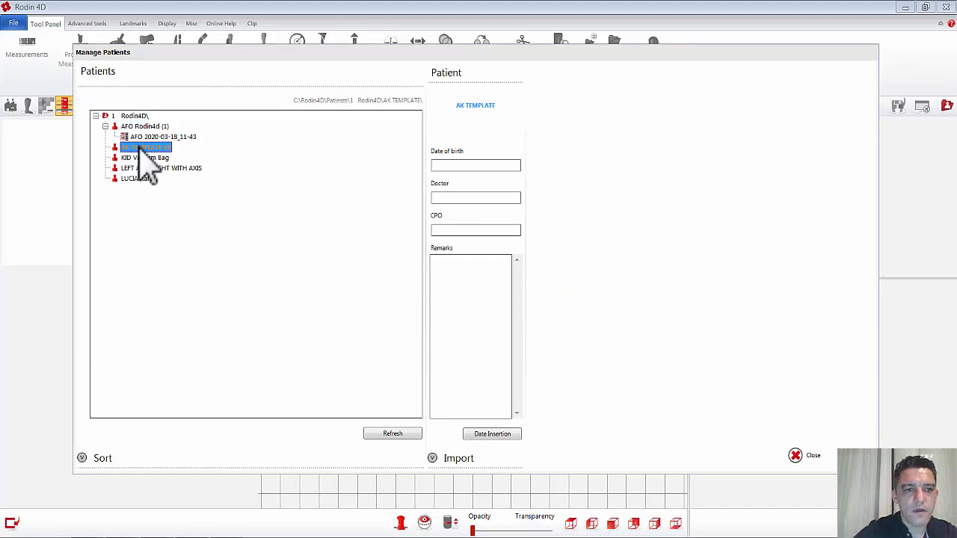
Step: Create a new rescan form for the AK TEMPLATE patient with the form type AK, Above Knee Prosthesis
right_click(145, 147)
mouse_move(166, 159)
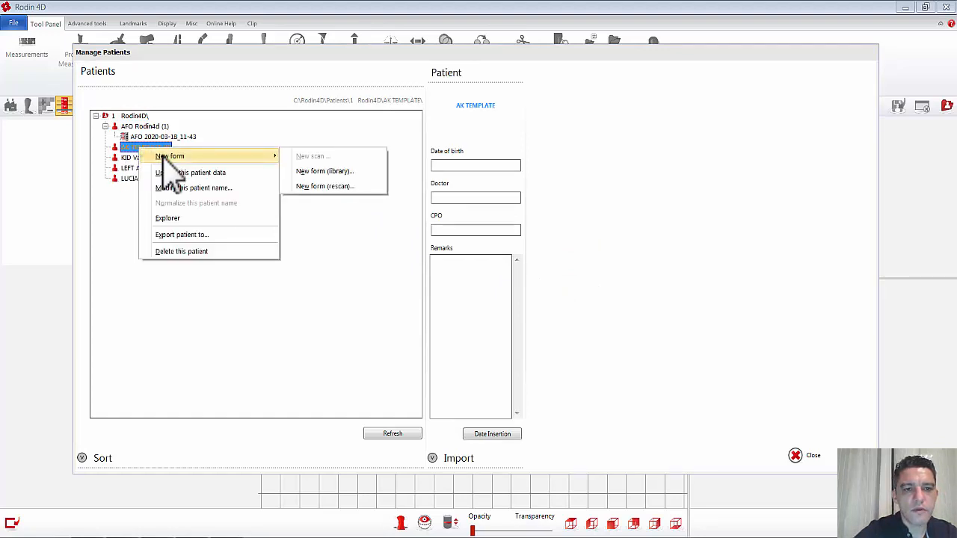
click(335, 187)
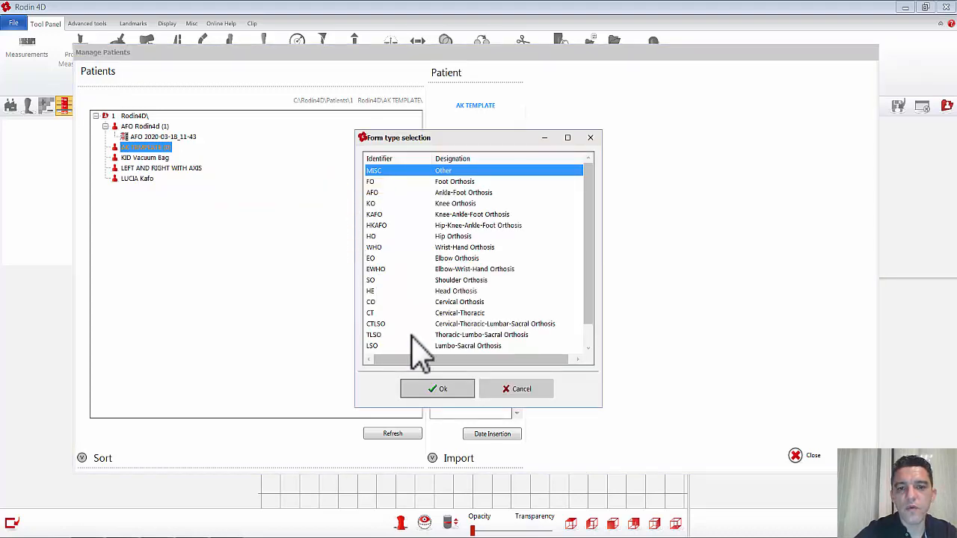
drag(592, 241, 609, 306)
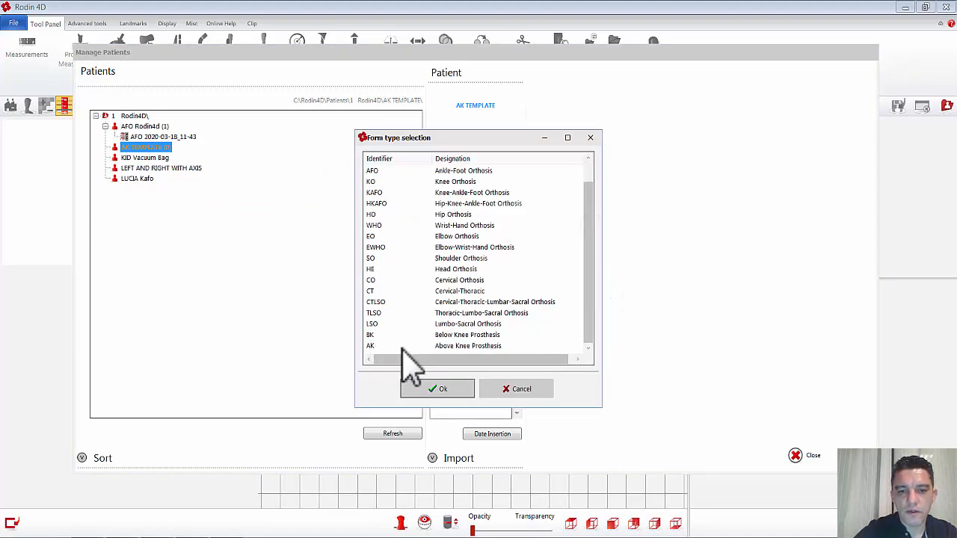
click(453, 346)
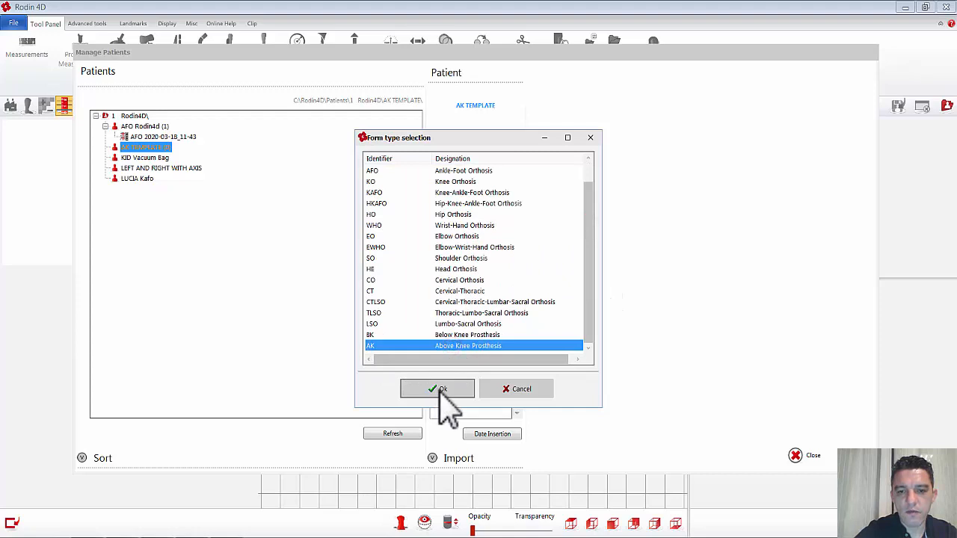
click(443, 390)
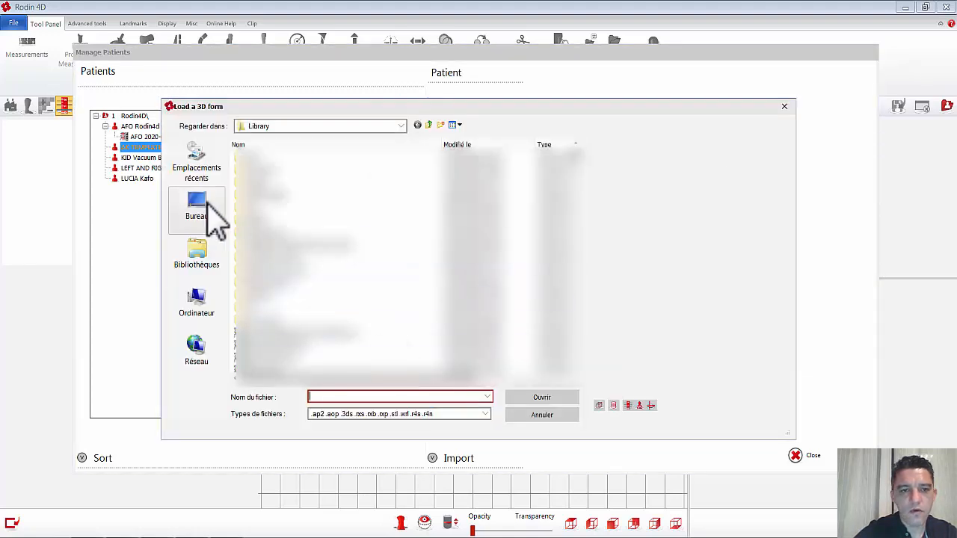
Step: Load the 3D form IRC Socket.stl from the desktop as the source shape
click(213, 211)
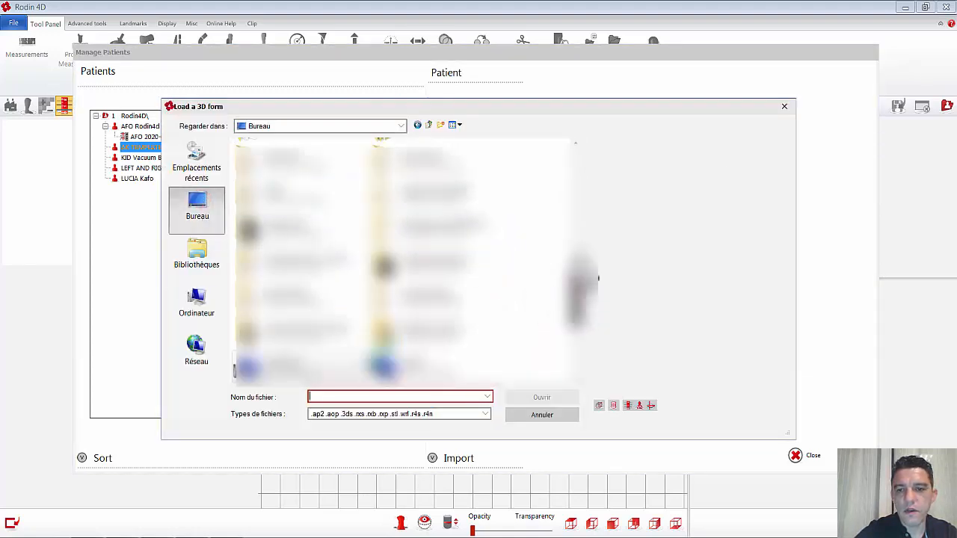
drag(578, 274, 578, 151)
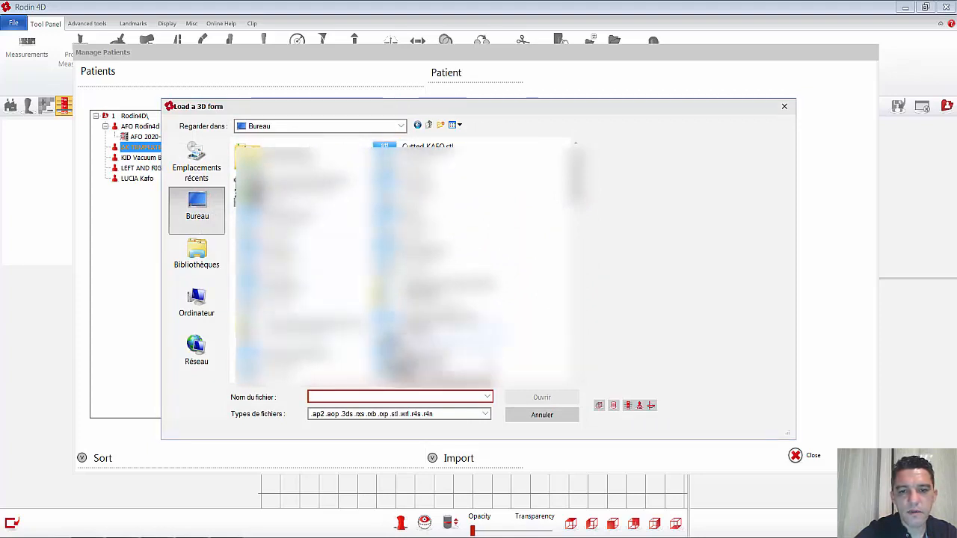
click(434, 259)
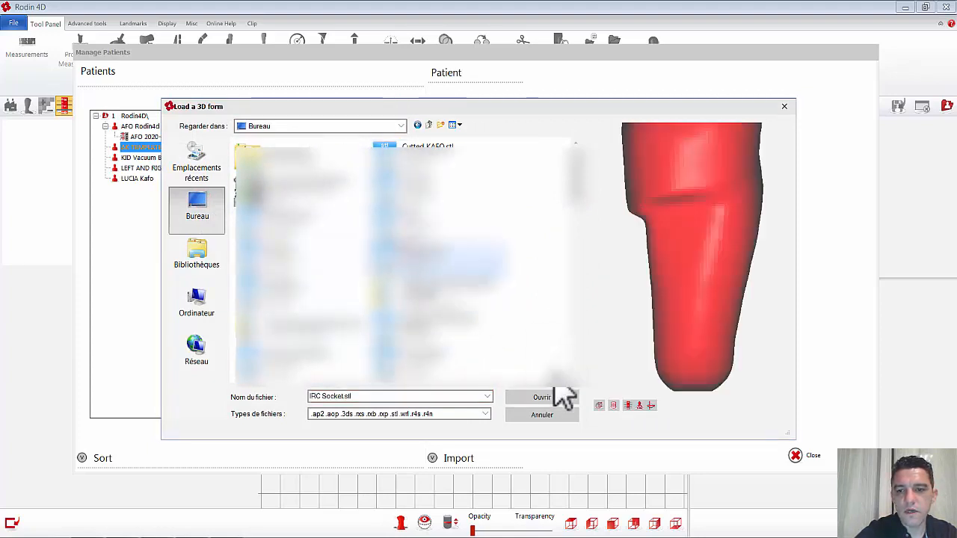
click(541, 398)
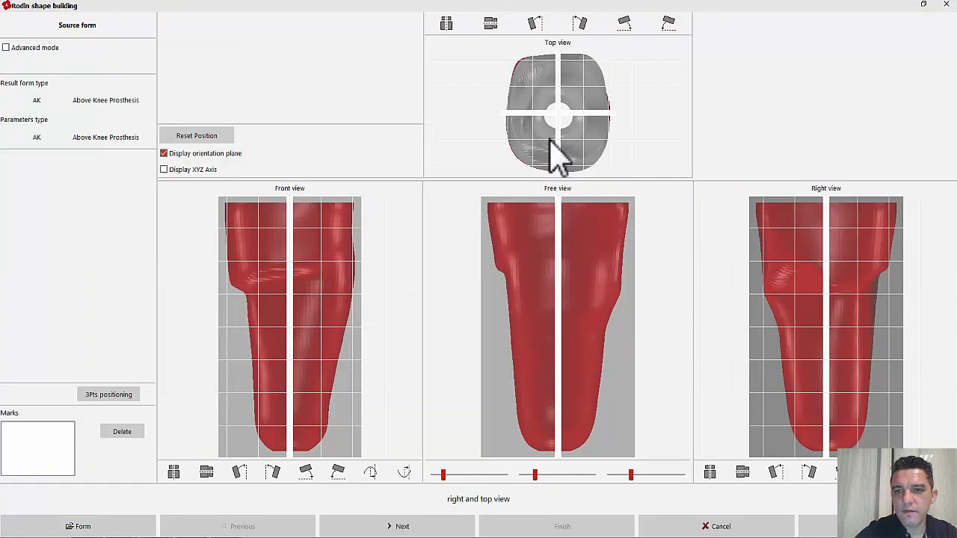
Step: Build the final socket shape with advanced mode off and section limits 190 and 1, and open the resulting form
right_drag(615, 153, 621, 152)
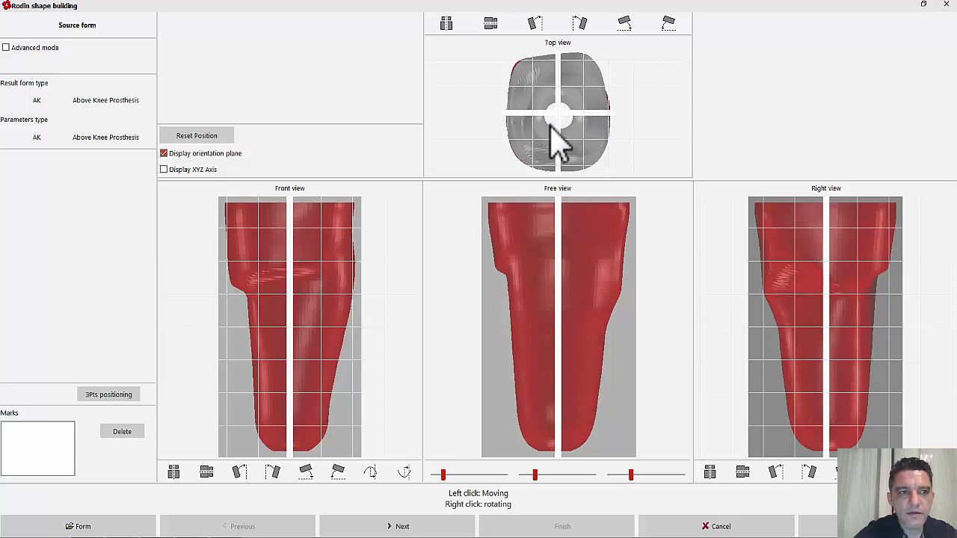
click(5, 48)
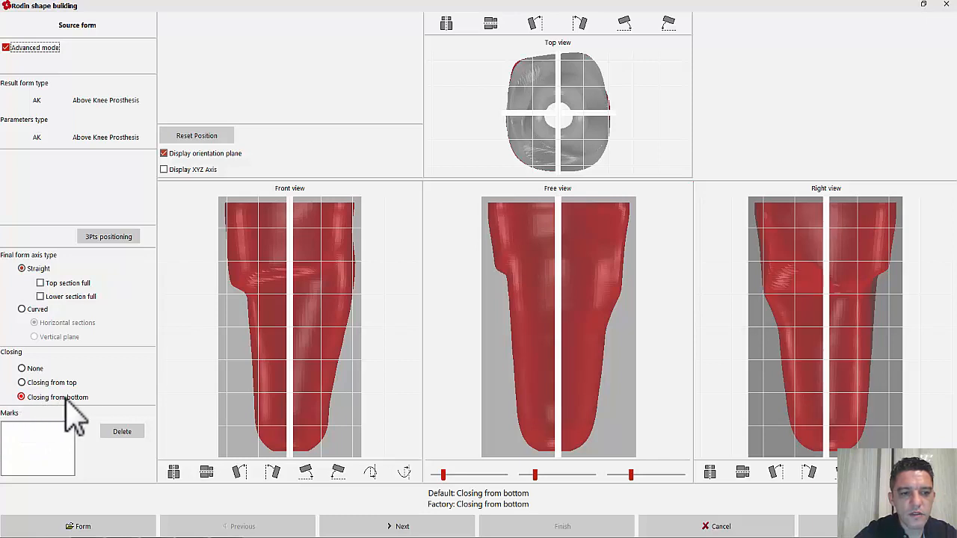
click(6, 49)
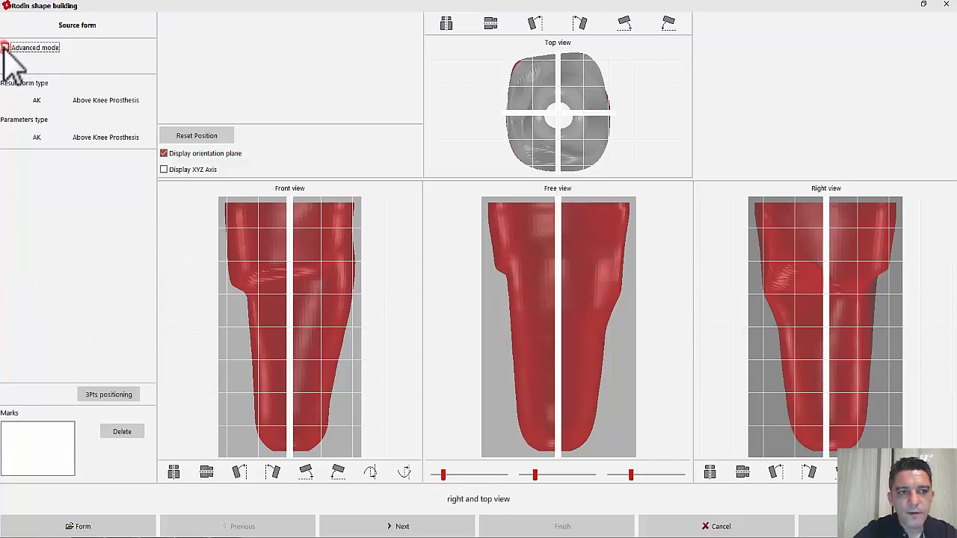
click(361, 530)
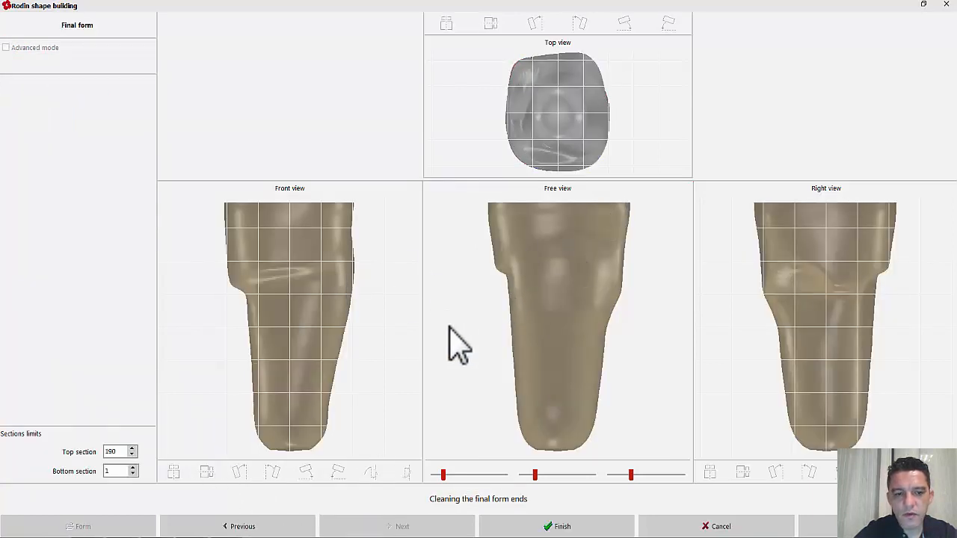
drag(558, 297, 602, 299)
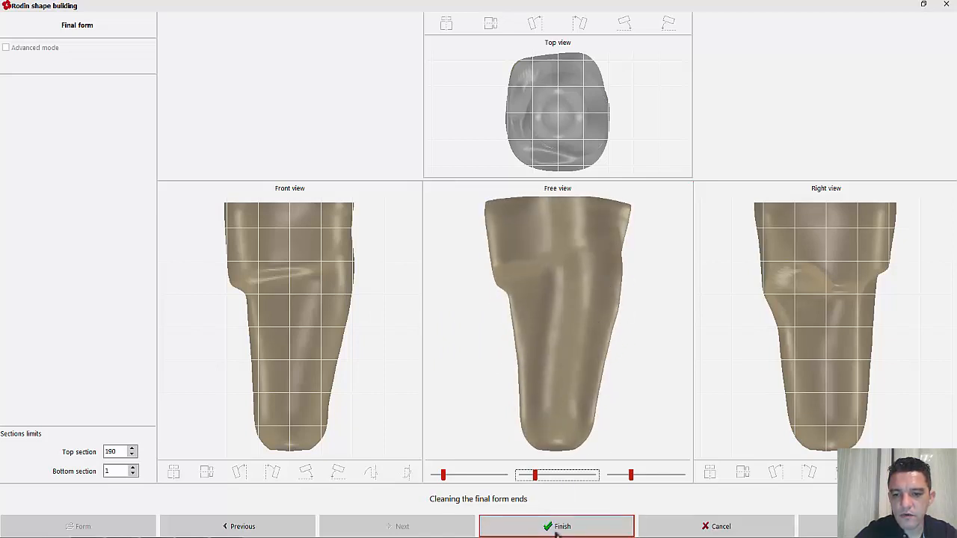
click(557, 527)
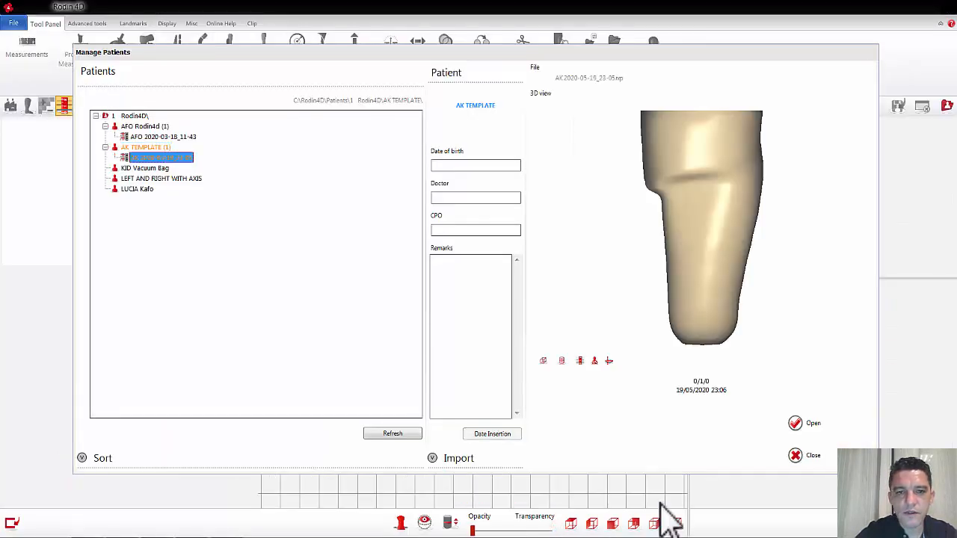
click(799, 430)
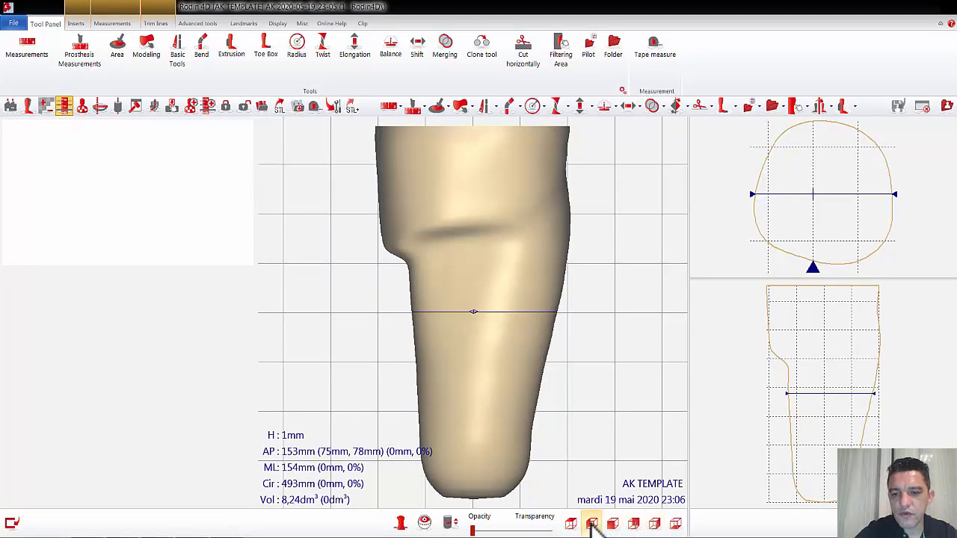
Step: Place the section line on the socket 20 mm below the perineum, at a height of 33 mm
click(591, 523)
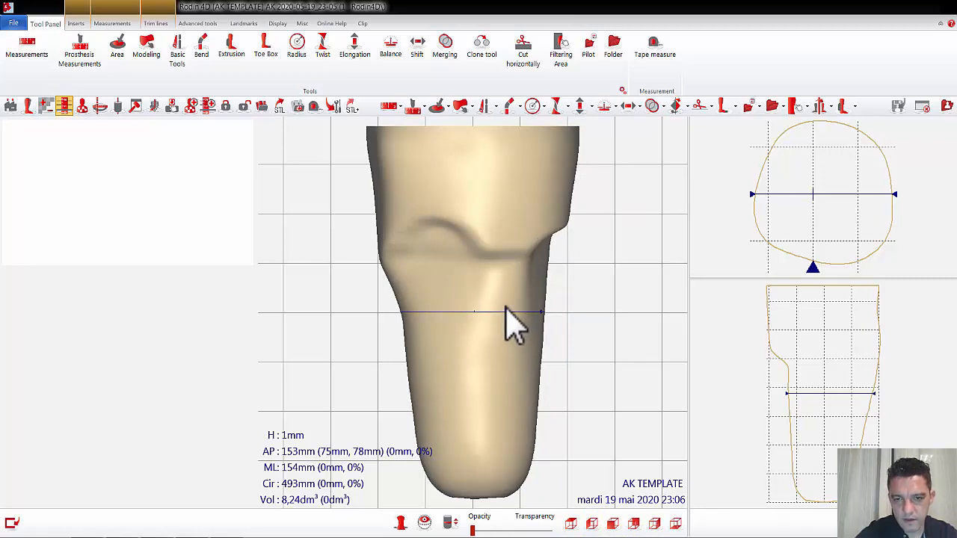
drag(507, 299, 643, 270)
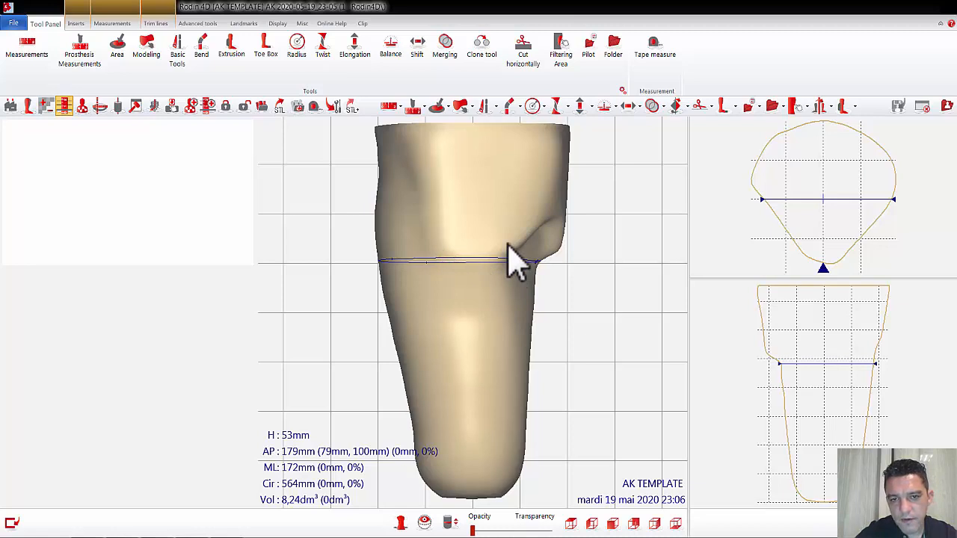
mouse_move(570, 272)
mouse_down()
mouse_move(499, 276)
mouse_move(534, 282)
mouse_move(558, 263)
mouse_up()
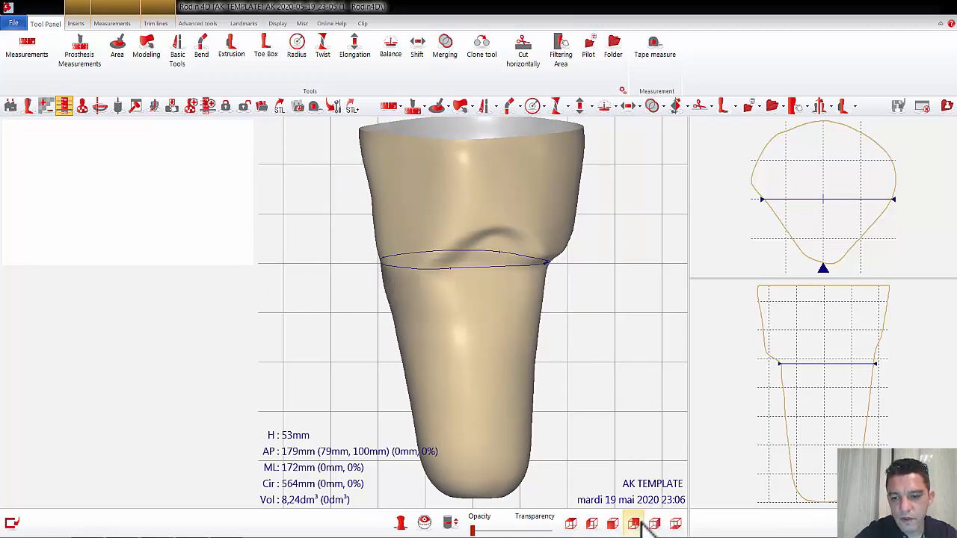
click(591, 524)
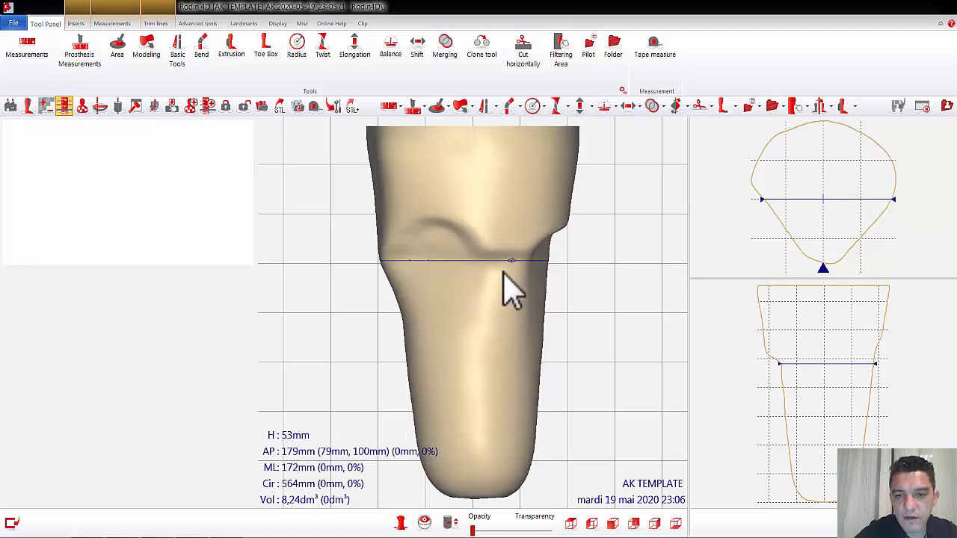
drag(504, 269, 509, 281)
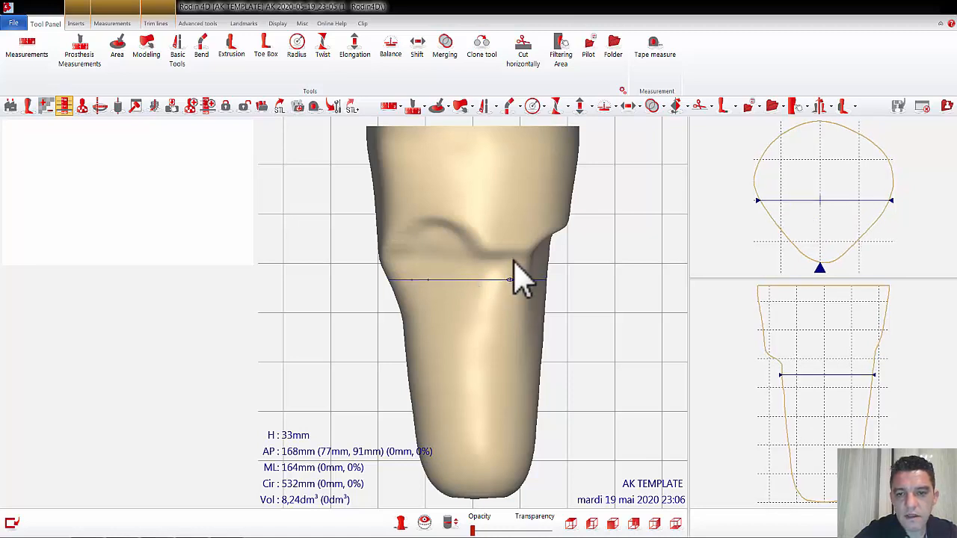
Step: Define the current section as Level 0 with the designation "20mm below Perineus"
click(209, 107)
click(398, 182)
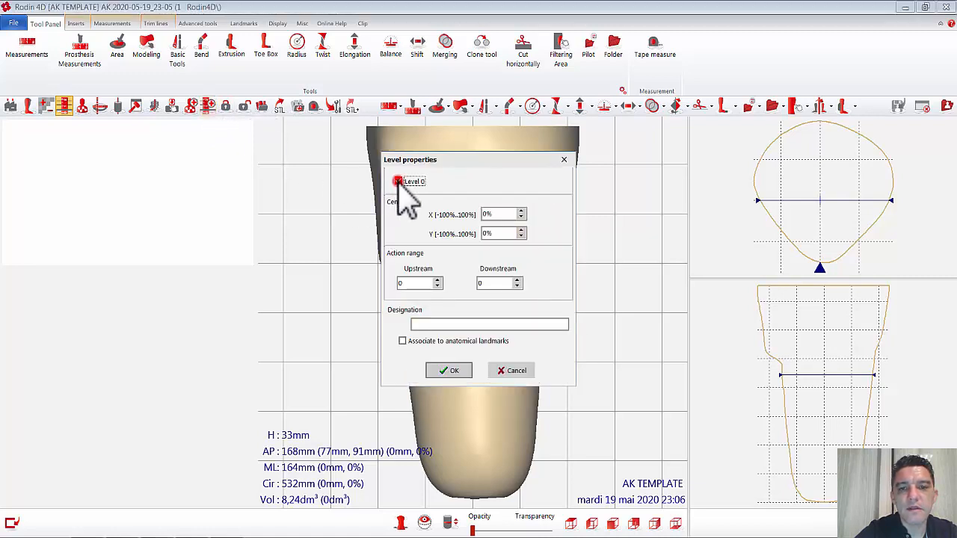
click(441, 324)
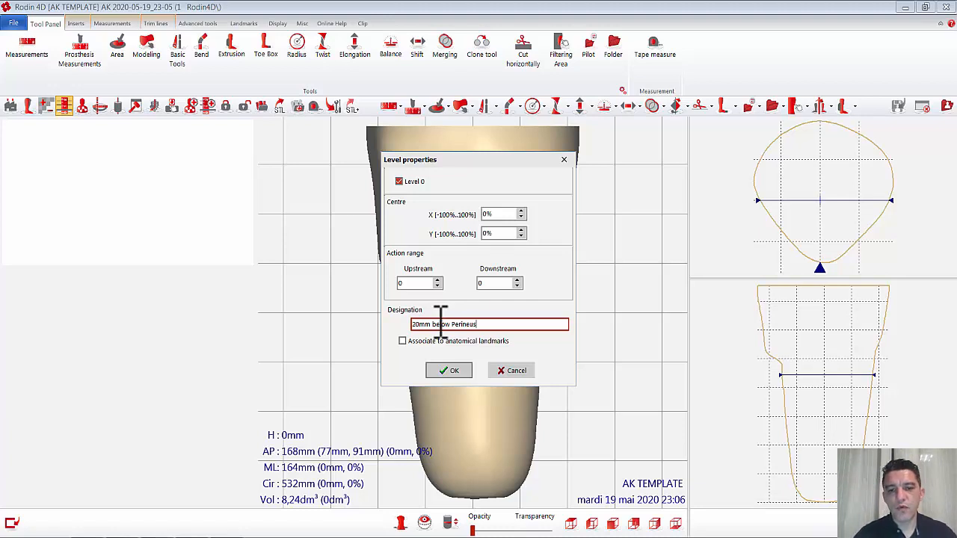
click(454, 371)
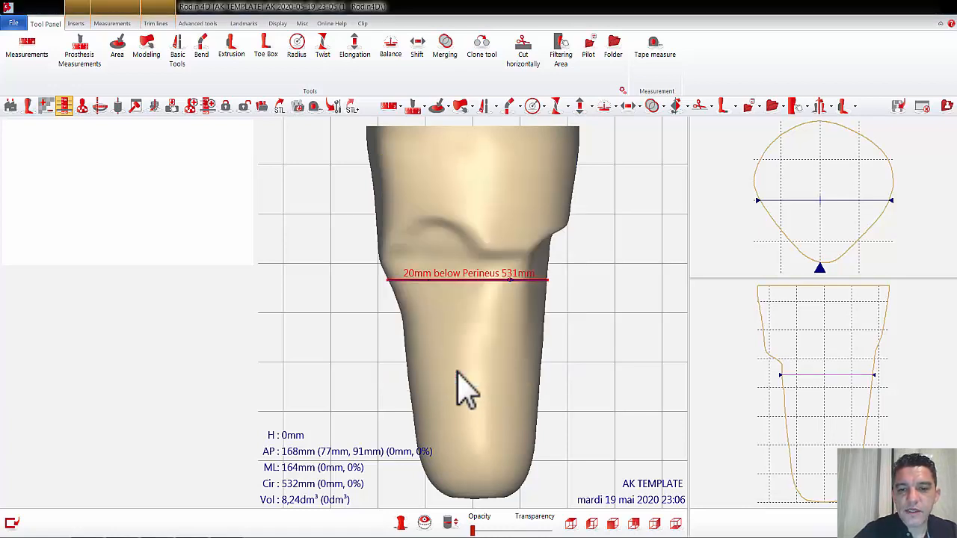
click(588, 308)
click(600, 395)
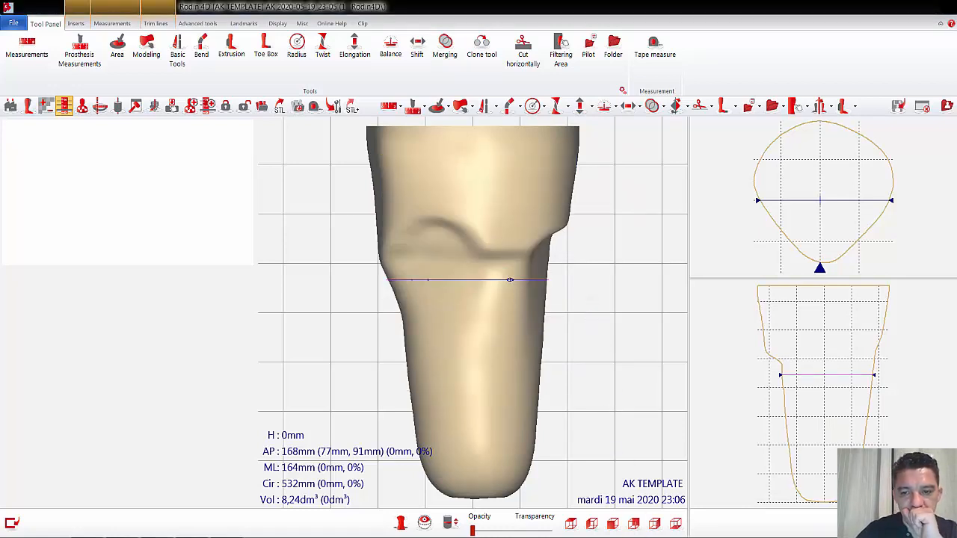
Step: Add a new angle measurement named "Angle Ramus" to the socket
click(612, 524)
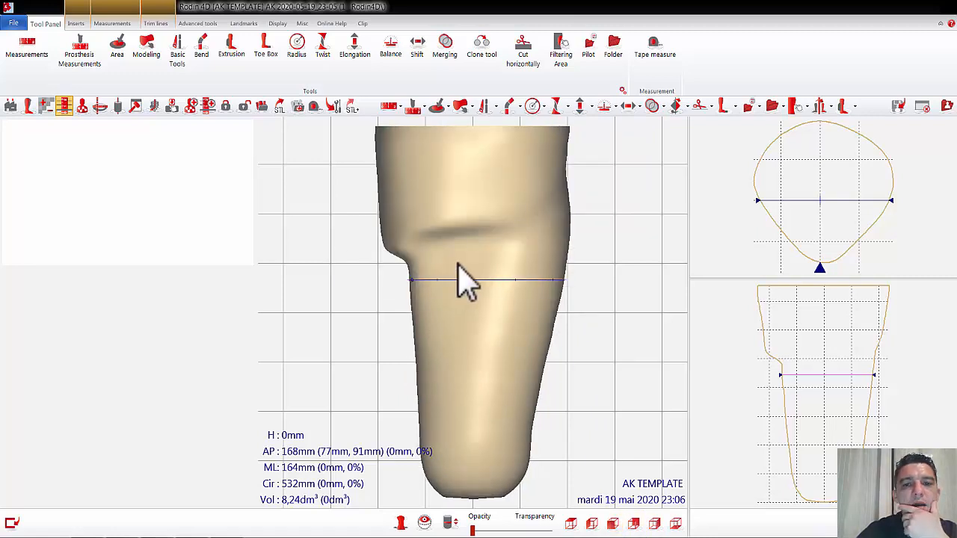
mouse_move(444, 285)
mouse_down()
mouse_move(539, 321)
mouse_move(619, 379)
mouse_move(513, 342)
mouse_move(449, 297)
mouse_up()
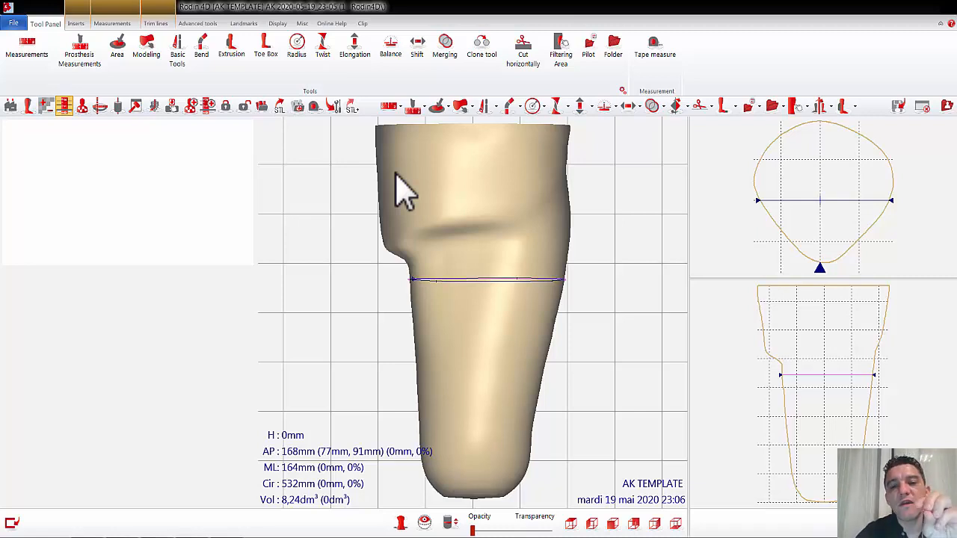
click(121, 27)
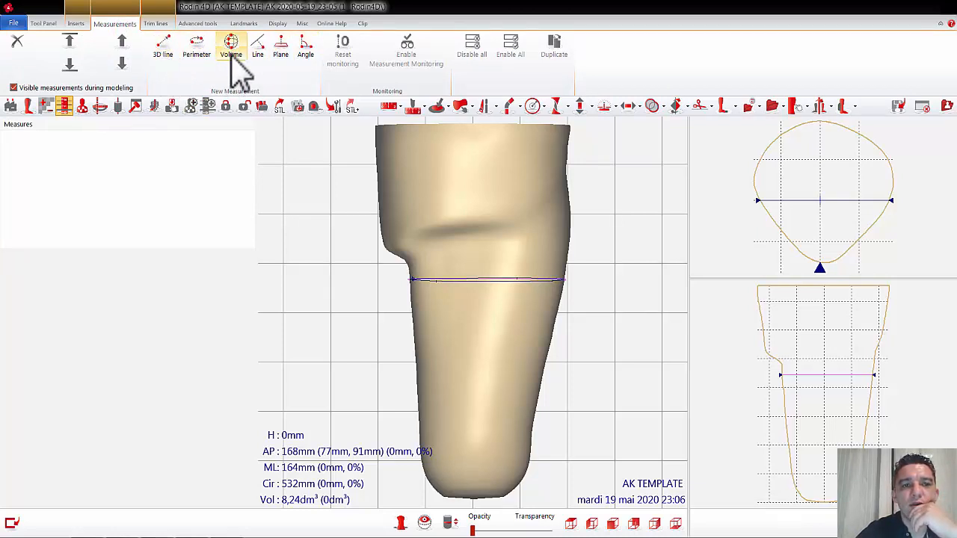
click(303, 47)
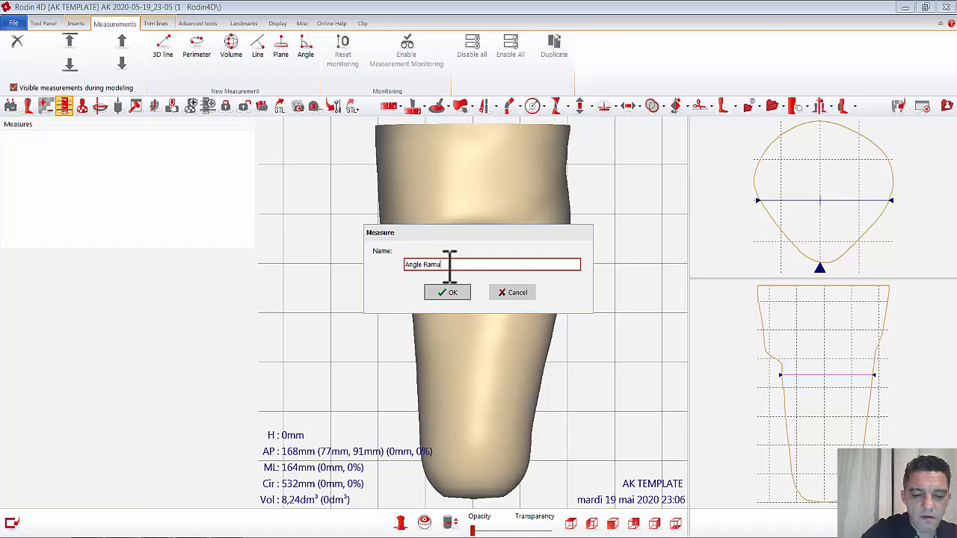
click(453, 293)
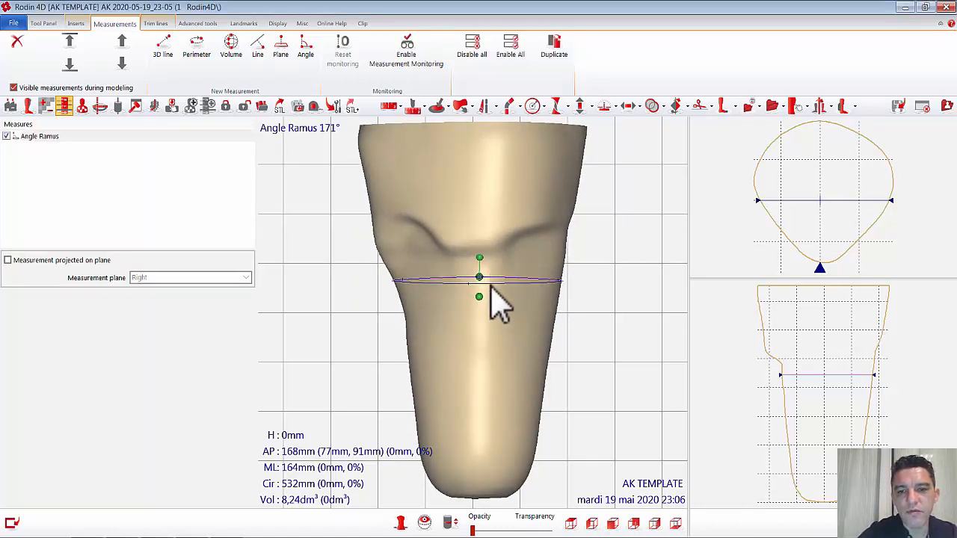
Step: Place two points of the Angle Ramus measurement beneath the curved ramus bulge and the remaining point on the adjacent shelf edge
right_drag(508, 290, 529, 286)
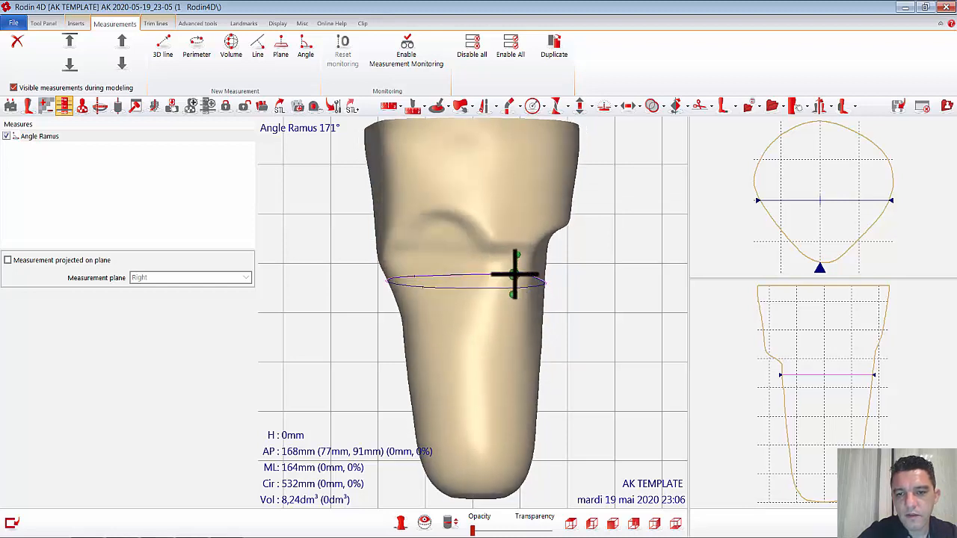
drag(513, 273, 420, 240)
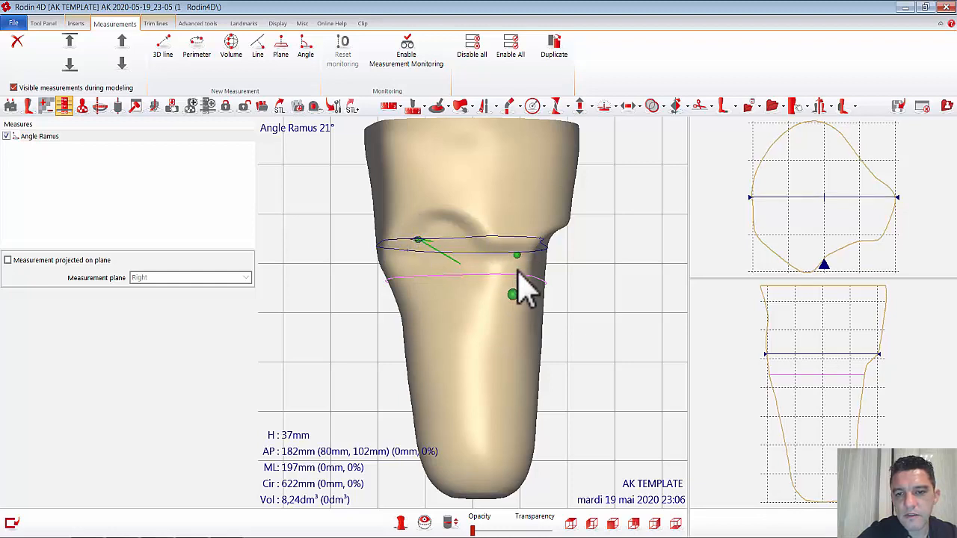
drag(524, 288, 551, 222)
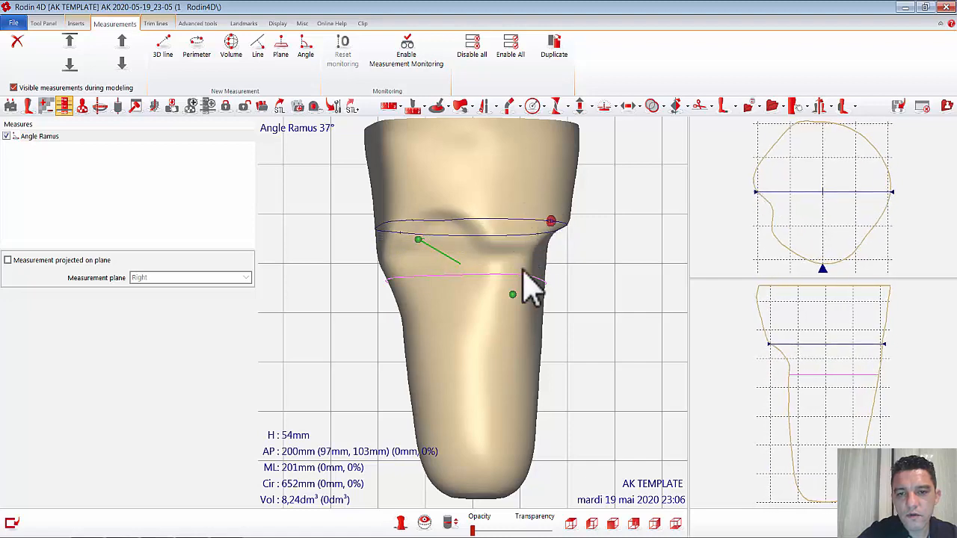
drag(512, 295, 470, 235)
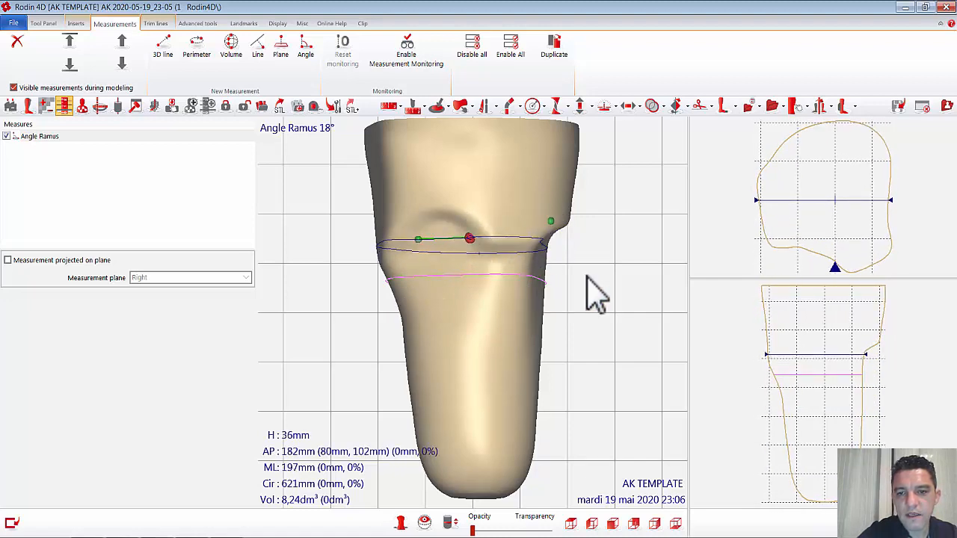
Step: Lower the two ramus points of Angle Ramus along the inner wall to heights of about 16 mm and 10 mm
drag(598, 292, 498, 261)
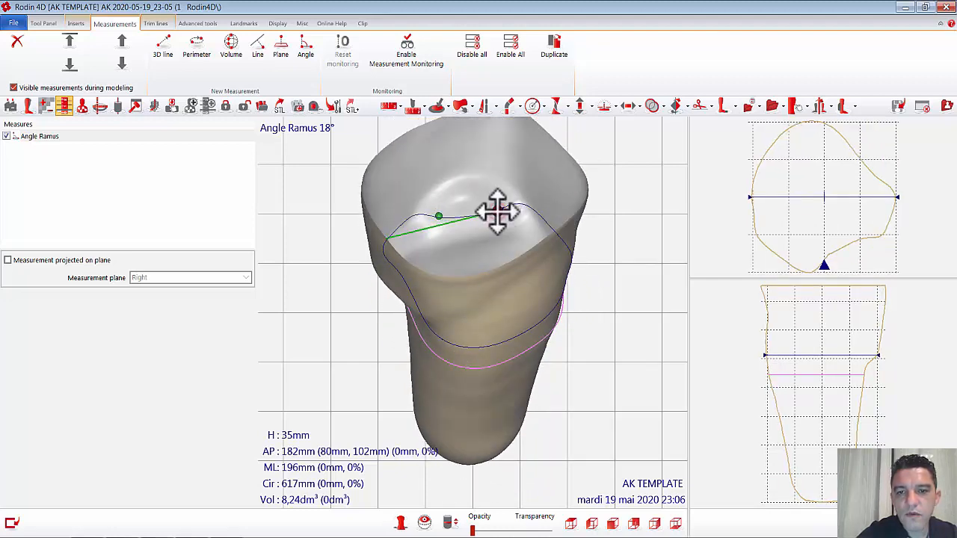
drag(495, 208, 507, 232)
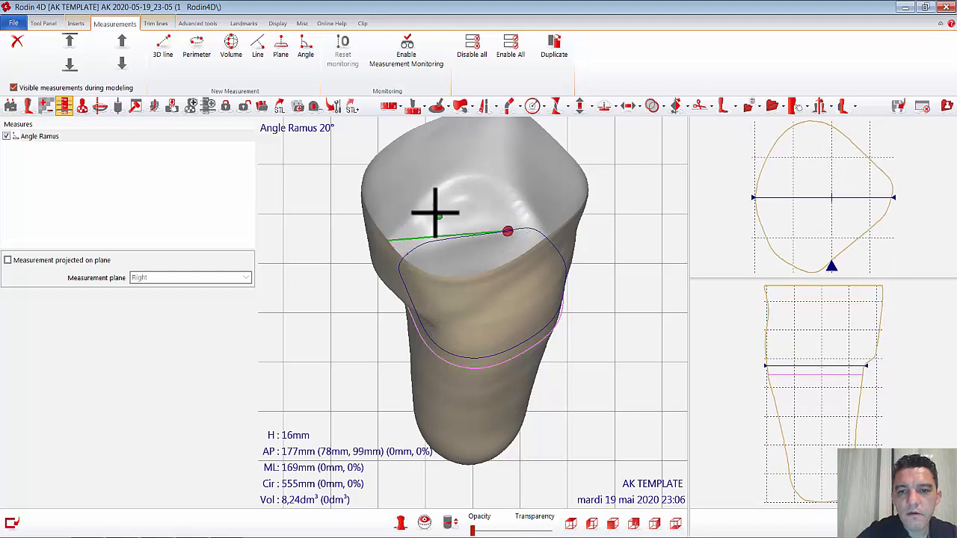
drag(439, 216, 447, 241)
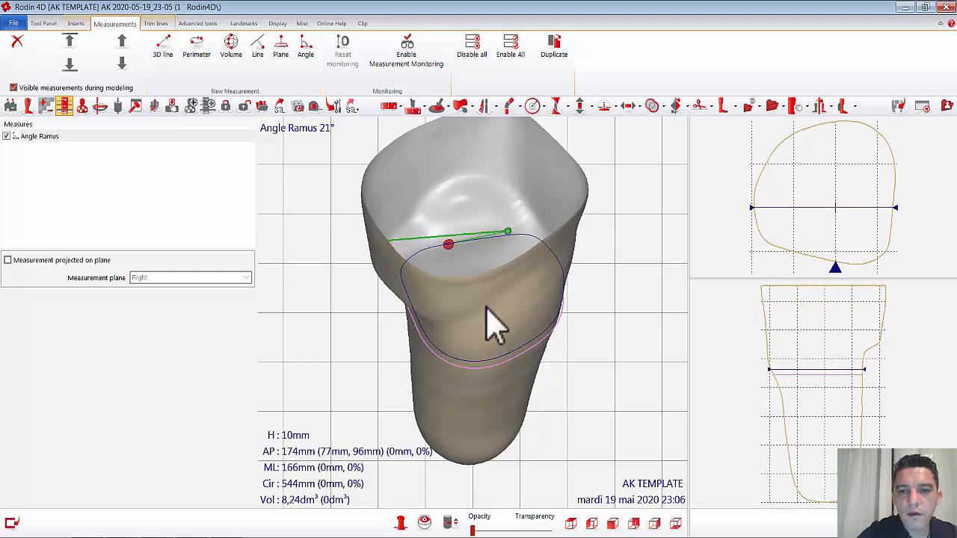
Step: Move the remaining Angle Ramus point from the shelf edge onto the adjoining face at a height of about 25 mm
mouse_move(507, 333)
middle_down()
mouse_move(561, 346)
mouse_move(560, 314)
middle_up()
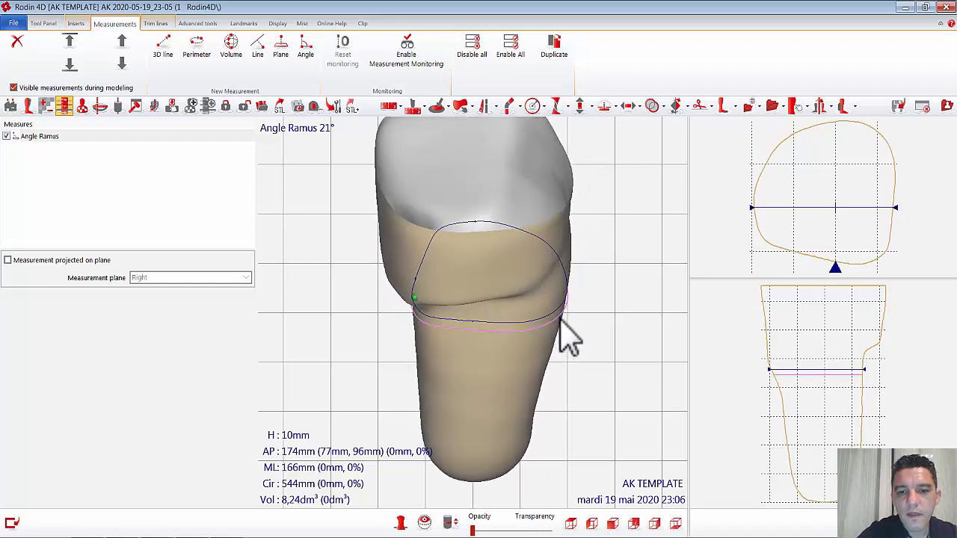
drag(408, 287, 444, 306)
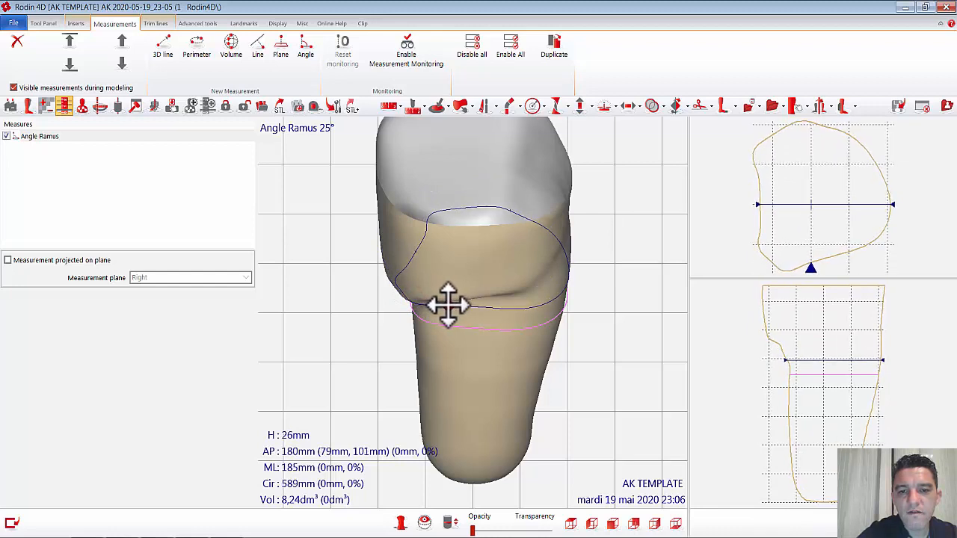
middle_drag(523, 367, 508, 314)
drag(451, 259, 449, 258)
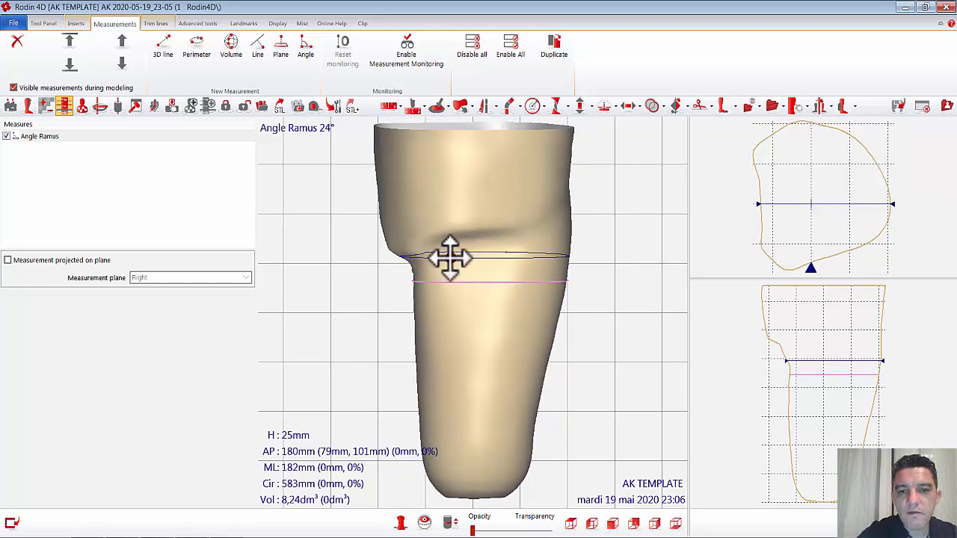
mouse_move(449, 258)
middle_down()
mouse_move(498, 338)
mouse_move(491, 373)
mouse_move(479, 355)
middle_up()
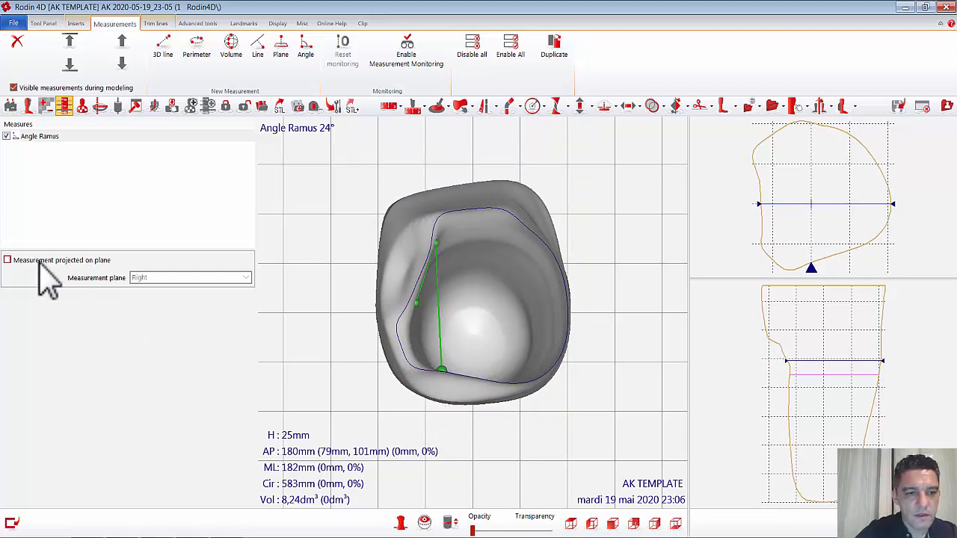
Step: Project the Angle Ramus measurement onto the Distal plane
click(8, 260)
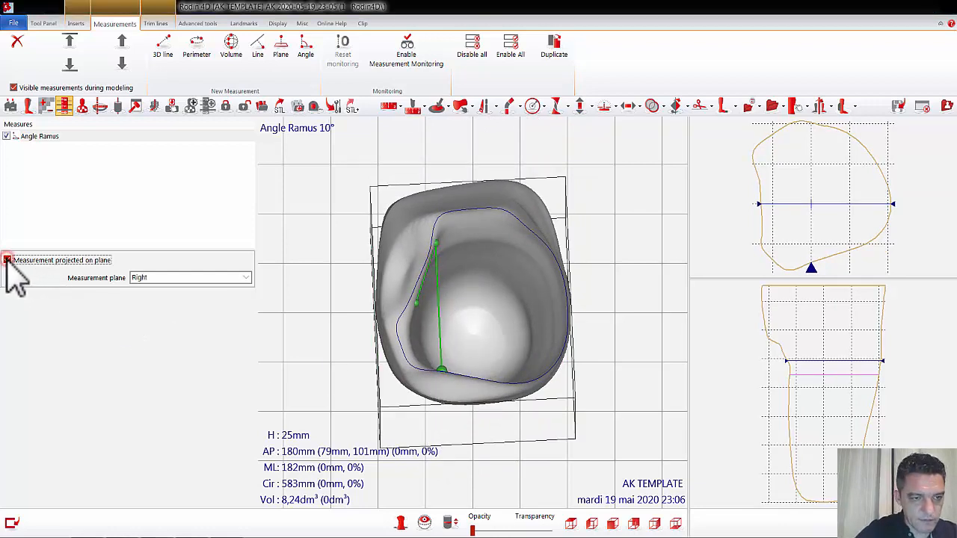
click(246, 277)
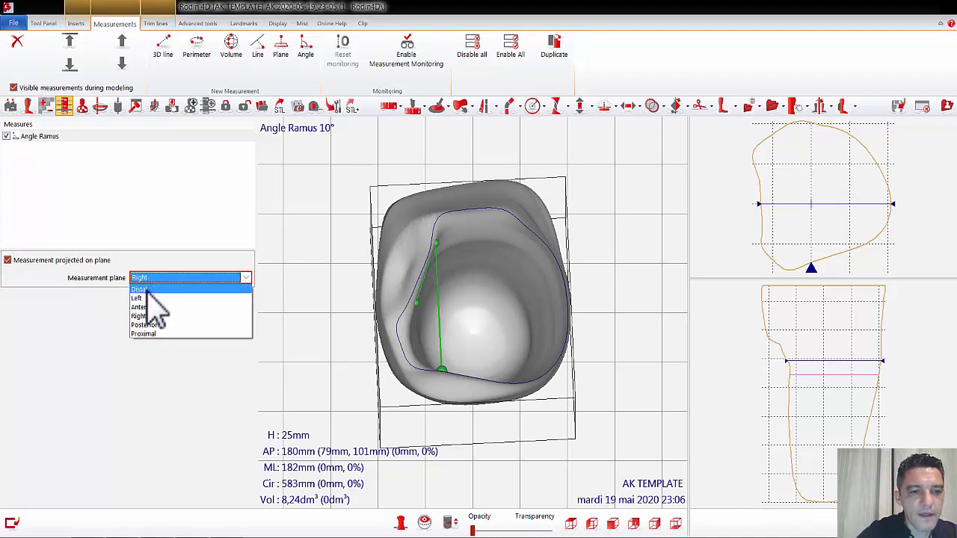
click(142, 290)
click(363, 344)
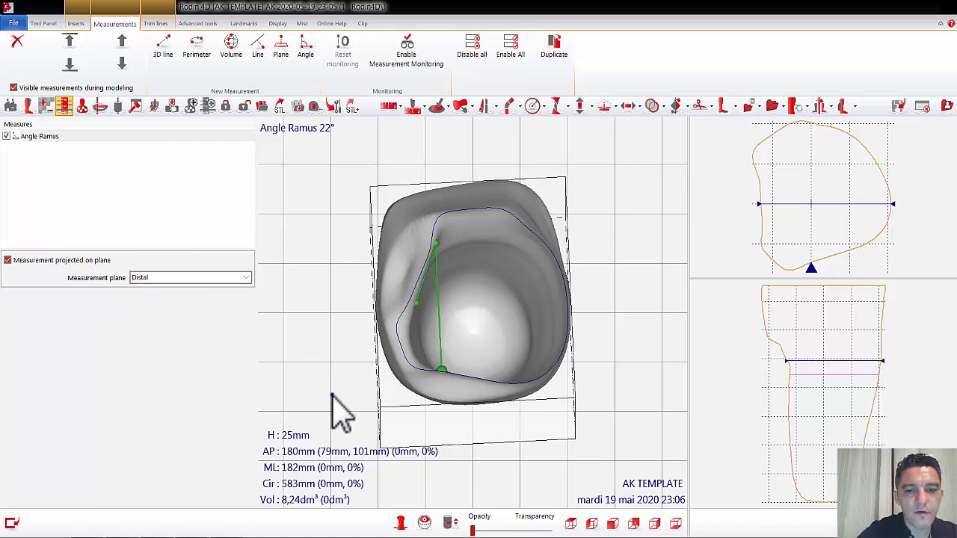
Step: Fine-tune the reference point of Angle Ramus as seen from above, placing it at a height of about 22 mm
drag(342, 406, 328, 383)
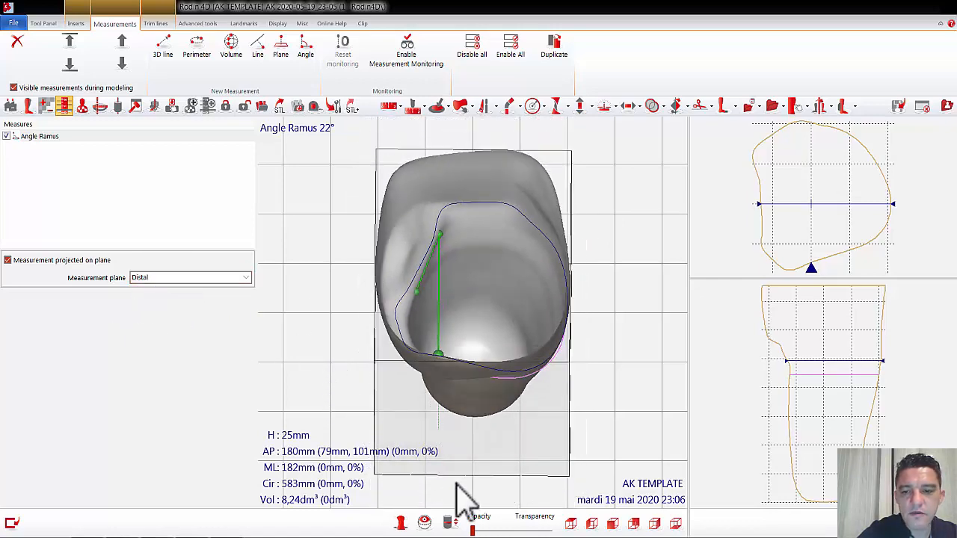
click(571, 523)
drag(490, 465, 493, 475)
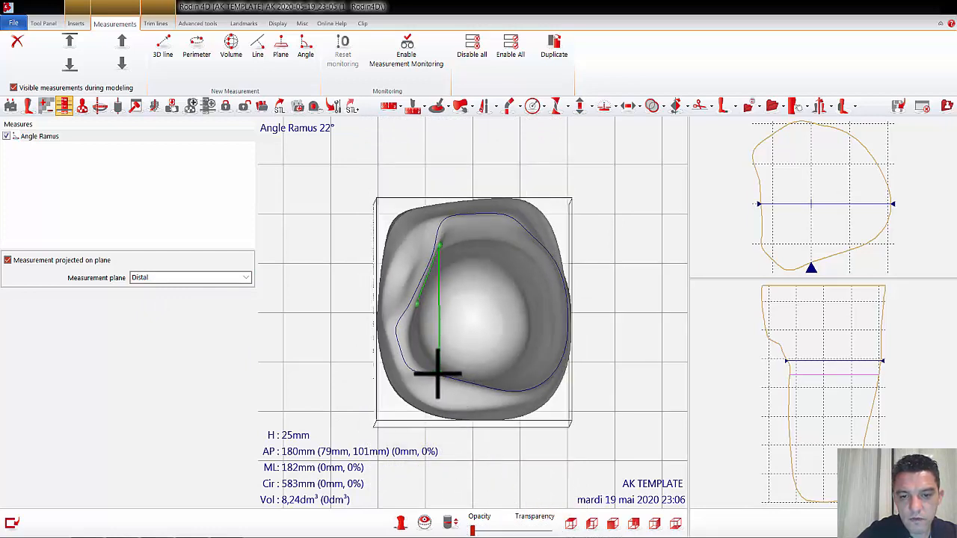
drag(437, 374, 443, 376)
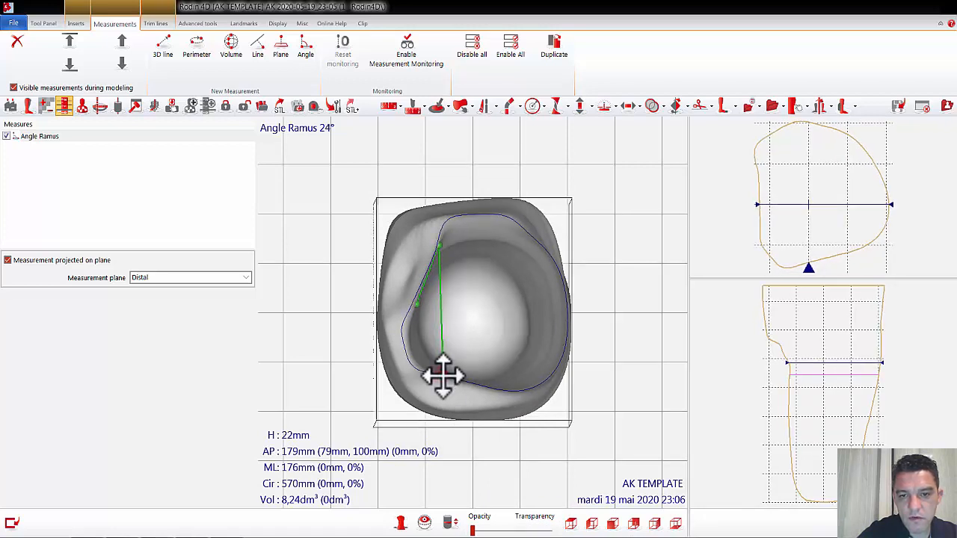
Step: Add a 3D line measurement named "ML Osseus" at the ramus bulge, at a height of about 42 mm
click(612, 524)
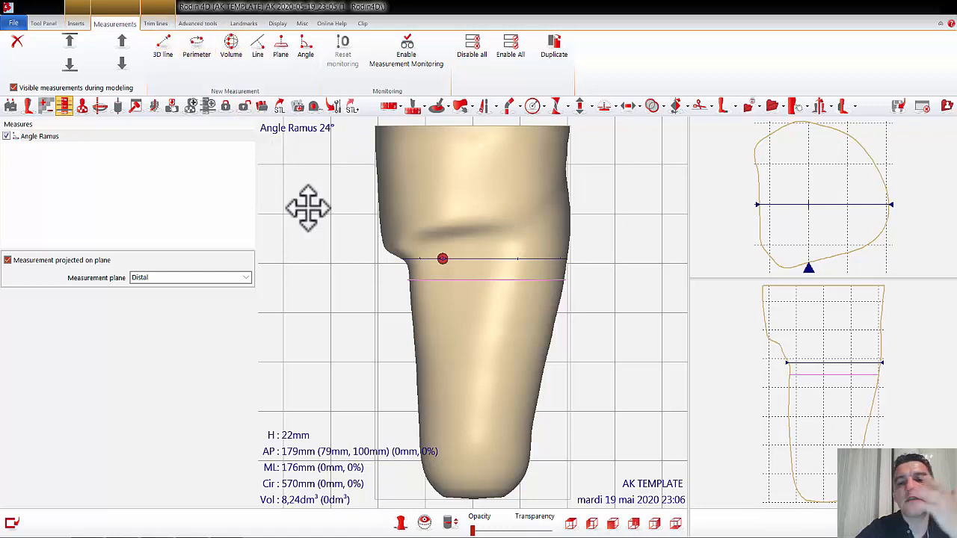
drag(309, 208, 406, 207)
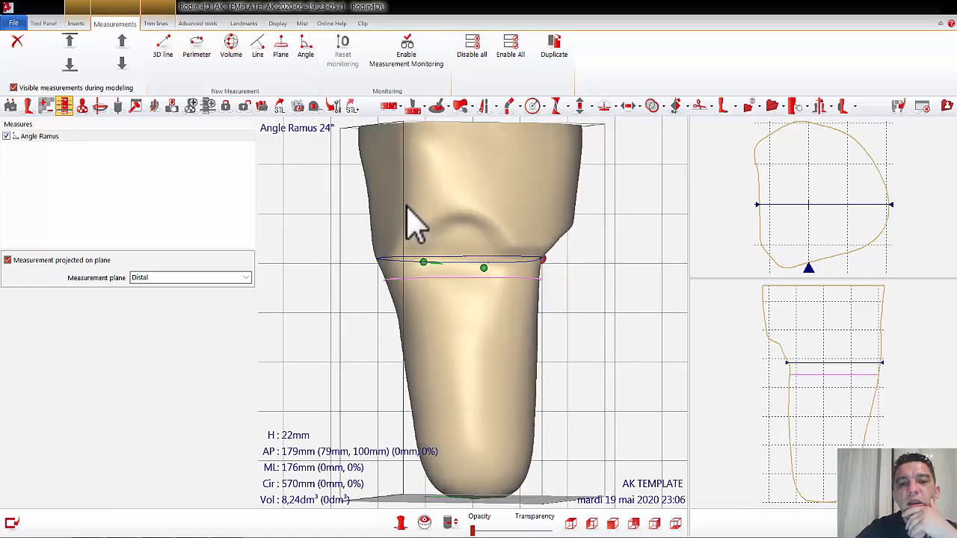
click(462, 237)
click(164, 46)
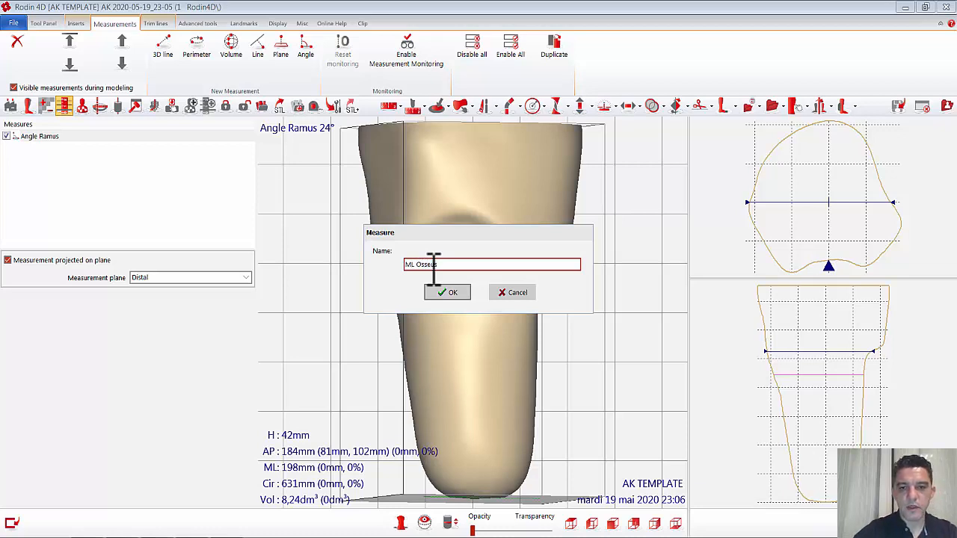
click(451, 294)
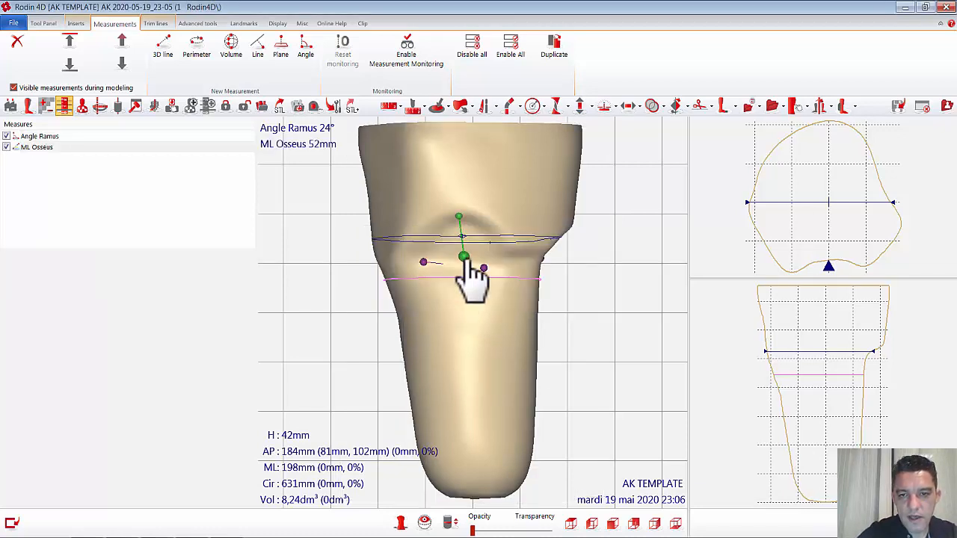
Step: Stretch the ML Osseus line across the socket by moving one end to the opposite lateral wall at a height of about 44 mm
drag(464, 257, 572, 173)
click(457, 216)
right_drag(568, 227, 443, 209)
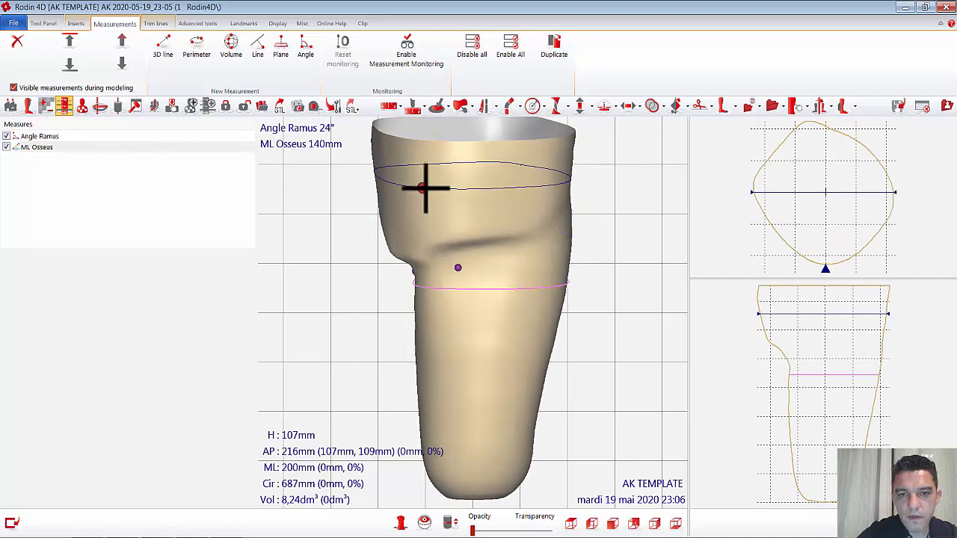
drag(425, 188, 573, 216)
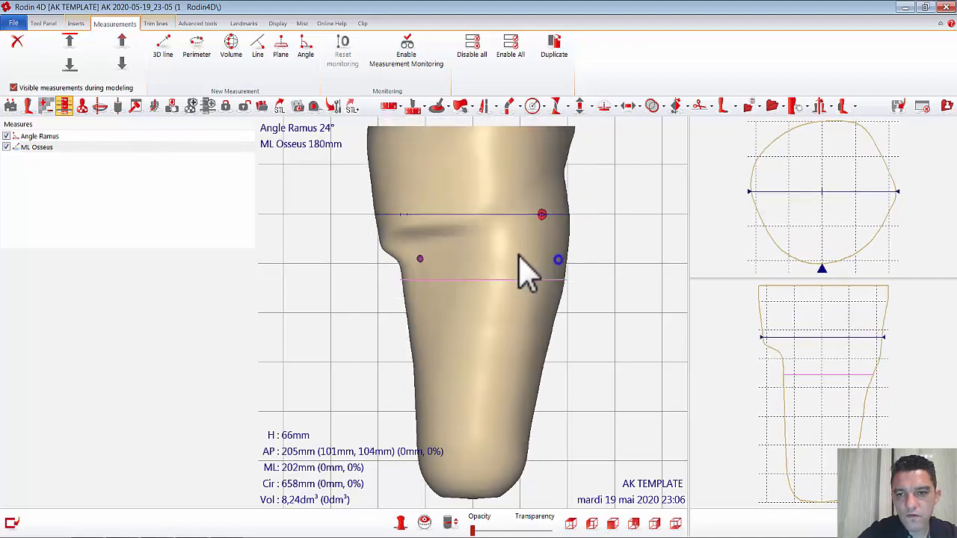
right_drag(527, 273, 486, 273)
drag(463, 220, 496, 241)
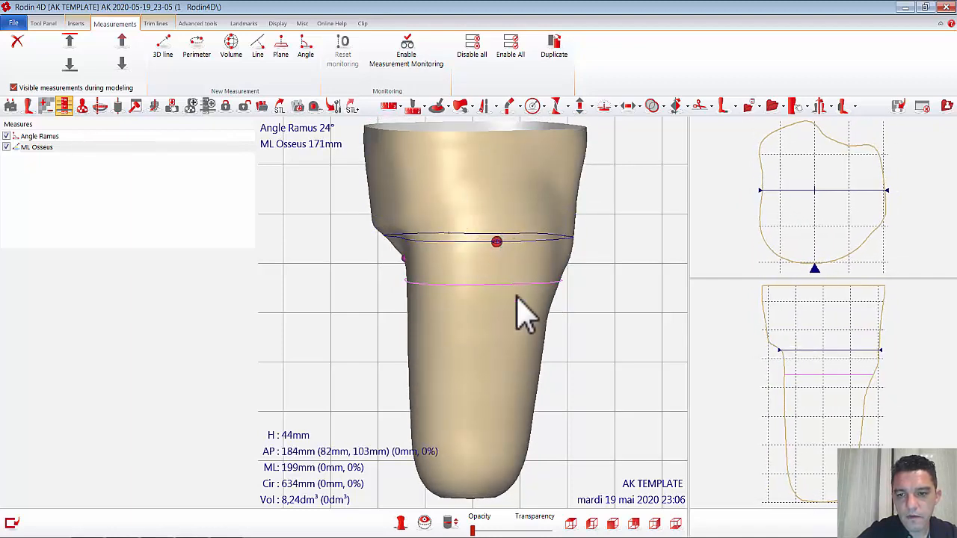
Step: Adjust the ends of ML Osseus to heights of about 47 mm on the lateral wall and 37 mm at the ramus
click(612, 524)
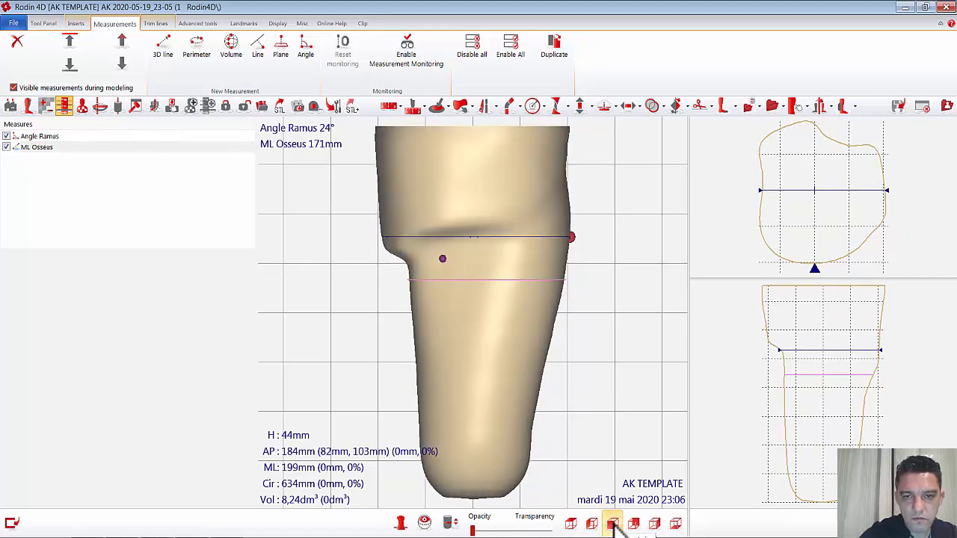
right_drag(576, 363, 530, 367)
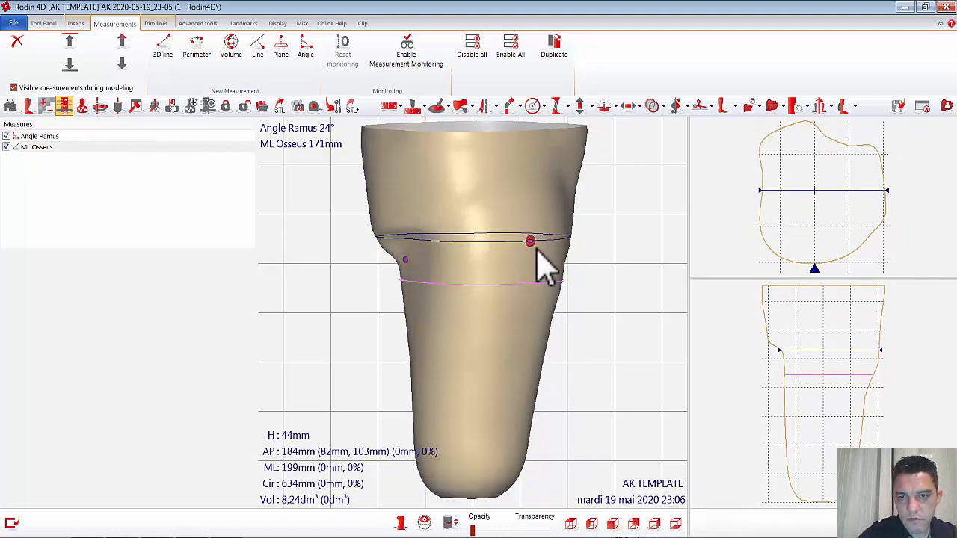
drag(528, 240, 531, 236)
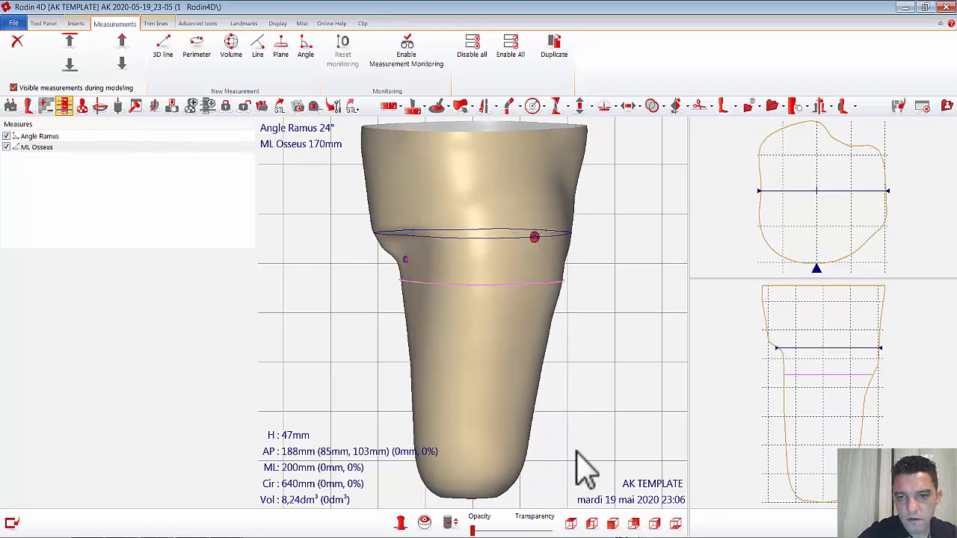
click(613, 524)
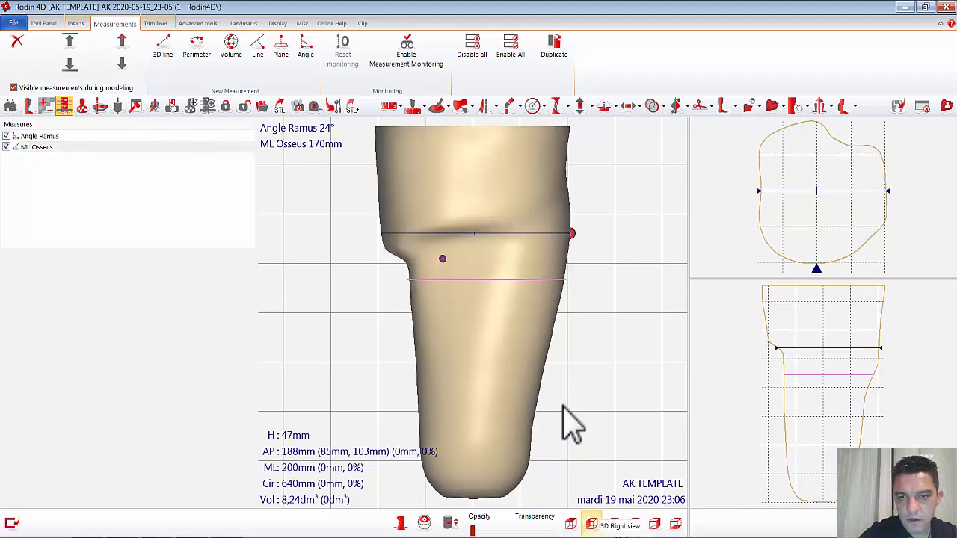
right_drag(590, 409, 530, 446)
drag(474, 228, 470, 228)
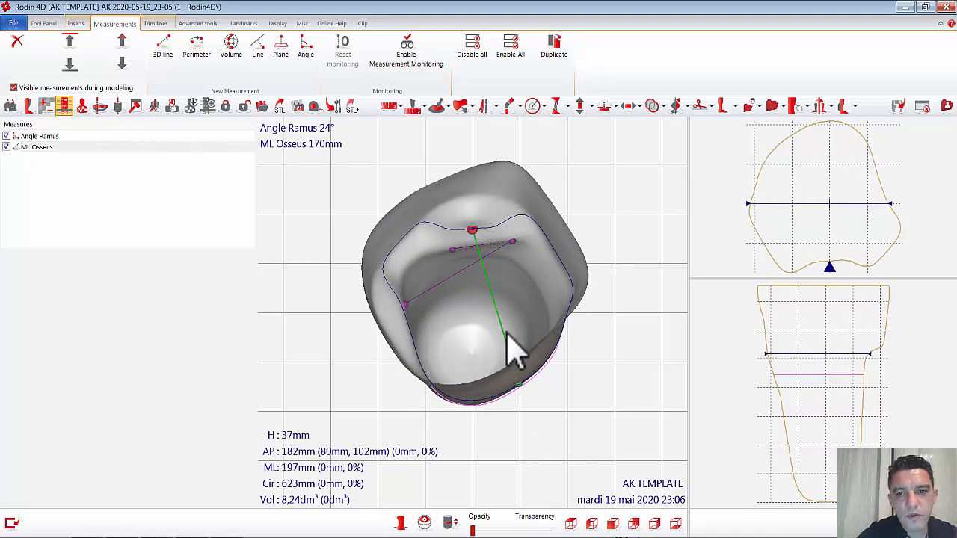
Step: Add a plane measurement named "AP Medial" from a point above the shelf at a height of about 88 mm
right_drag(563, 433, 623, 419)
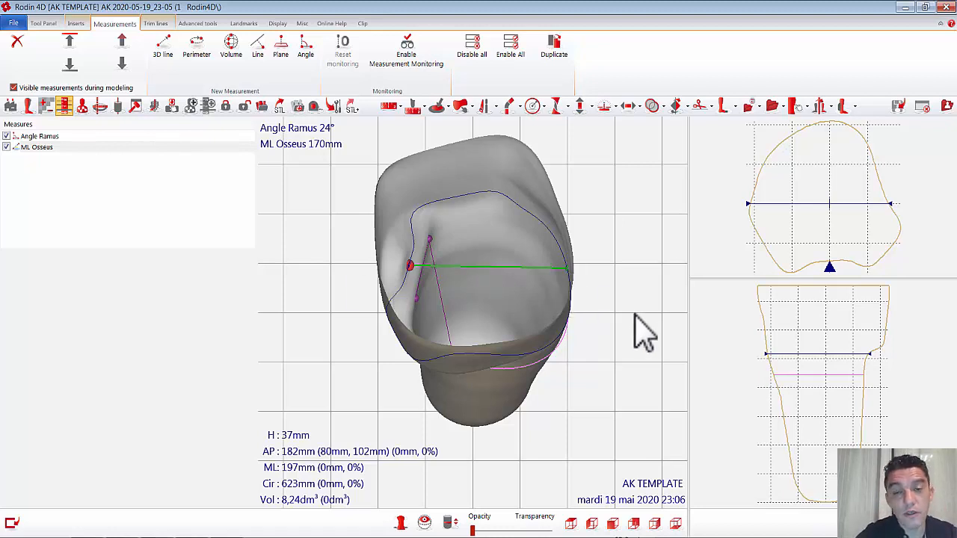
mouse_move(635, 314)
mouse_down()
mouse_move(589, 314)
mouse_move(551, 284)
mouse_move(611, 254)
mouse_move(626, 267)
mouse_move(631, 295)
mouse_move(627, 284)
mouse_up()
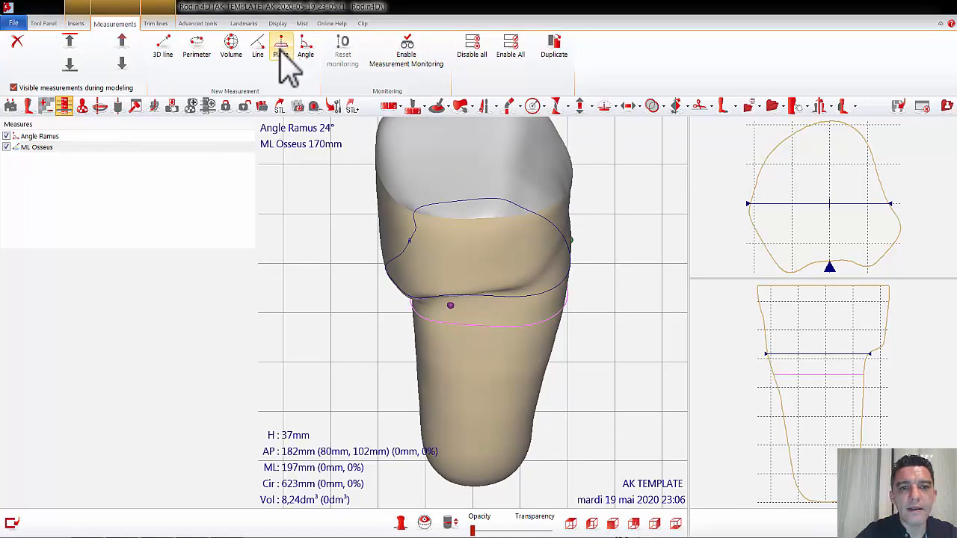
drag(617, 341, 606, 316)
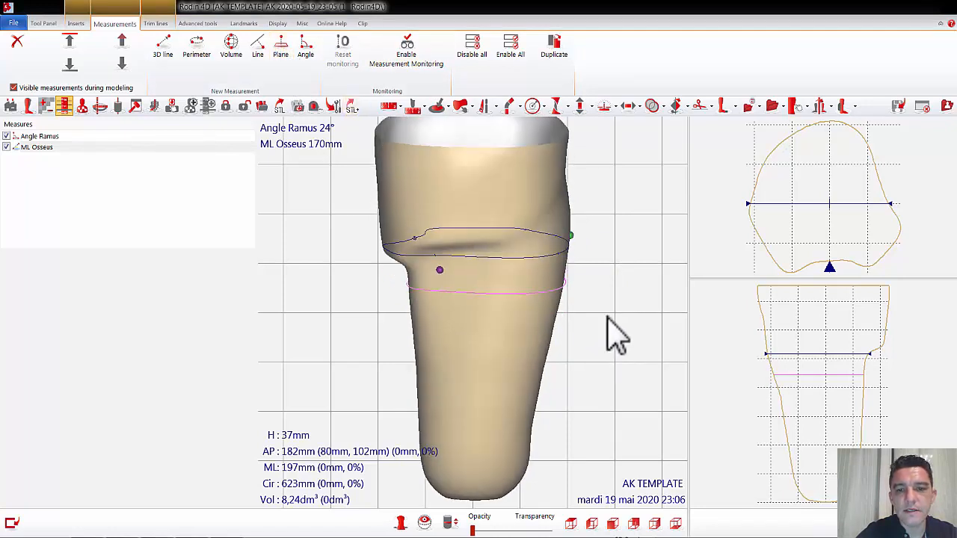
click(428, 213)
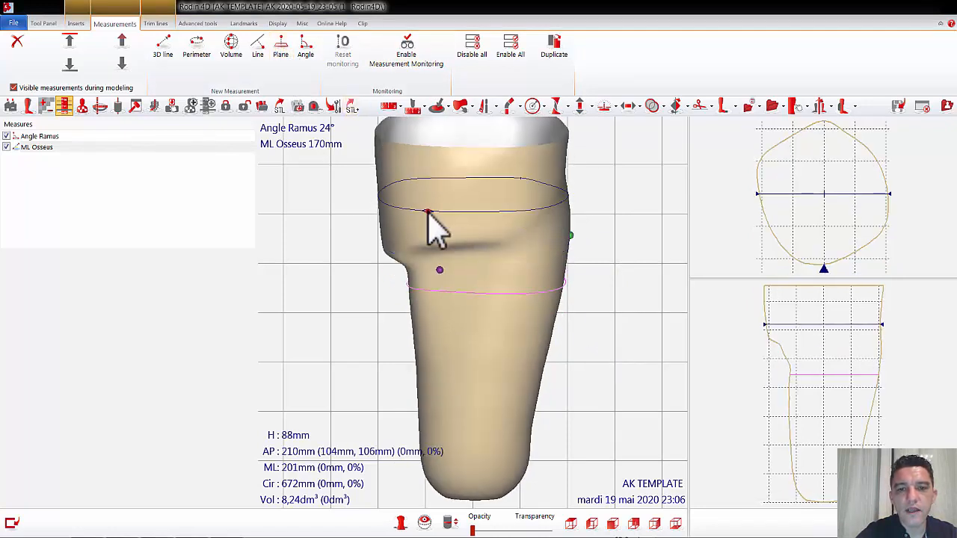
click(280, 48)
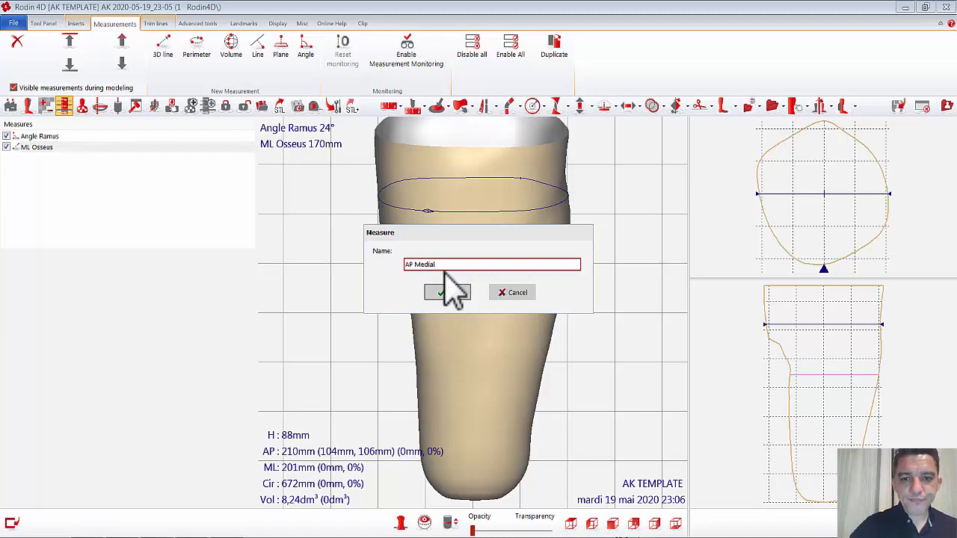
text(AP Medial)
click(446, 293)
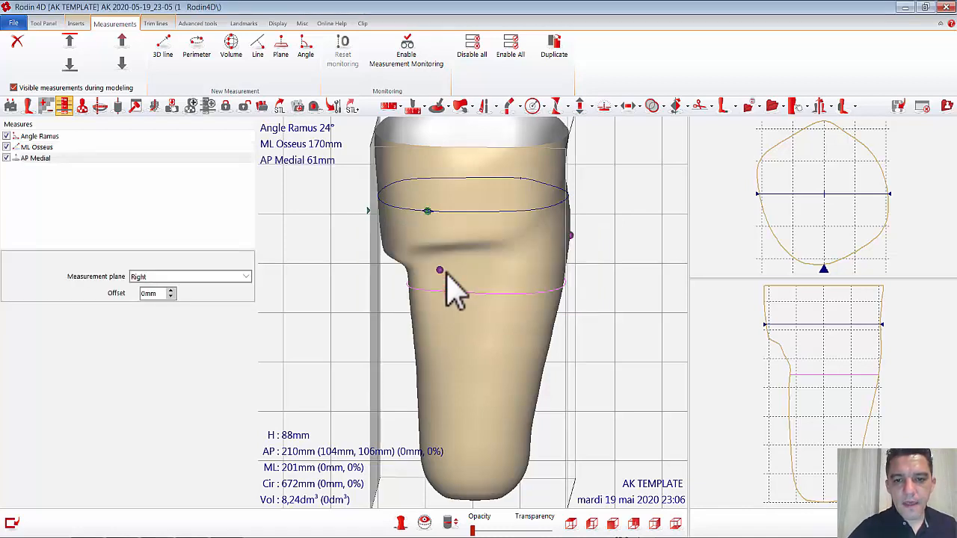
Step: Move the AP Medial measurement point below the shelf to a height of about 22 mm
drag(427, 210, 426, 269)
right_drag(594, 312, 626, 312)
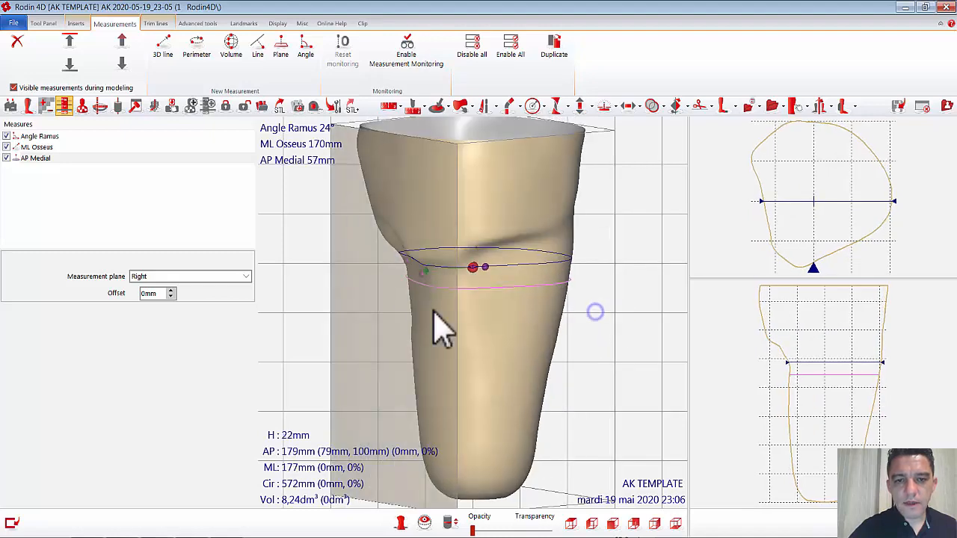
right_drag(502, 346, 481, 352)
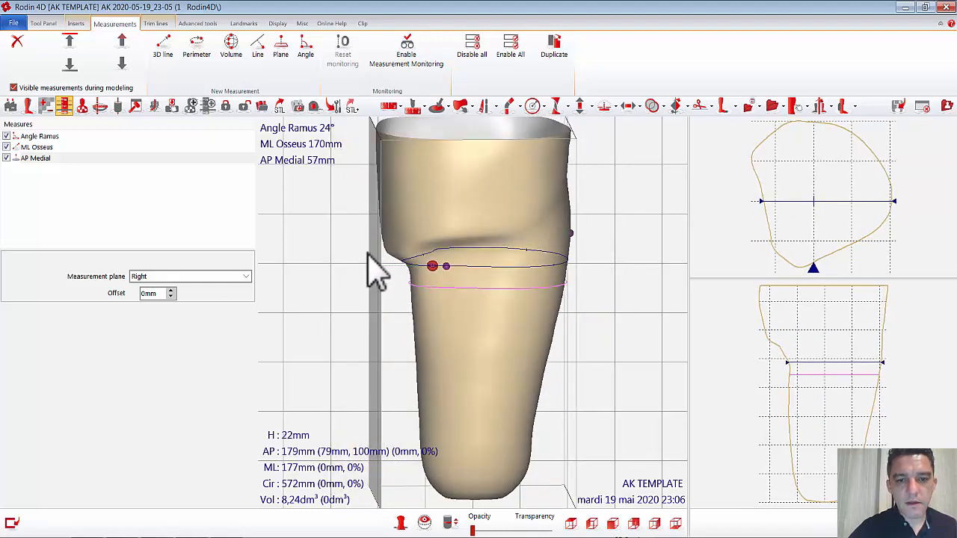
Step: Set the AP Medial measurement plane to Posterior with an offset of -52 mm
click(246, 277)
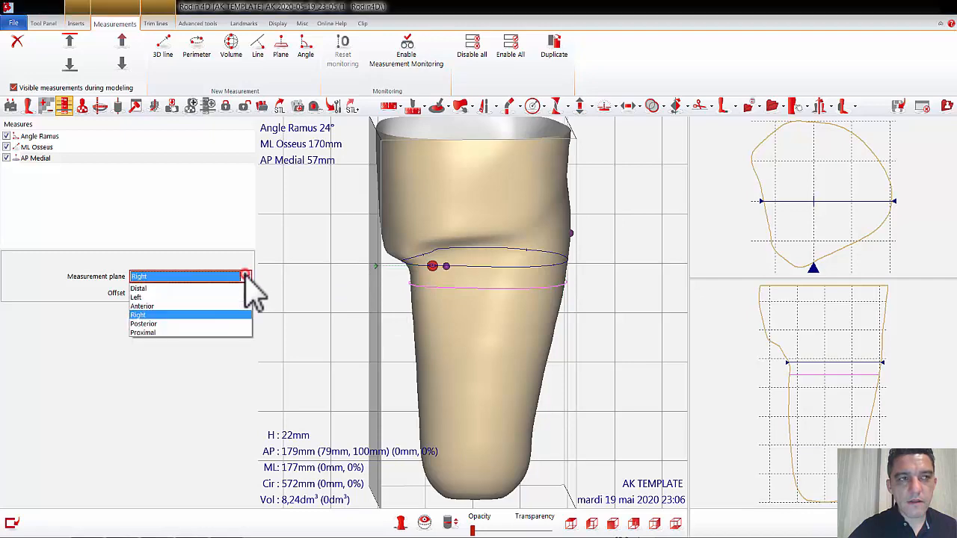
click(149, 324)
right_drag(342, 267, 427, 284)
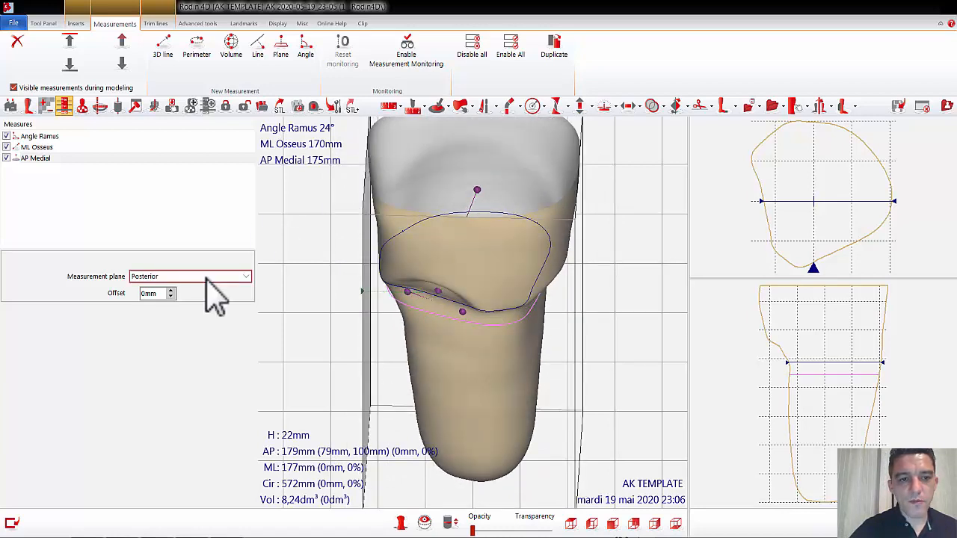
right_drag(286, 296, 282, 344)
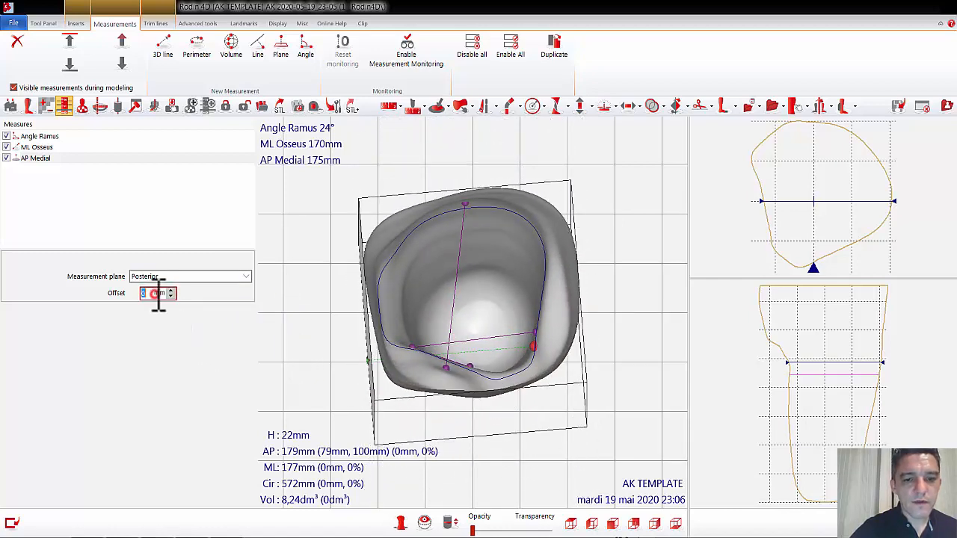
scroll(159, 293, up, 8)
scroll(158, 294, down, 20)
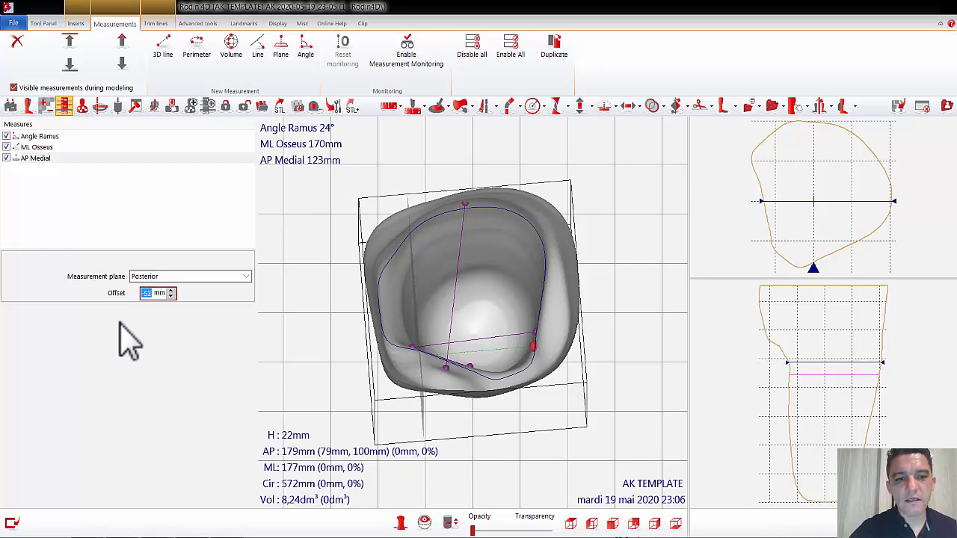
middle_drag(619, 395, 540, 334)
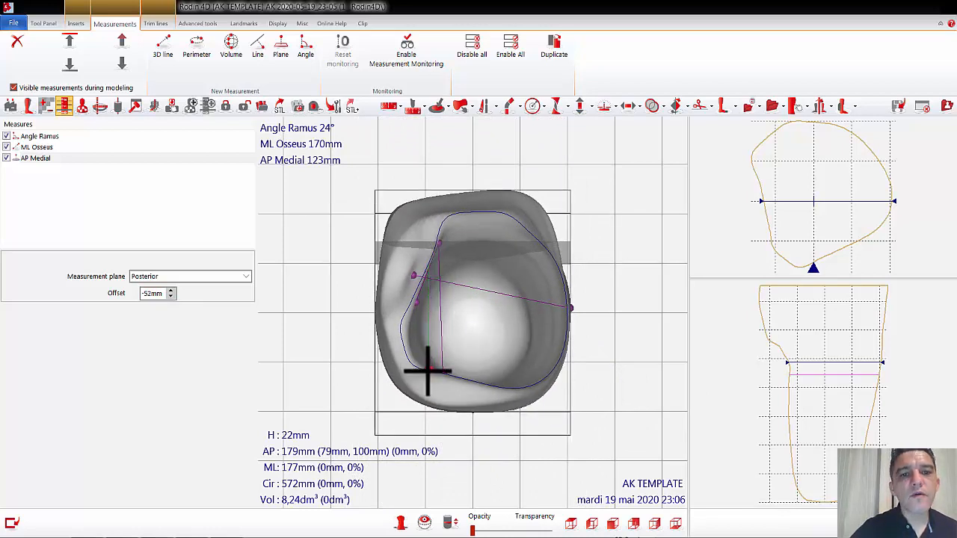
right_drag(457, 445, 461, 350)
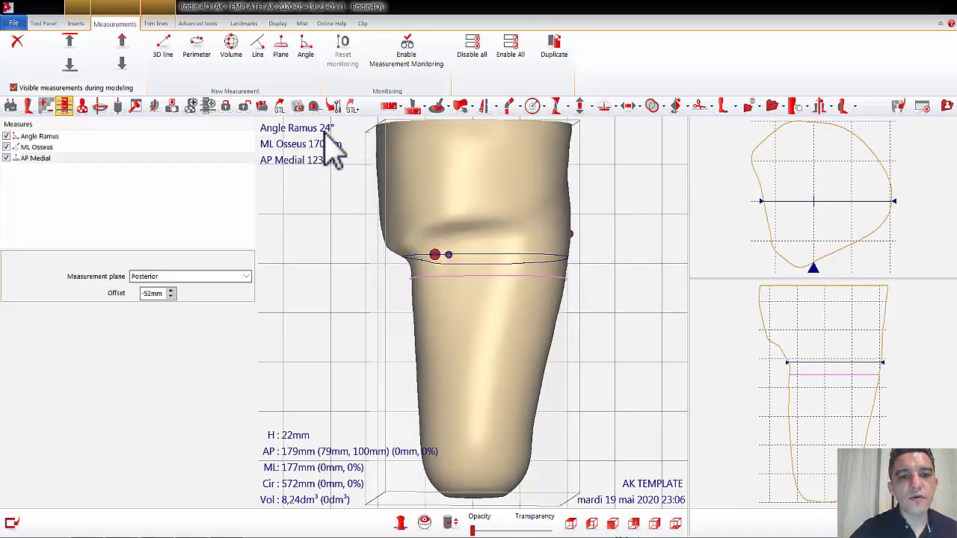
scroll(620, 380, down, 5)
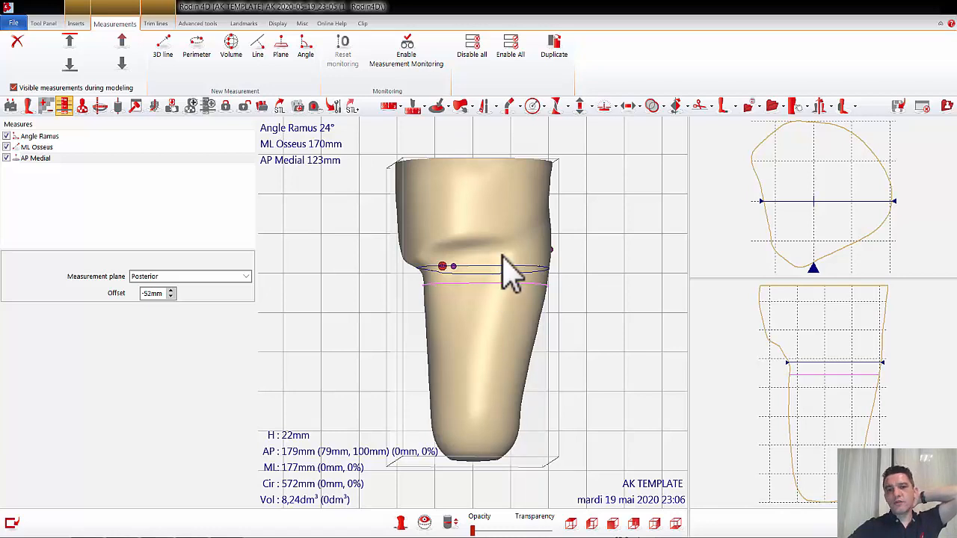
drag(596, 246, 586, 246)
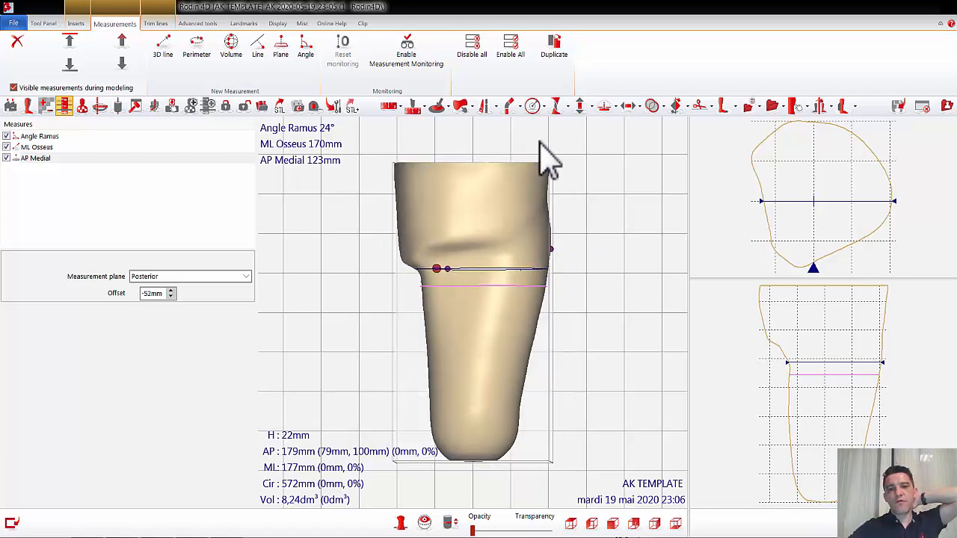
click(533, 106)
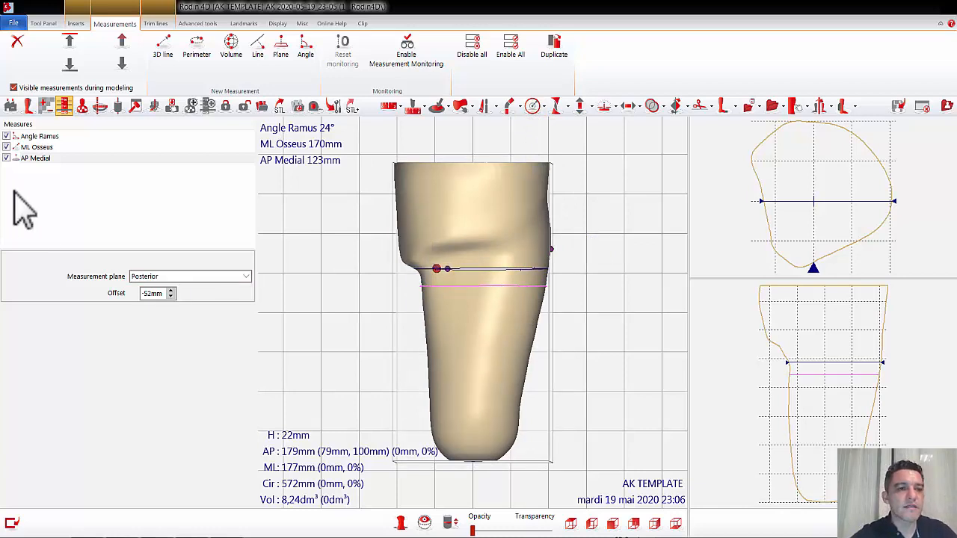
Step: Add an upper limit trim line named "Higher limit A" and lower its anterior point to a height of about 74 mm
click(157, 23)
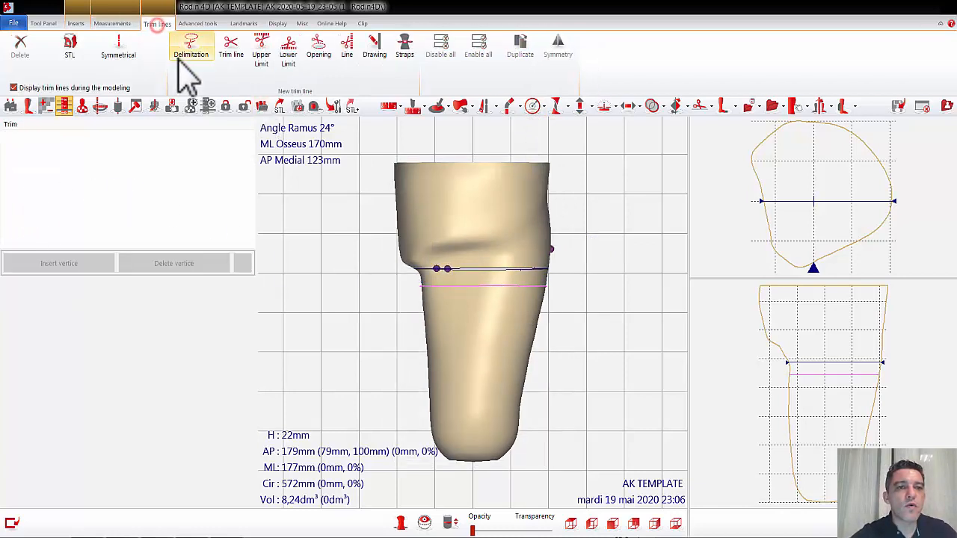
click(263, 53)
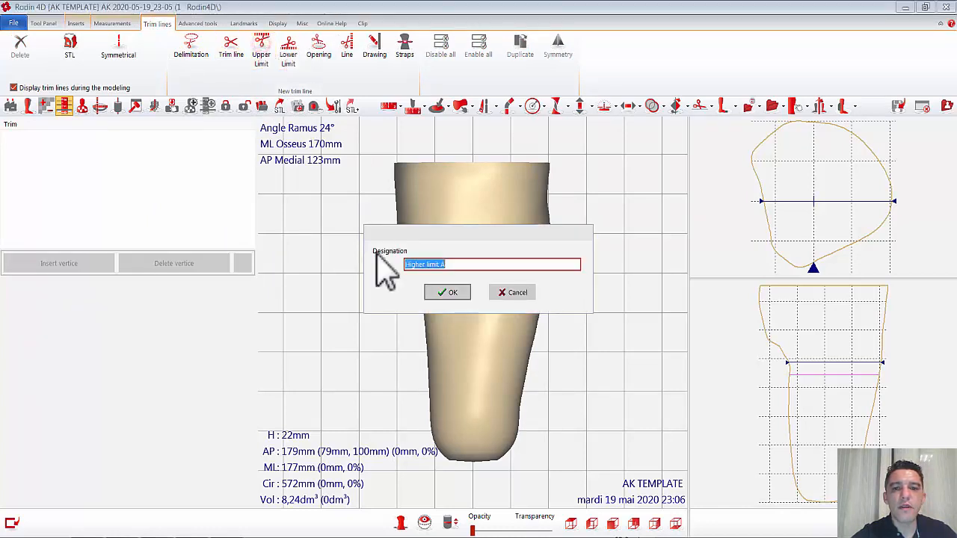
click(436, 293)
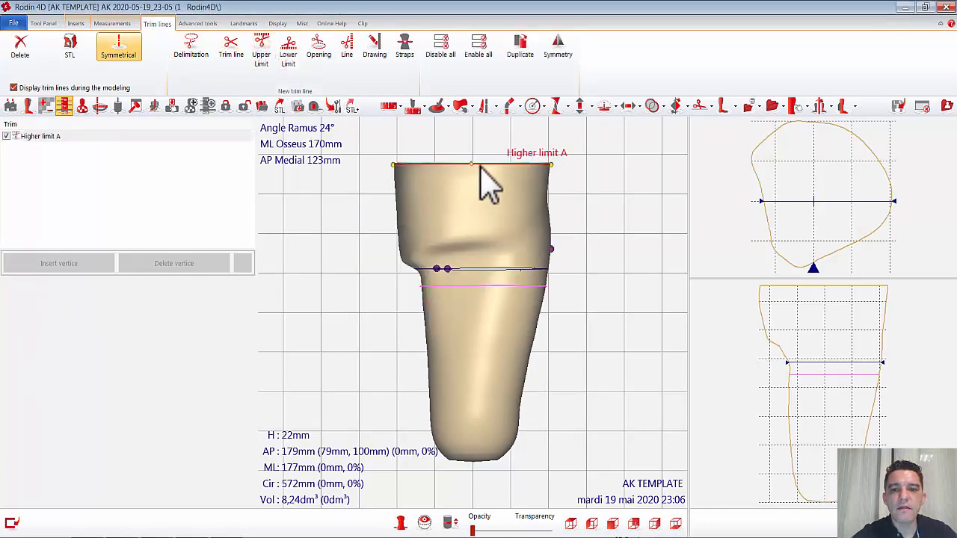
drag(474, 167, 474, 227)
Step: Add vertices from the anterior low point of Higher limit A toward the lateral side, placing the last at a height of about 114 mm
right_click(474, 224)
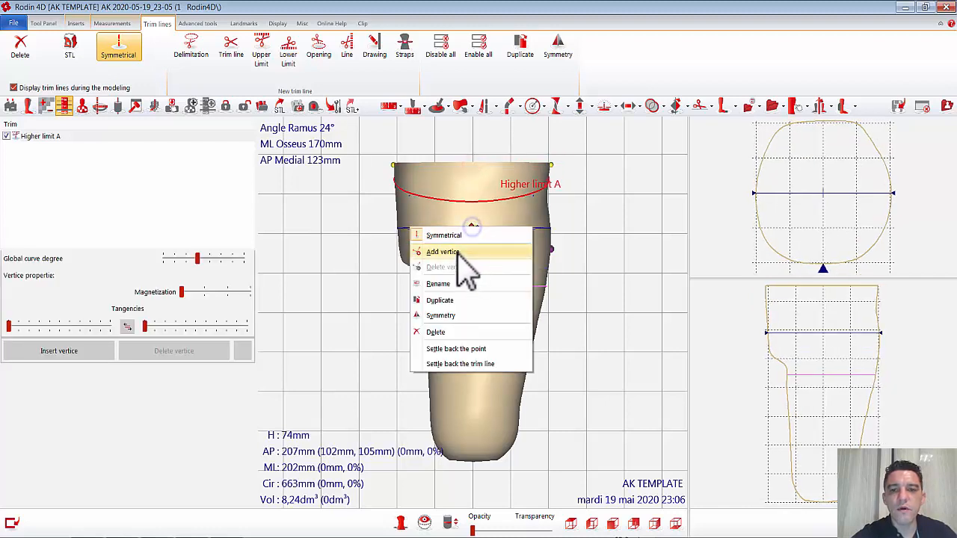
click(445, 252)
drag(475, 223, 534, 218)
right_click(507, 230)
click(495, 251)
middle_drag(532, 239, 462, 233)
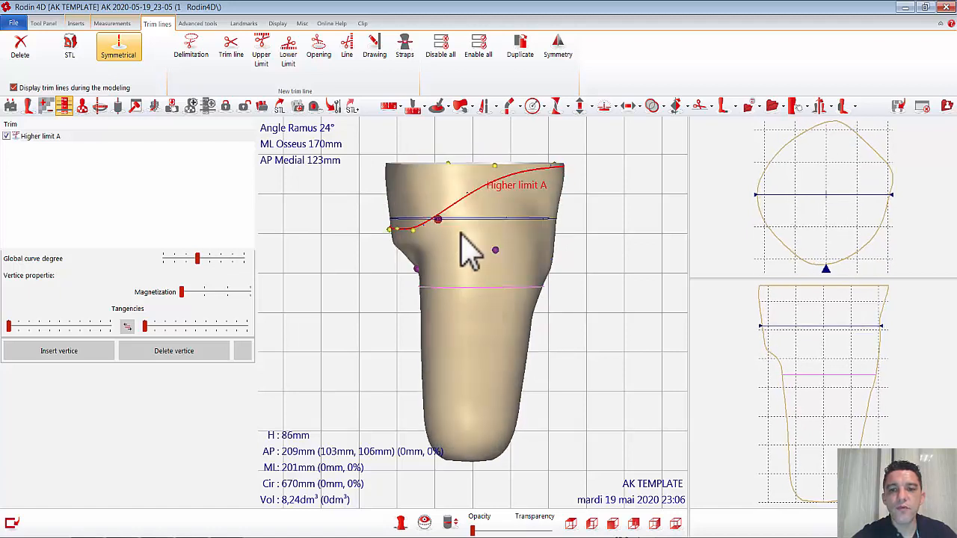
right_click(438, 220)
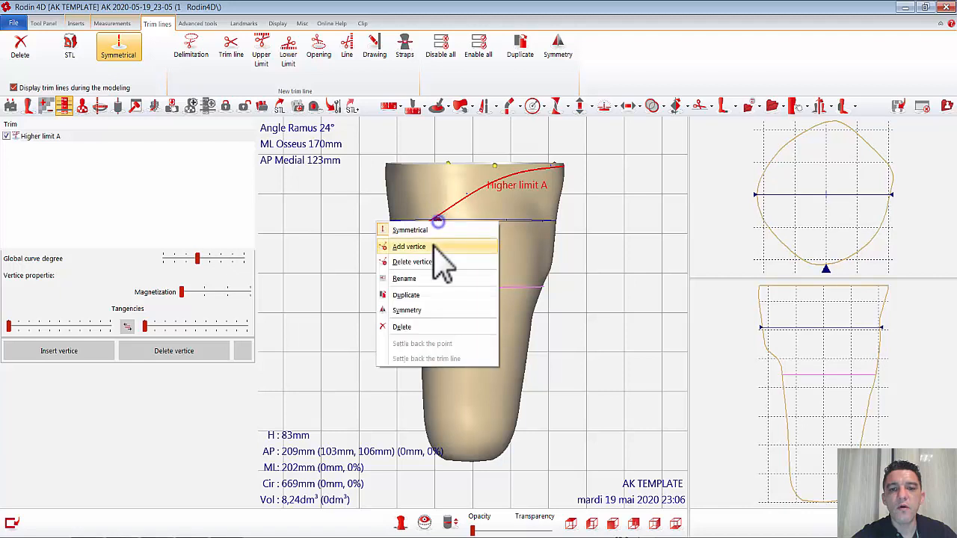
click(442, 243)
drag(441, 220, 457, 197)
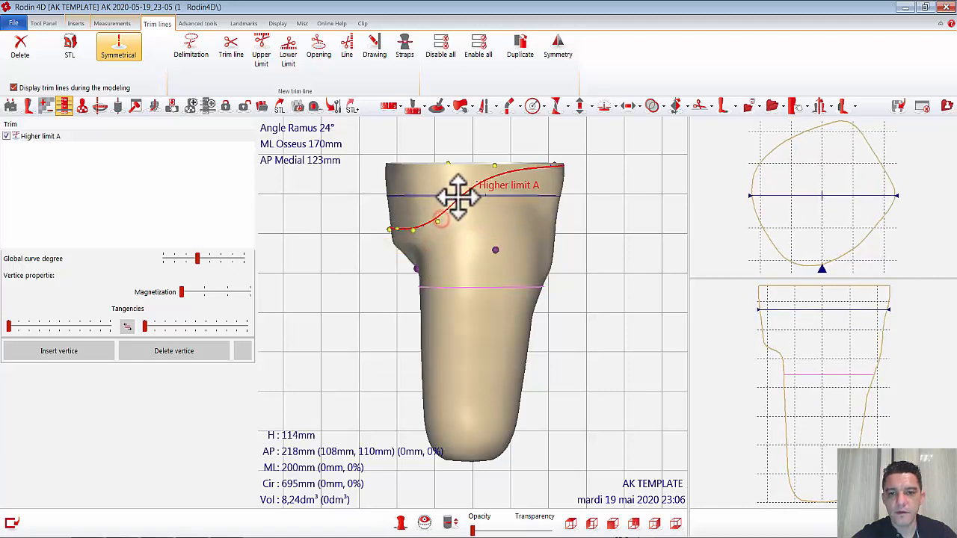
Step: Add two more vertices to Higher limit A toward the posterior side, bringing the last to a height of about 87 mm
click(497, 172)
drag(496, 170, 558, 218)
right_click(487, 178)
click(482, 202)
right_click(527, 193)
click(509, 219)
right_drag(557, 254, 513, 240)
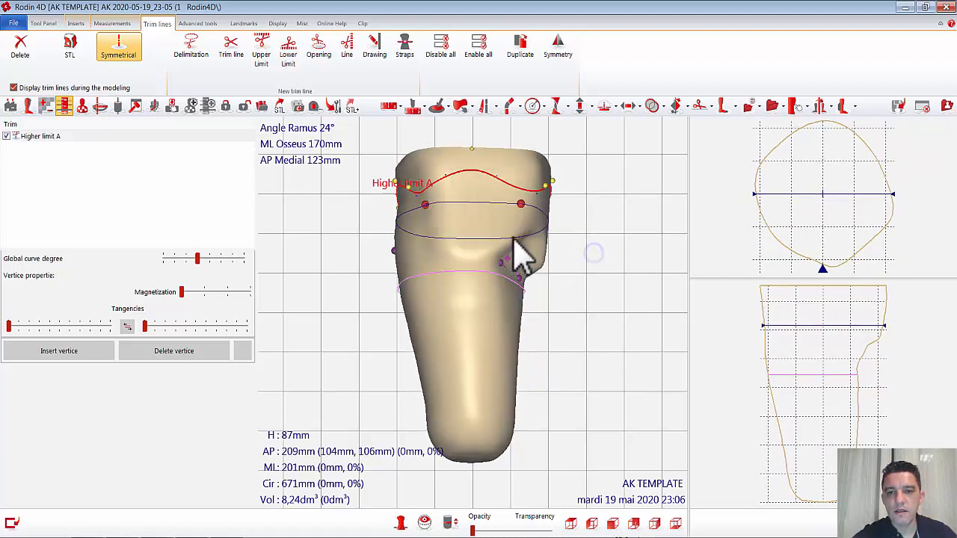
Step: Shape a posterior dip in Higher limit A by lowering its rear point and adding vertices, and switch off symmetrical editing
click(472, 155)
click(472, 148)
drag(472, 147, 498, 251)
right_click(471, 261)
click(445, 286)
drag(520, 202, 527, 224)
right_drag(552, 248, 487, 184)
click(456, 171)
drag(456, 172, 485, 204)
right_click(453, 199)
click(435, 225)
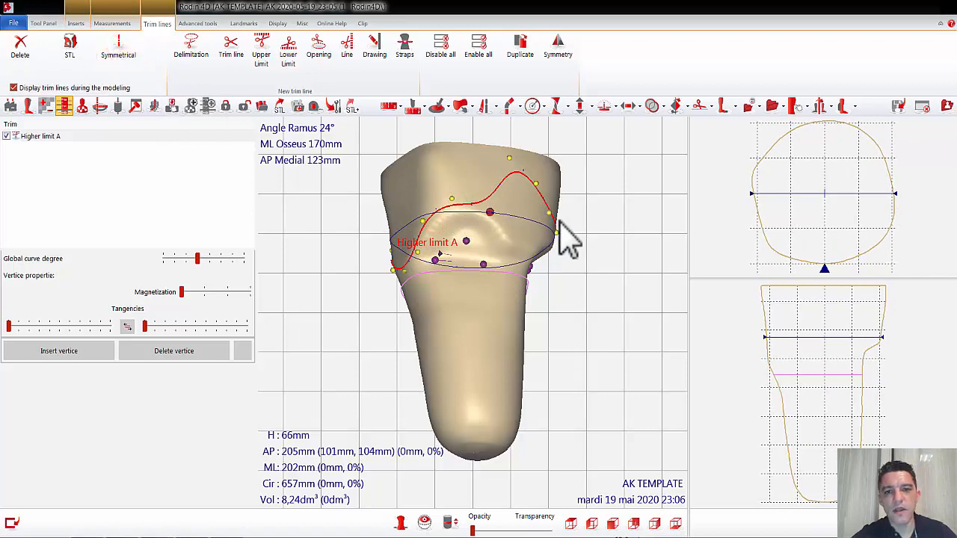
Step: Lower the medial vertices of Higher limit A to heights of about 29 and 32 mm, and the neighbouring anteromedial one to about 54 mm
drag(509, 159, 505, 246)
click(536, 185)
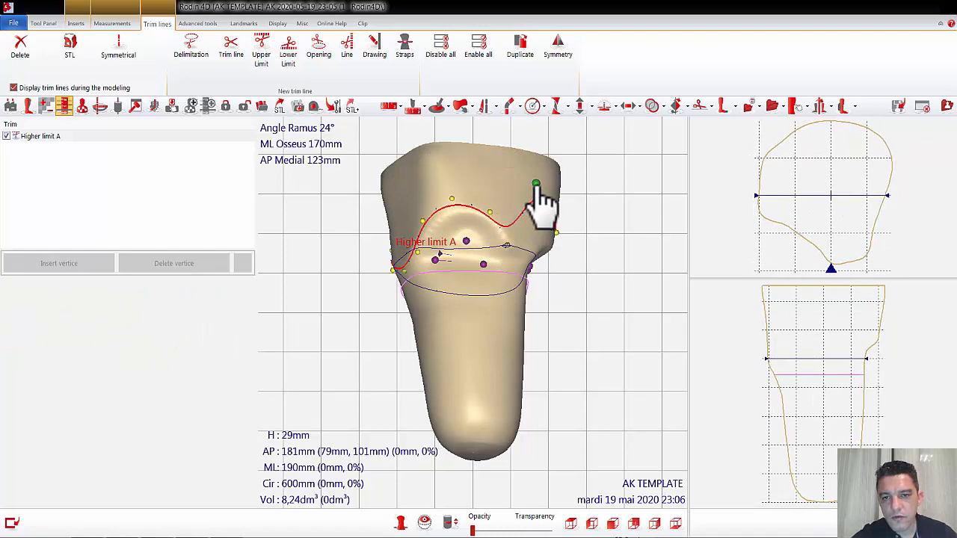
drag(536, 184, 516, 252)
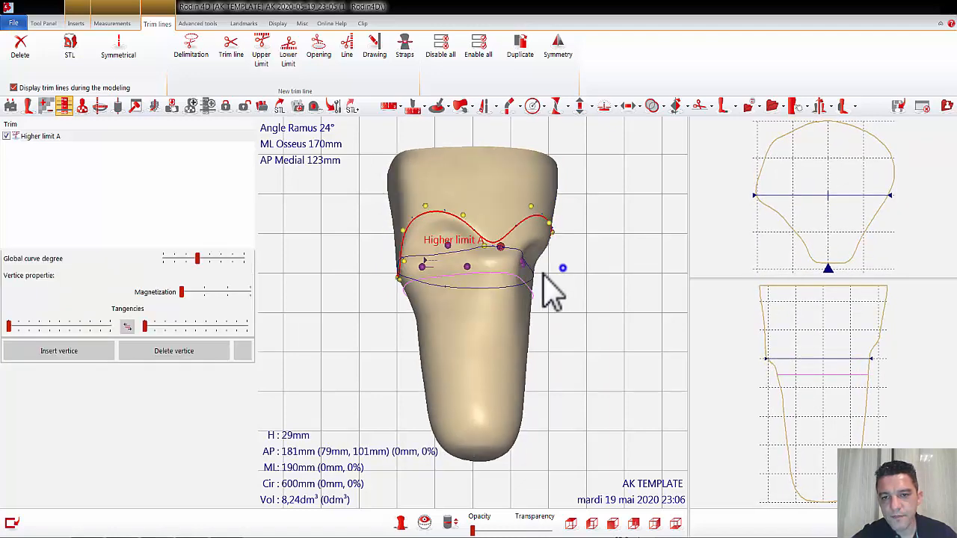
right_drag(545, 275, 527, 274)
drag(500, 210, 495, 252)
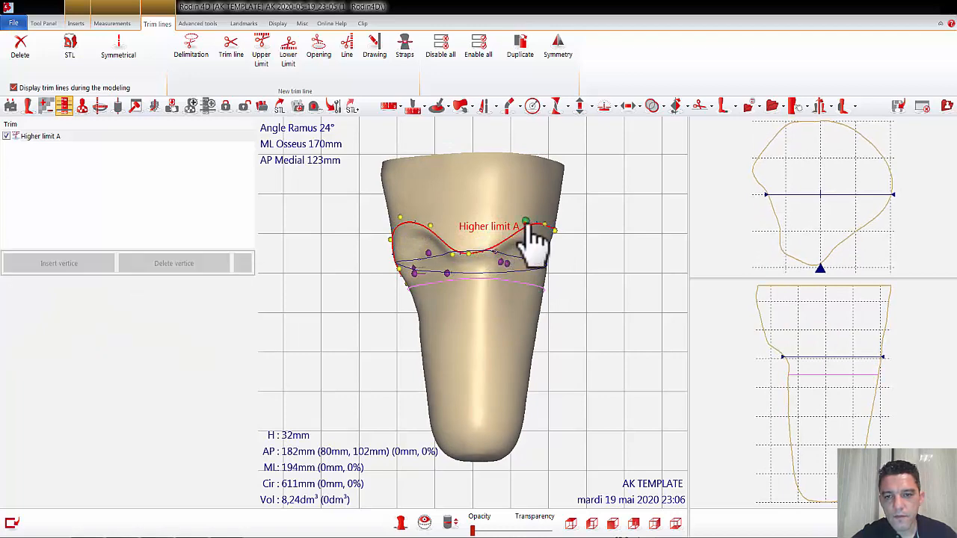
drag(527, 224, 507, 233)
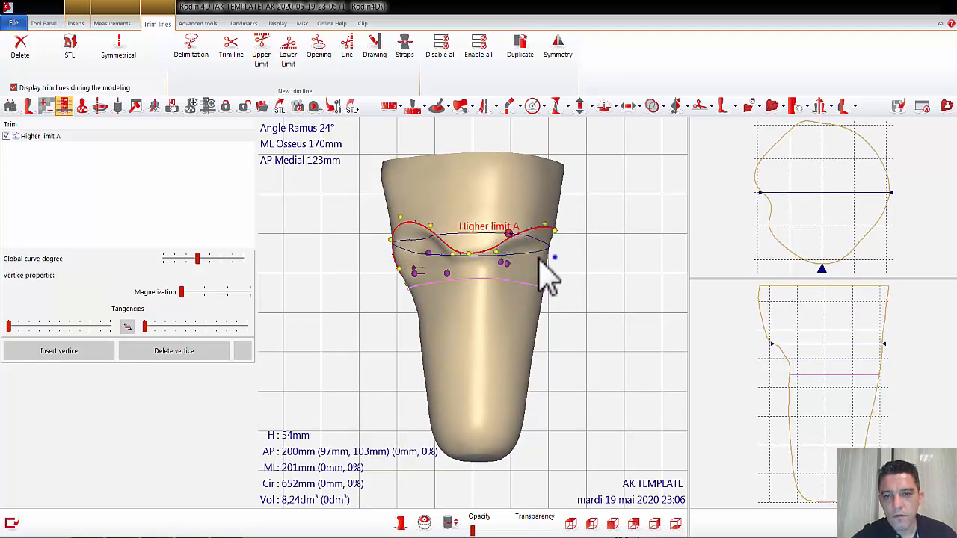
Step: Smooth the anterior part of Higher limit A by lowering its front vertices, the last to a height of about 61 mm
right_drag(541, 259, 512, 238)
drag(488, 218, 487, 233)
right_drag(532, 250, 510, 247)
drag(482, 217, 488, 224)
right_drag(559, 238, 528, 248)
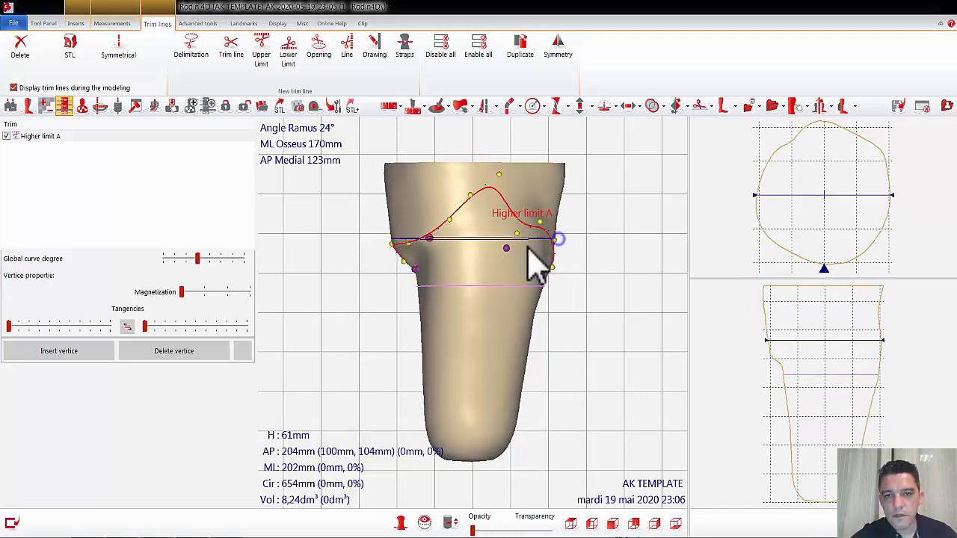
Step: Adjust the lateral side of Higher limit A: lateral vertex at about 112 mm, next vertex raised, and posterolateral vertex at about 17 mm
drag(518, 251, 460, 197)
click(470, 197)
middle_drag(580, 217, 551, 234)
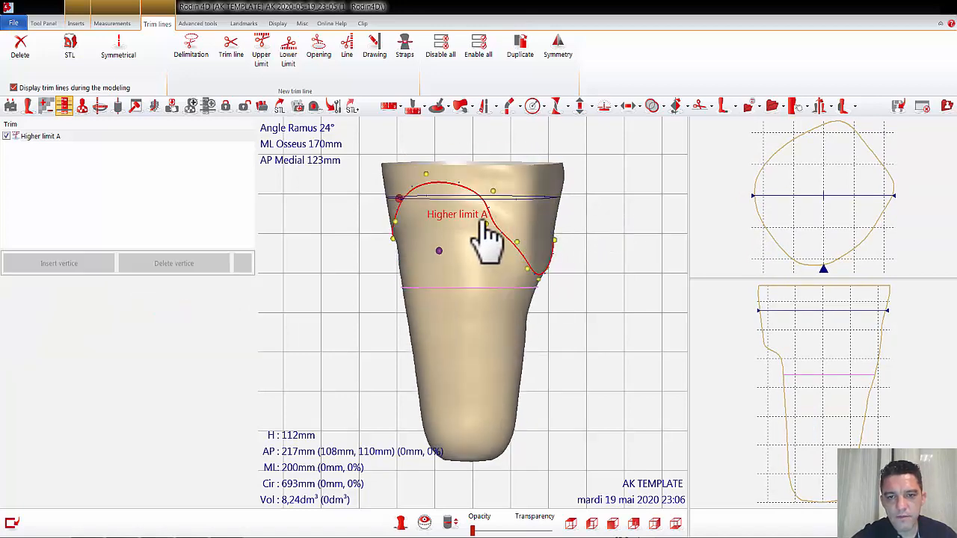
drag(485, 223, 489, 187)
drag(532, 284, 521, 273)
middle_drag(587, 321, 526, 264)
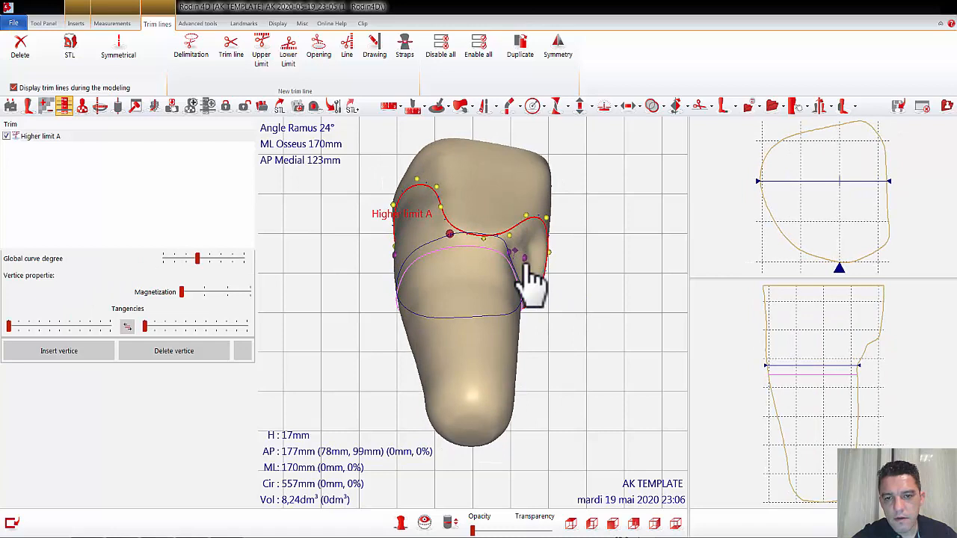
Step: Set the posterior vertex of Higher limit A to a height of about 3 mm and check the line's course around the socket
click(485, 240)
click(482, 239)
drag(486, 241, 483, 243)
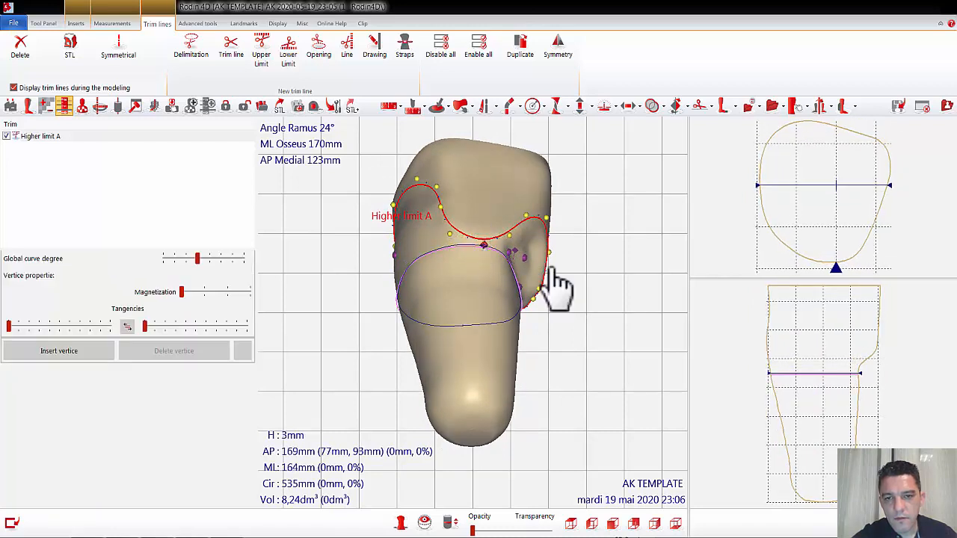
right_click(547, 267)
middle_drag(604, 231, 575, 258)
drag(460, 257, 499, 218)
click(473, 228)
drag(584, 263, 488, 219)
click(502, 252)
click(482, 220)
right_drag(570, 278, 514, 358)
Step: Preview the STL result of the trim line cut and close it without exporting
click(75, 50)
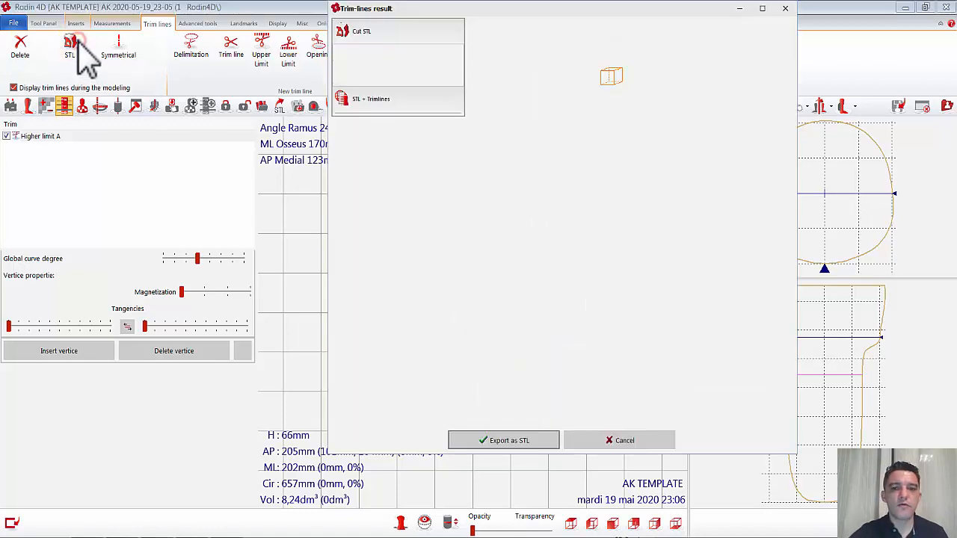
right_drag(560, 202, 628, 321)
click(628, 440)
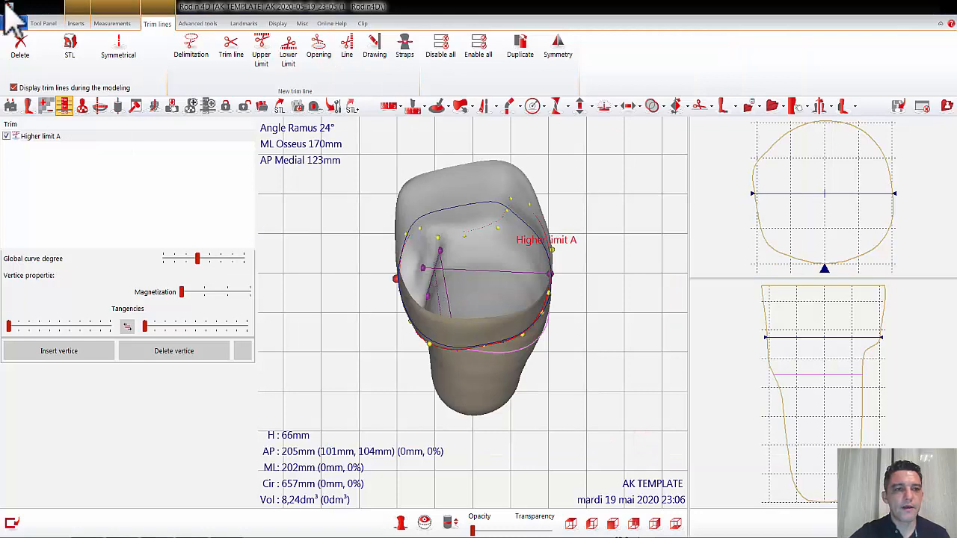
Step: Add the Prosthesis Measurements tool with a level distance of 50 mm and save the modeling
click(47, 23)
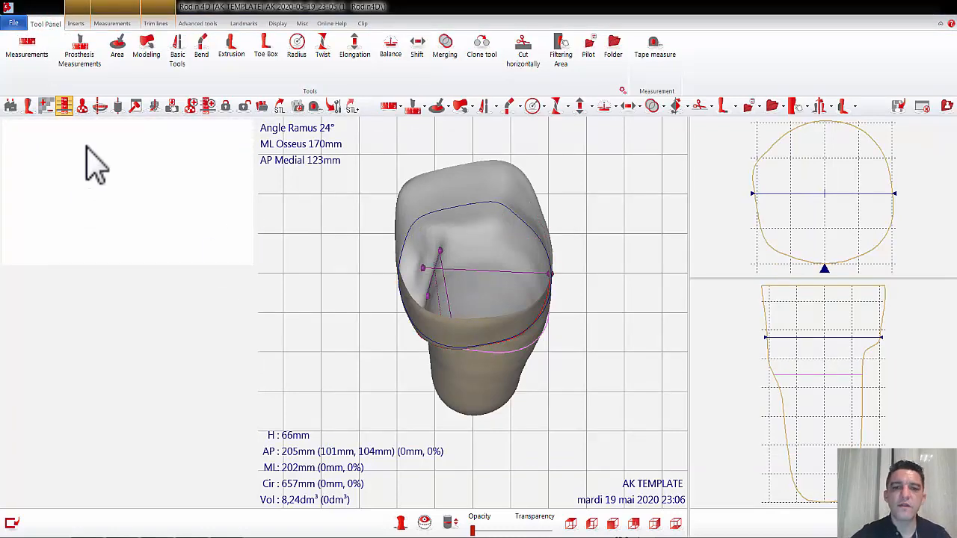
click(84, 60)
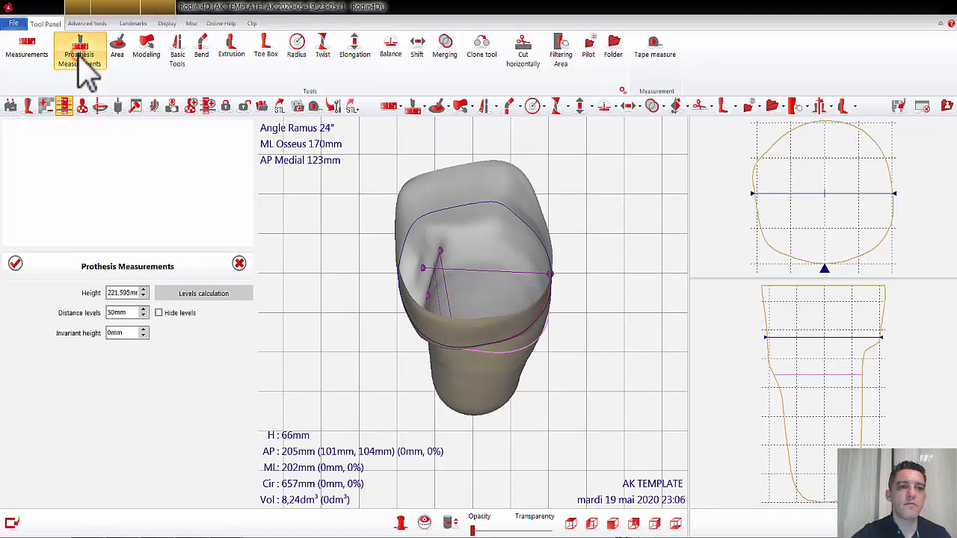
click(17, 266)
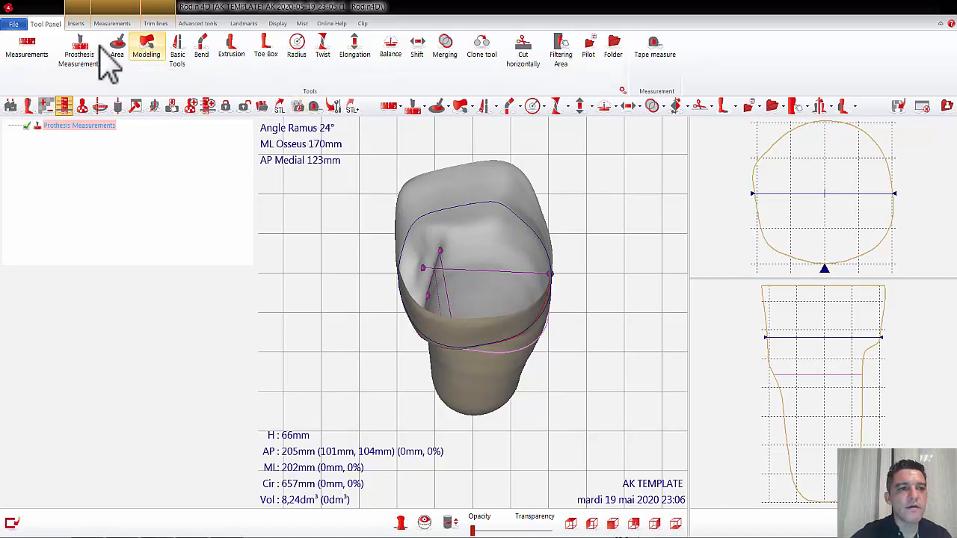
click(13, 23)
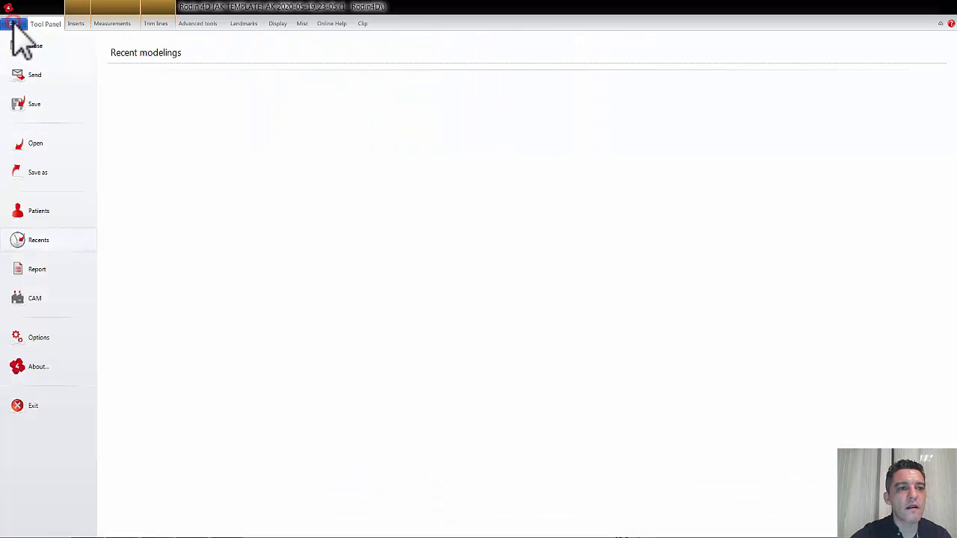
click(34, 104)
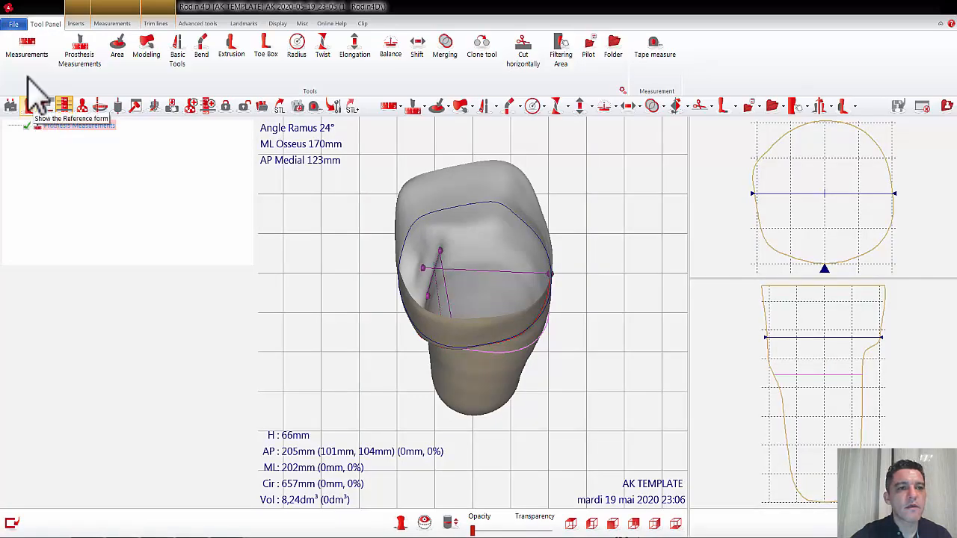
Step: Export the above-knee modeling as a template file to the Library folder and close the current form
click(13, 23)
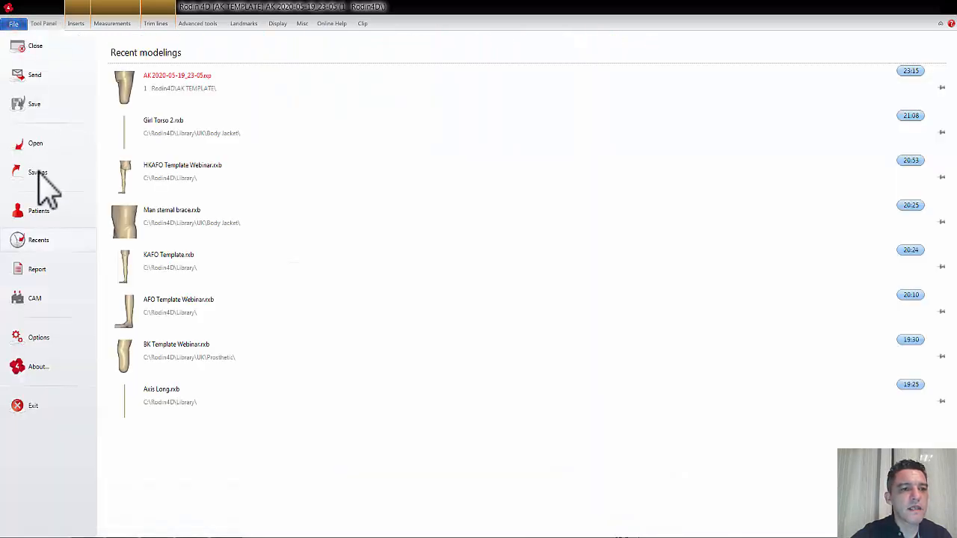
click(37, 173)
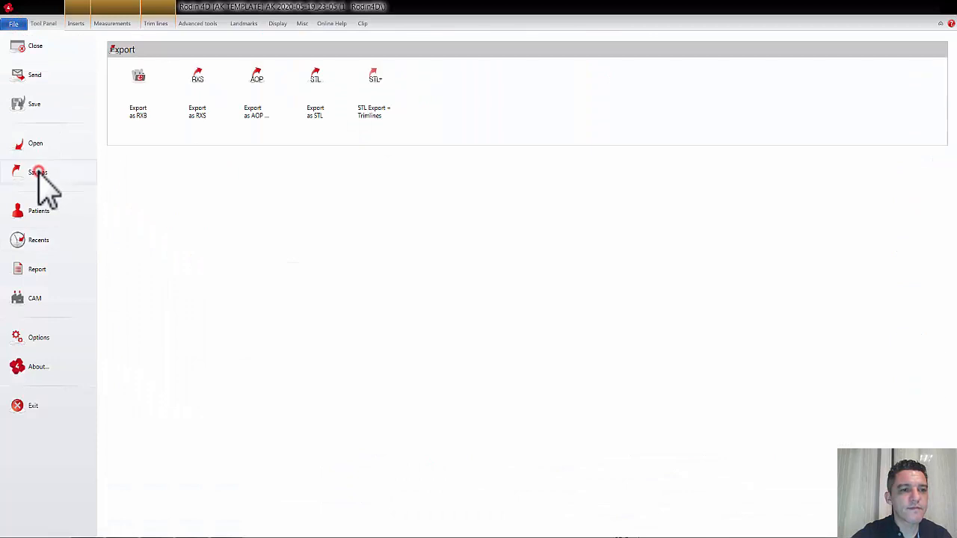
click(142, 89)
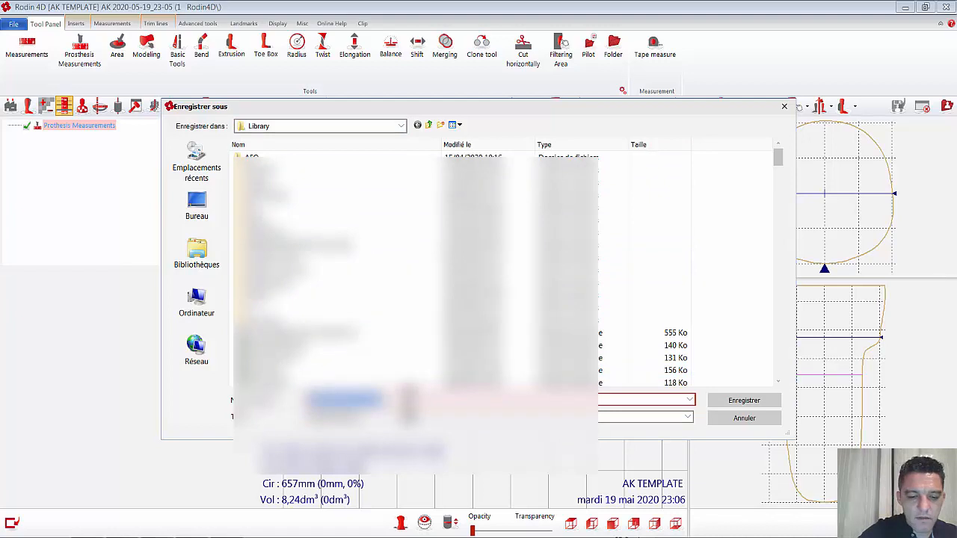
text(te)
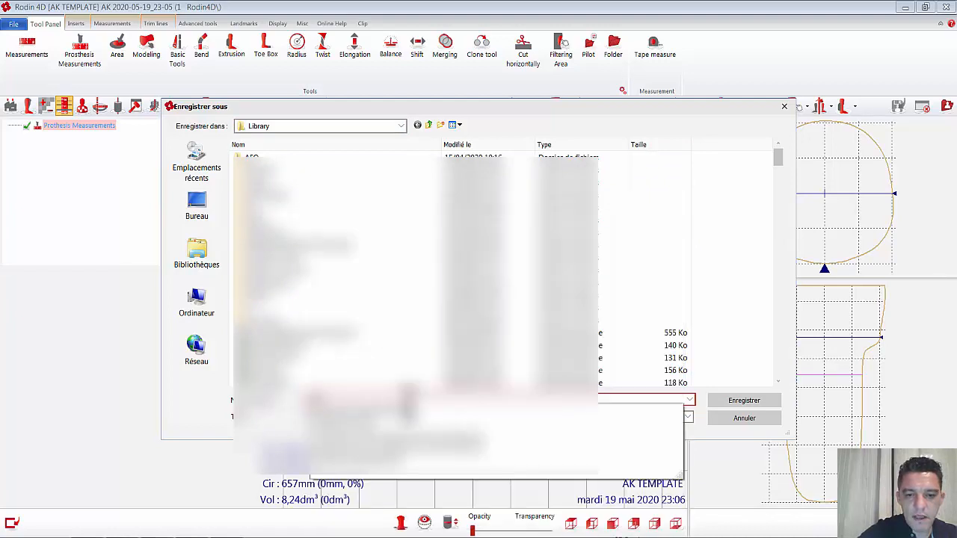
text(late)
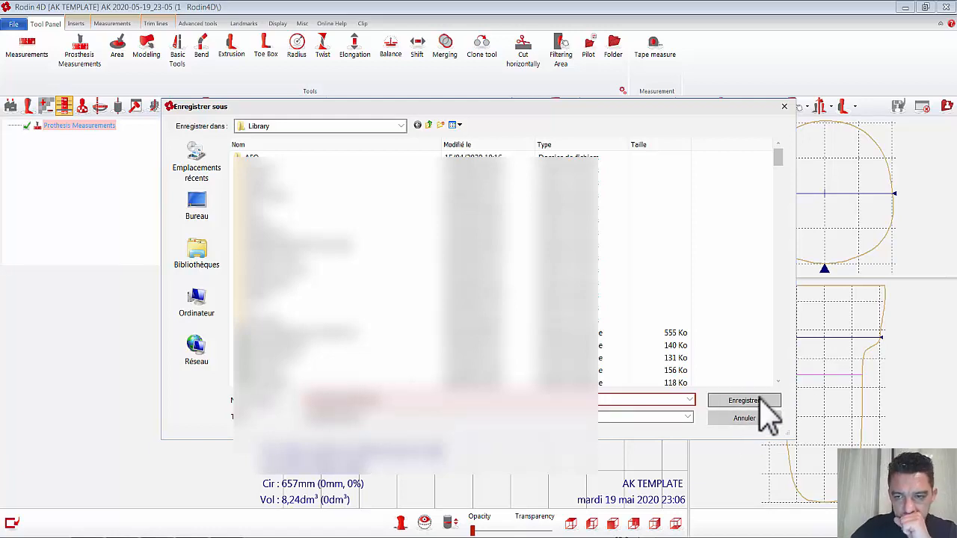
click(761, 400)
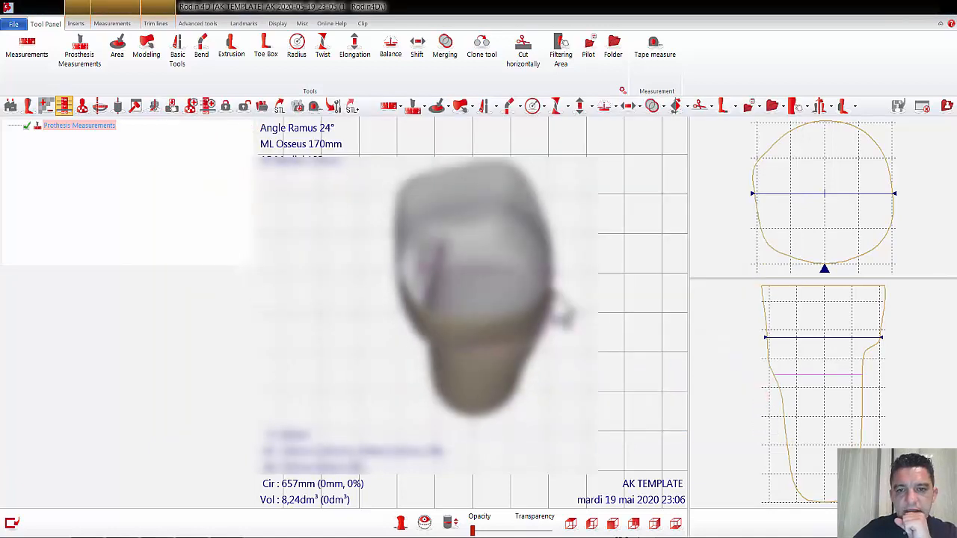
click(922, 106)
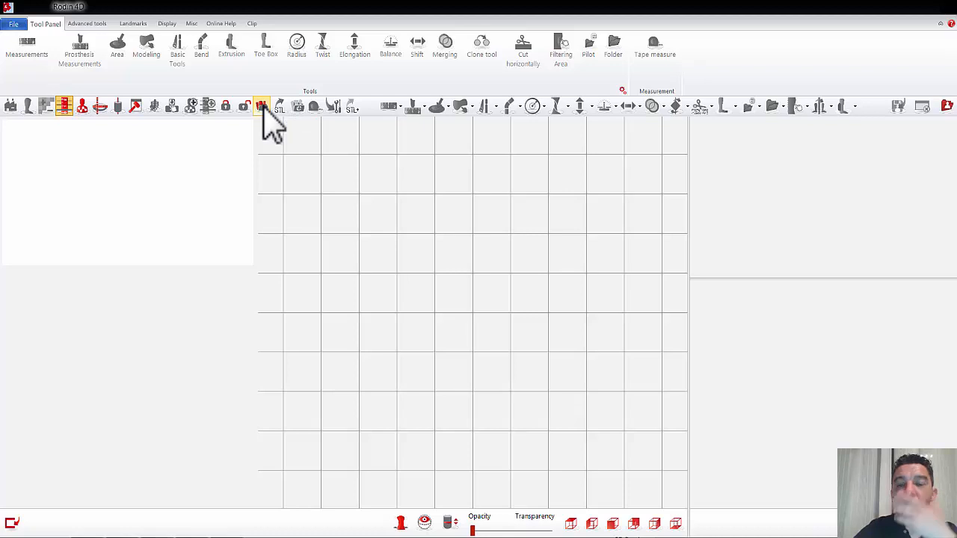
Step: Create a new patient with the surname BK Template in the Rodin4D patient folder
click(946, 106)
click(135, 117)
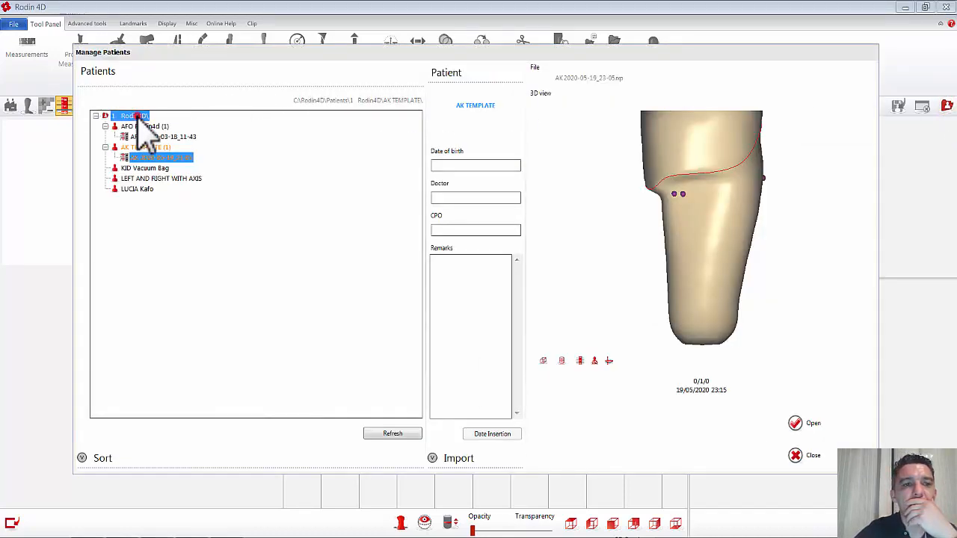
right_click(136, 116)
click(169, 127)
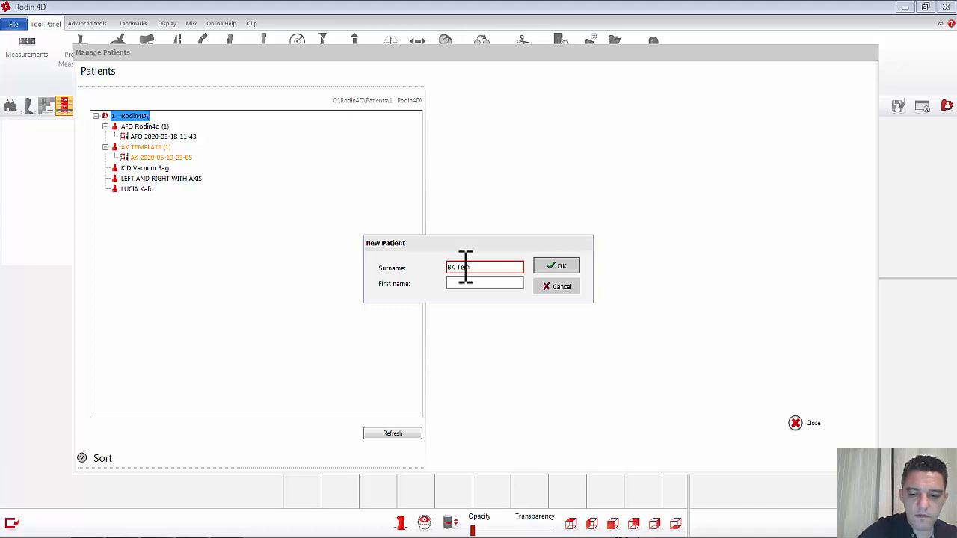
text(BK Template)
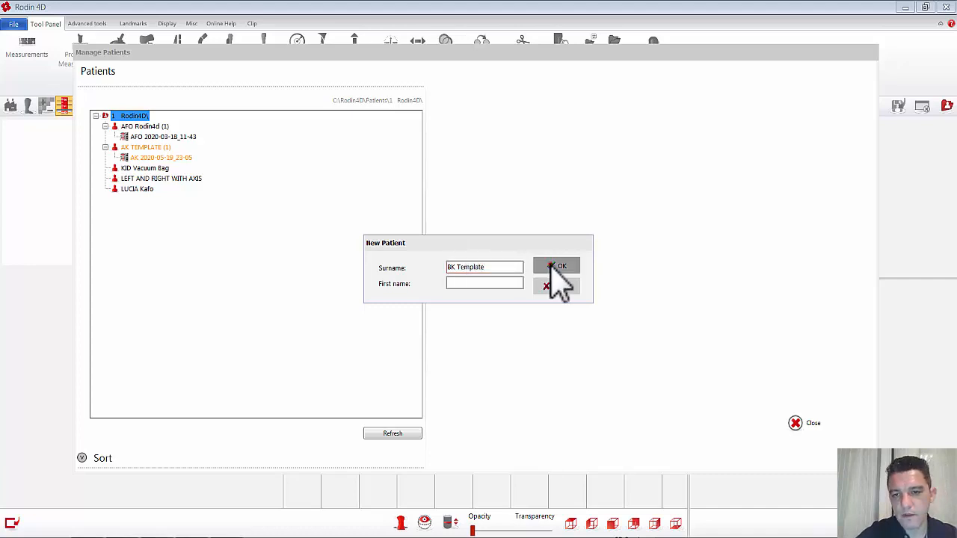
click(554, 266)
Step: Start a new rescan form for the BK Template patient with the form type Below Knee Prosthesis
right_click(133, 170)
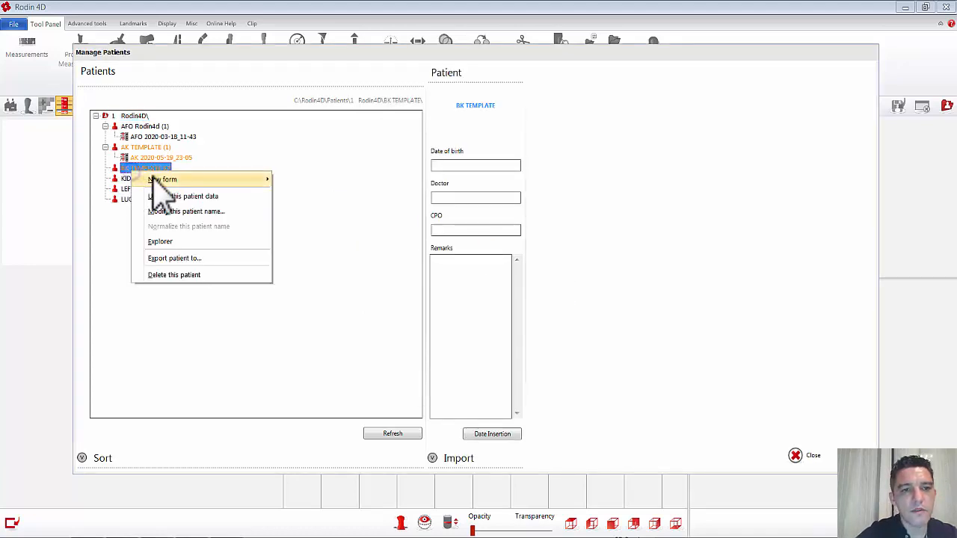
mouse_move(154, 182)
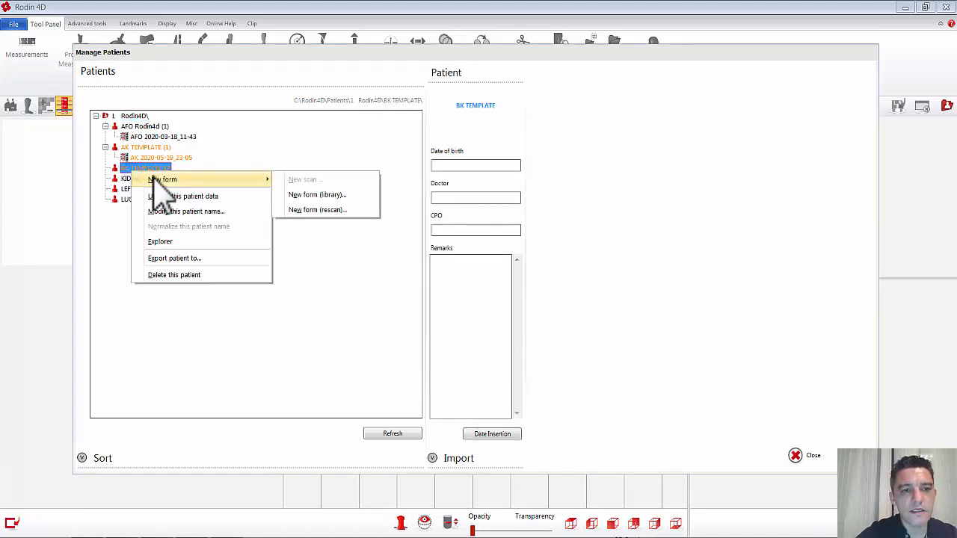
click(299, 210)
click(437, 335)
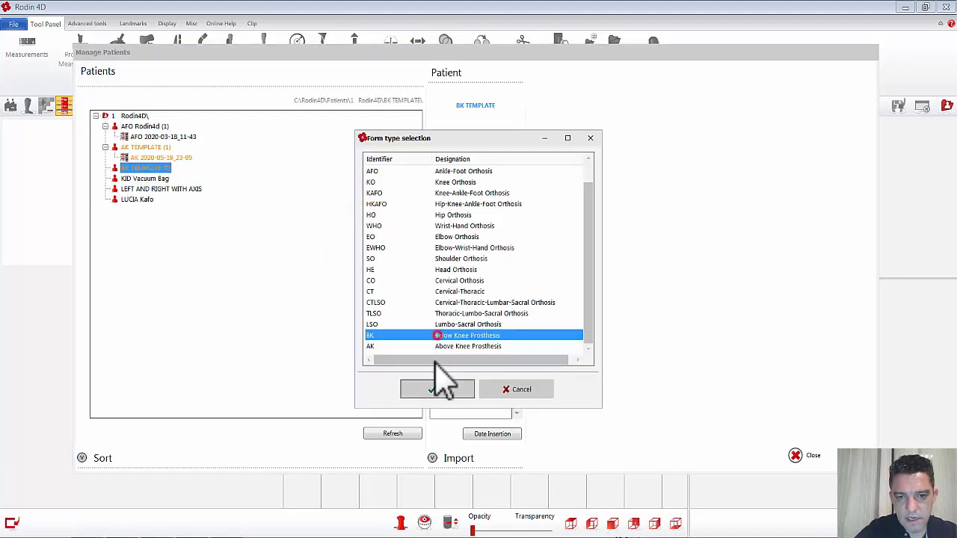
click(438, 389)
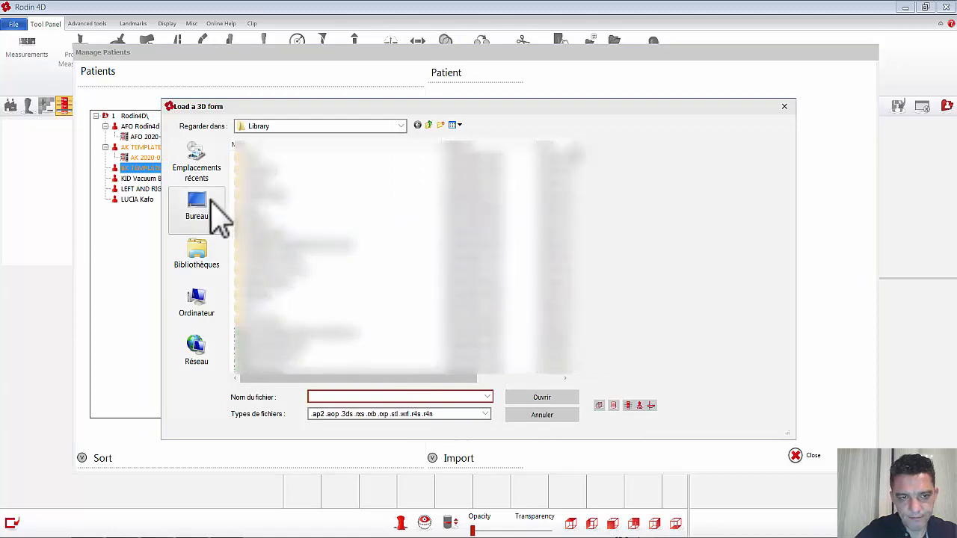
Step: Load BK.stl from the desktop as the source 3D form
click(211, 203)
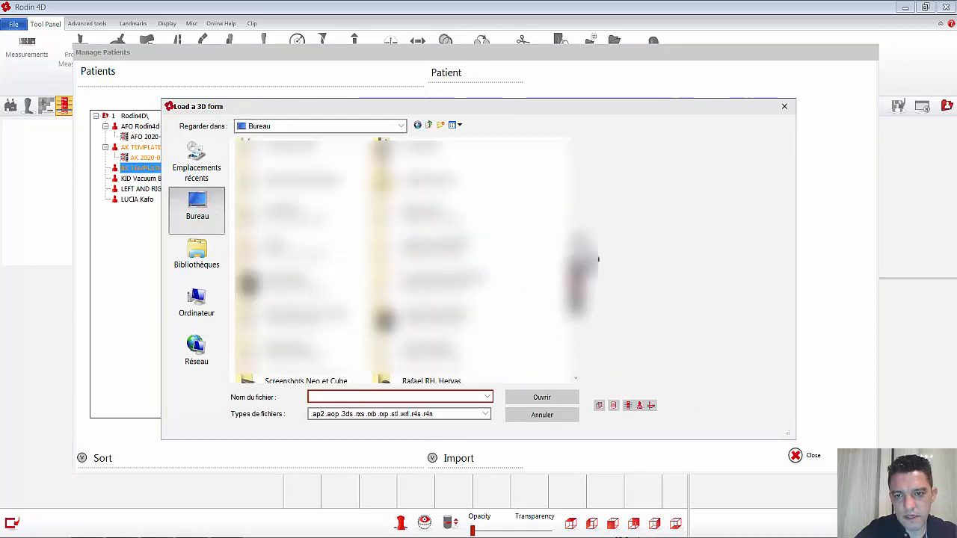
drag(579, 258, 578, 166)
click(418, 224)
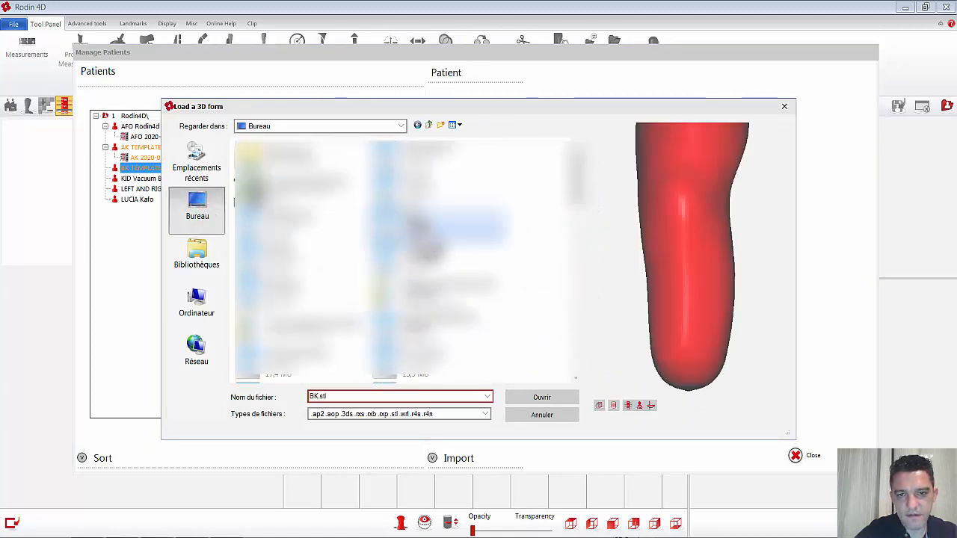
click(556, 397)
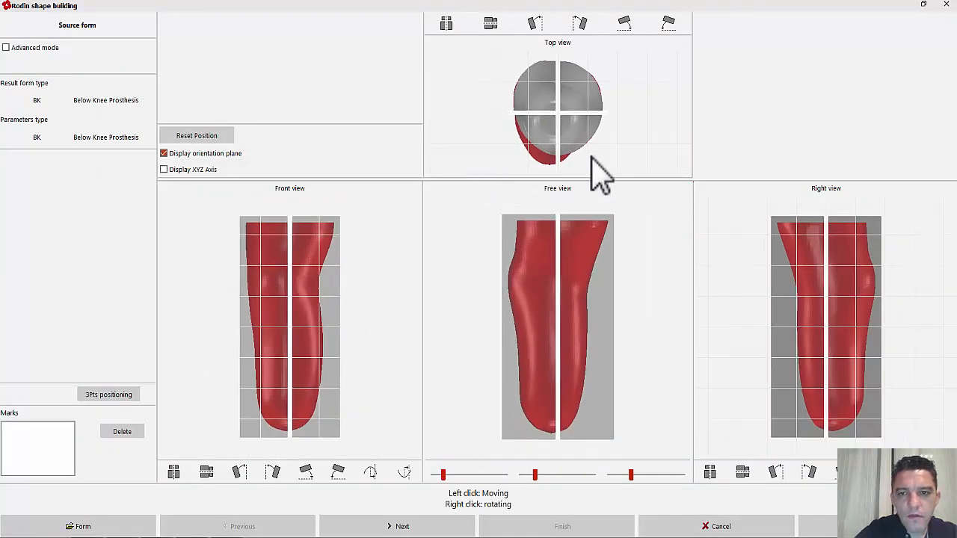
Step: Rotate and shift the scan in the top and right views to align it with the orientation planes, and generate the final form
mouse_move(592, 159)
right_down()
mouse_move(588, 150)
mouse_move(598, 155)
right_up()
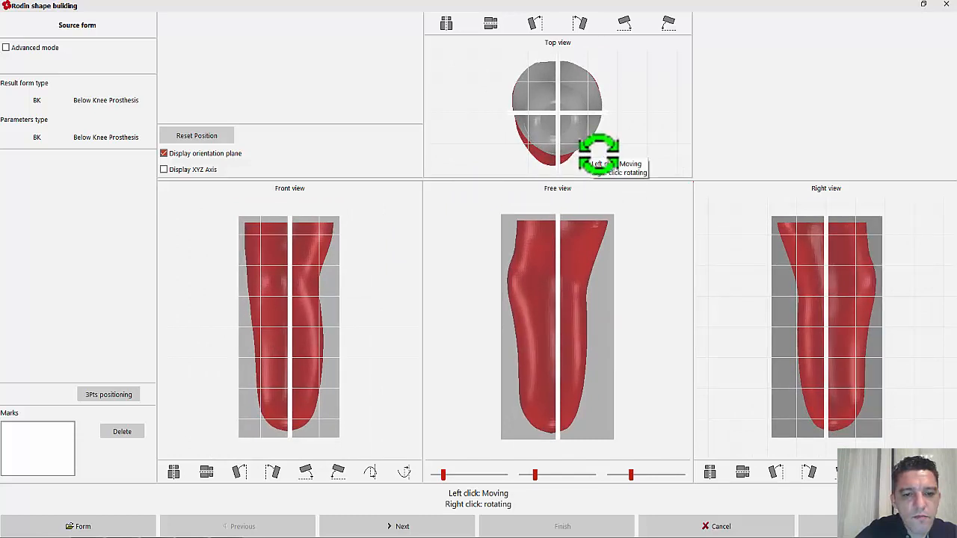
drag(555, 283, 467, 359)
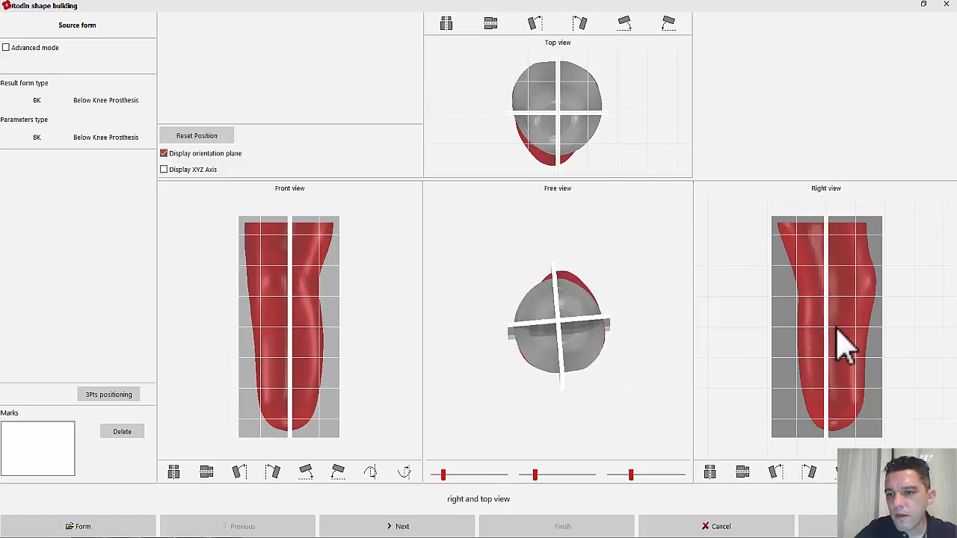
drag(850, 319, 845, 317)
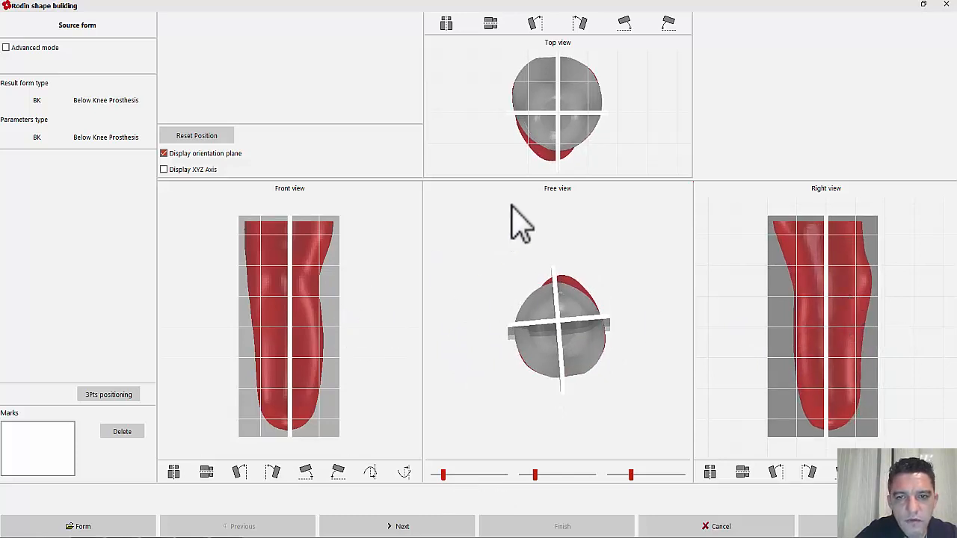
right_drag(611, 158, 630, 157)
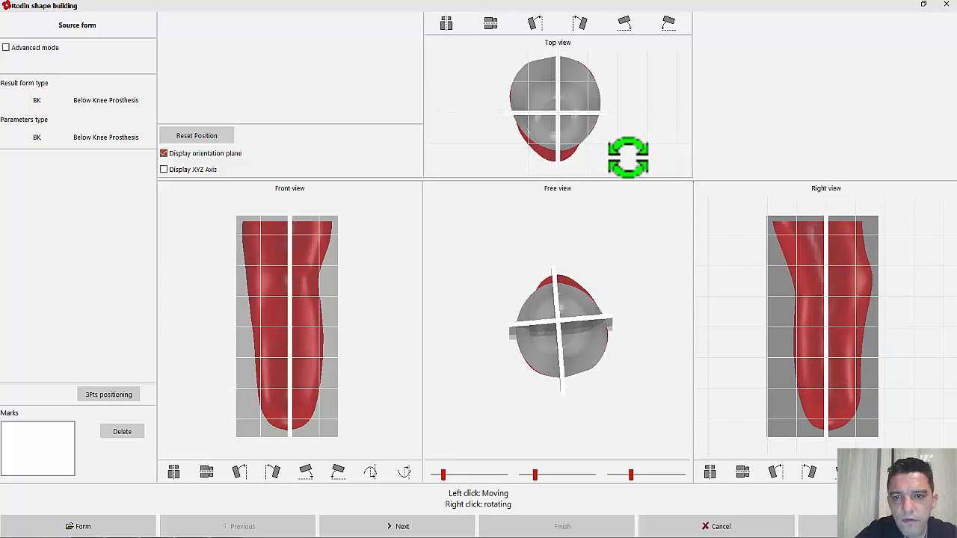
drag(514, 333, 677, 163)
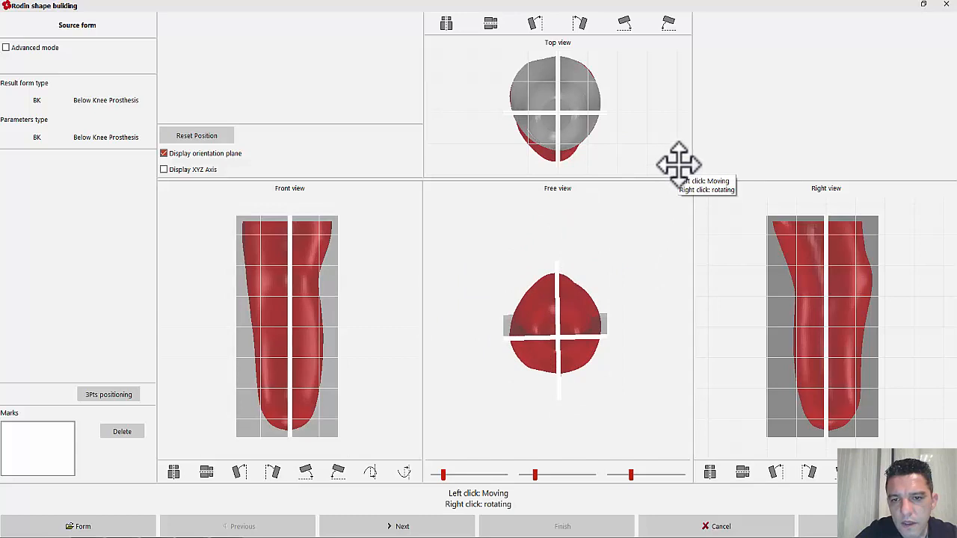
mouse_move(634, 136)
right_down()
mouse_move(630, 128)
mouse_move(643, 125)
mouse_move(634, 125)
right_up()
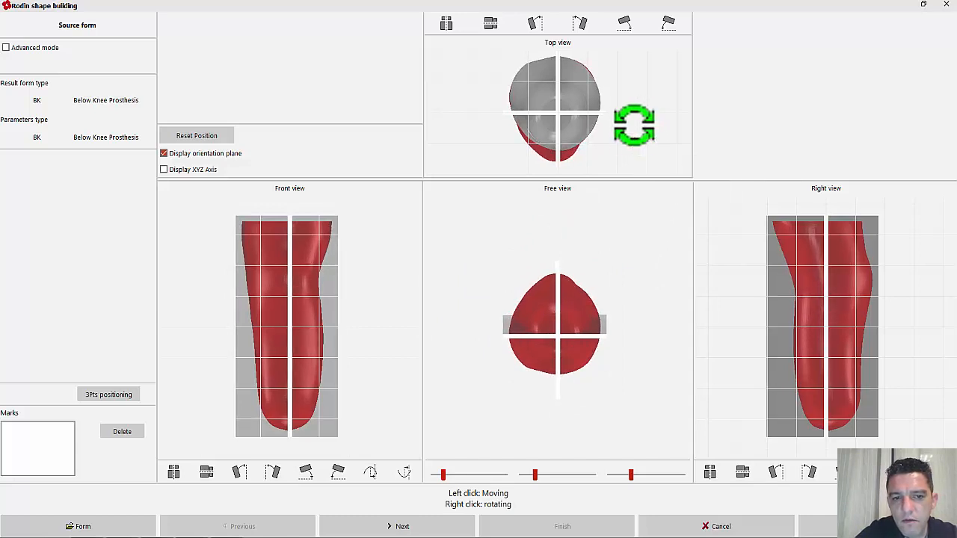
drag(807, 320, 805, 319)
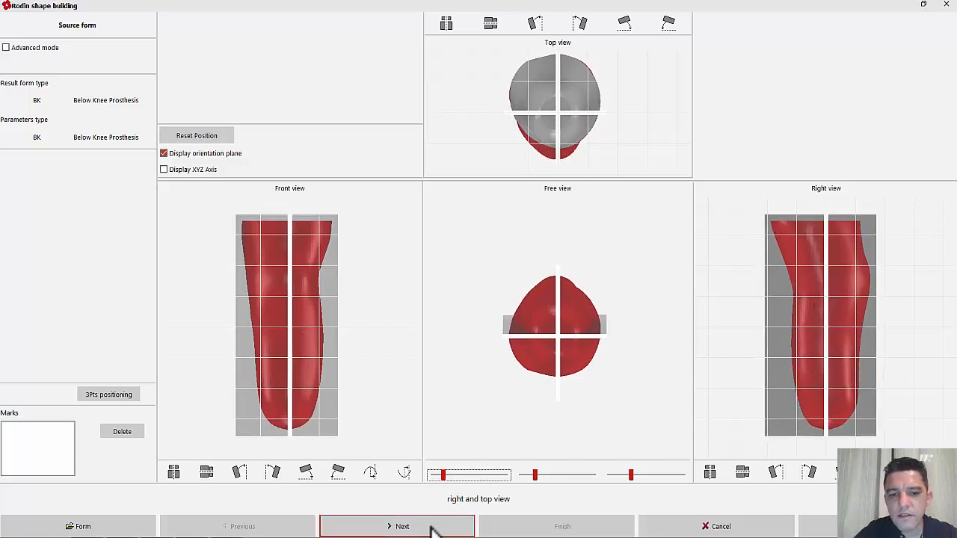
click(402, 526)
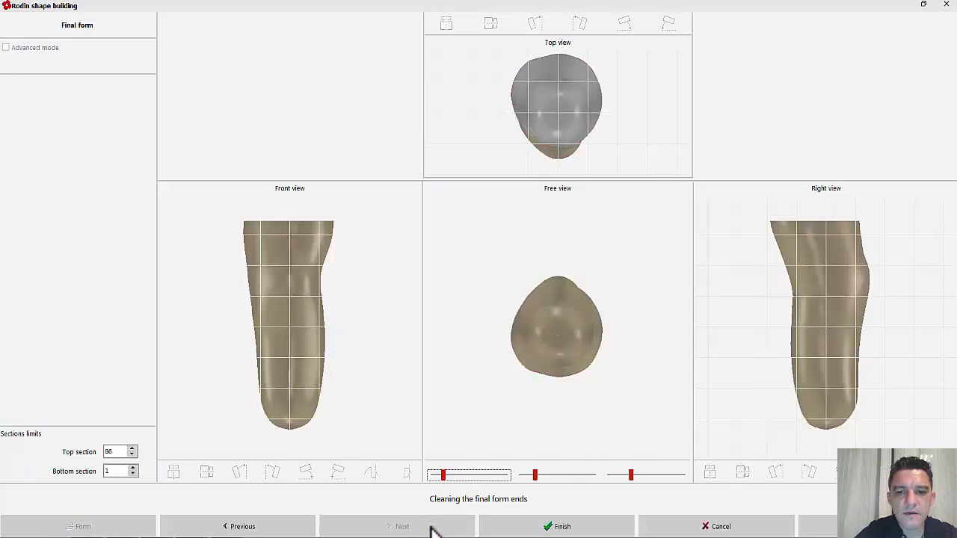
Step: Inspect the final form from several angles, finish the shape building and open the new BK form for modeling
drag(591, 277, 598, 325)
drag(590, 358, 551, 231)
drag(613, 367, 604, 255)
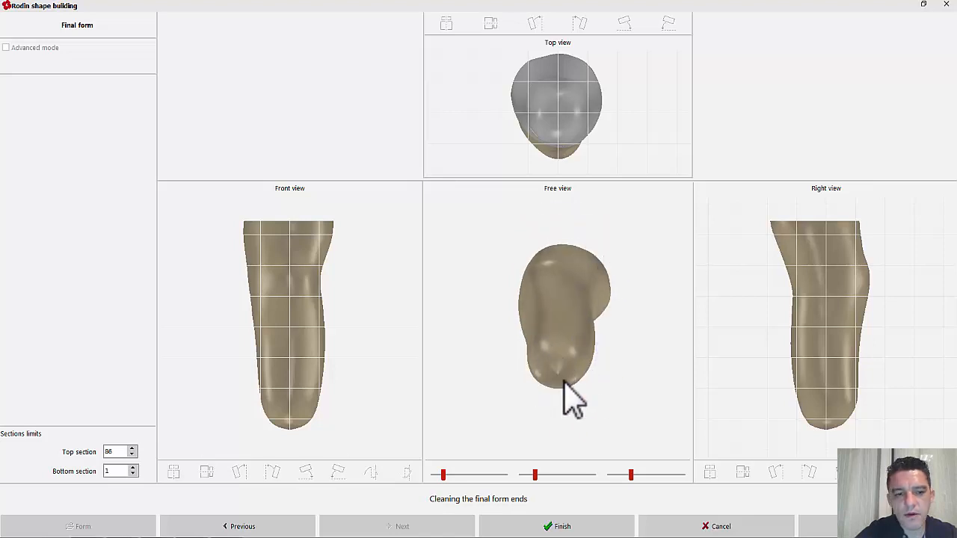
click(559, 525)
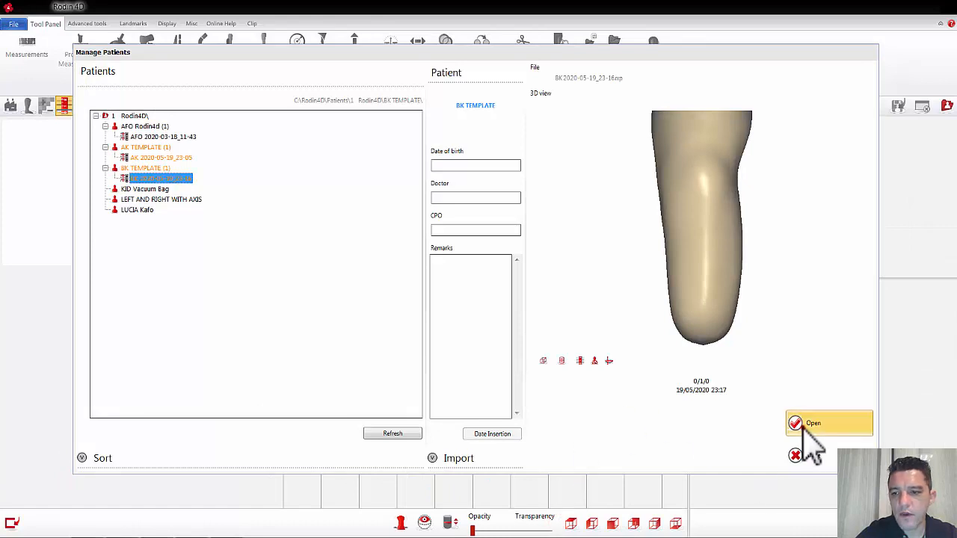
click(801, 428)
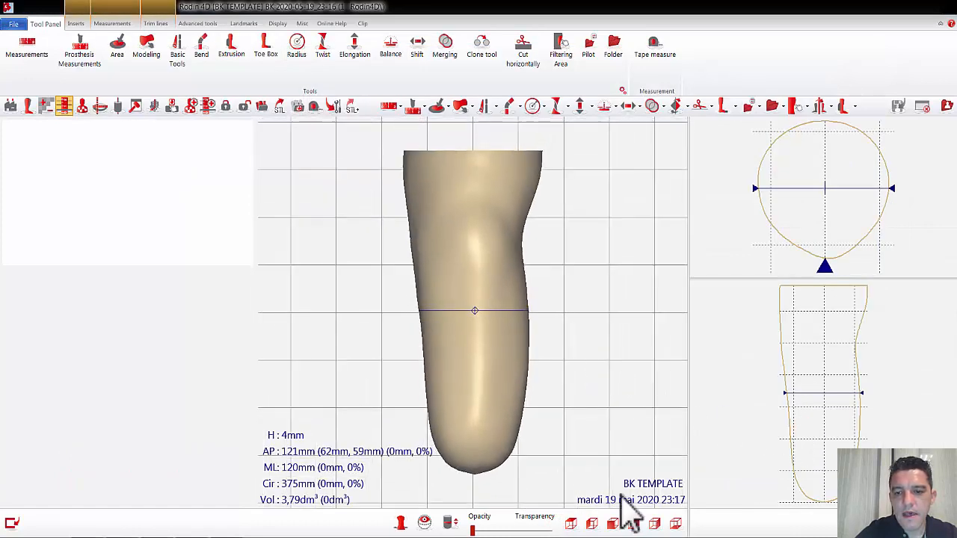
Step: Add a Level 0 measuring mark named MPT just below the kneecap in the side view, at a height of about 36 mm
click(654, 524)
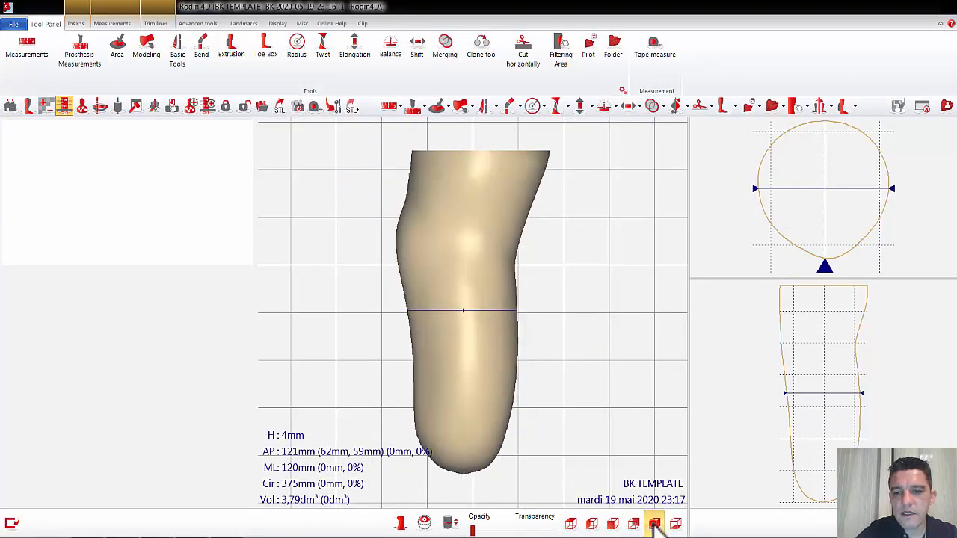
click(426, 282)
drag(426, 281, 431, 281)
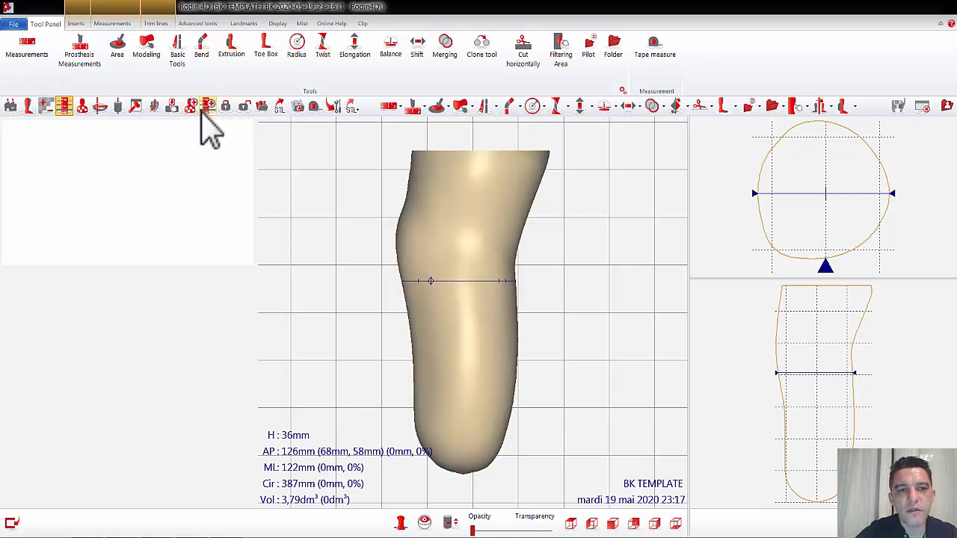
click(248, 24)
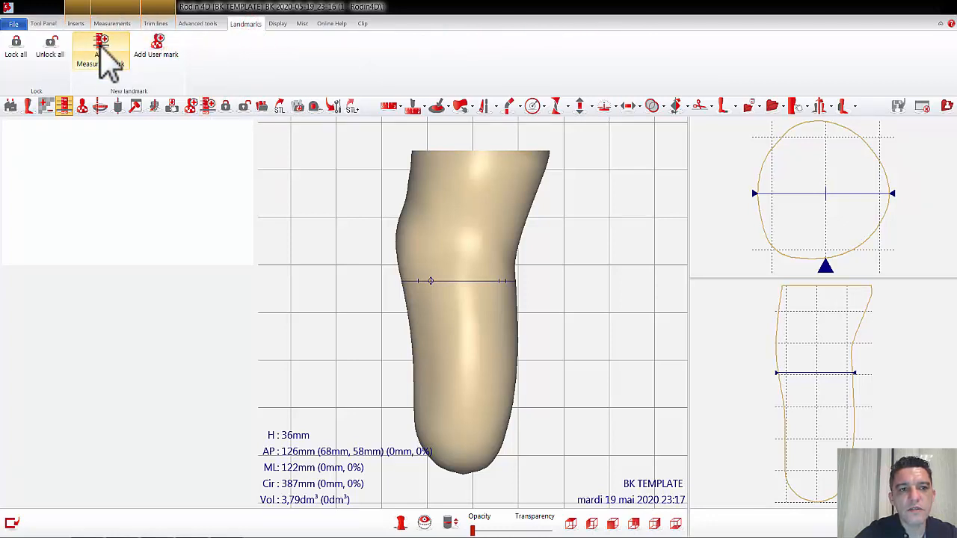
click(107, 63)
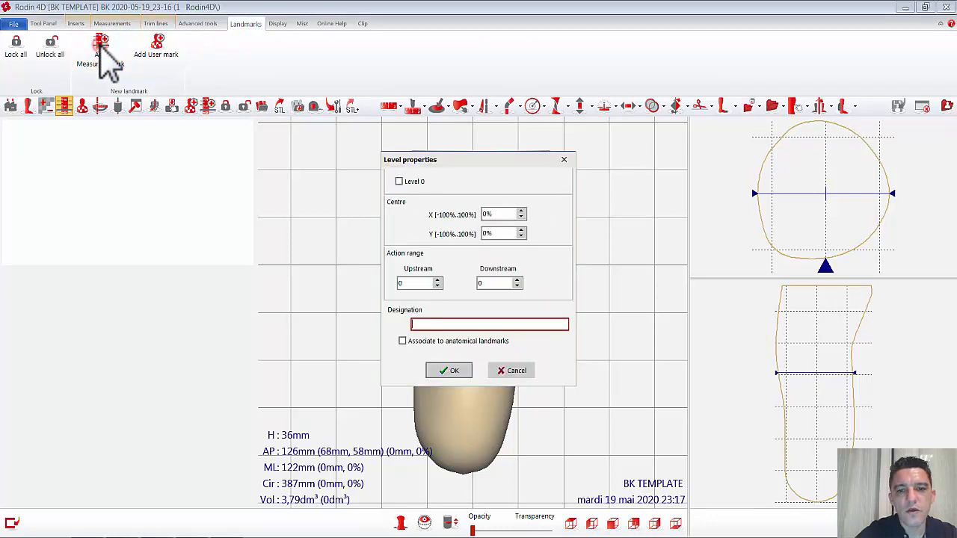
click(400, 182)
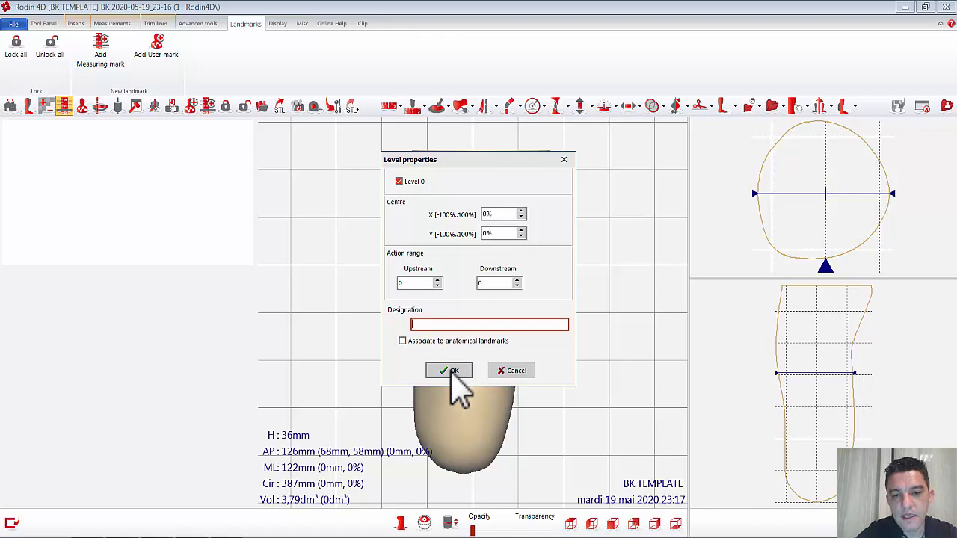
click(447, 325)
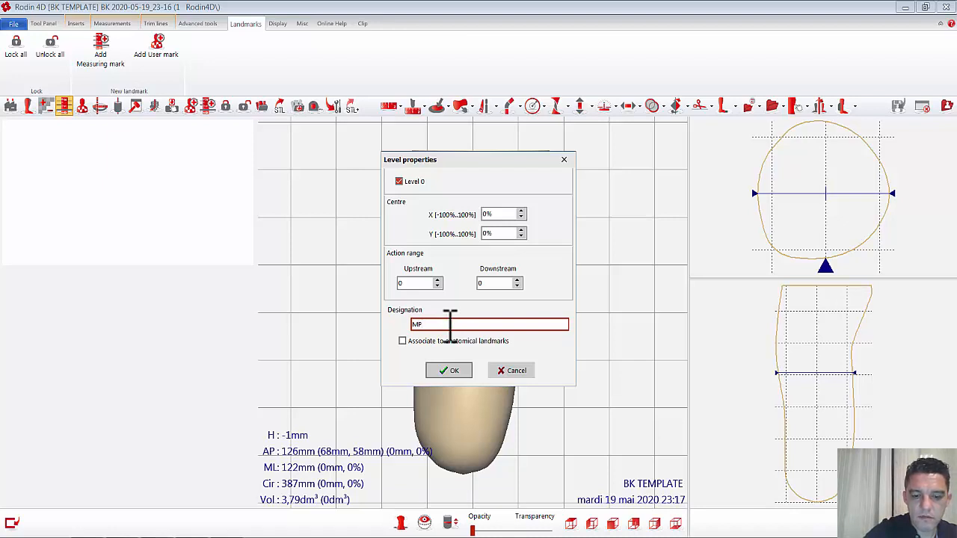
text(MPT)
click(458, 370)
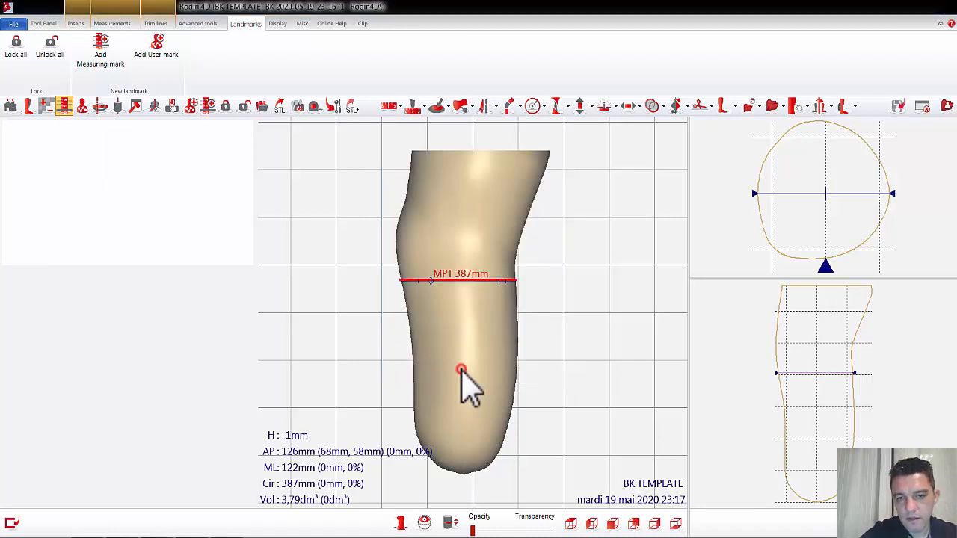
Step: Start importing areas and tools from another form and select the BK Template form in the libraries as the source
click(619, 271)
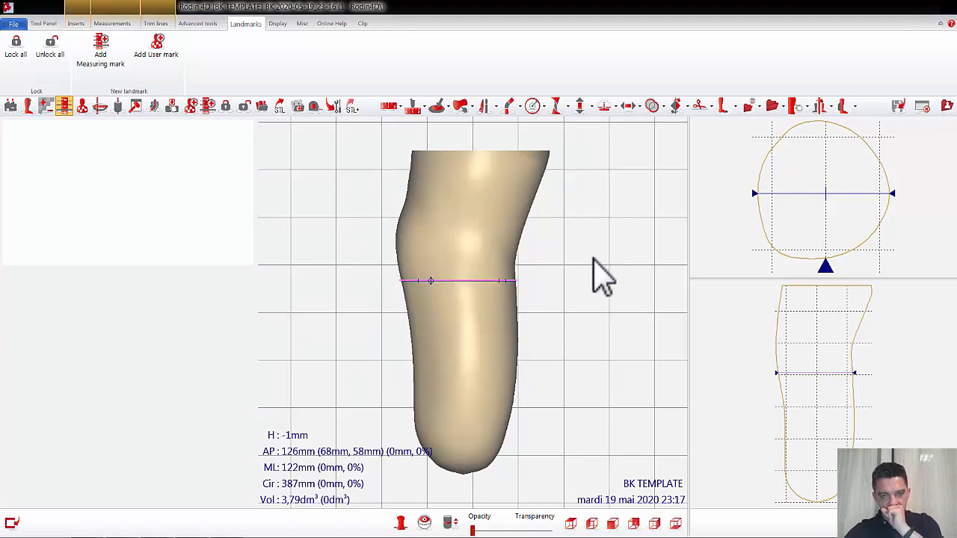
drag(598, 274, 668, 259)
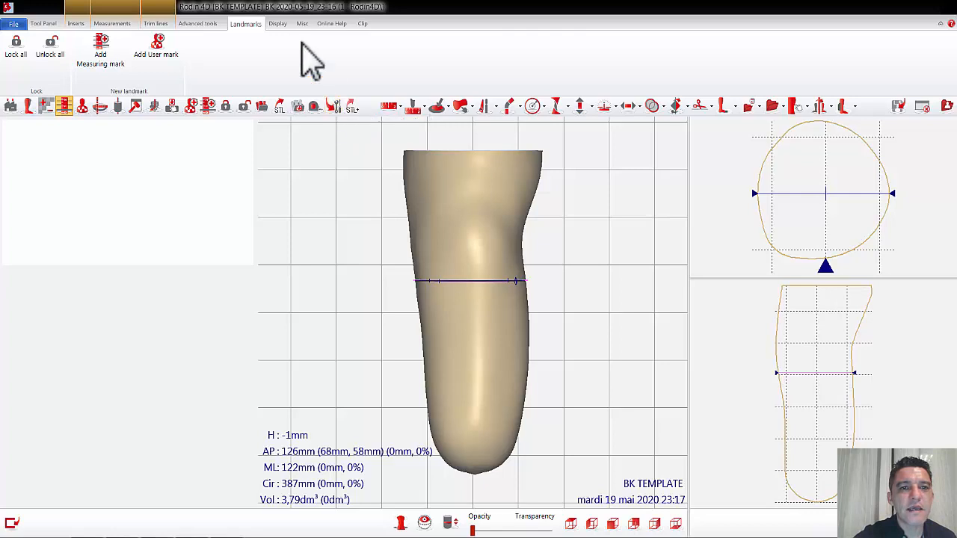
click(199, 24)
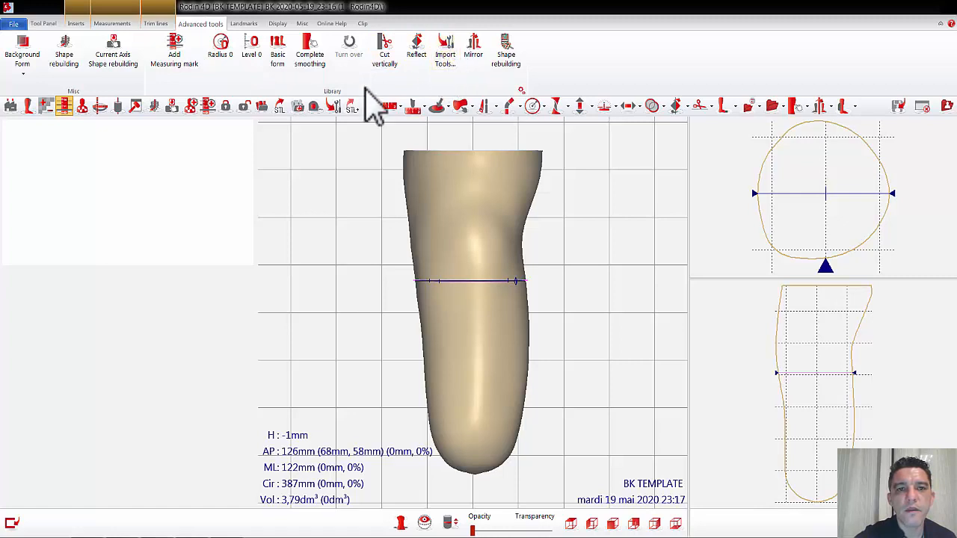
click(333, 105)
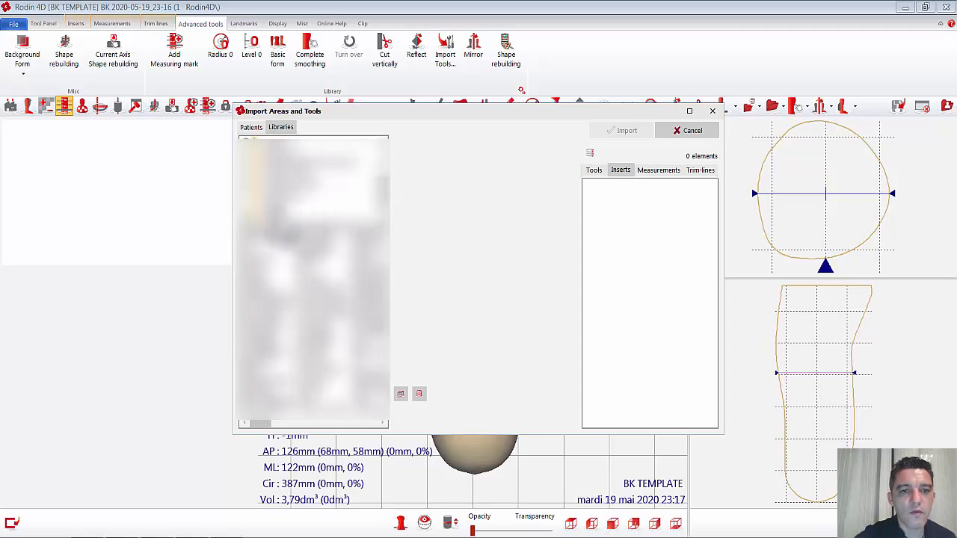
double_click(272, 206)
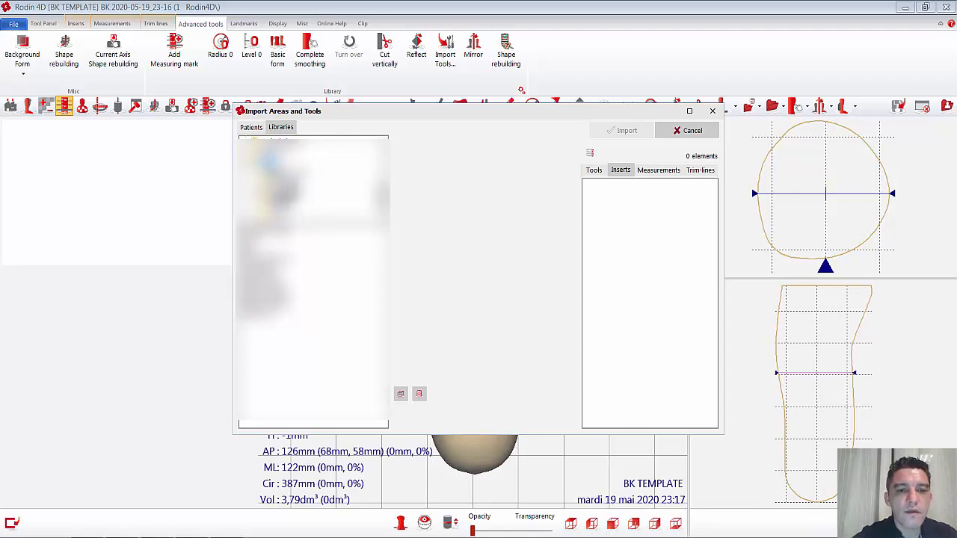
click(287, 196)
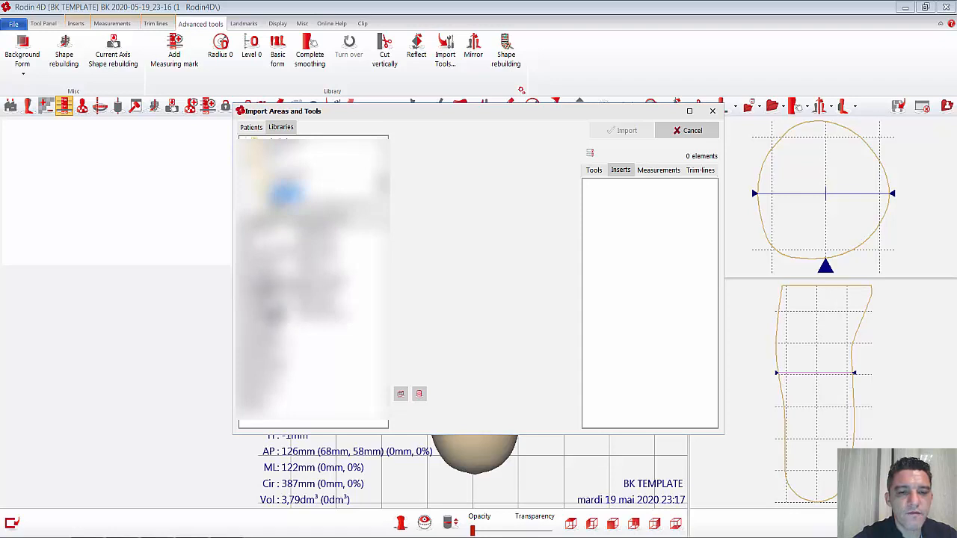
click(265, 285)
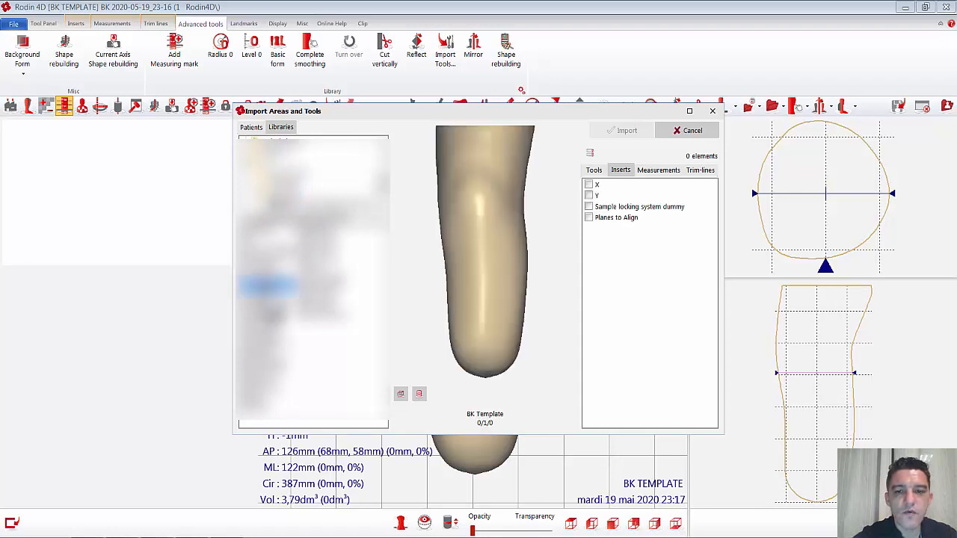
Step: Import all tools of the BK Template together with its BK Trim trim line into the new form
click(596, 170)
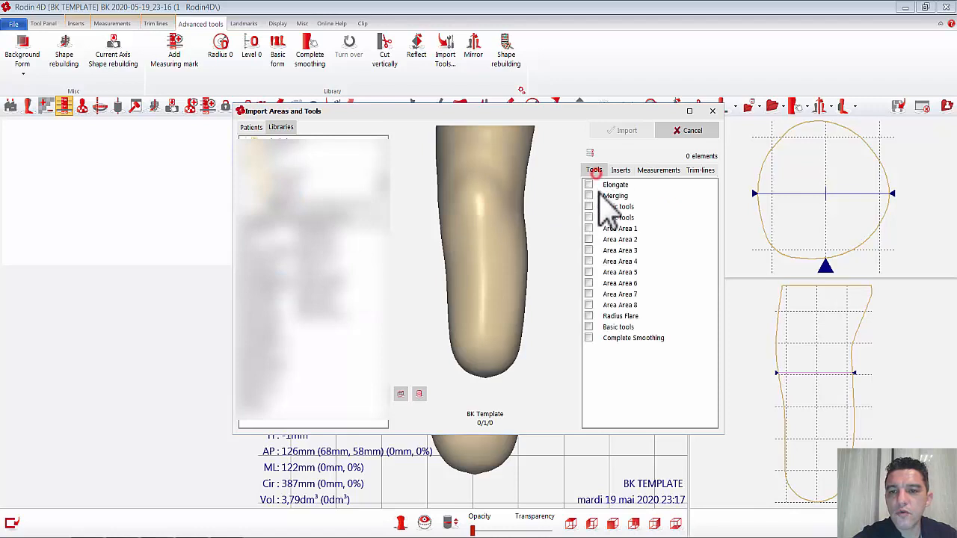
click(590, 153)
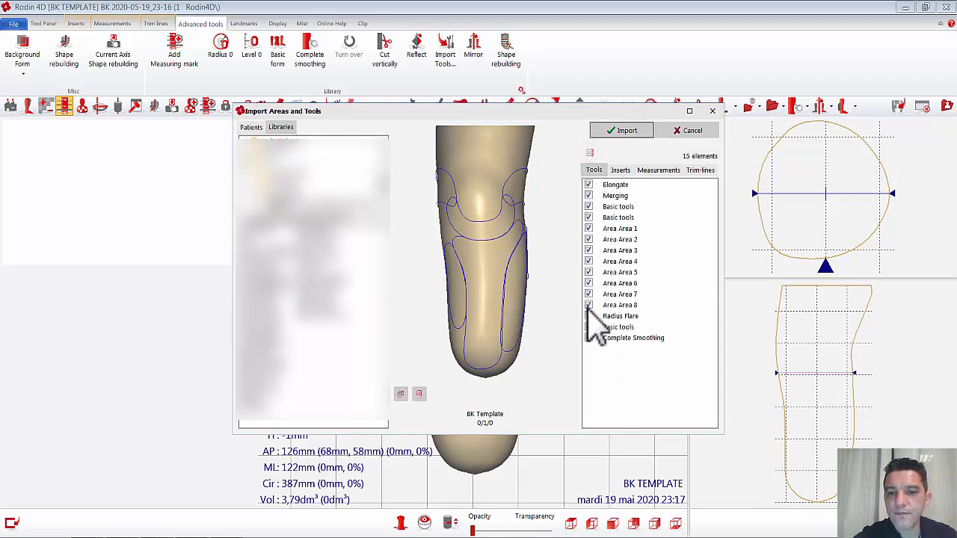
click(664, 172)
click(693, 171)
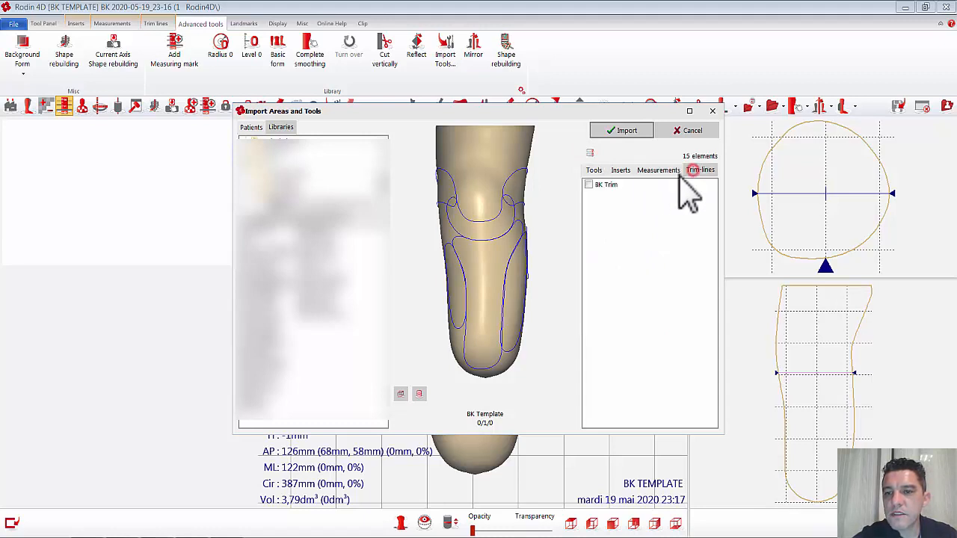
click(589, 184)
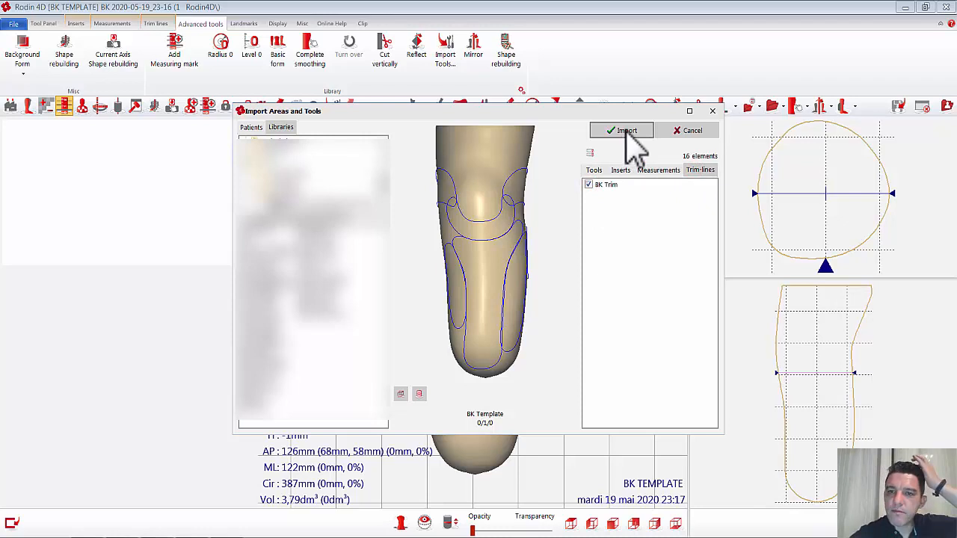
click(625, 133)
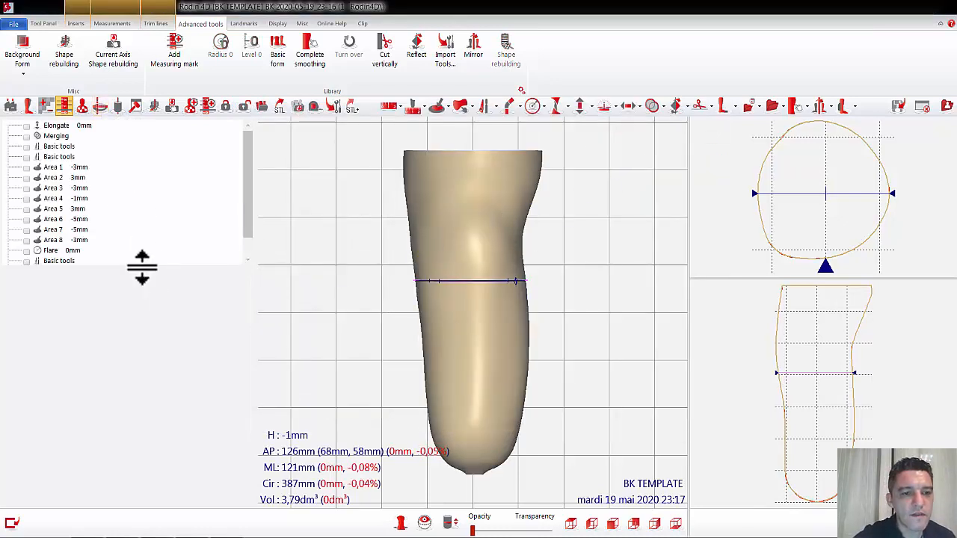
Step: Review the imported tools, display the BK Trim line, check its course around the knee and hide it again
drag(142, 268, 142, 391)
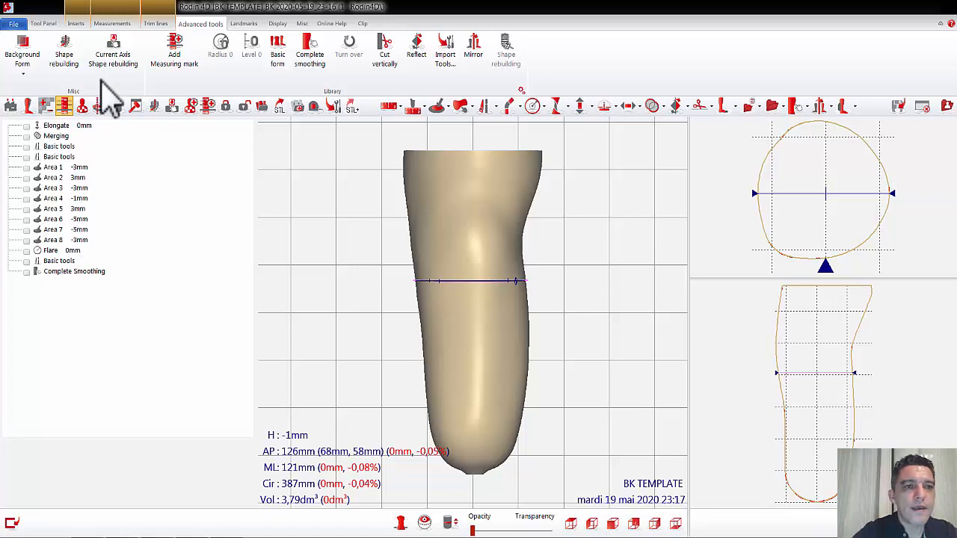
click(156, 24)
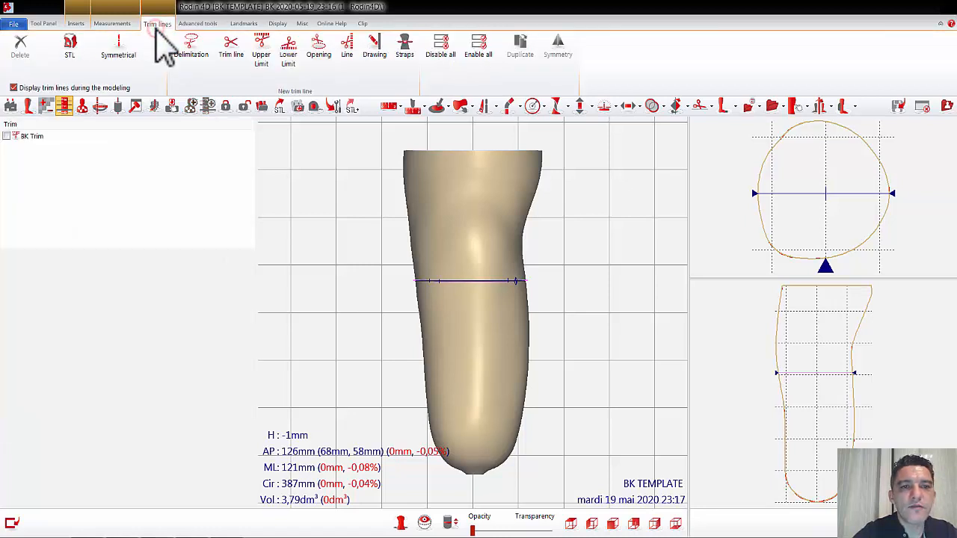
click(6, 136)
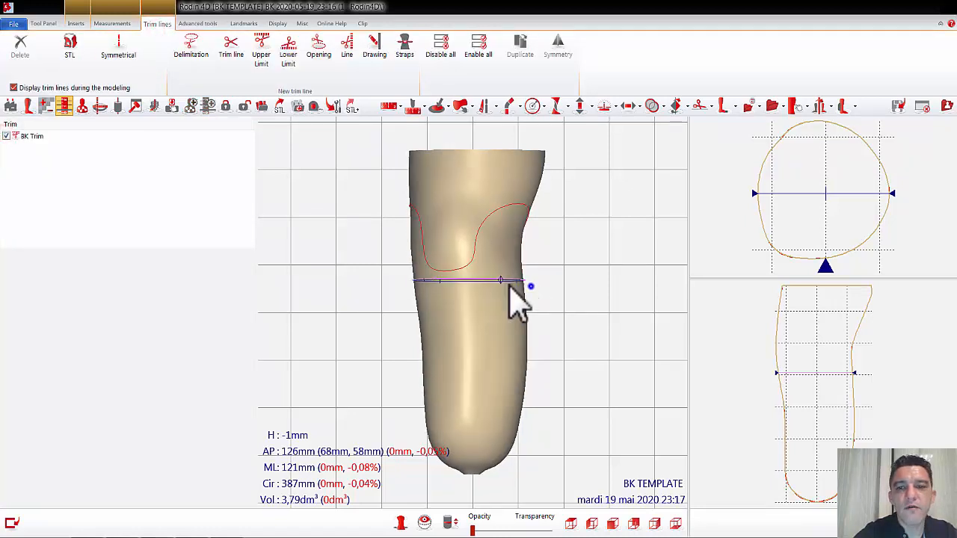
middle_drag(510, 287, 550, 285)
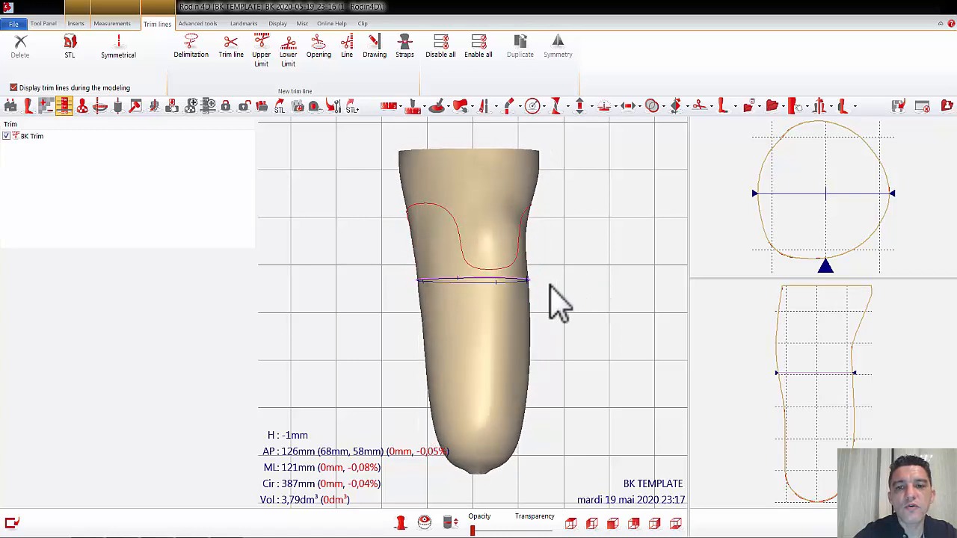
click(6, 136)
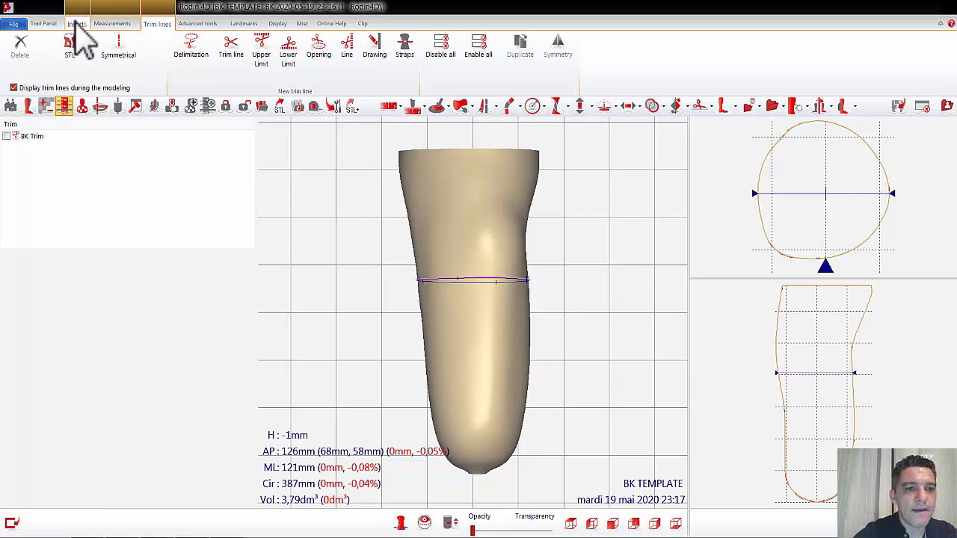
Step: Display the outlines of the imported areas on the form and examine their placement from the side and front
click(99, 106)
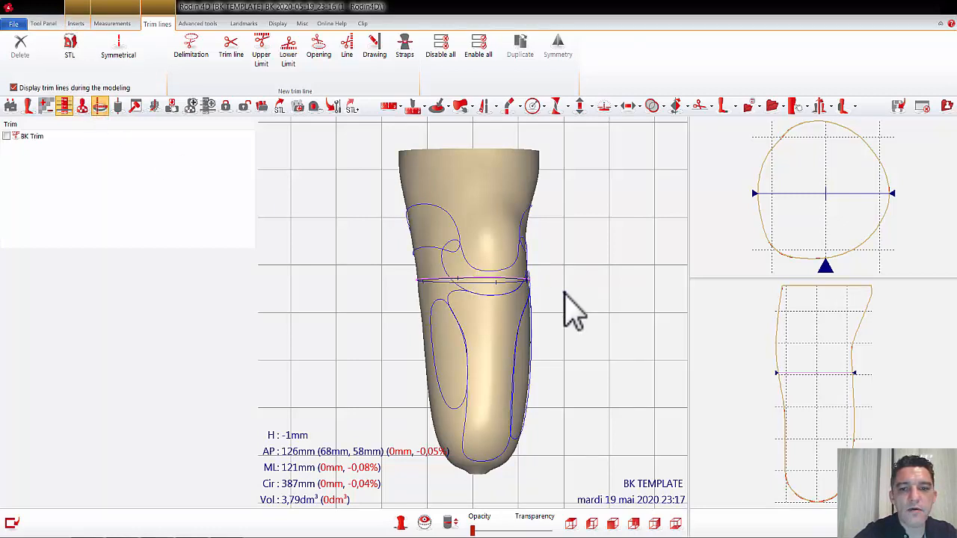
middle_drag(564, 293, 492, 294)
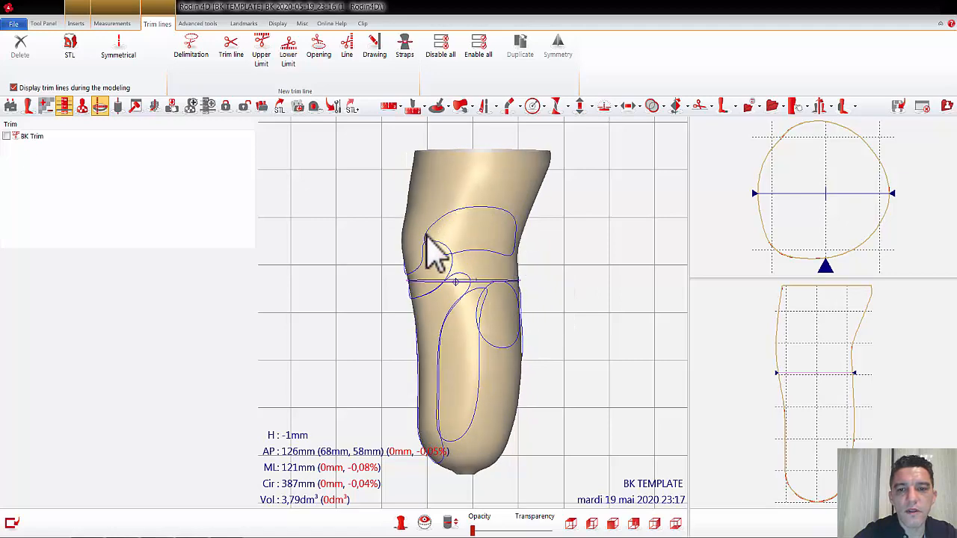
middle_drag(538, 241, 605, 254)
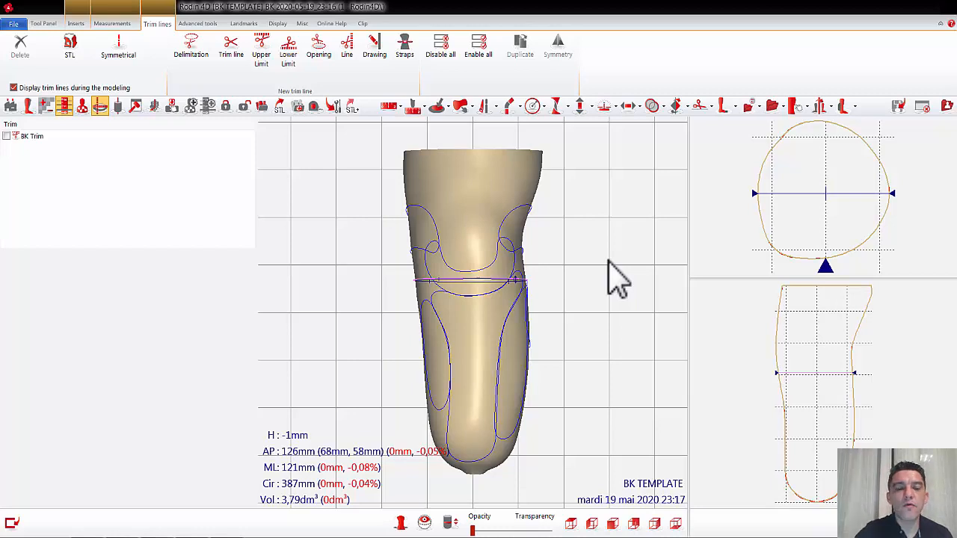
Step: Enable Area 1, shift its contour slightly to fit the zone below the kneecap, validate the change and disable the area again
click(44, 24)
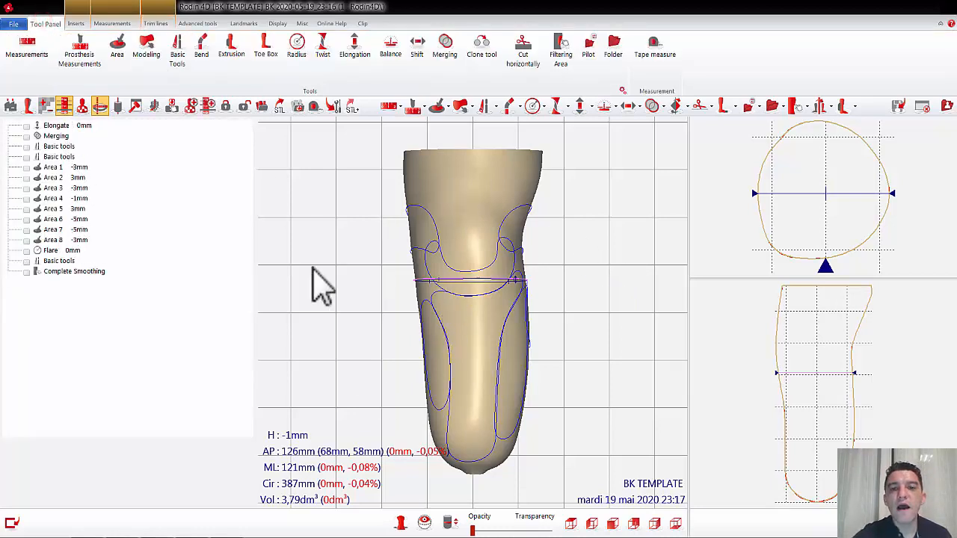
click(26, 168)
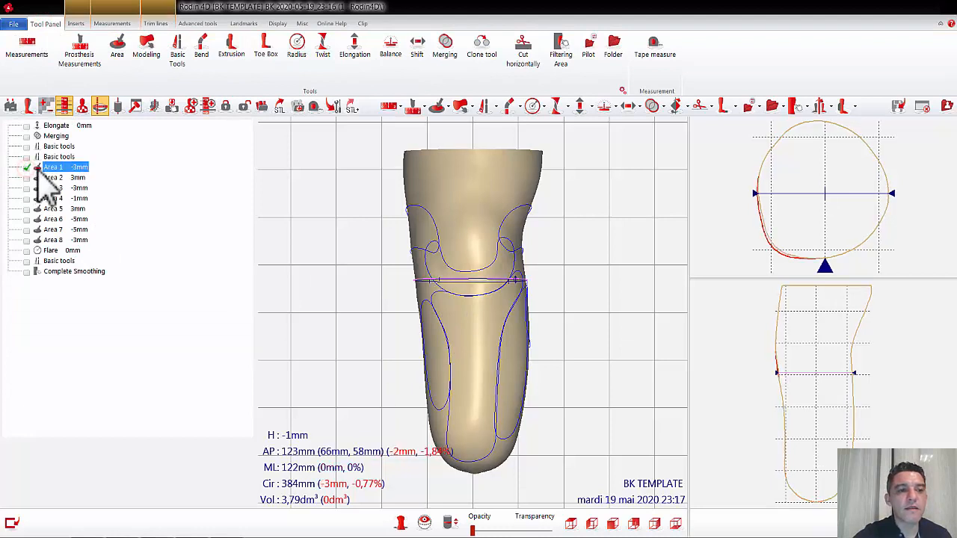
double_click(52, 169)
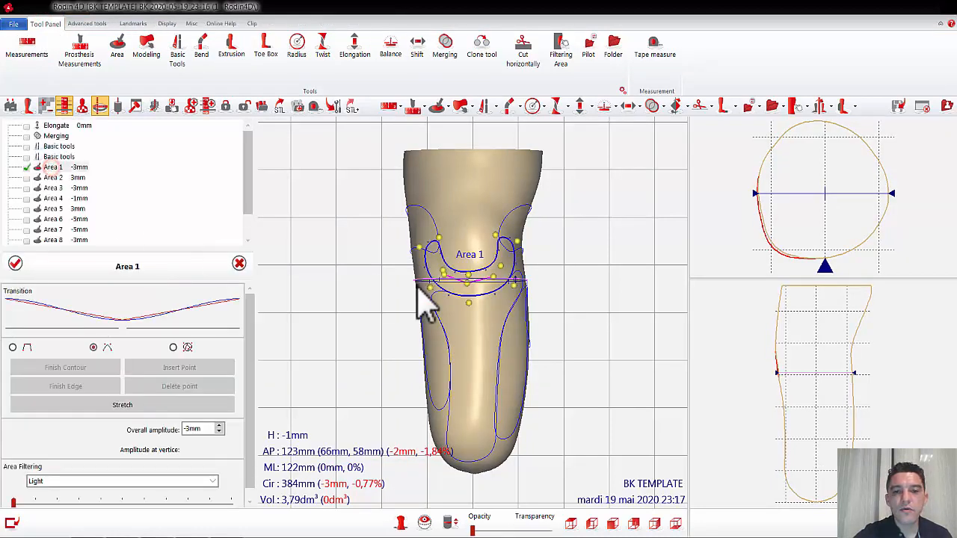
click(486, 296)
drag(491, 299, 487, 278)
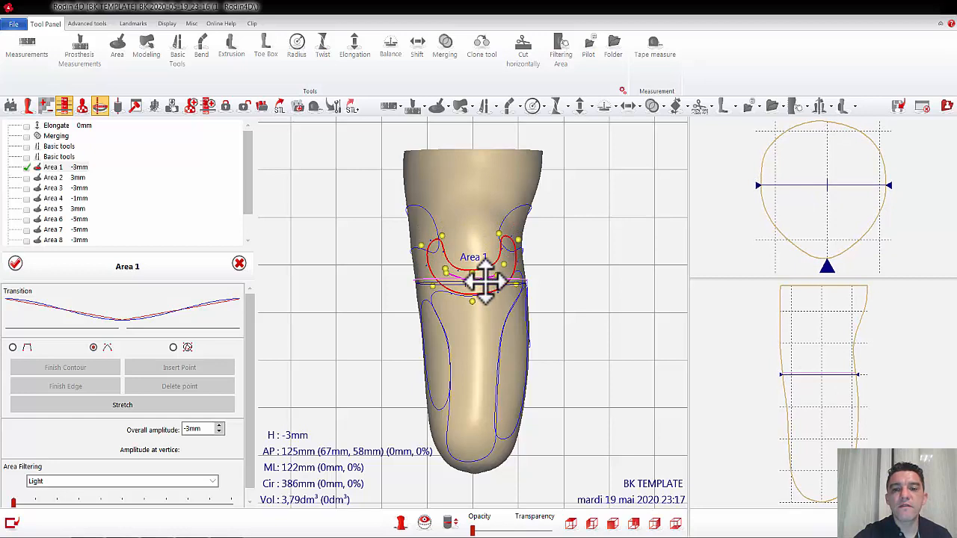
click(15, 263)
click(28, 167)
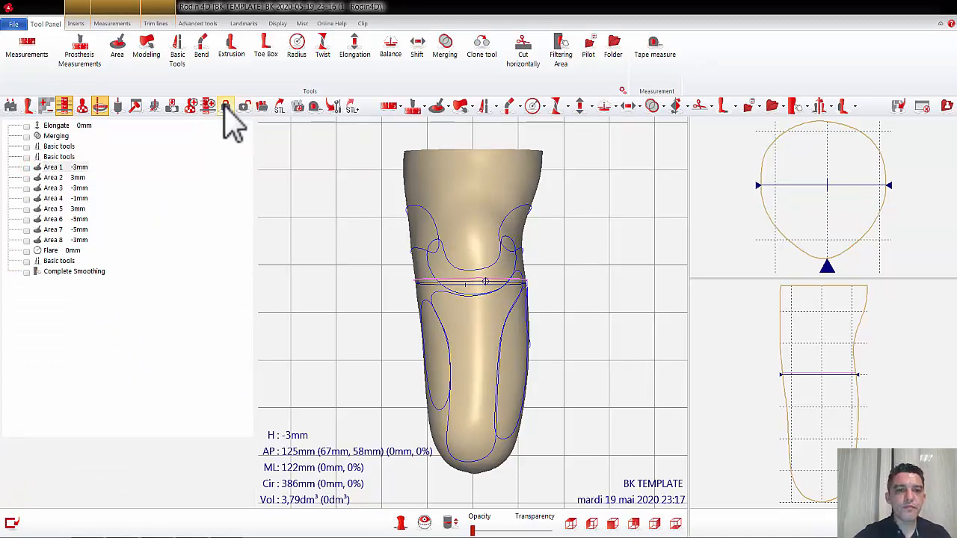
Step: Save the form to the library as Template BK and close it
click(298, 106)
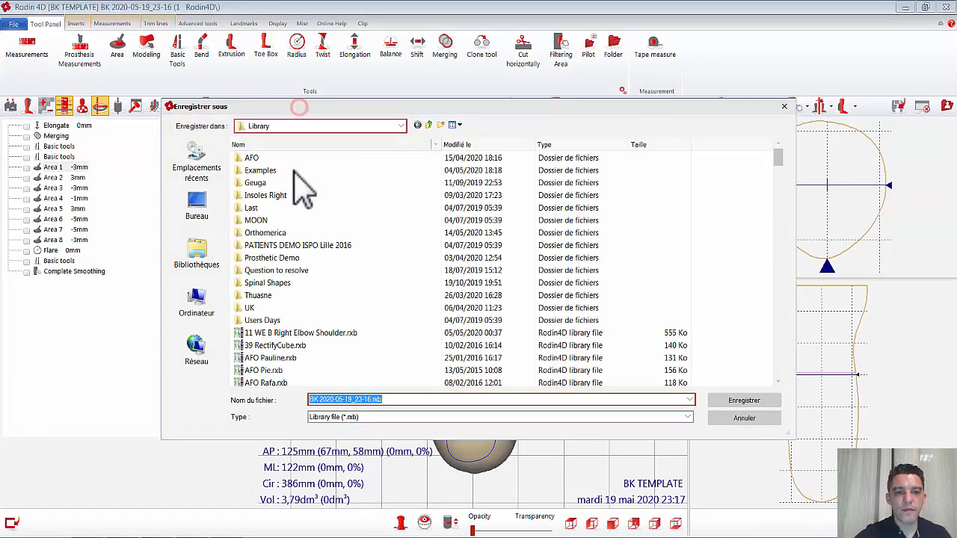
click(422, 402)
drag(421, 402, 298, 410)
text(Te)
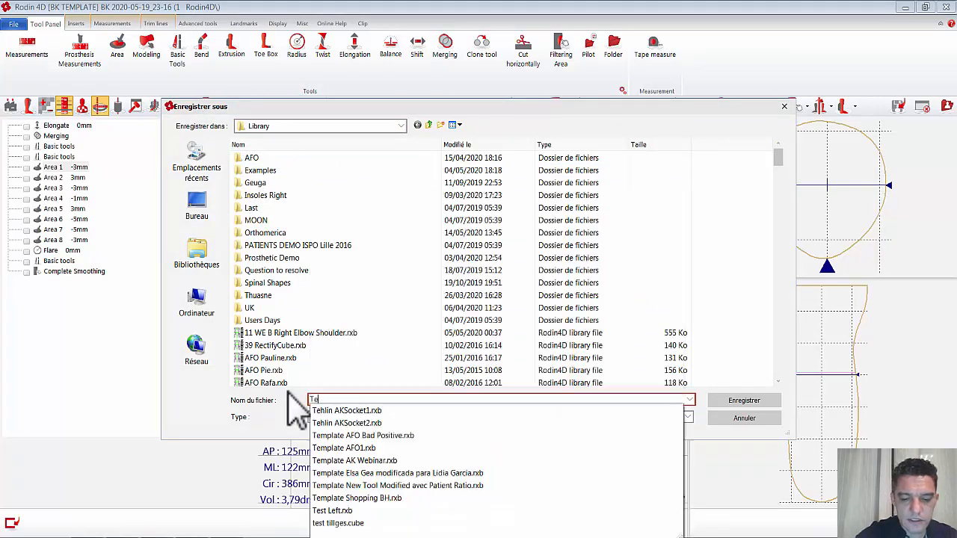
text(mplate BK)
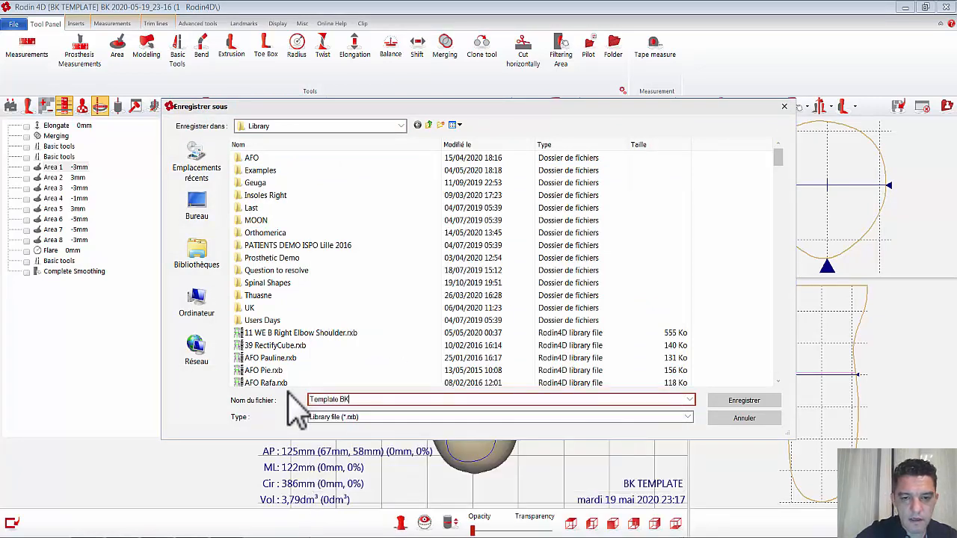
click(753, 402)
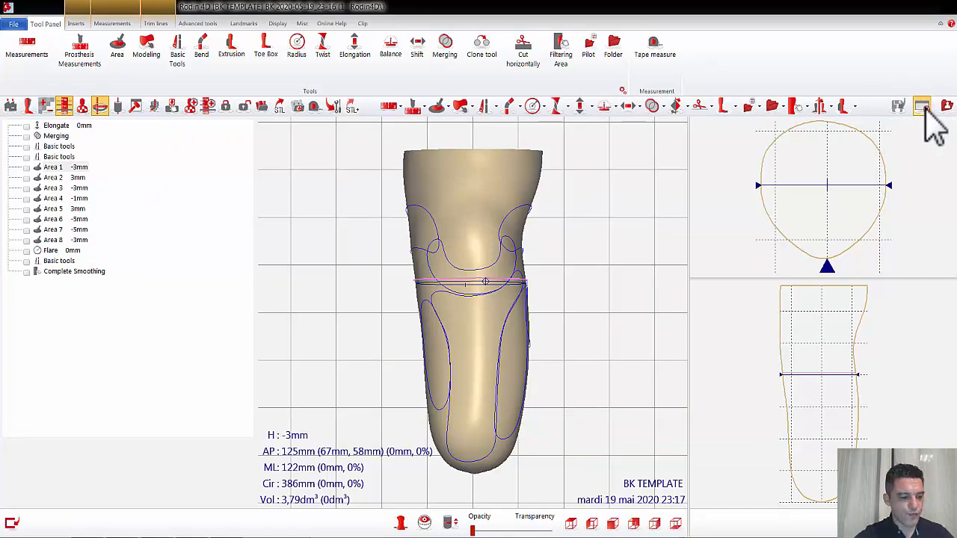
click(924, 109)
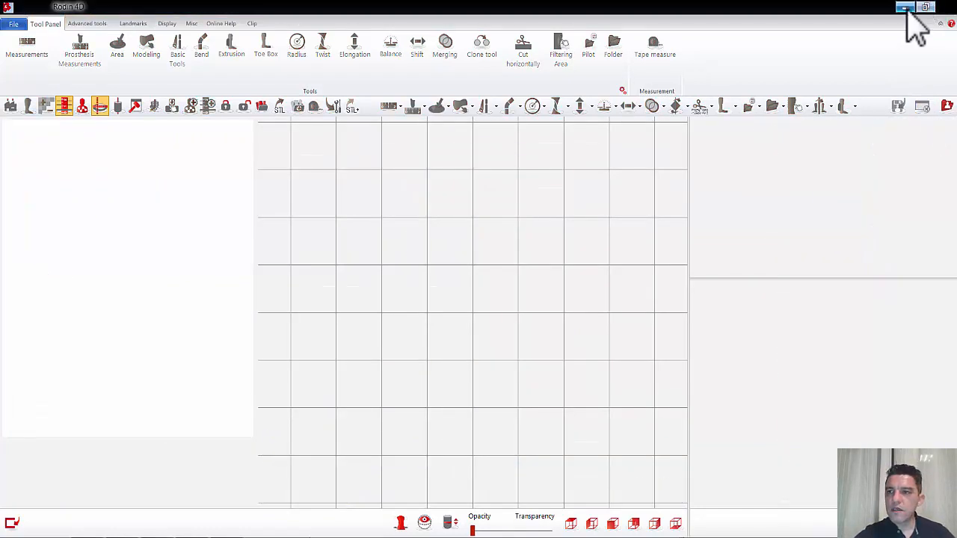
Step: Create a new patient from the torso scan in Captevia inside the 1 Rodin4D patient folder, and close the Captevia window
click(905, 8)
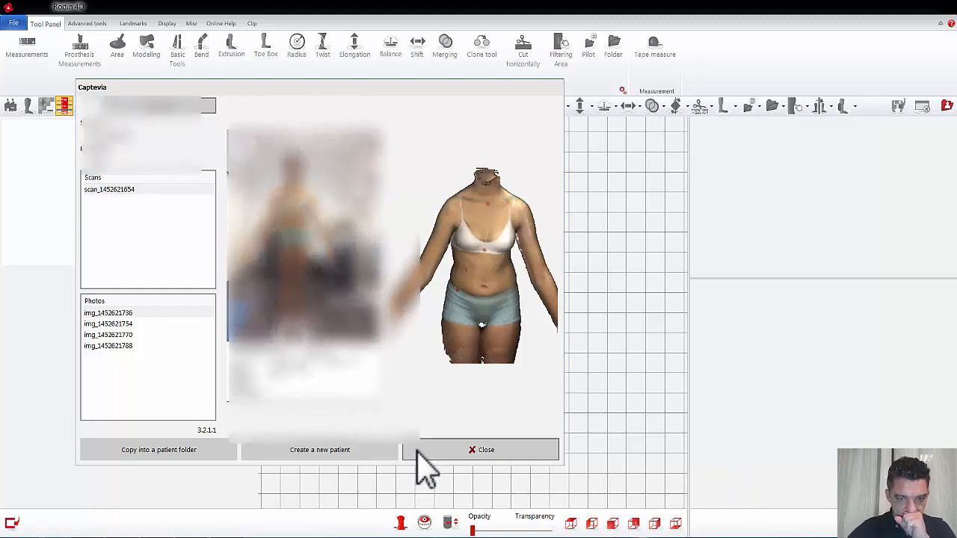
click(345, 453)
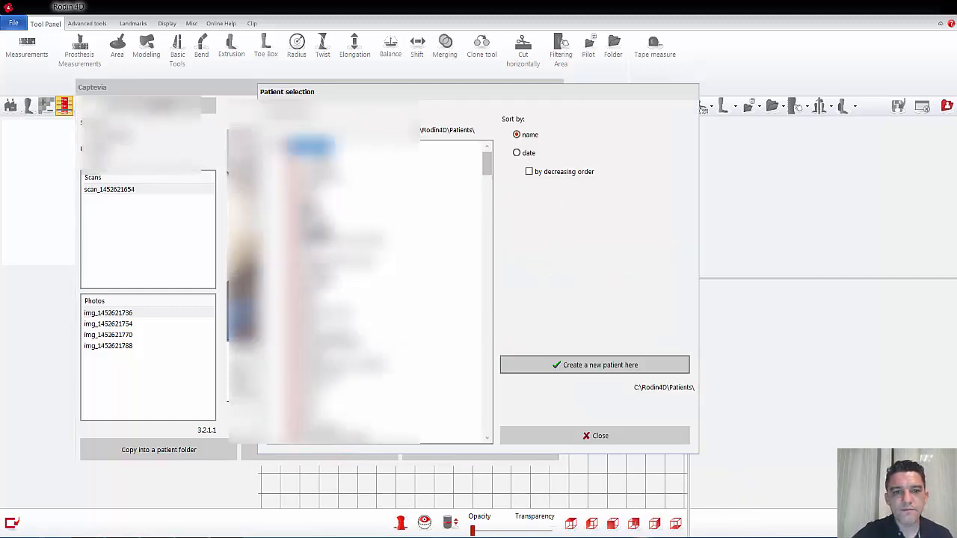
double_click(318, 156)
click(309, 147)
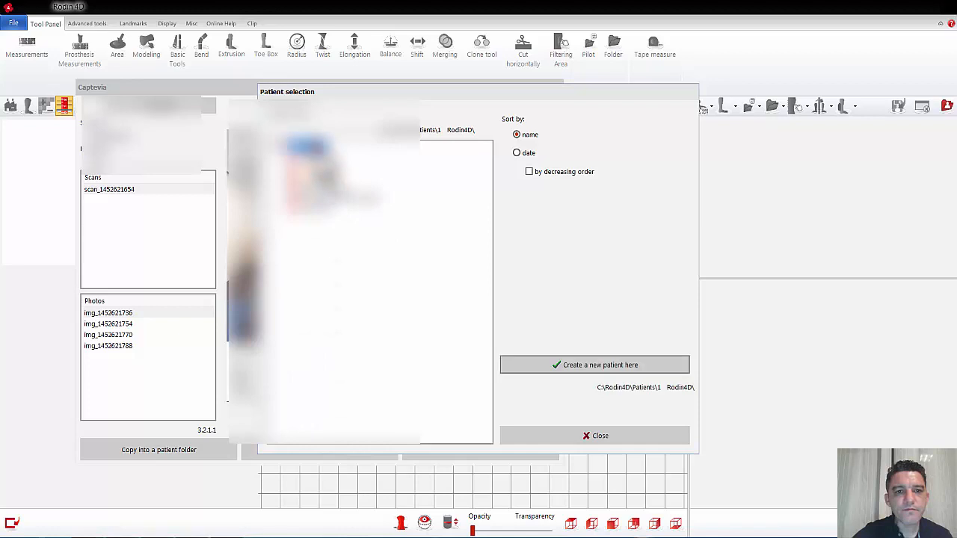
click(575, 374)
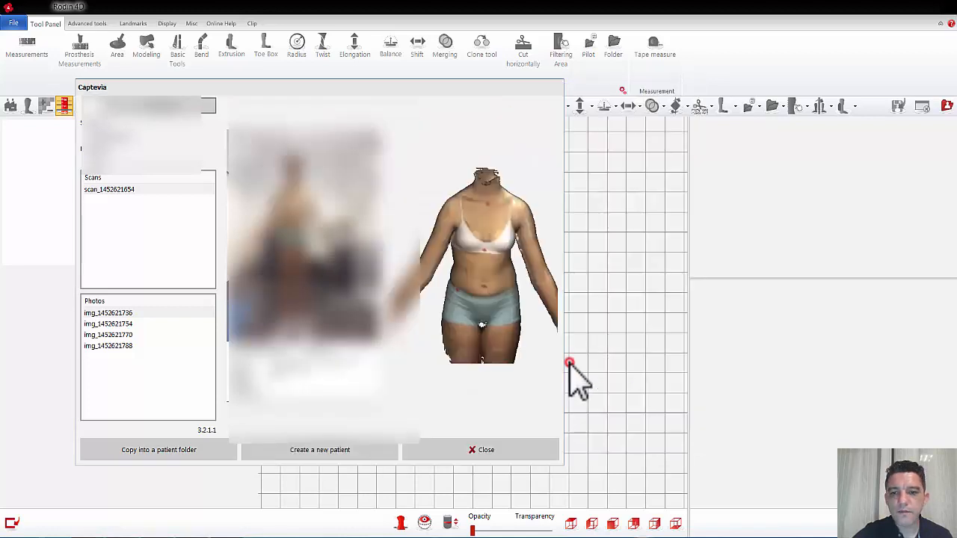
click(473, 448)
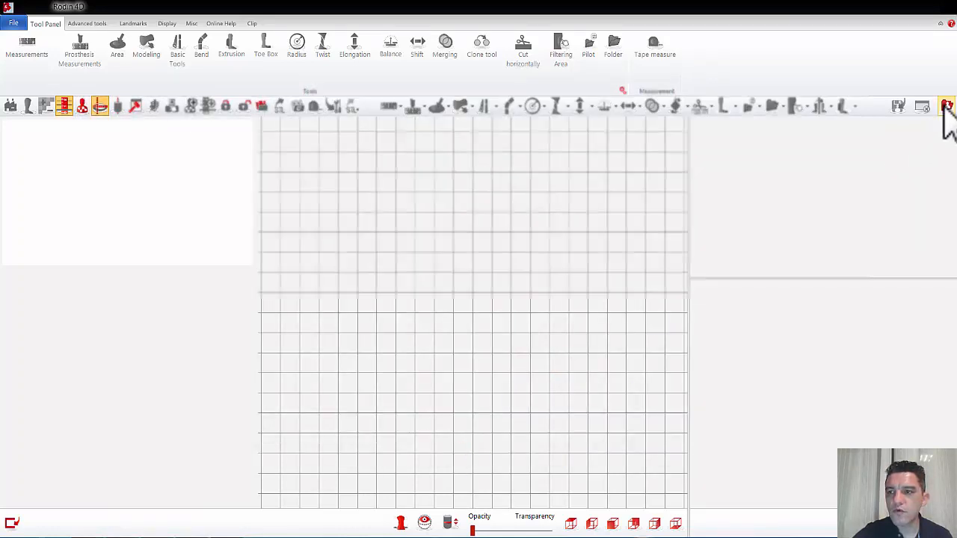
Step: Start building a form from the new patient's torso scan, using the MISC (Other) form type
click(946, 106)
click(260, 167)
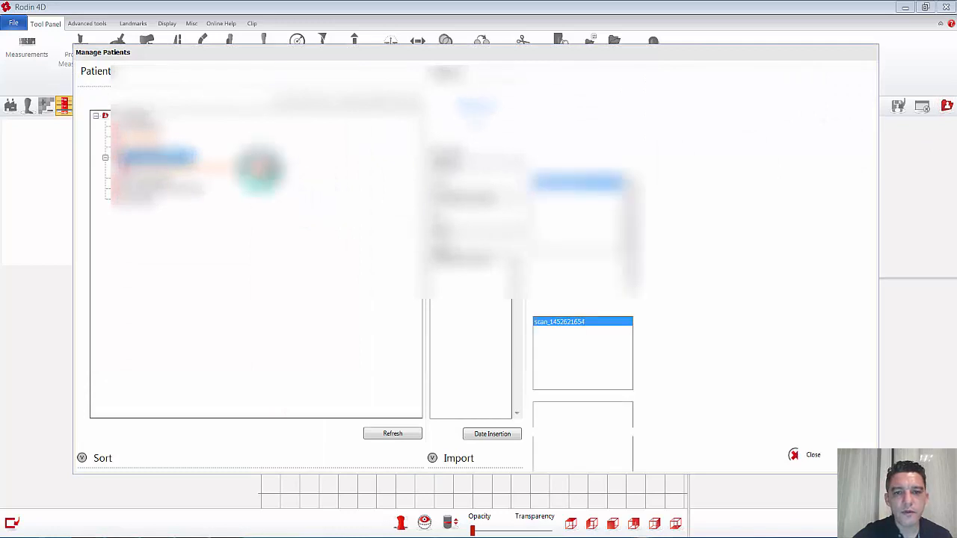
click(611, 405)
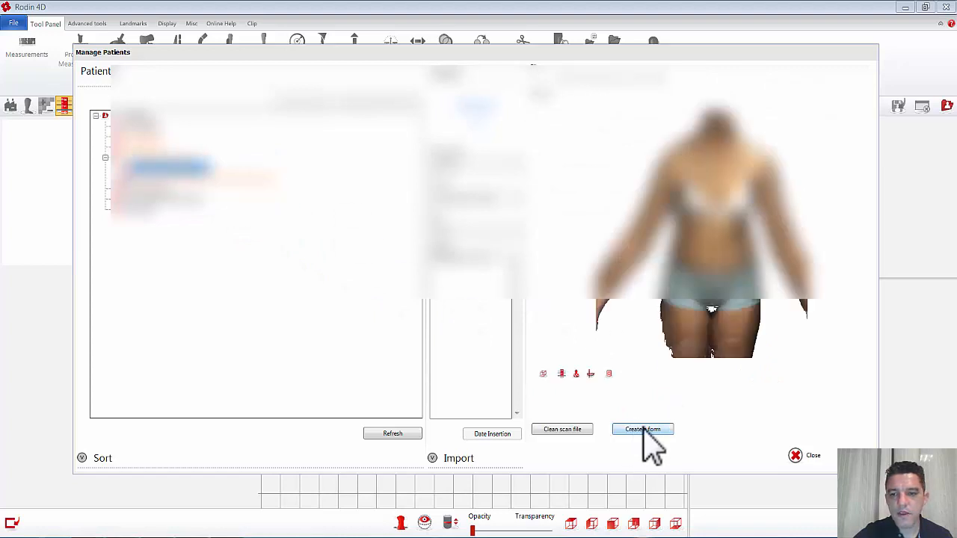
click(643, 430)
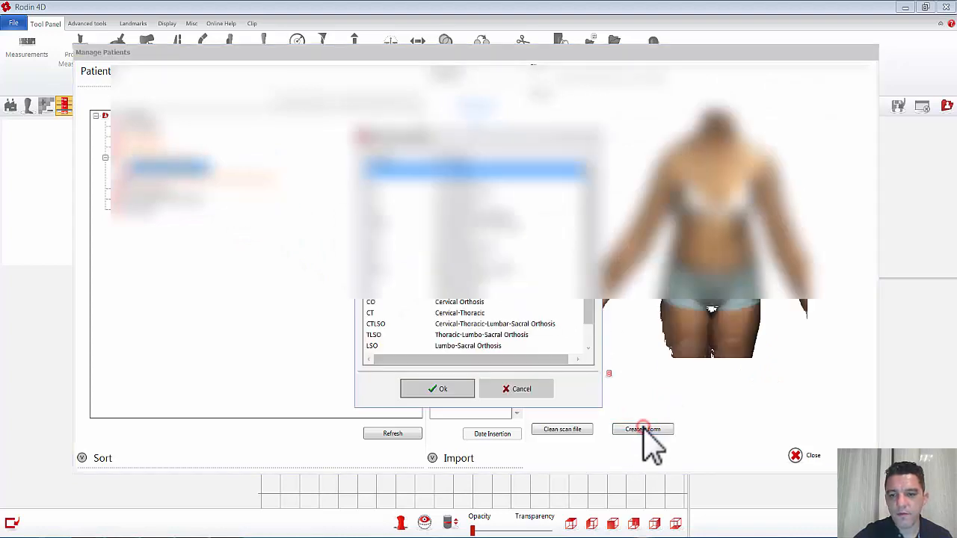
click(457, 390)
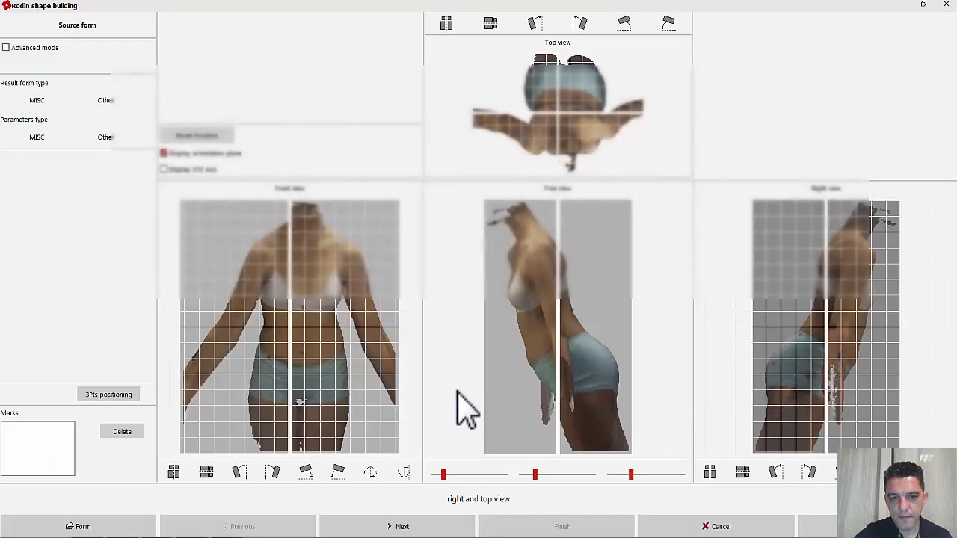
Step: Rotate the torso scan upright in the right view and centre it on the vertical axis in the front view
right_drag(882, 344, 859, 247)
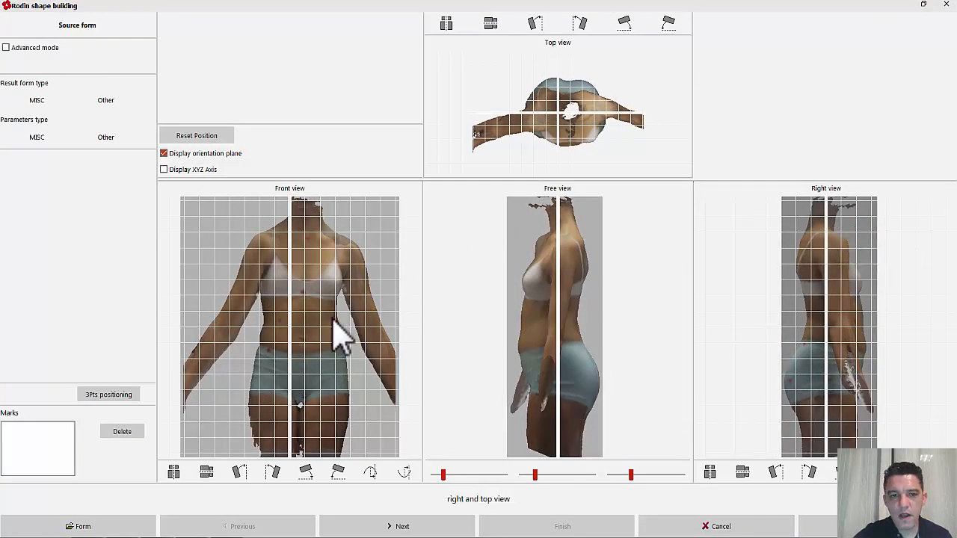
drag(337, 335, 312, 315)
right_drag(323, 297, 323, 298)
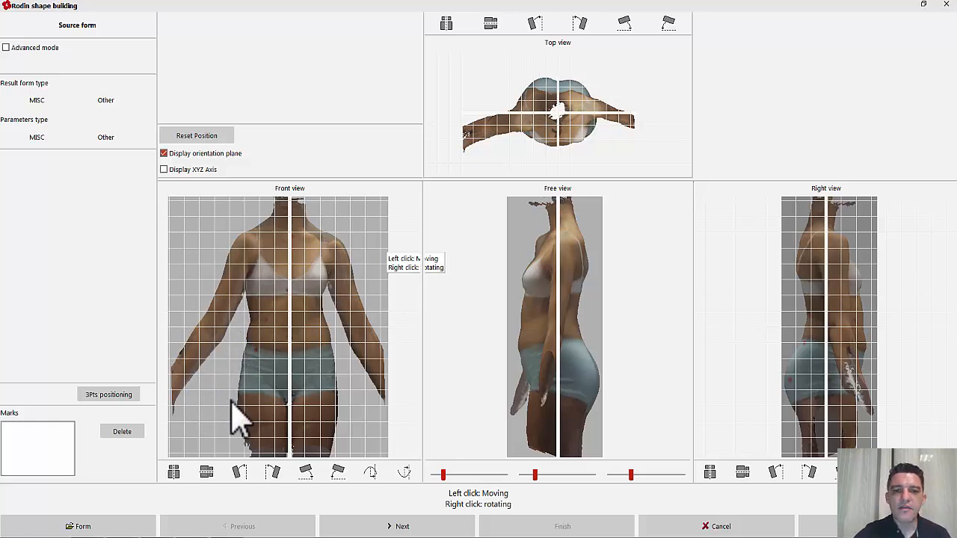
Step: Rebuild the final form in Advanced mode with 2 mm between sections, keeping the smallest radius for the contours
click(398, 526)
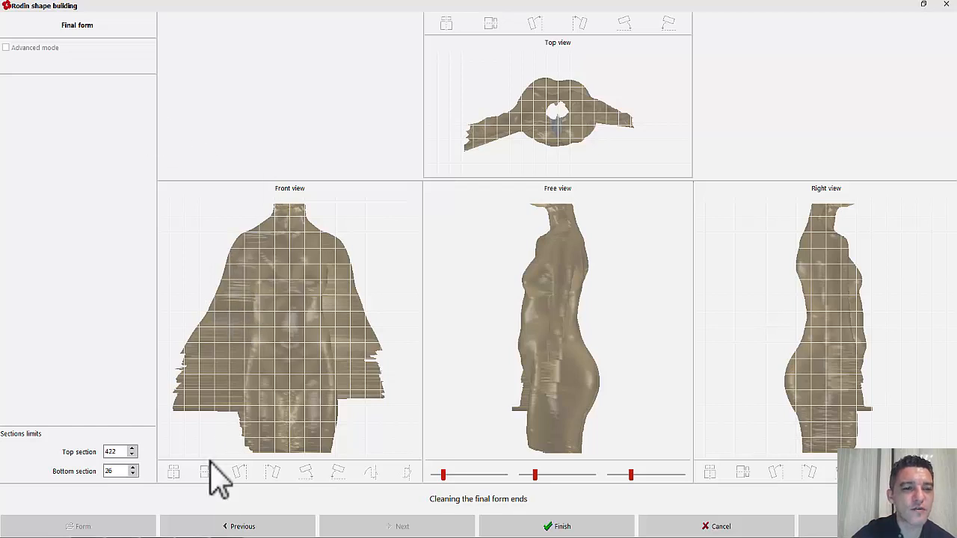
click(225, 527)
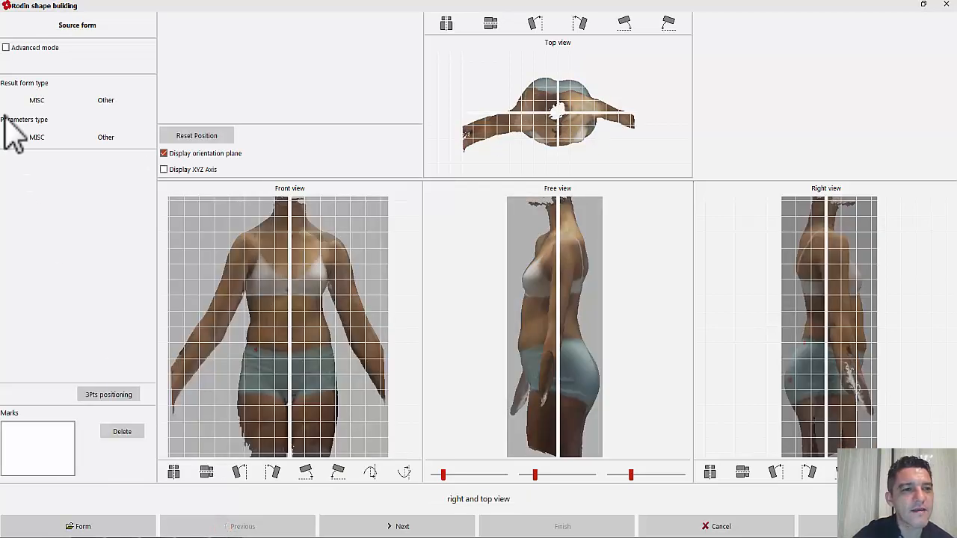
click(5, 48)
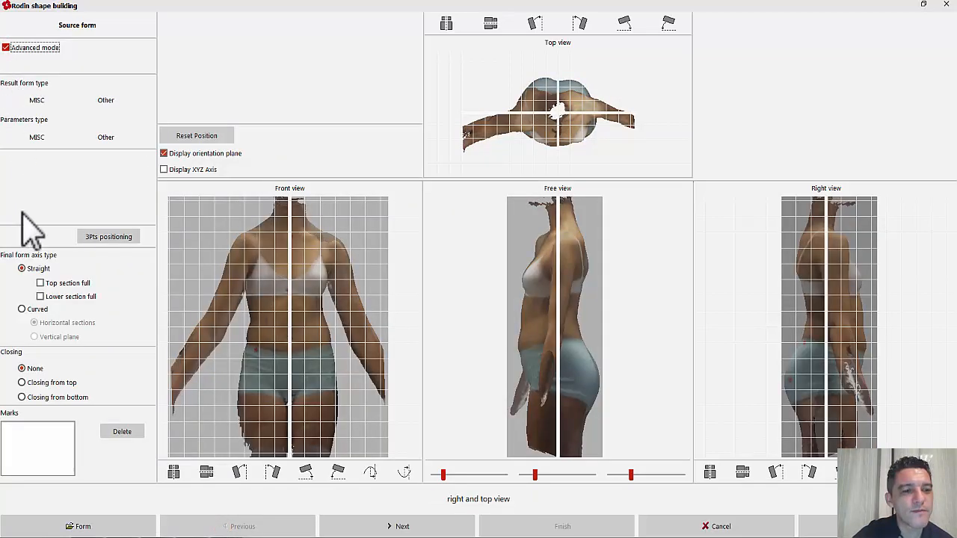
click(331, 521)
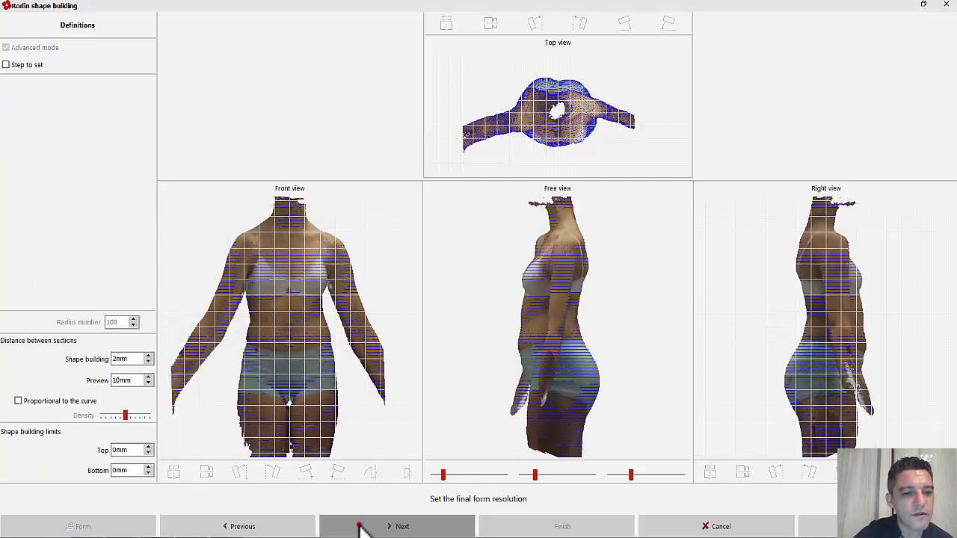
click(359, 527)
click(360, 527)
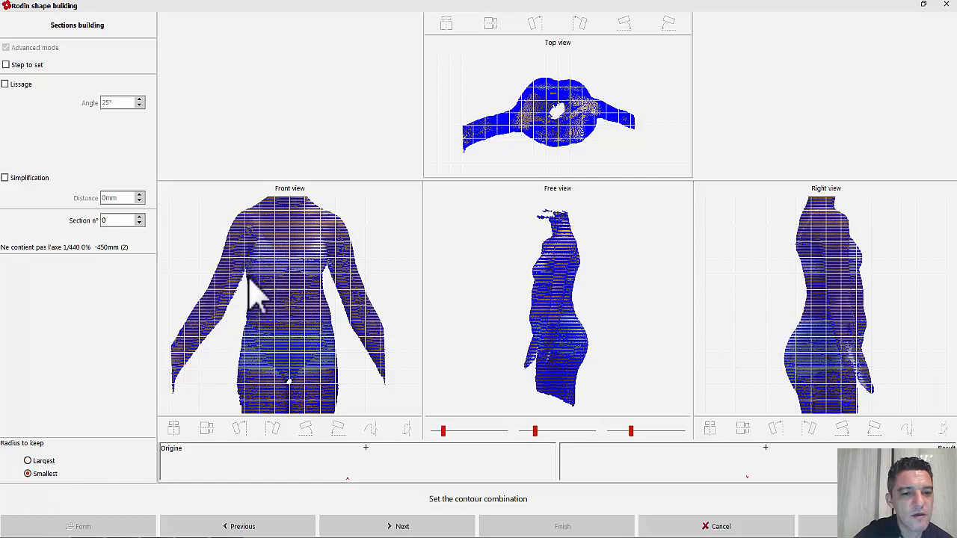
click(359, 526)
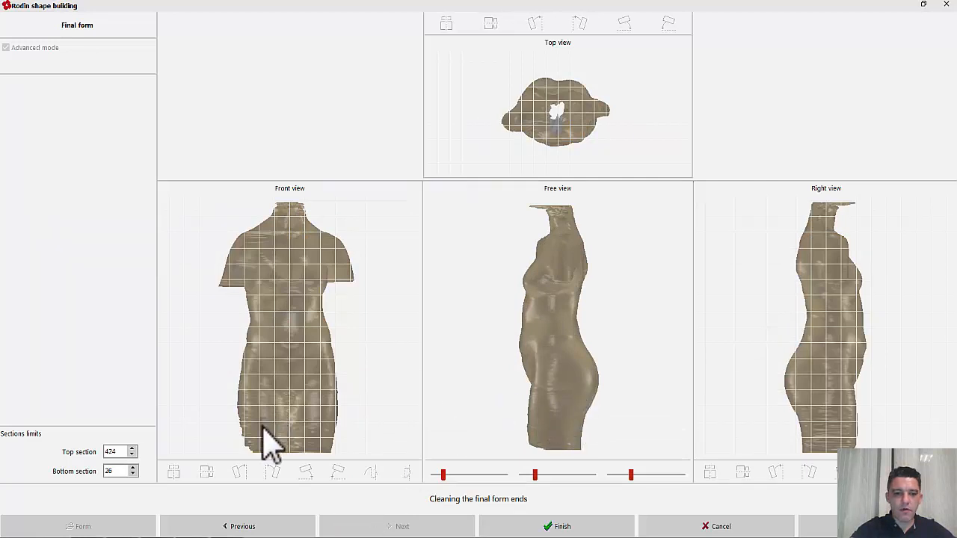
Step: Trim the form ends to top section 394 and bottom section 92, finish the shape building and open the form
scroll(117, 471, up, 2)
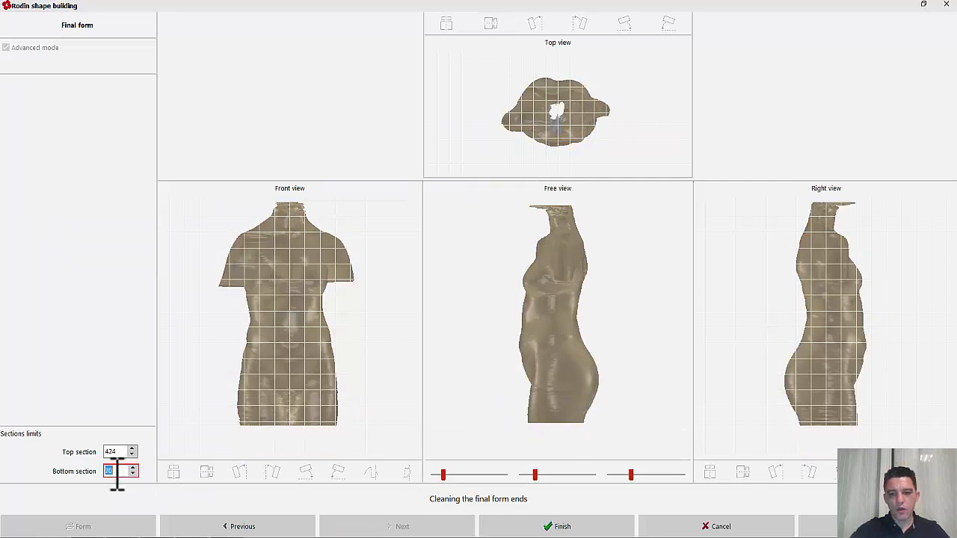
scroll(118, 475, up, 1)
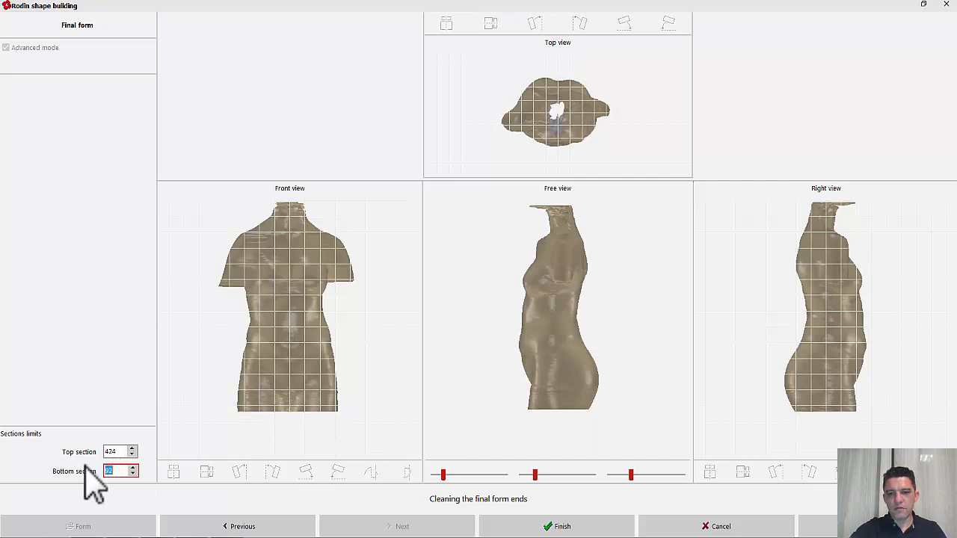
scroll(124, 446, down, 2)
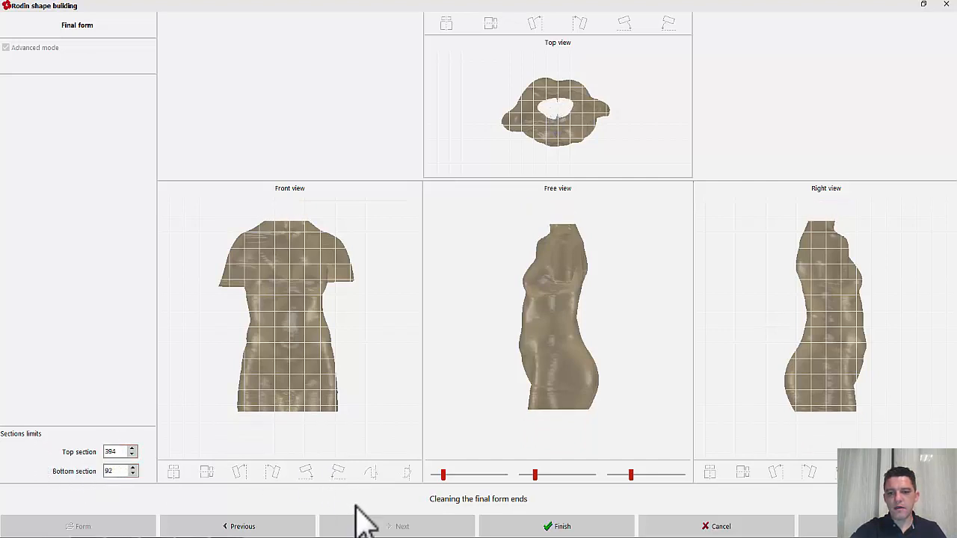
click(507, 527)
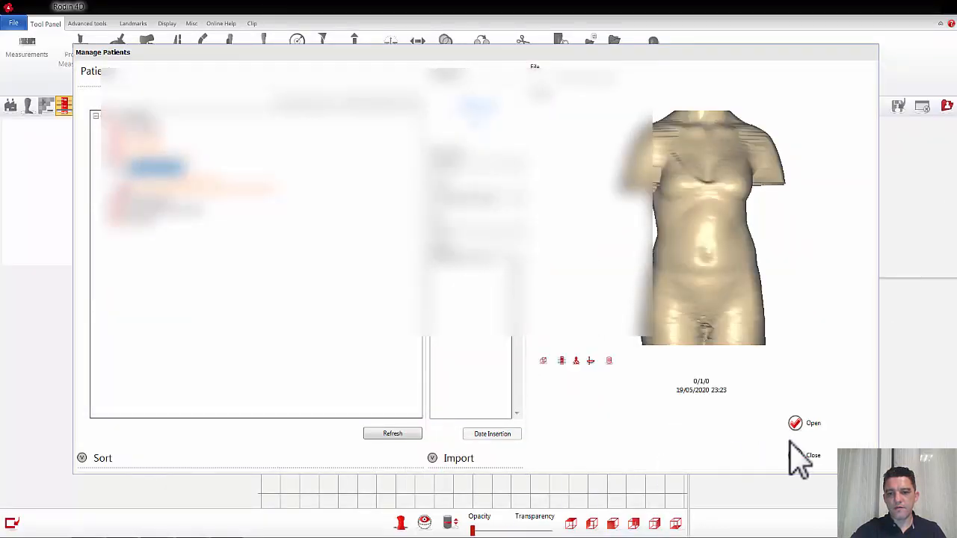
click(813, 423)
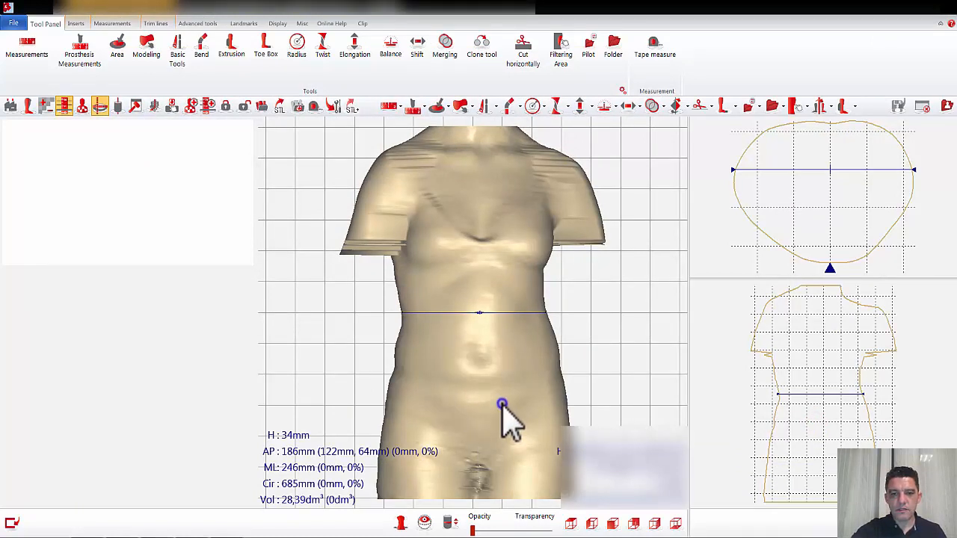
Step: Draw a Curved saw line between the torso and the patient's right arm, from above the shoulder to below the armpit
drag(502, 403, 493, 407)
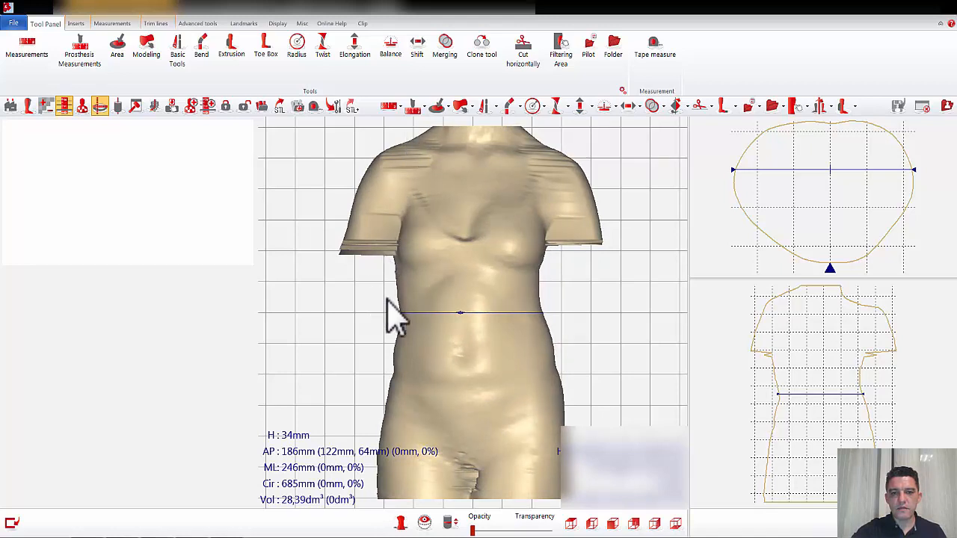
click(486, 106)
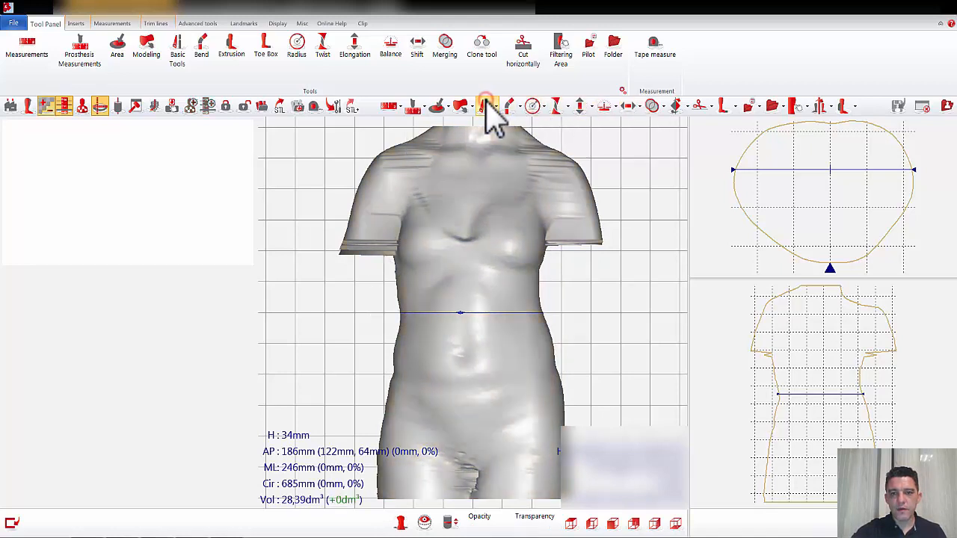
click(68, 389)
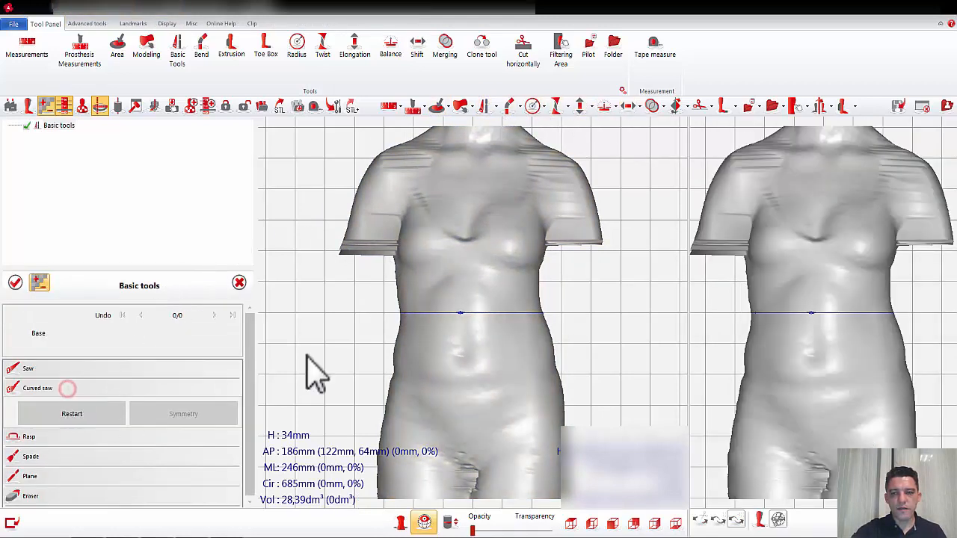
drag(744, 132, 745, 175)
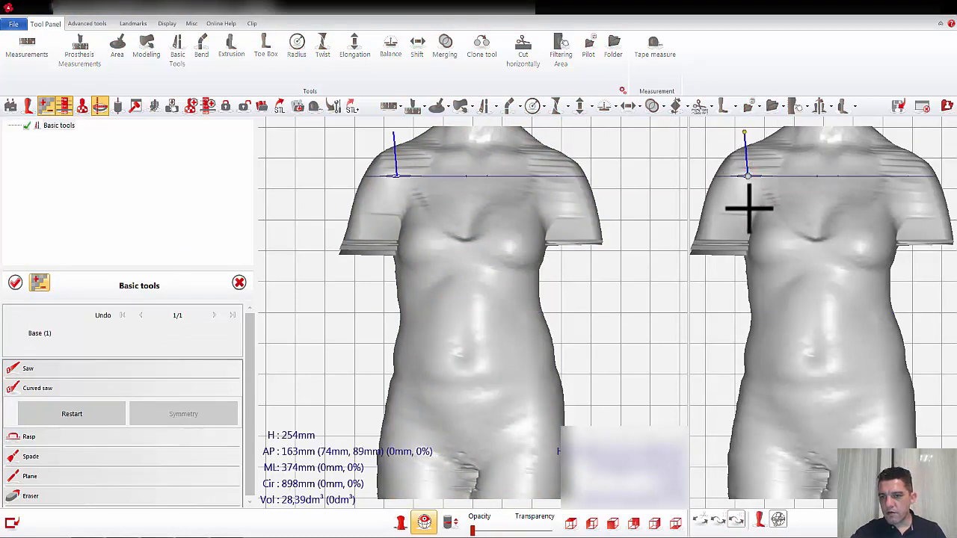
click(749, 209)
click(749, 233)
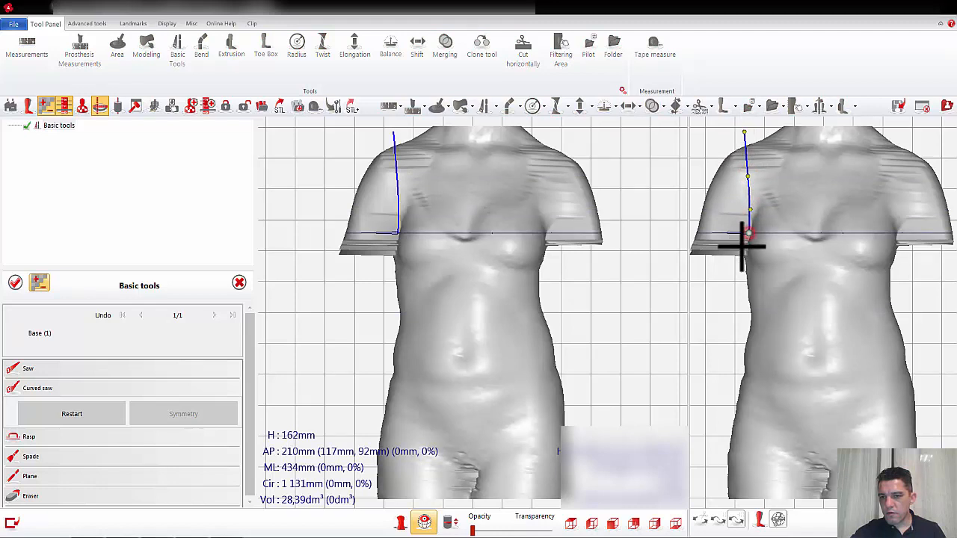
click(744, 249)
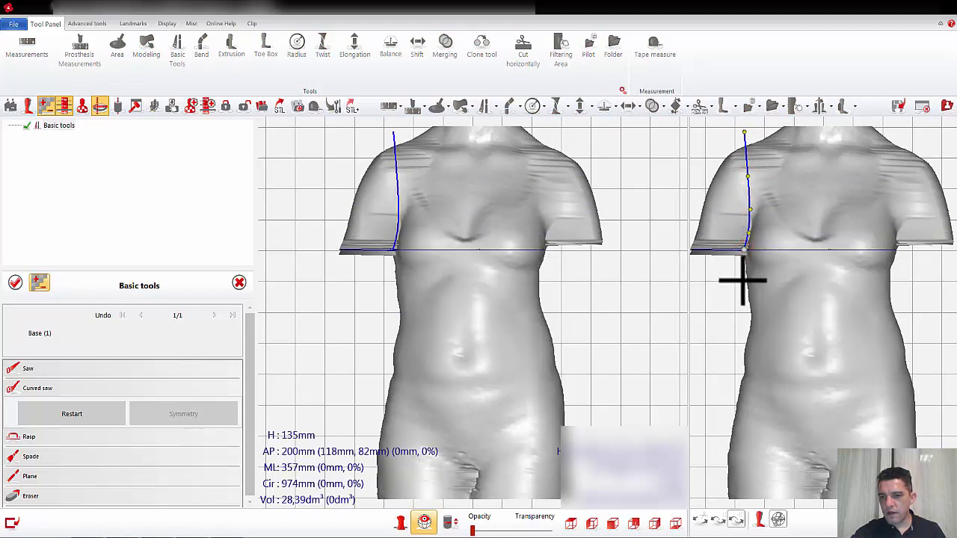
click(743, 281)
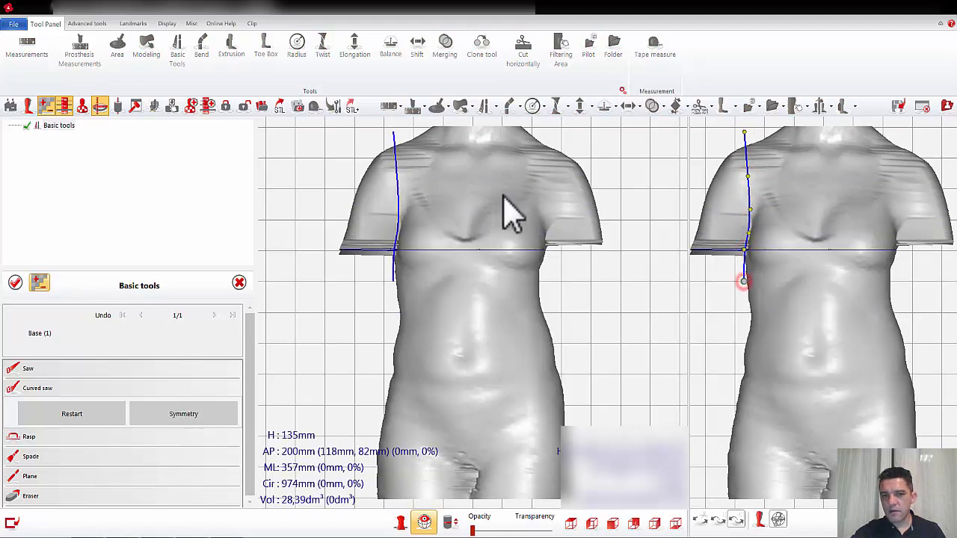
Step: Adjust the saw line's points near the armpit and above the shoulder, and cut off the patient's right arm
click(750, 211)
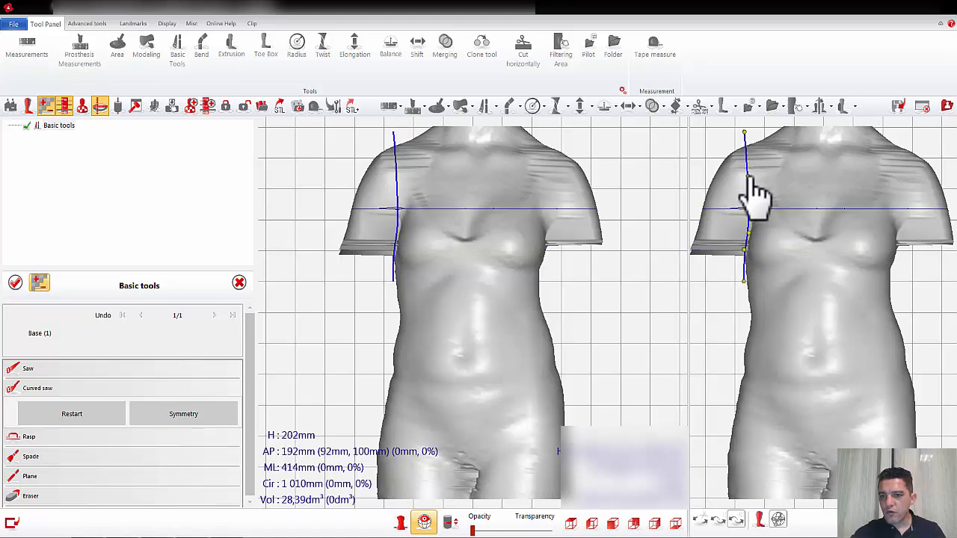
click(745, 135)
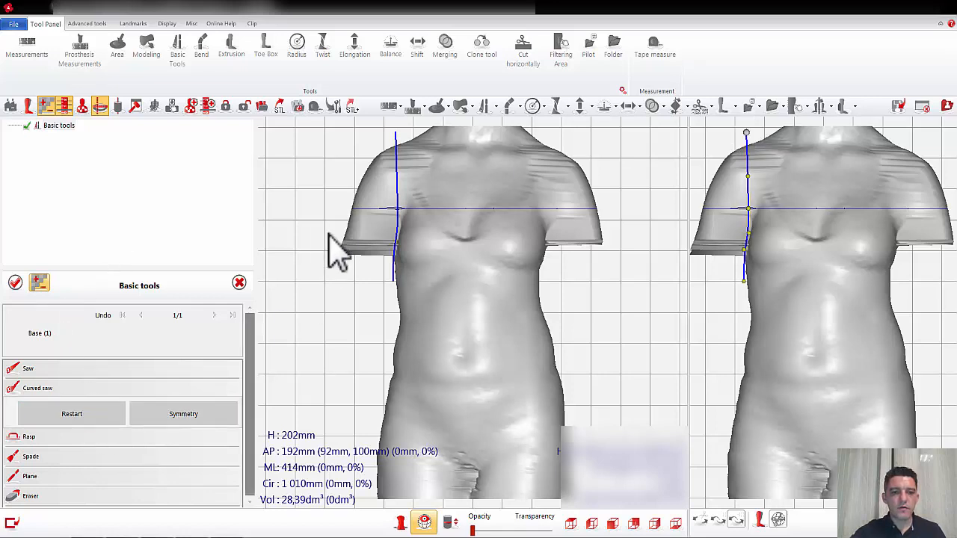
click(396, 199)
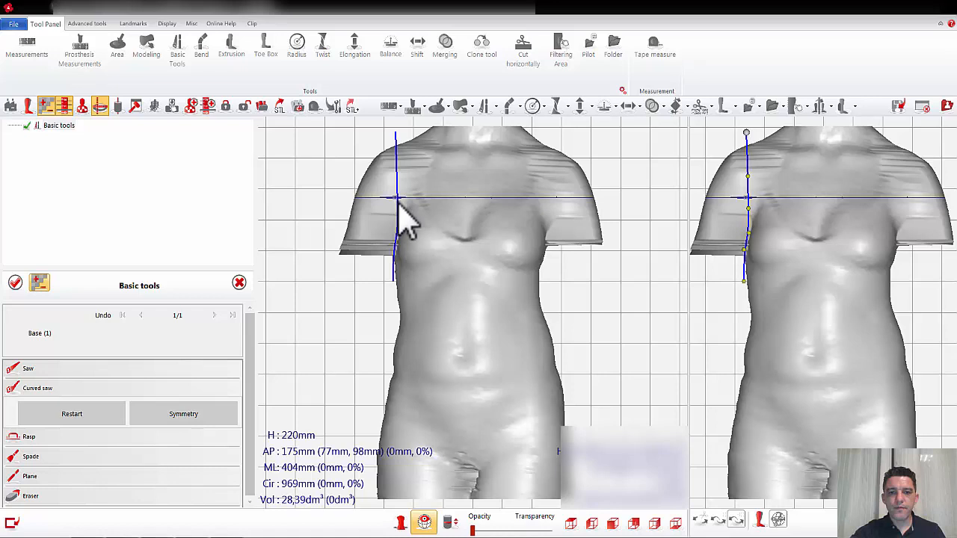
click(398, 202)
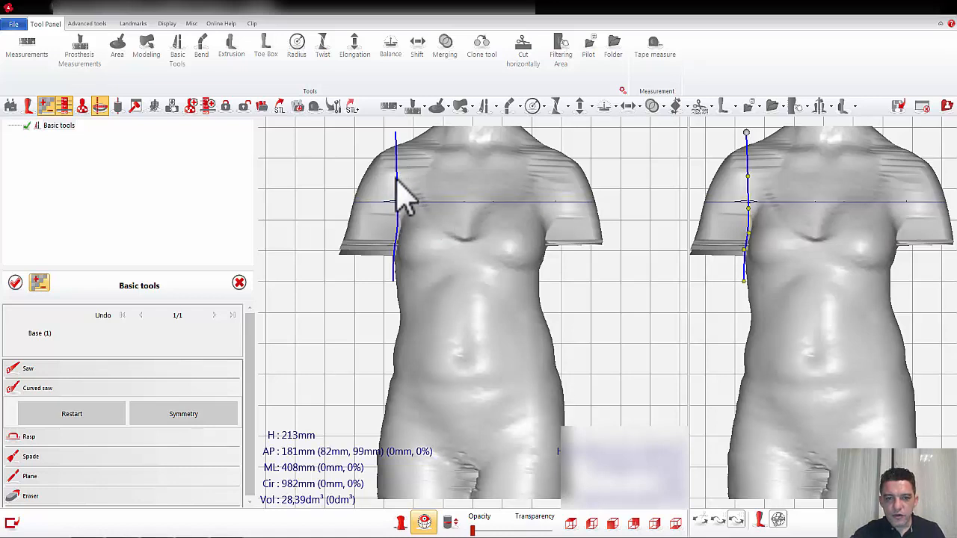
right_drag(344, 175, 363, 181)
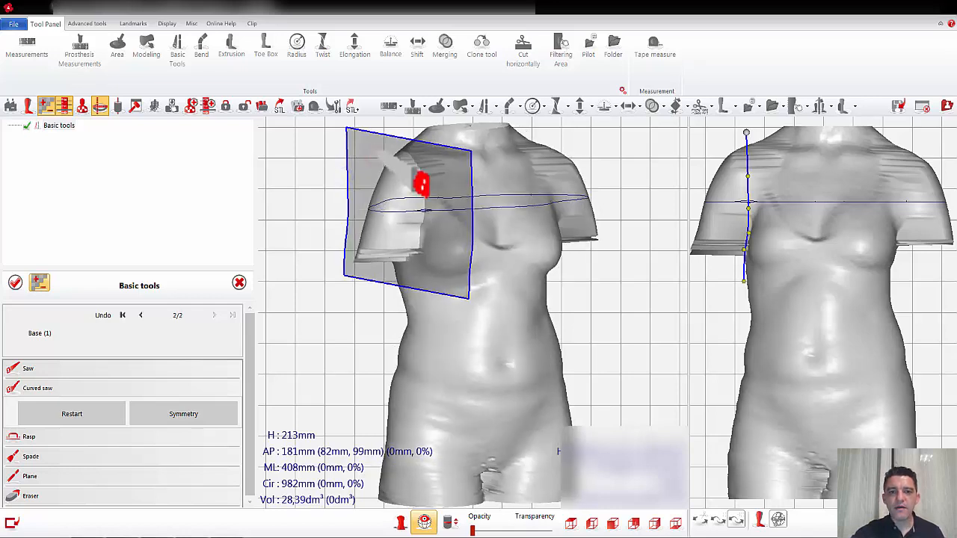
click(421, 183)
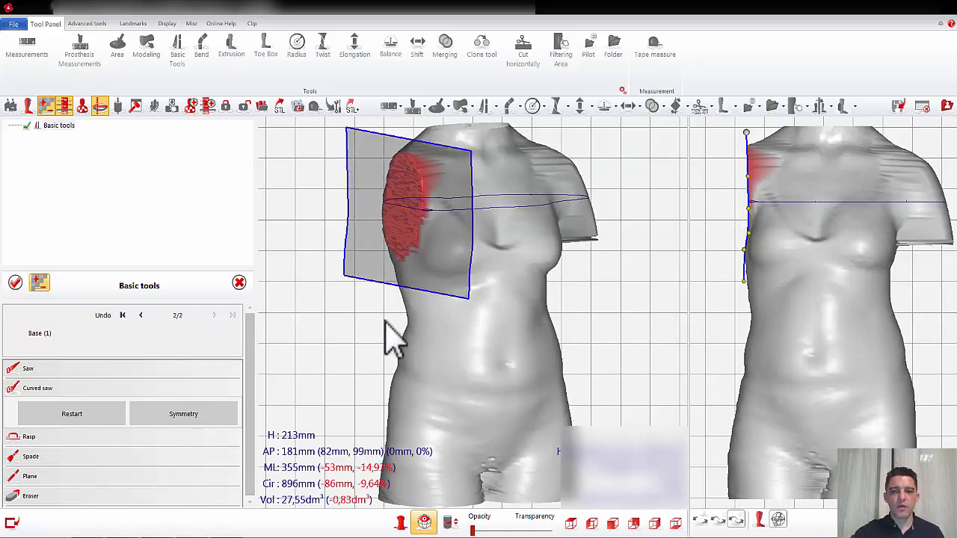
Step: Restart the Curved saw and draw a cut line along the patient's left arm, from below the armpit to above the shoulder
click(100, 415)
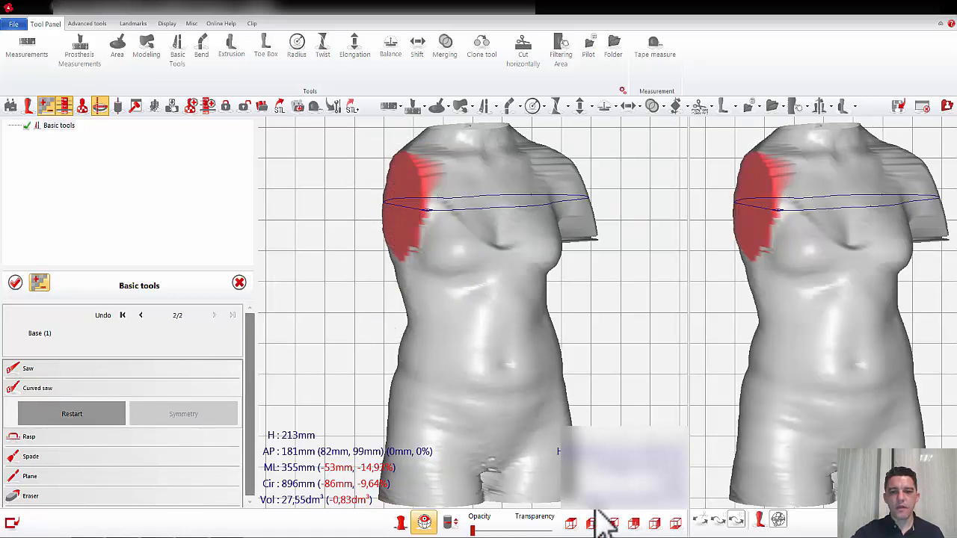
click(426, 522)
middle_drag(523, 358, 506, 356)
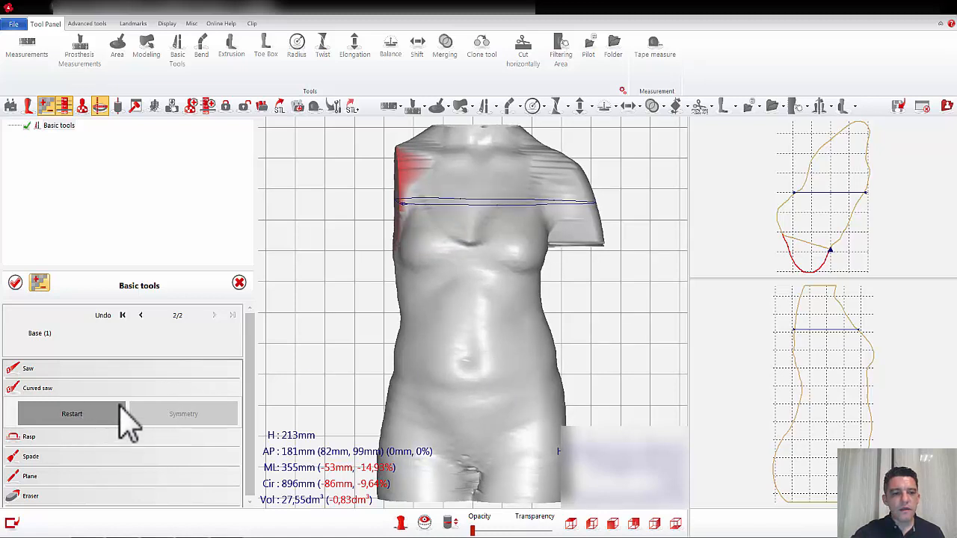
click(64, 389)
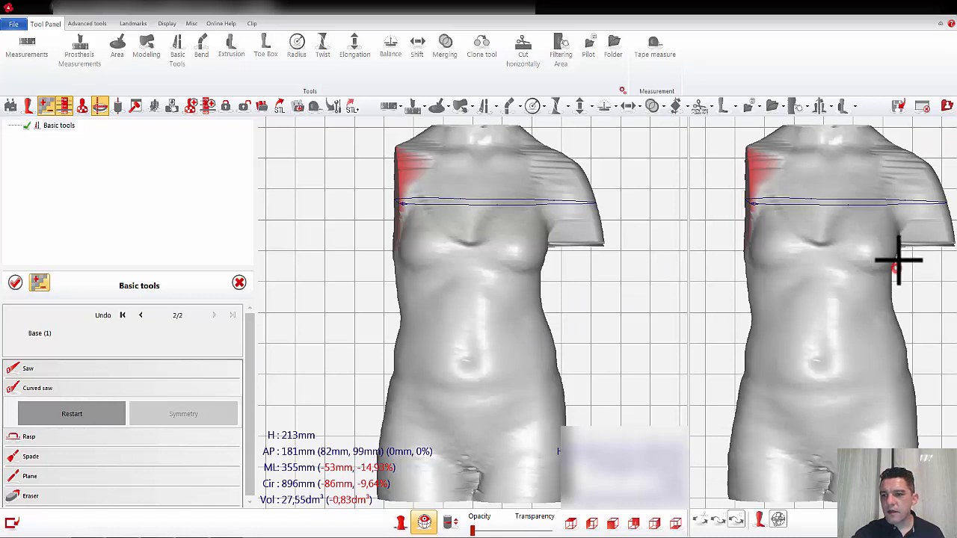
click(901, 233)
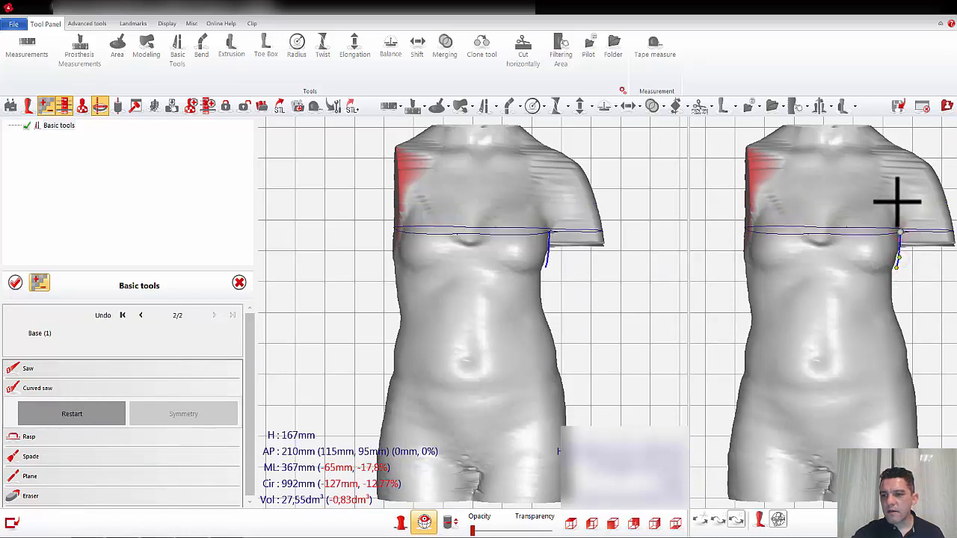
click(898, 199)
click(902, 164)
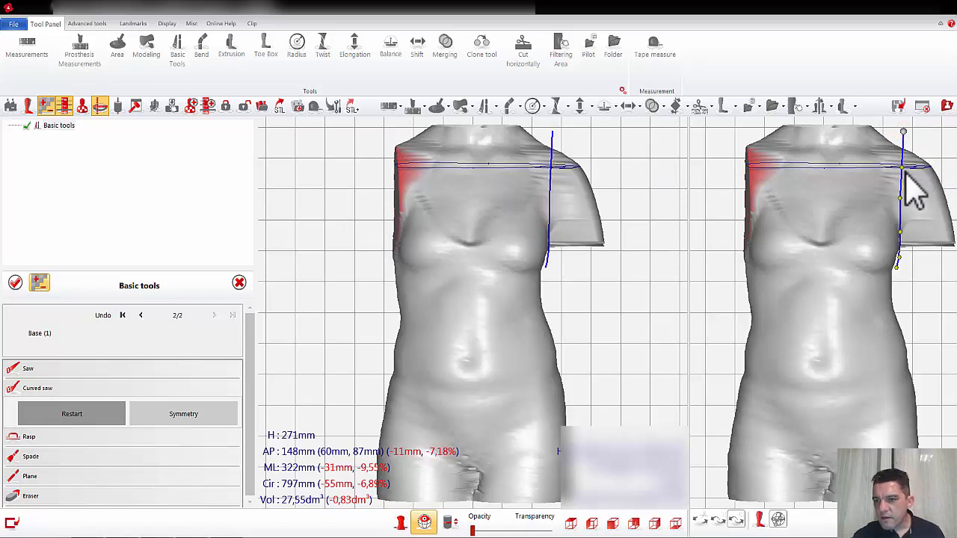
Step: Adjust the Curved saw line at the shoulder, cut off the patient's left arm, and set the armless torso as the base
drag(903, 168, 901, 162)
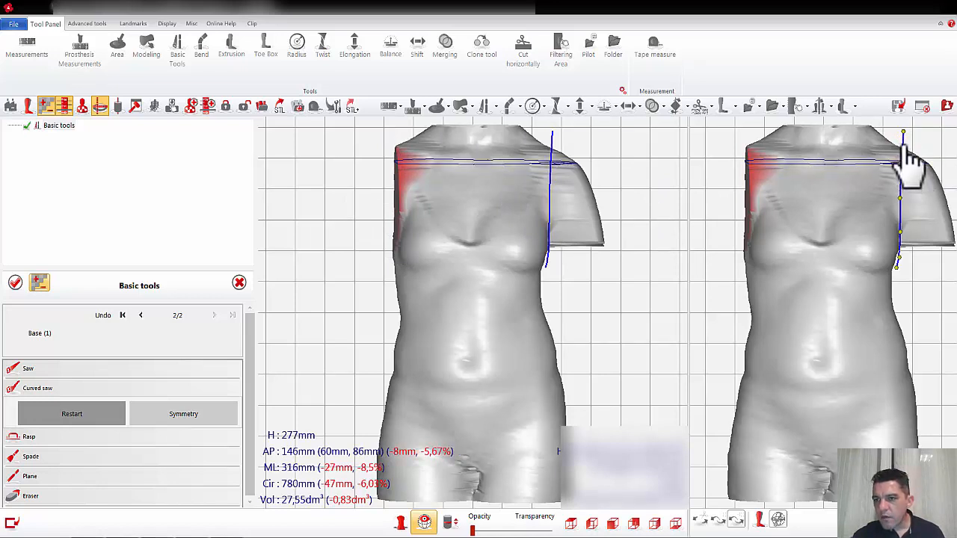
middle_drag(626, 182, 596, 167)
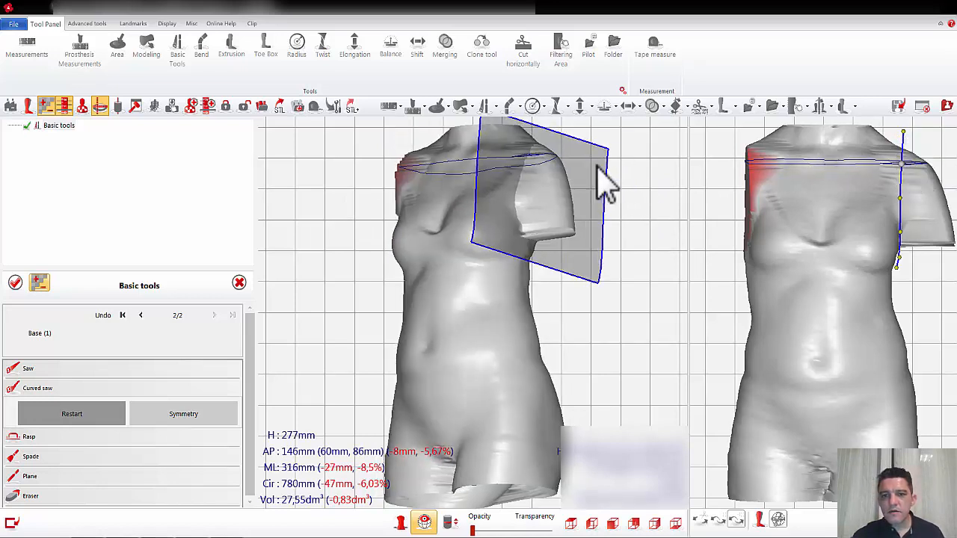
click(596, 166)
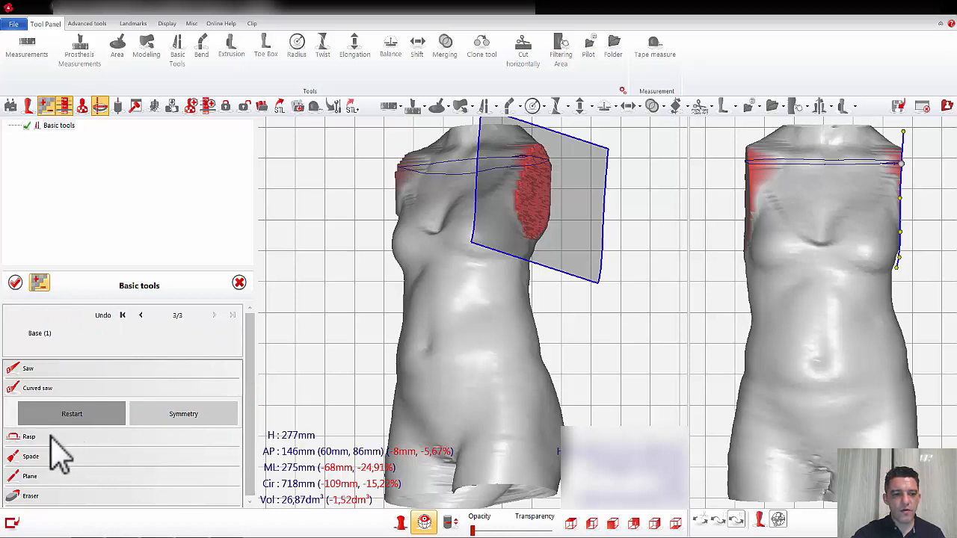
click(47, 332)
click(424, 522)
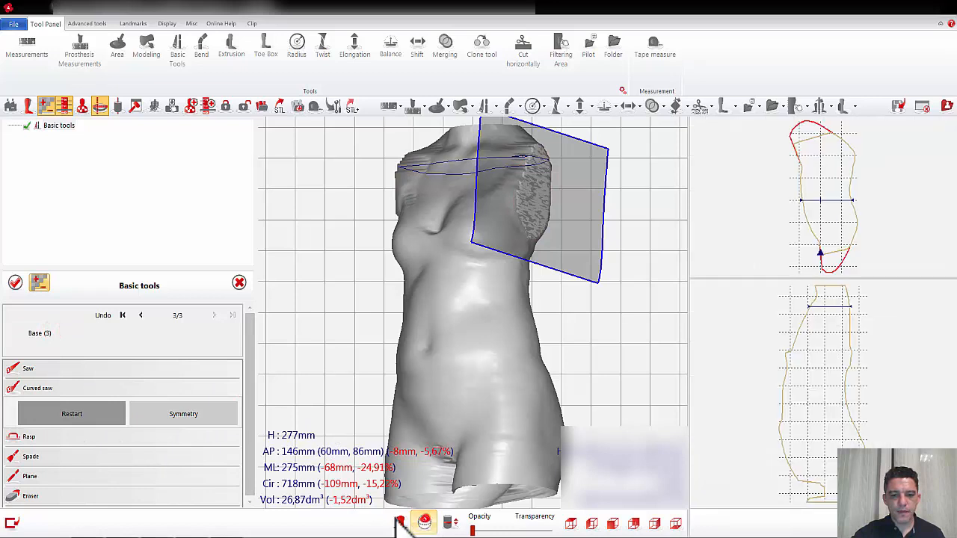
Step: Fill the groin, the lower abdomen and the cleft between the buttocks using an enlarged round Rasp in Only Add mode
click(51, 439)
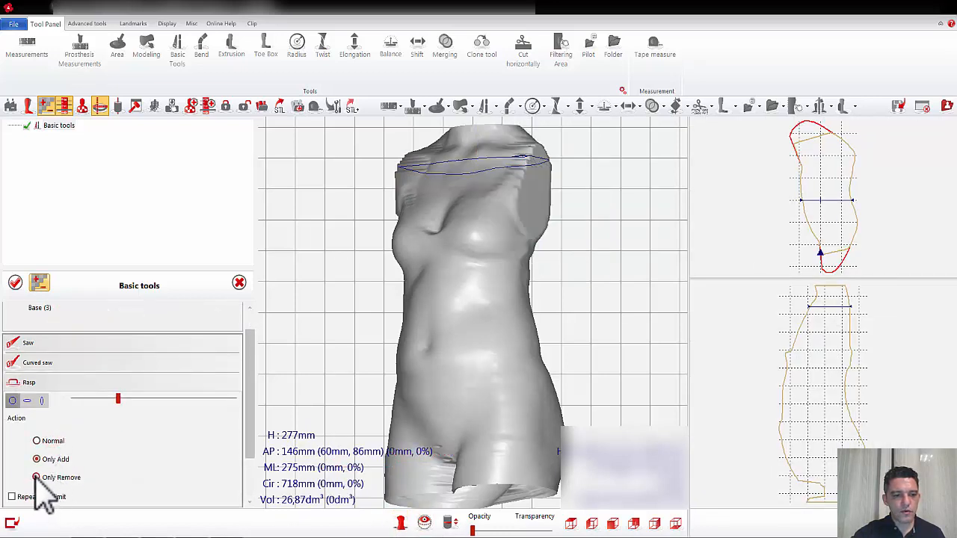
right_drag(580, 407, 612, 410)
click(174, 398)
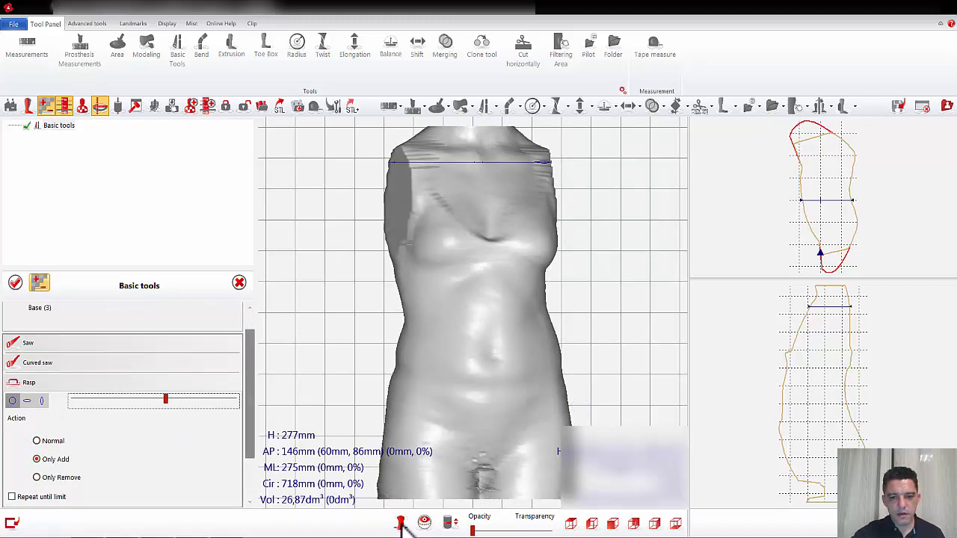
mouse_move(474, 481)
mouse_down()
mouse_move(472, 470)
mouse_move(481, 492)
mouse_move(494, 495)
mouse_move(477, 466)
mouse_move(482, 472)
mouse_up()
mouse_move(495, 354)
mouse_down()
mouse_move(500, 364)
mouse_move(451, 380)
mouse_move(380, 367)
mouse_move(508, 403)
mouse_move(559, 395)
mouse_move(449, 438)
mouse_move(553, 438)
mouse_up()
right_drag(552, 419, 482, 462)
mouse_move(468, 474)
mouse_down()
mouse_move(453, 466)
mouse_move(468, 481)
mouse_move(523, 471)
mouse_up()
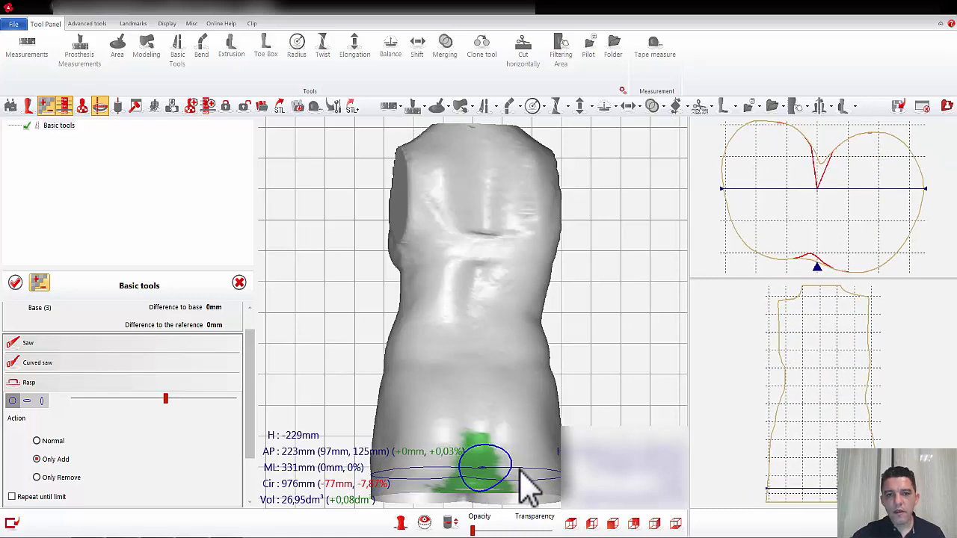
Step: Fill the front of both shoulders with the round Rasp in Only Add mode
right_drag(466, 307, 545, 317)
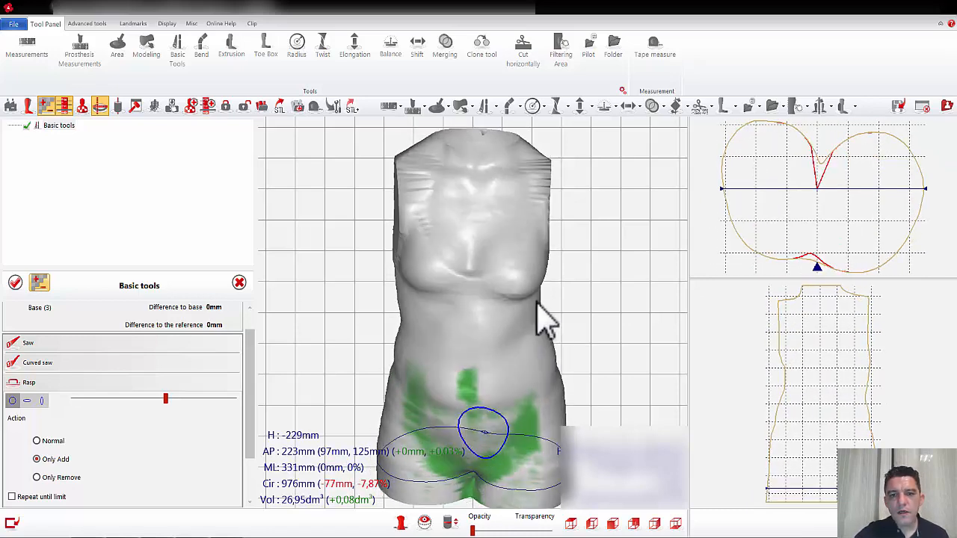
mouse_move(435, 177)
mouse_down()
mouse_move(417, 162)
mouse_move(429, 177)
mouse_up()
mouse_move(491, 188)
mouse_down()
mouse_move(522, 182)
mouse_move(538, 199)
mouse_move(534, 186)
mouse_move(515, 202)
mouse_up()
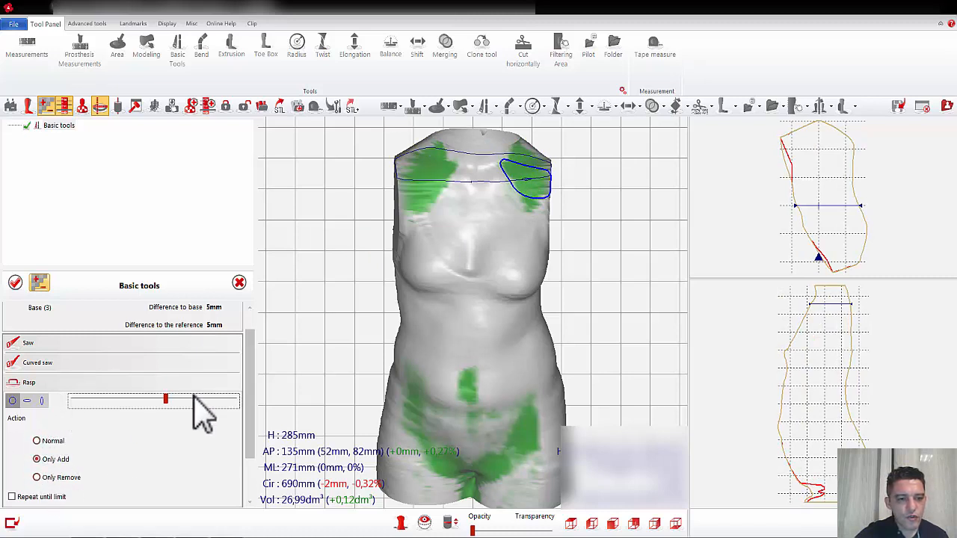
Step: Plane the ridge between the breasts using a smaller vertical Plane with its amplitude limited to 5 mm
drag(251, 398, 256, 439)
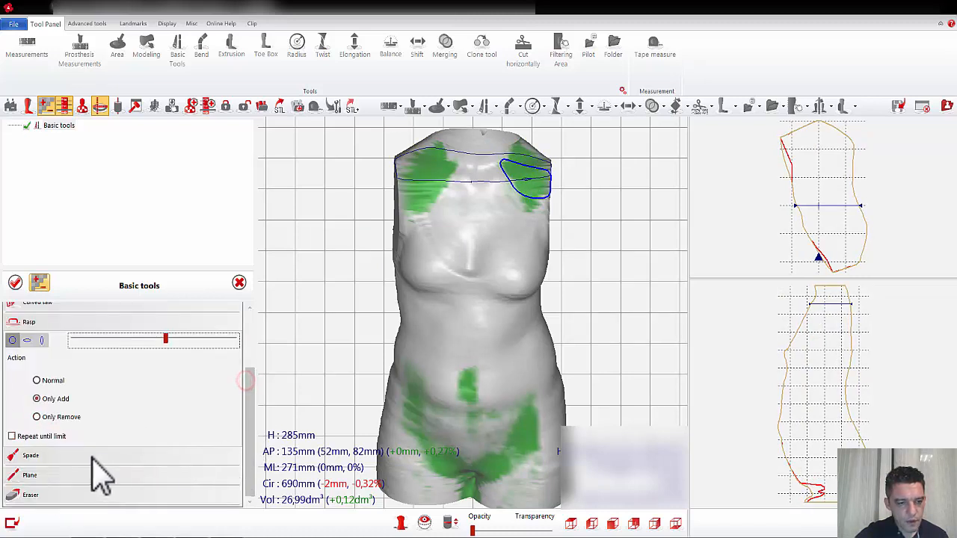
click(30, 475)
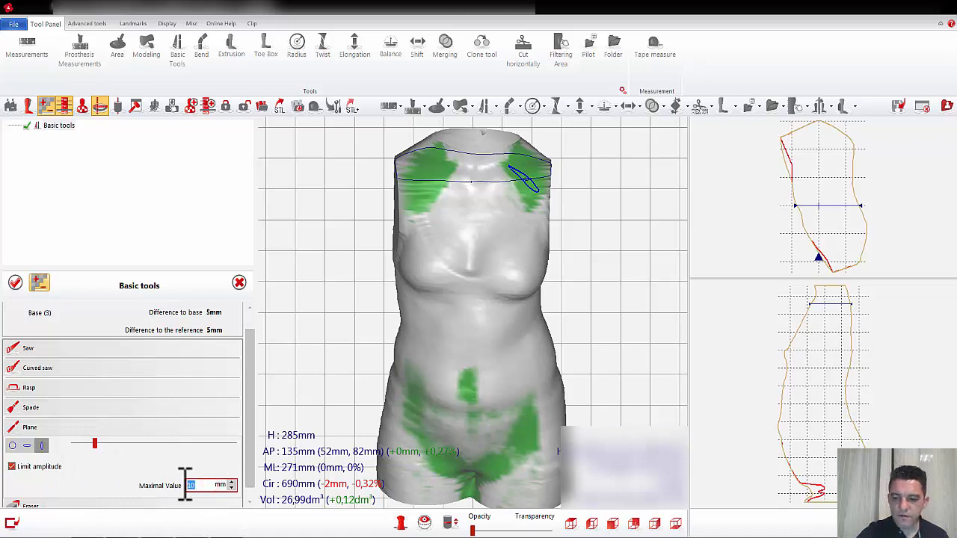
drag(627, 303, 630, 290)
drag(95, 443, 83, 443)
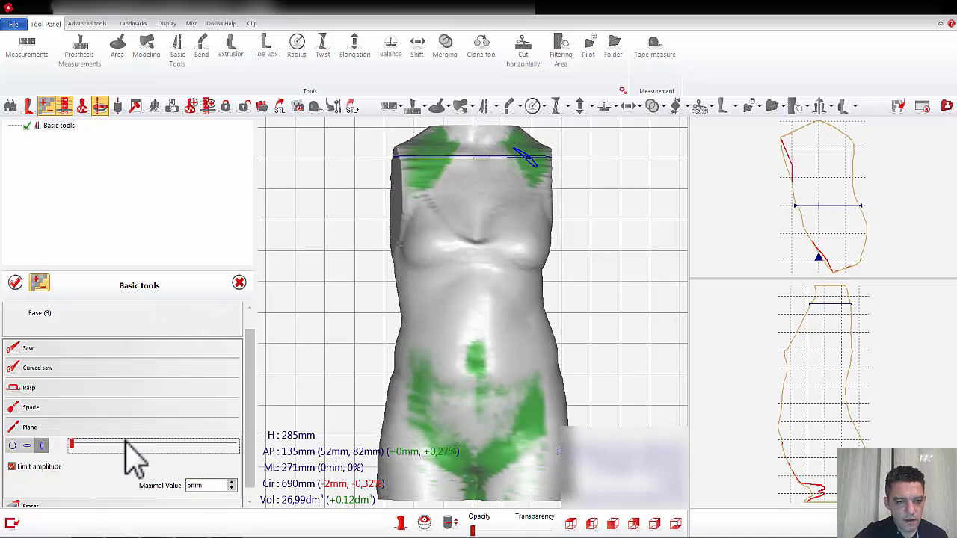
click(476, 249)
mouse_move(478, 249)
mouse_down()
mouse_move(487, 251)
mouse_move(468, 252)
mouse_move(485, 252)
mouse_up()
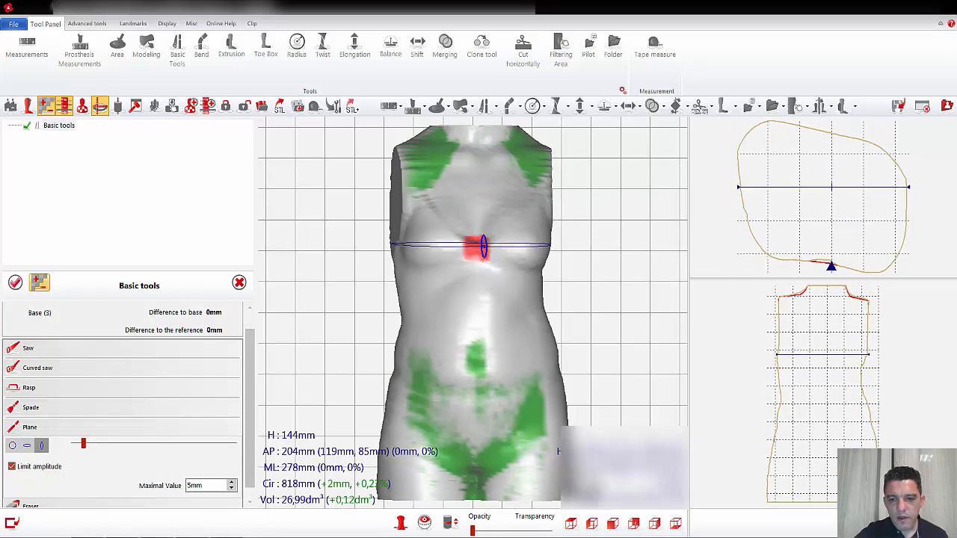
Step: Plane the ridge at the middle of the back using a slightly larger Plane limited to 7 mm, and validate the basic tools
click(634, 525)
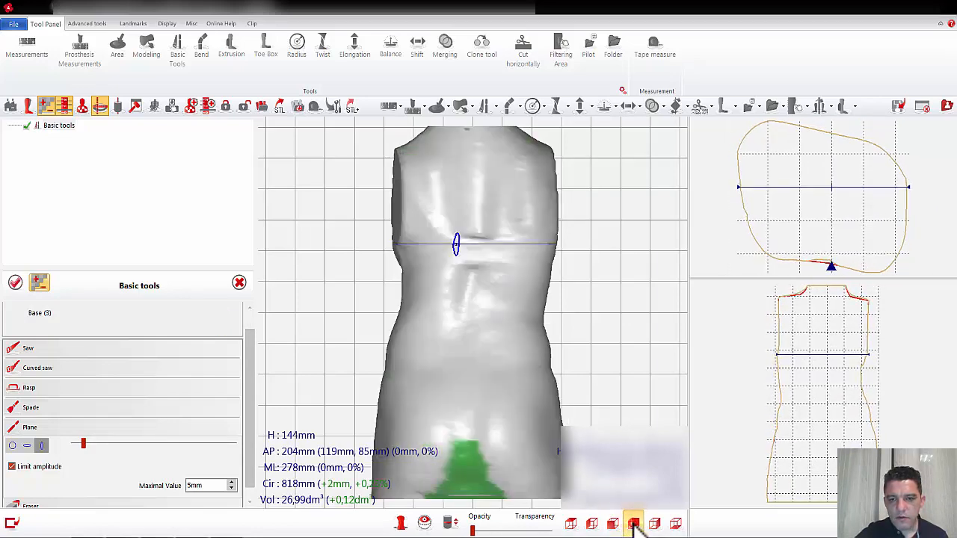
click(216, 444)
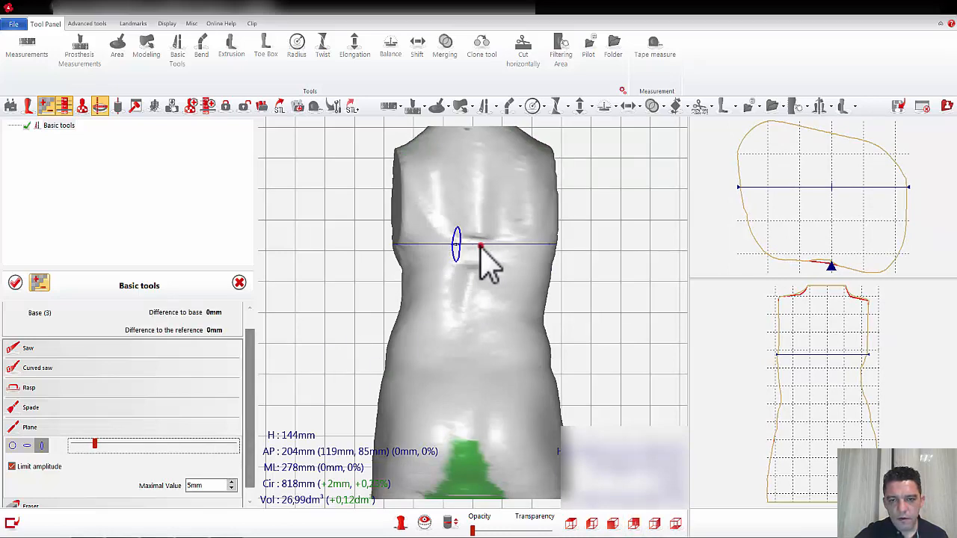
mouse_move(480, 247)
mouse_down()
mouse_move(482, 257)
mouse_move(469, 254)
mouse_up()
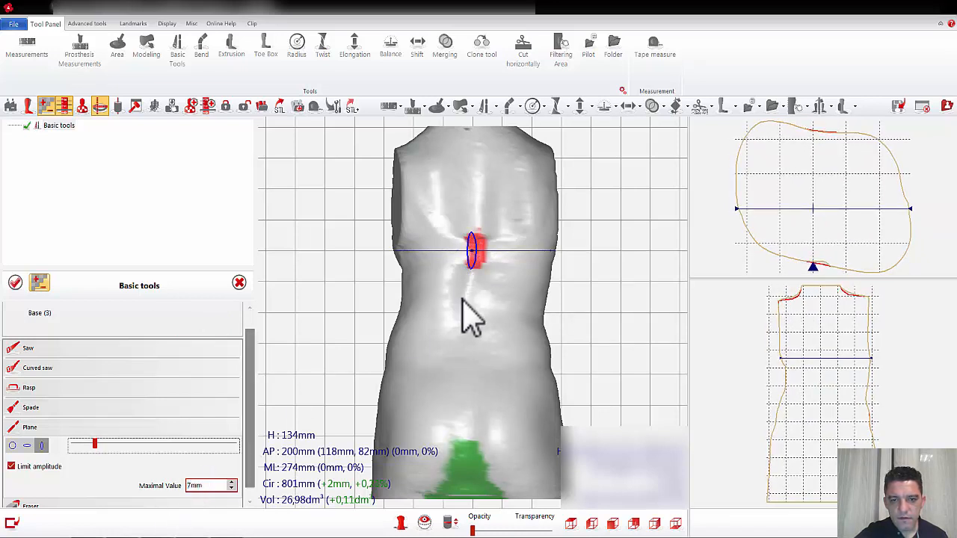
mouse_move(477, 260)
mouse_down()
mouse_move(466, 256)
mouse_move(486, 256)
mouse_move(463, 257)
mouse_move(483, 259)
mouse_up()
click(15, 282)
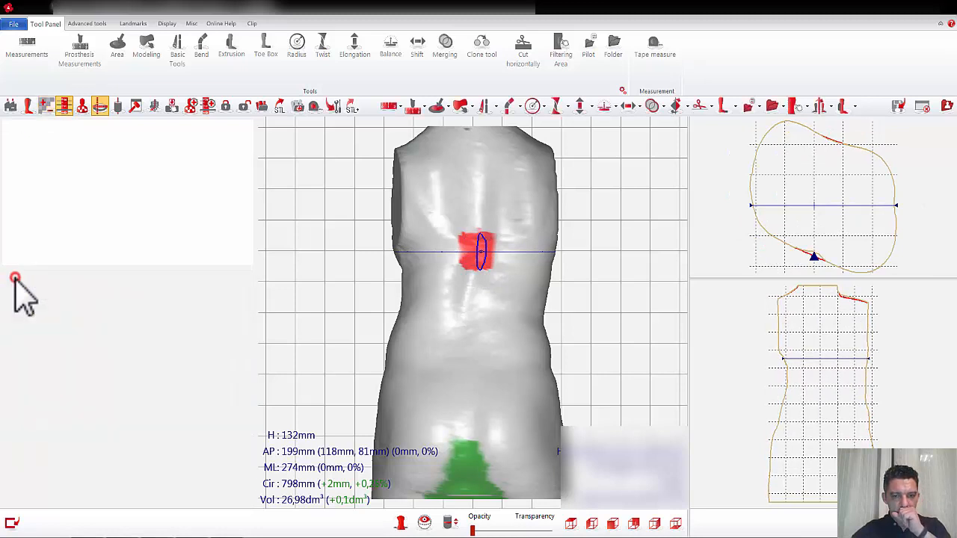
Step: Start new basic tools and smooth the whole back using an enlarged horizontal-ellipse Rasp in Normal mode
click(485, 106)
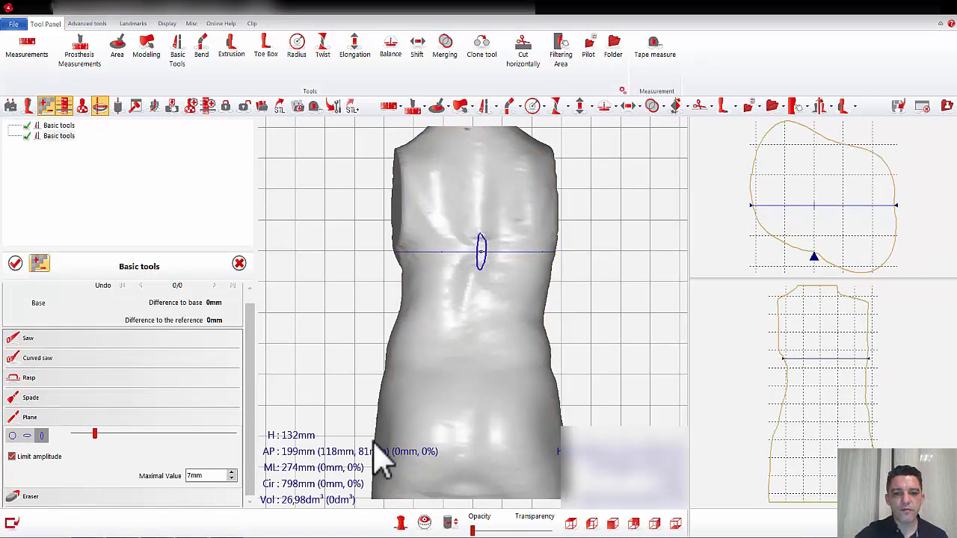
click(28, 378)
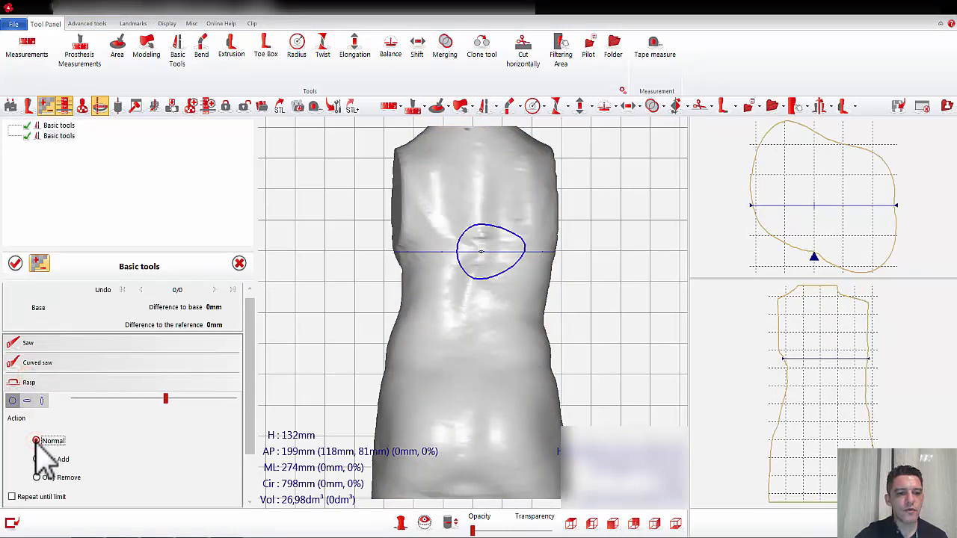
click(27, 400)
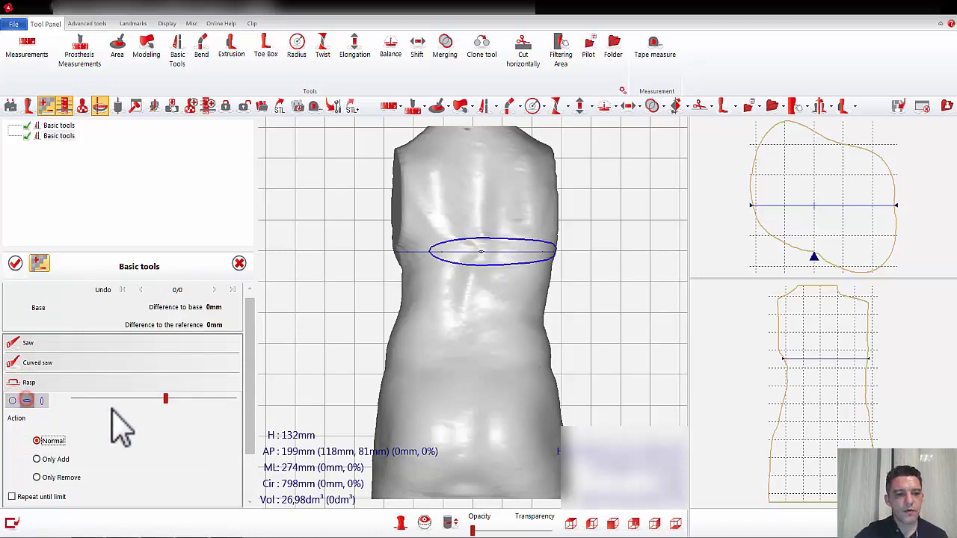
scroll(124, 402, up, 5)
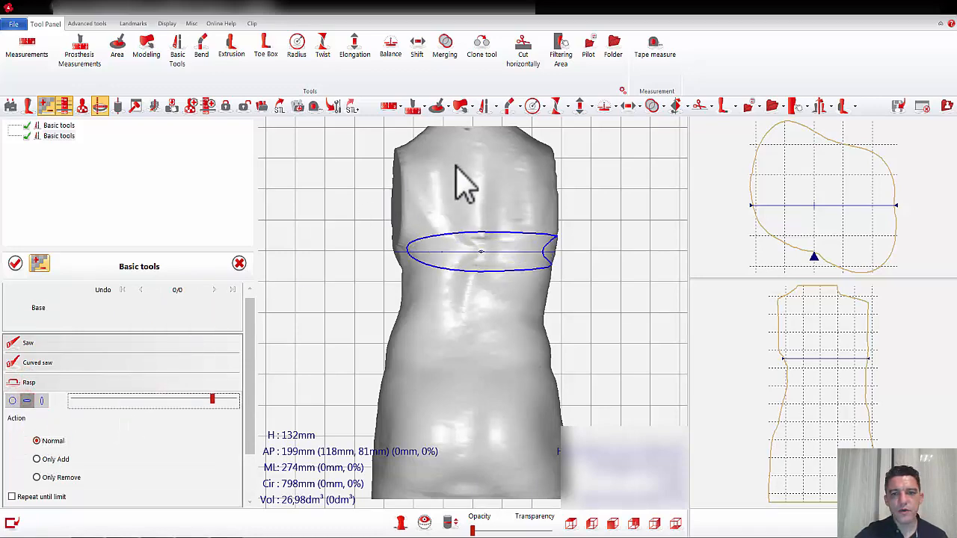
mouse_move(457, 162)
mouse_down()
mouse_move(479, 136)
mouse_move(474, 474)
mouse_move(480, 271)
mouse_move(453, 306)
mouse_move(472, 497)
mouse_up()
Step: Smooth the hips and the front of the torso using a vertical-ellipse Rasp in Normal mode, and validate the basic tools
right_drag(546, 409, 499, 407)
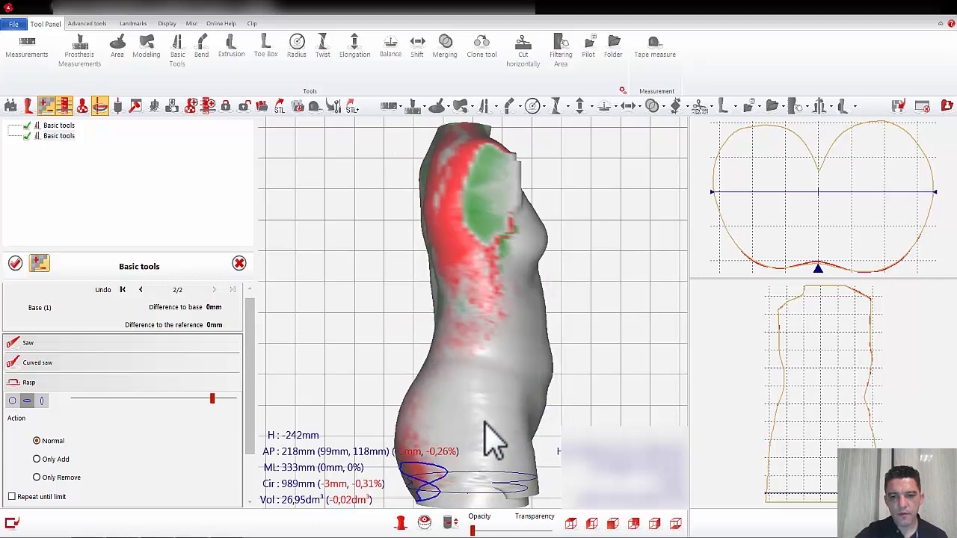
click(42, 400)
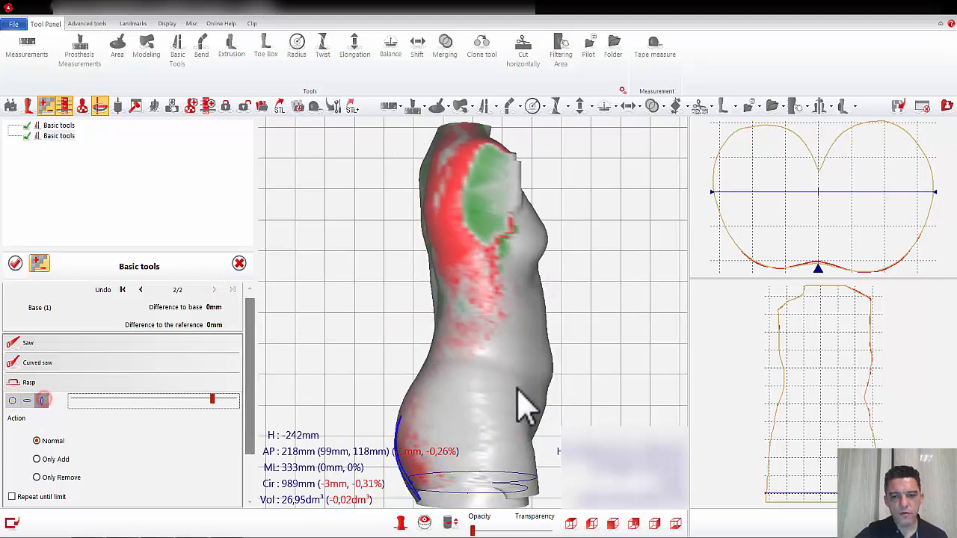
mouse_move(506, 401)
mouse_down()
mouse_move(530, 406)
mouse_move(465, 408)
mouse_move(523, 412)
mouse_move(448, 423)
mouse_move(544, 445)
mouse_up()
right_drag(544, 445, 491, 438)
mouse_move(459, 390)
mouse_down()
mouse_move(534, 406)
mouse_move(474, 406)
mouse_move(487, 397)
mouse_move(404, 408)
mouse_move(410, 391)
mouse_move(566, 374)
mouse_up()
mouse_move(566, 374)
right_down()
mouse_move(602, 385)
mouse_move(595, 367)
right_up()
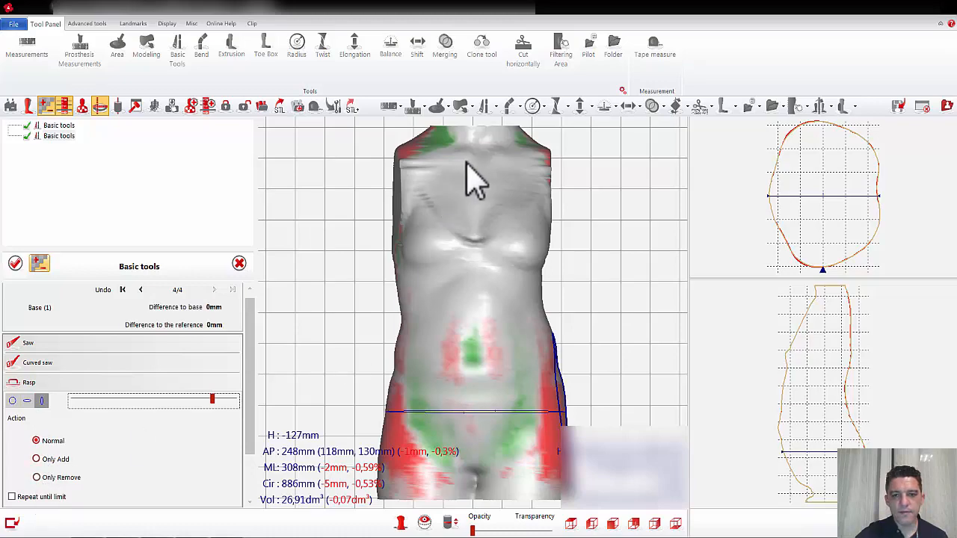
mouse_move(483, 168)
mouse_down()
mouse_move(483, 151)
mouse_move(456, 167)
mouse_move(435, 231)
mouse_move(424, 197)
mouse_move(489, 252)
mouse_move(508, 250)
mouse_move(536, 203)
mouse_move(476, 215)
mouse_move(474, 252)
mouse_move(449, 273)
mouse_move(521, 291)
mouse_move(549, 259)
mouse_move(444, 363)
mouse_move(472, 434)
mouse_move(498, 446)
mouse_move(476, 456)
mouse_move(541, 450)
mouse_move(384, 452)
mouse_move(524, 474)
mouse_move(527, 460)
mouse_up()
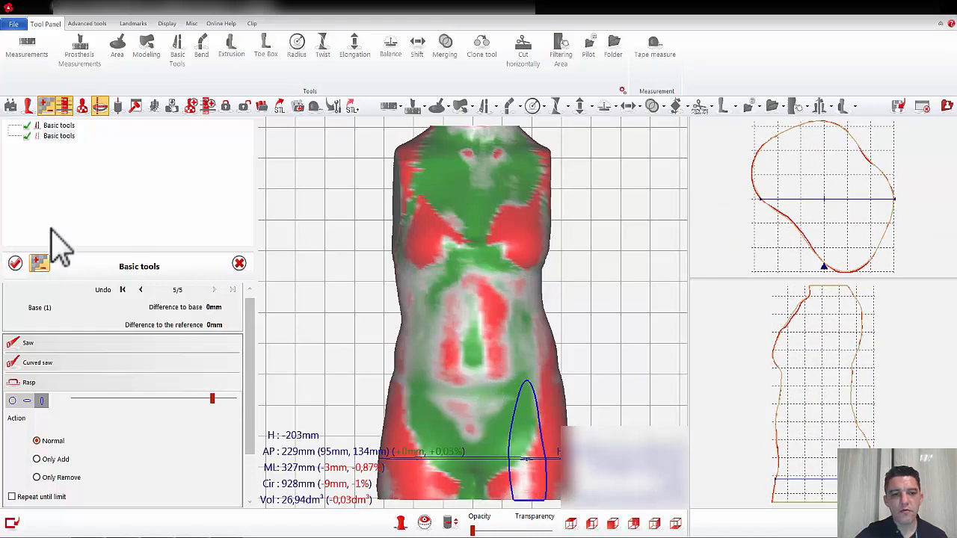
click(15, 263)
Step: Rasp the back along the spine, the flanks and the front again with the vertical ellipse in Normal mode, and validate
drag(566, 295, 489, 254)
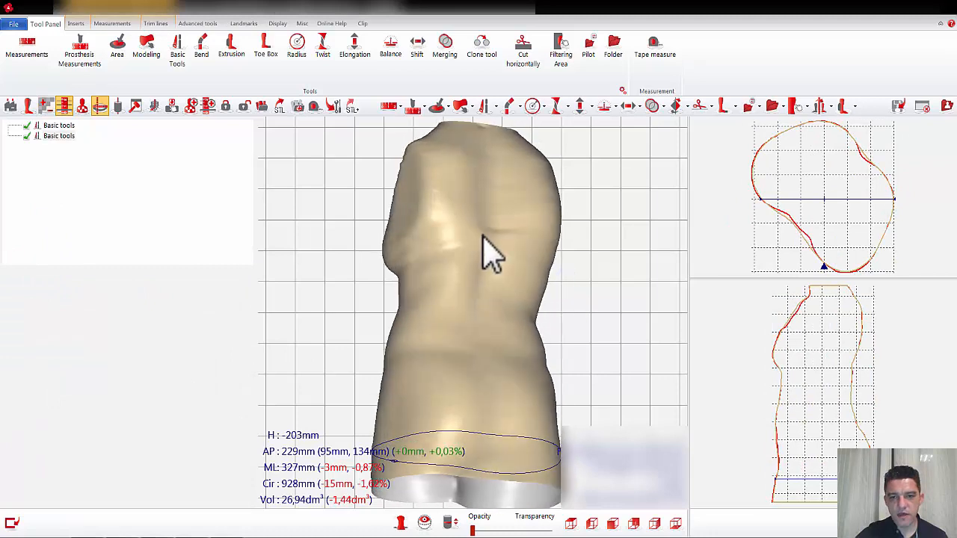
click(482, 106)
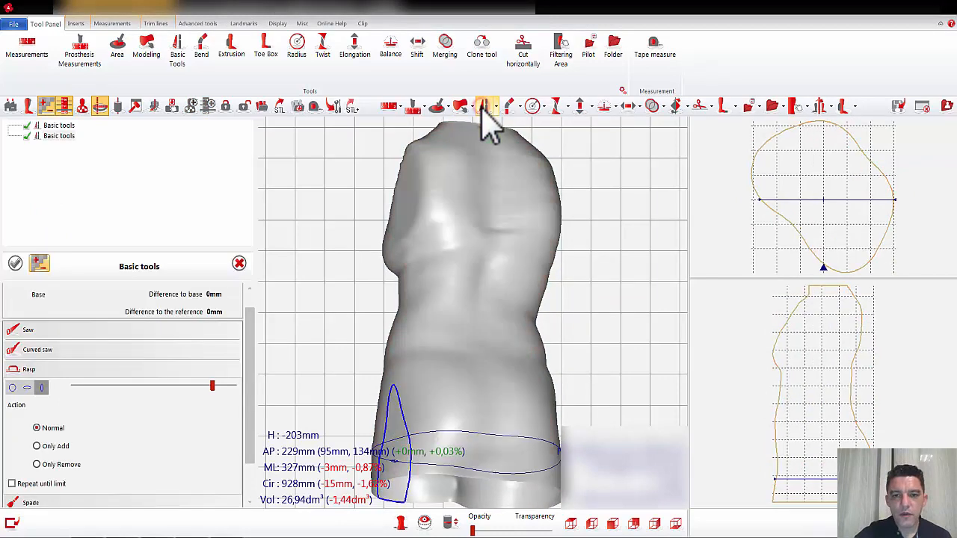
click(42, 388)
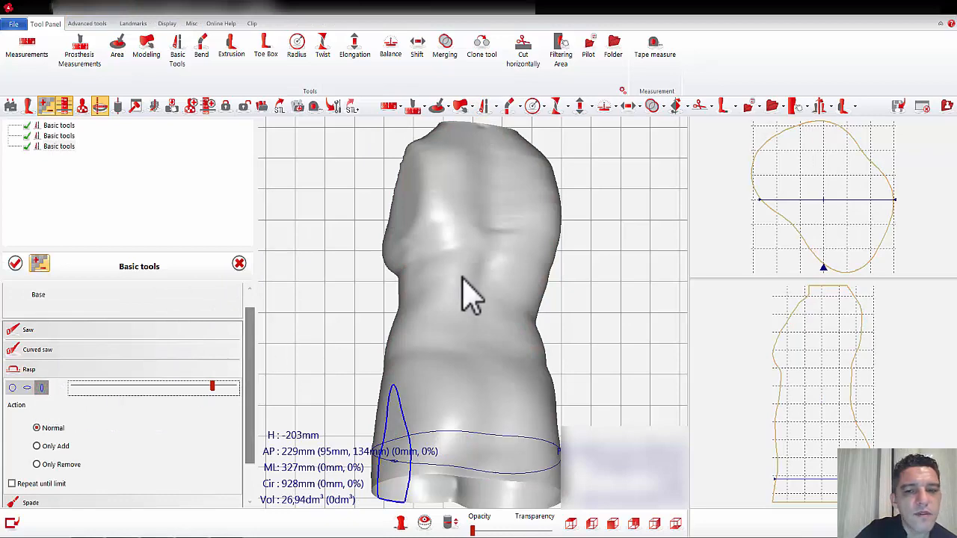
mouse_move(491, 256)
mouse_down()
mouse_move(481, 241)
mouse_move(496, 250)
mouse_move(455, 250)
mouse_move(481, 284)
mouse_move(434, 288)
mouse_move(433, 267)
mouse_move(451, 252)
mouse_move(418, 235)
mouse_move(509, 415)
mouse_move(487, 453)
mouse_move(479, 357)
mouse_up()
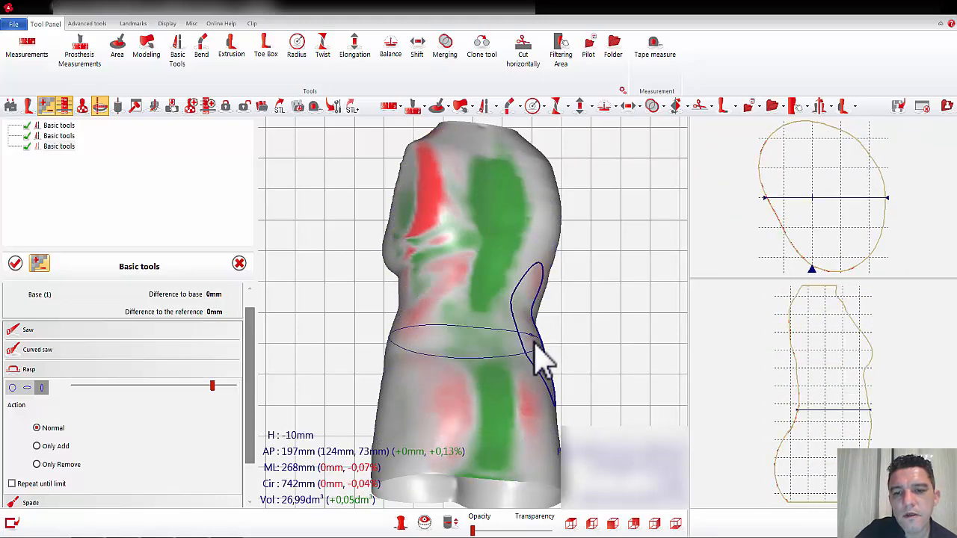
right_drag(533, 342, 433, 346)
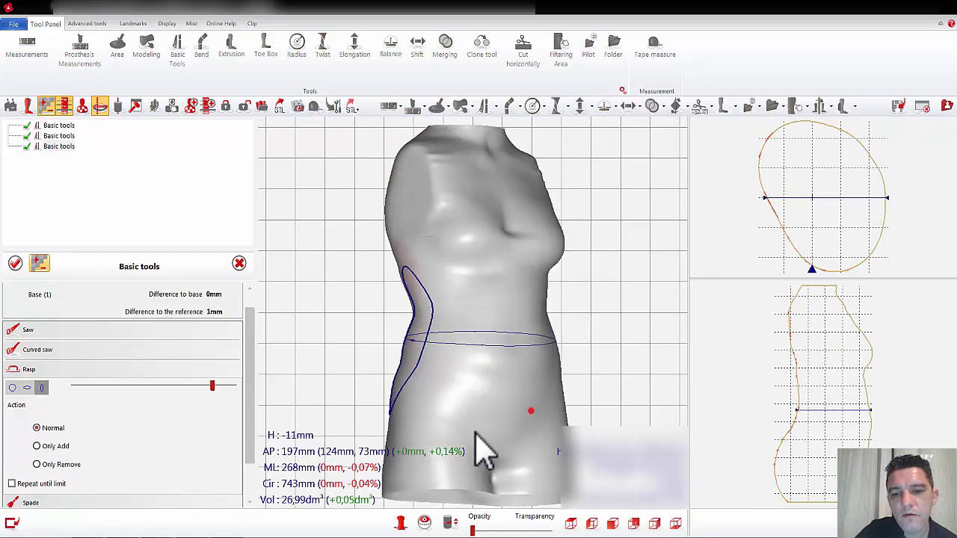
mouse_move(483, 448)
mouse_down()
mouse_move(511, 435)
mouse_move(453, 403)
mouse_move(538, 252)
mouse_move(504, 246)
mouse_move(524, 209)
mouse_move(483, 229)
mouse_move(441, 175)
mouse_move(461, 160)
mouse_move(535, 178)
mouse_move(534, 203)
mouse_move(438, 252)
mouse_move(513, 252)
mouse_move(511, 241)
mouse_up()
click(15, 264)
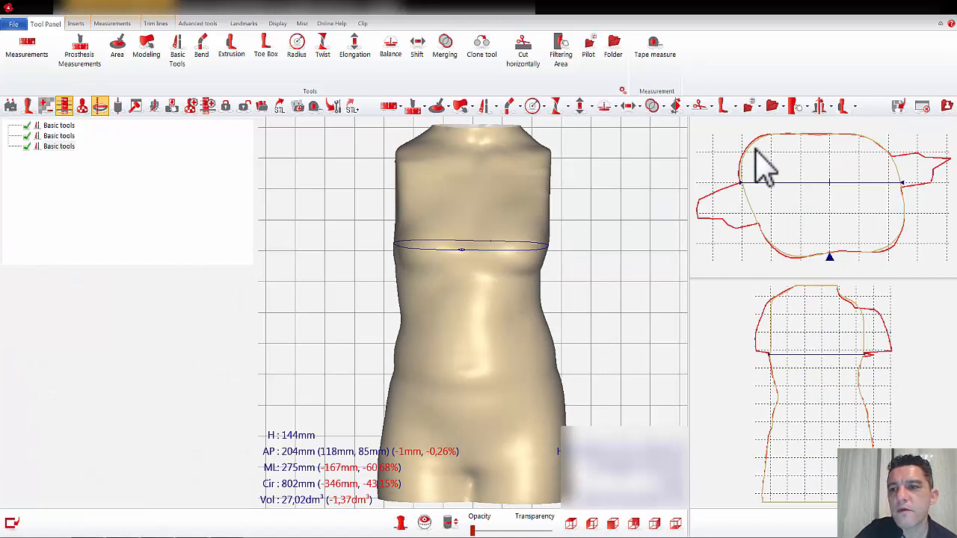
Step: Apply Complete Smoothing to the torso and balance the total form with a 100% symmetry level
click(796, 107)
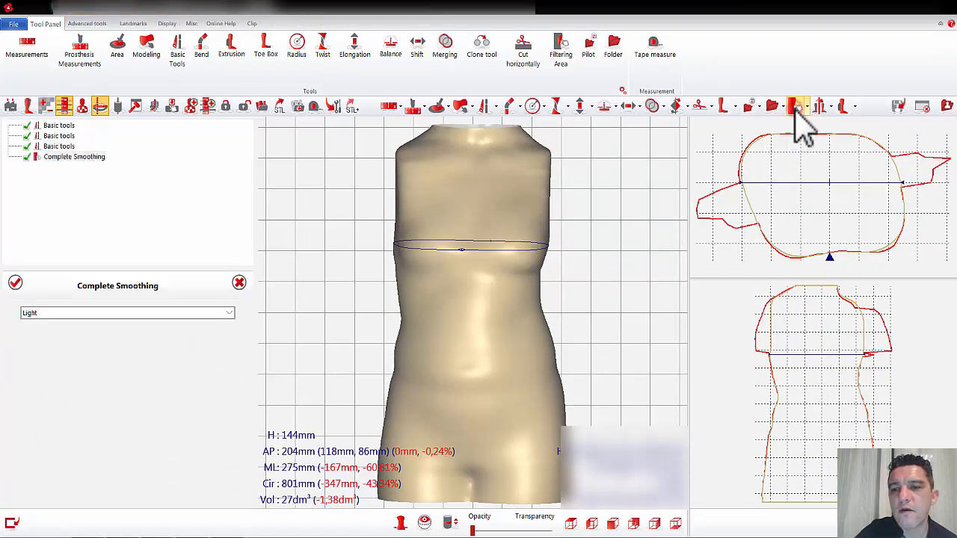
click(15, 283)
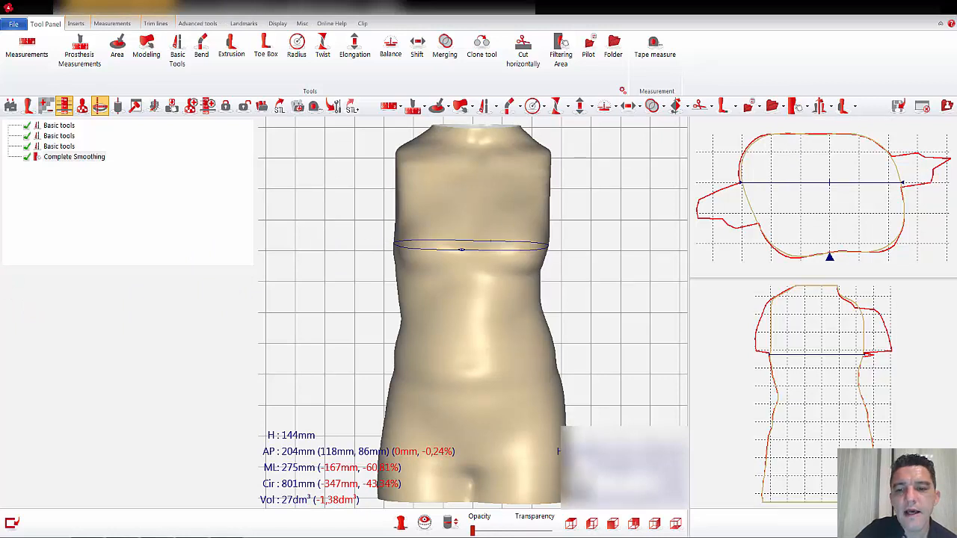
click(613, 525)
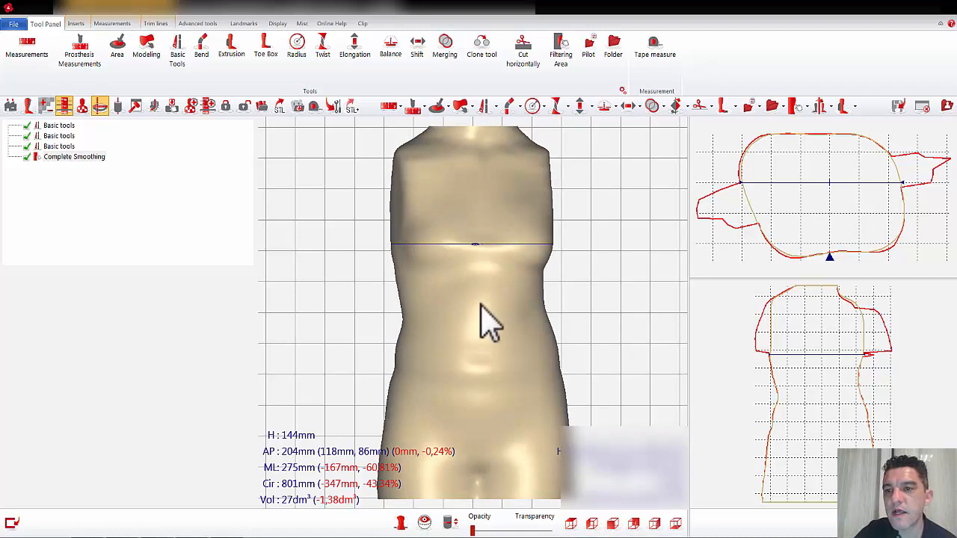
click(606, 108)
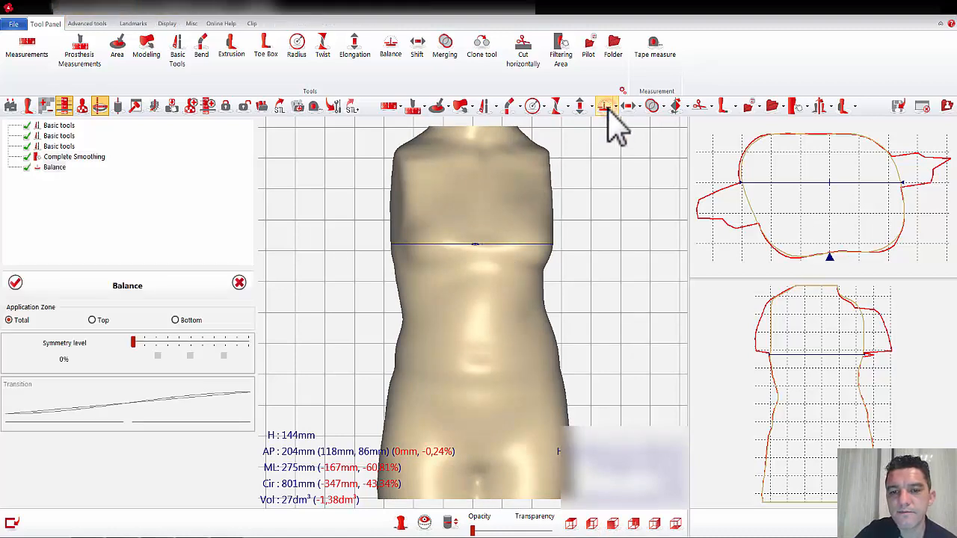
click(223, 356)
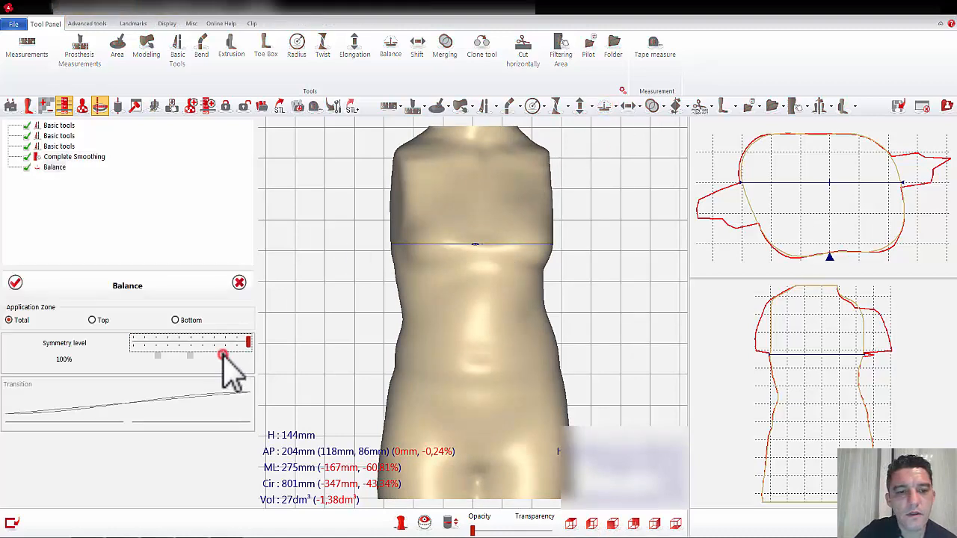
click(15, 282)
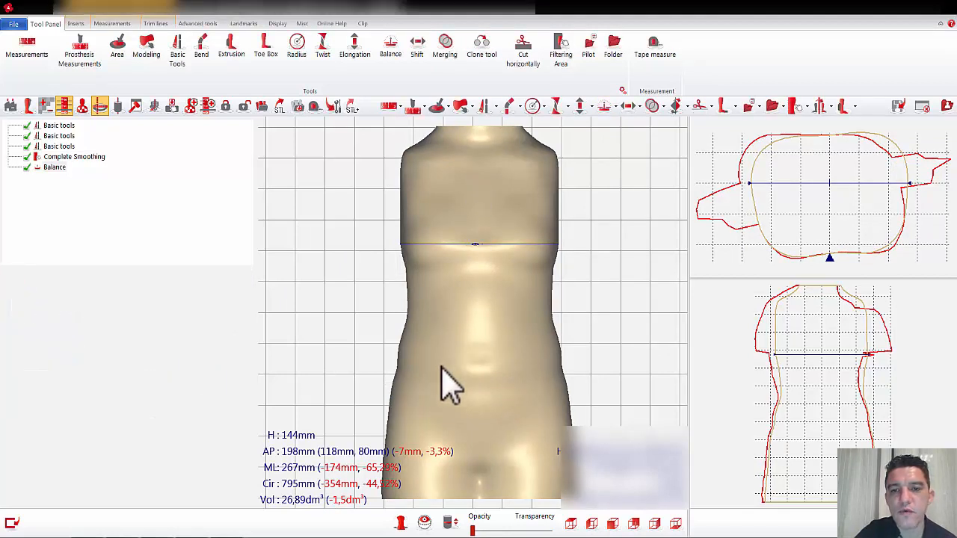
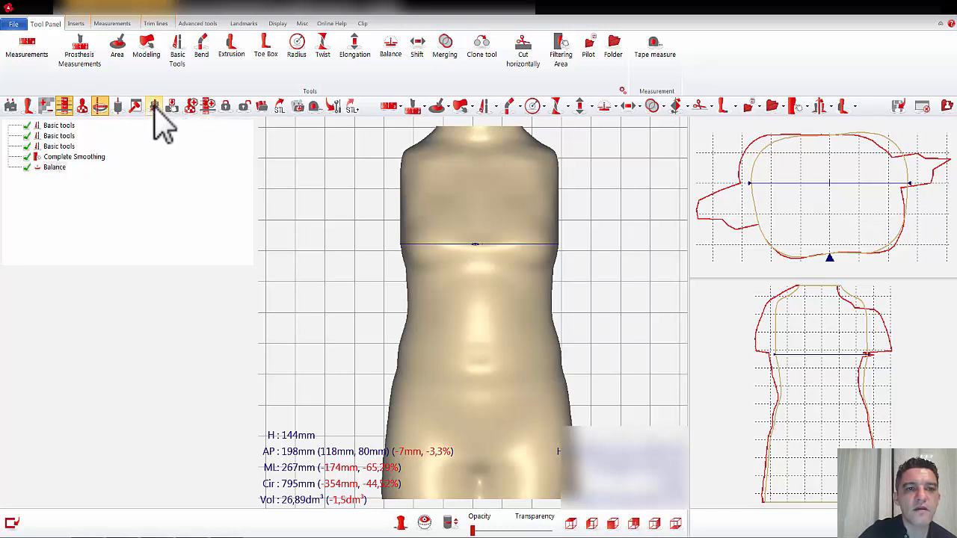
Step: Rebuild the torso shape as a TLSO (Thoracic-Lumbo-Sacral Orthosis) form and trim the bottom sections of the final form
click(201, 23)
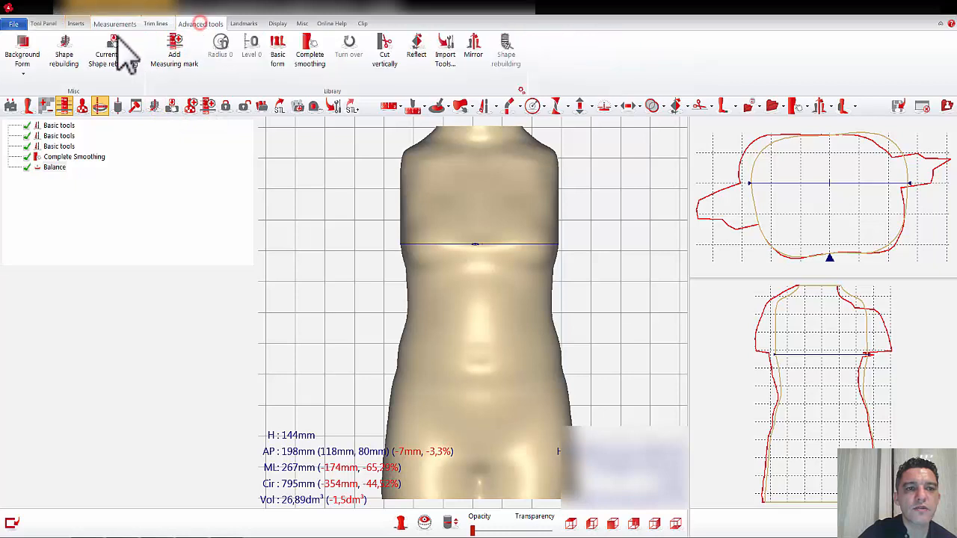
click(65, 63)
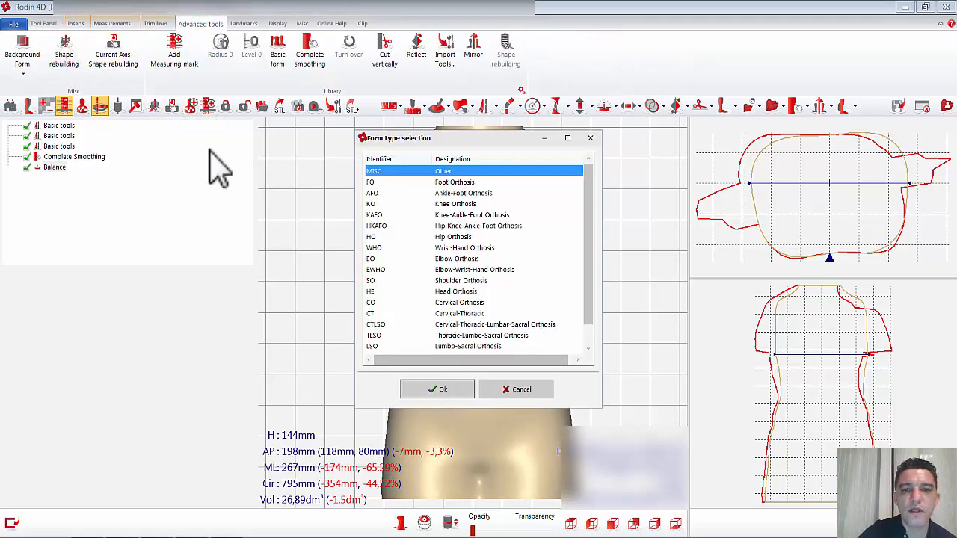
click(448, 335)
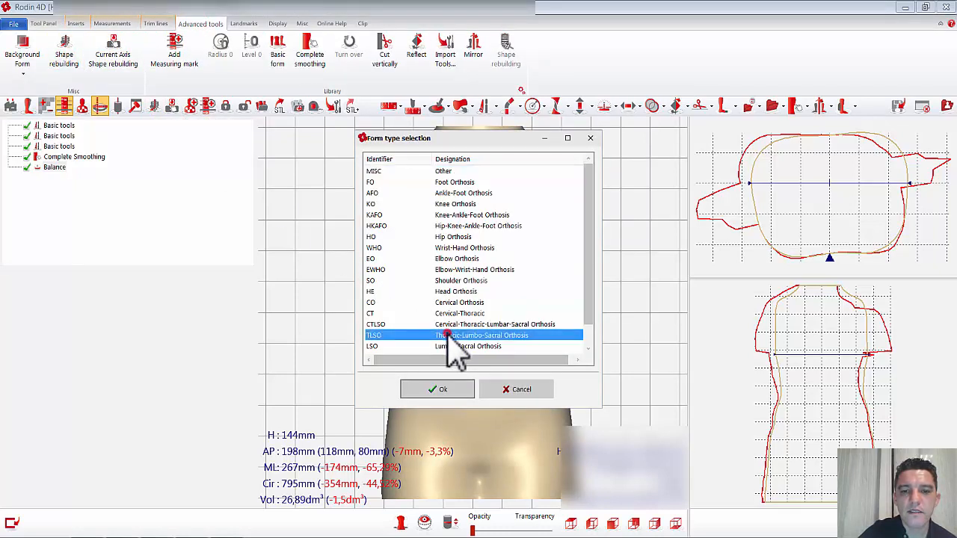
click(443, 390)
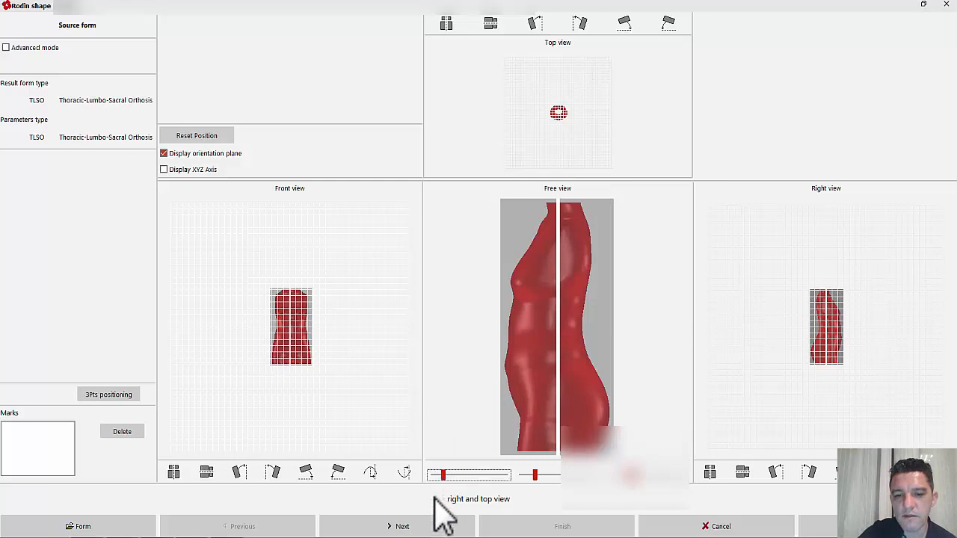
click(434, 528)
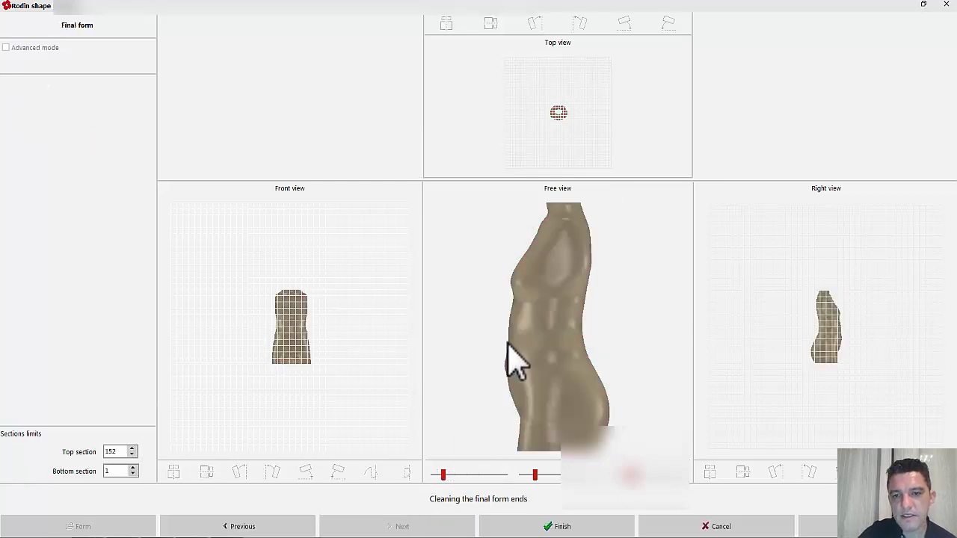
drag(515, 363, 561, 341)
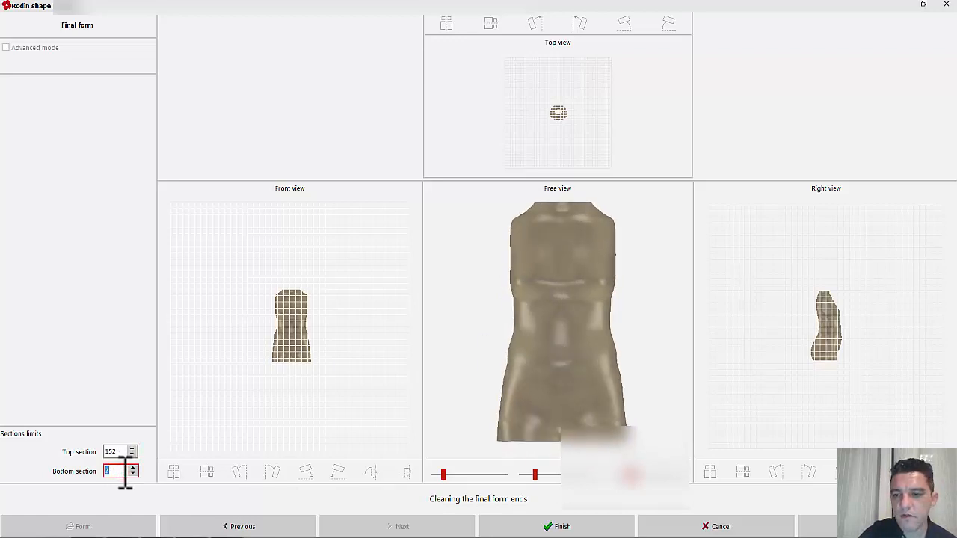
drag(531, 370, 534, 325)
click(563, 527)
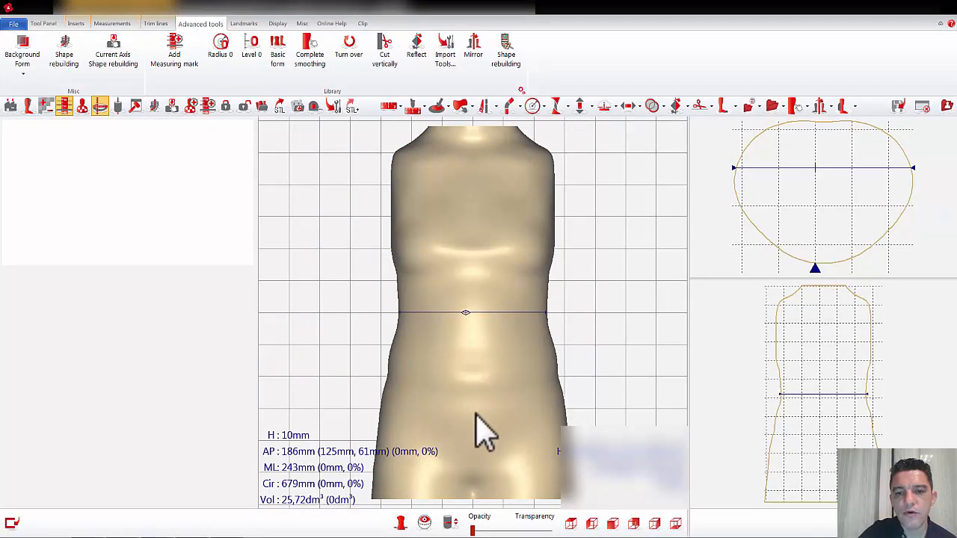
Step: Check the rebuilt torso from the side and the front, and close the form, abandoning the job in progress
drag(569, 300, 516, 303)
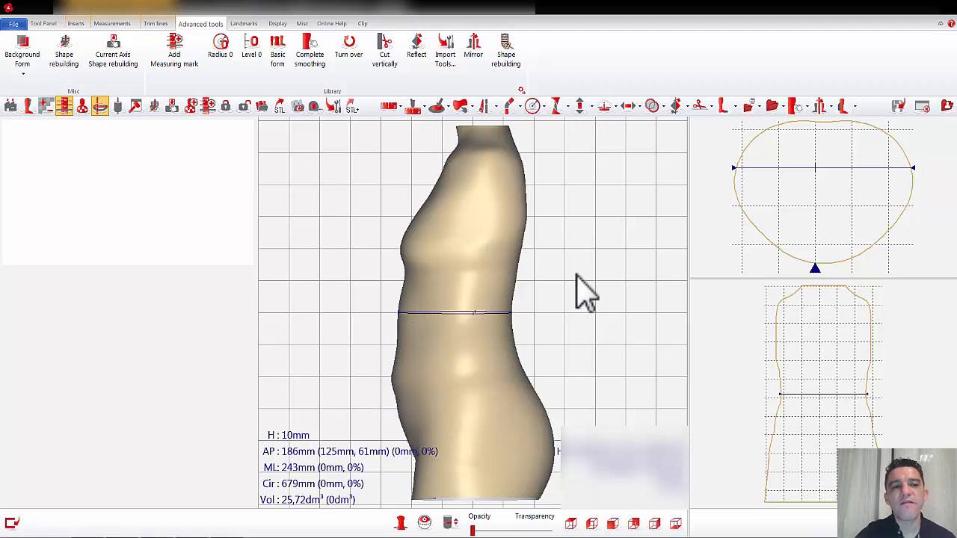
drag(572, 246, 632, 247)
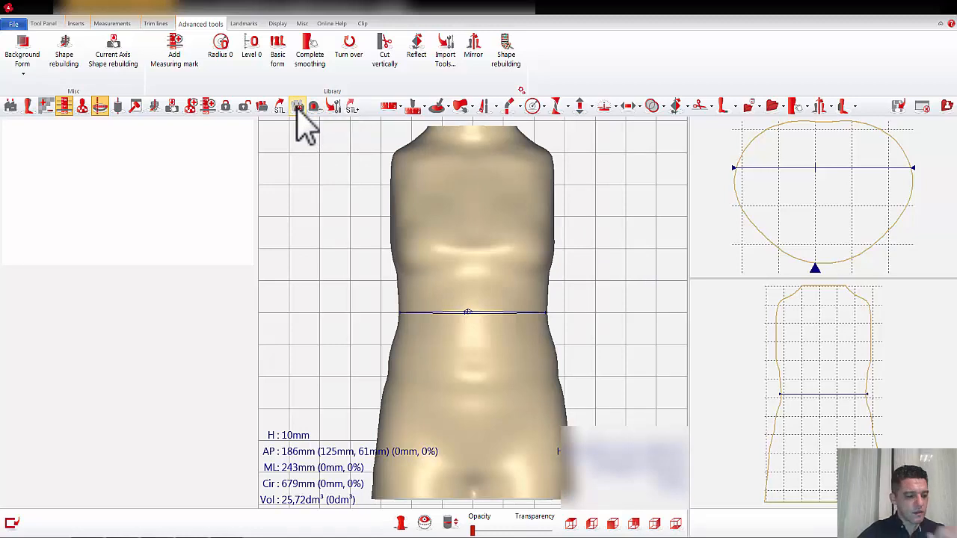
click(922, 107)
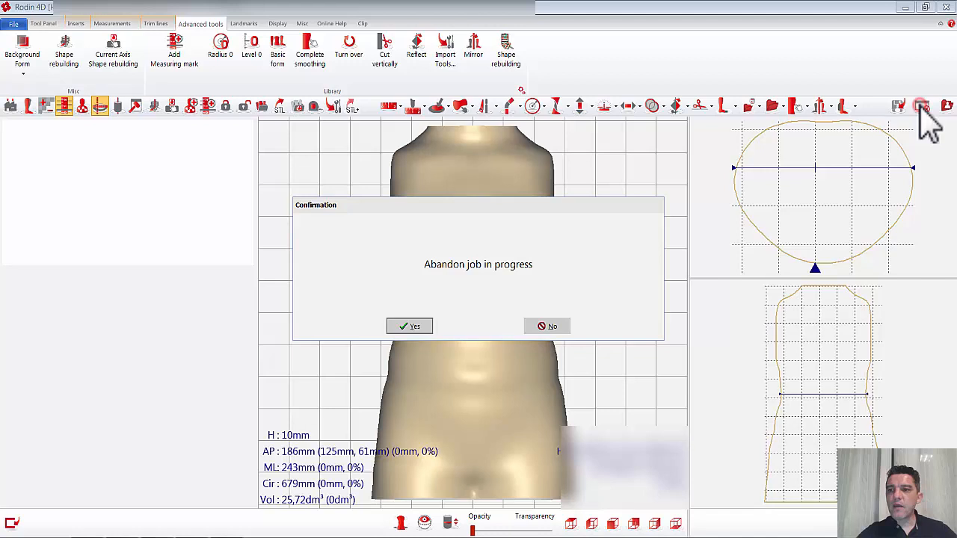
click(415, 326)
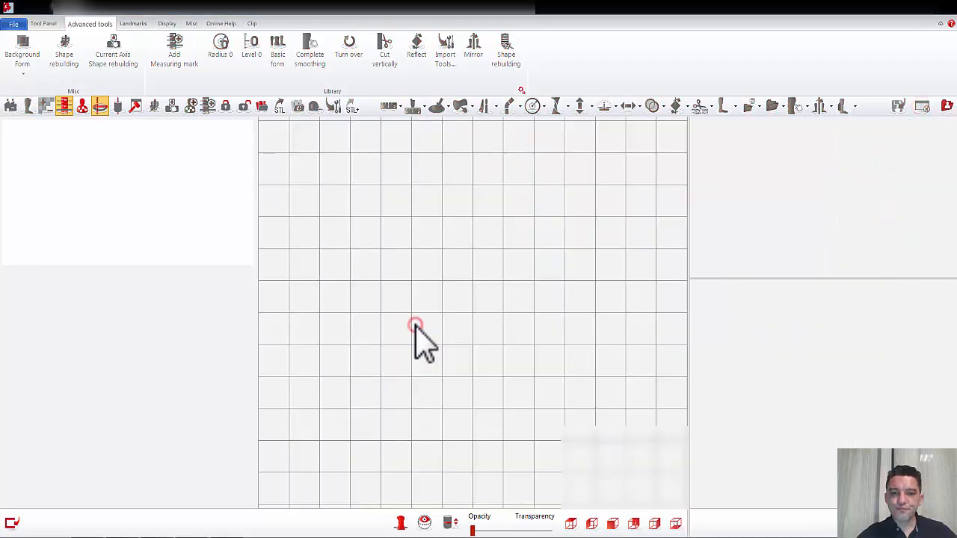
Step: Import the Axis Long.rxb form from the library
click(263, 107)
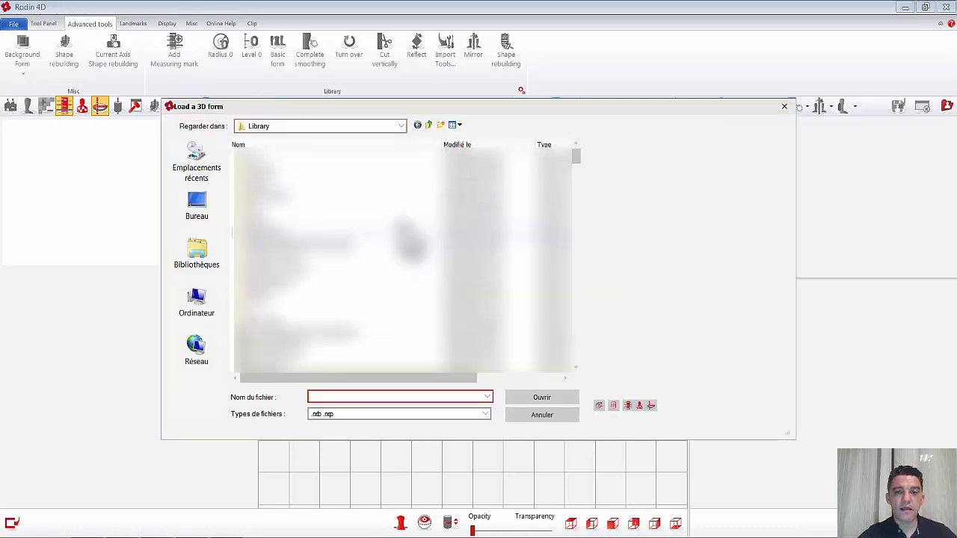
scroll(410, 243, down, 5)
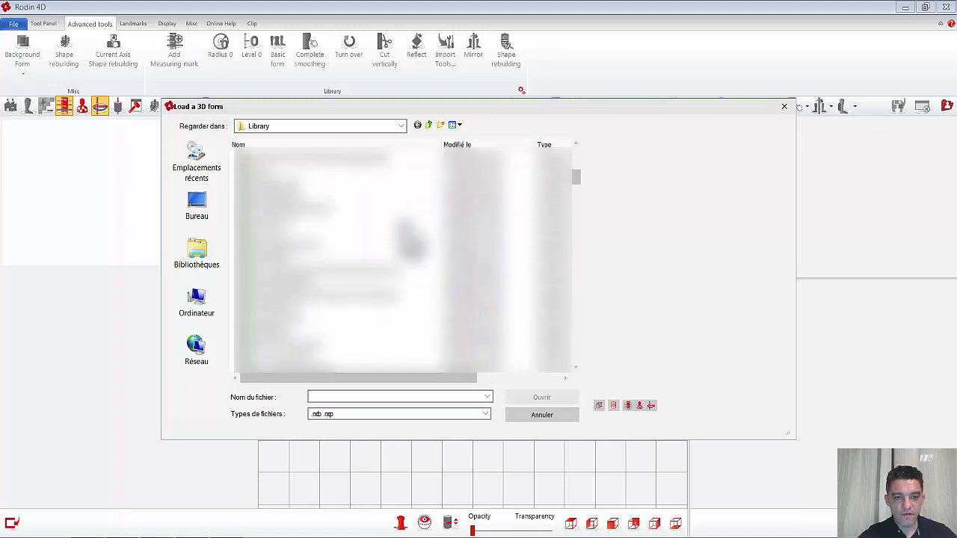
scroll(410, 245, down, 3)
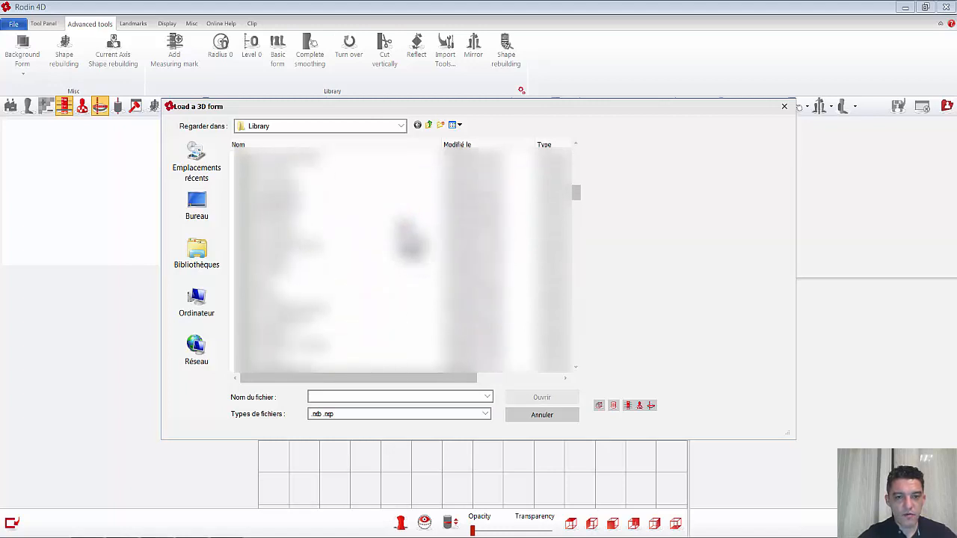
click(261, 258)
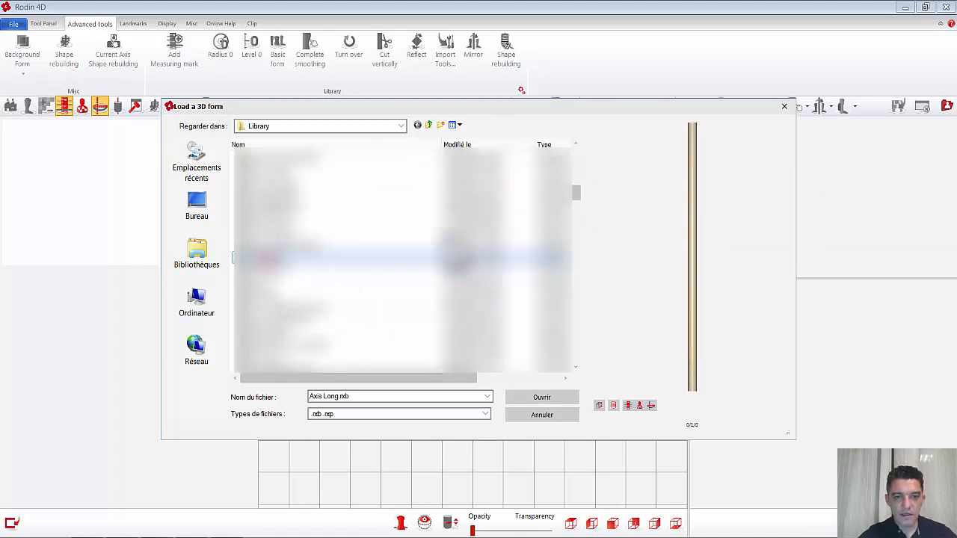
click(561, 397)
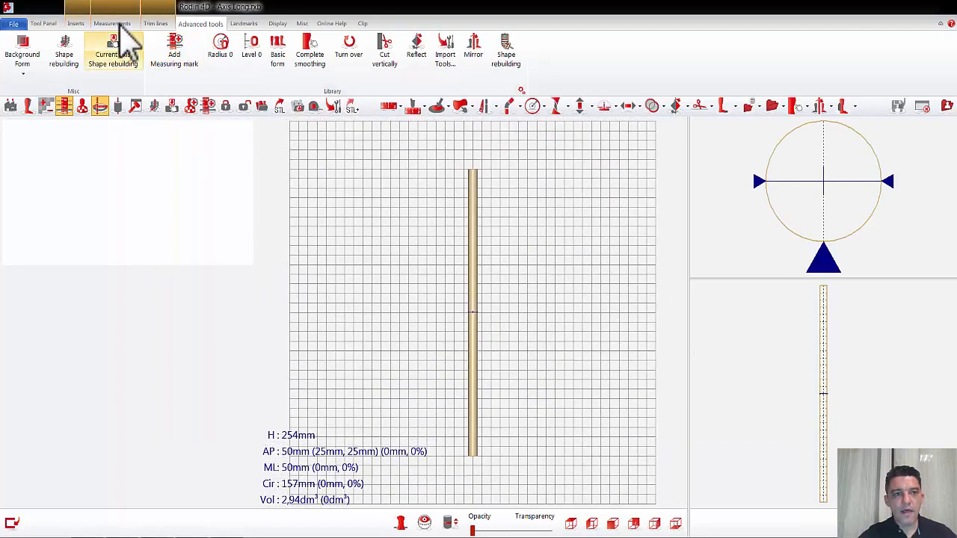
Step: Add an unnamed file insert and load AFO Postive.stl from the desktop through the Standard folder option
click(76, 23)
click(221, 46)
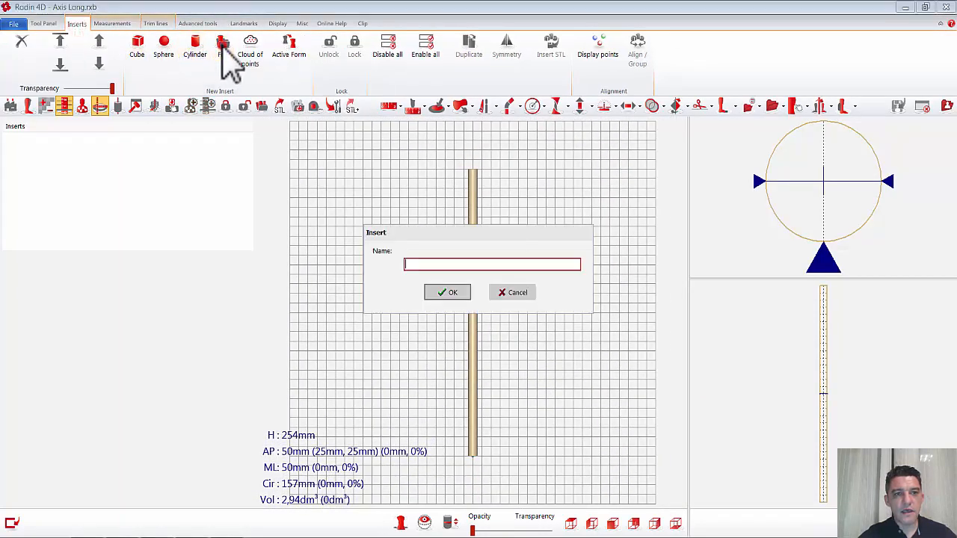
click(451, 292)
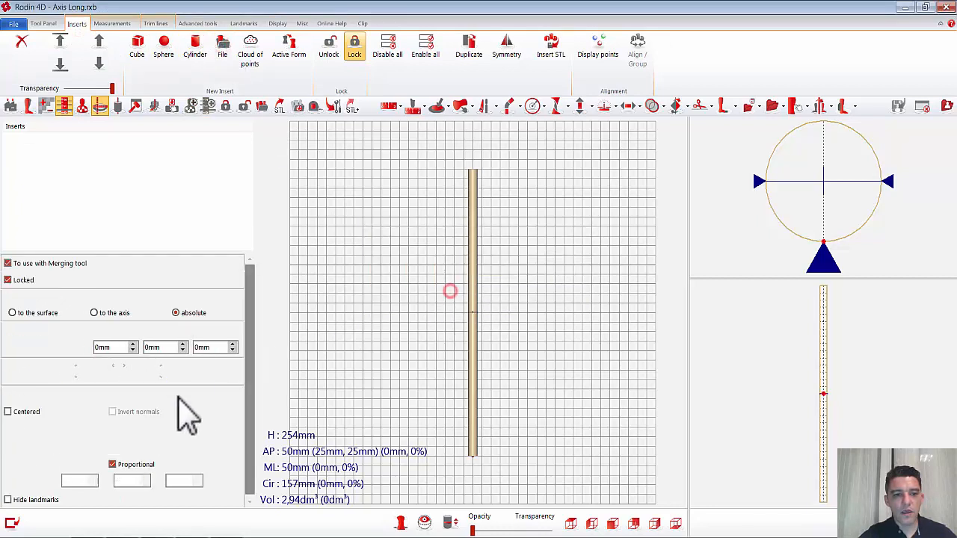
click(138, 446)
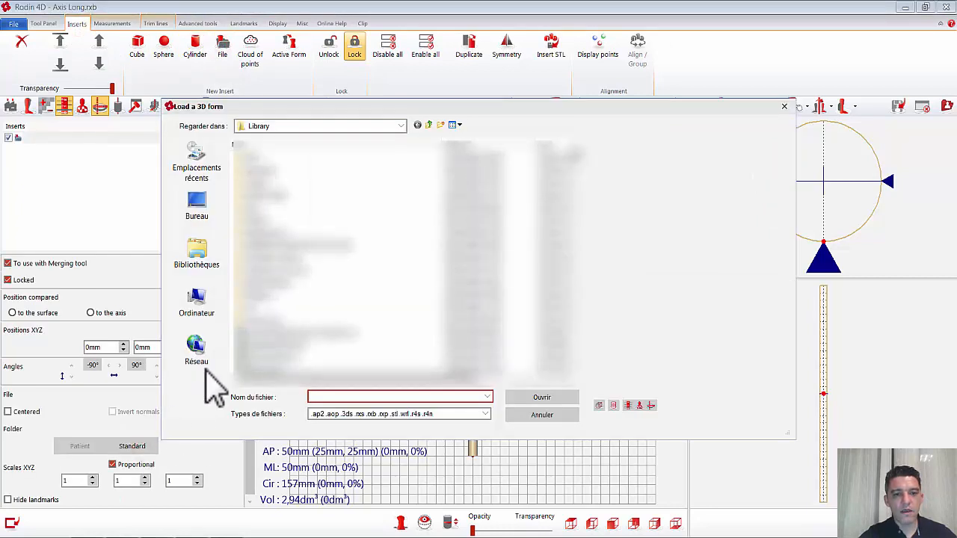
click(198, 208)
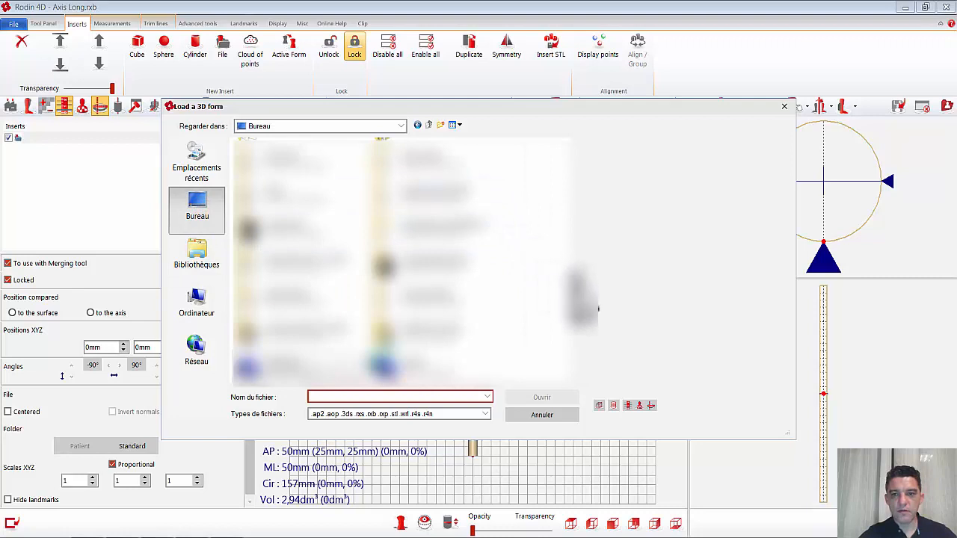
drag(578, 284, 580, 160)
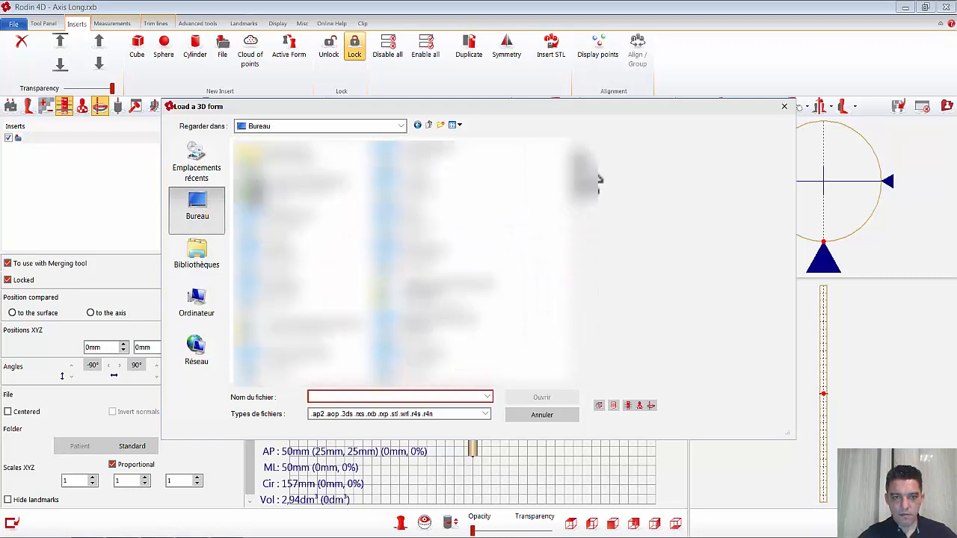
click(296, 219)
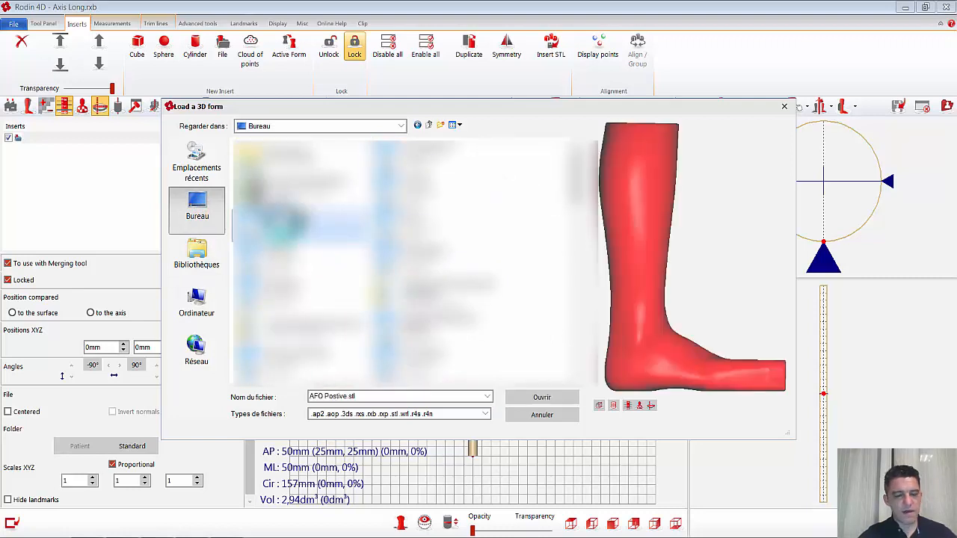
drag(737, 301, 532, 317)
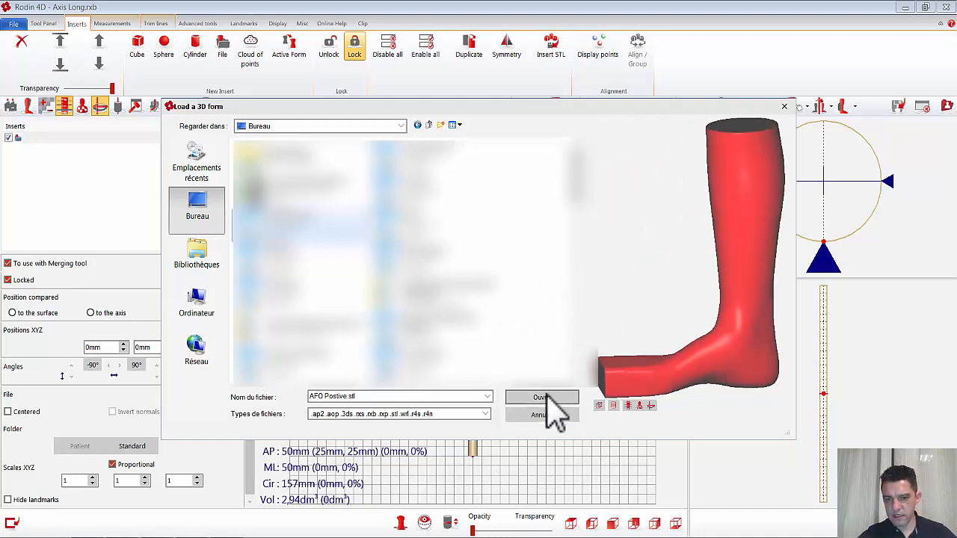
click(547, 396)
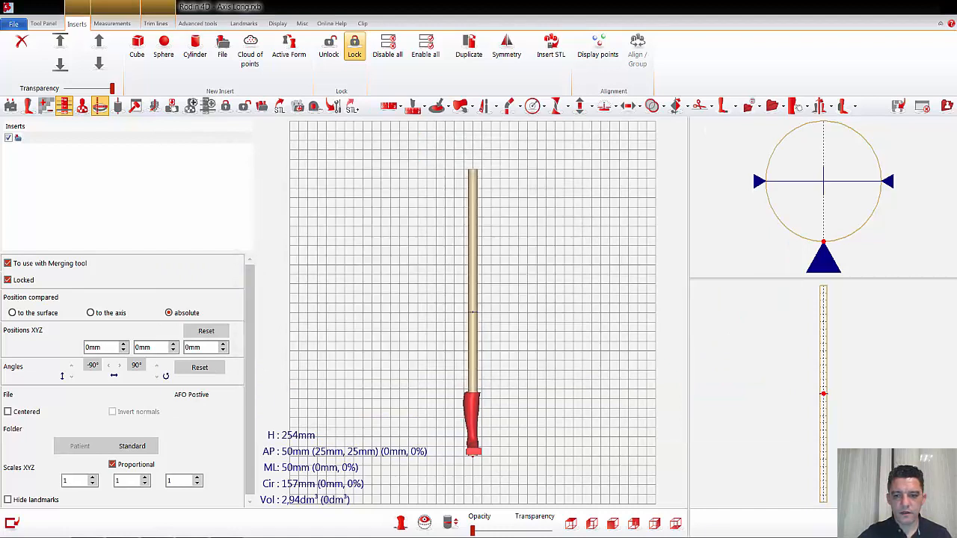
Step: Raise the AFO insert along the long axis to a Z position of 770 mm and make it semi-transparent
click(654, 523)
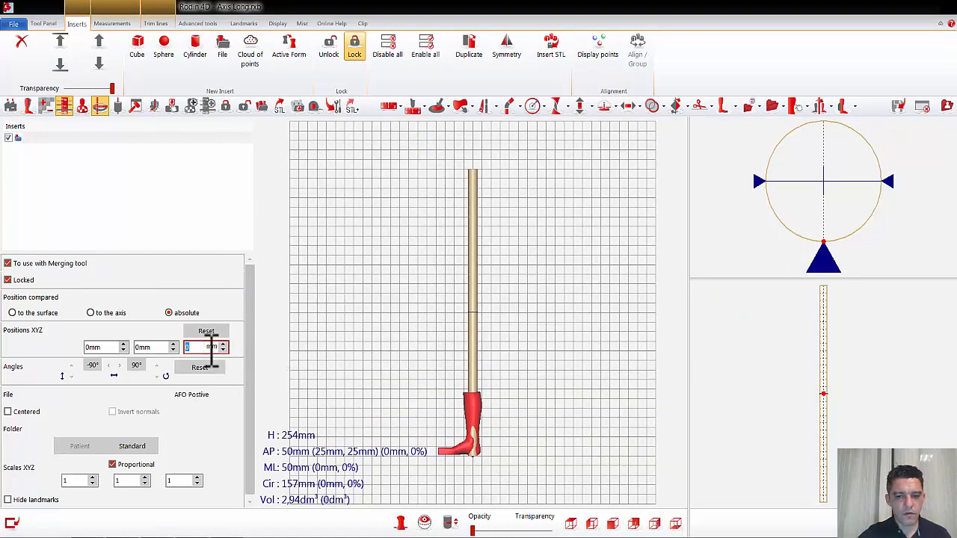
scroll(212, 350, up, 7)
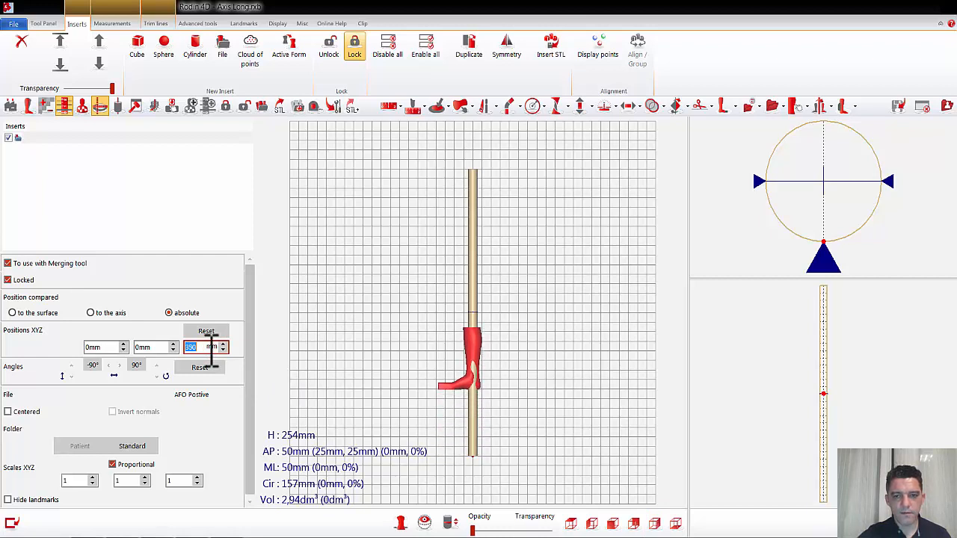
scroll(213, 350, up, 7)
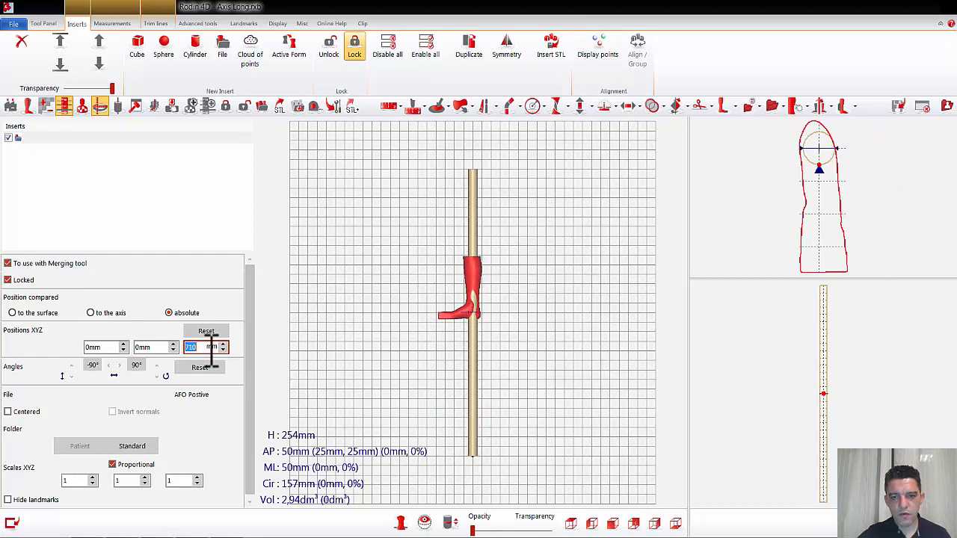
scroll(212, 350, up, 2)
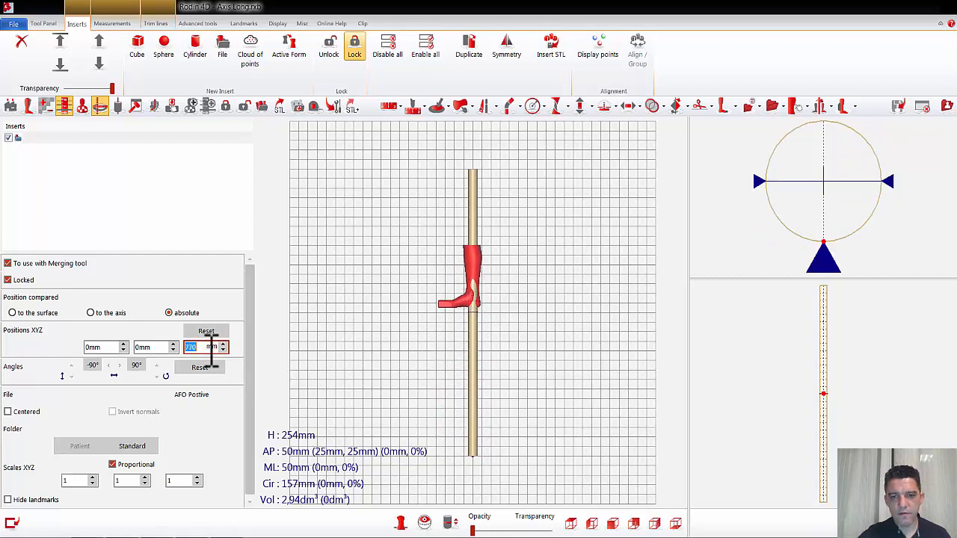
click(113, 88)
drag(115, 96, 95, 98)
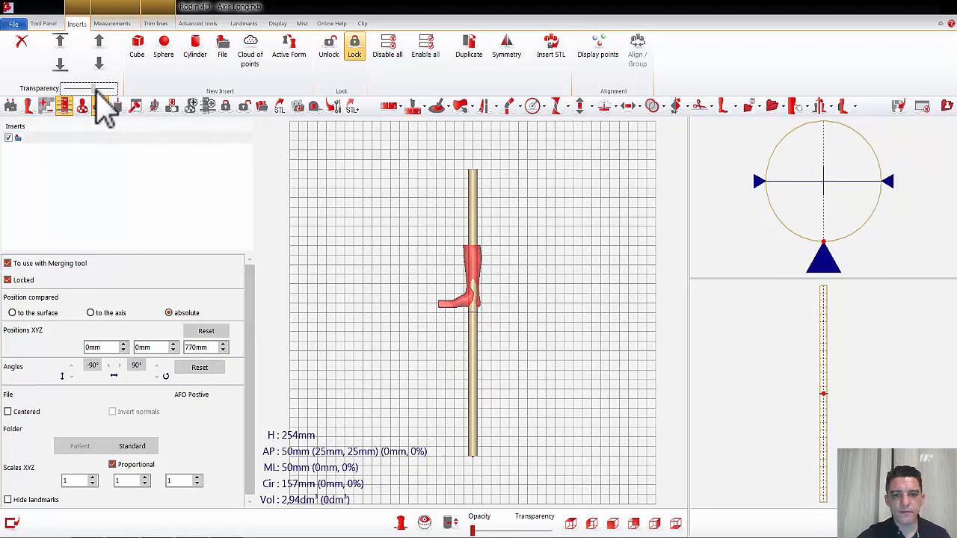
Step: Thin the whole long axis using the Radius tool in All mode with an amplitude of -17 mm, and validate
click(533, 106)
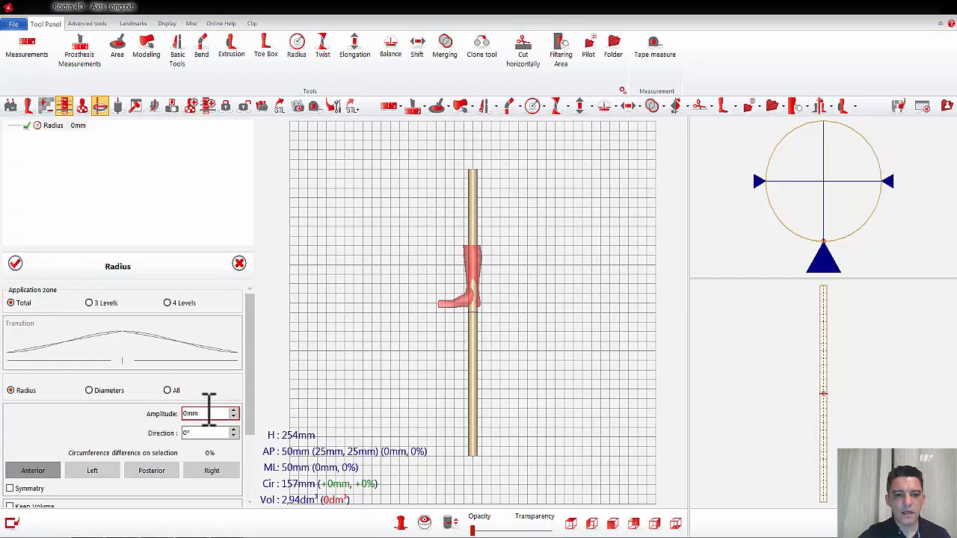
click(171, 391)
click(209, 414)
scroll(209, 413, down, 10)
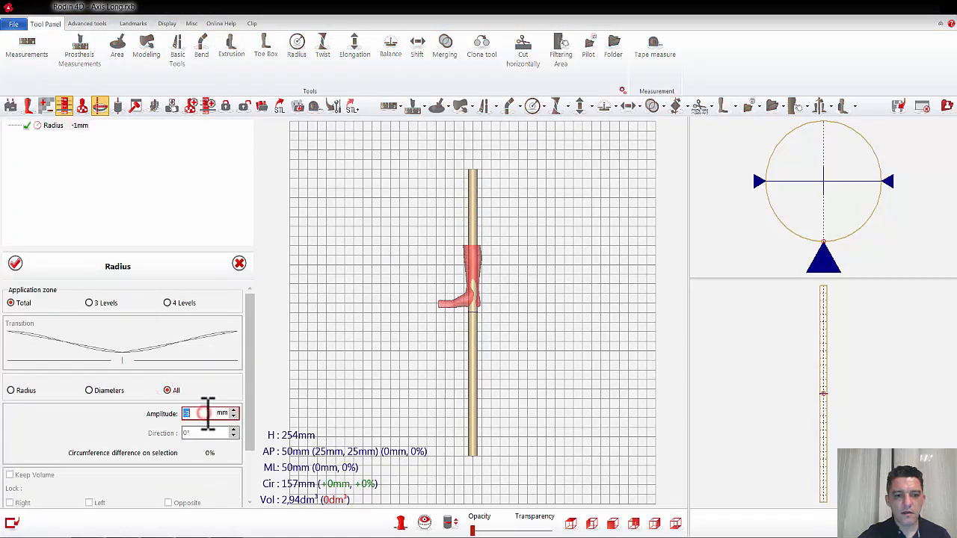
scroll(208, 413, down, 6)
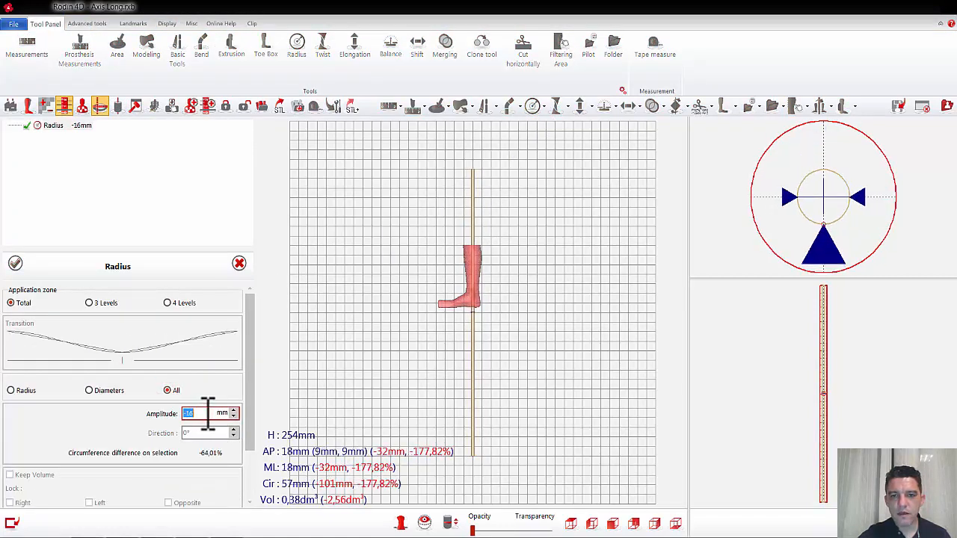
click(16, 263)
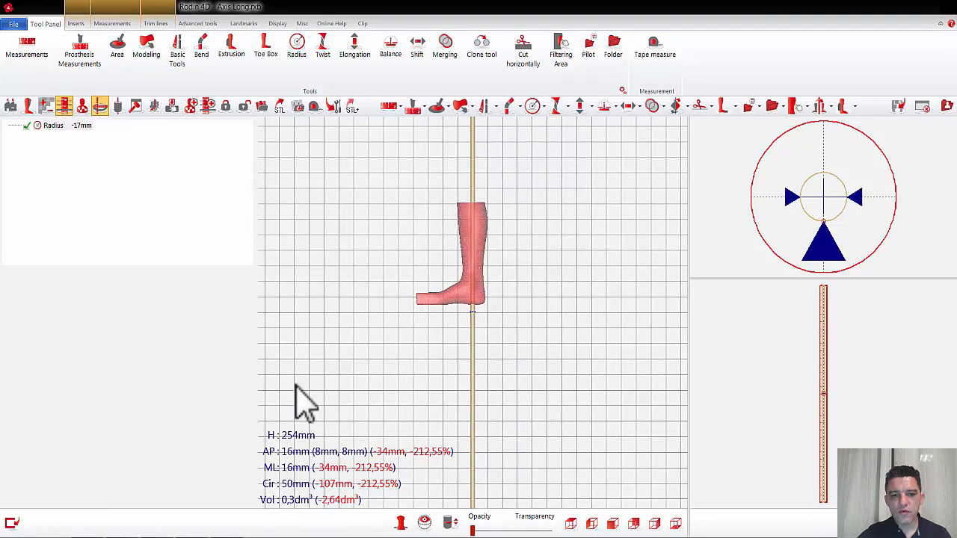
Step: Hide the Form information in the 3D view
click(276, 24)
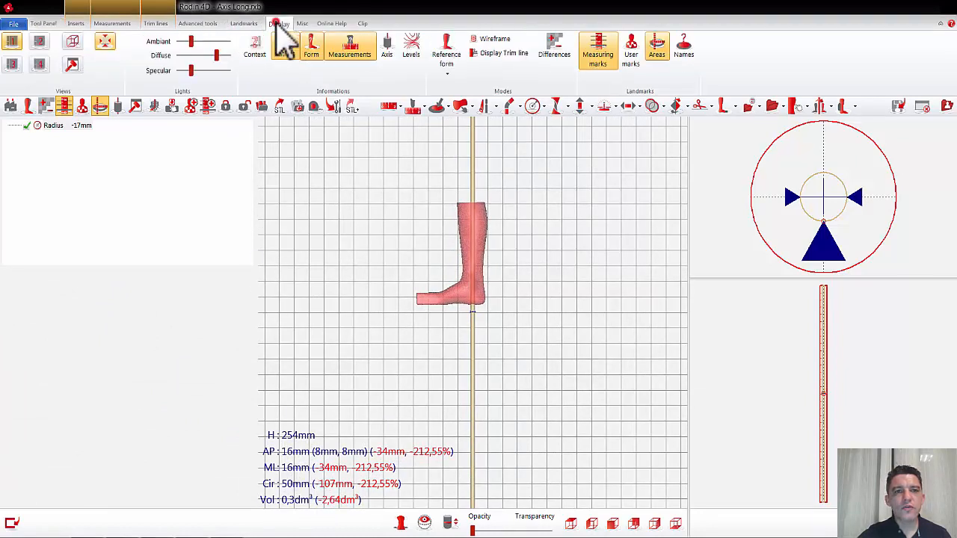
click(316, 56)
scroll(486, 177, up, 4)
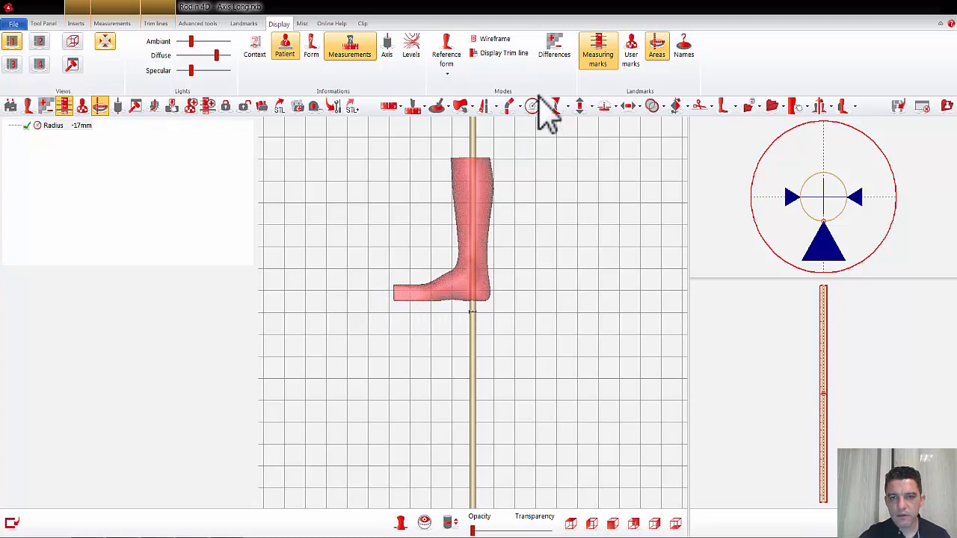
Step: Bend the axis antero-posteriorly by 69° between two levels from just above the ankle to the sole, with direction Bottom, and validate
click(511, 111)
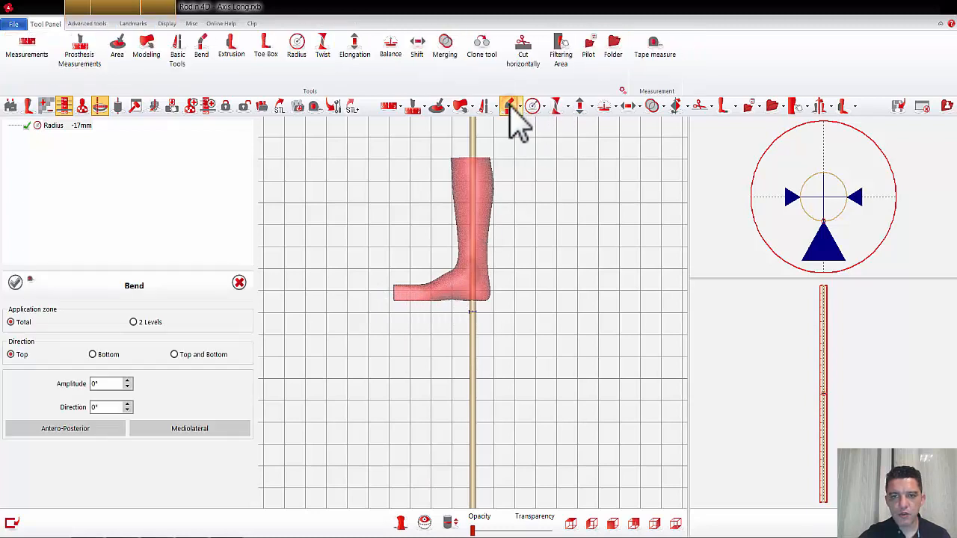
click(133, 322)
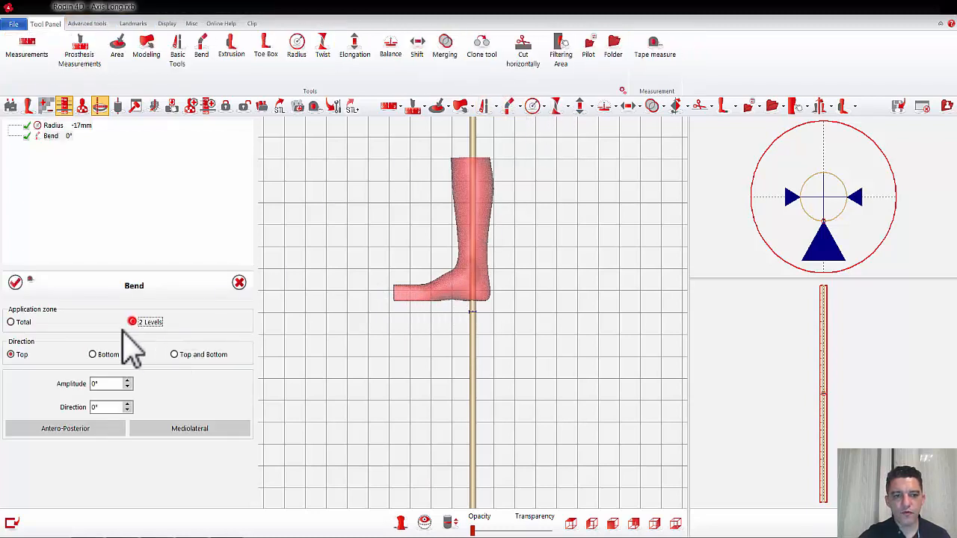
click(92, 354)
click(95, 429)
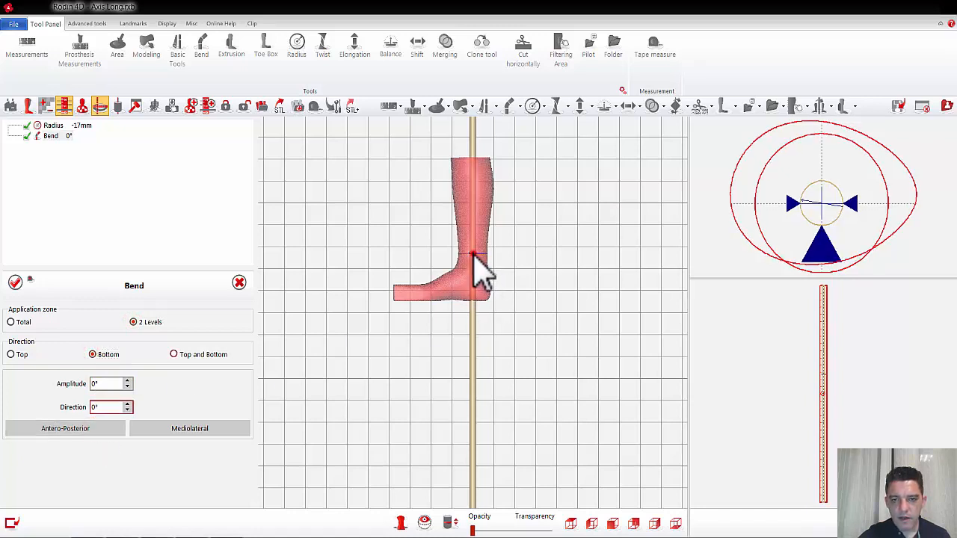
click(473, 299)
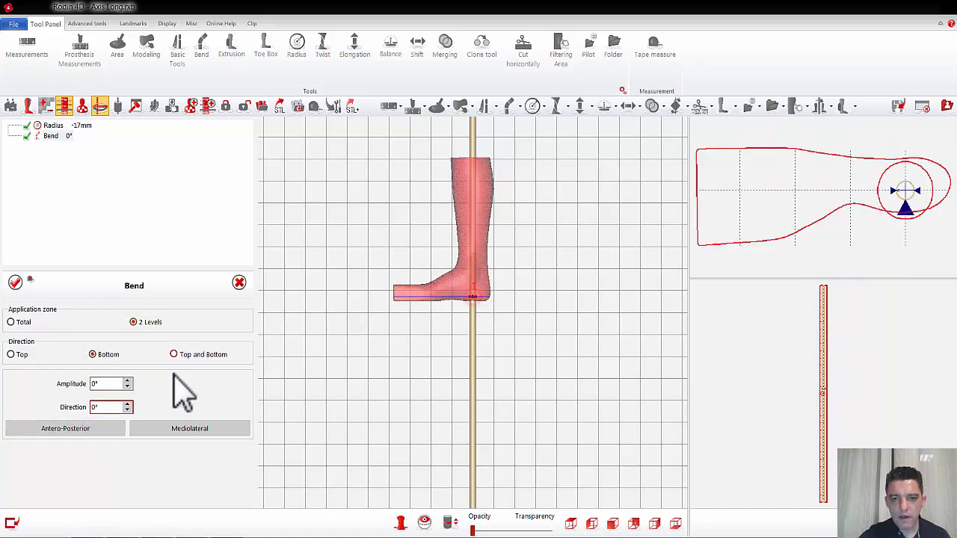
text(20)
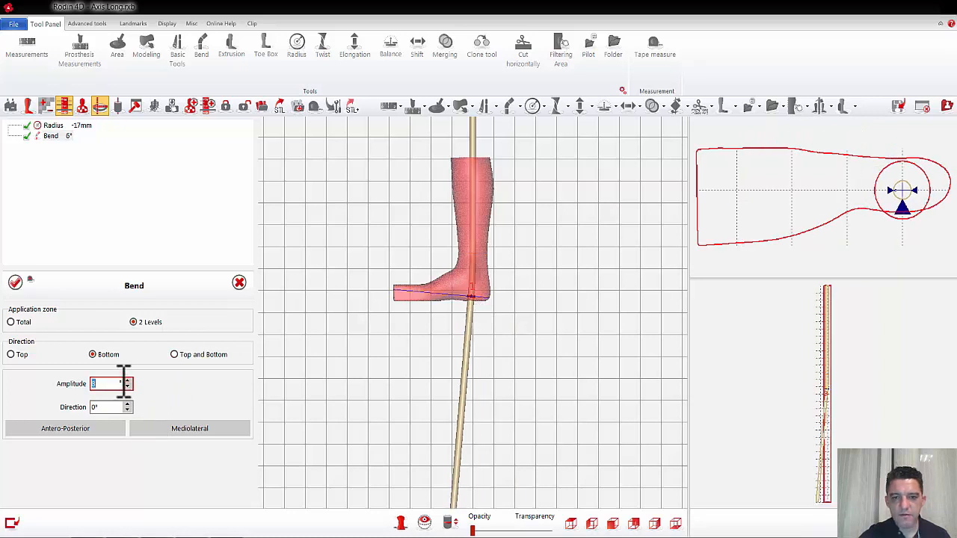
scroll(124, 382, up, 20)
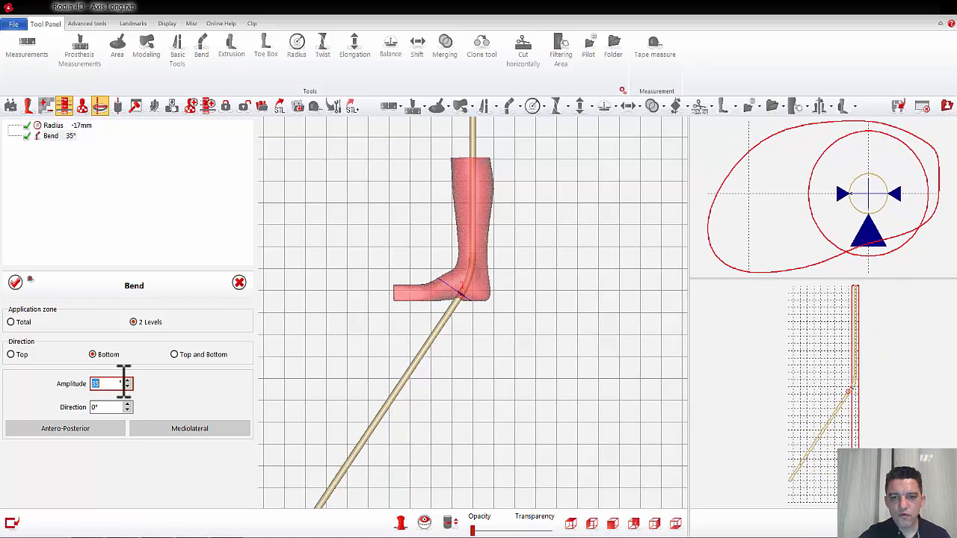
scroll(124, 383, up, 20)
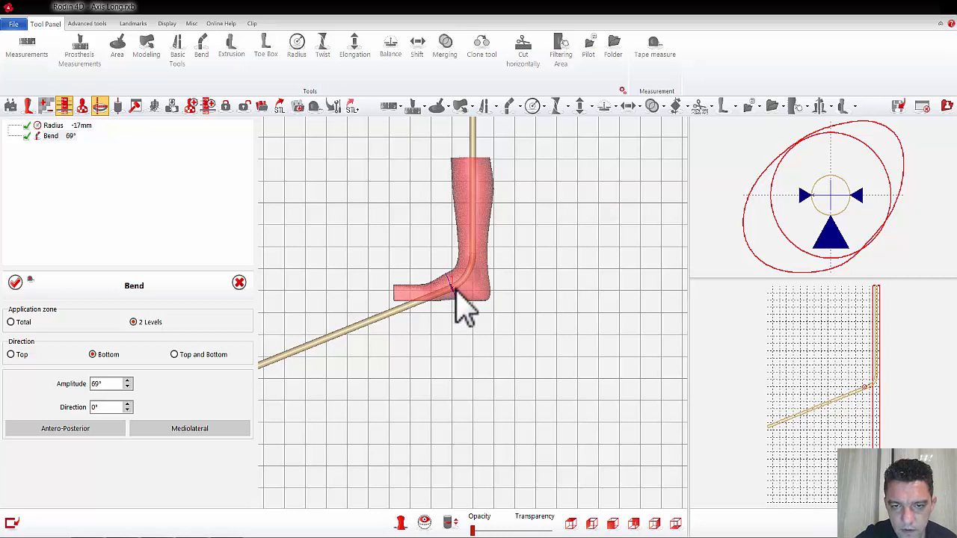
drag(451, 289, 35, 305)
click(16, 283)
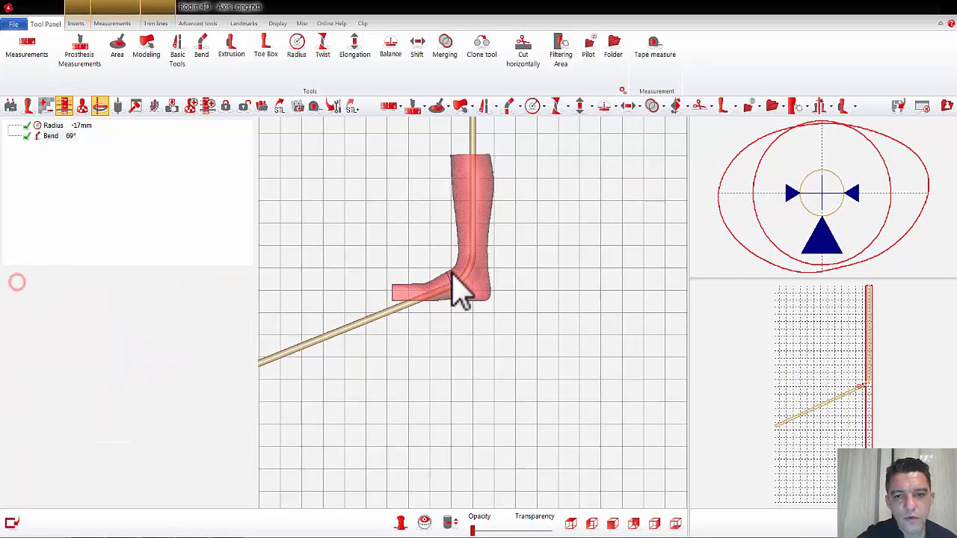
Step: Add a two-level antero-posterior bend of 20° with direction Bottom across the midfoot, adjust its upper level, check the front view, and validate
scroll(460, 291, up, 5)
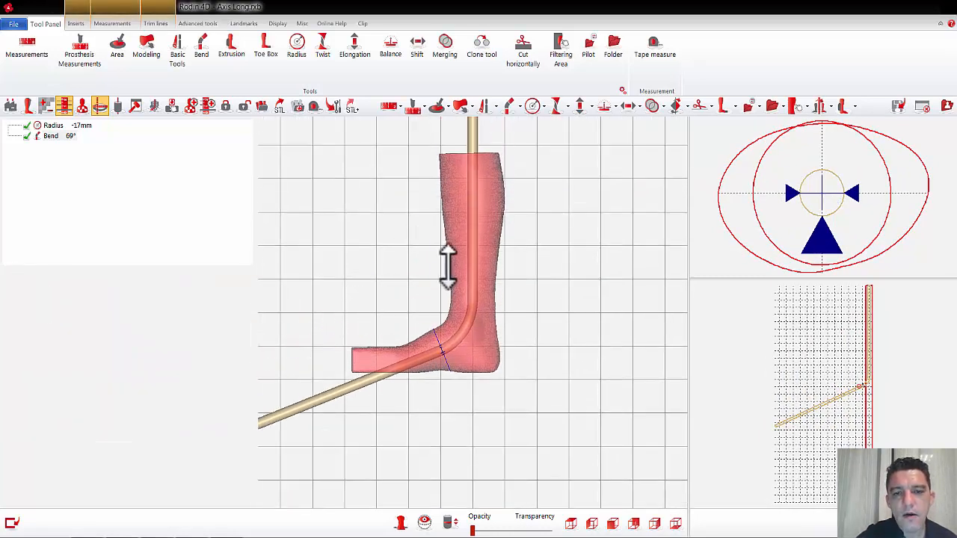
drag(447, 267, 447, 292)
click(509, 106)
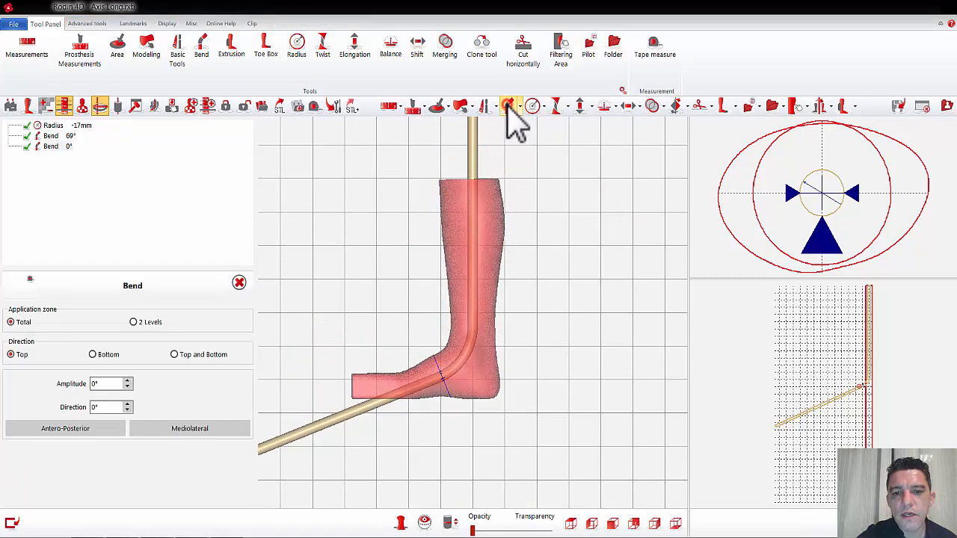
click(133, 322)
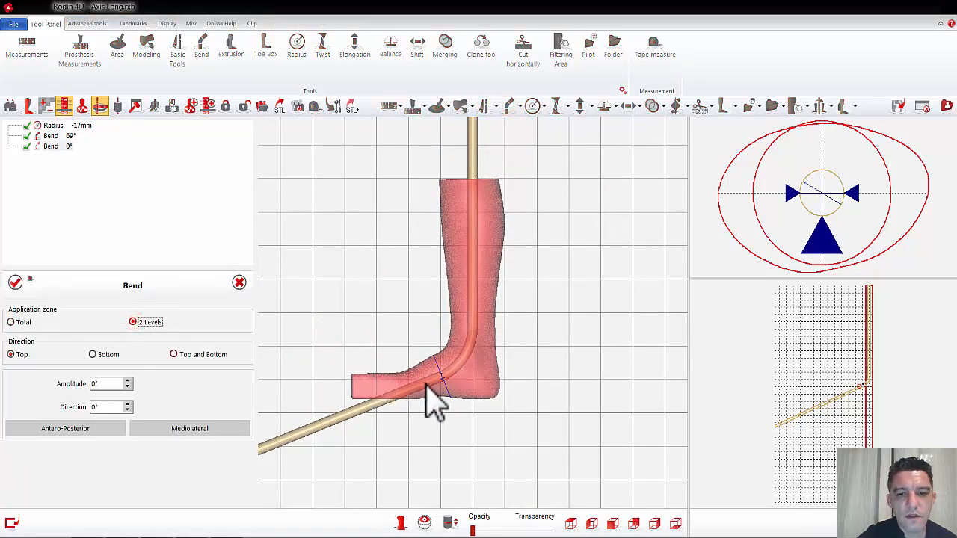
click(430, 382)
click(408, 387)
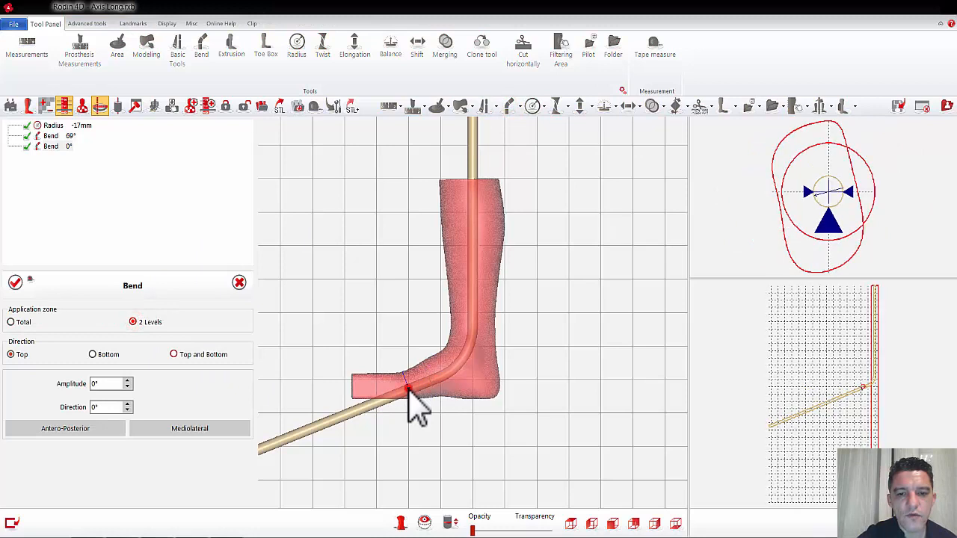
click(123, 431)
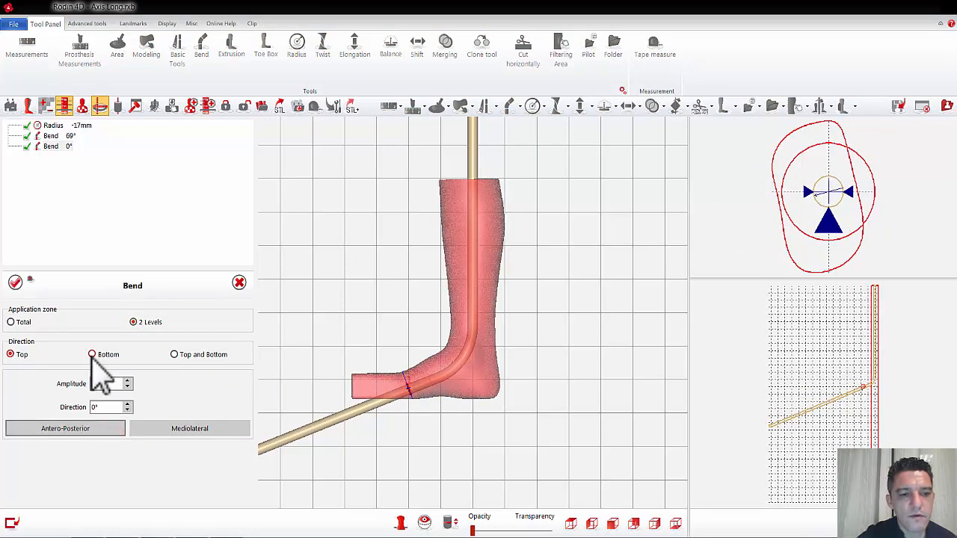
scroll(112, 382, up, 17)
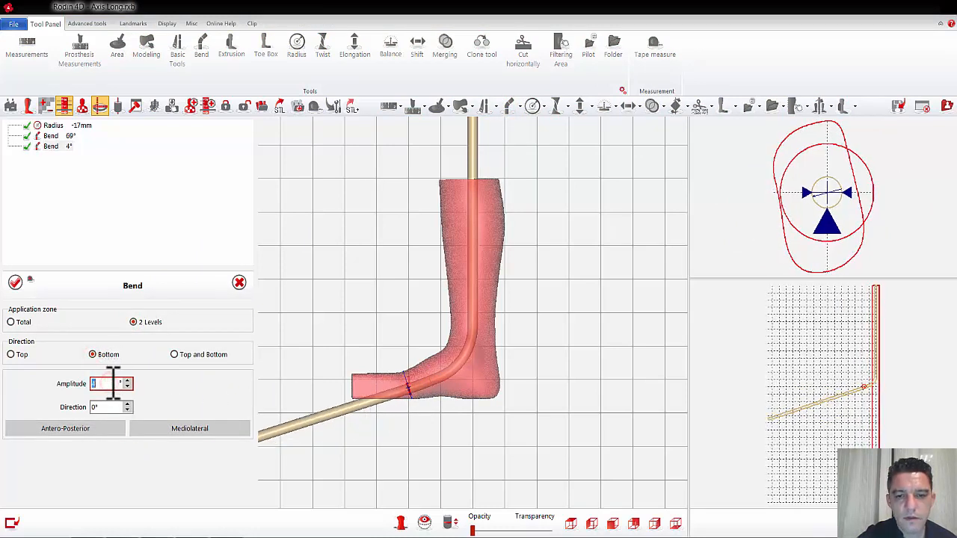
scroll(113, 383, up, 3)
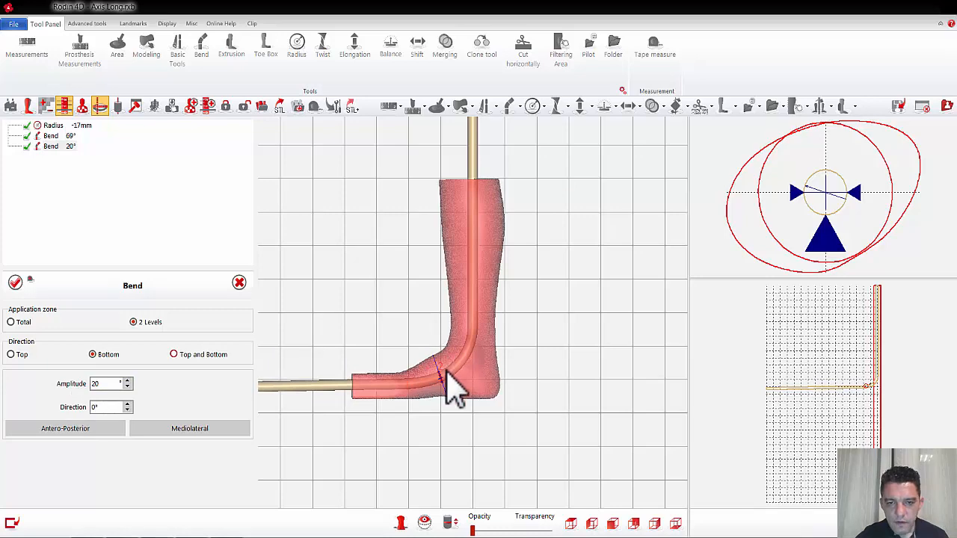
mouse_move(461, 367)
mouse_down()
mouse_move(472, 324)
mouse_move(466, 347)
mouse_move(421, 374)
mouse_move(463, 352)
mouse_move(436, 378)
mouse_move(467, 360)
mouse_up()
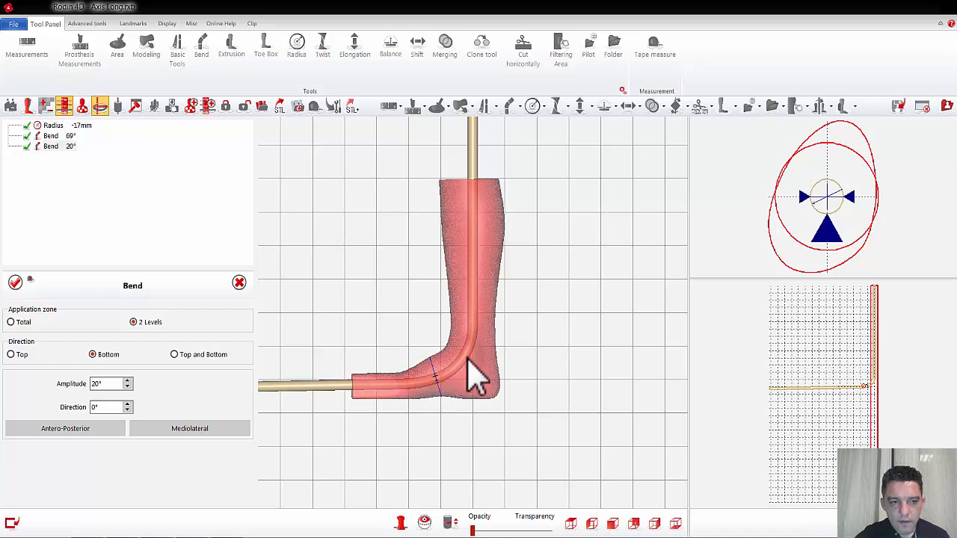
click(613, 526)
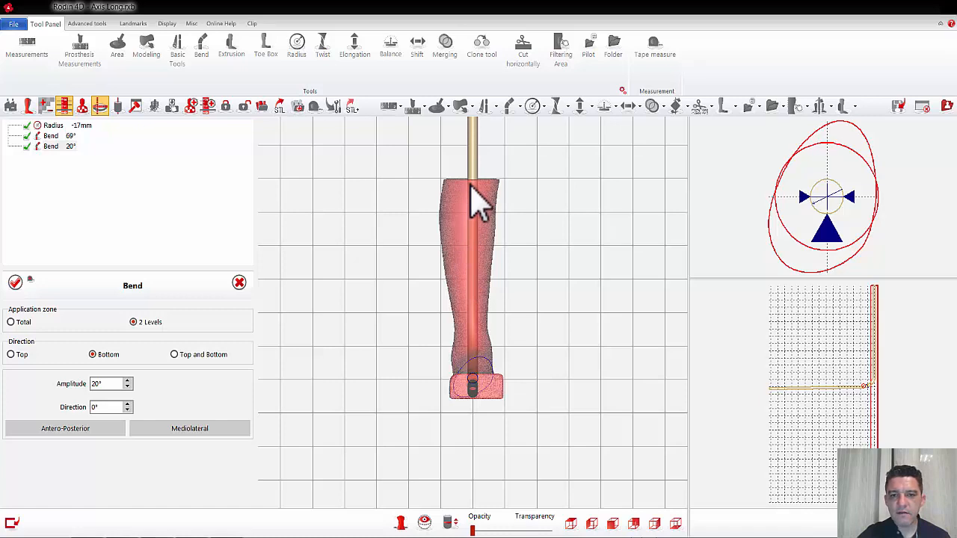
click(15, 281)
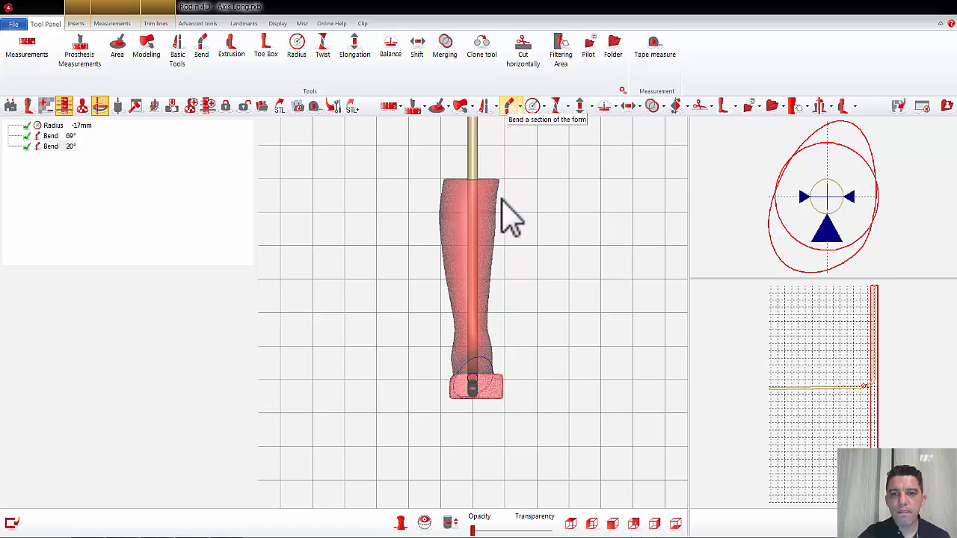
Step: Bend the axis mediolaterally by -4° between two lower-leg levels with direction Top, lower the first level to the ankle, and validate
click(460, 105)
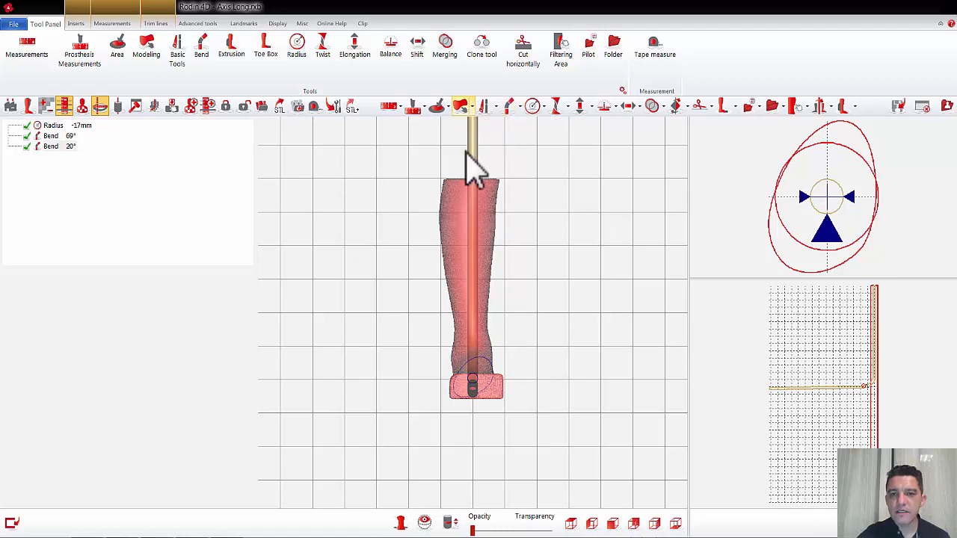
click(509, 106)
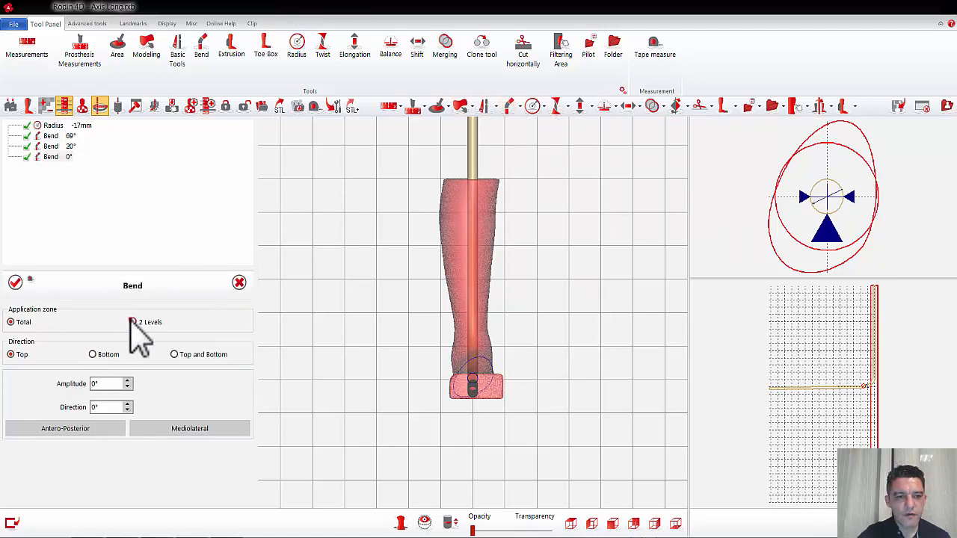
click(133, 322)
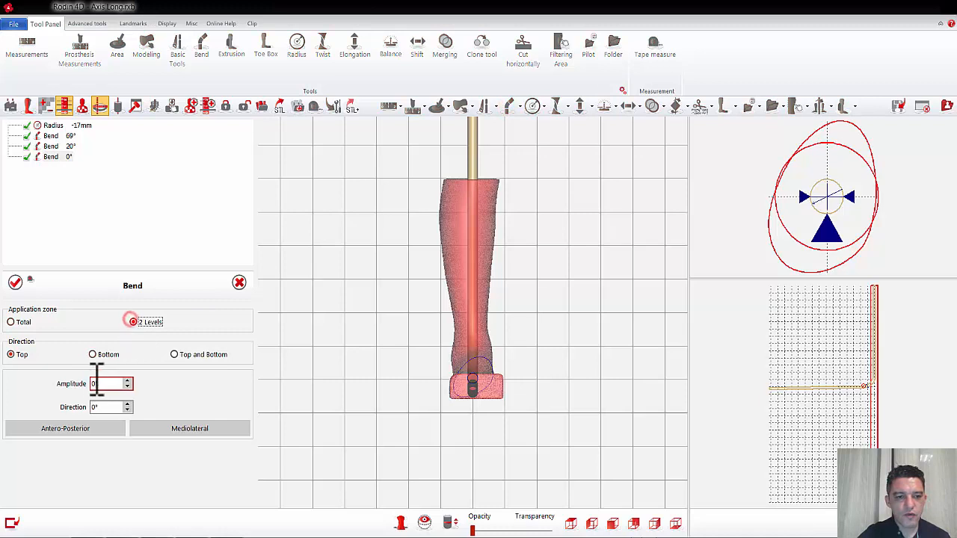
click(473, 320)
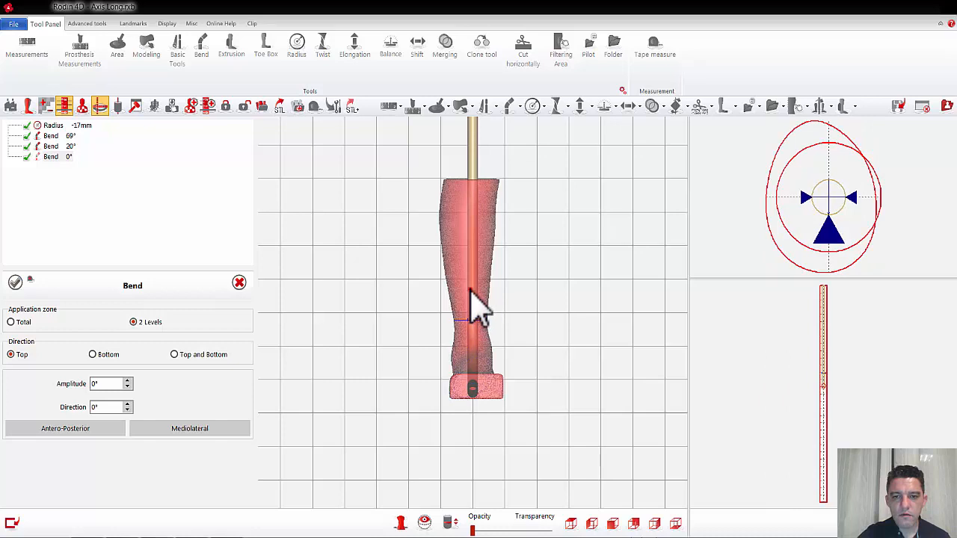
click(174, 432)
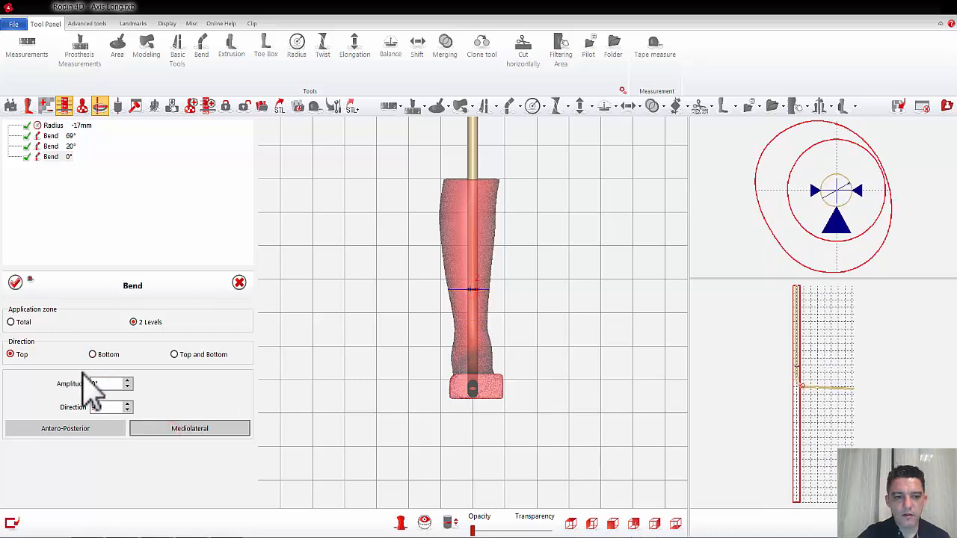
scroll(110, 389, up, 2)
scroll(109, 388, down, 5)
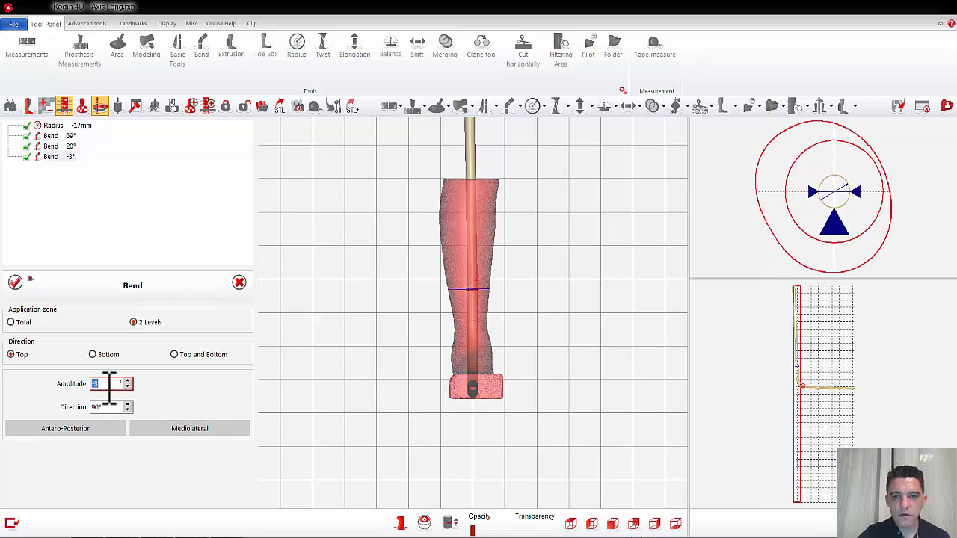
scroll(110, 383, down, 1)
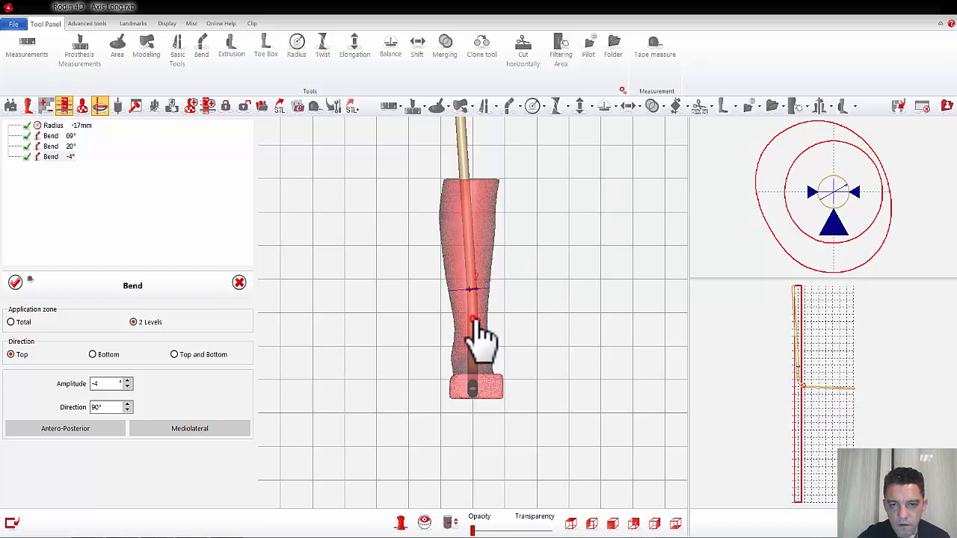
drag(473, 322, 472, 339)
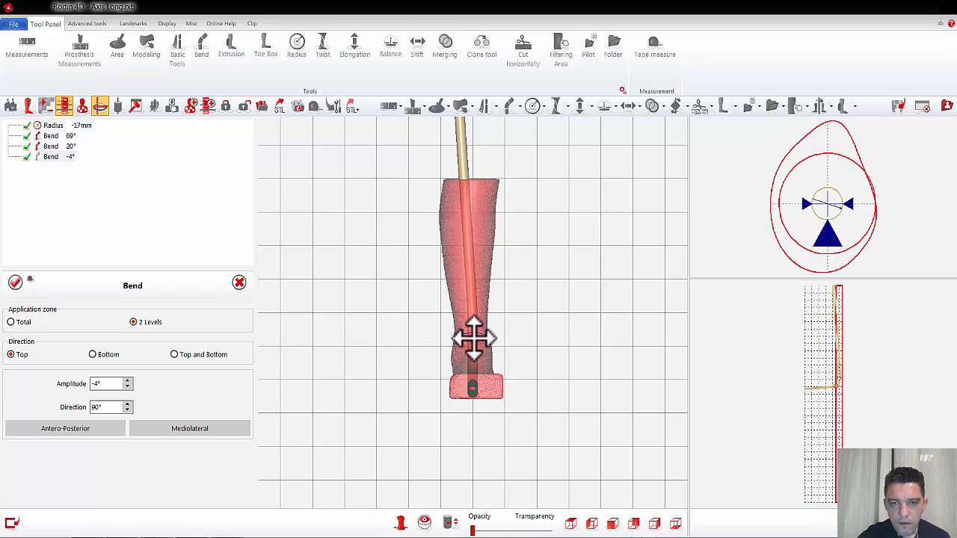
click(13, 282)
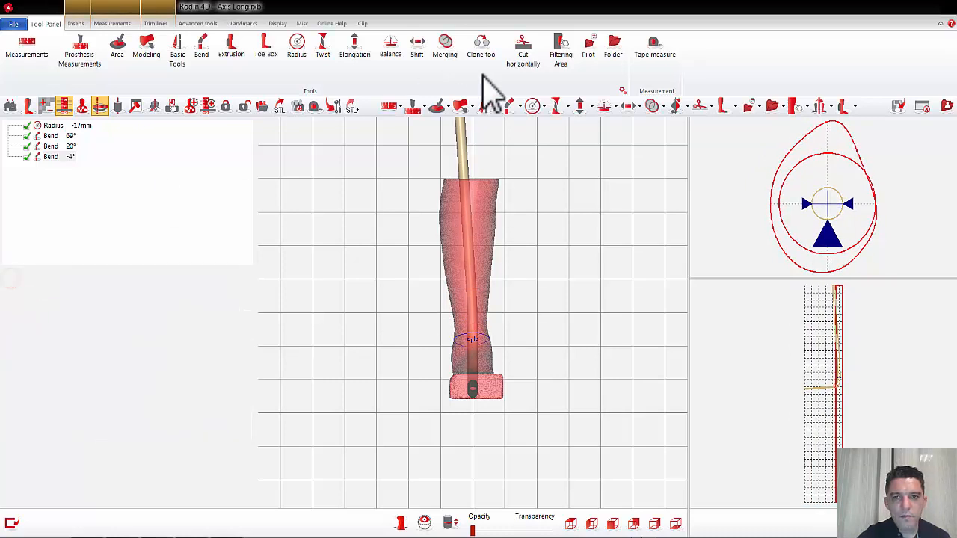
Step: Add a two-level mediolateral bend of 4° with direction Top in the upper calf, lower its first level, check from above, and validate
click(508, 106)
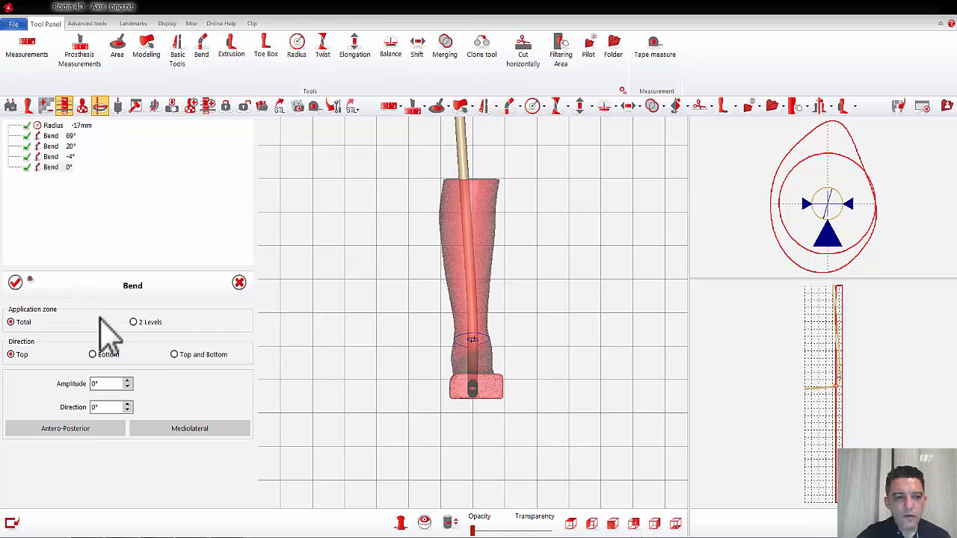
click(133, 323)
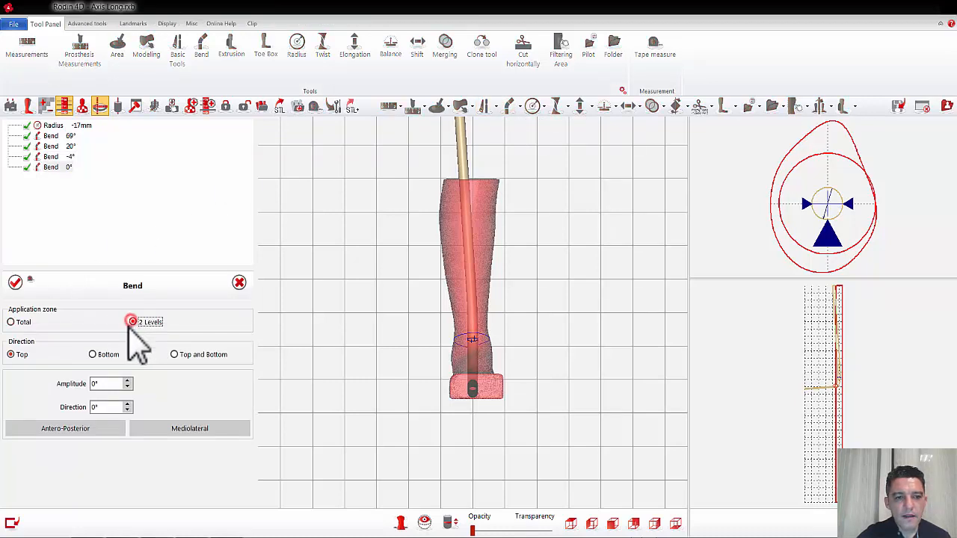
click(169, 429)
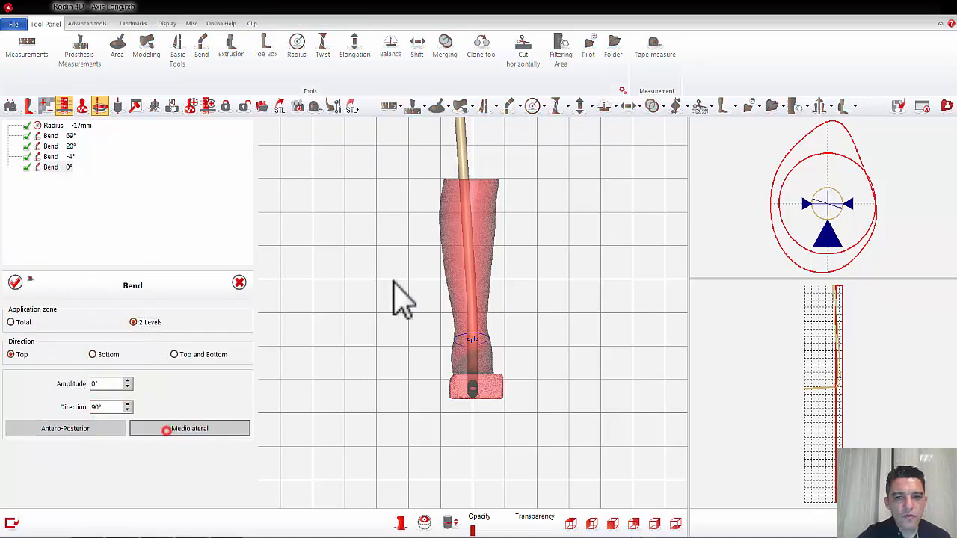
click(469, 246)
click(467, 219)
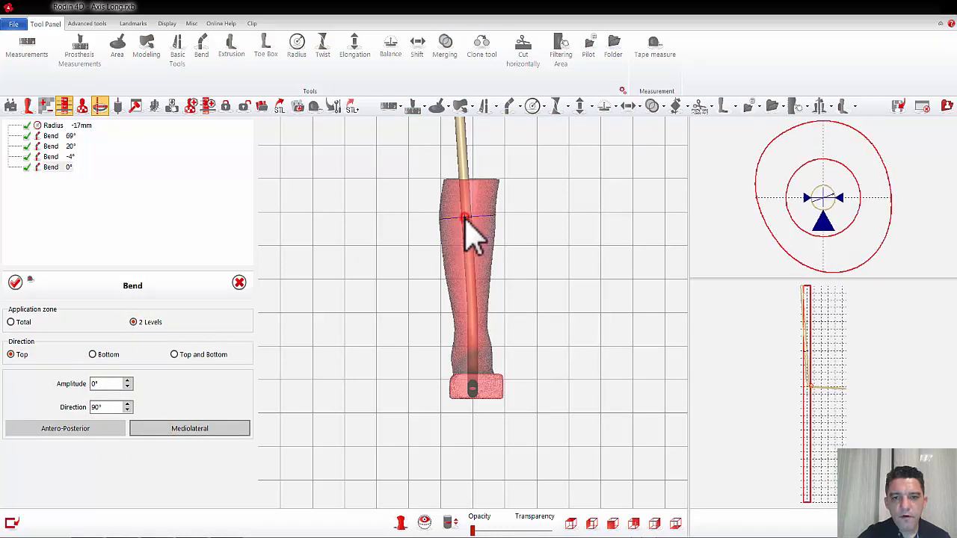
double_click(113, 384)
text(4)
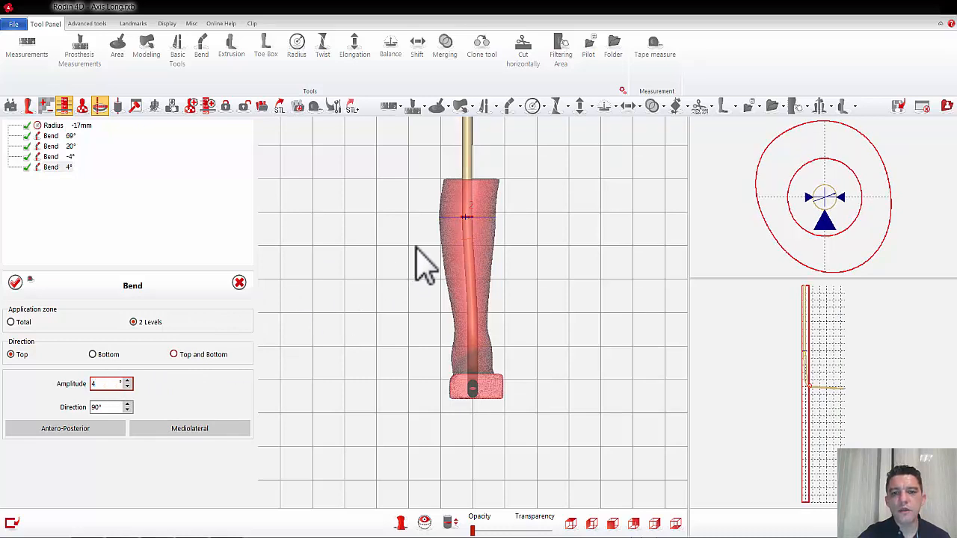
click(469, 241)
drag(469, 241, 471, 258)
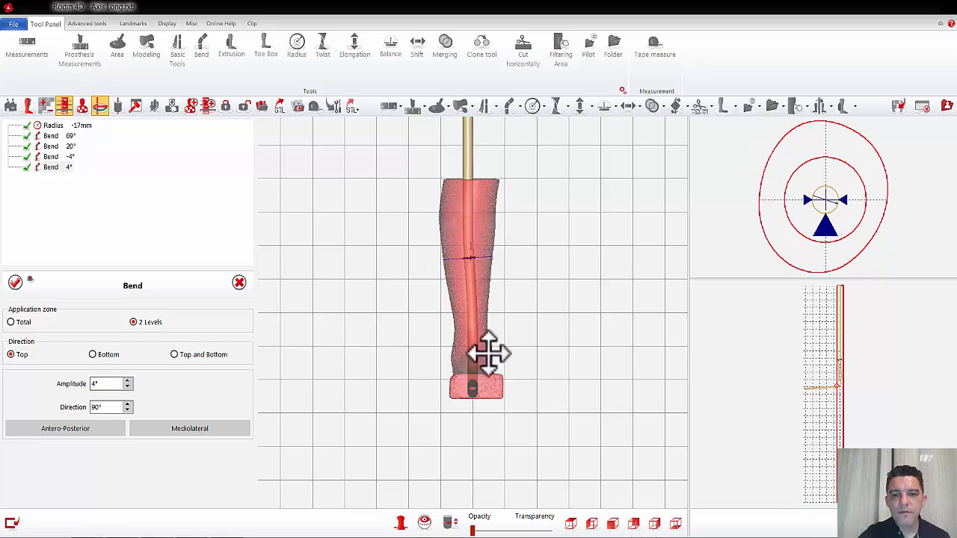
click(571, 523)
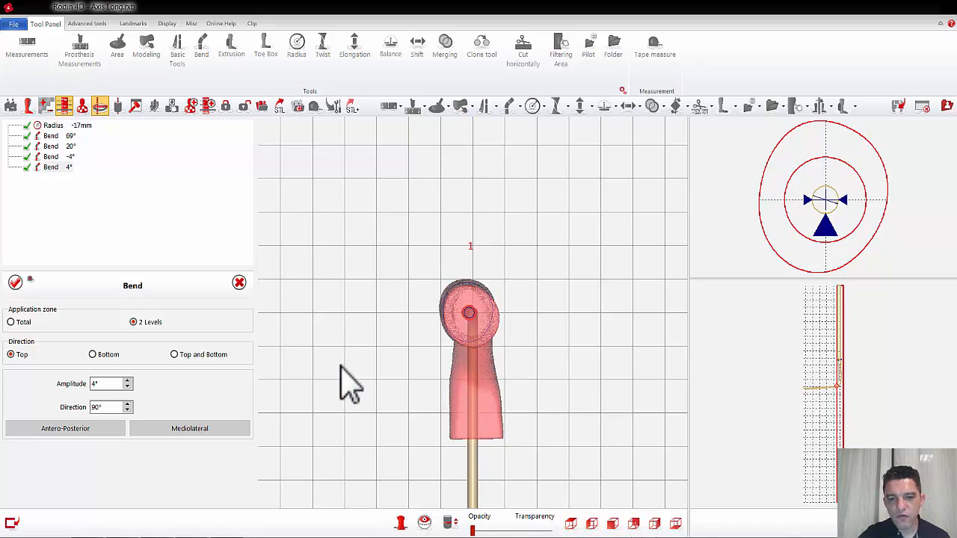
click(15, 282)
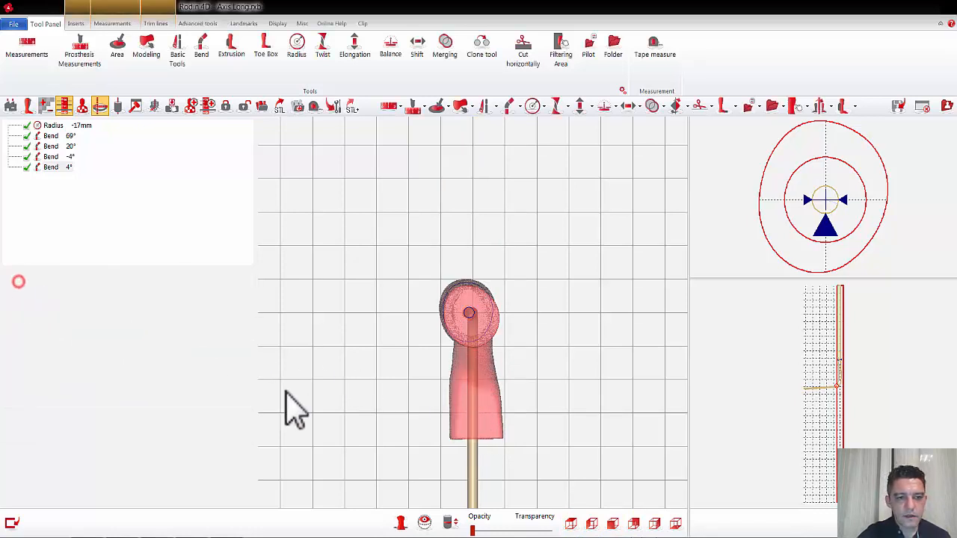
Step: Bend the axis mediolaterally by 3° between two levels at the ankle and instep with direction Bottom, and validate
click(654, 524)
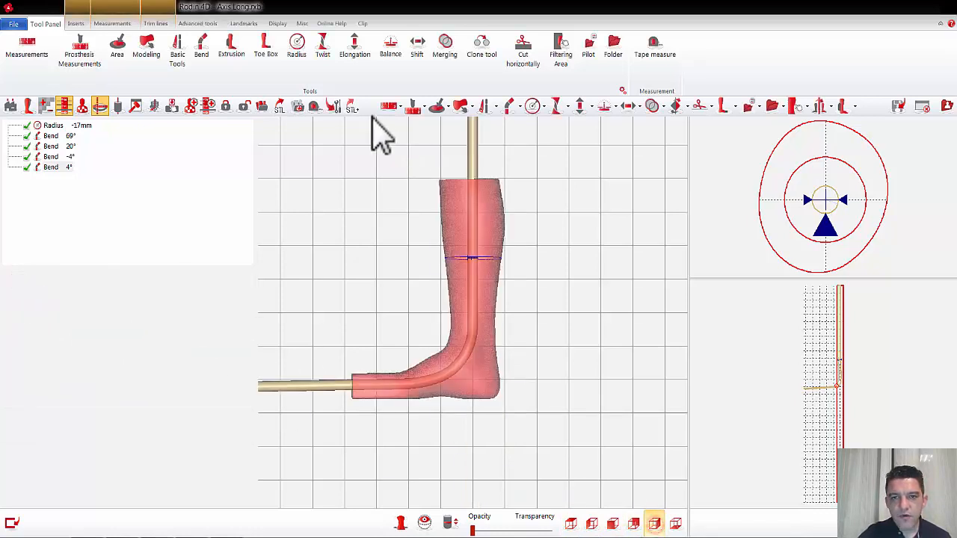
click(506, 107)
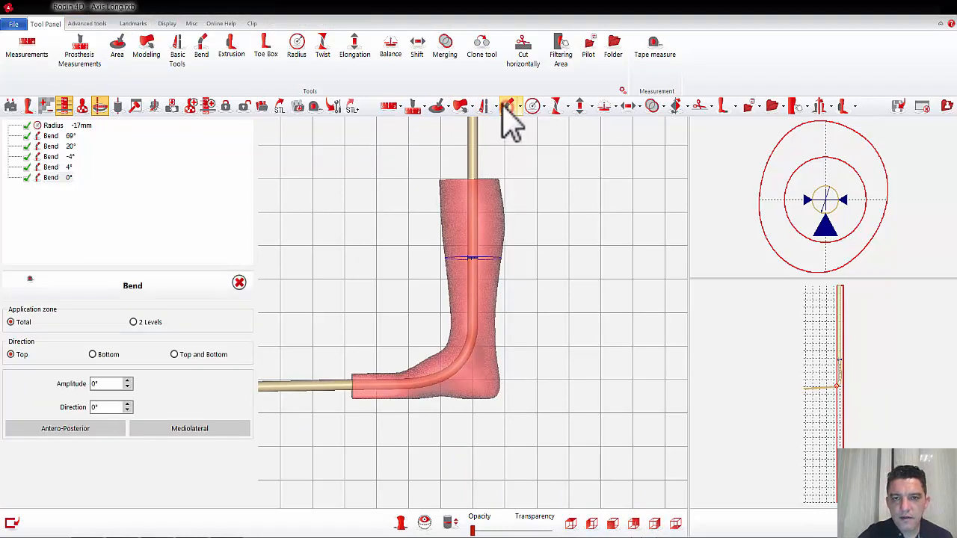
click(136, 322)
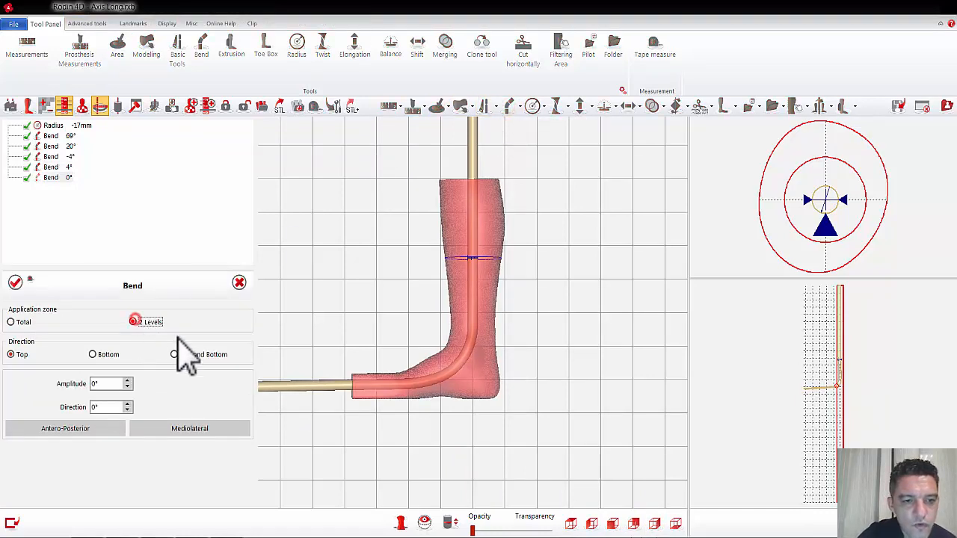
click(472, 345)
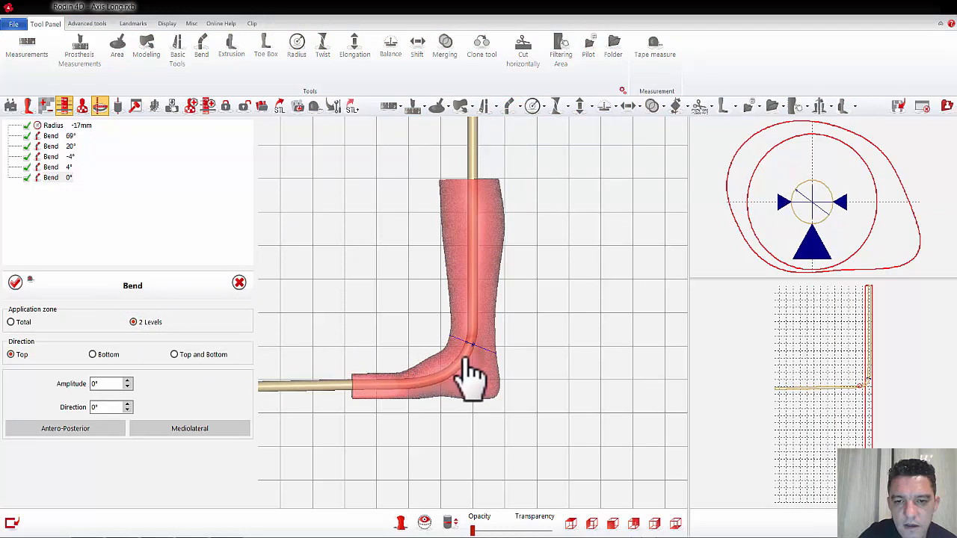
click(460, 358)
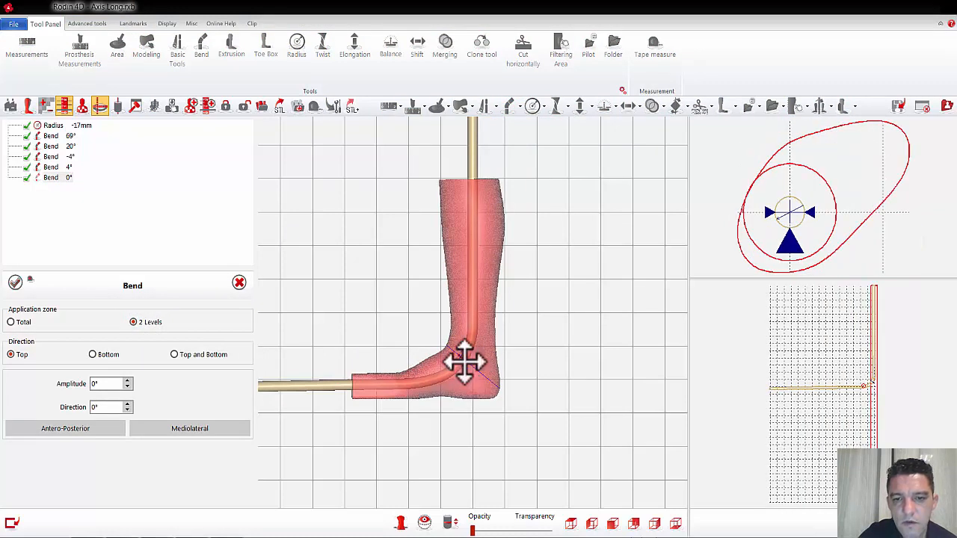
click(571, 523)
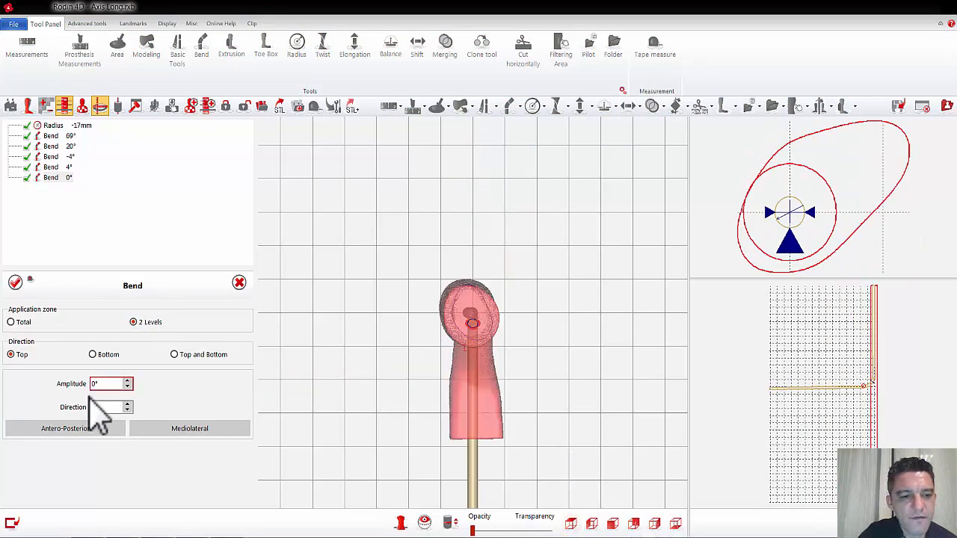
click(92, 355)
click(152, 426)
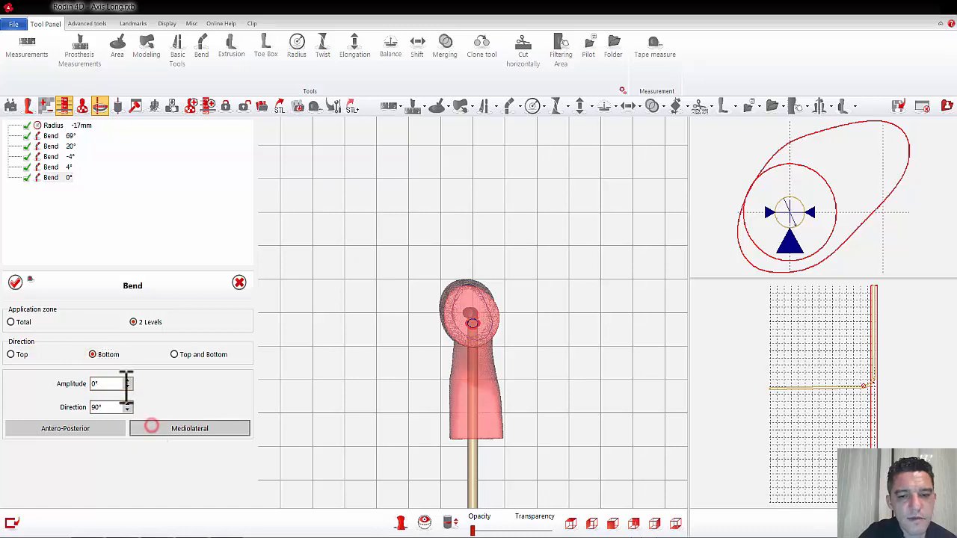
click(117, 382)
scroll(120, 382, up, 2)
scroll(120, 383, up, 1)
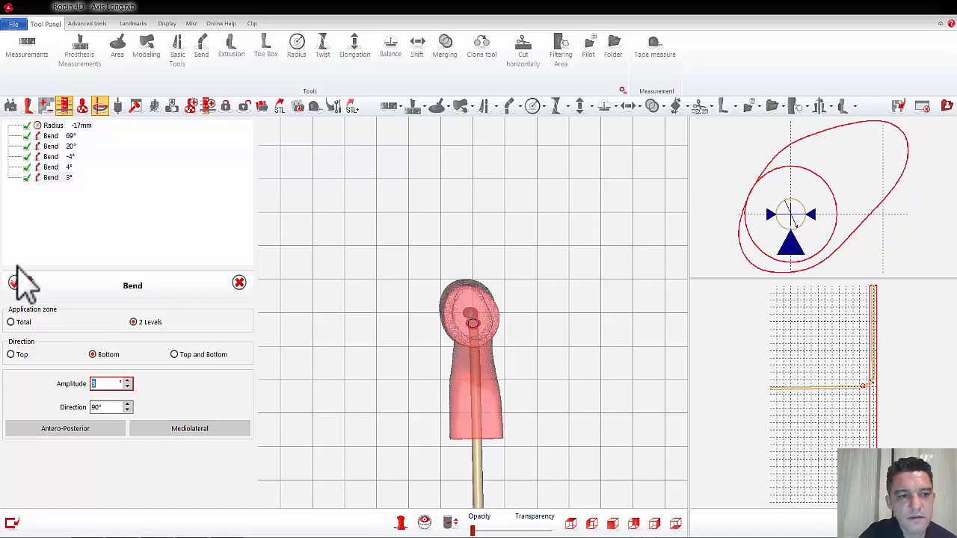
click(15, 282)
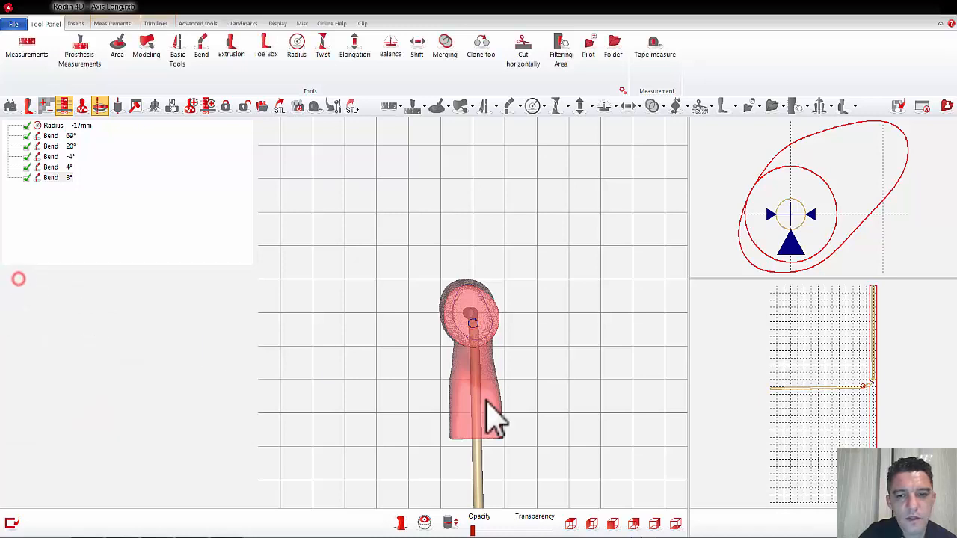
Step: Rebuild the AFO scan's shape along the current axis, keeping the default definitions, limits and section-creation options through to the final shape
click(654, 523)
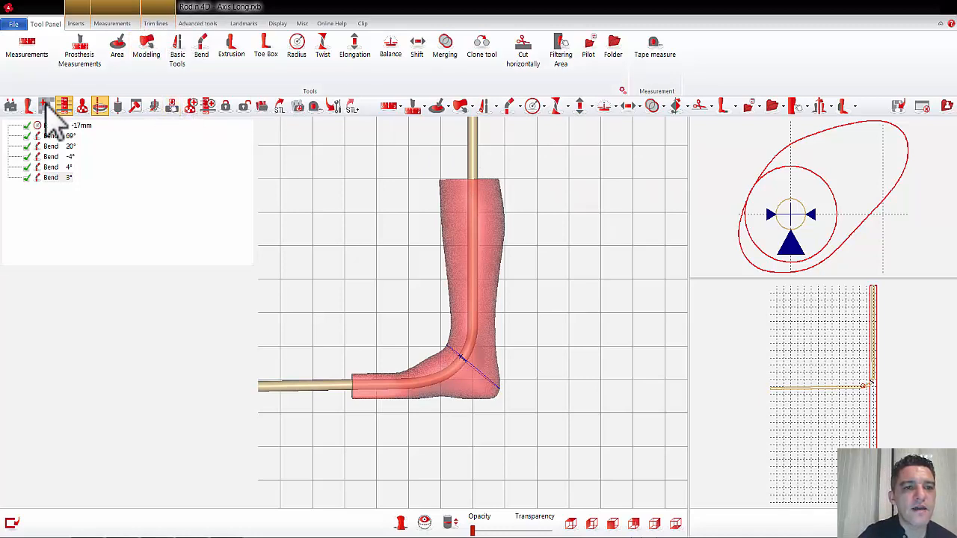
click(198, 24)
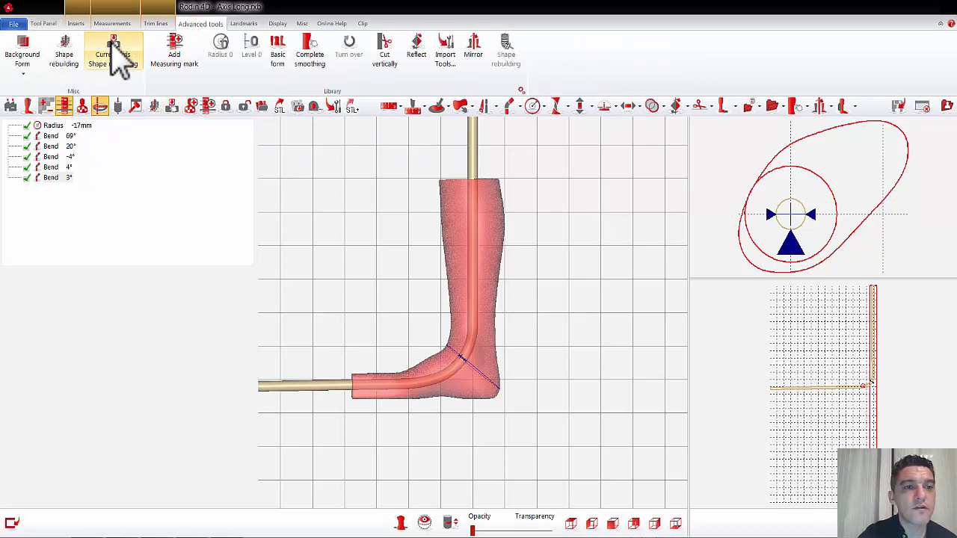
click(115, 59)
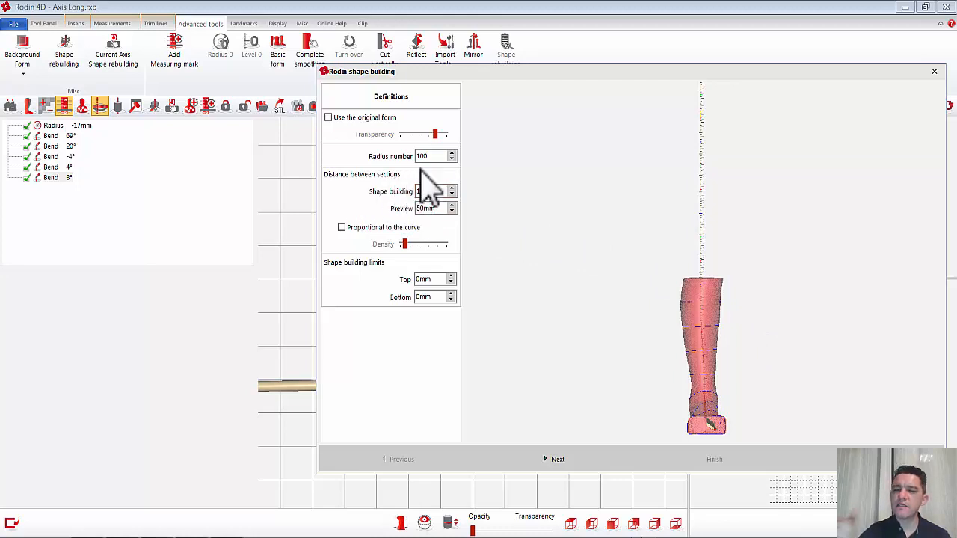
right_drag(757, 350, 723, 347)
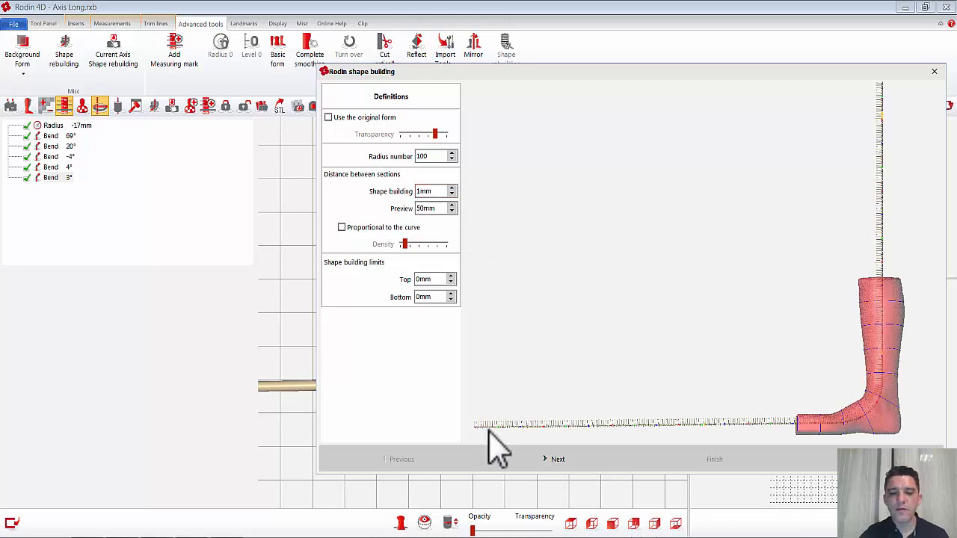
click(541, 459)
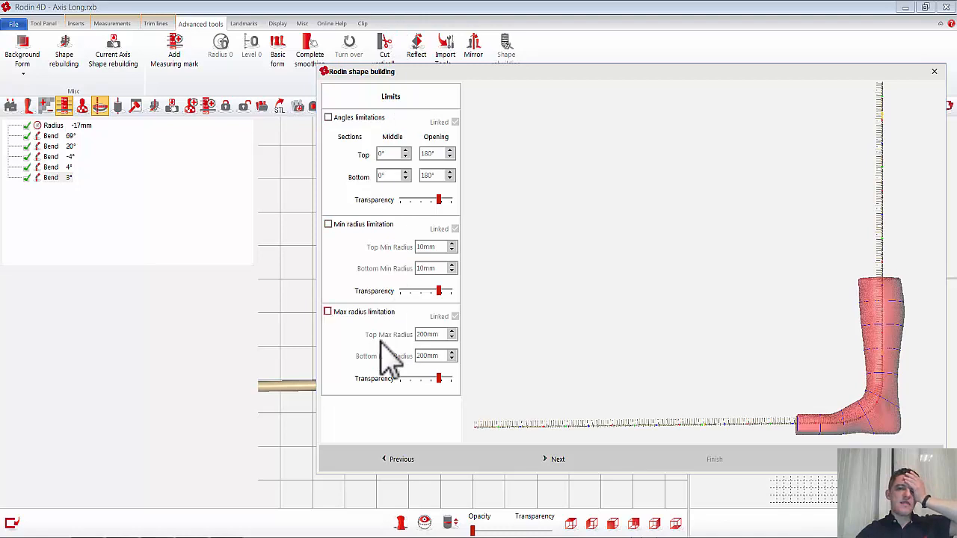
click(559, 458)
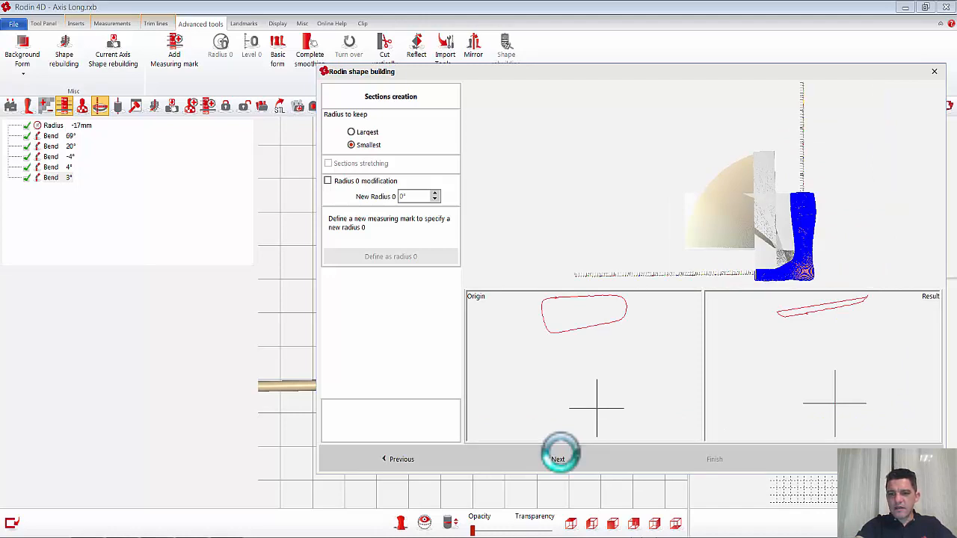
click(562, 459)
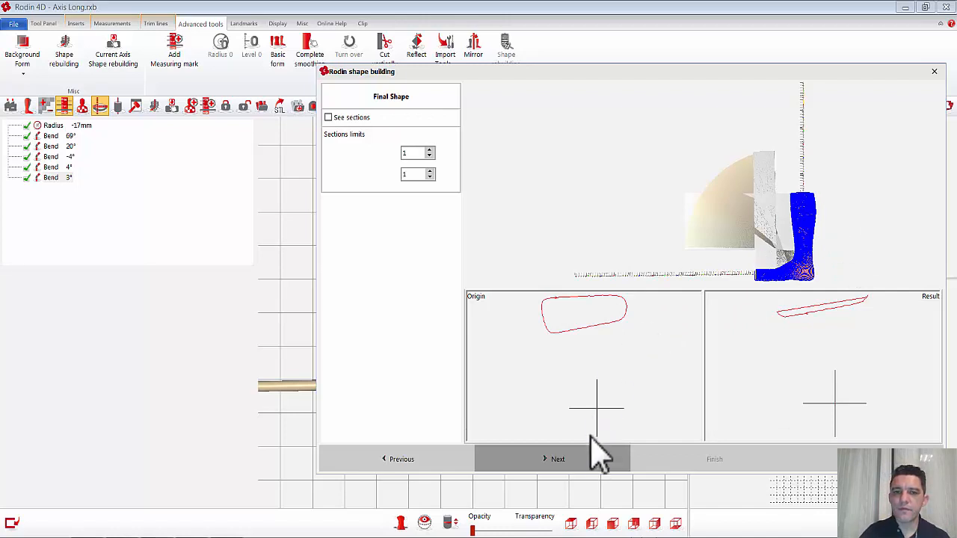
click(564, 460)
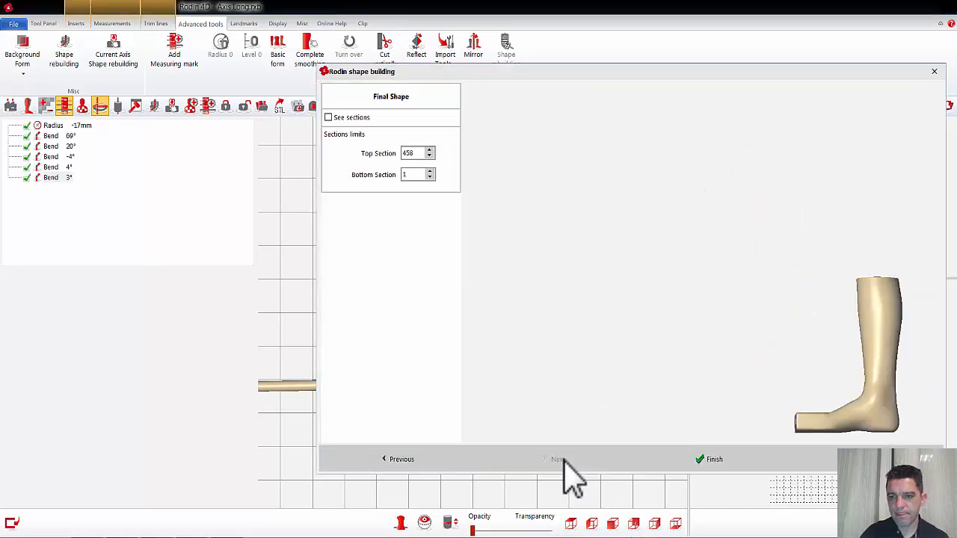
Step: Trim the rebuilt shape's ends by setting the top section to 455 and the bottom section to 2, and finish the rebuild
drag(846, 320, 784, 347)
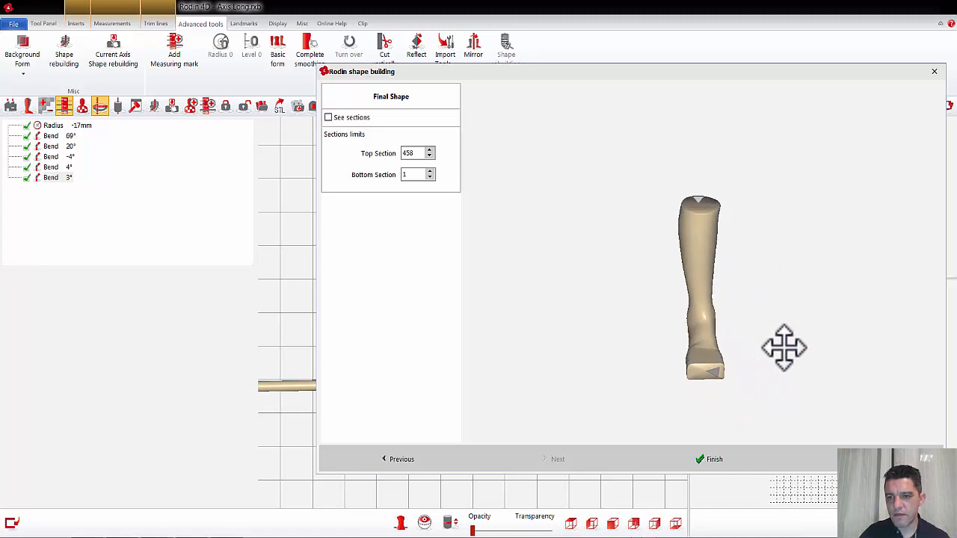
click(430, 156)
scroll(415, 160, down, 2)
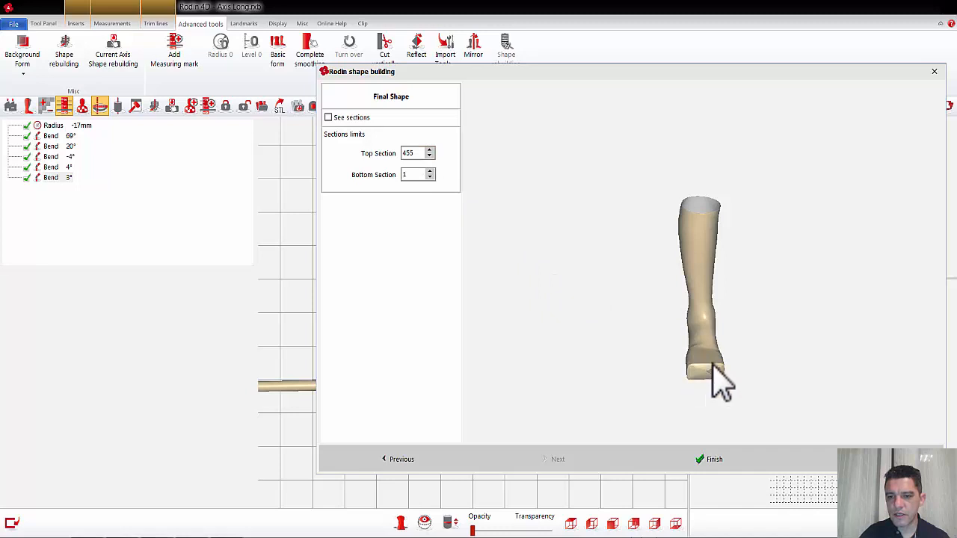
click(415, 175)
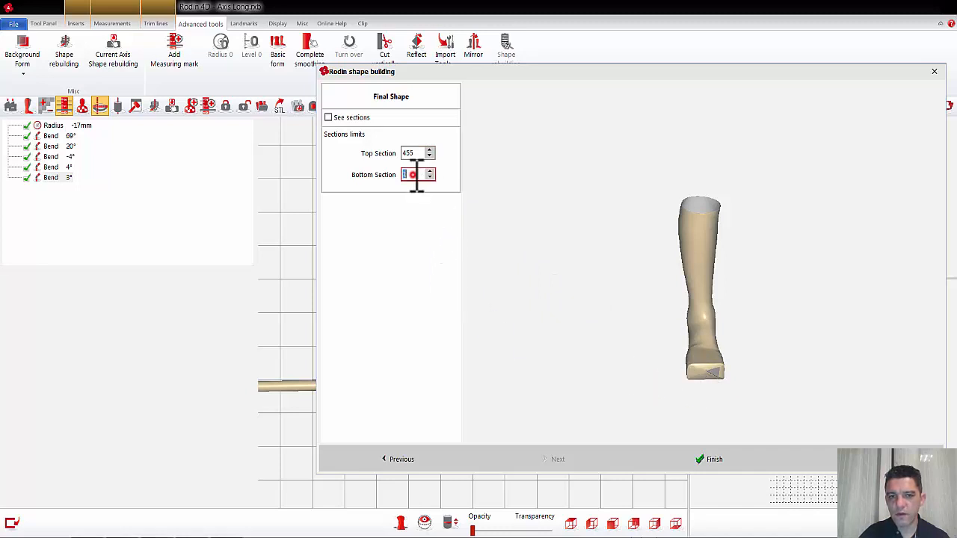
scroll(416, 175, up, 1)
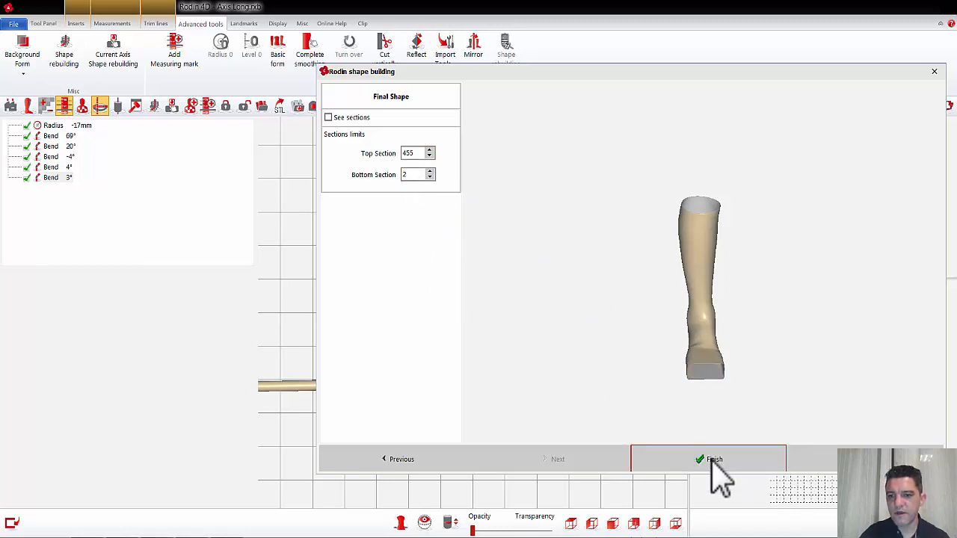
click(714, 461)
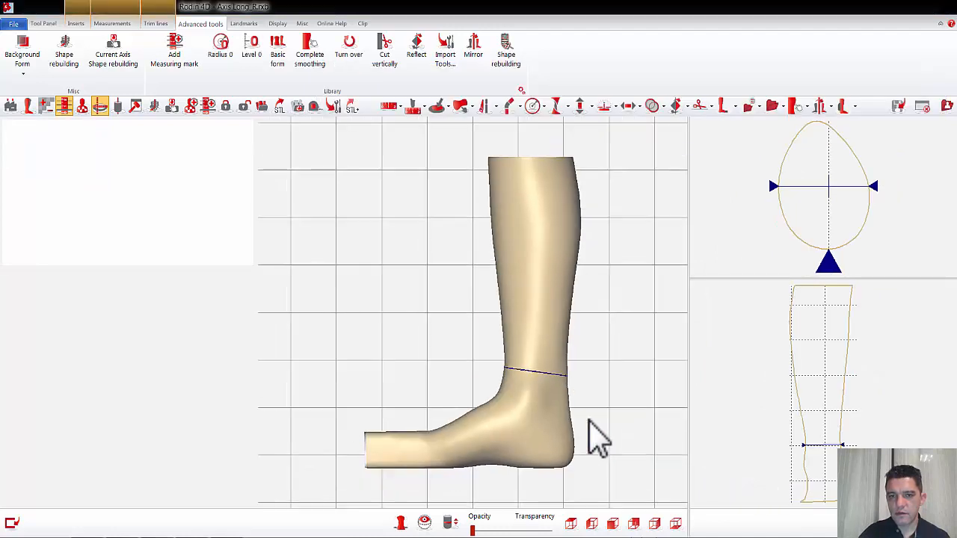
Step: Show the bent axis with the rebuilt leg in side view and make the shape semi-transparent
mouse_move(590, 421)
mouse_down()
mouse_move(551, 406)
mouse_move(442, 401)
mouse_move(570, 421)
mouse_move(609, 379)
mouse_move(613, 455)
mouse_move(688, 406)
mouse_move(742, 408)
mouse_move(588, 410)
mouse_up()
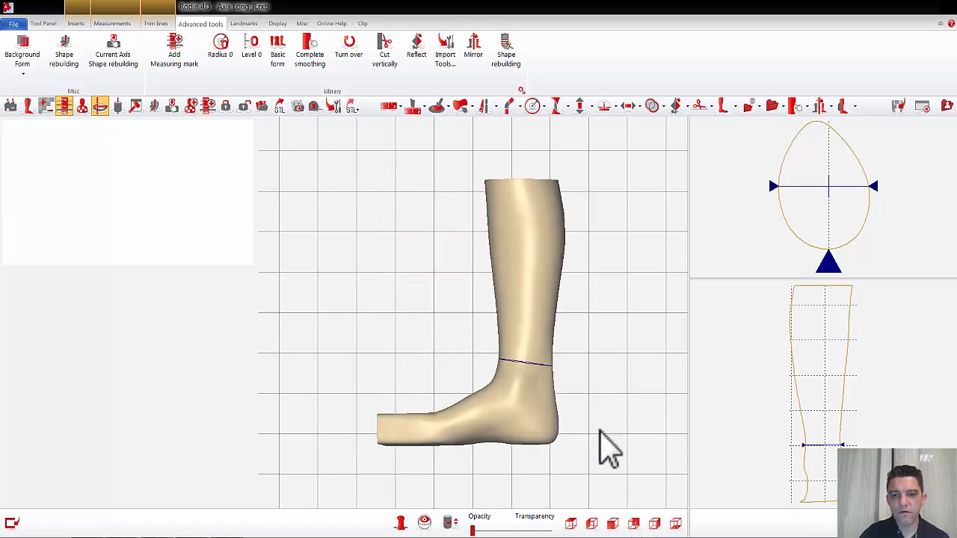
click(655, 523)
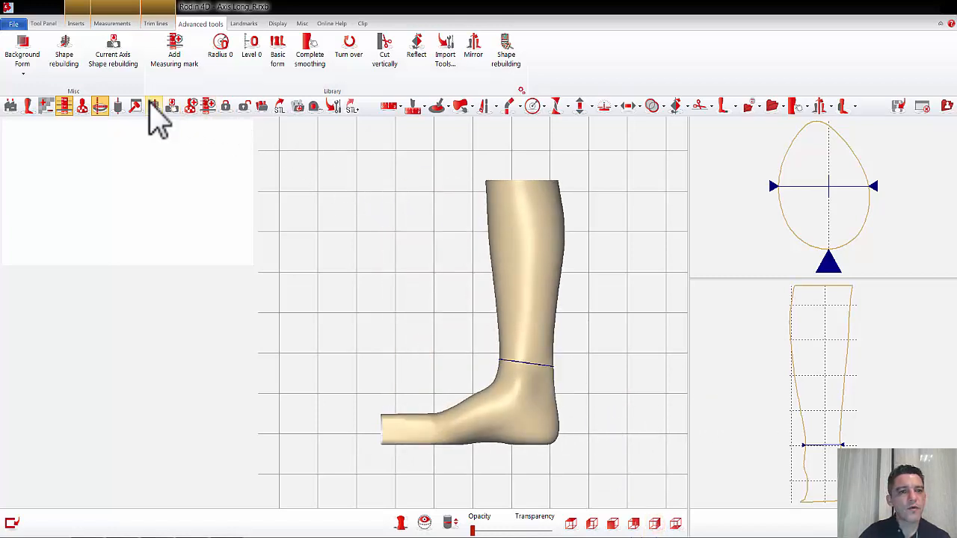
click(118, 107)
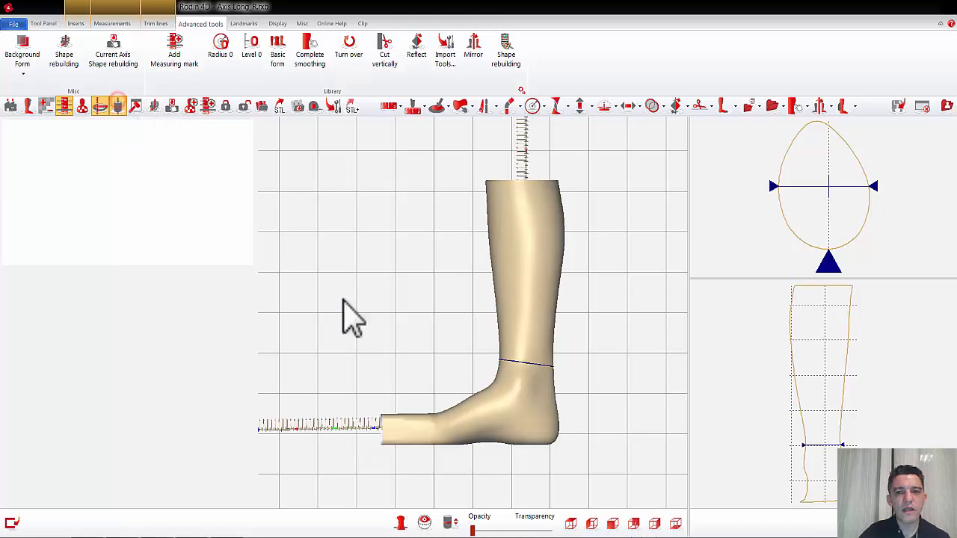
click(539, 530)
click(539, 530)
click(539, 530)
click(539, 530)
click(539, 530)
click(539, 530)
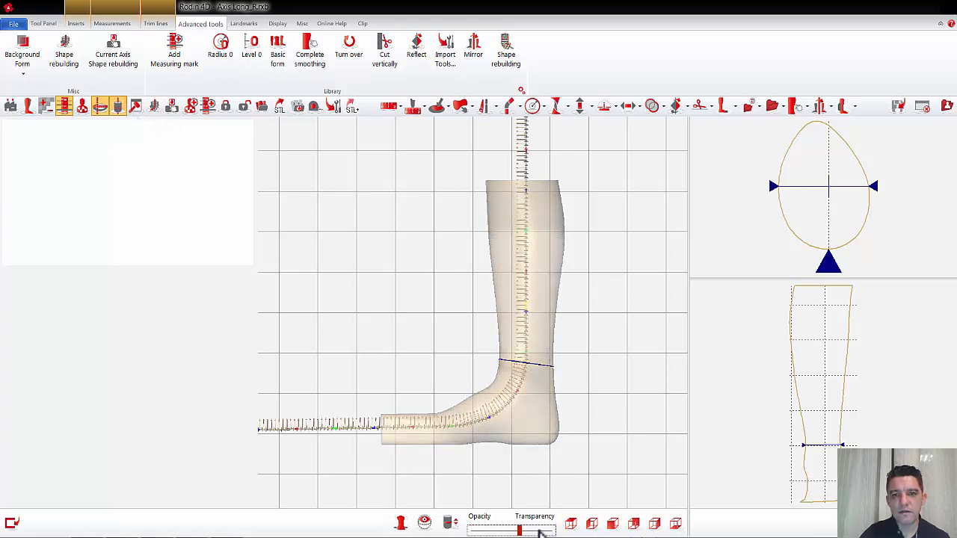
click(510, 107)
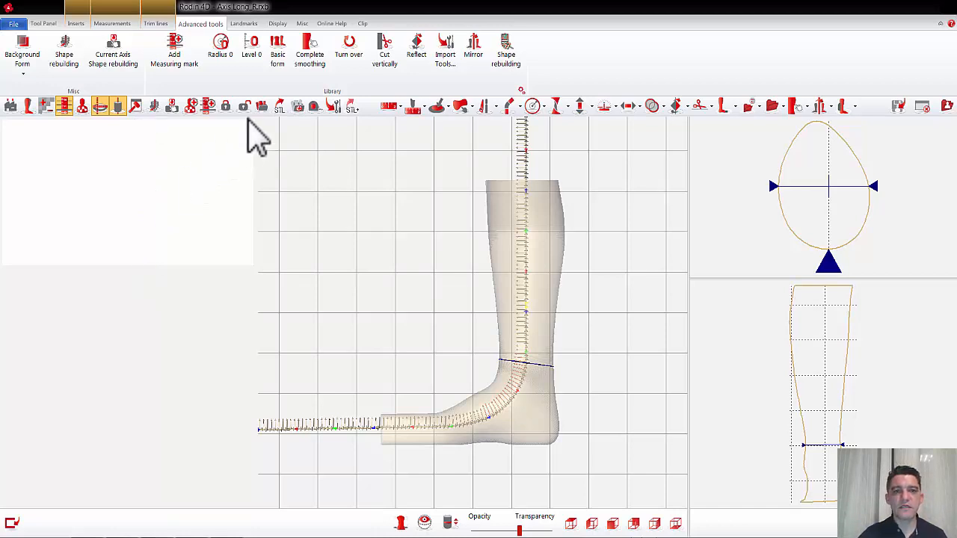
Step: Save the rebuilt shape in the Library folder as "Template AFO Webinar"
click(297, 106)
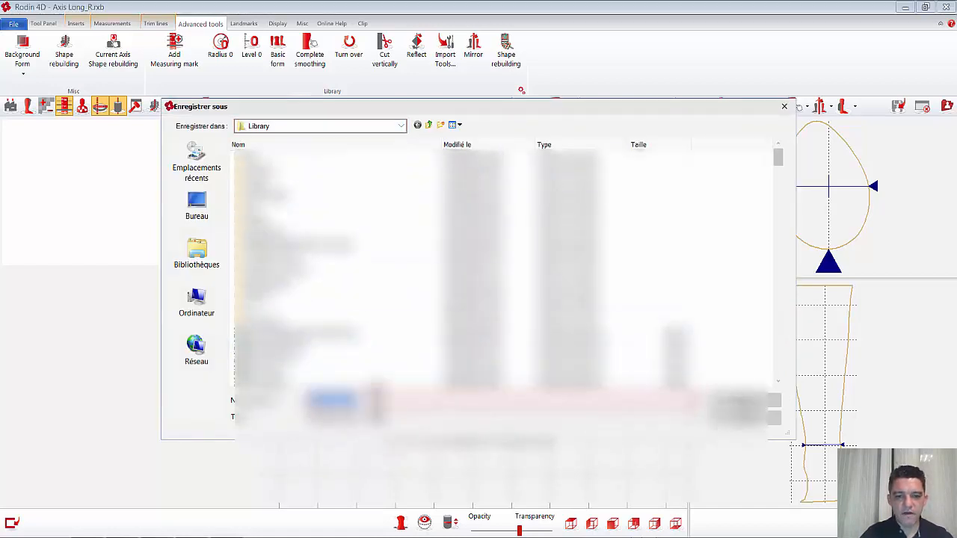
text(test)
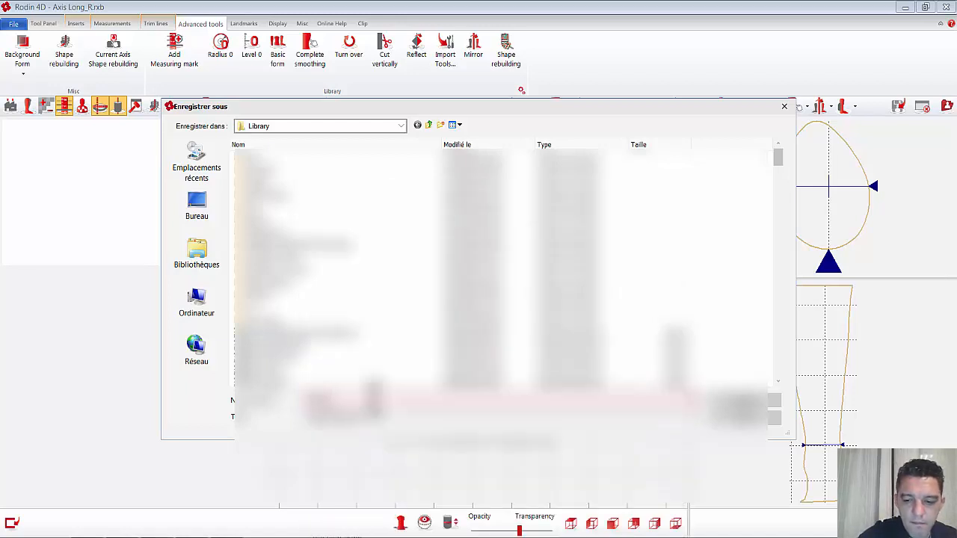
key(BackSpace)
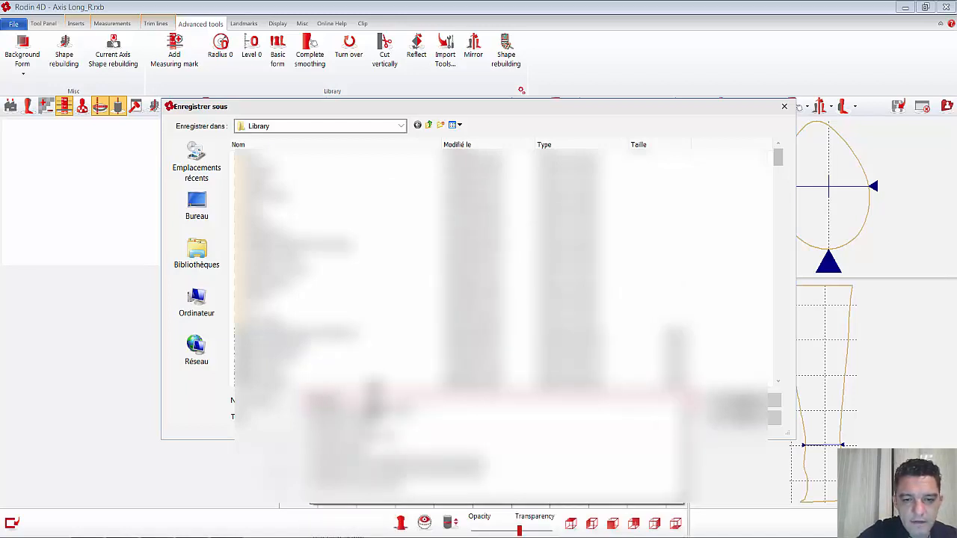
text(es)
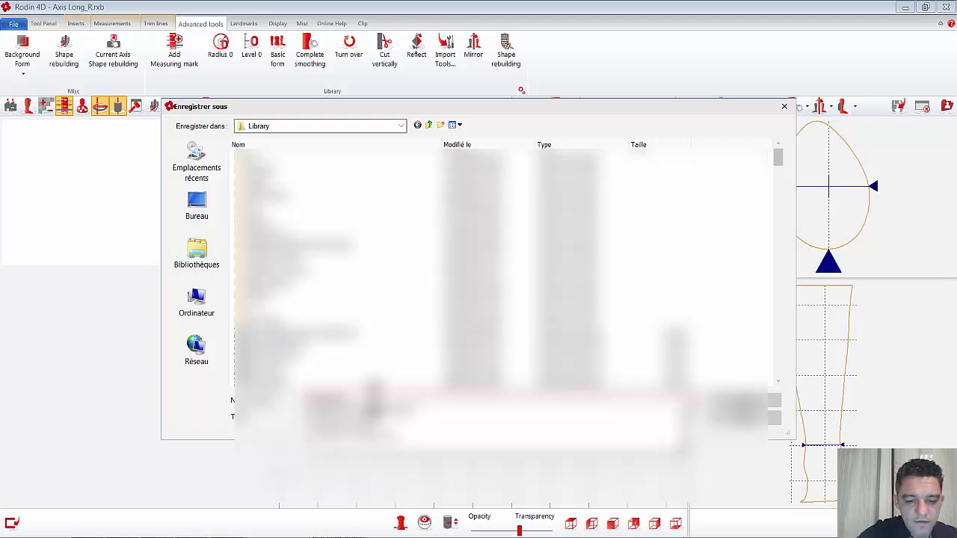
text(t)
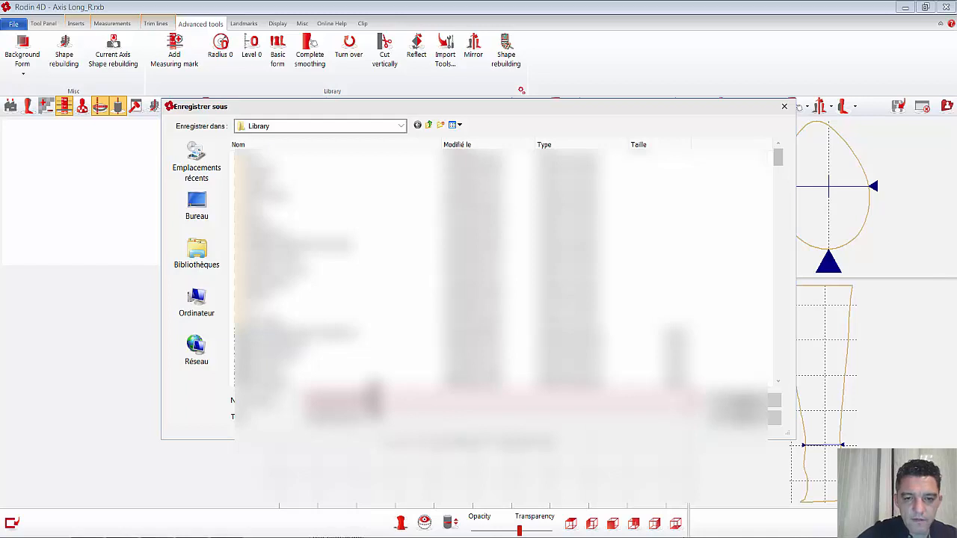
click(721, 404)
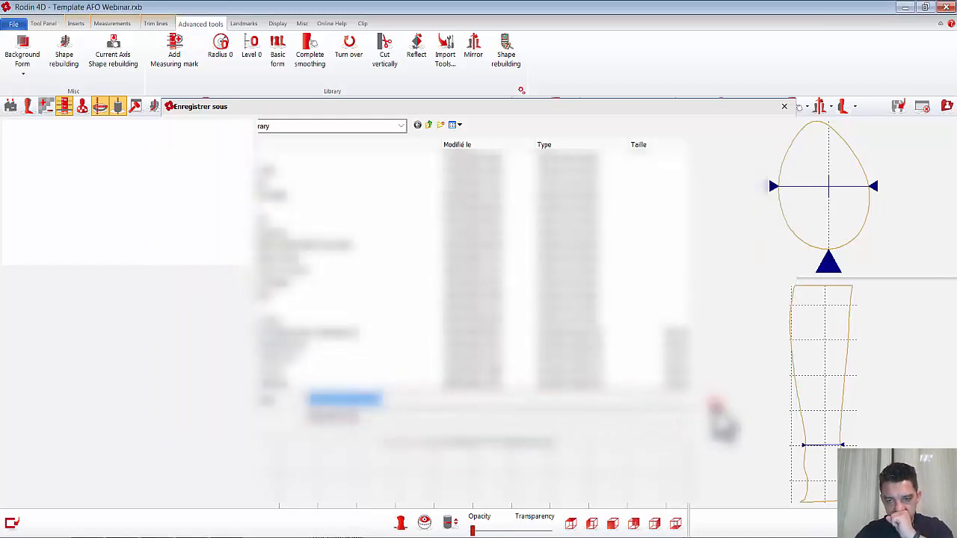
Step: Close the AFO template and load the form "Axis Long.rxb" from the Library folder
click(921, 107)
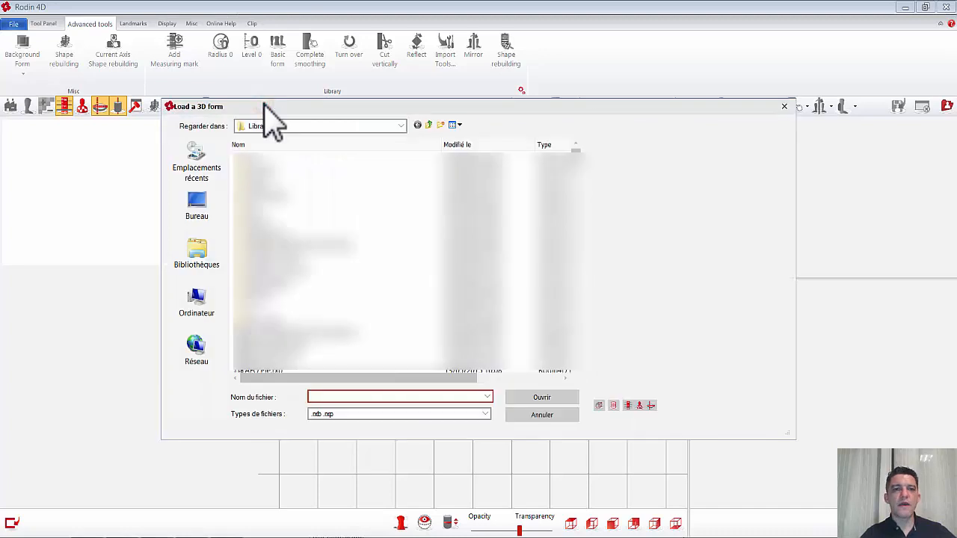
scroll(329, 219, down, 6)
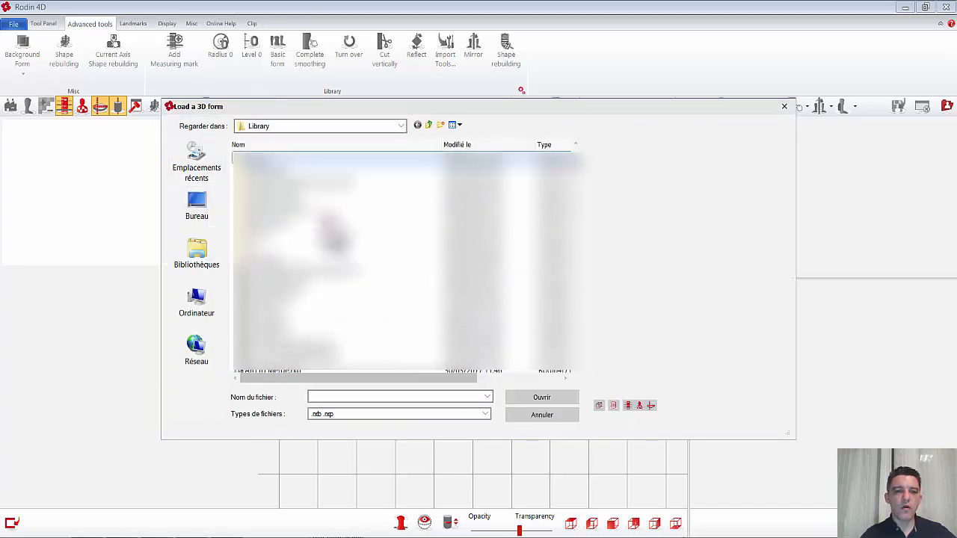
scroll(329, 218, down, 5)
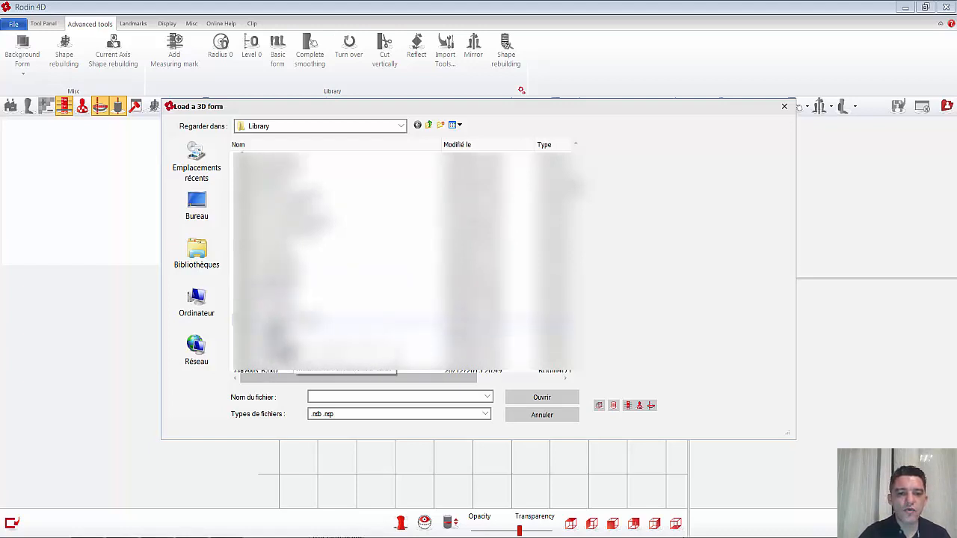
click(253, 368)
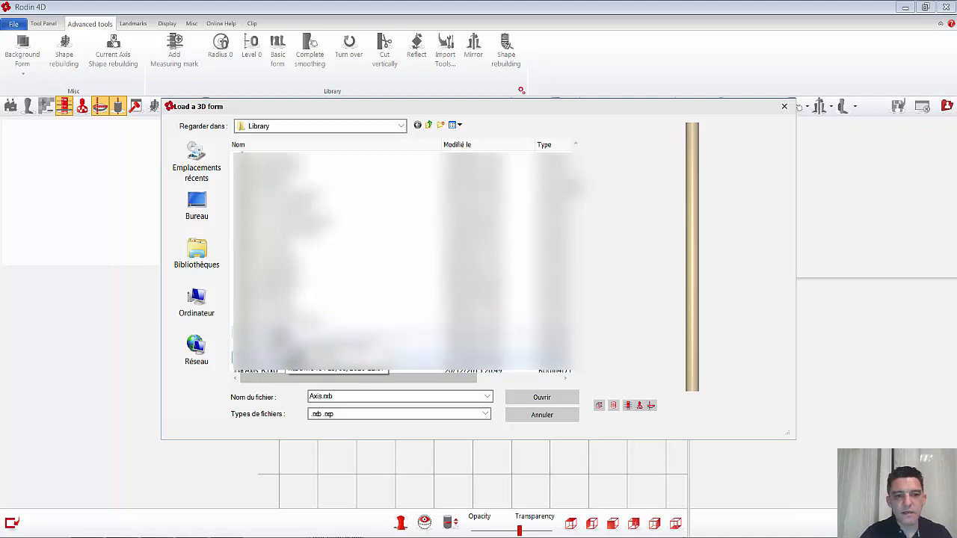
click(292, 333)
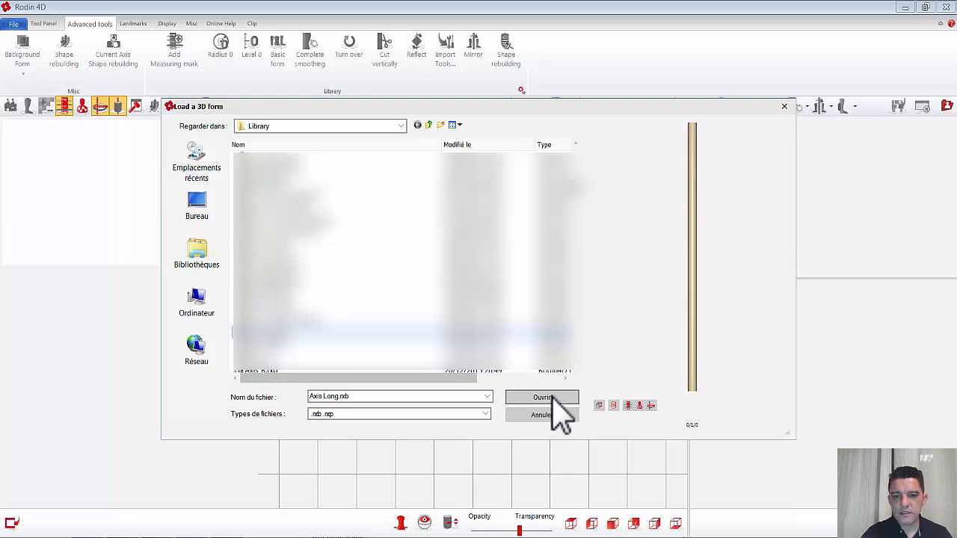
click(551, 397)
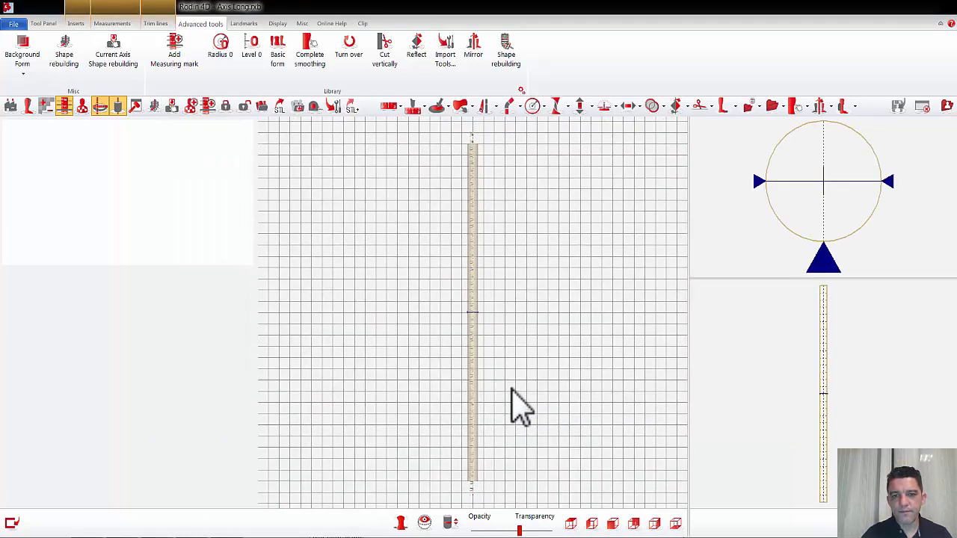
Step: Make the long axis fully opaque
drag(519, 530, 549, 529)
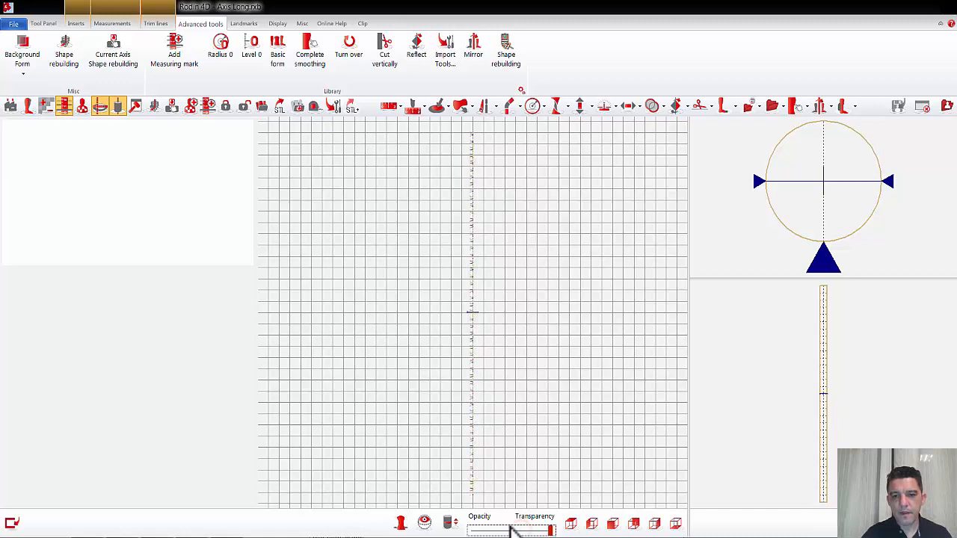
click(484, 530)
click(484, 530)
click(484, 530)
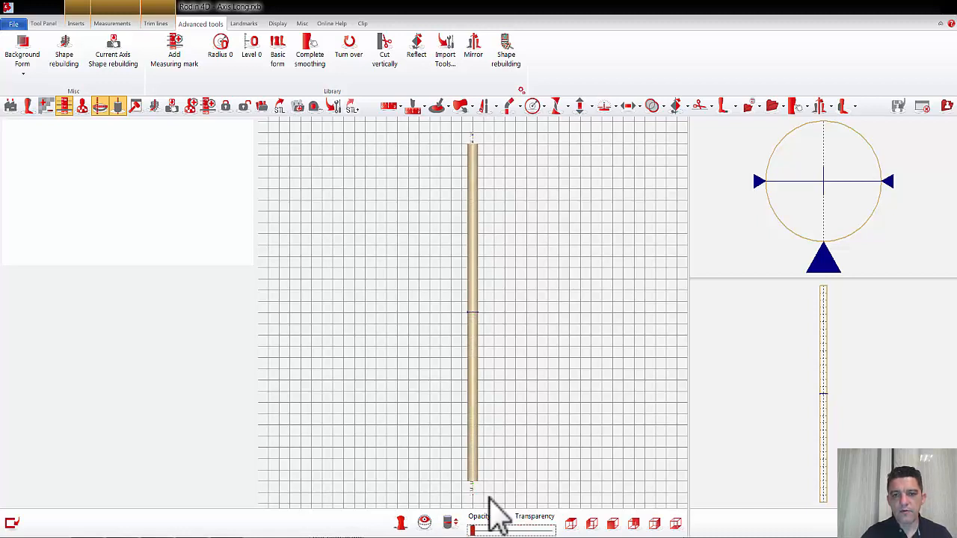
Step: Add an unnamed file insert to the long axis and load "KAFO.stl" from the desktop into it
click(77, 23)
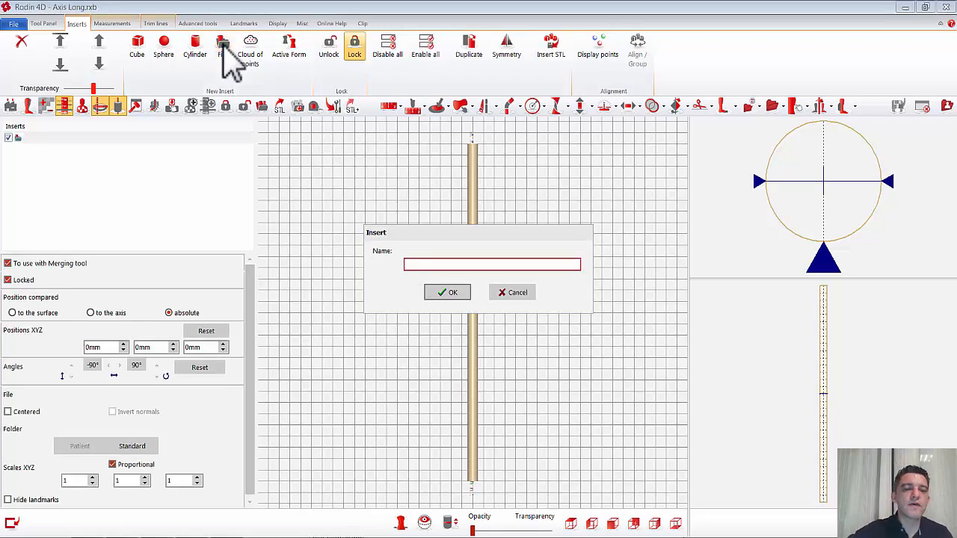
click(446, 292)
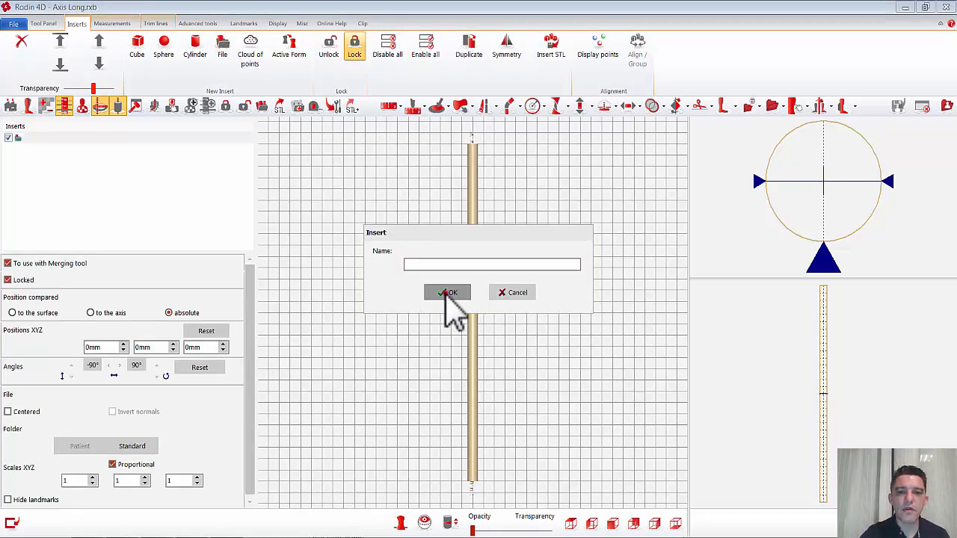
click(132, 446)
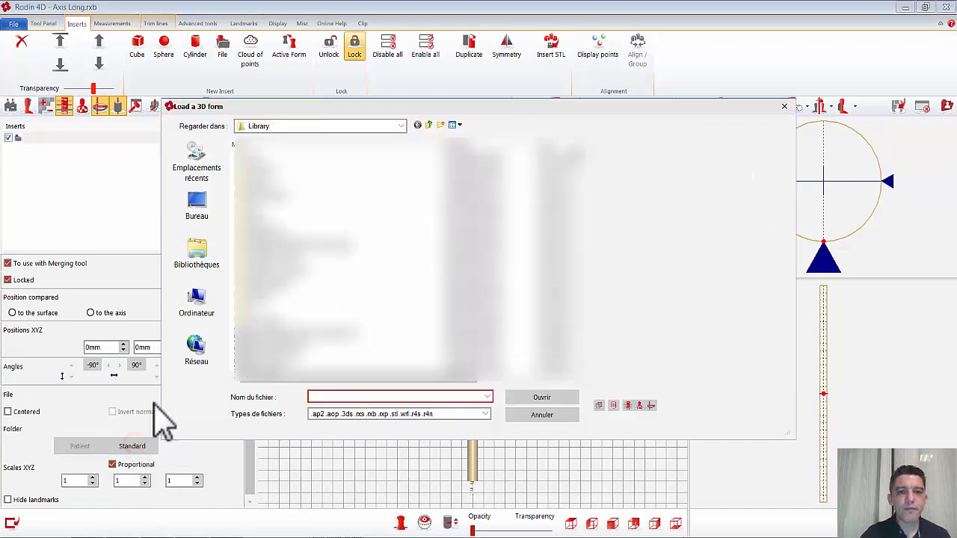
click(193, 212)
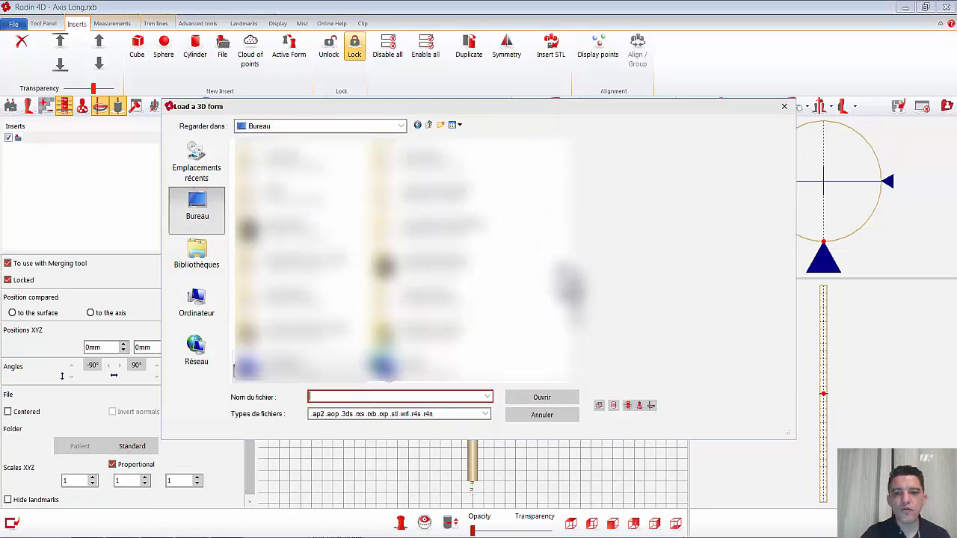
drag(580, 320, 577, 192)
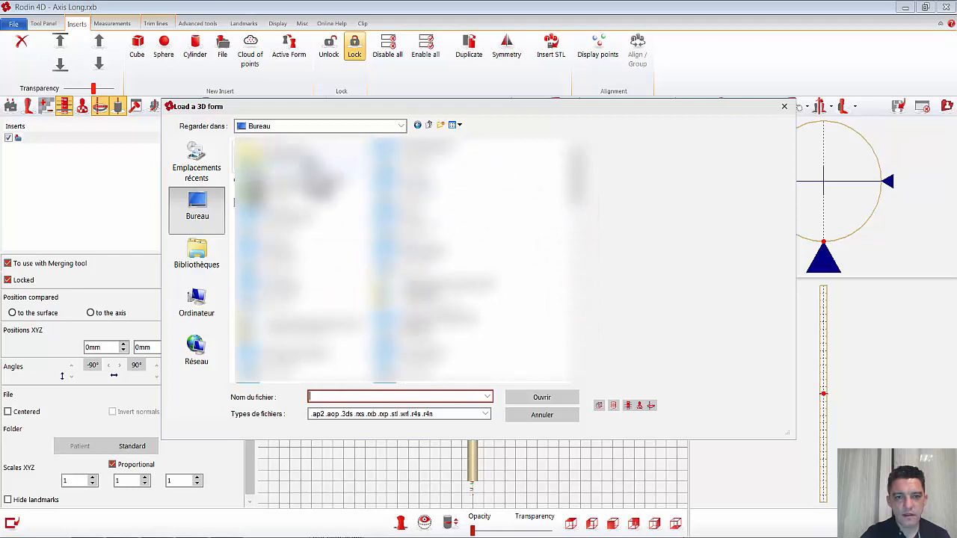
click(276, 260)
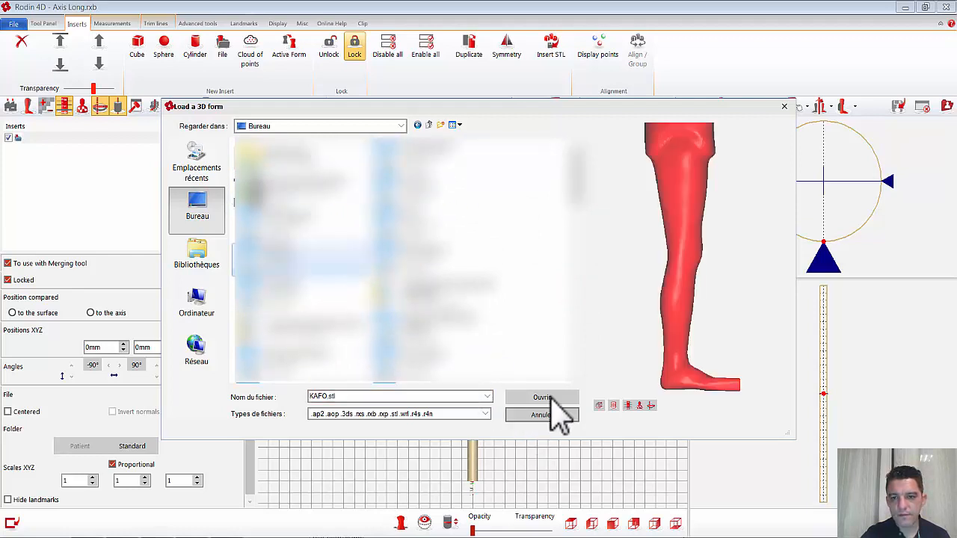
click(551, 398)
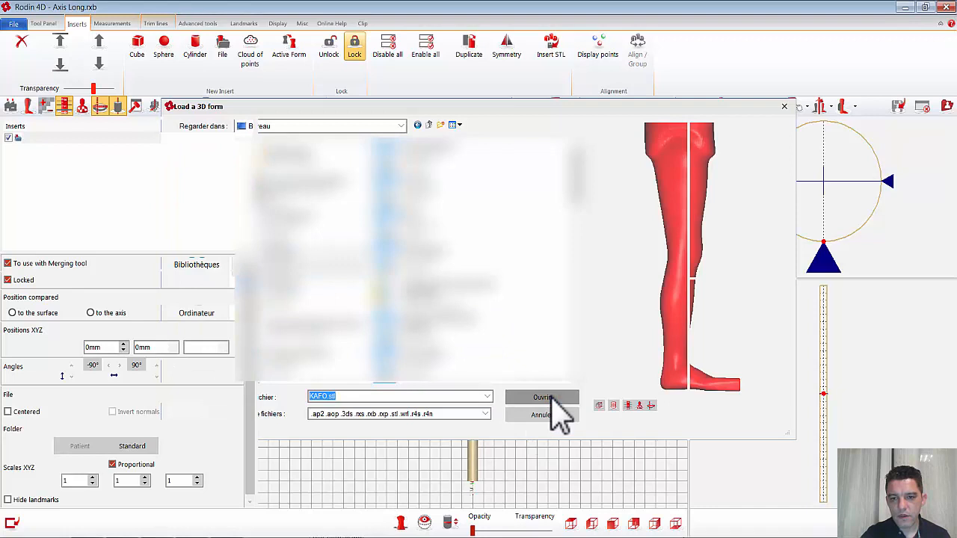
click(544, 397)
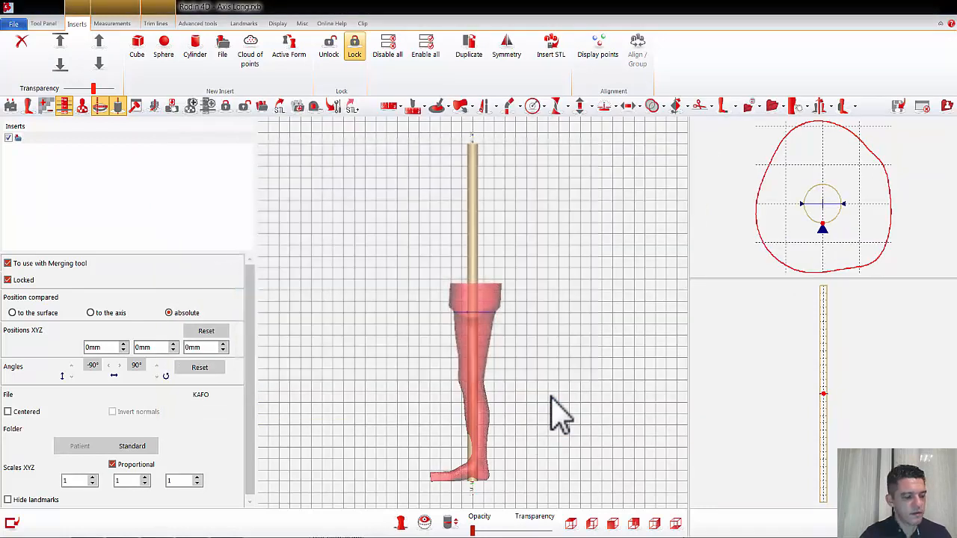
Step: Raise the KAFO insert along the axis by setting its Z position to 590 mm
click(210, 348)
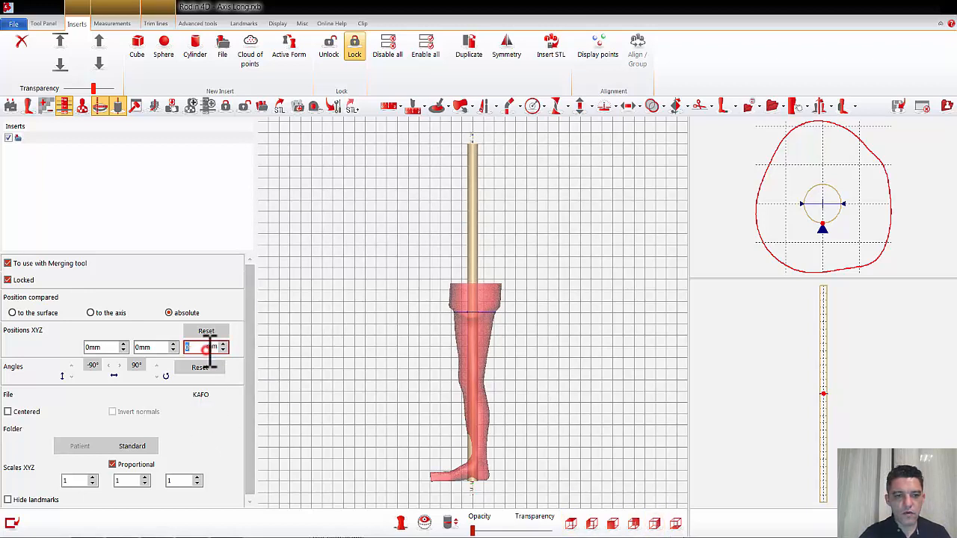
scroll(210, 350, up, 20)
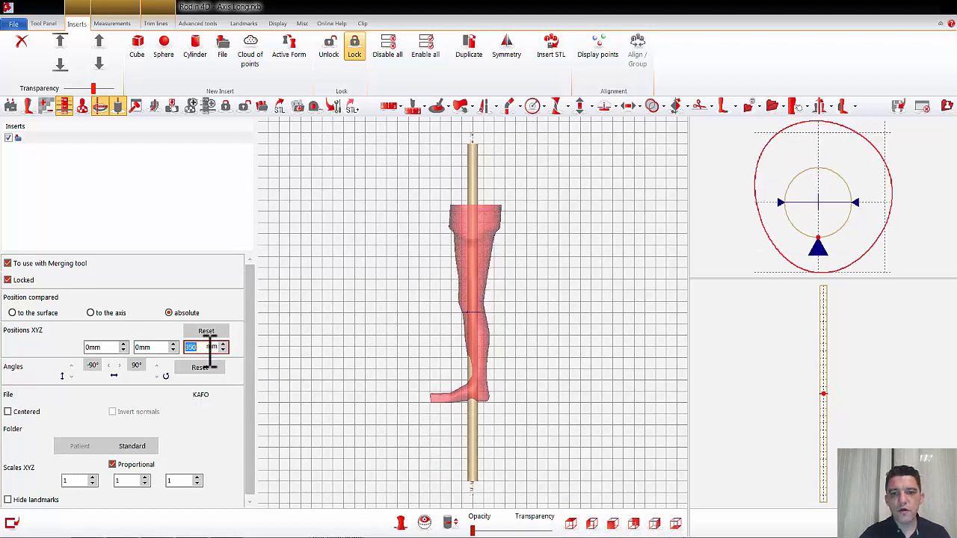
scroll(210, 350, up, 20)
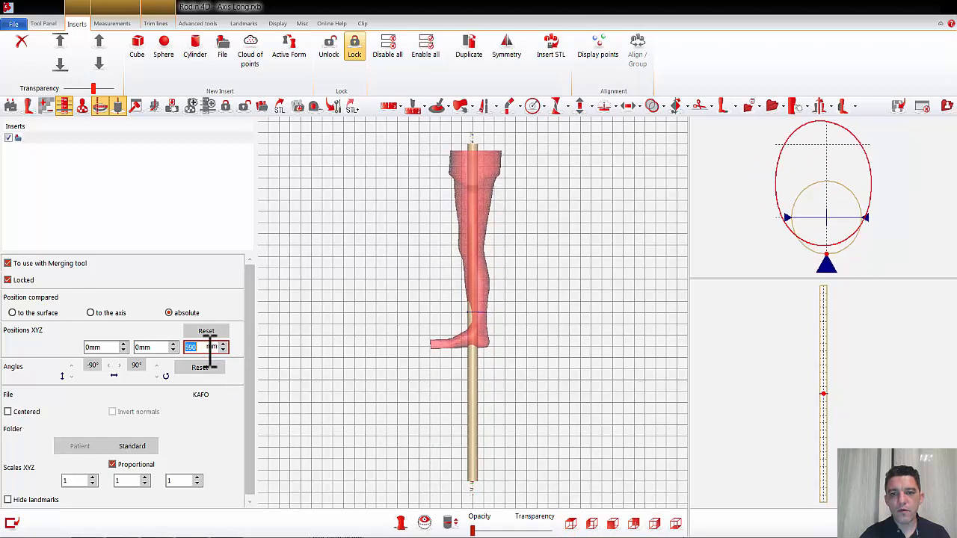
Step: Thin the whole axis all around with the Radius tool, using an amplitude of -17 mm
click(532, 107)
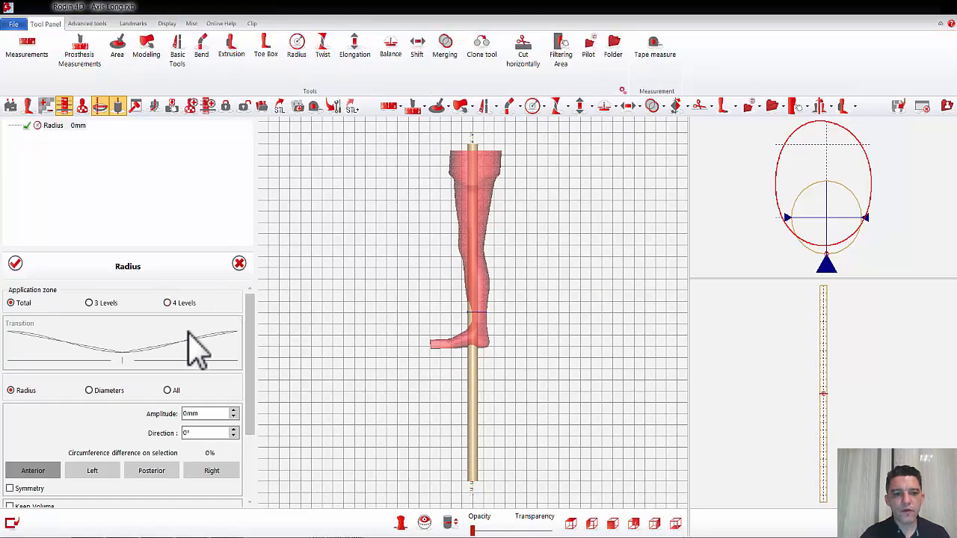
click(168, 391)
click(198, 414)
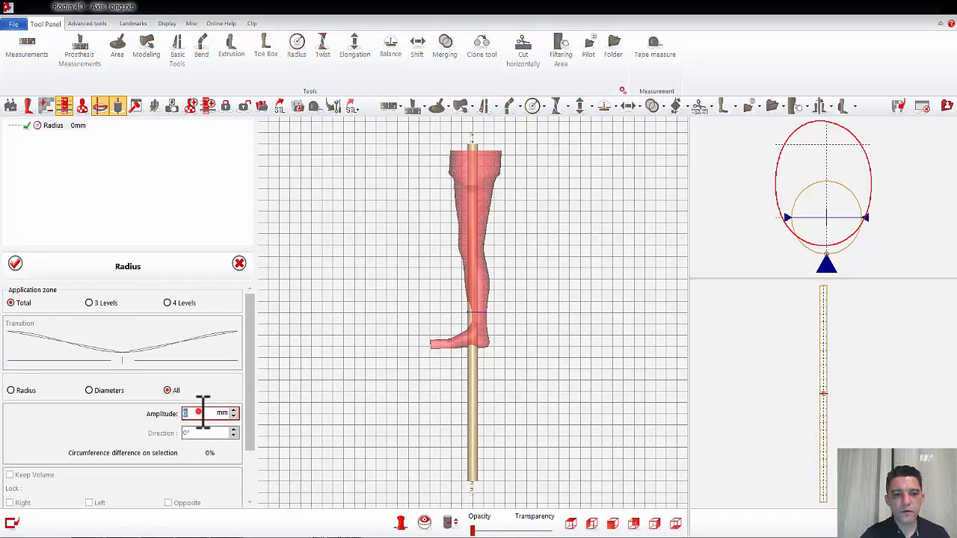
scroll(202, 413, down, 13)
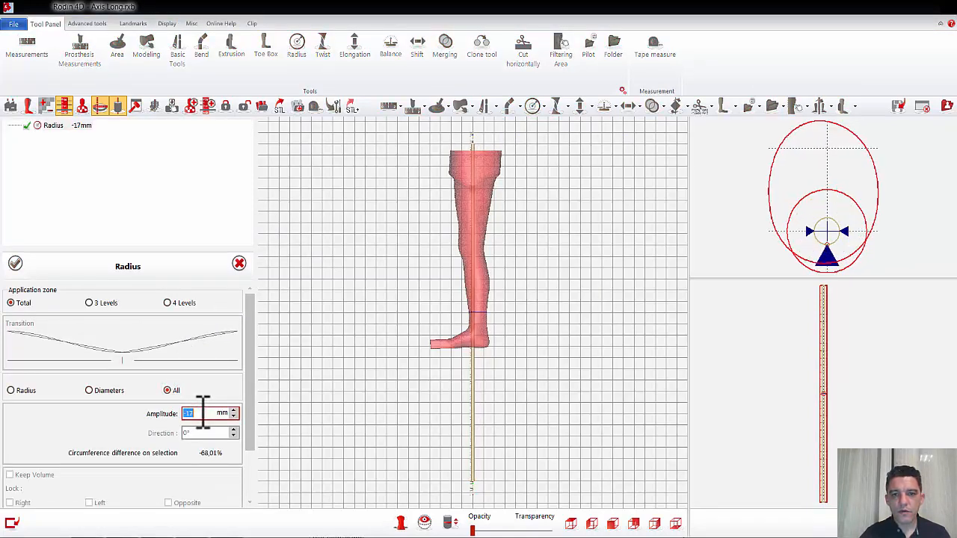
click(15, 263)
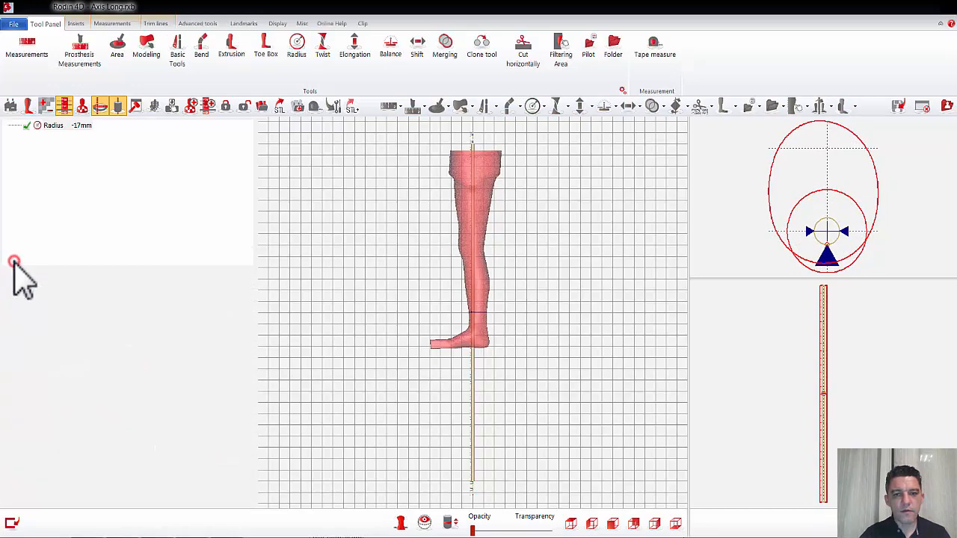
Step: Start a top Bend on 2 levels in the antero-posterior direction, placing its level at the upper thigh
scroll(487, 224, up, 3)
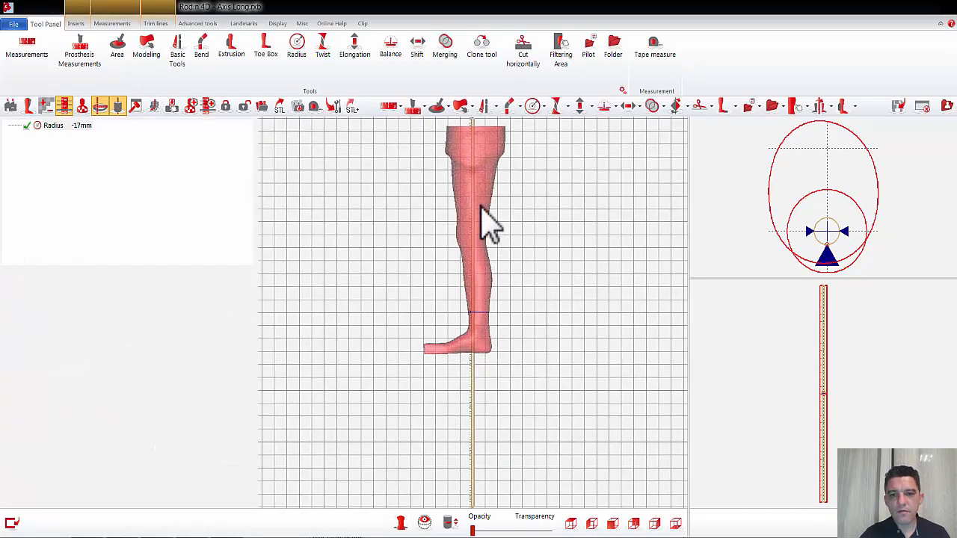
middle_drag(514, 182, 515, 226)
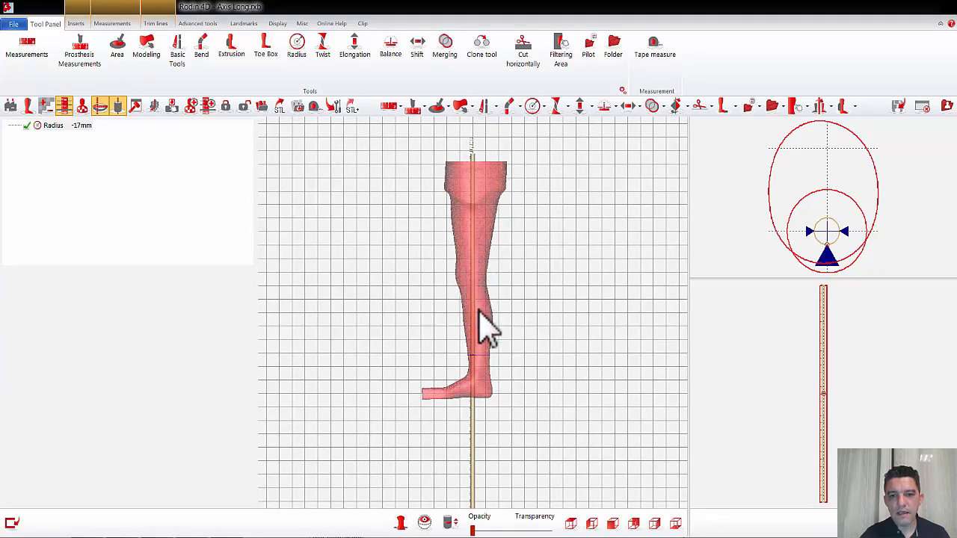
click(509, 109)
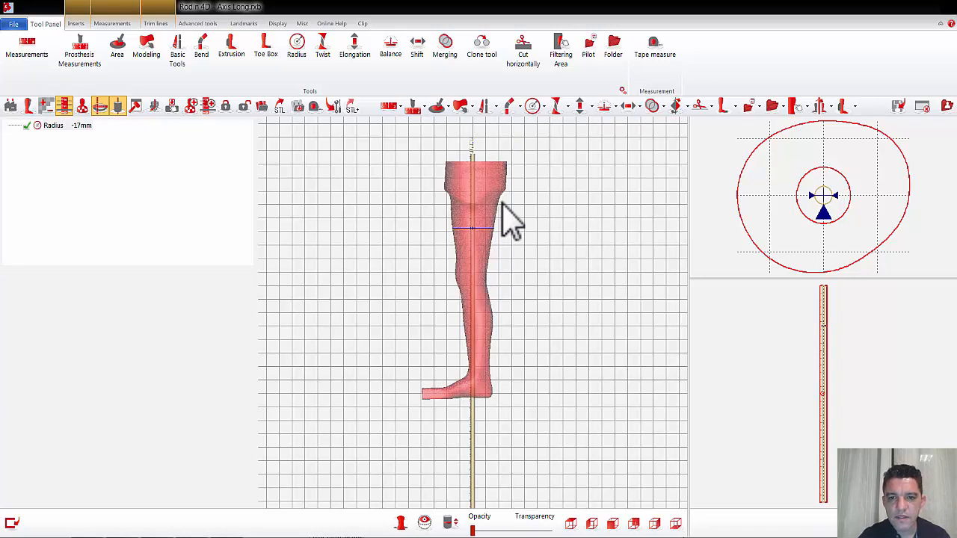
click(510, 107)
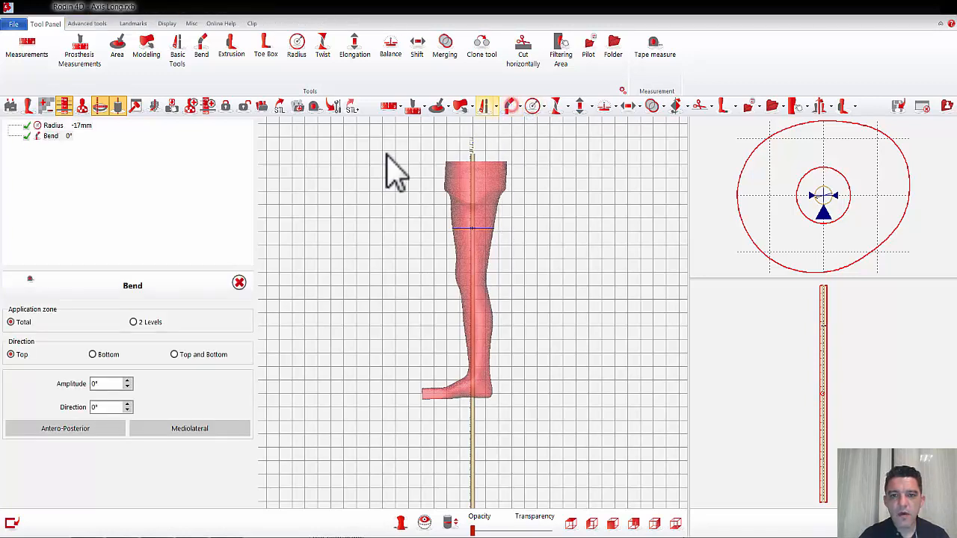
click(134, 322)
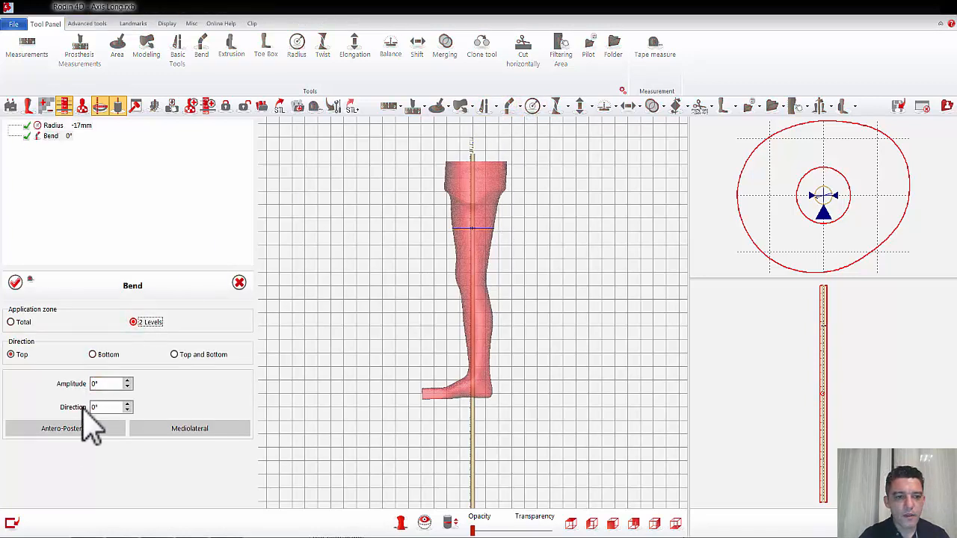
click(111, 429)
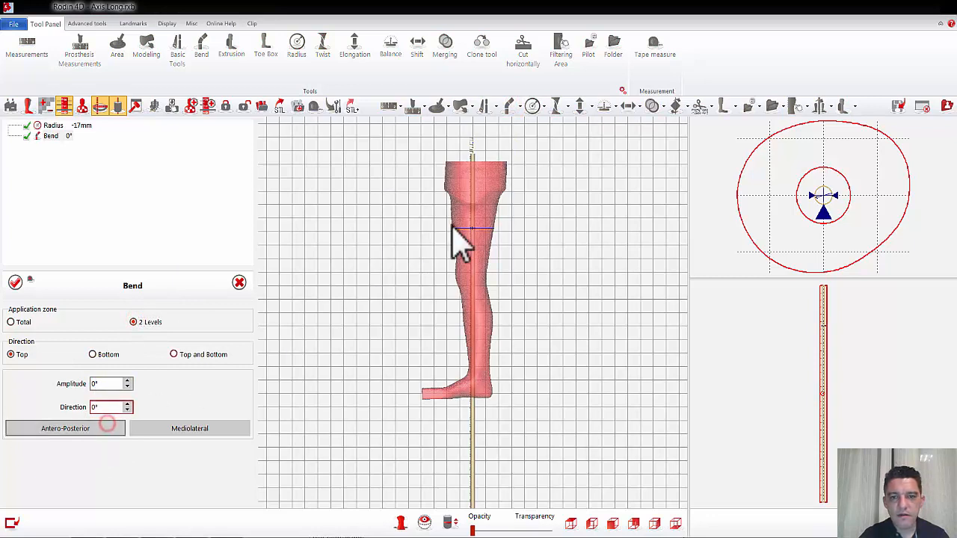
drag(474, 229, 473, 207)
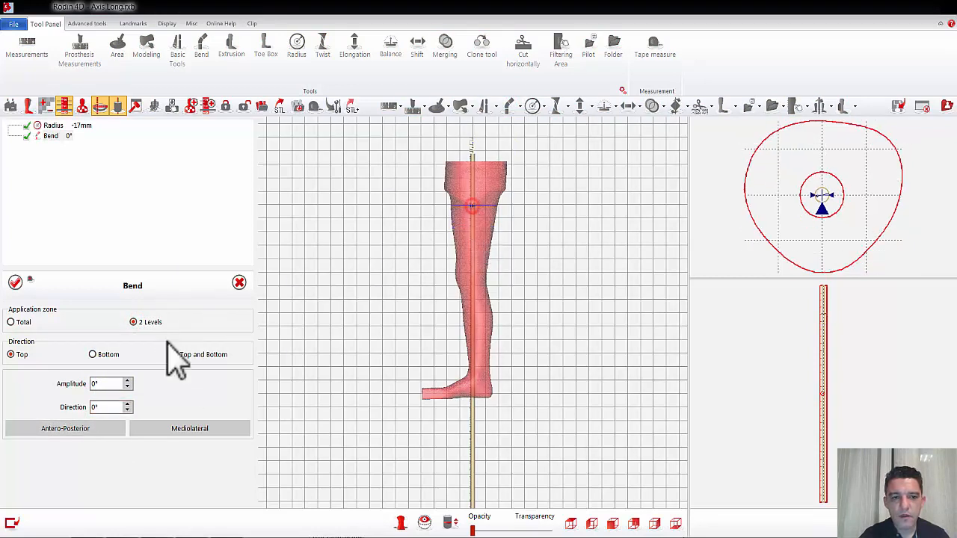
Step: Set the bend amplitude to -6°, move its level slightly higher on the upper thigh, and apply the bend
scroll(111, 383, up, 3)
scroll(111, 383, down, 7)
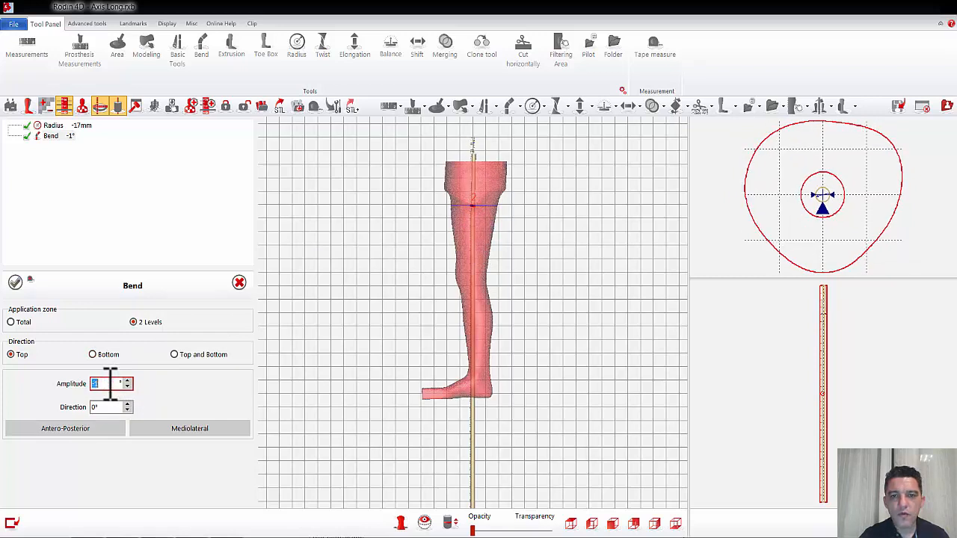
scroll(111, 383, down, 1)
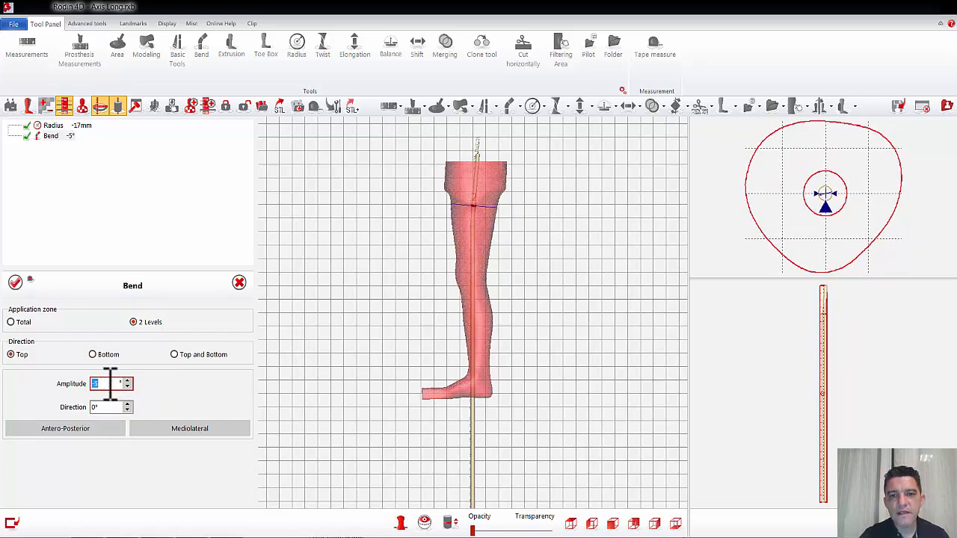
scroll(111, 384, down, 1)
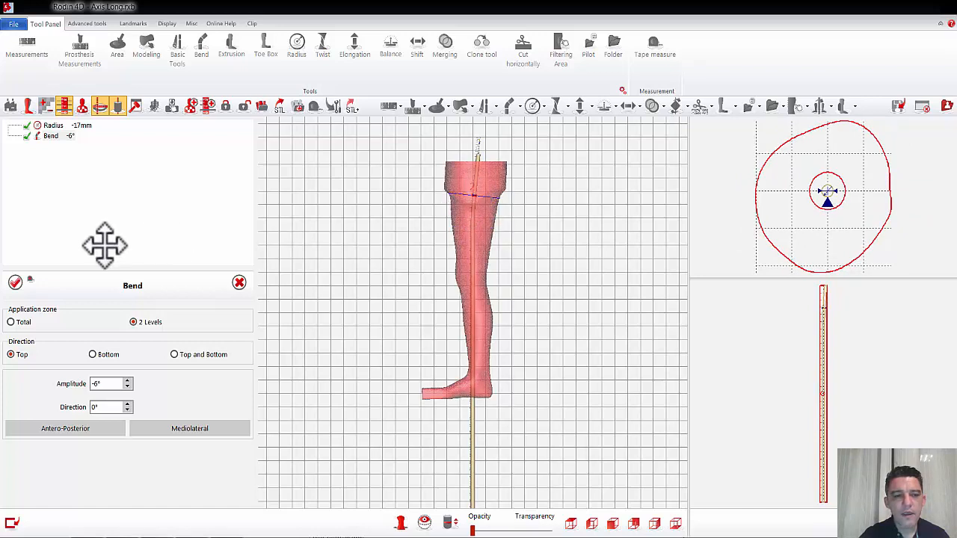
click(15, 282)
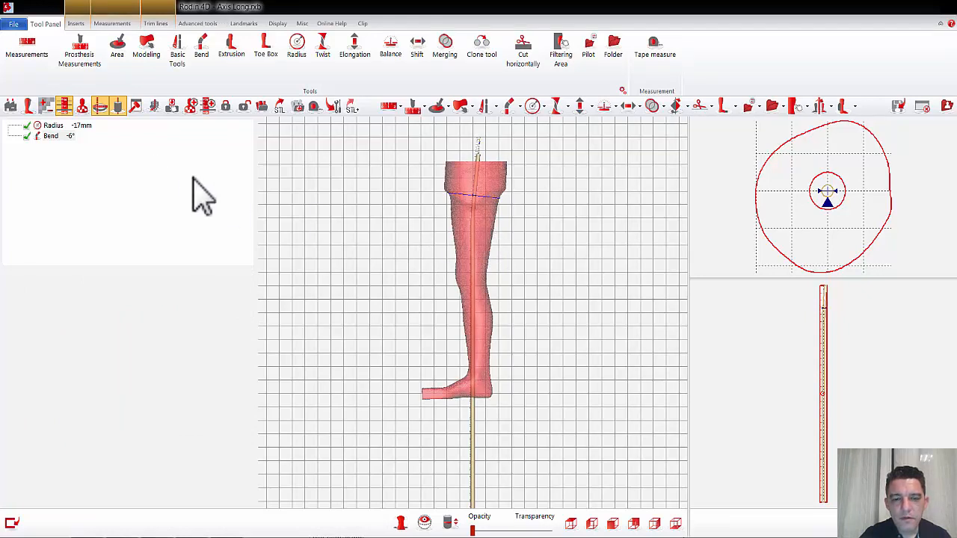
Step: Reopen the -6° bend for editing, set the current section near the top of the thigh, and lock the section
double_click(37, 137)
click(528, 263)
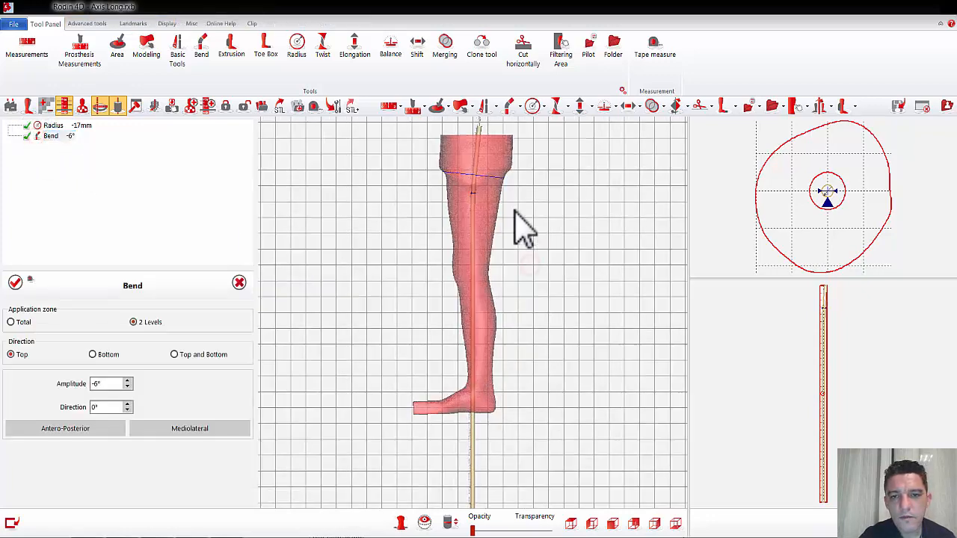
scroll(514, 211, up, 5)
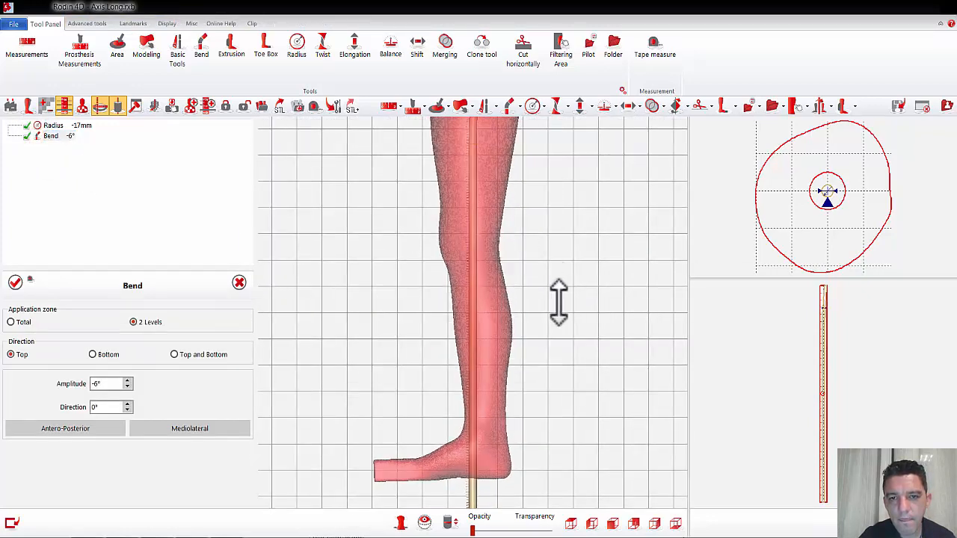
middle_drag(558, 302, 564, 367)
scroll(563, 343, up, 3)
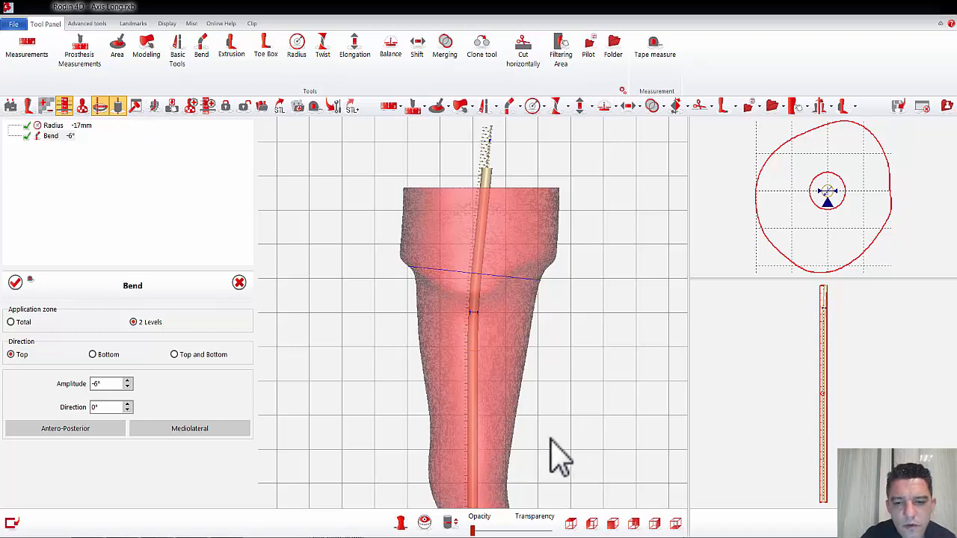
click(504, 238)
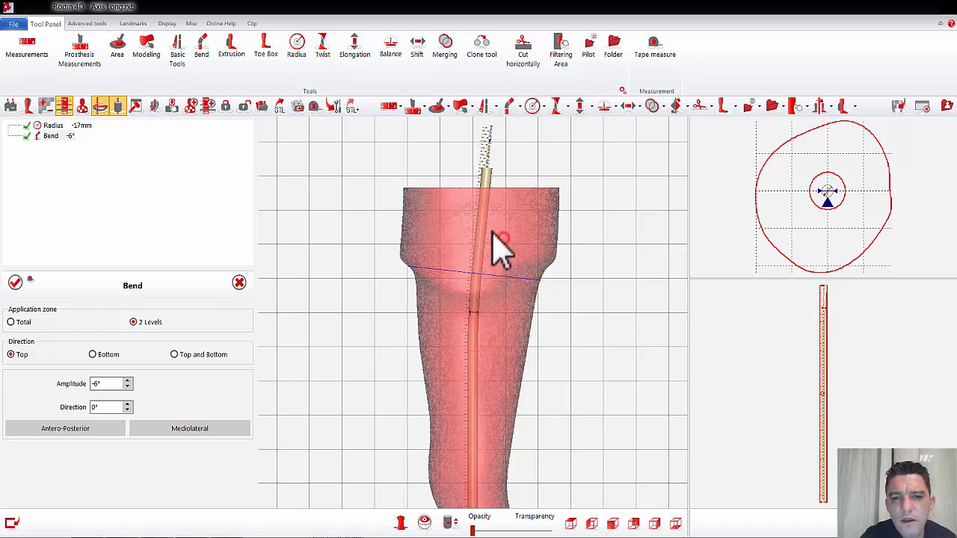
click(451, 522)
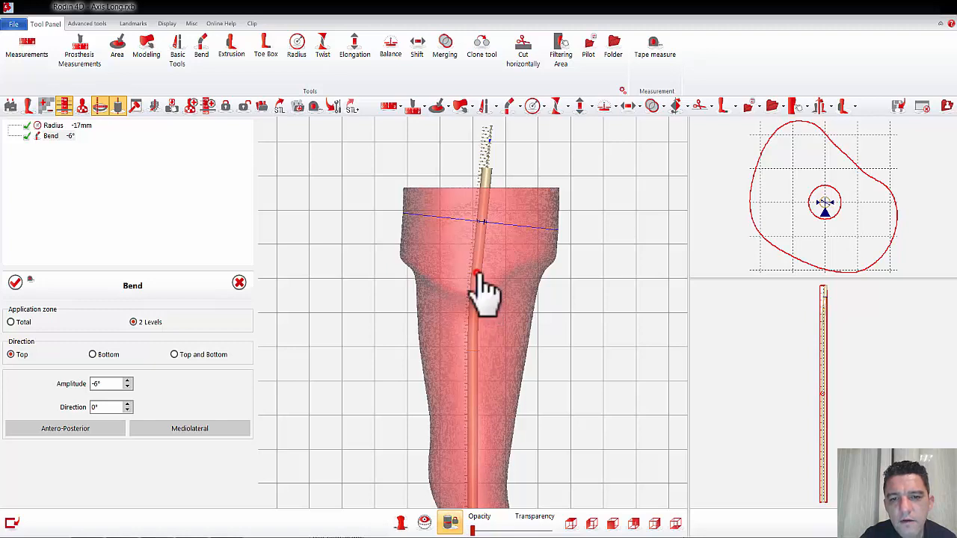
Step: Move the upper and lower levels of the -6° bend slightly higher along the thigh and apply it
drag(477, 267, 481, 260)
click(479, 259)
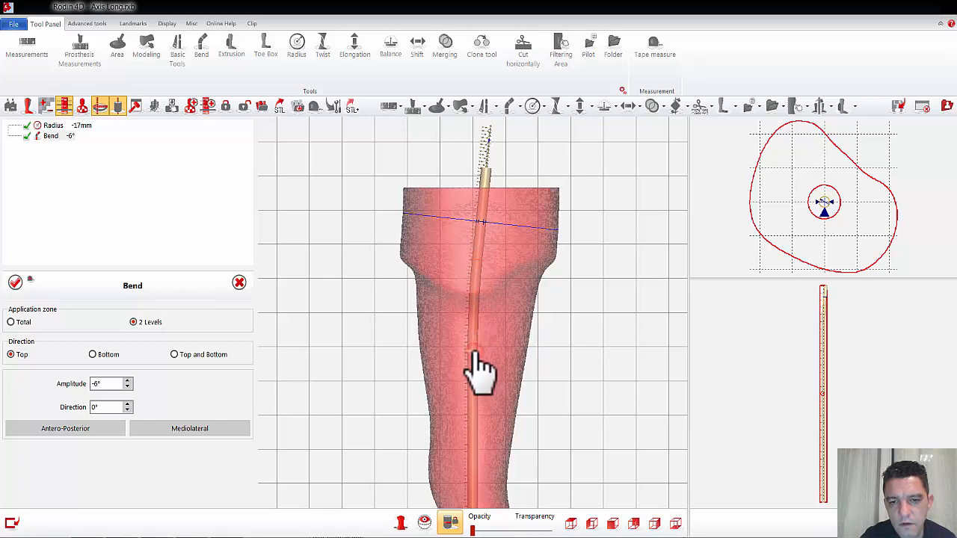
drag(475, 353, 472, 322)
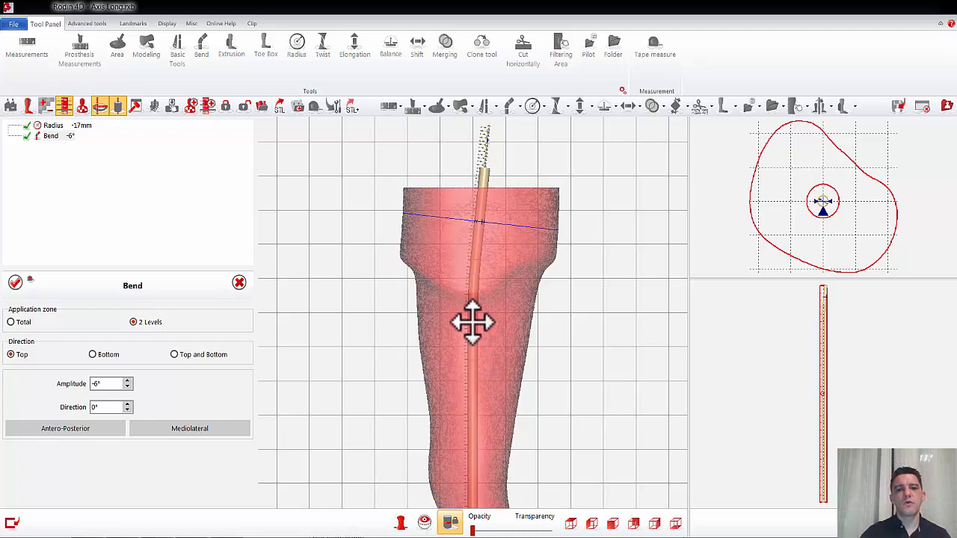
click(15, 282)
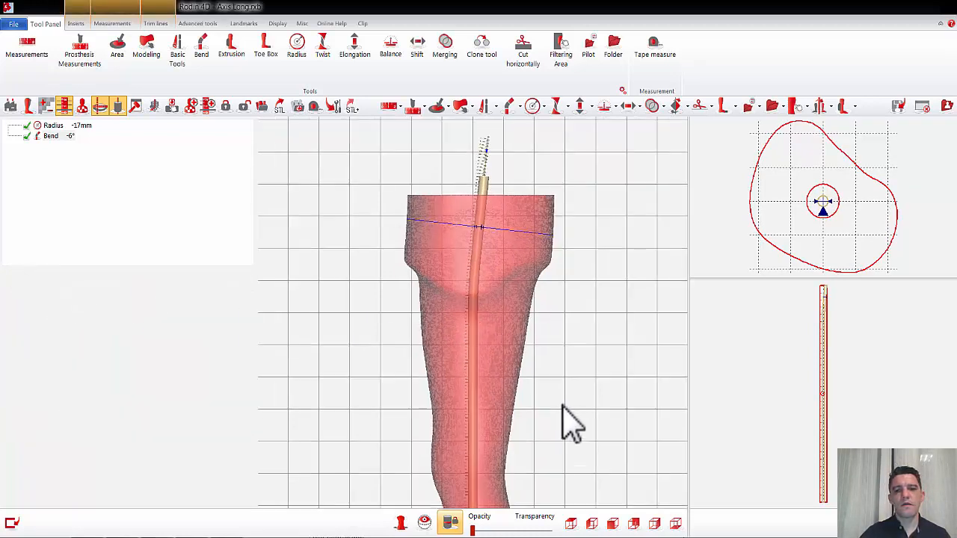
Step: Bend the lower part of the axis by -10° with a bottom Bend on 2 levels placed around the knee
scroll(570, 424, down, 4)
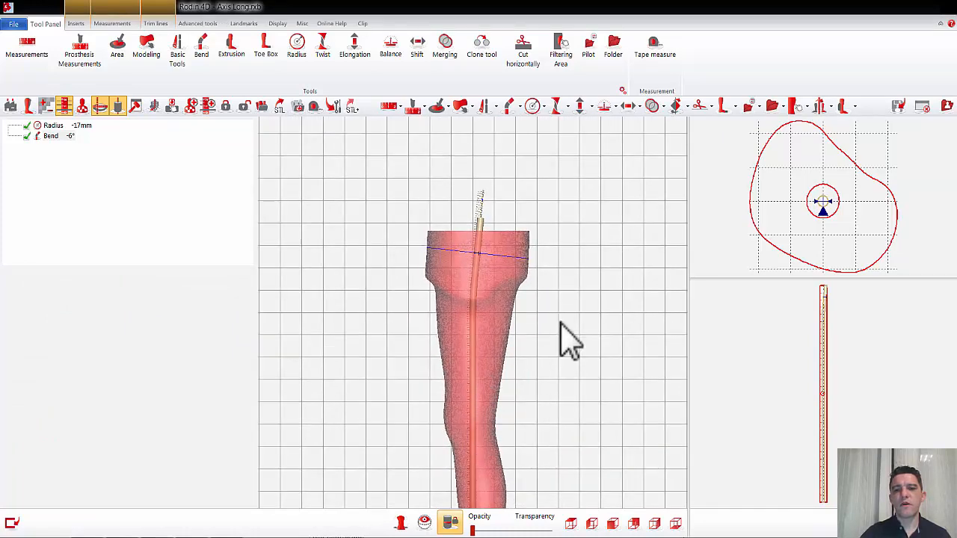
right_drag(562, 413, 572, 292)
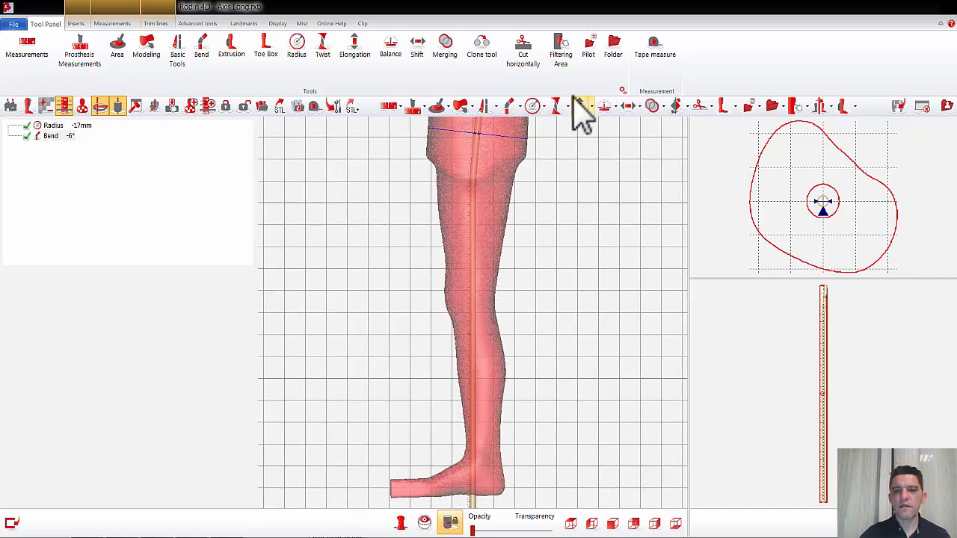
click(509, 108)
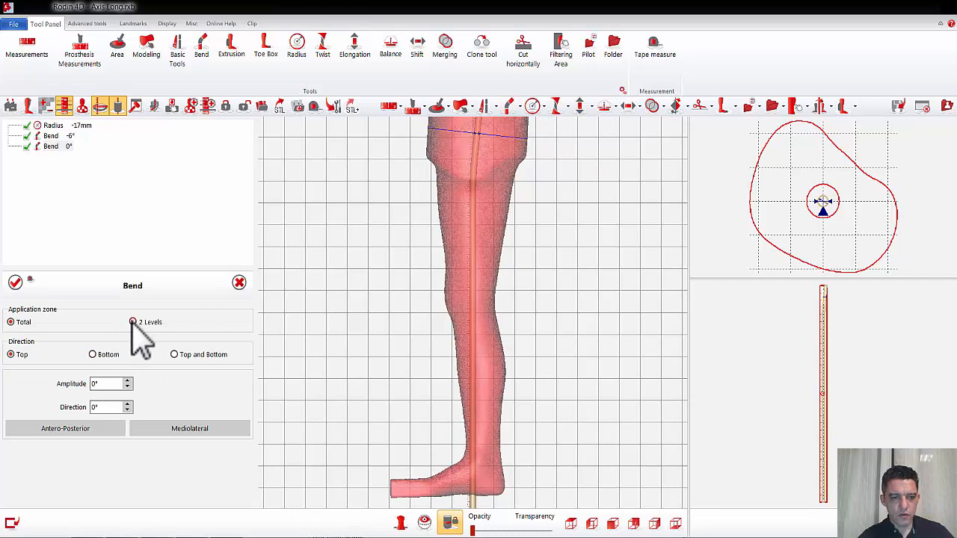
click(133, 322)
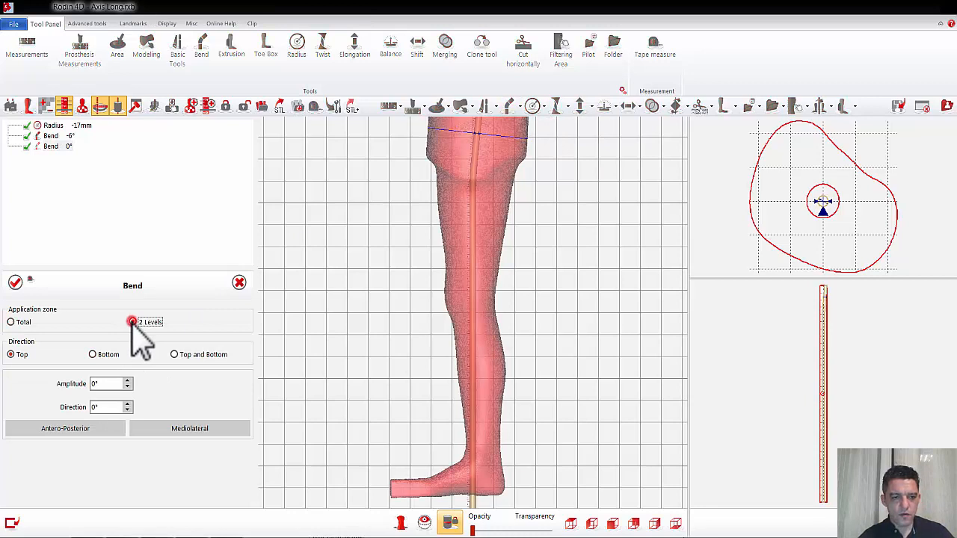
click(473, 300)
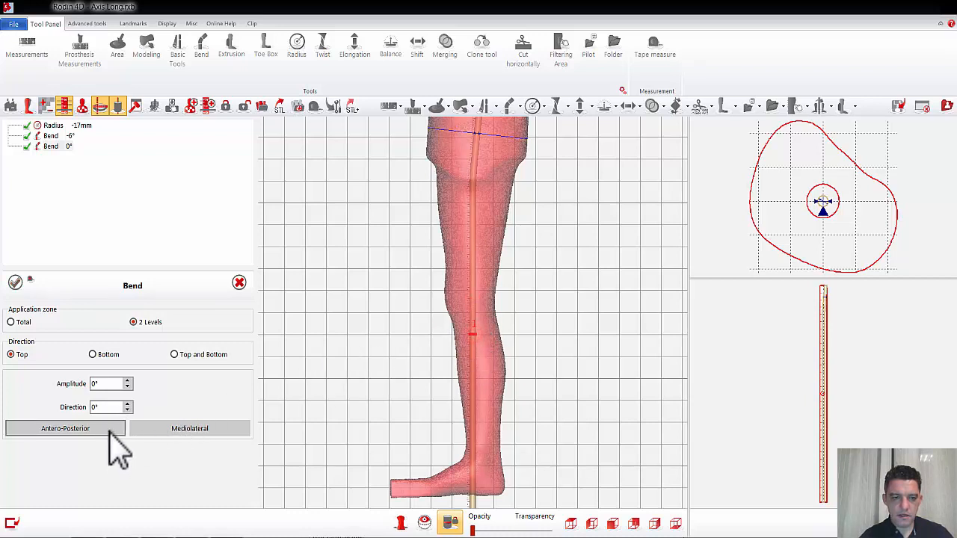
click(94, 355)
click(118, 385)
scroll(119, 385, down, 3)
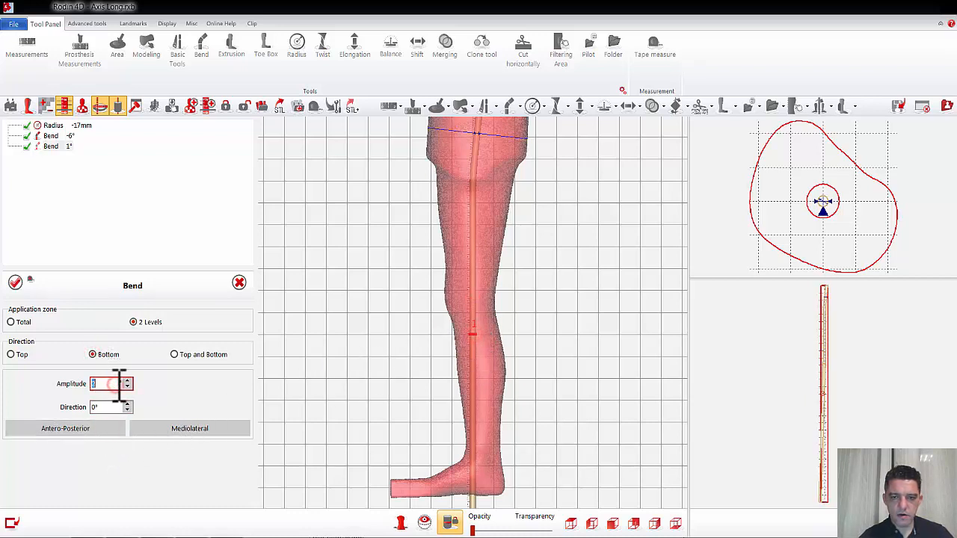
scroll(119, 385, down, 7)
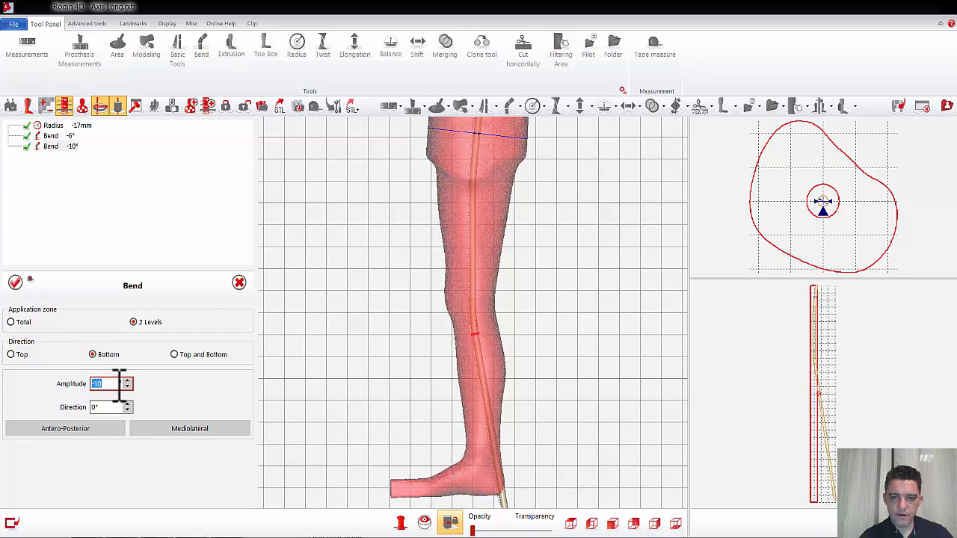
click(15, 282)
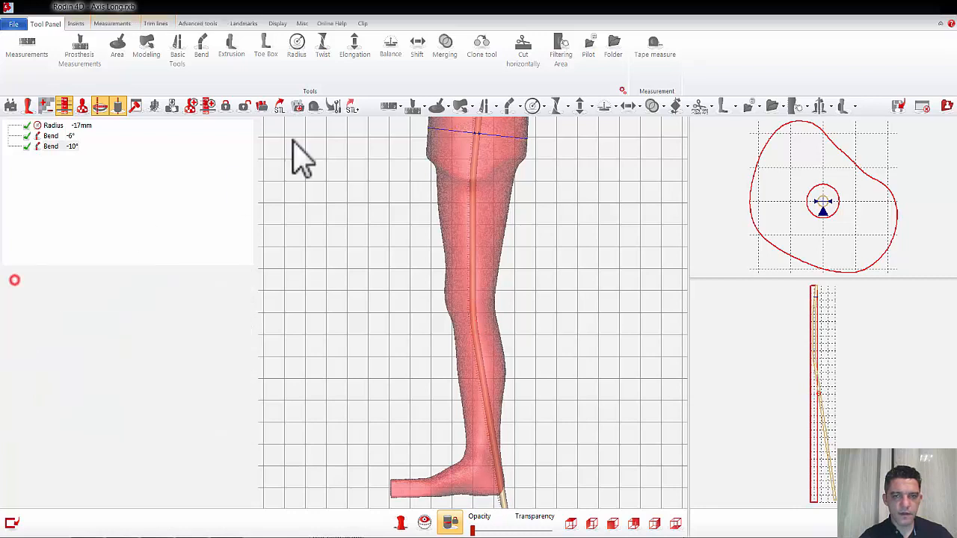
Step: Add a bottom antero-posterior Bend of 9° on 2 levels at the calf and apply it
click(510, 106)
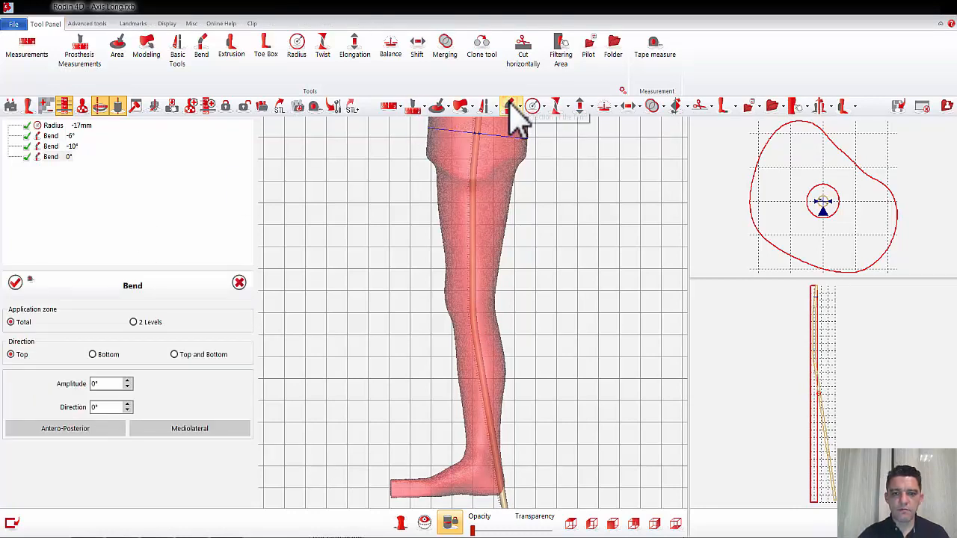
click(133, 322)
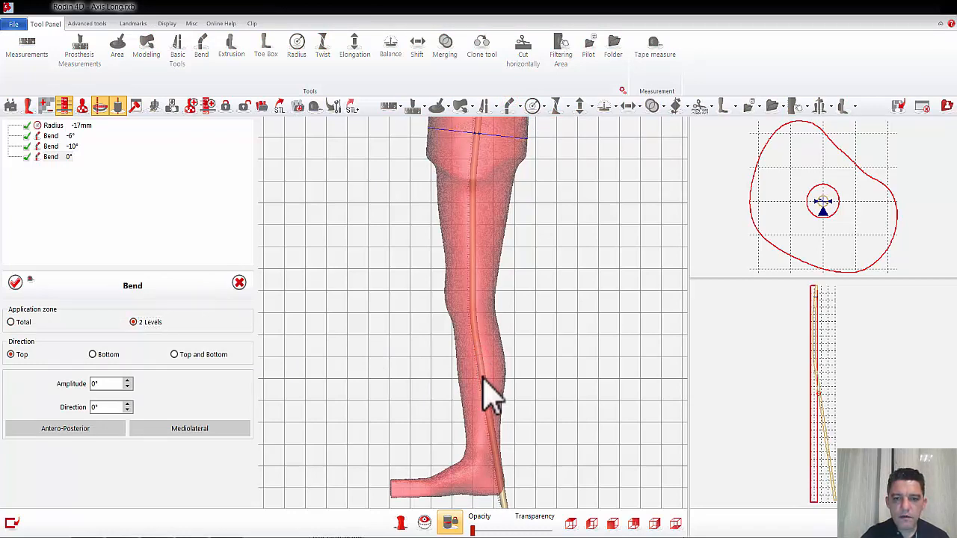
click(97, 430)
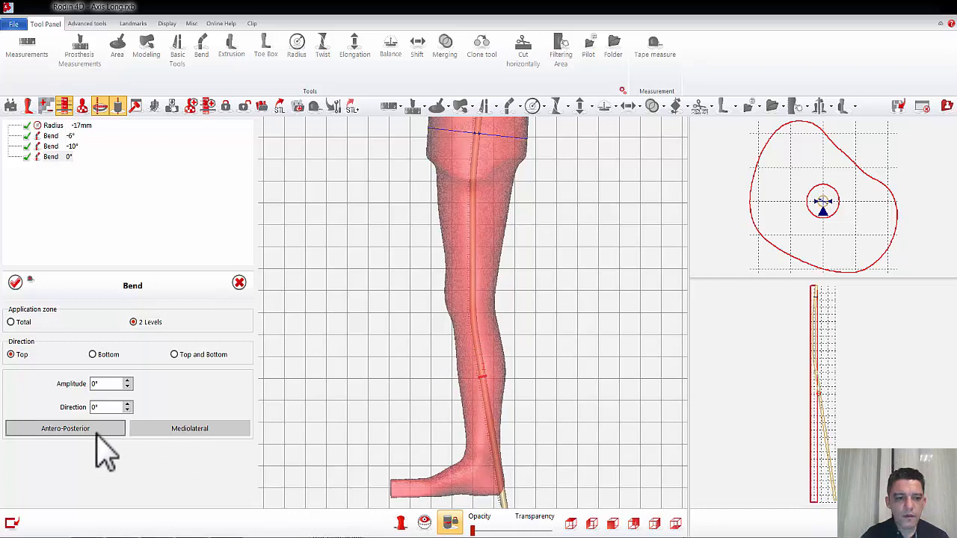
click(92, 354)
scroll(111, 384, up, 6)
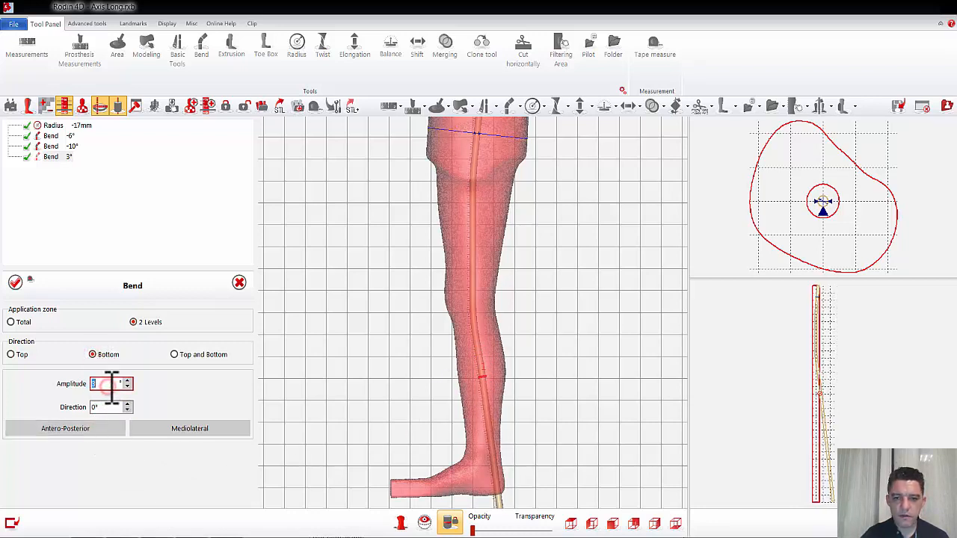
scroll(111, 384, up, 2)
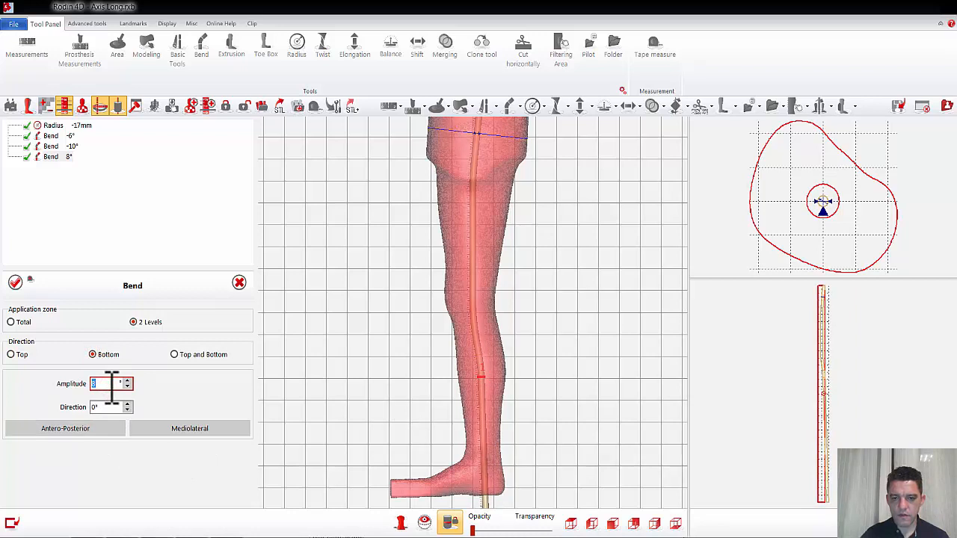
scroll(110, 384, up, 1)
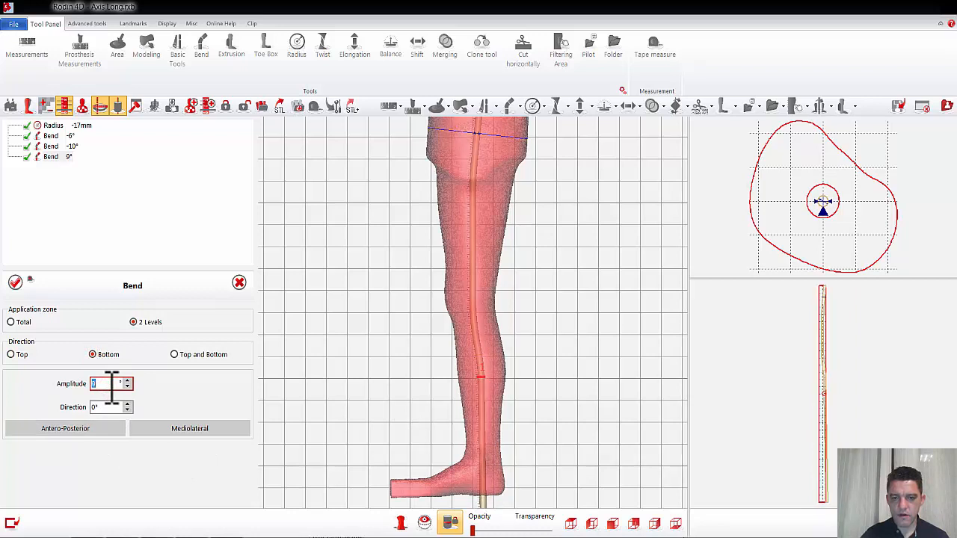
click(15, 282)
Step: Start a bottom Bend on 2 levels in the antero-posterior direction, placing its levels around the ankle
middle_drag(551, 469, 543, 319)
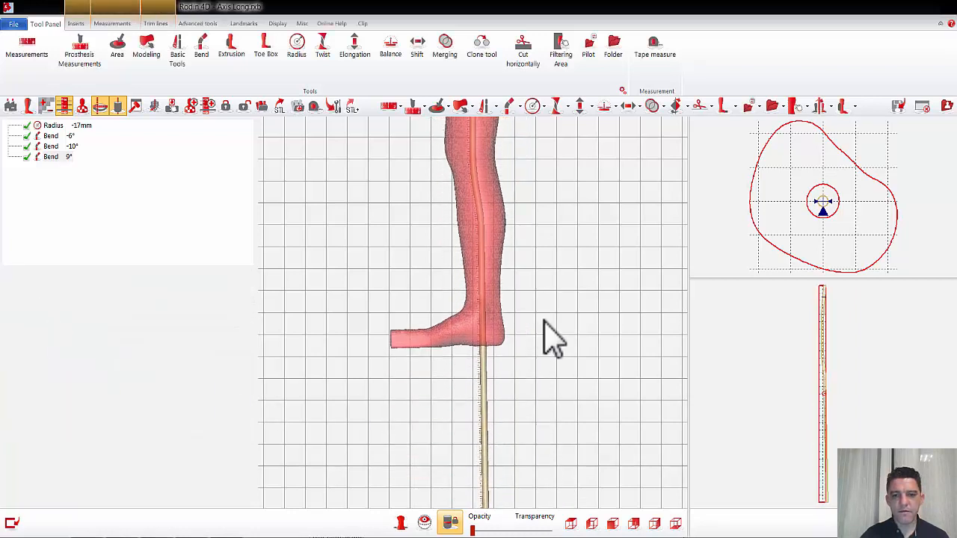
click(509, 110)
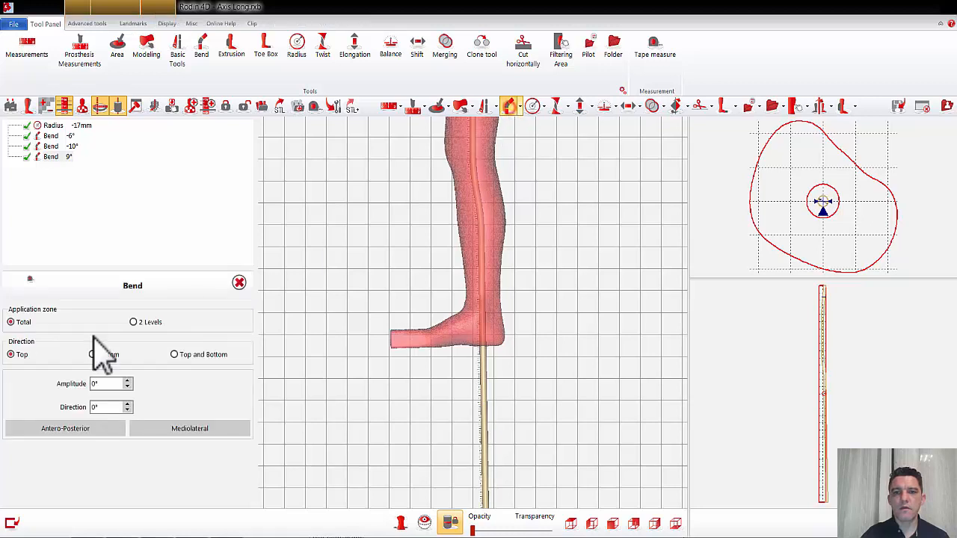
click(134, 321)
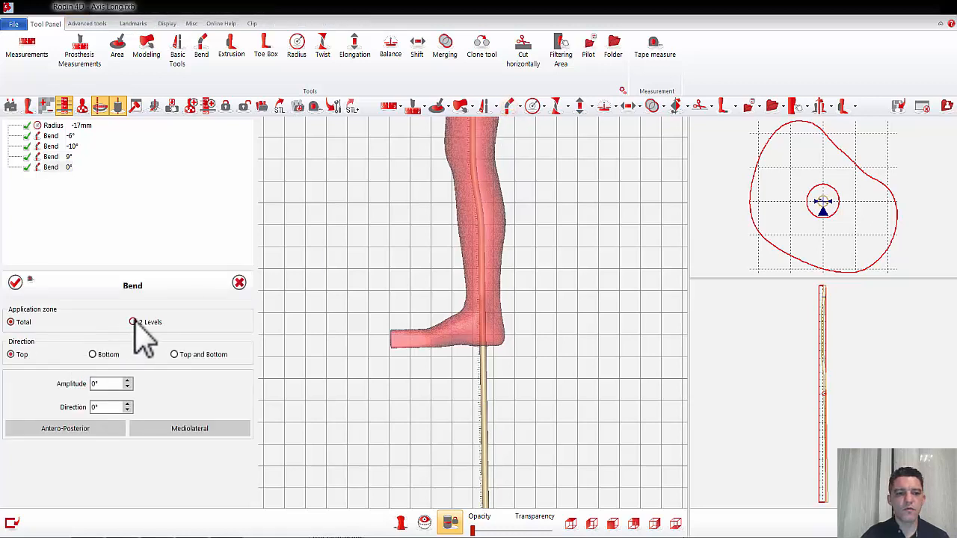
click(86, 427)
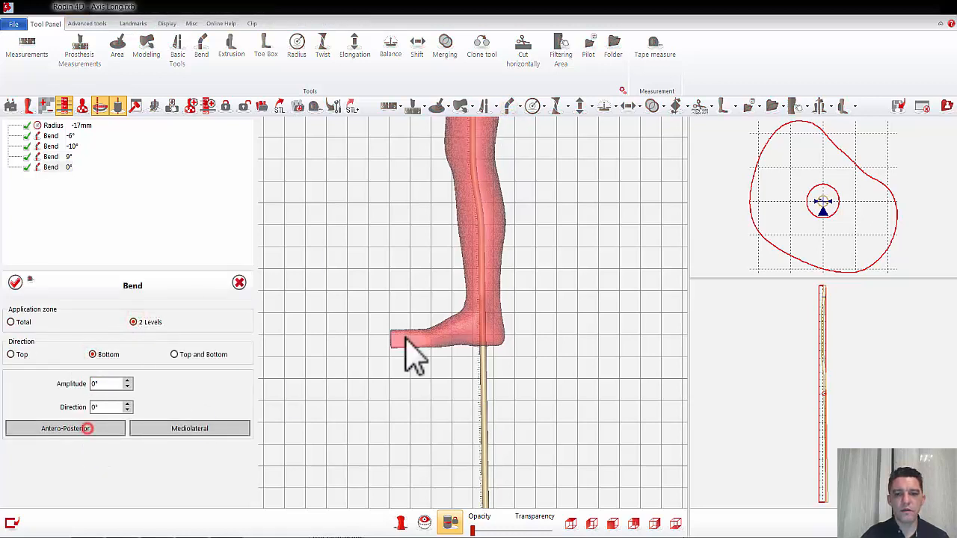
click(482, 318)
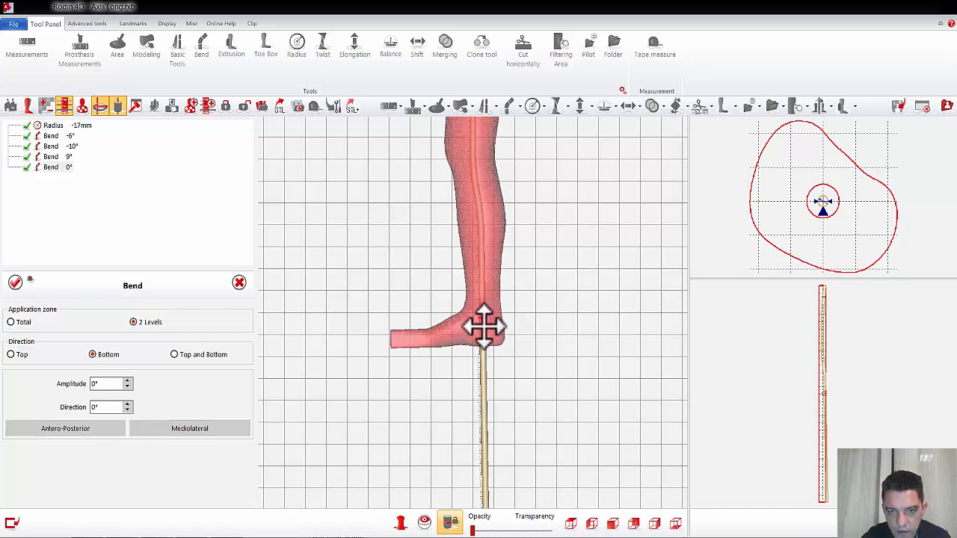
scroll(513, 308, up, 3)
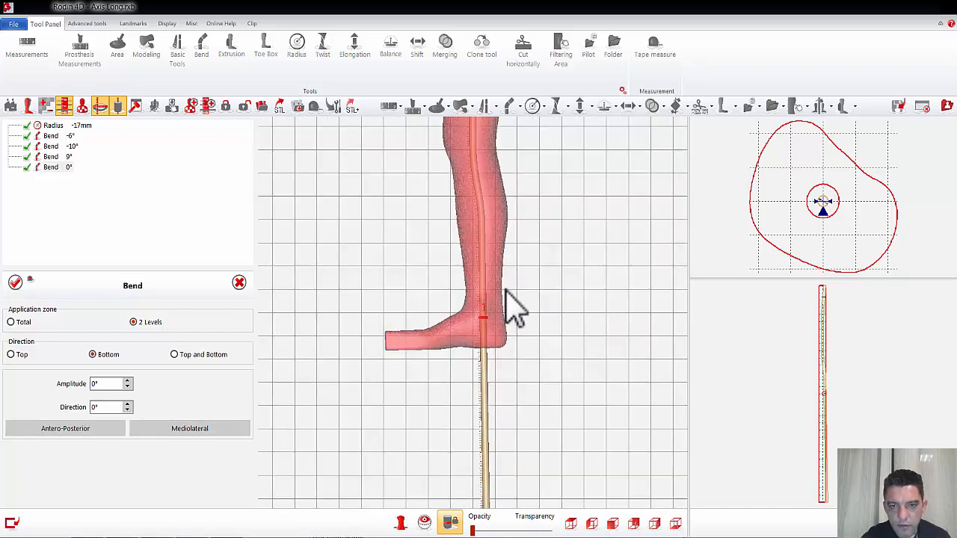
click(486, 340)
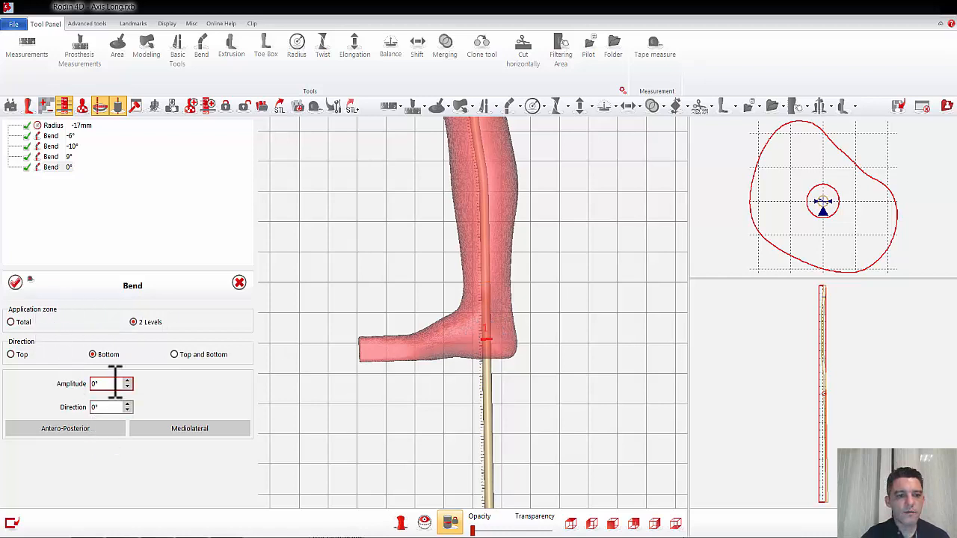
Step: Set the ankle bend's amplitude to 59° so the axis turns toward the forefoot, and apply it
scroll(114, 381, up, 16)
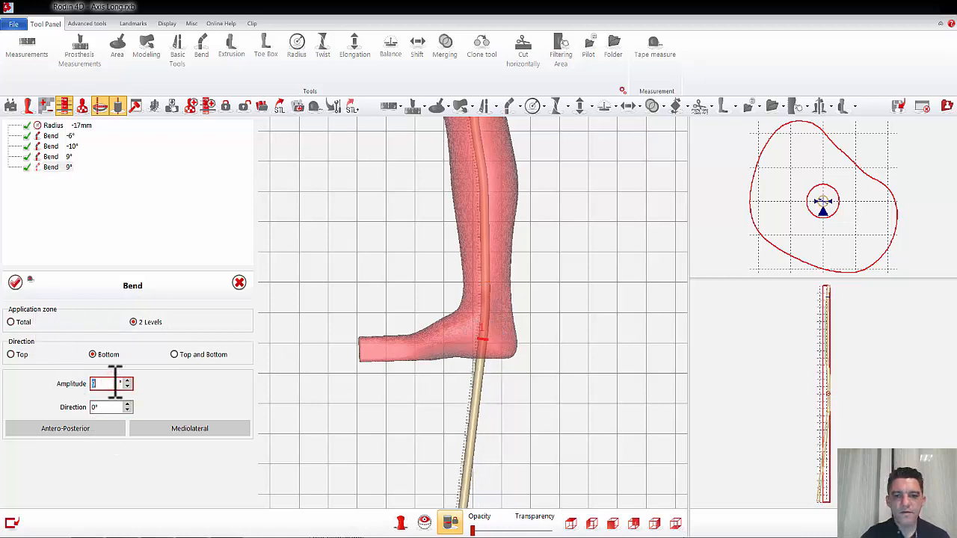
scroll(114, 381, up, 20)
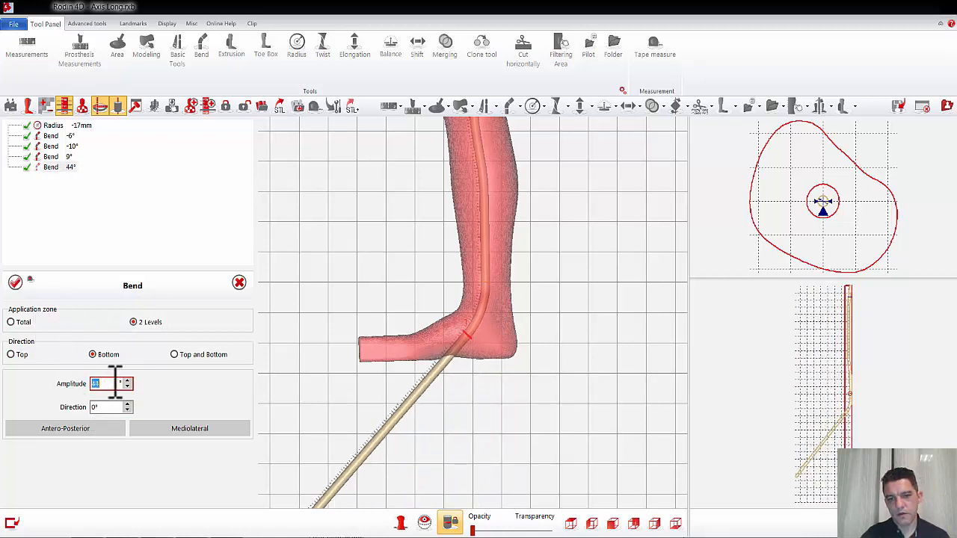
scroll(115, 381, up, 11)
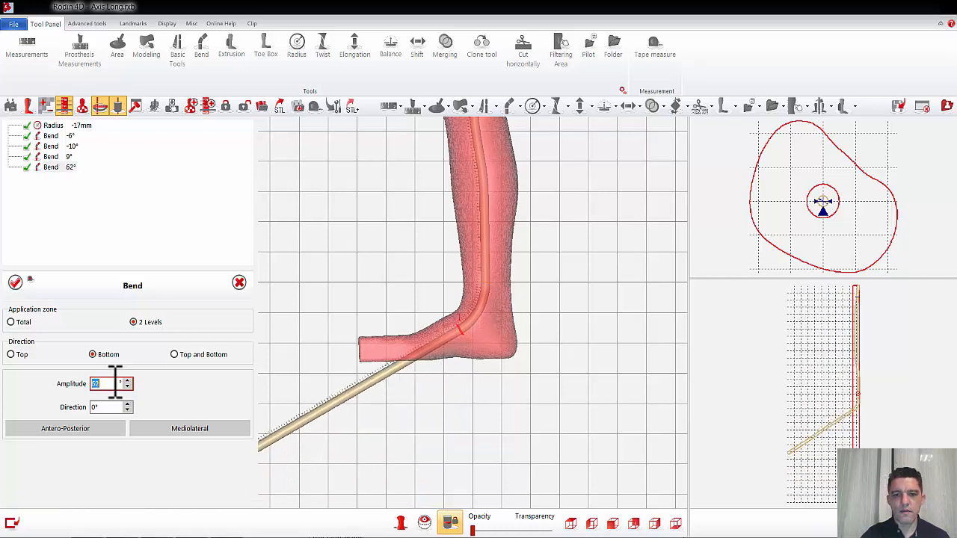
scroll(115, 381, down, 2)
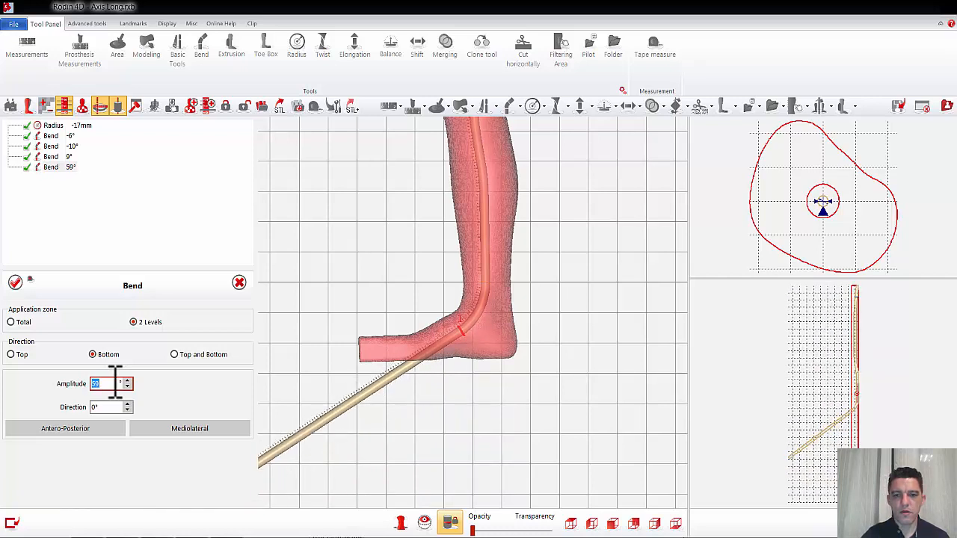
click(14, 282)
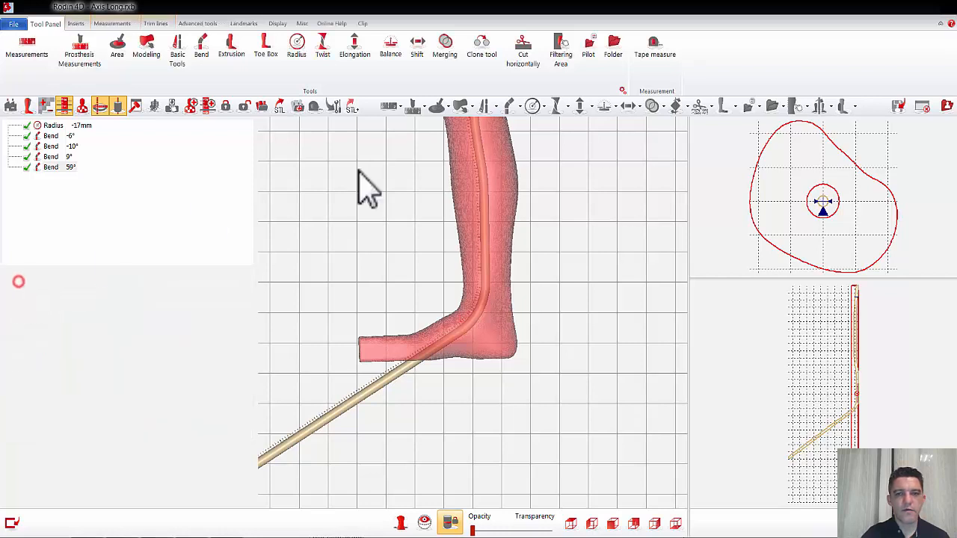
Step: Add a bottom antero-posterior Bend of 20° on 2 levels between the ankle and midfoot, moving its upper level nearer the ankle, and apply it
click(510, 105)
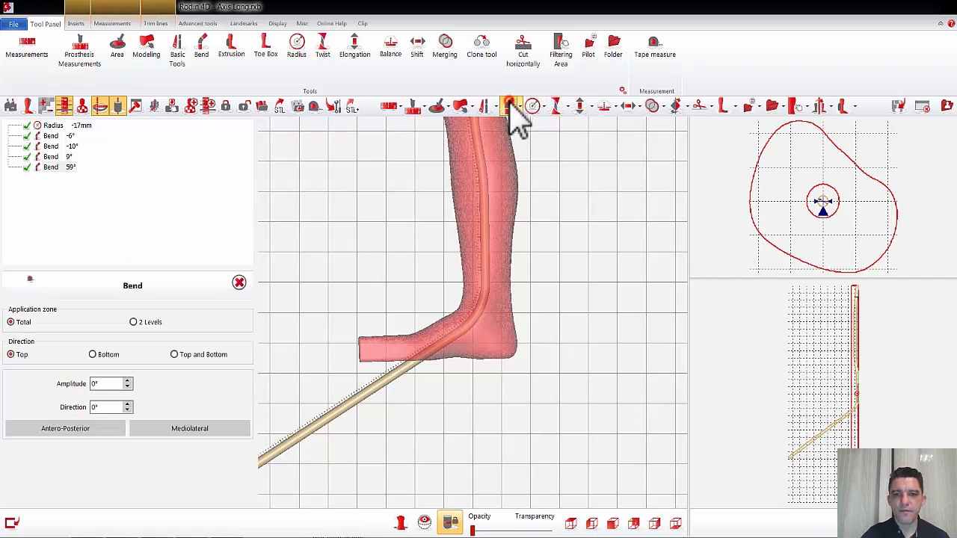
click(133, 321)
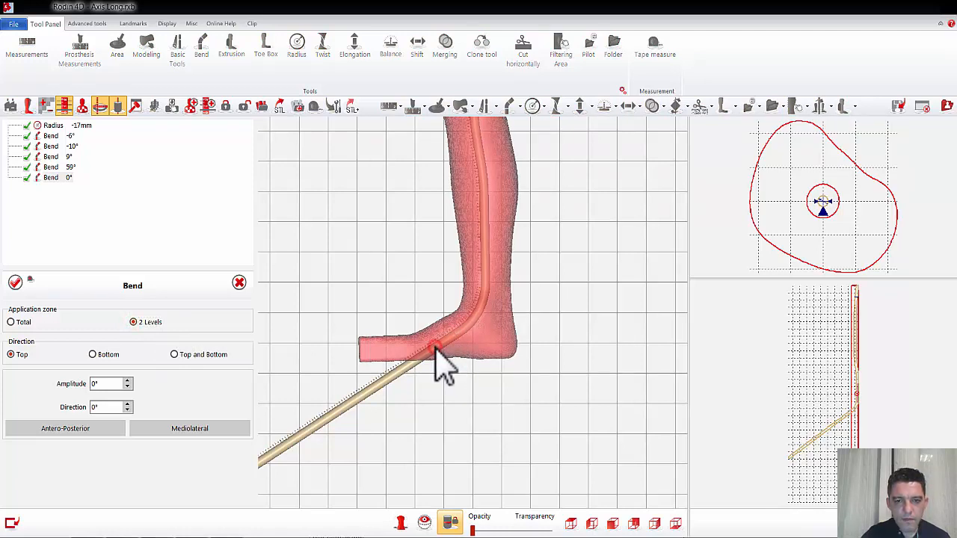
click(91, 355)
click(86, 429)
click(101, 386)
scroll(105, 386, up, 5)
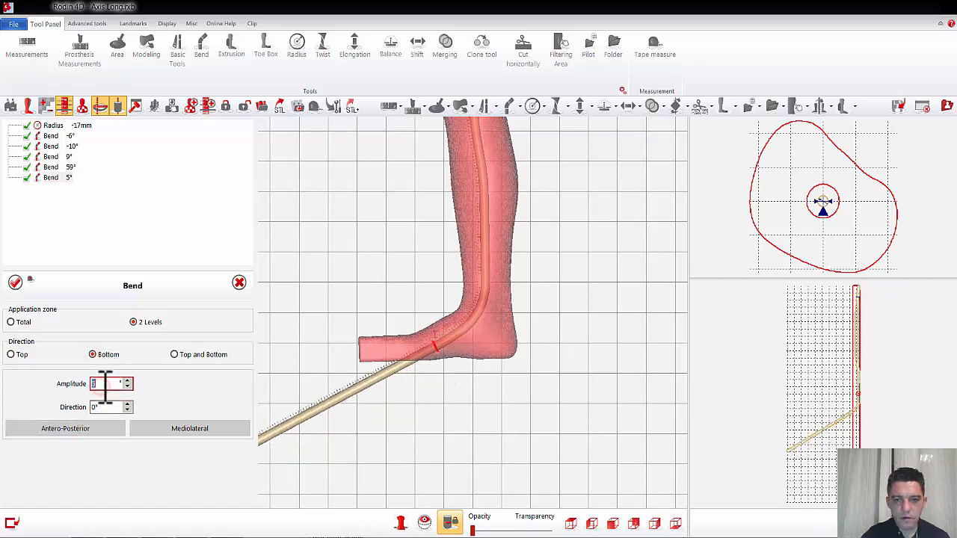
scroll(106, 383, up, 15)
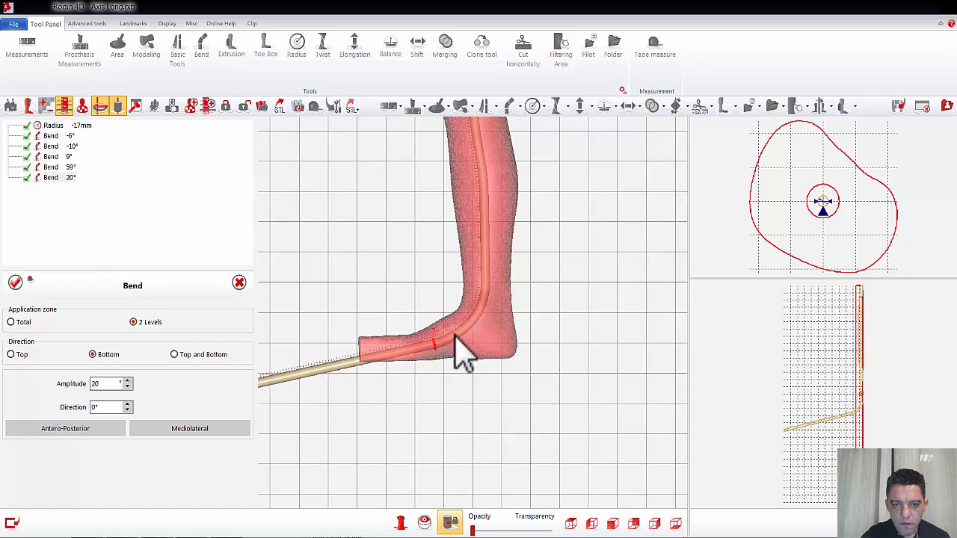
drag(459, 340, 468, 323)
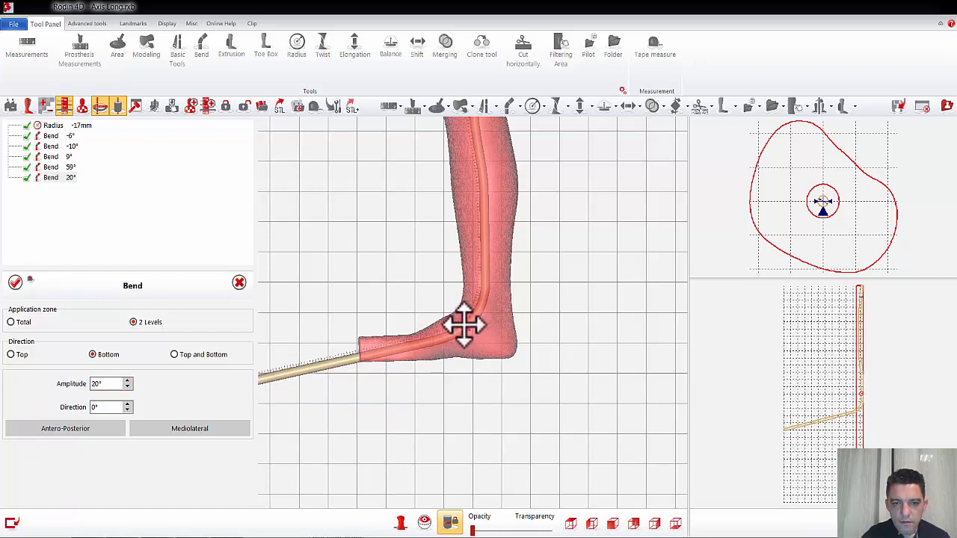
click(15, 282)
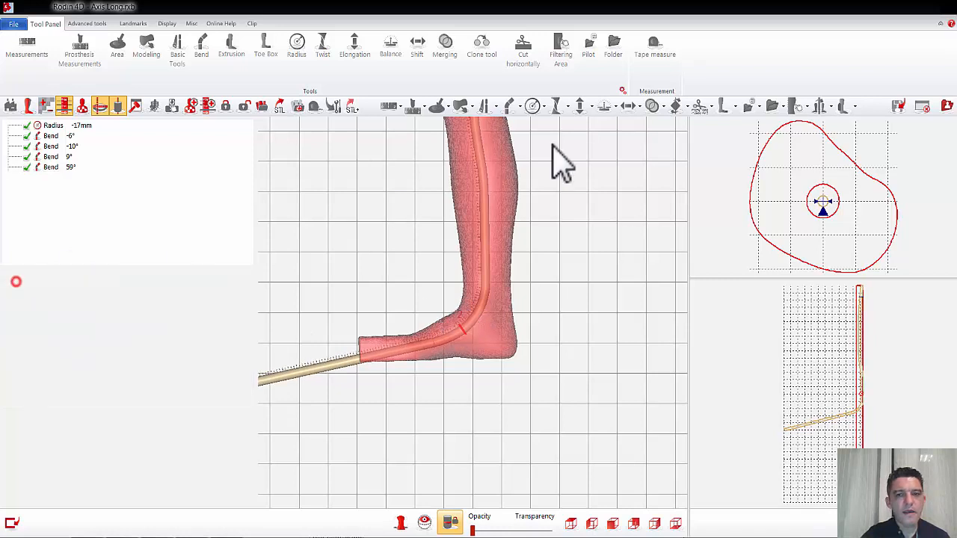
Step: Add a bottom antero-posterior Bend of 9° on 2 levels at the forefoot, check the axis from the front, and apply it
click(509, 111)
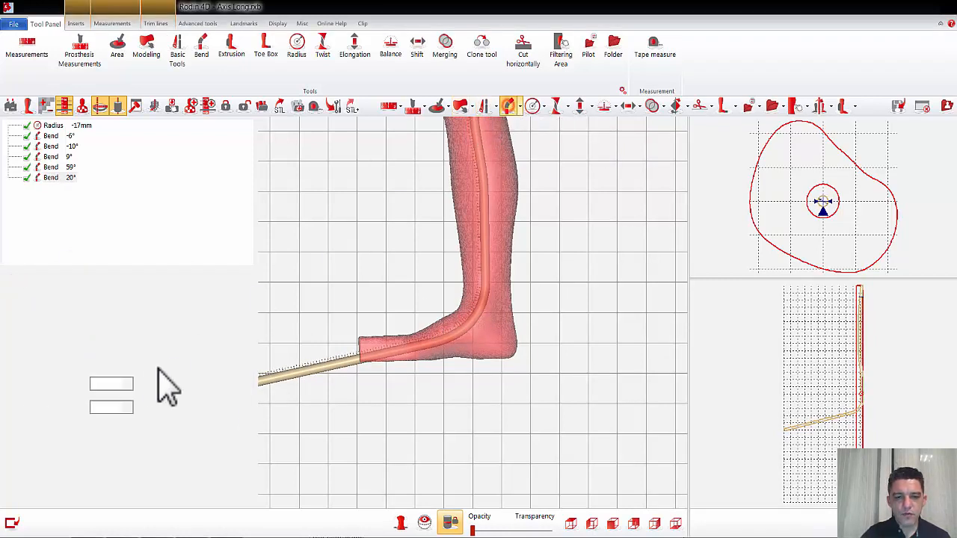
click(133, 322)
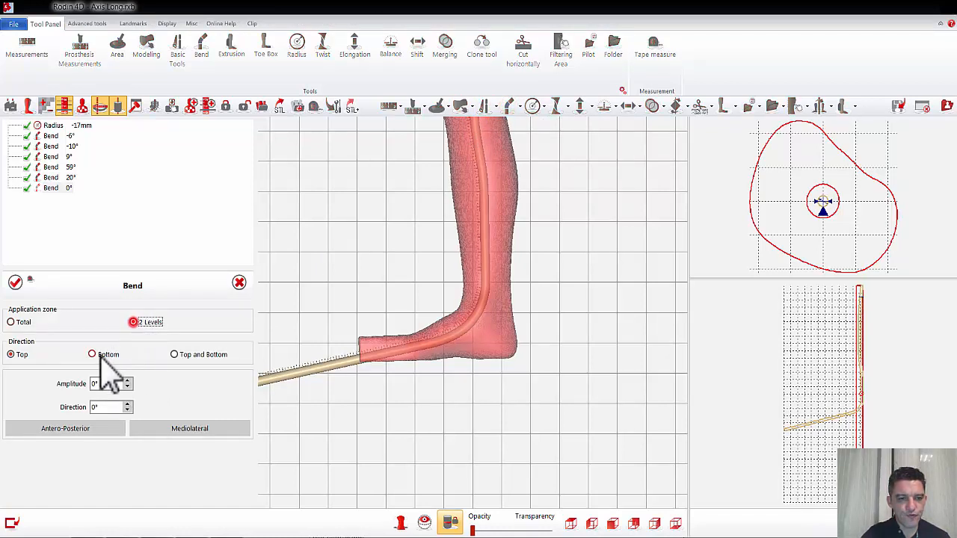
click(92, 355)
click(90, 428)
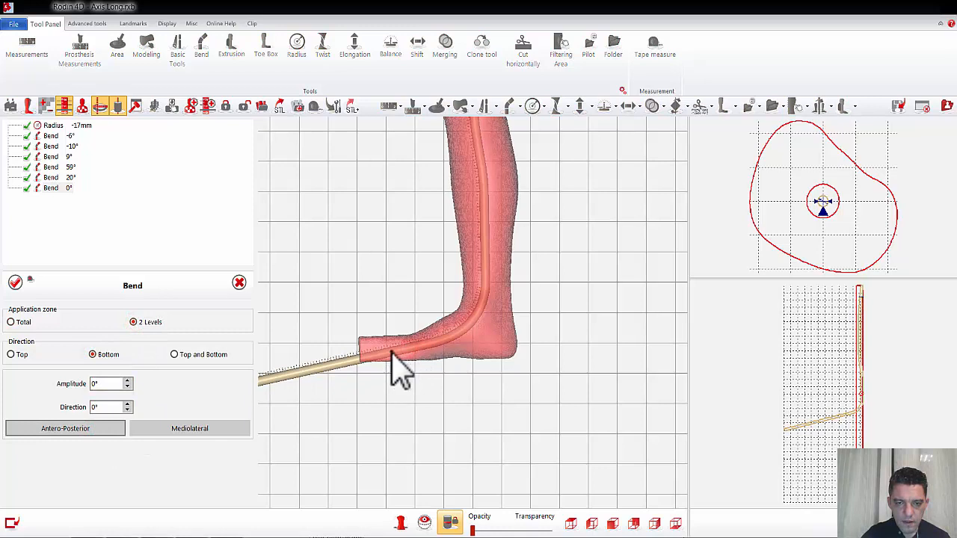
click(391, 352)
click(109, 385)
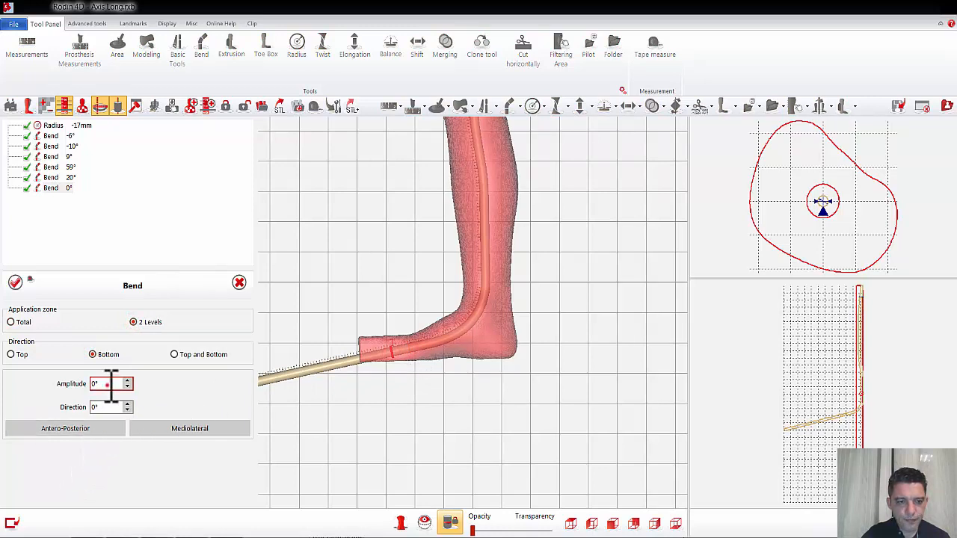
scroll(111, 385, up, 8)
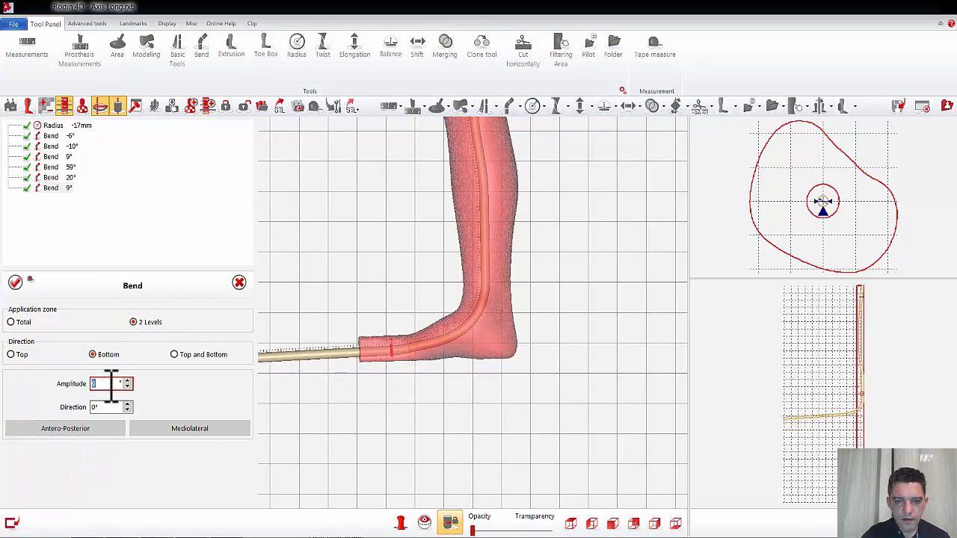
click(613, 524)
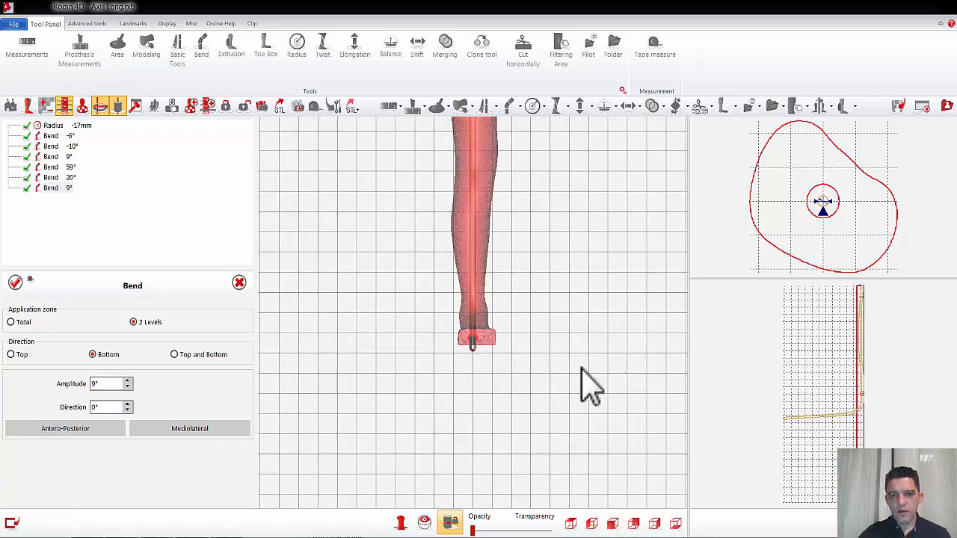
scroll(568, 365, down, 4)
middle_drag(530, 271, 525, 297)
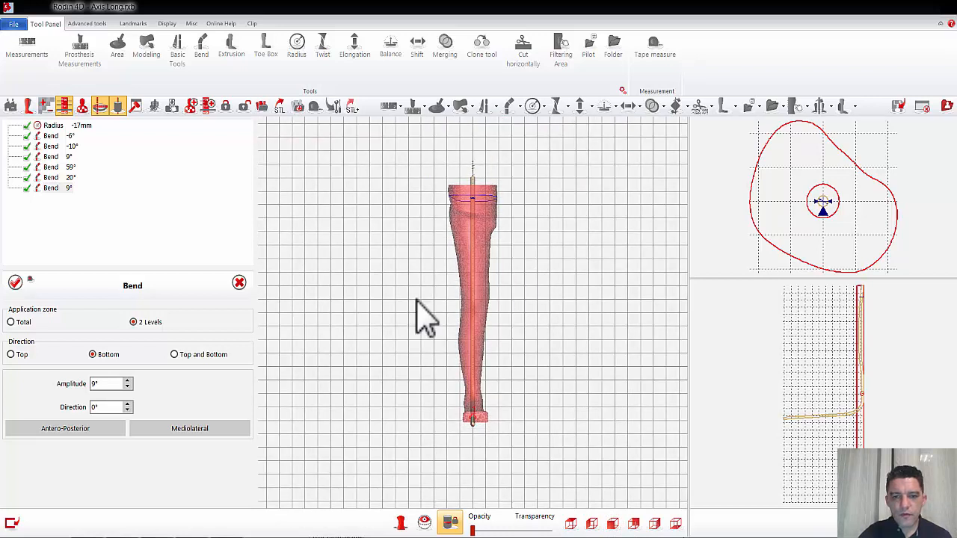
click(15, 282)
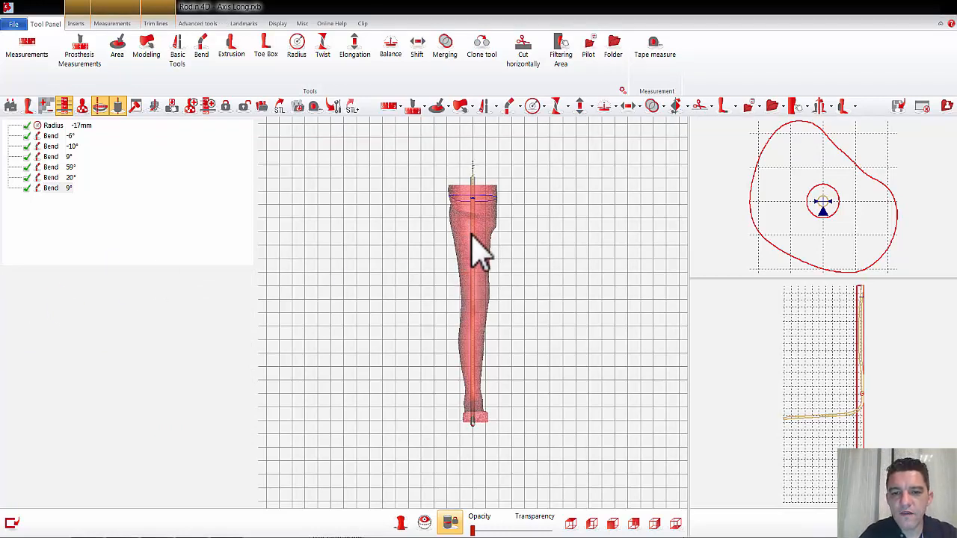
Step: Add a bottom mediolateral Bend of 4° on 2 levels at the thigh and apply it
click(509, 106)
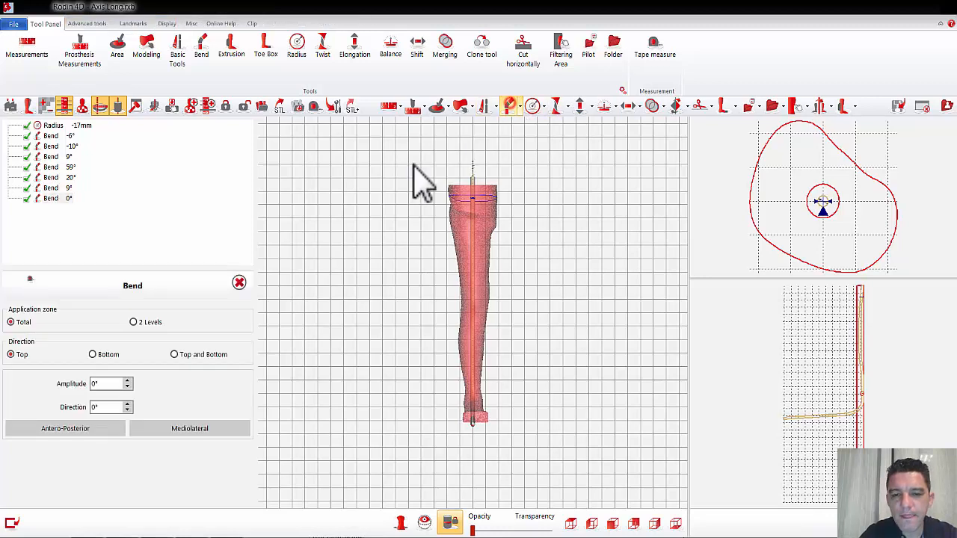
click(133, 322)
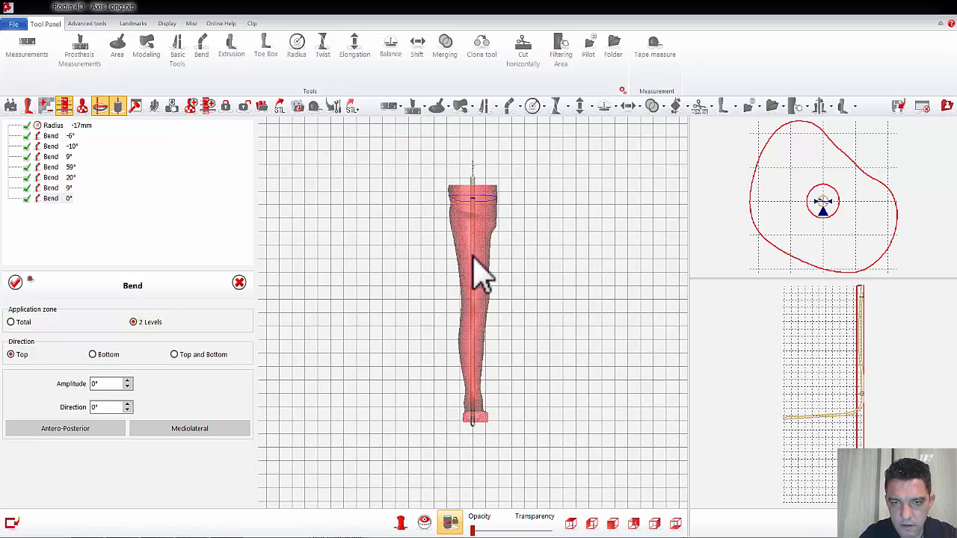
click(153, 428)
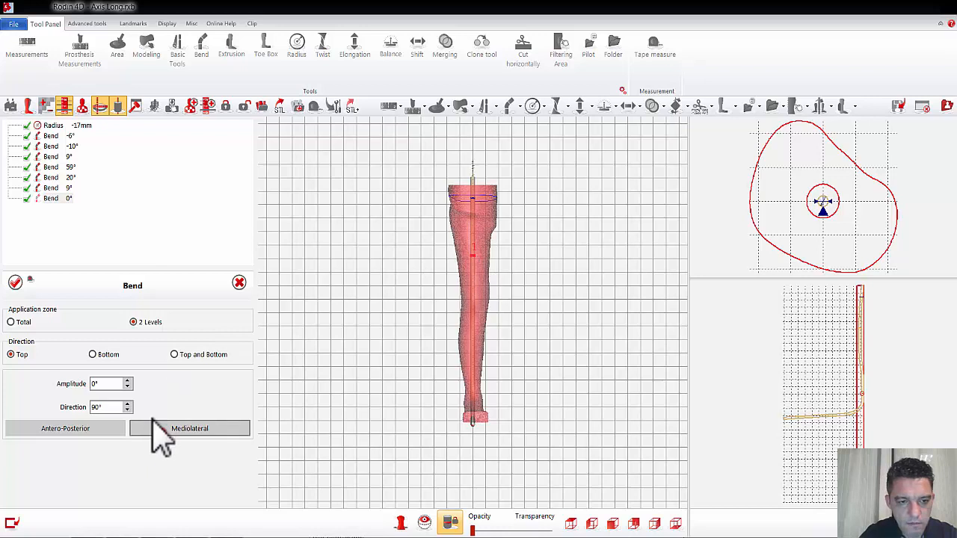
click(94, 354)
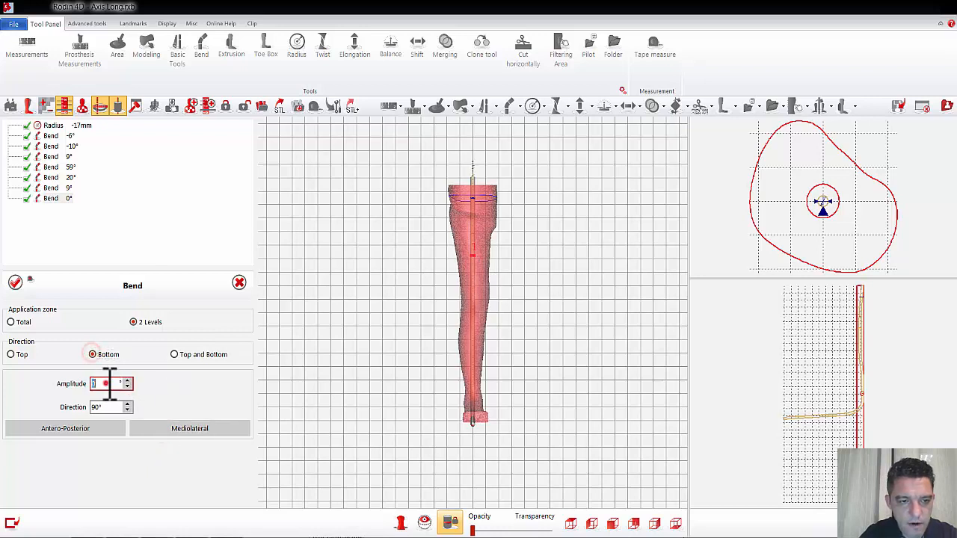
scroll(108, 383, up, 1)
scroll(108, 383, up, 3)
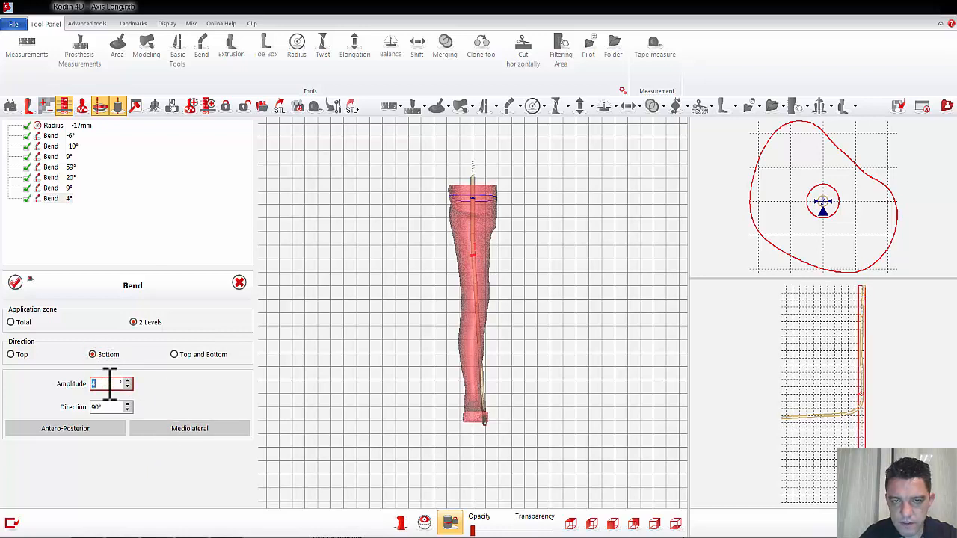
click(15, 281)
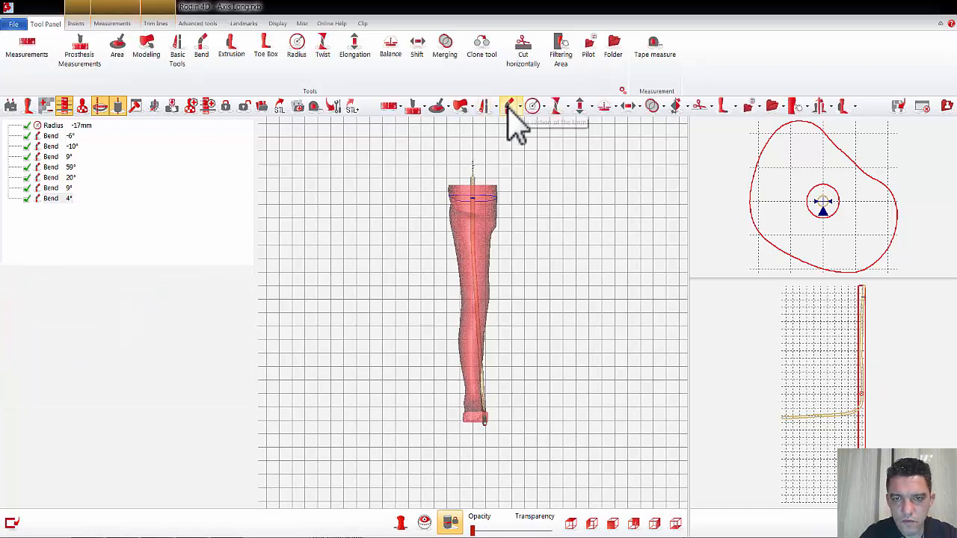
Step: Start another Bend on 2 levels and place its levels around the knee in the front view
click(509, 106)
click(133, 322)
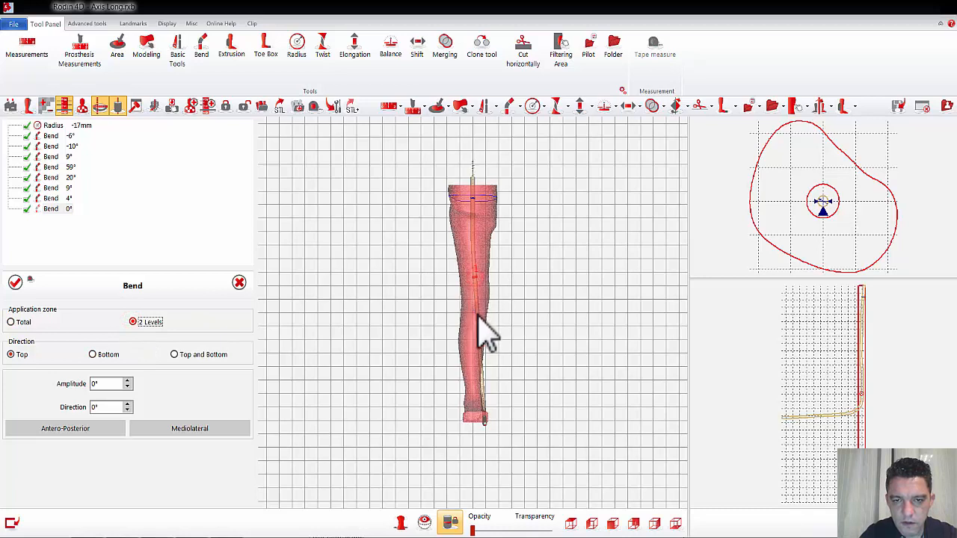
click(575, 318)
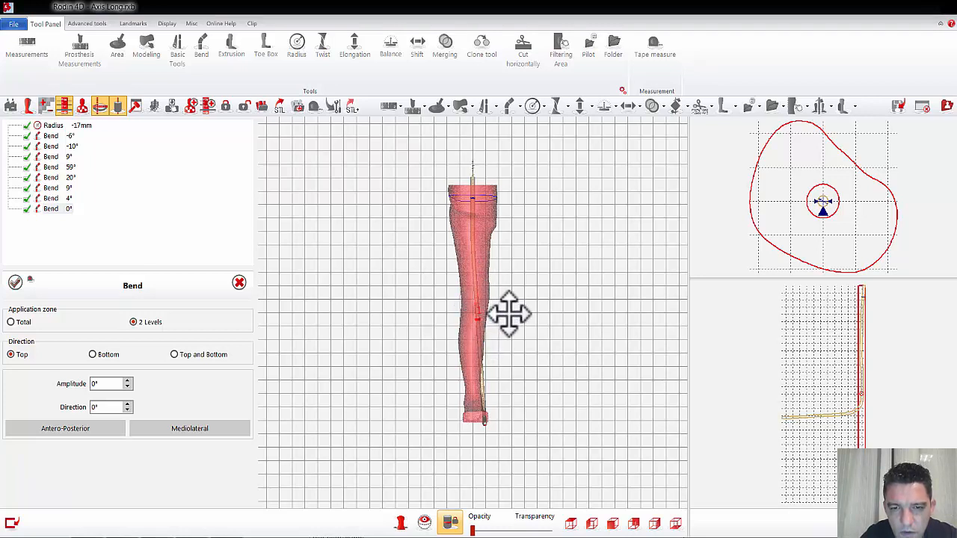
scroll(509, 314, up, 5)
scroll(509, 314, up, 1)
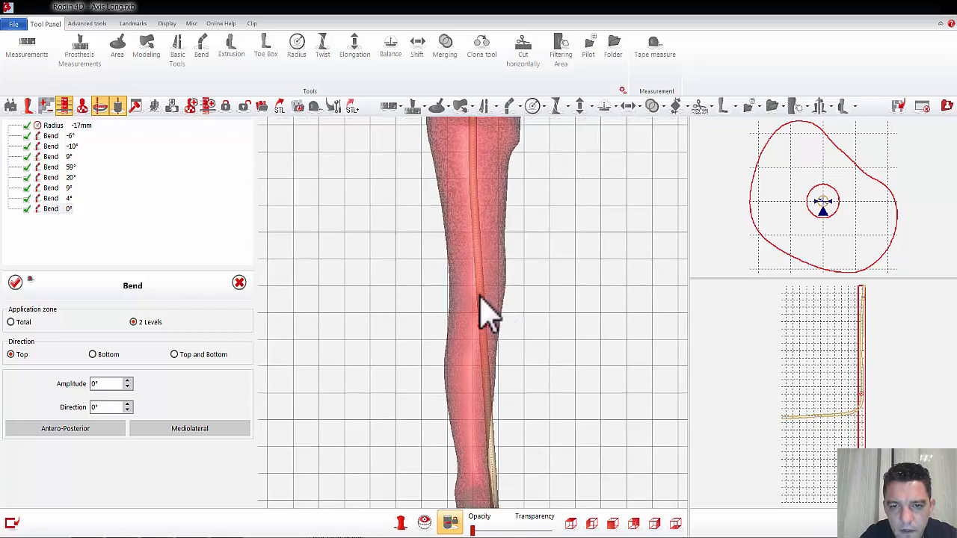
drag(482, 293, 476, 245)
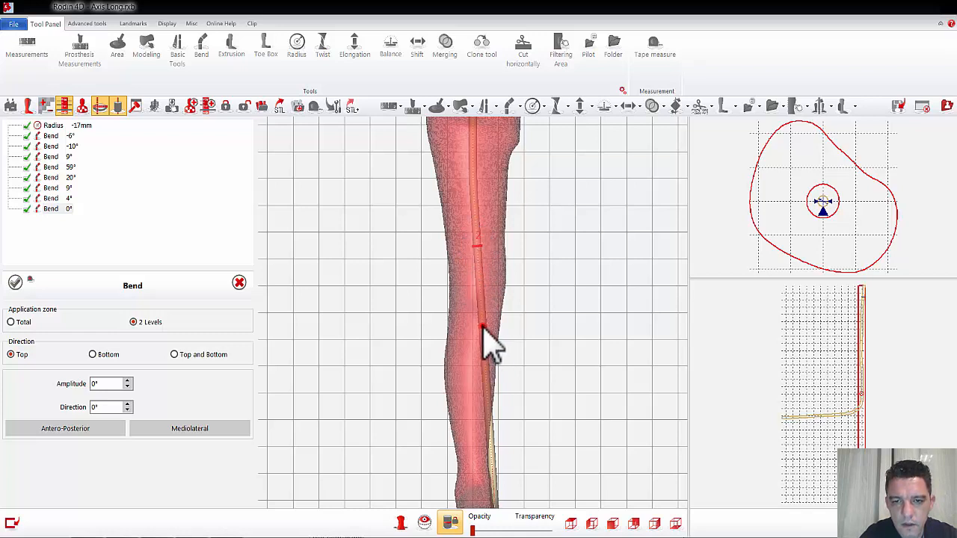
drag(483, 327, 477, 314)
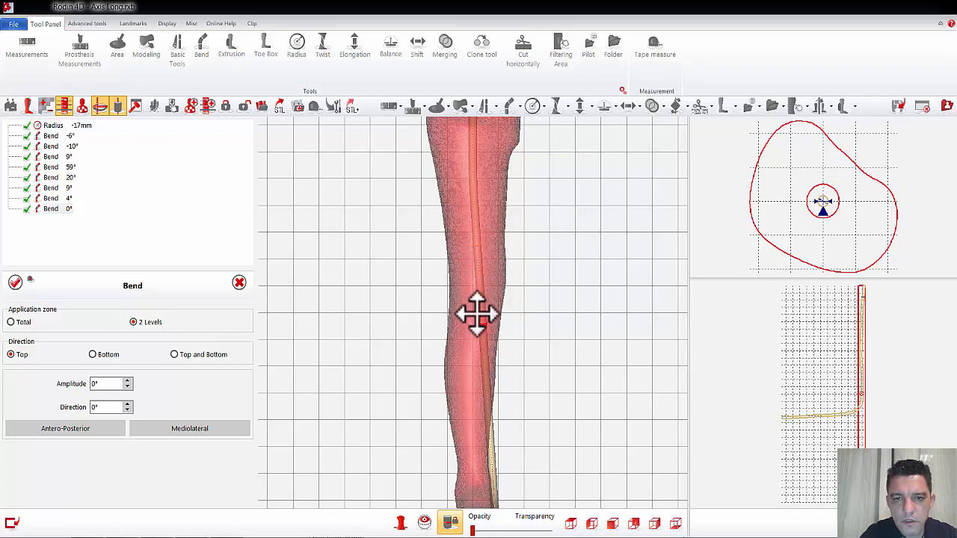
Step: Set the knee bend to mediolateral and bottom with an amplitude of -11°, and apply it
click(184, 429)
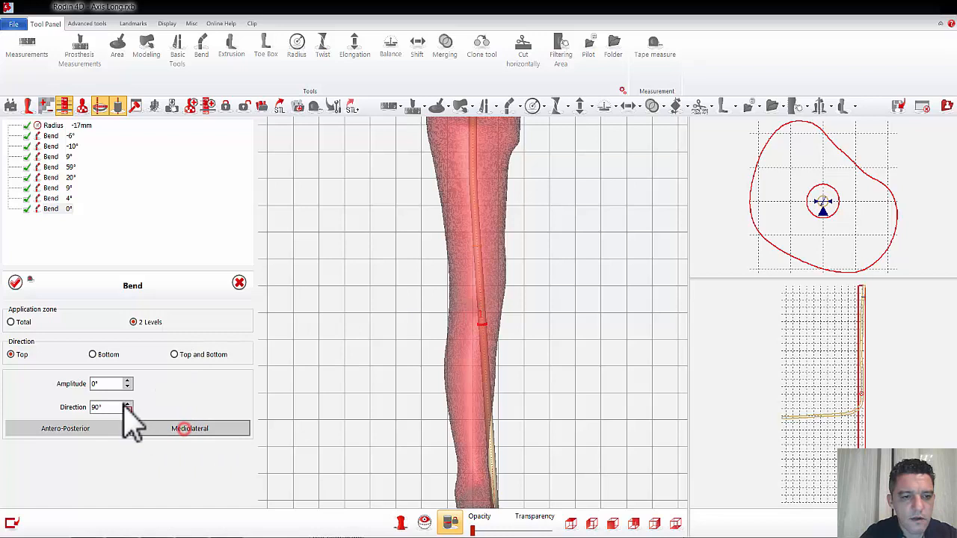
click(93, 356)
scroll(105, 381, down, 9)
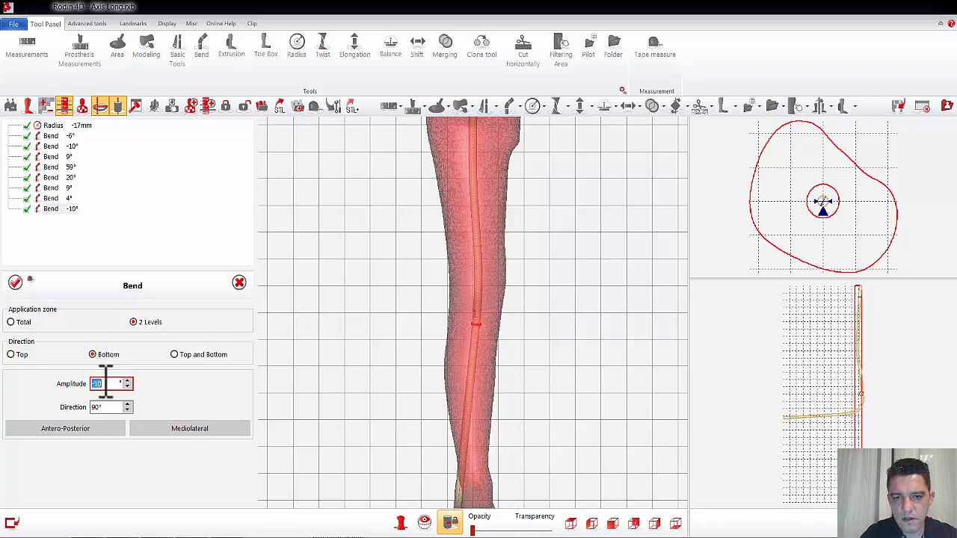
scroll(105, 381, down, 1)
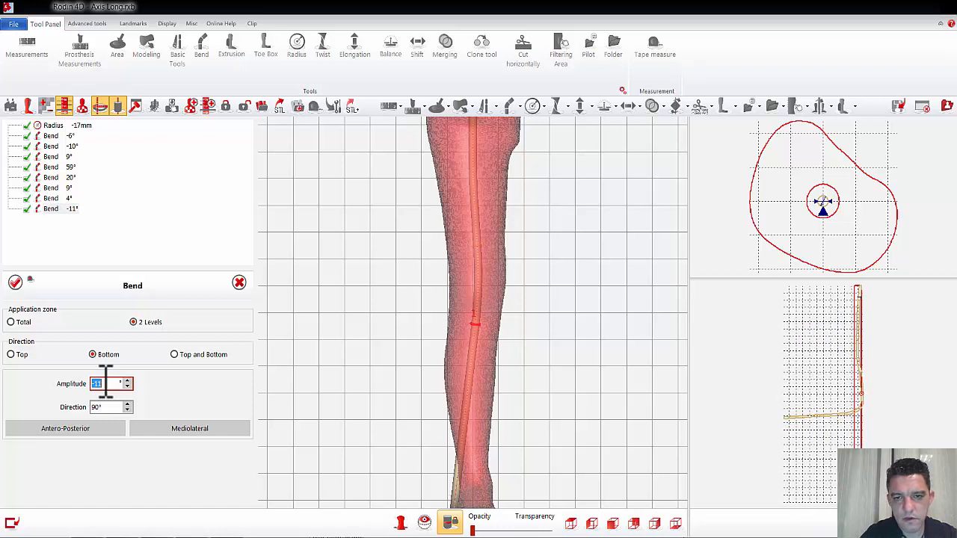
click(15, 282)
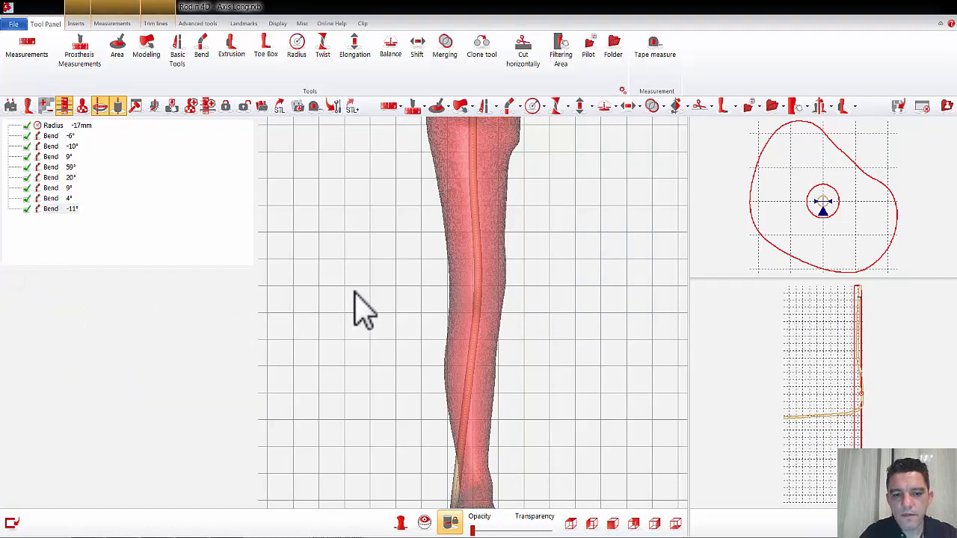
Step: Add a bottom mediolateral Bend of 9° on 2 levels at the calf, check the axis from several angles, and apply it
click(509, 104)
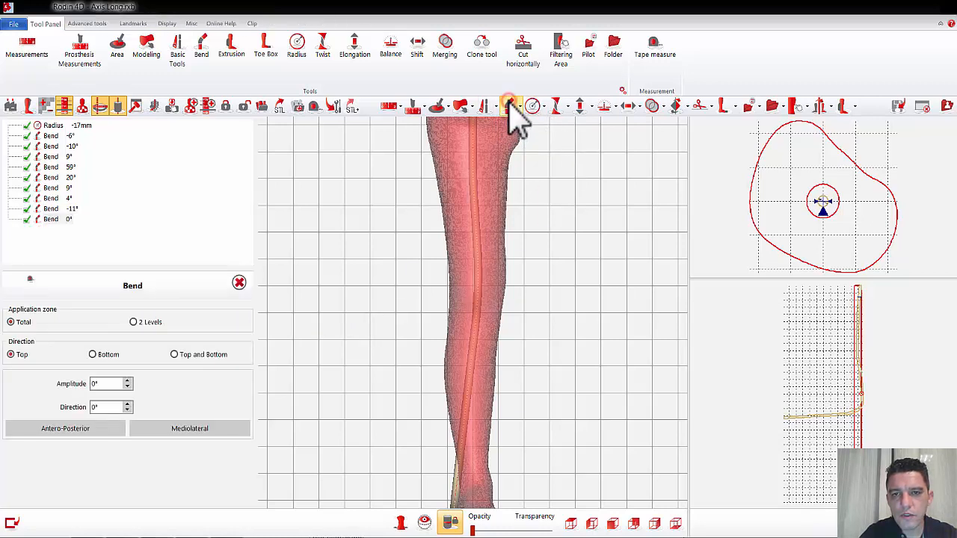
click(133, 323)
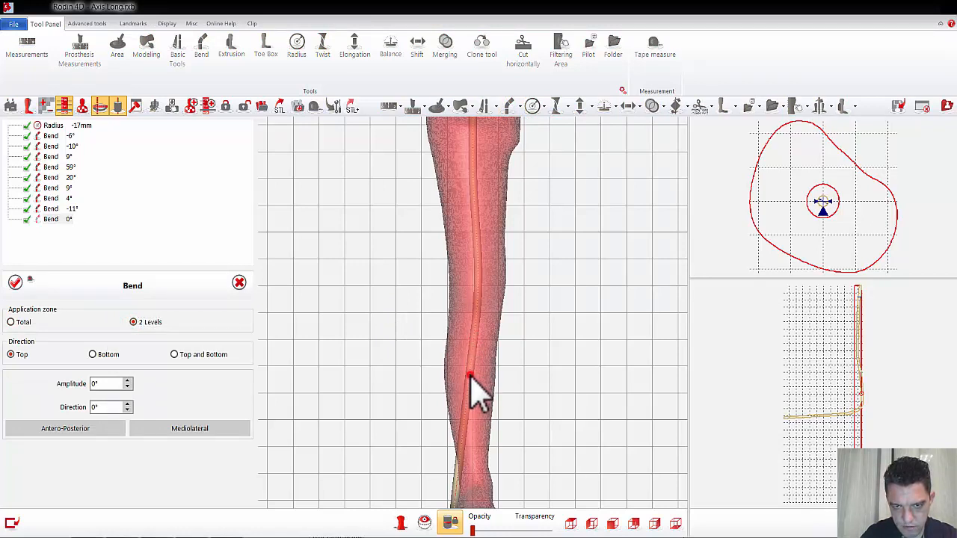
click(93, 355)
click(81, 428)
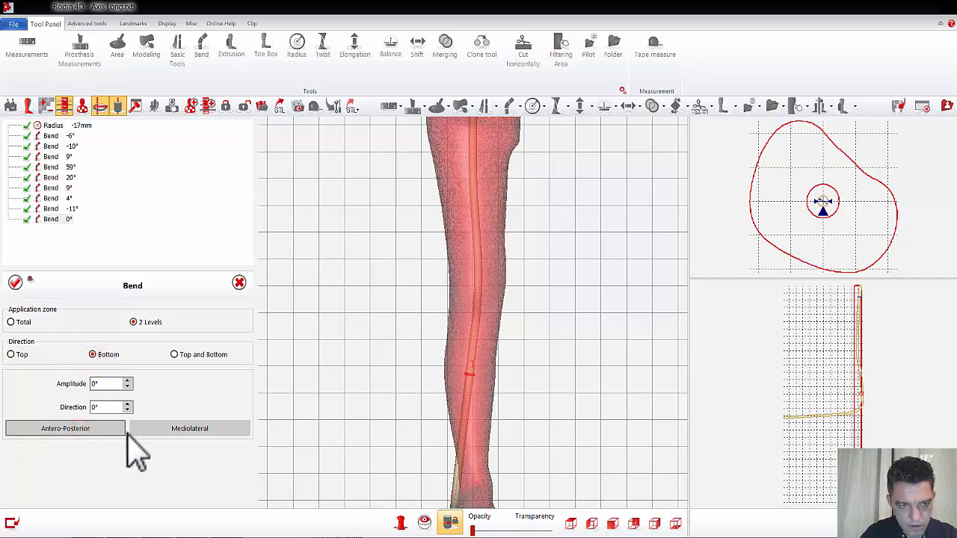
click(173, 430)
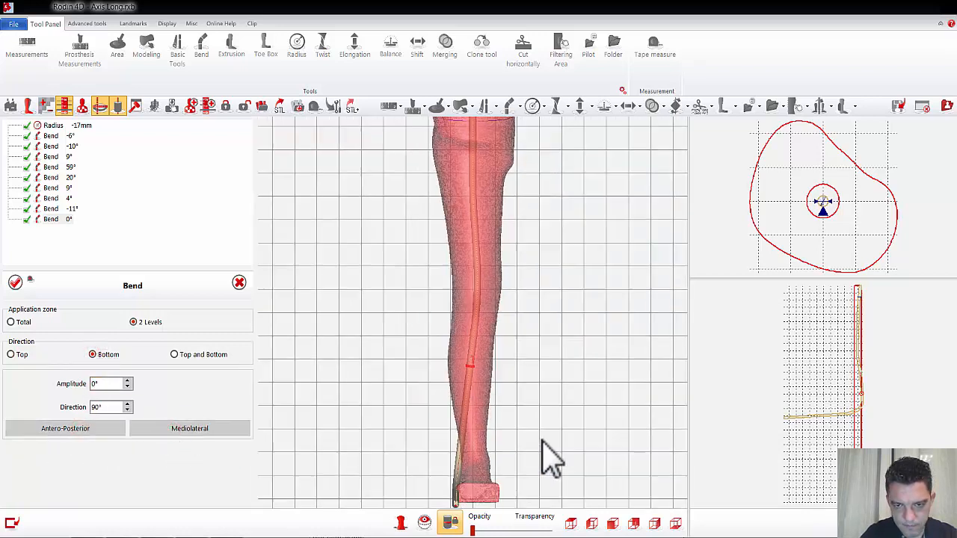
scroll(111, 388, up, 8)
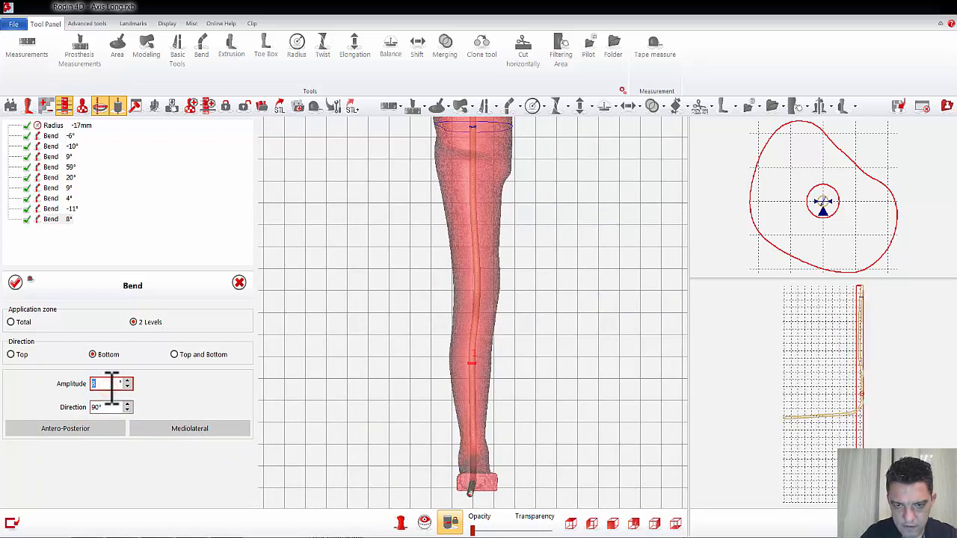
scroll(111, 388, up, 1)
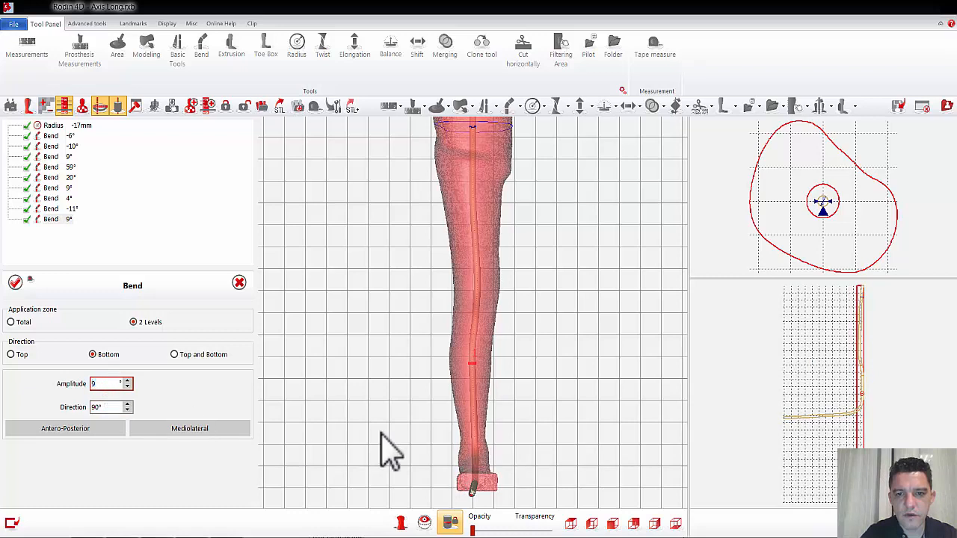
drag(530, 373, 528, 419)
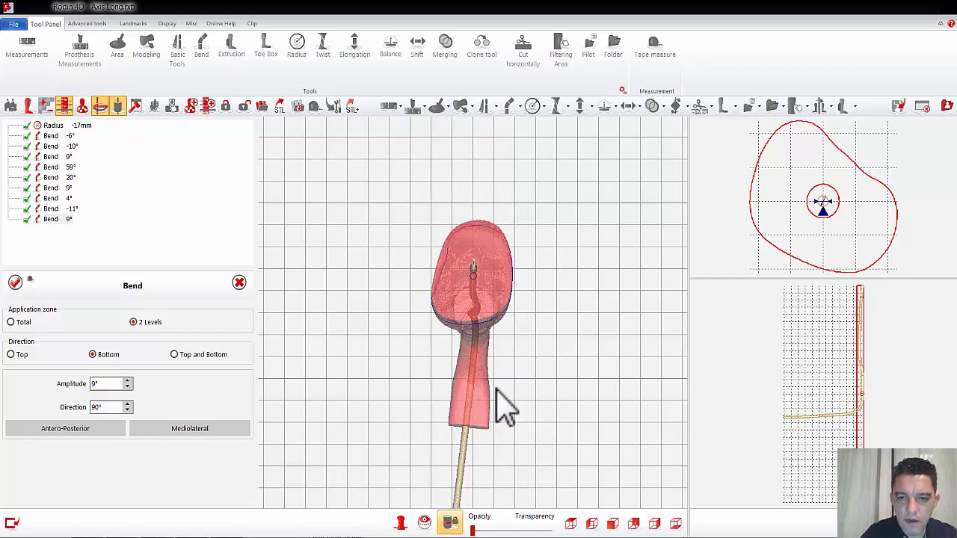
drag(548, 392, 514, 360)
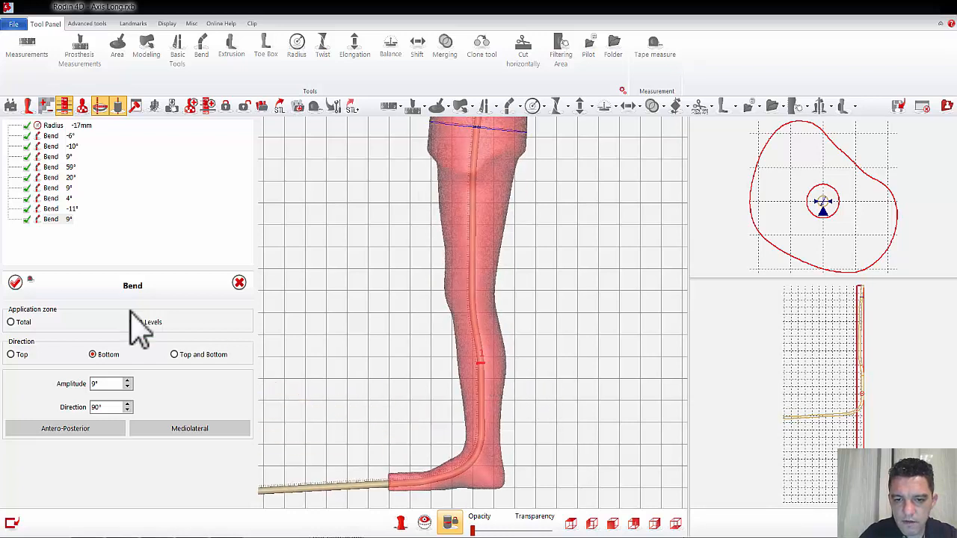
click(15, 282)
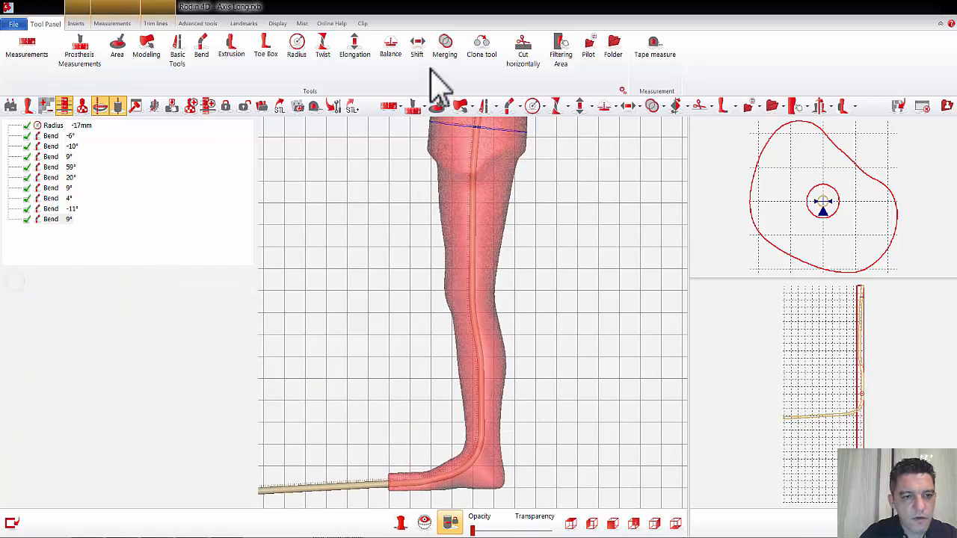
Step: Add a bottom mediolateral Bend of 3° on 2 levels at the ankle, check the foot from above, and apply it
click(484, 105)
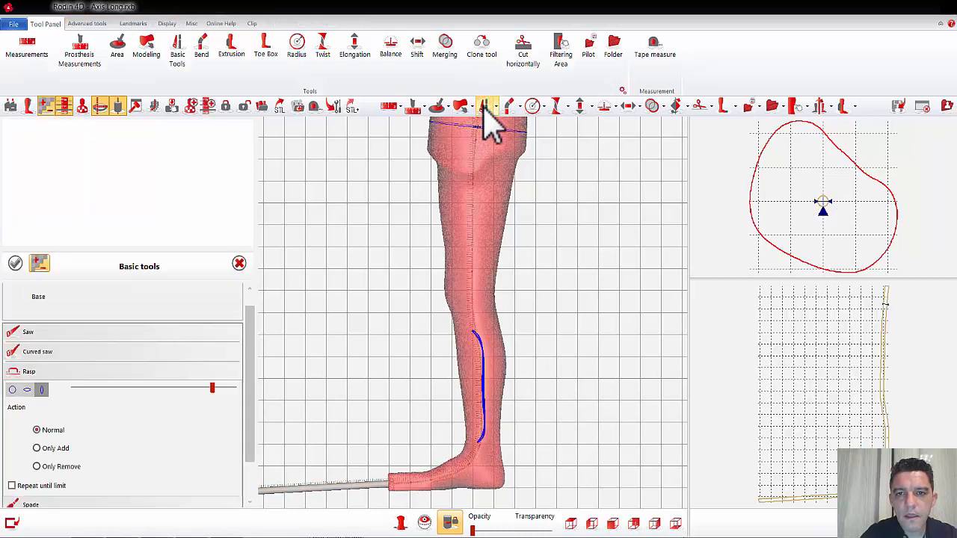
click(240, 262)
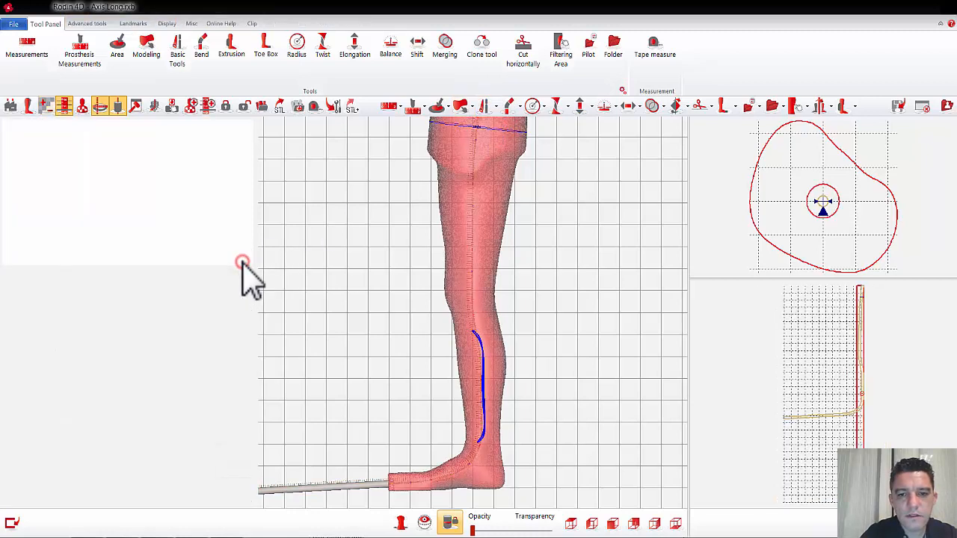
click(511, 109)
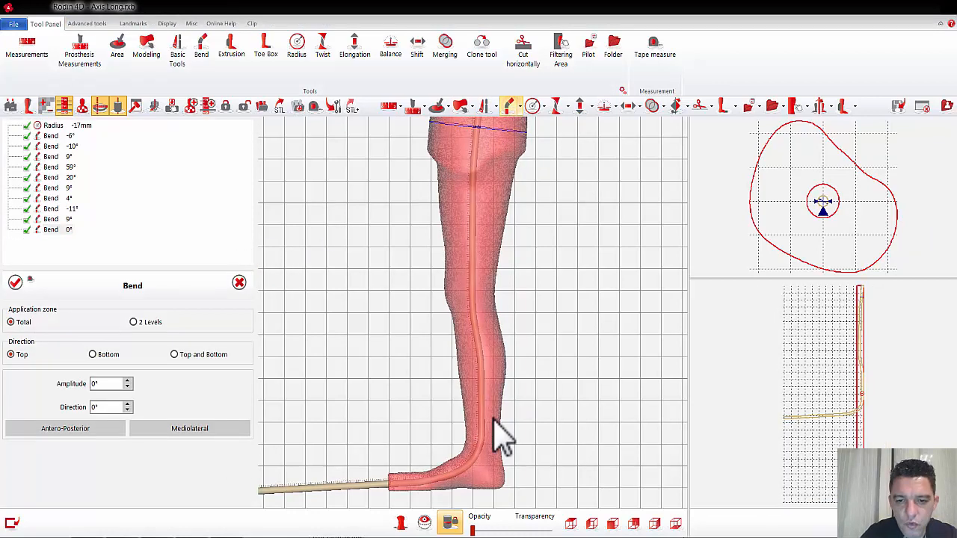
click(133, 321)
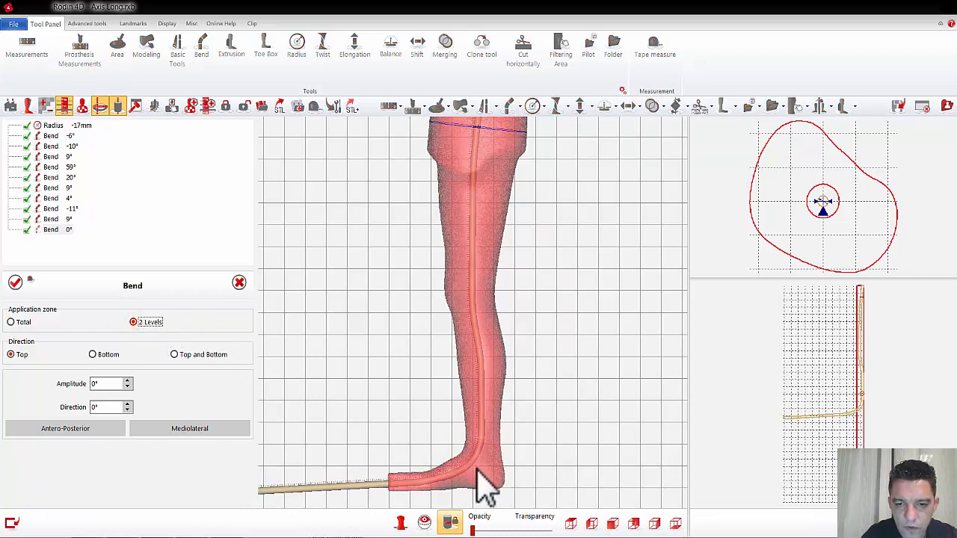
scroll(484, 468, up, 2)
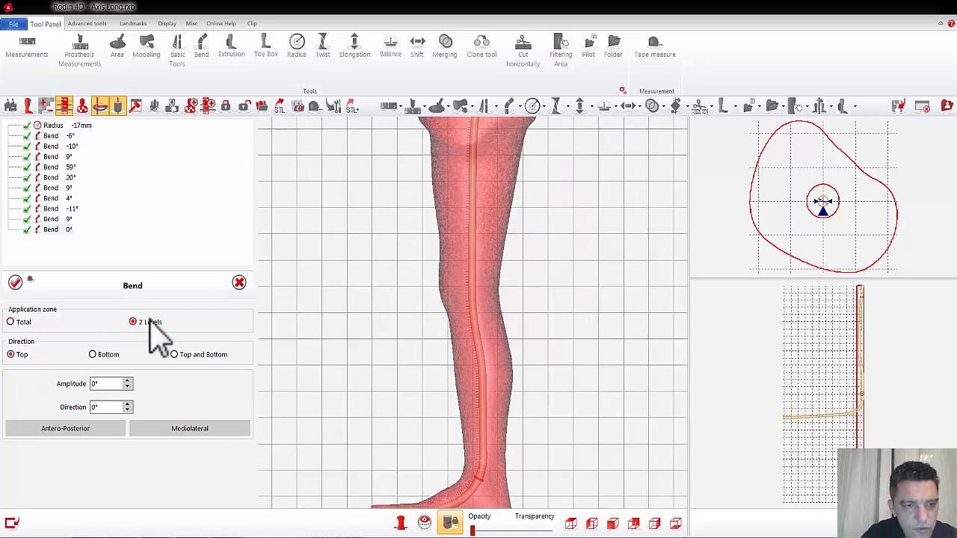
click(92, 355)
click(96, 431)
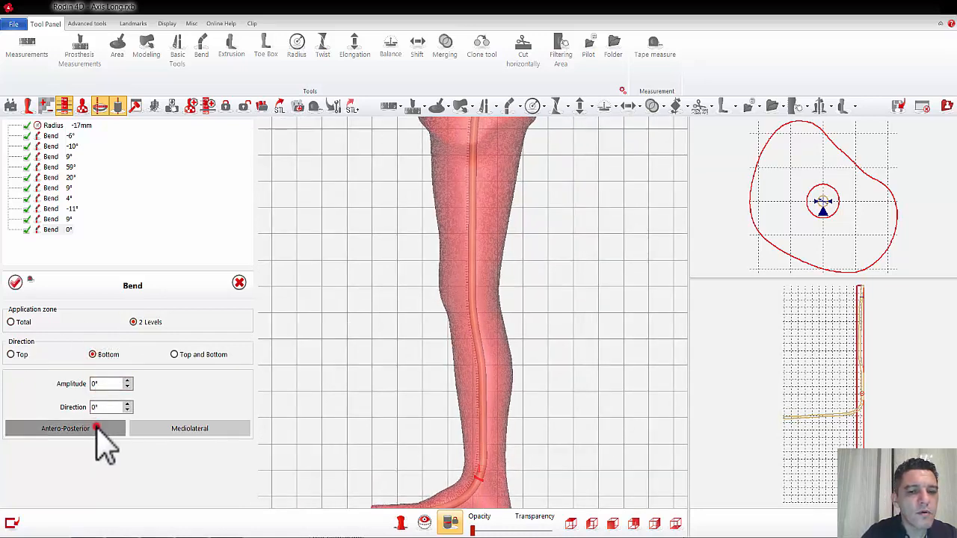
click(186, 431)
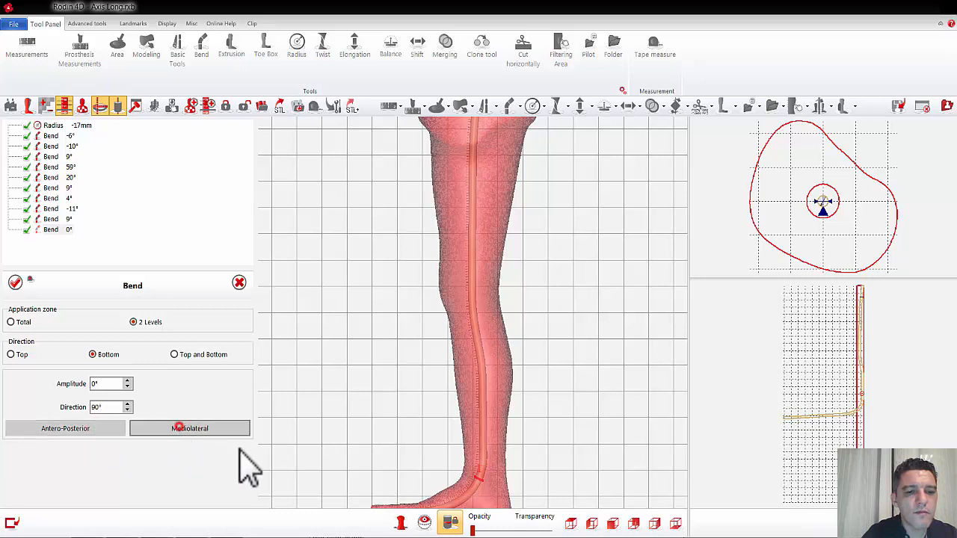
click(570, 523)
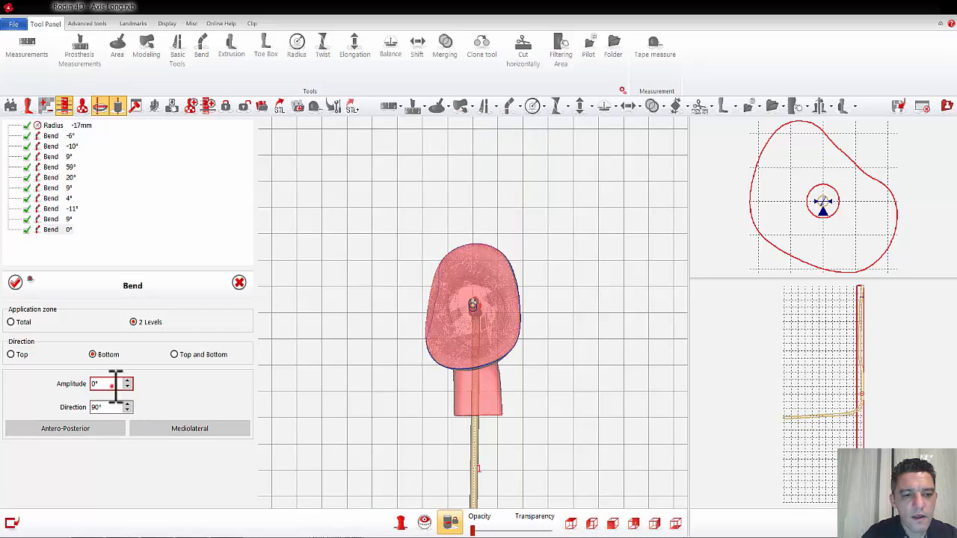
scroll(116, 387, up, 2)
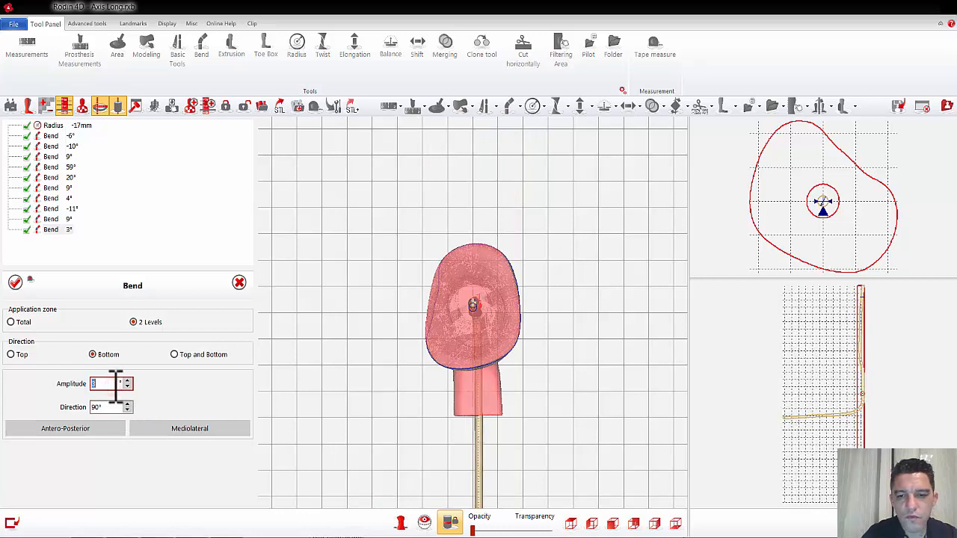
click(16, 283)
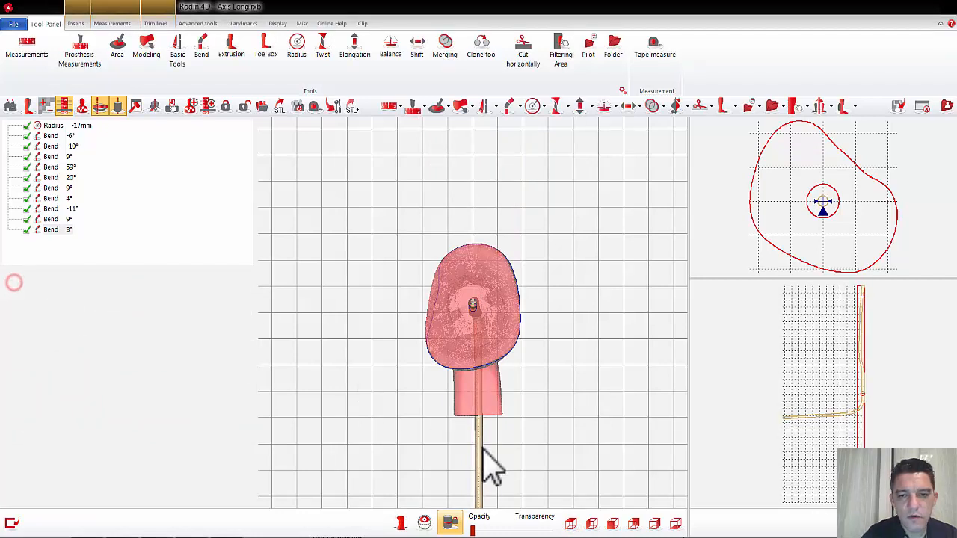
Step: Inspect the cross-sections from the thigh down through the knee in the front view to check the axis's centring and section orientation
click(612, 523)
scroll(568, 427, down, 4)
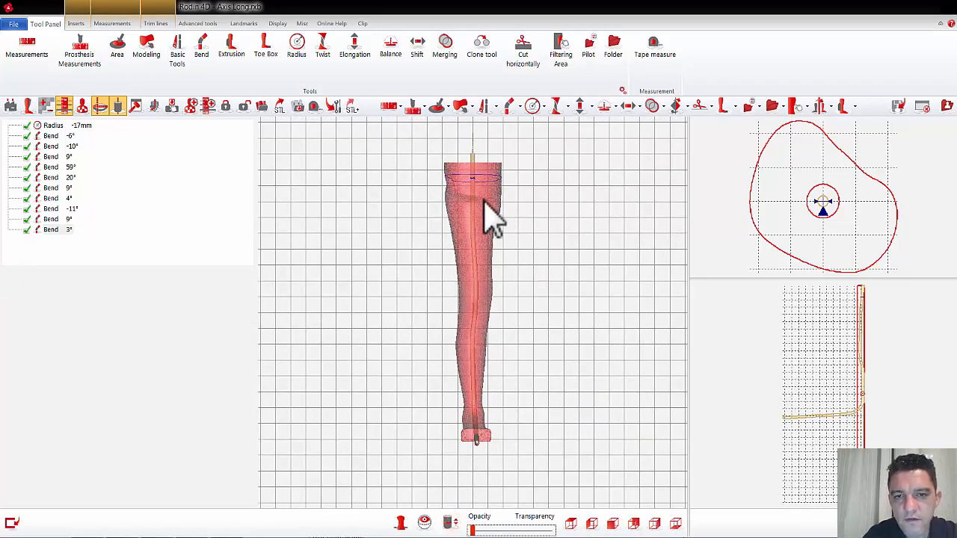
drag(476, 196, 473, 231)
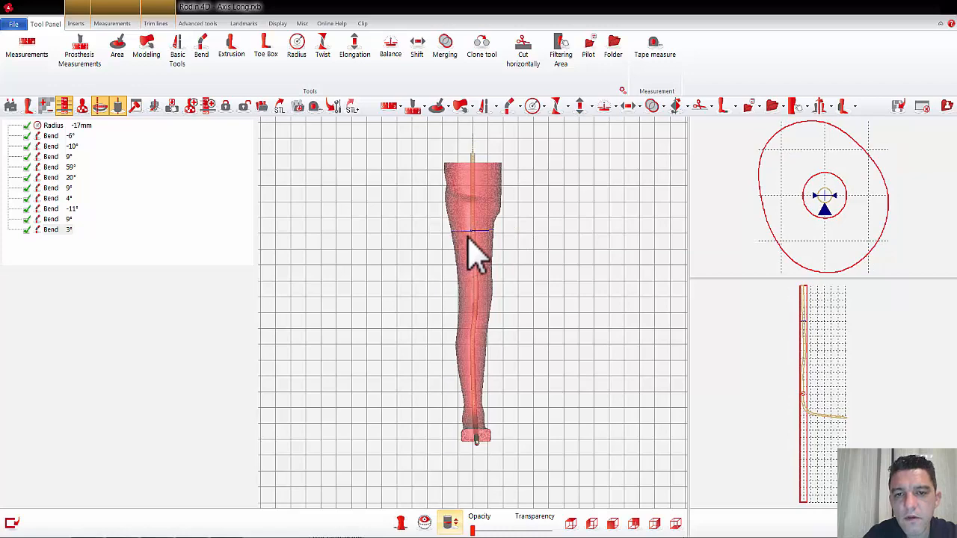
drag(470, 247, 478, 269)
scroll(516, 275, up, 2)
scroll(519, 258, up, 4)
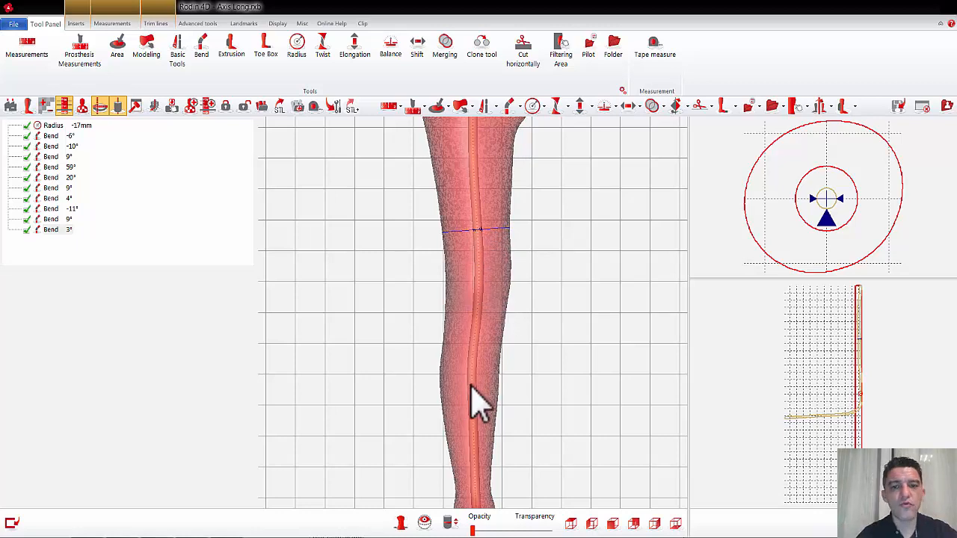
click(482, 273)
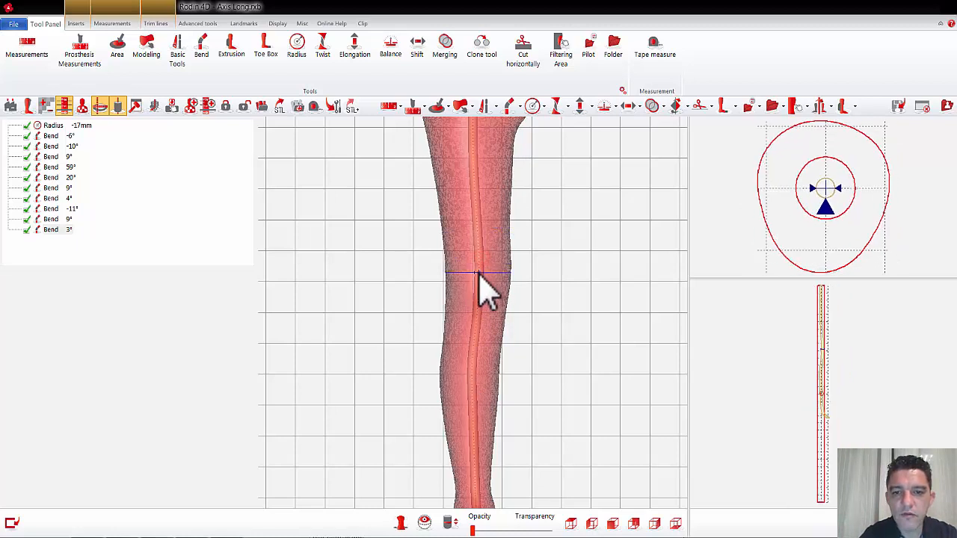
click(481, 276)
click(479, 274)
click(480, 272)
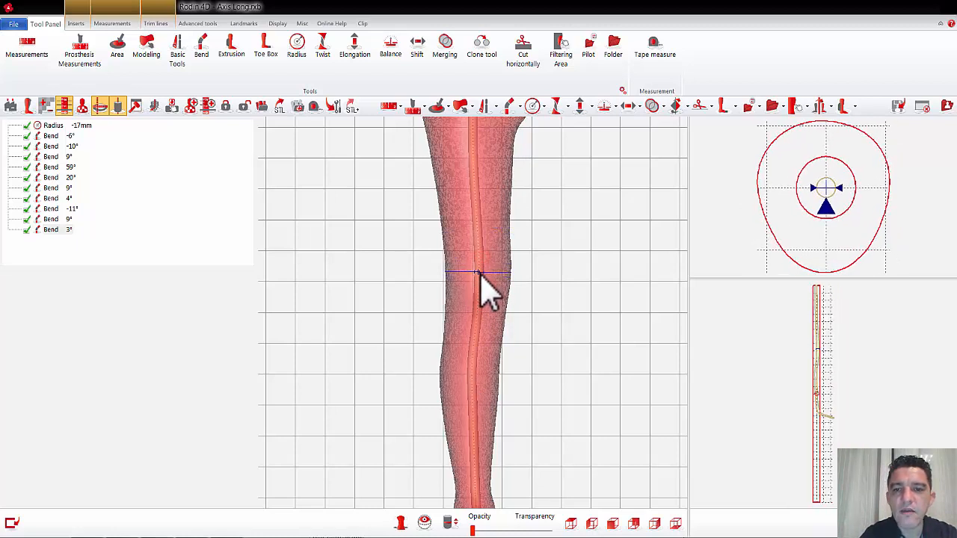
click(476, 280)
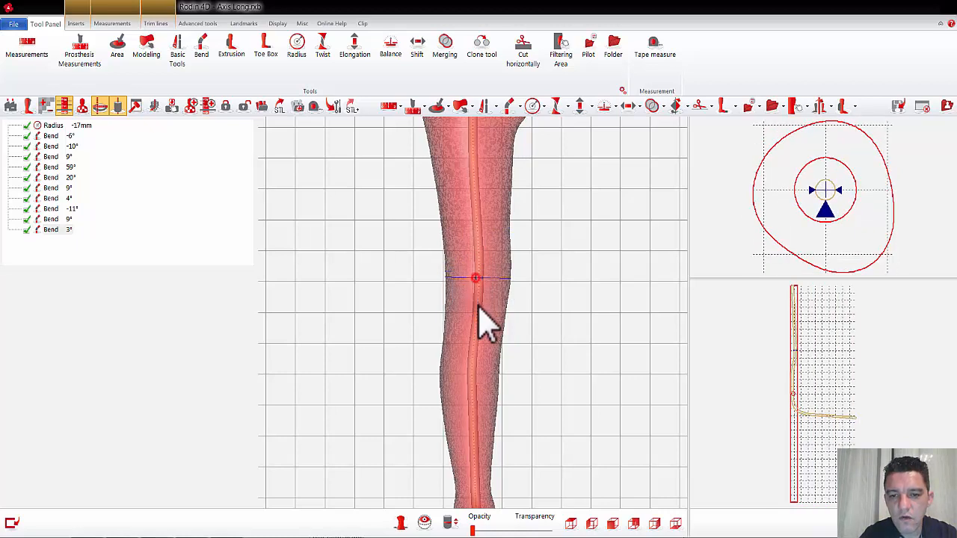
click(475, 325)
click(476, 327)
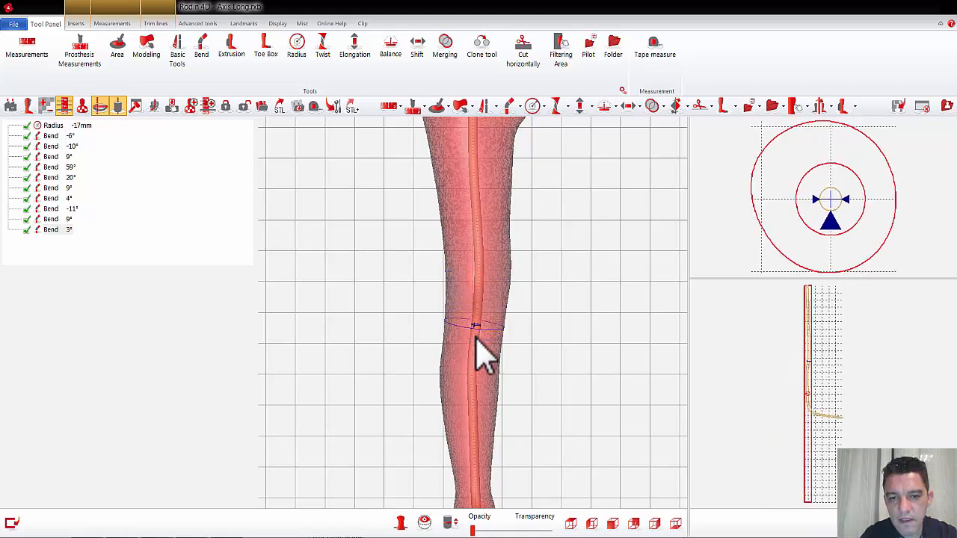
click(476, 340)
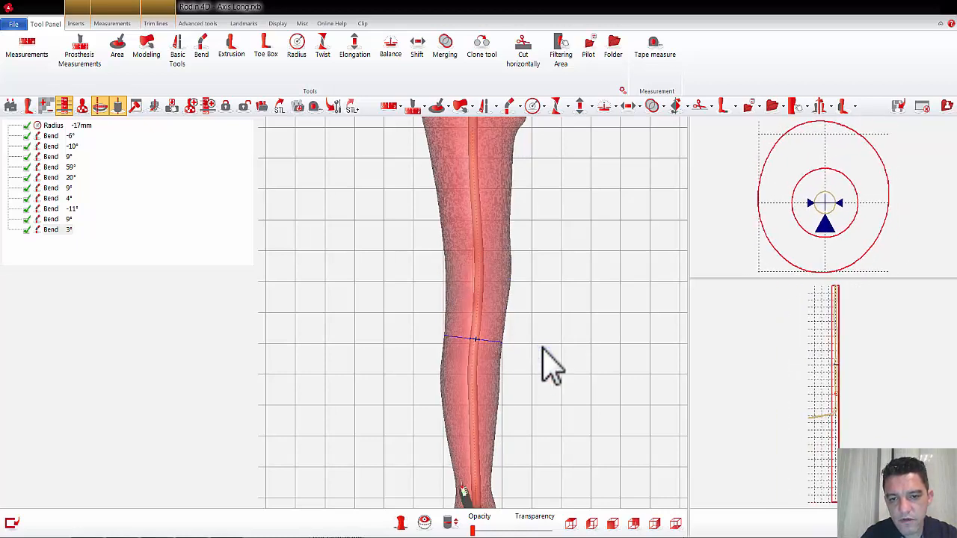
Step: Inspect the cross-sections from the calf to the ankle, and examine the whole axis in the front and side views
drag(474, 308, 472, 384)
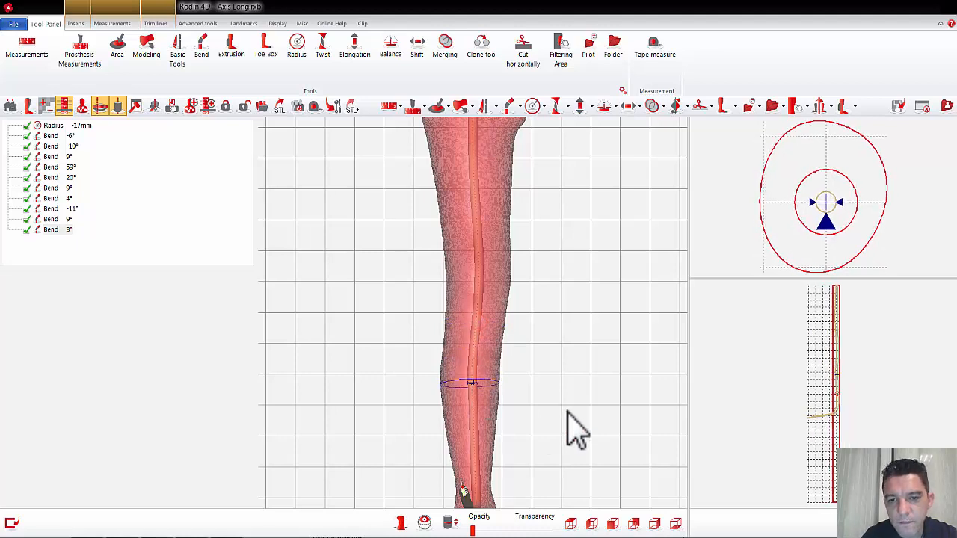
drag(566, 406, 561, 243)
middle_drag(547, 304, 547, 312)
drag(472, 227, 477, 273)
drag(473, 315, 473, 342)
scroll(561, 327, down, 3)
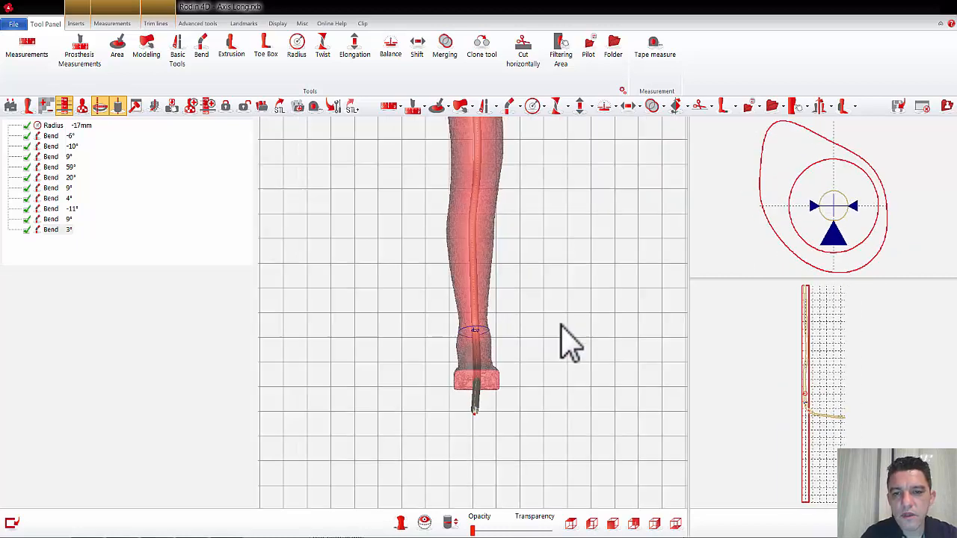
scroll(561, 325, down, 2)
middle_drag(552, 254, 551, 316)
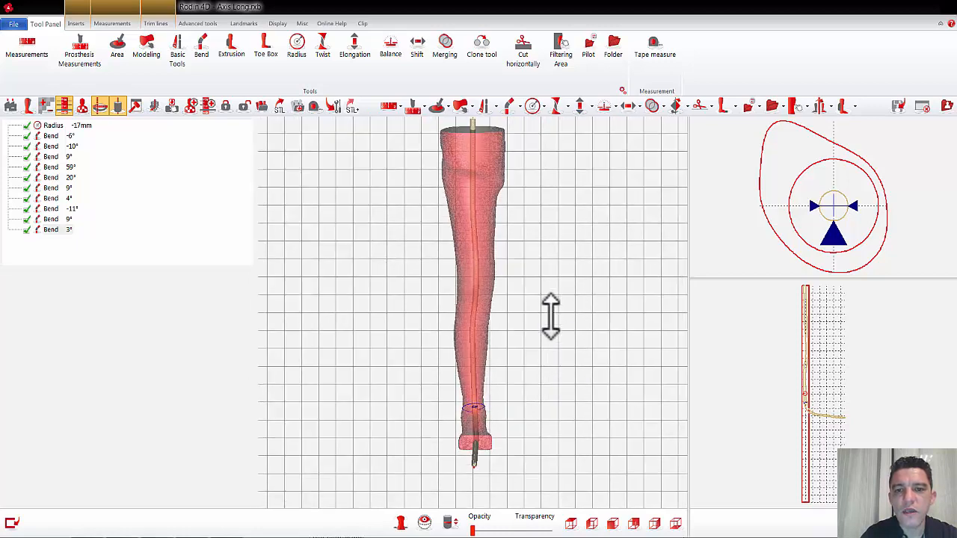
mouse_move(562, 325)
mouse_down()
mouse_move(515, 326)
mouse_move(527, 326)
mouse_up()
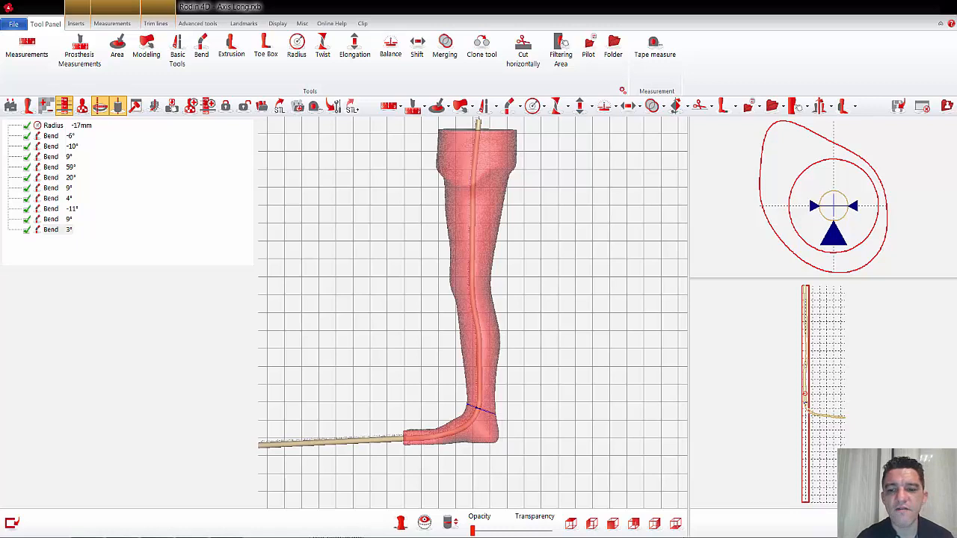
click(655, 524)
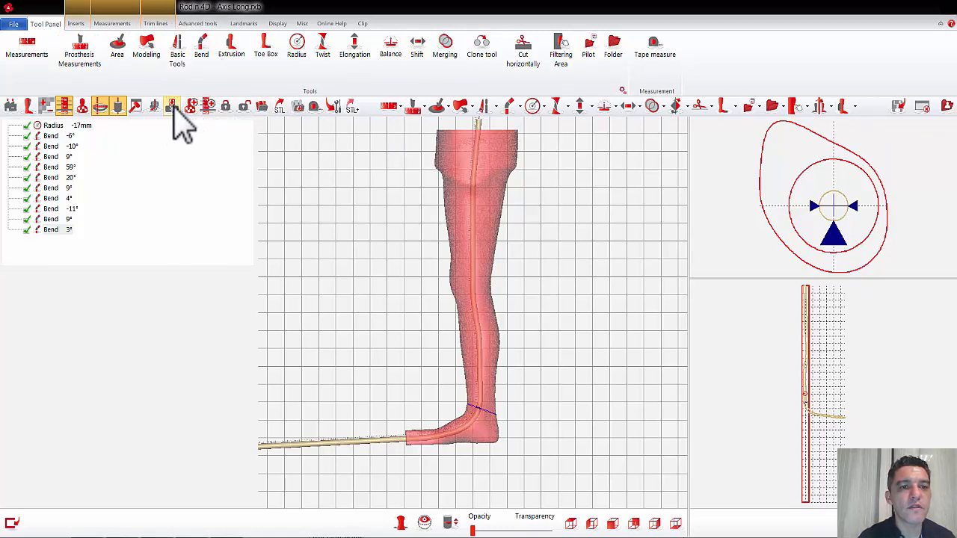
Step: Run Current Axis Shape rebuilding with 100 radii, 1 mm section spacing, no limitations and the smallest radius kept, and proceed with the final shape
click(203, 24)
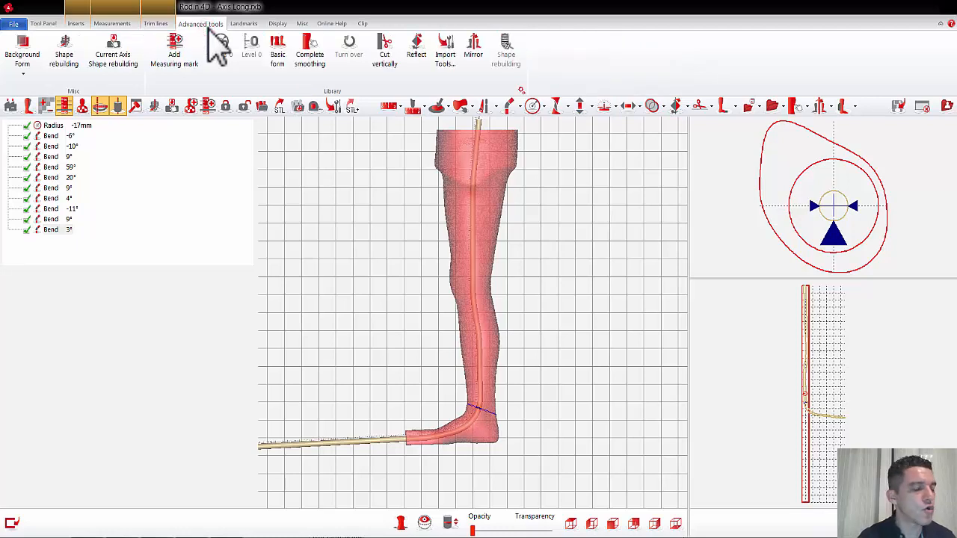
click(115, 48)
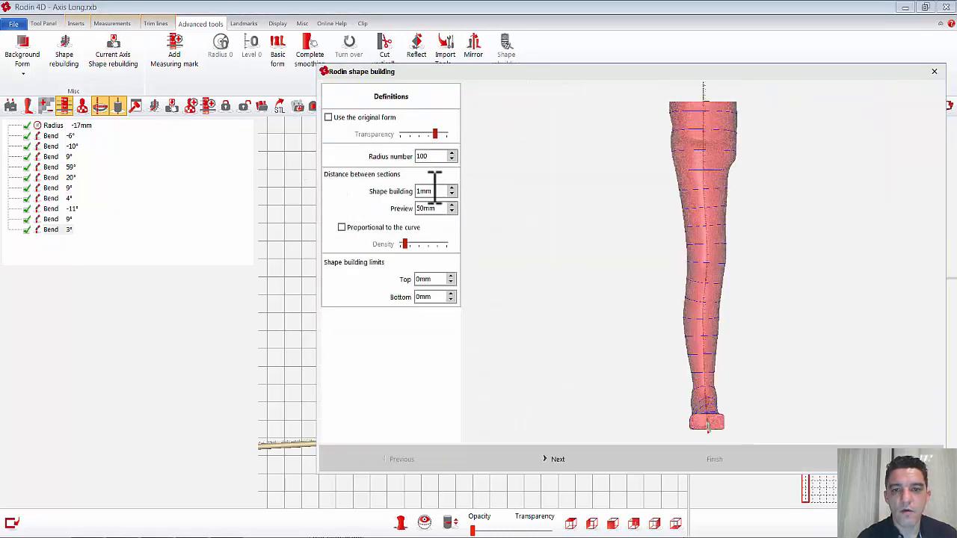
click(567, 458)
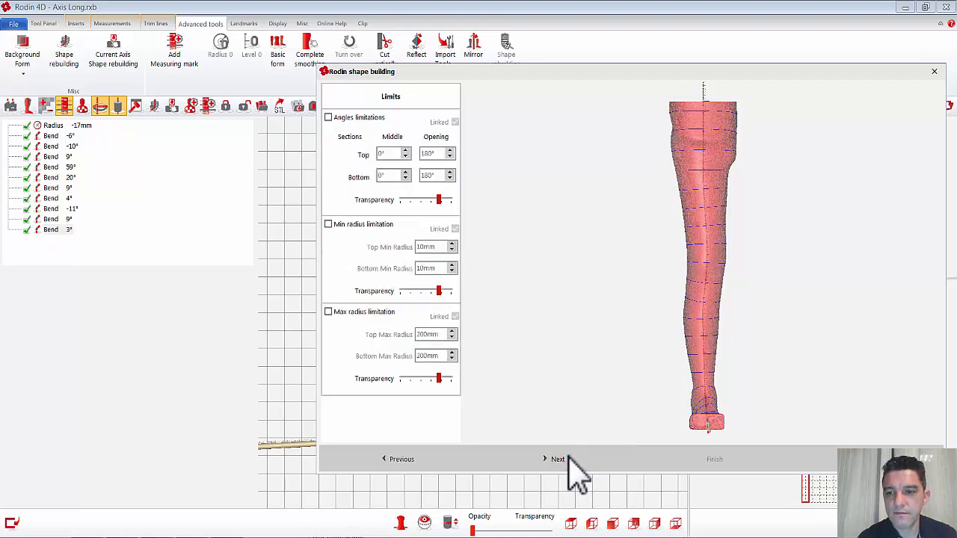
click(550, 459)
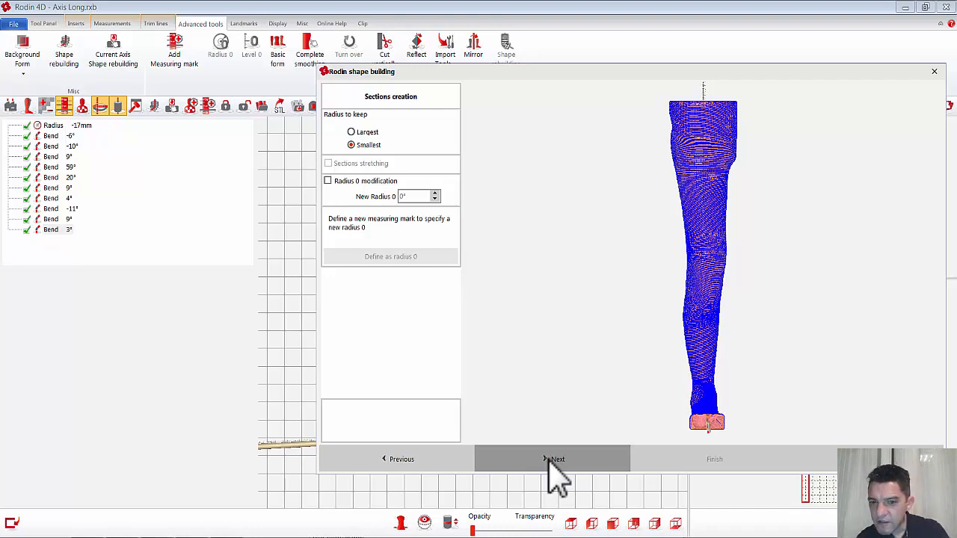
click(553, 460)
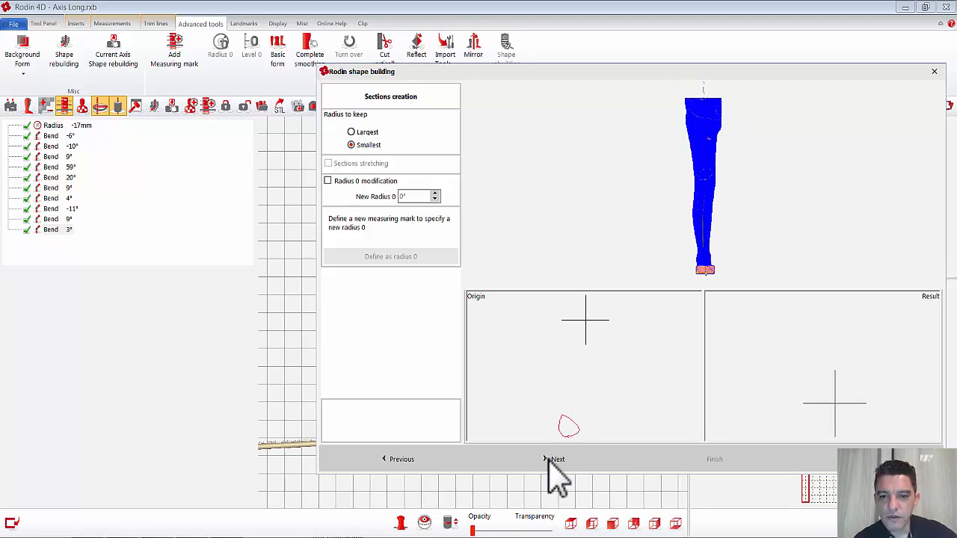
click(553, 460)
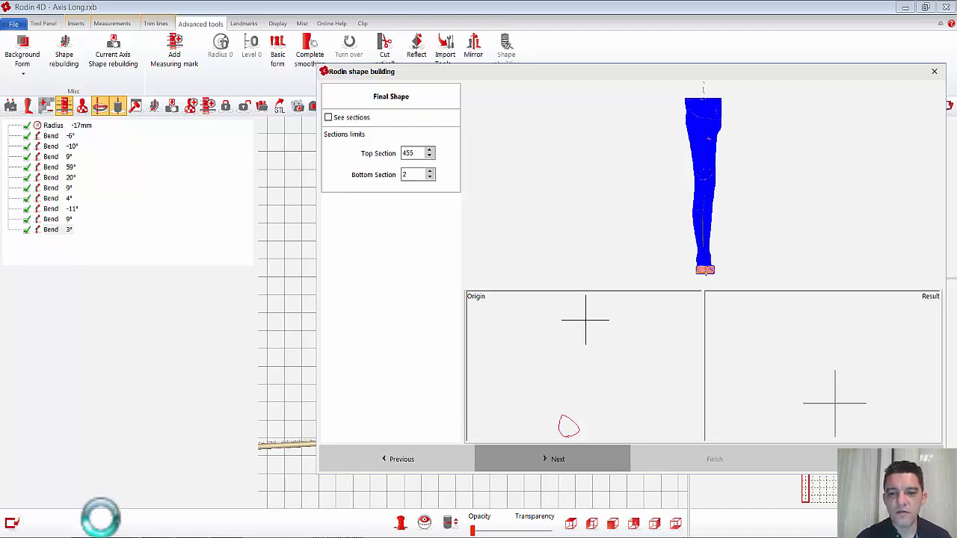
click(554, 459)
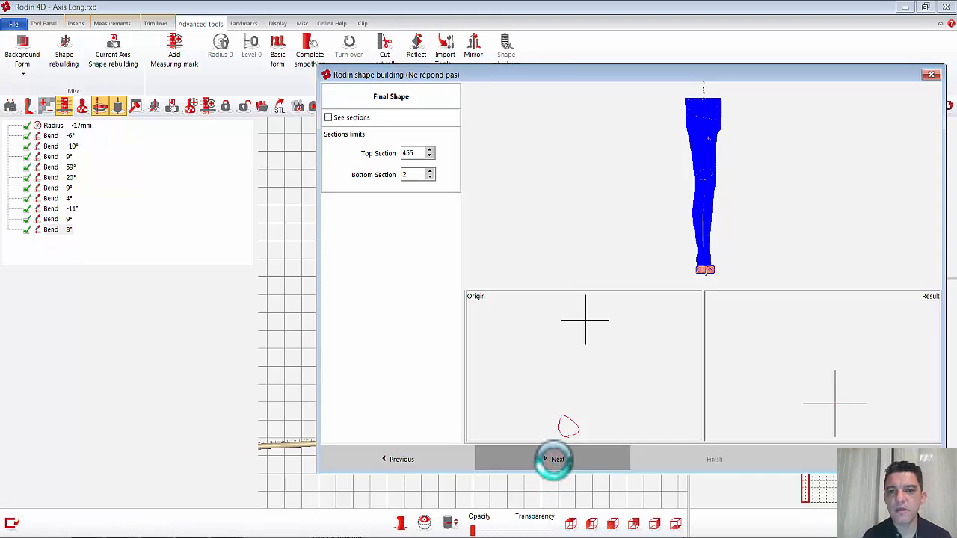
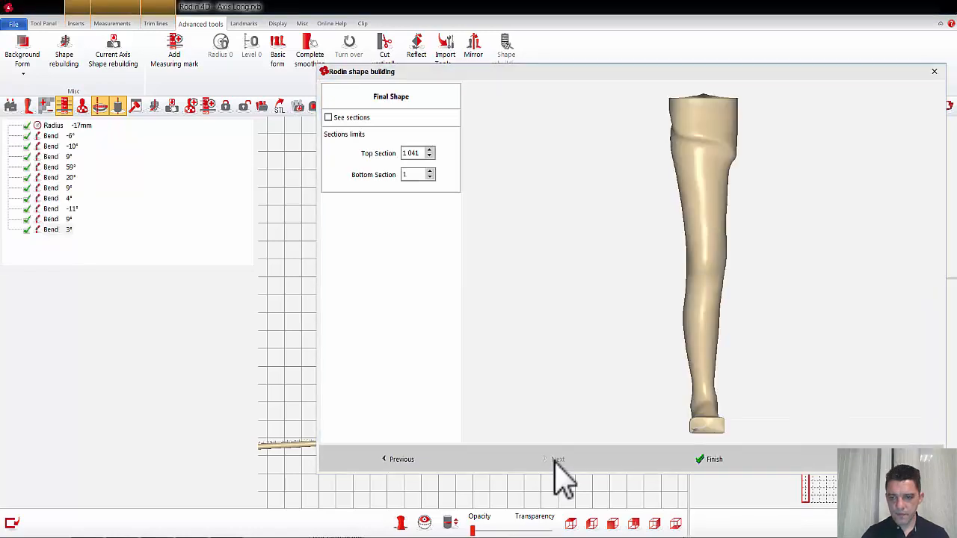
Step: Lower the final shape's Top Section limit to 1 015 to trim the closed thigh end
scroll(752, 280, down, 4)
right_drag(745, 225, 749, 241)
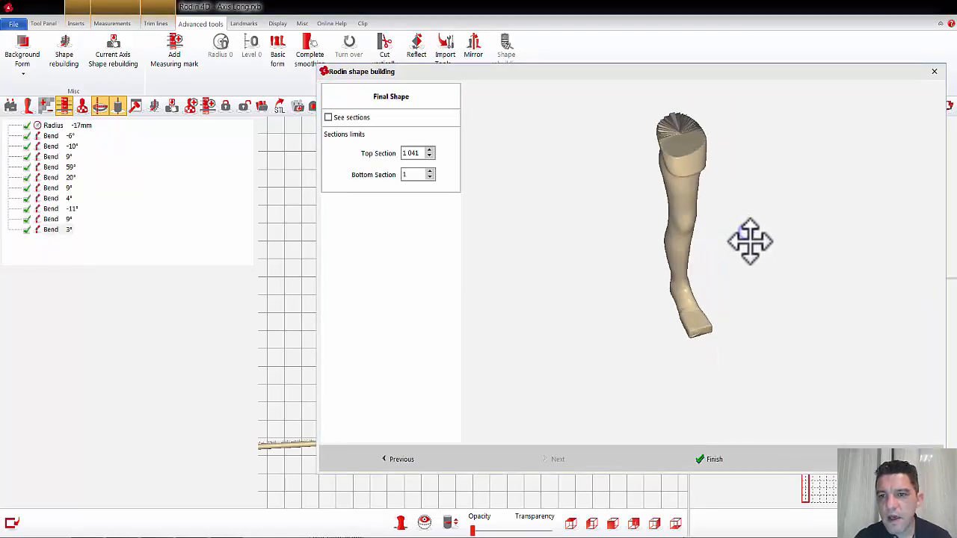
double_click(419, 153)
scroll(420, 151, down, 13)
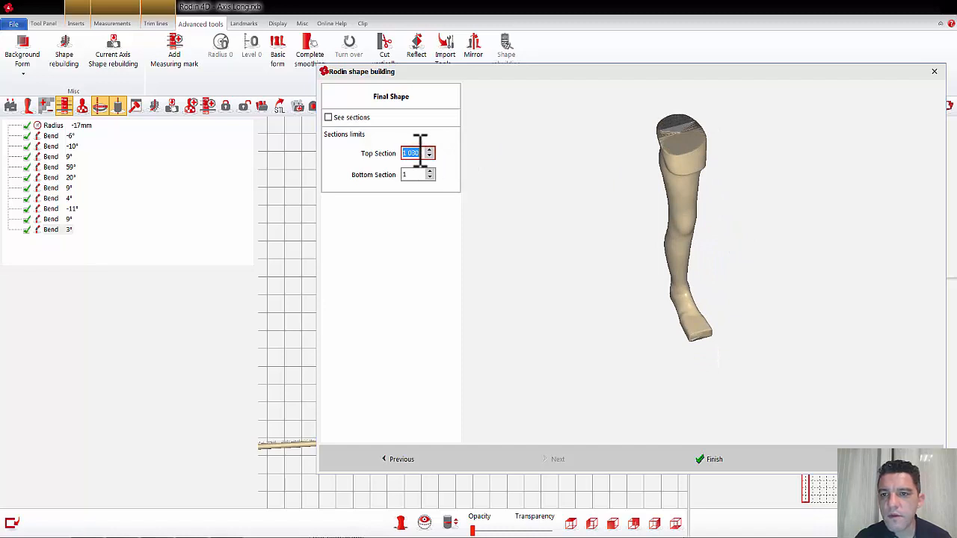
scroll(420, 151, down, 4)
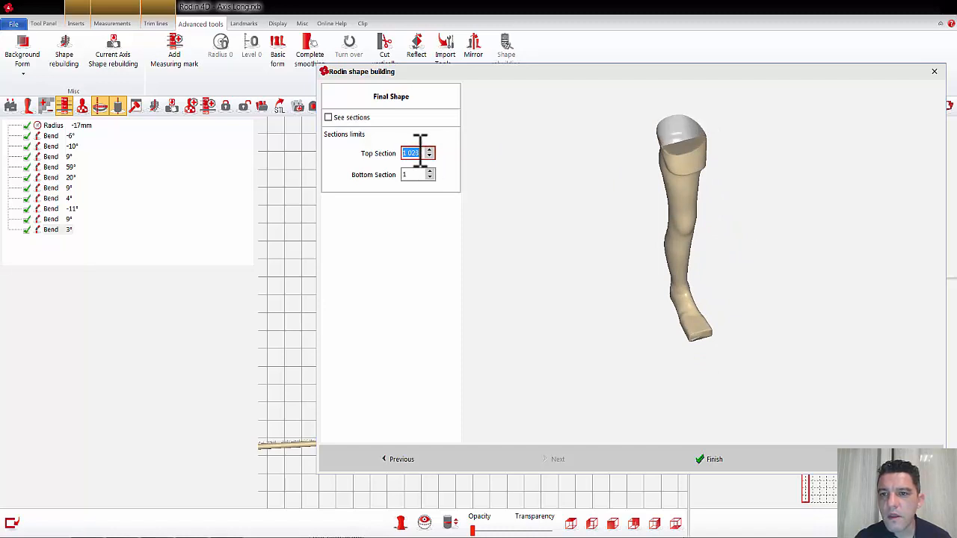
scroll(420, 151, down, 6)
scroll(420, 151, down, 1)
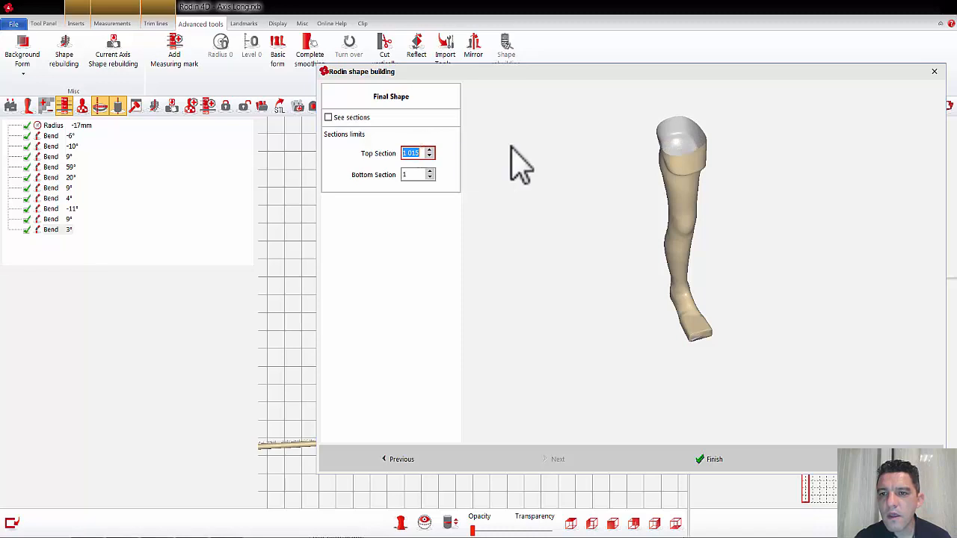
Step: Set the Bottom Section limit to 2 to remove the closing section at the foot, and finish the shape rebuilding
drag(818, 295, 800, 265)
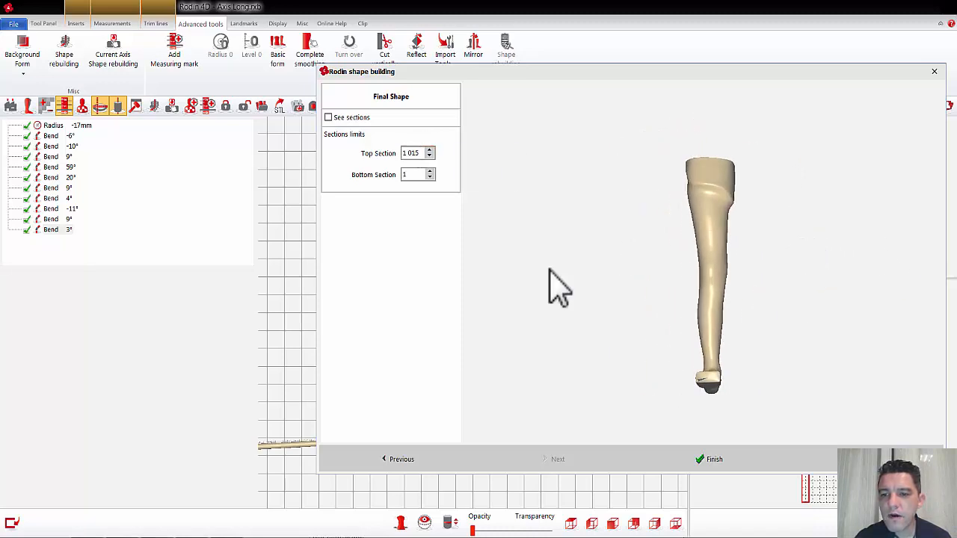
double_click(412, 175)
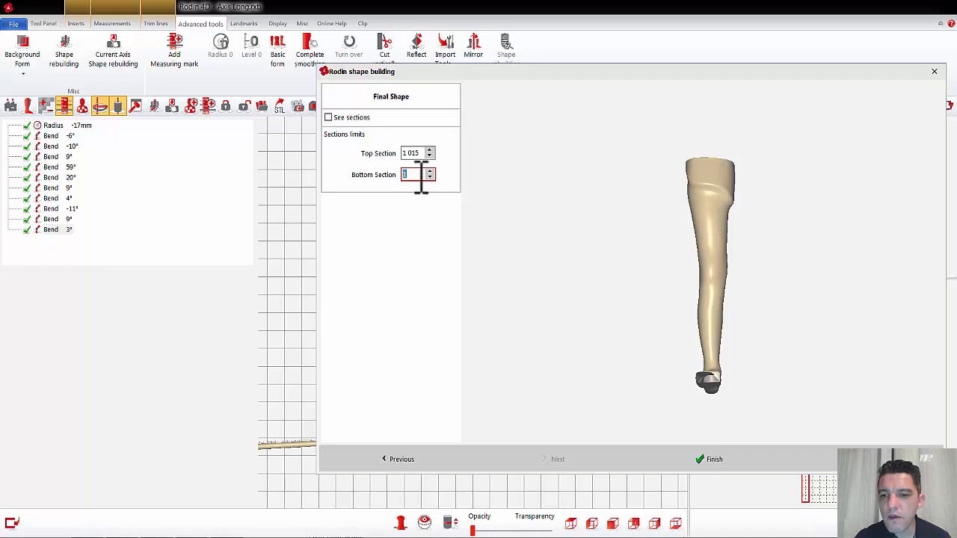
text(2)
middle_drag(777, 290, 753, 300)
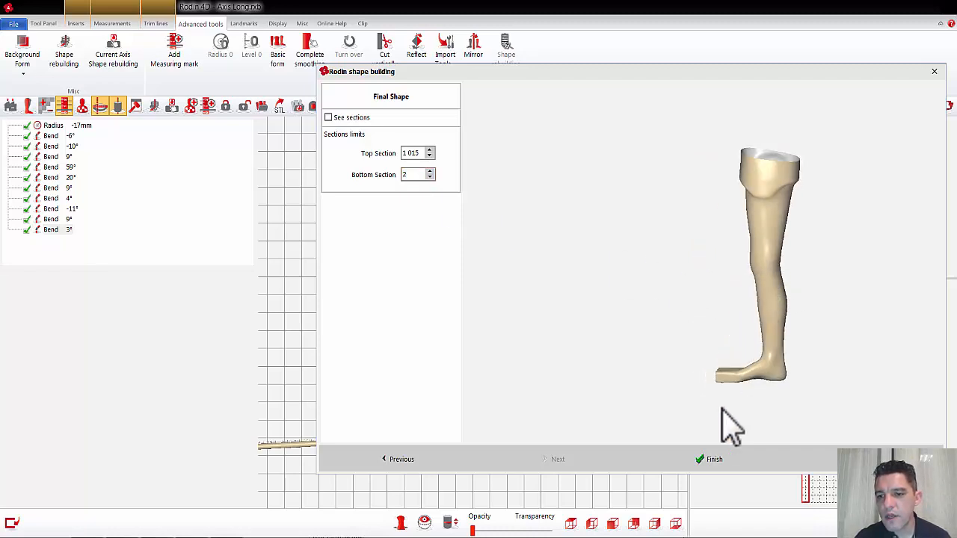
click(724, 466)
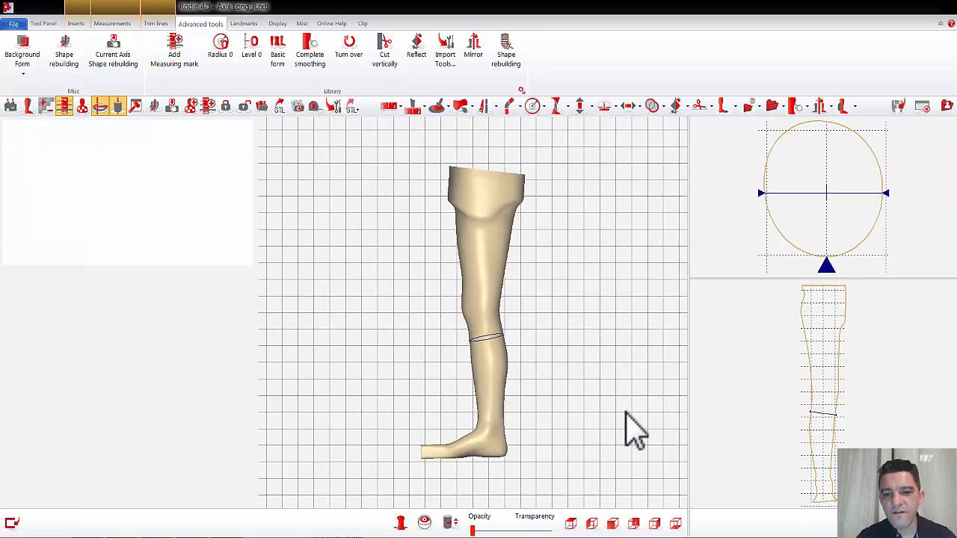
Step: Check the rebuilt leg from the side and above, and save it in the Library folder as Template Kafo Webinar
middle_drag(561, 369, 668, 368)
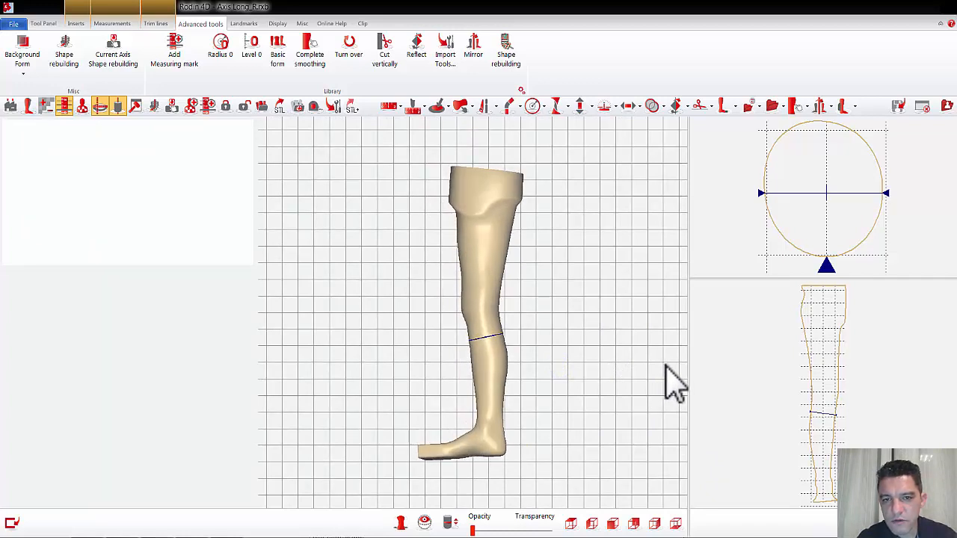
middle_drag(537, 409, 426, 400)
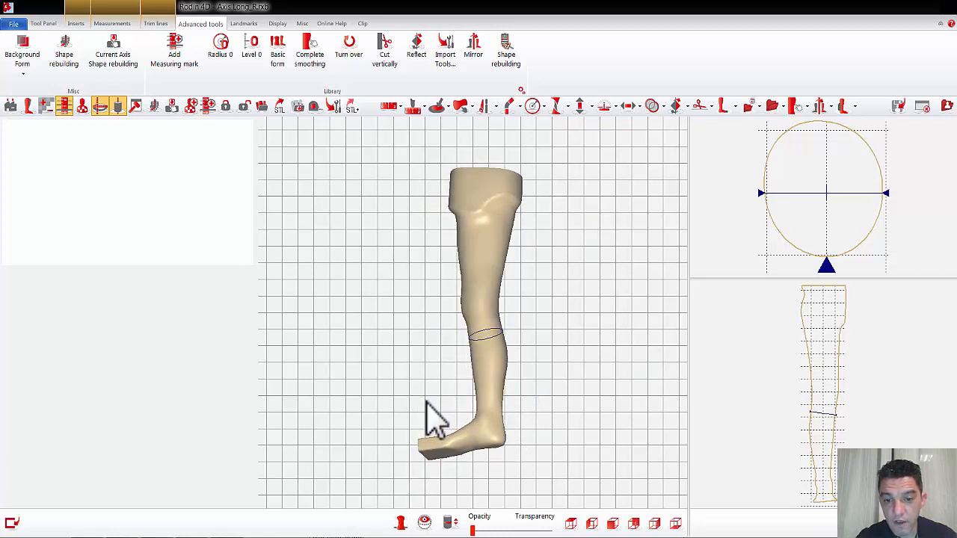
middle_drag(459, 436, 483, 283)
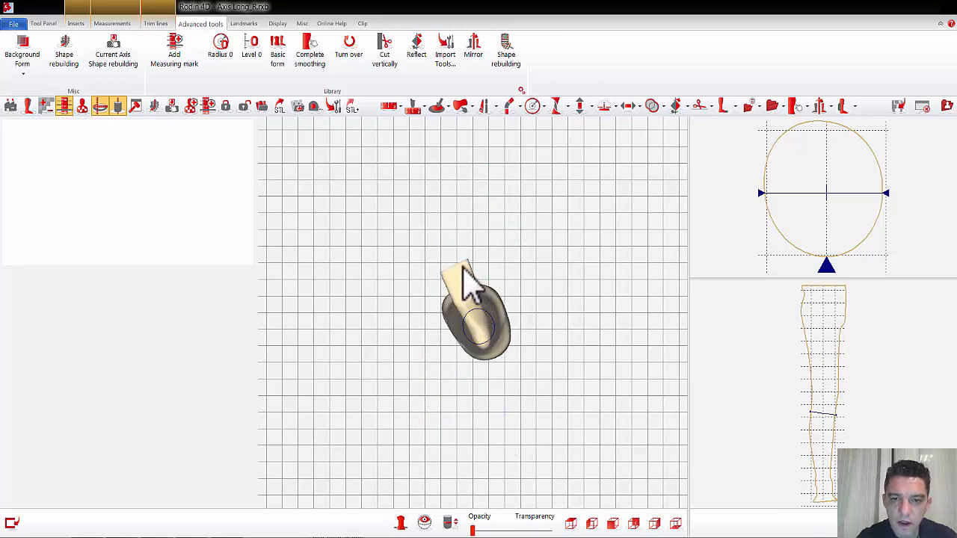
middle_drag(517, 282, 489, 311)
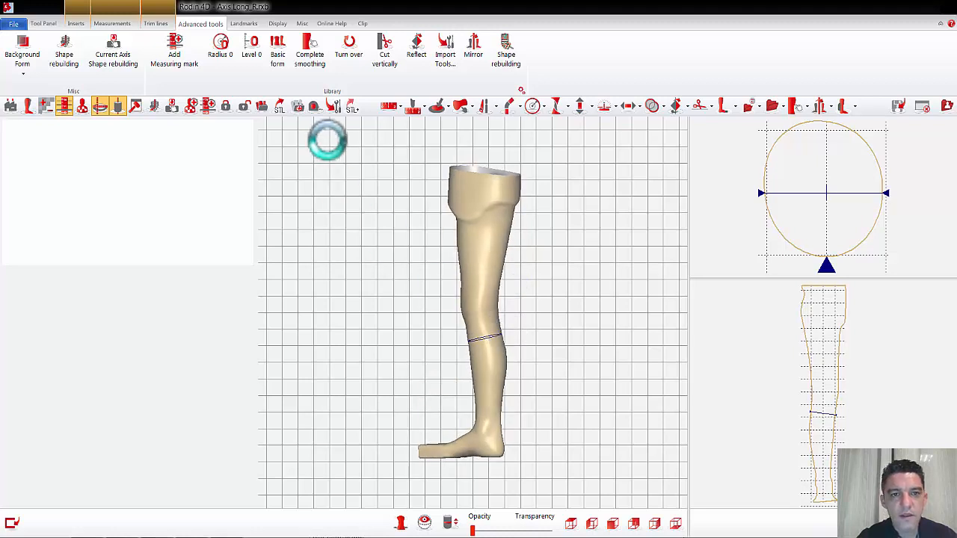
click(300, 107)
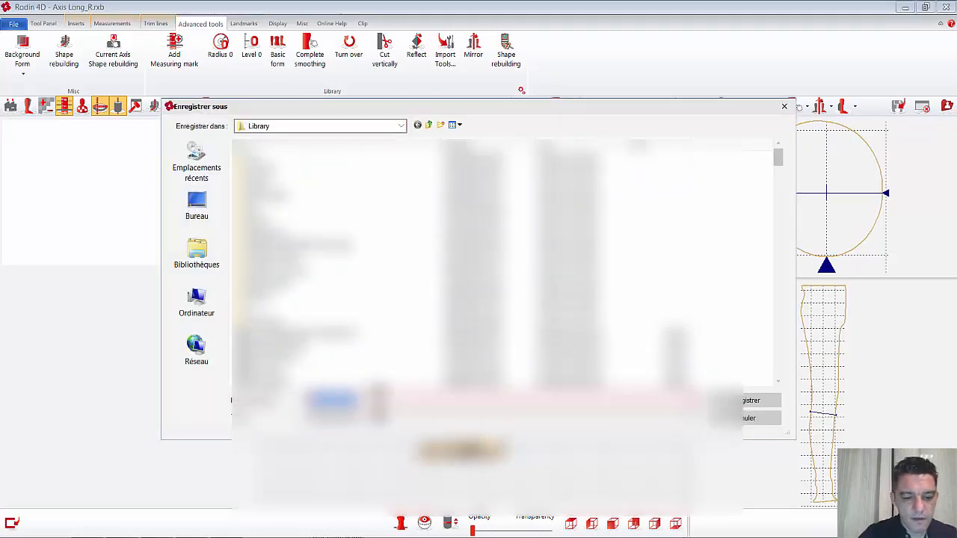
text(te)
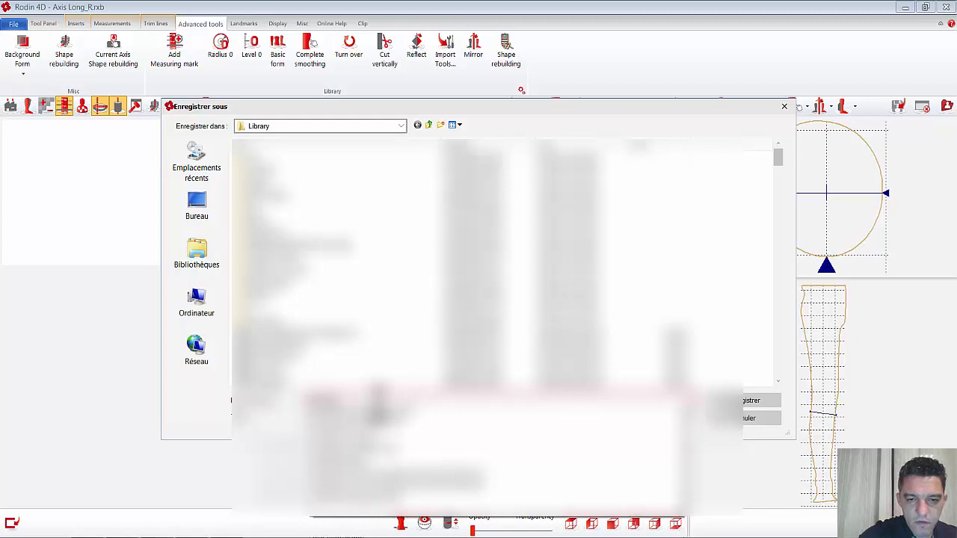
text(st)
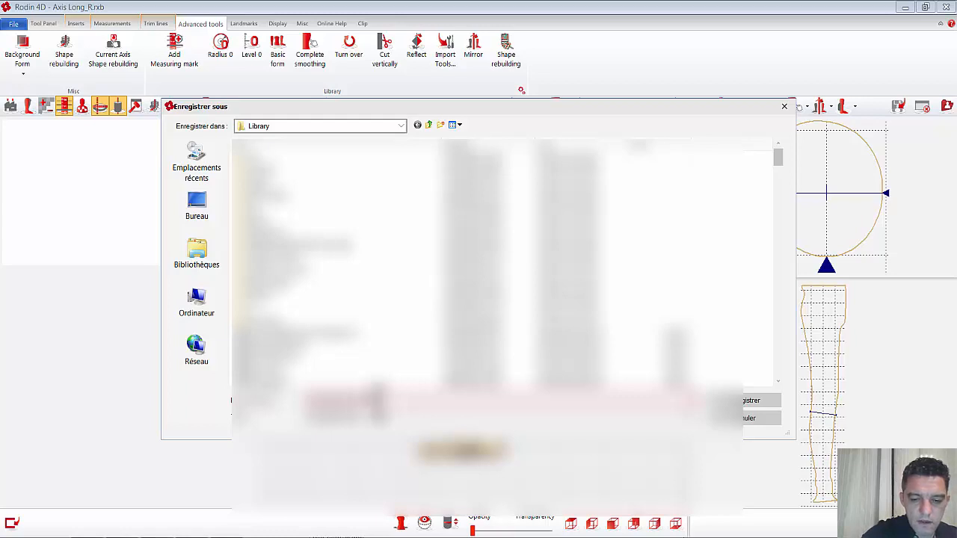
click(763, 402)
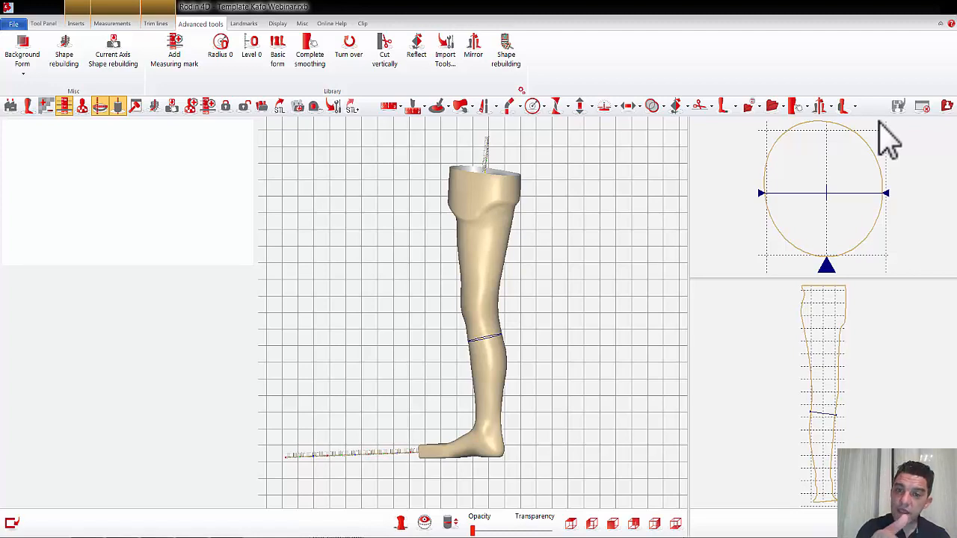
Step: Close the current form and load Axis Long.rxb from the Library folder
click(923, 108)
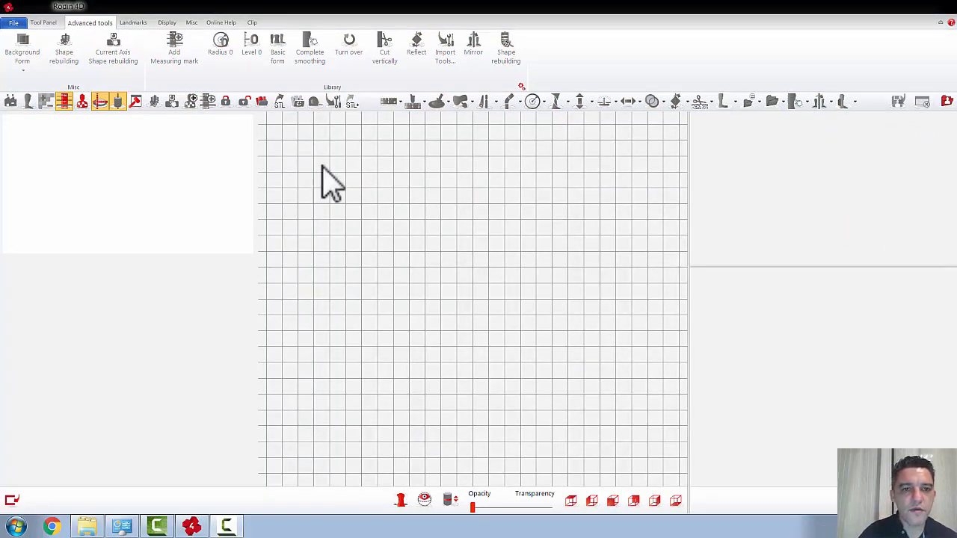
click(261, 102)
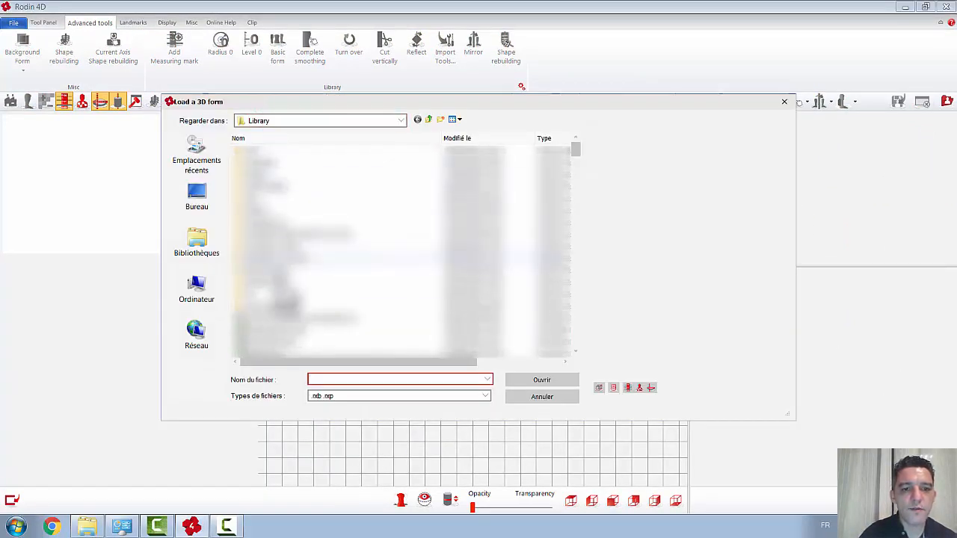
click(355, 291)
scroll(355, 291, down, 8)
scroll(365, 310, down, 3)
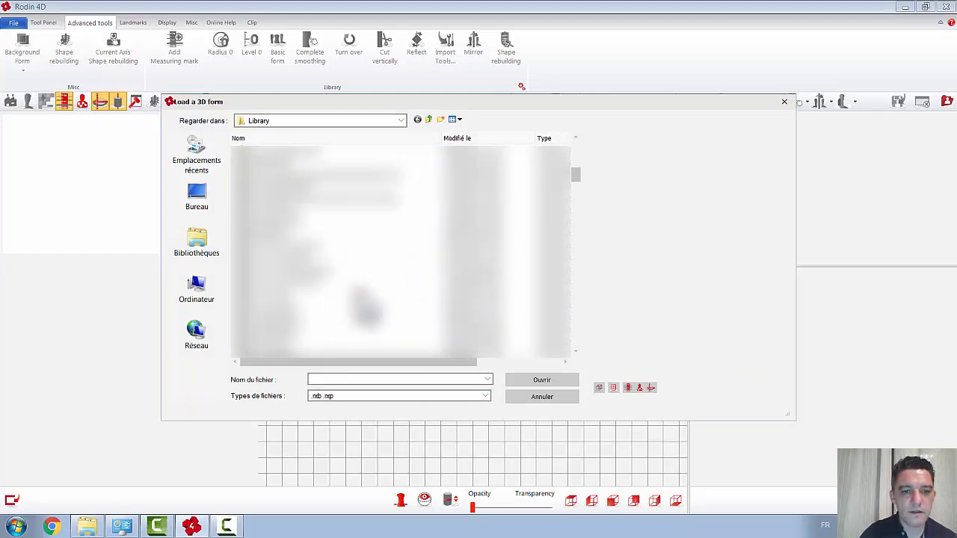
click(284, 306)
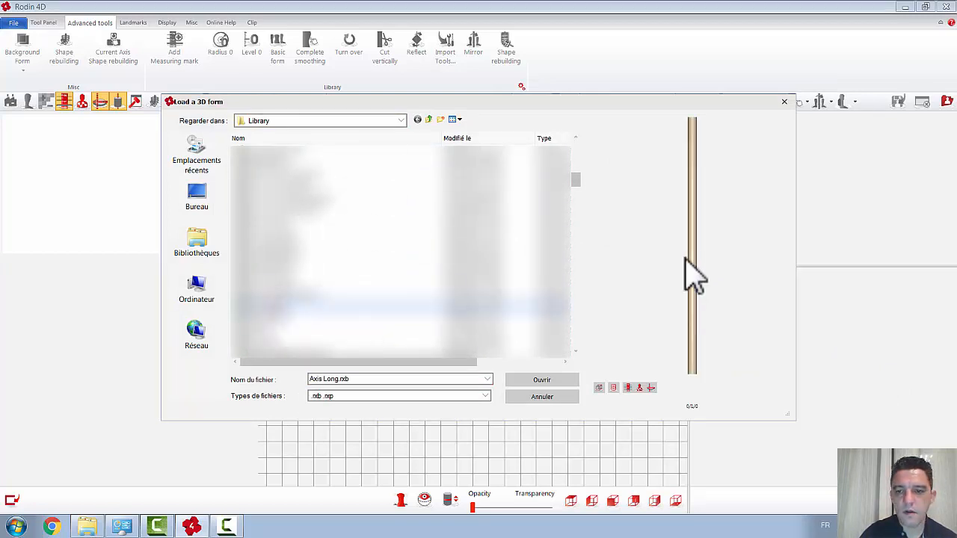
click(572, 383)
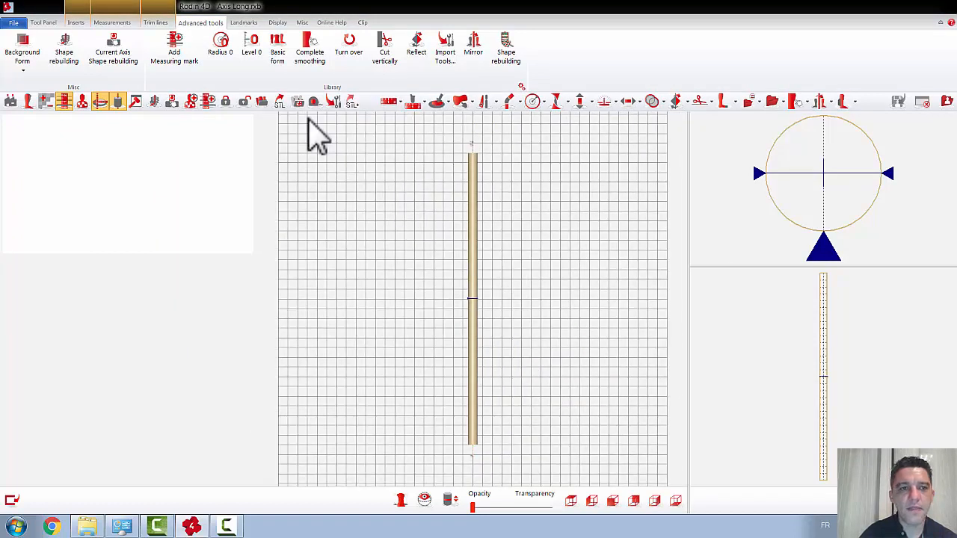
Step: Insert the file Man sternal brace.rxb from the Library's UK > Body Jacket folder onto the long axis
click(78, 23)
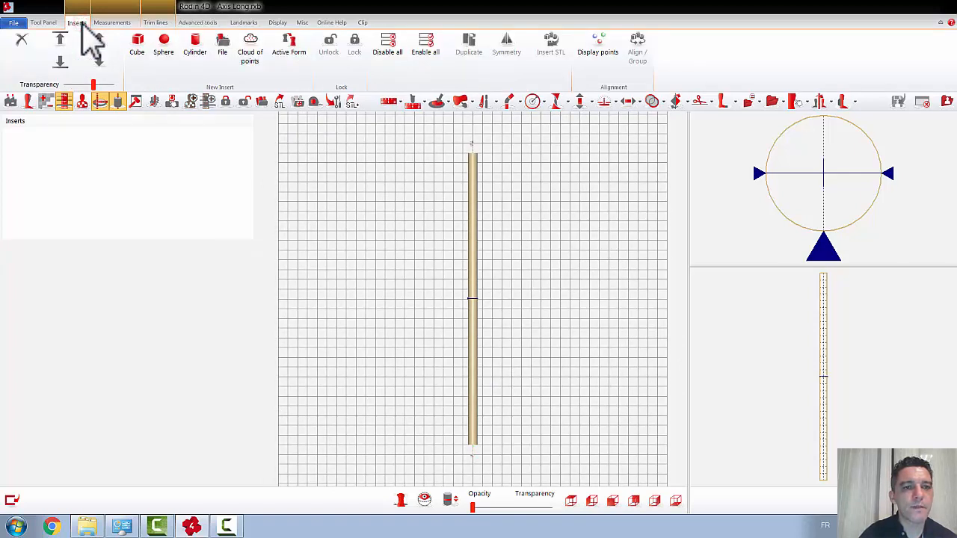
click(223, 43)
click(450, 280)
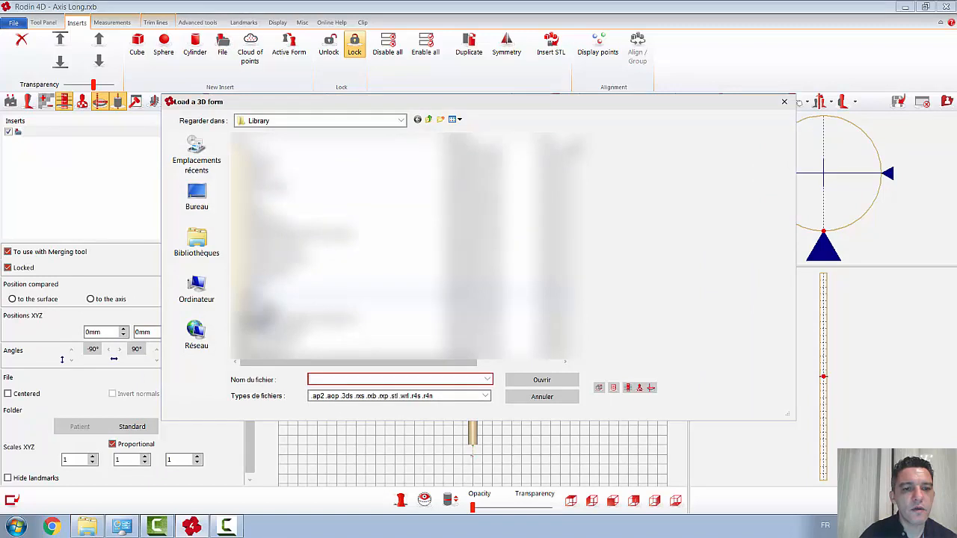
double_click(256, 299)
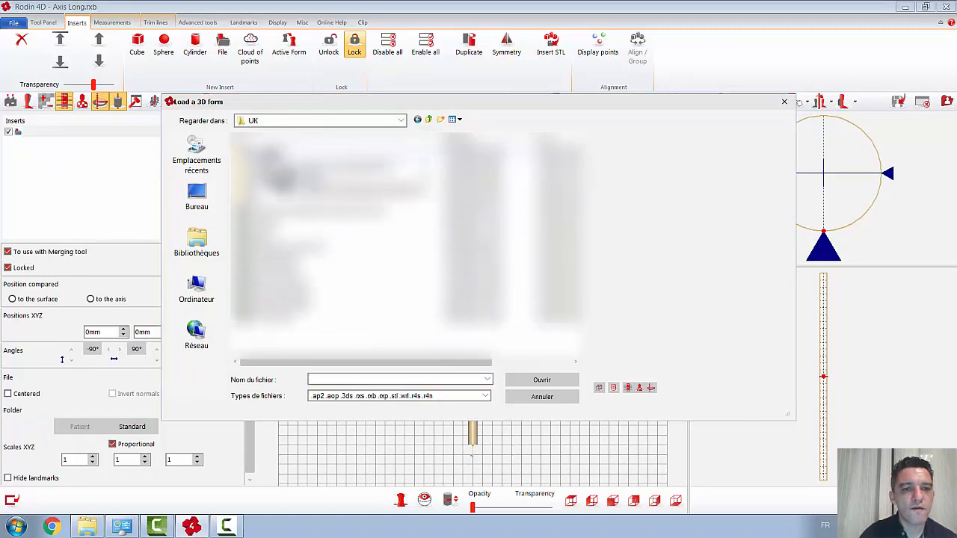
double_click(278, 149)
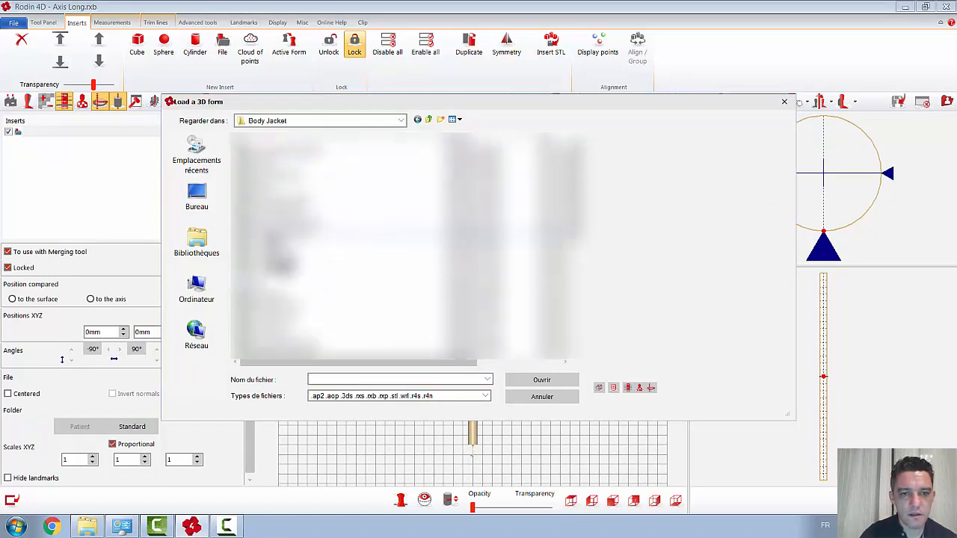
click(277, 237)
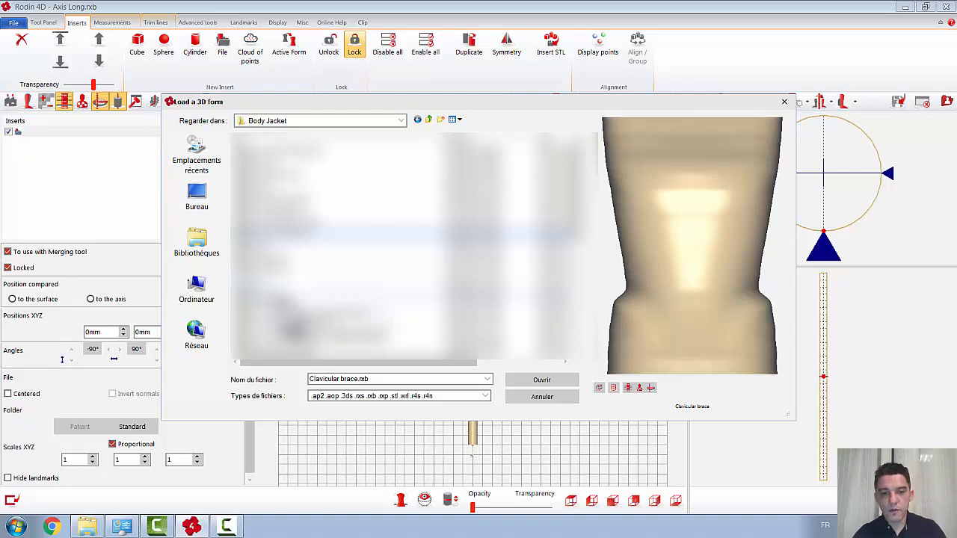
click(305, 350)
click(303, 354)
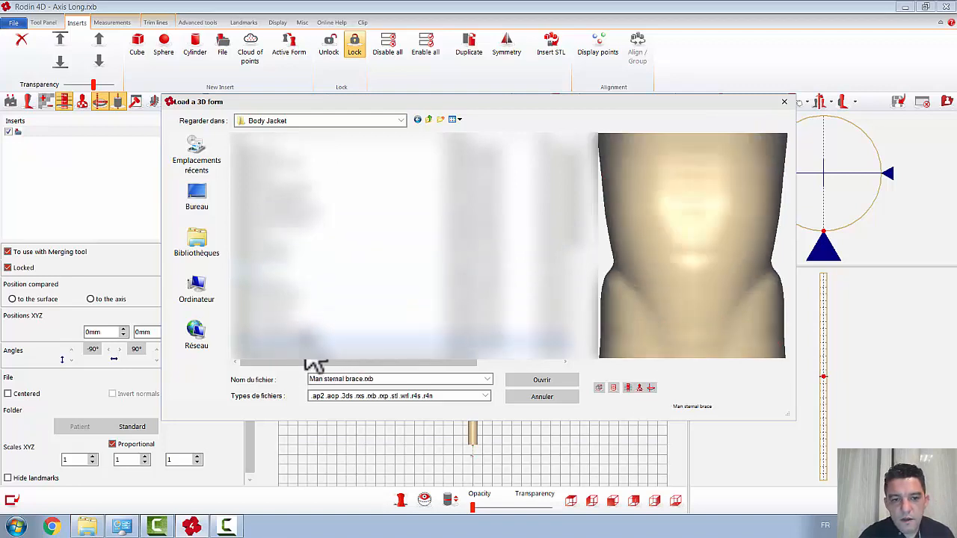
click(307, 335)
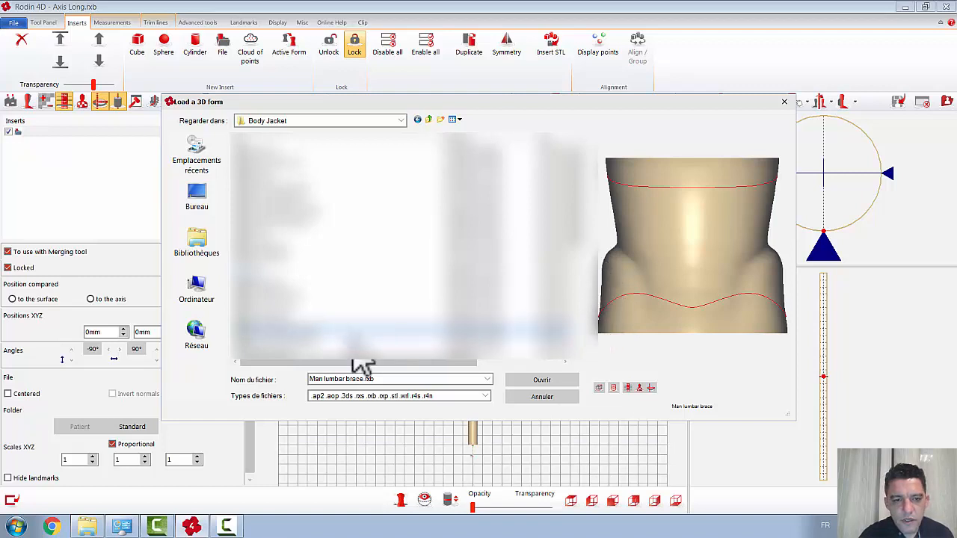
click(289, 356)
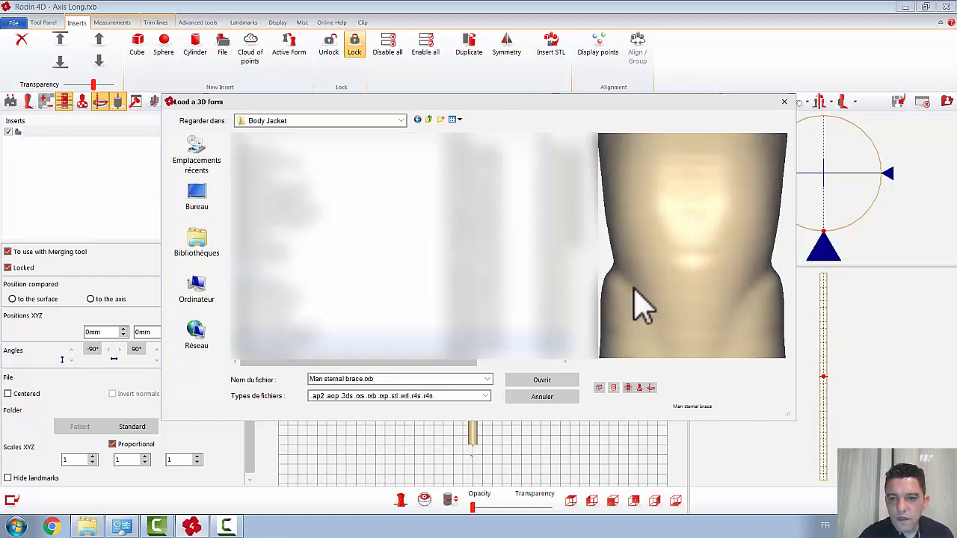
click(545, 382)
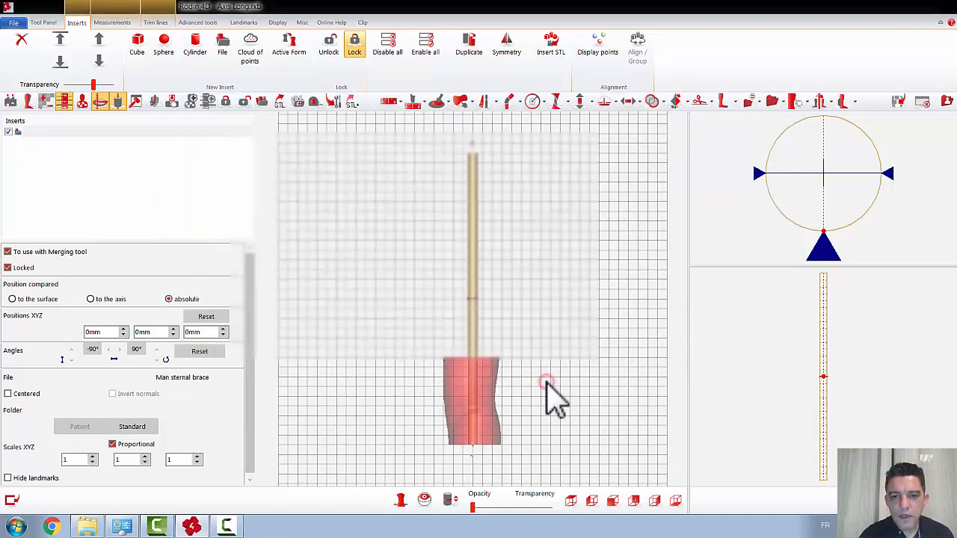
Step: In the front view, raise the sternal brace insert to a Z position of 1 030 mm near the axis's upper end
click(617, 506)
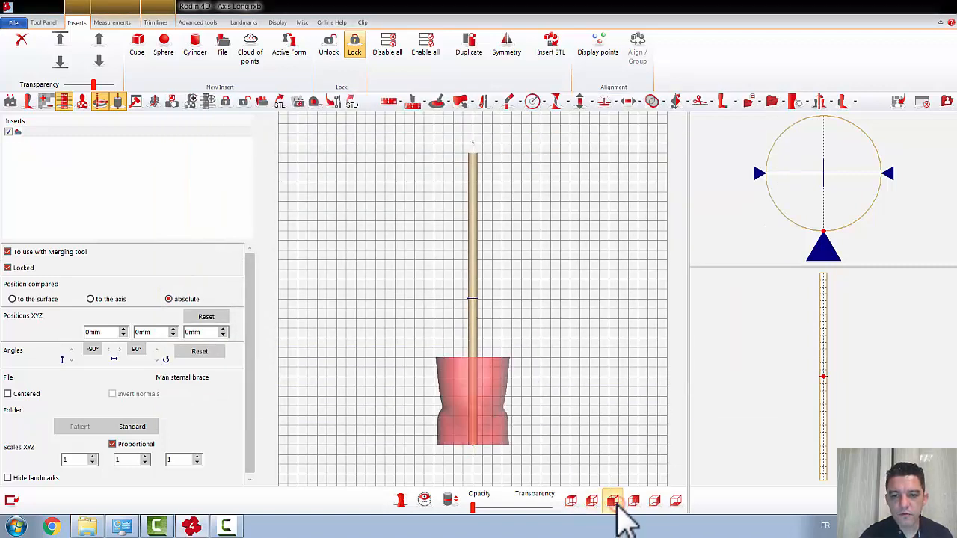
double_click(194, 331)
text(160)
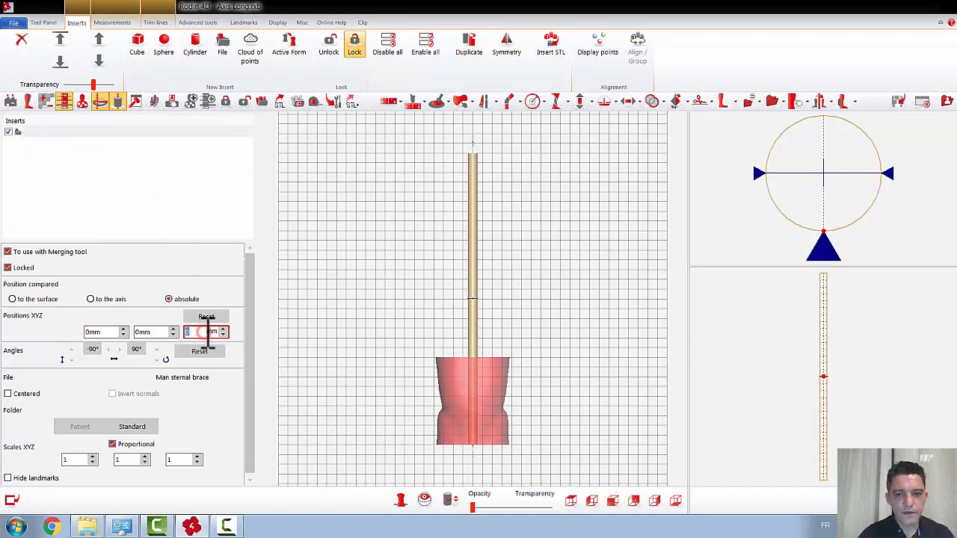
key(Return)
scroll(208, 332, up, 20)
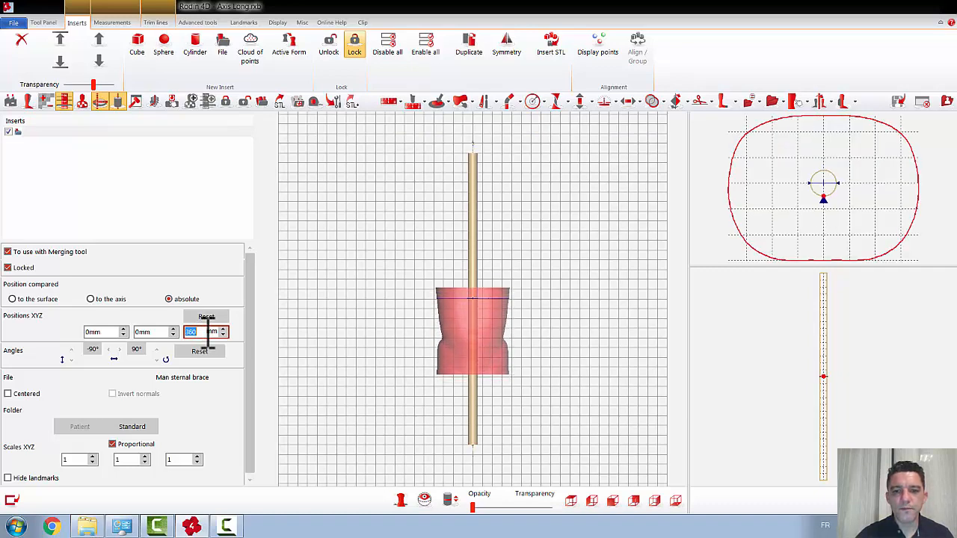
scroll(209, 334, up, 20)
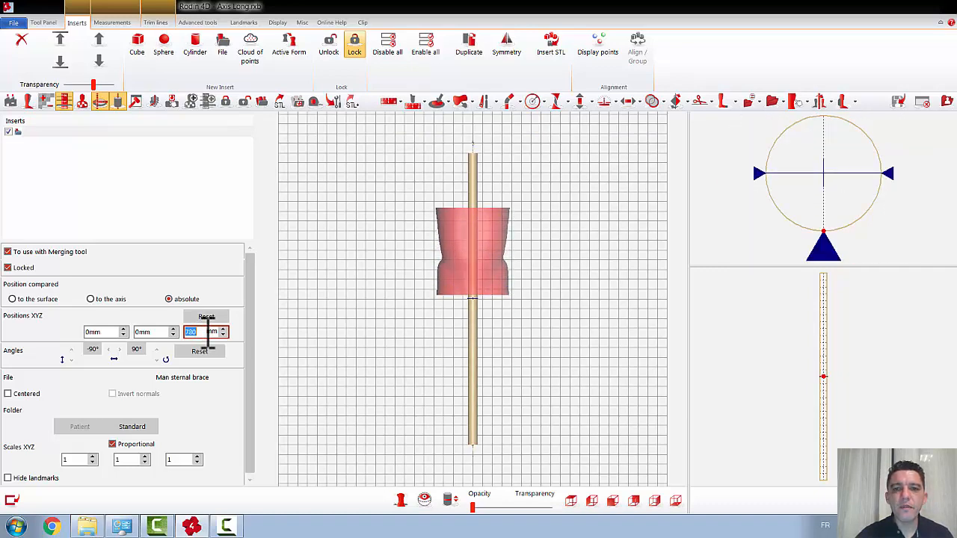
scroll(209, 335, up, 15)
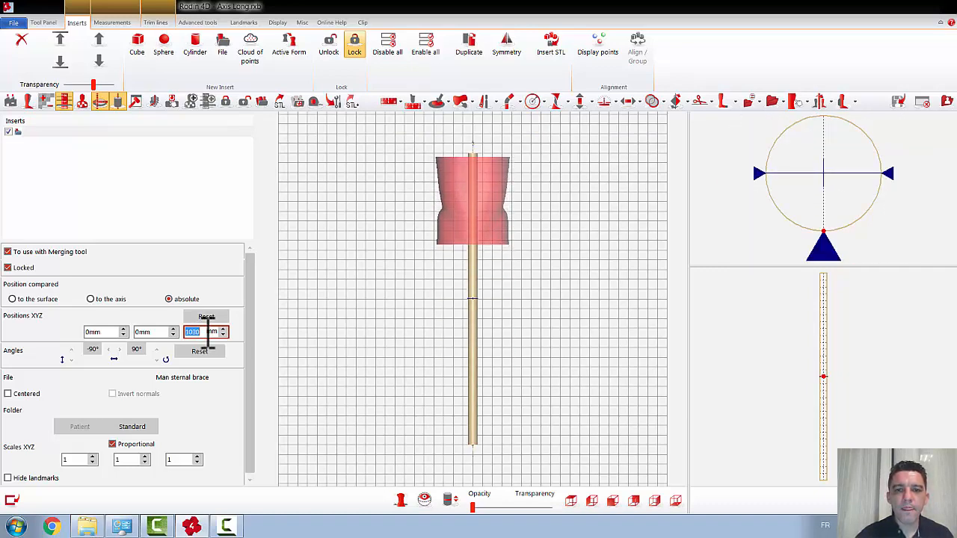
Step: Thin the whole long axis with the Radius tool, using the All option and an amplitude of -17 mm
click(532, 101)
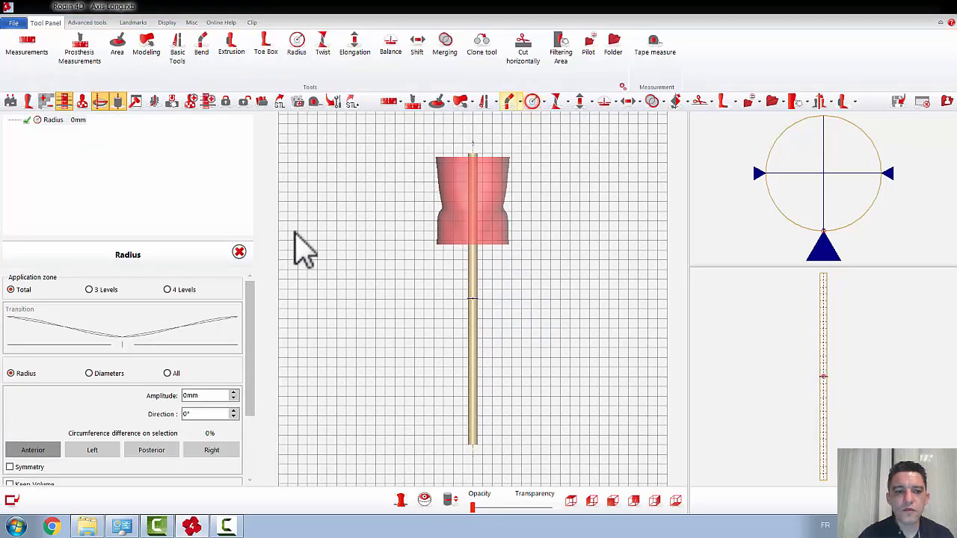
click(168, 373)
scroll(197, 395, down, 16)
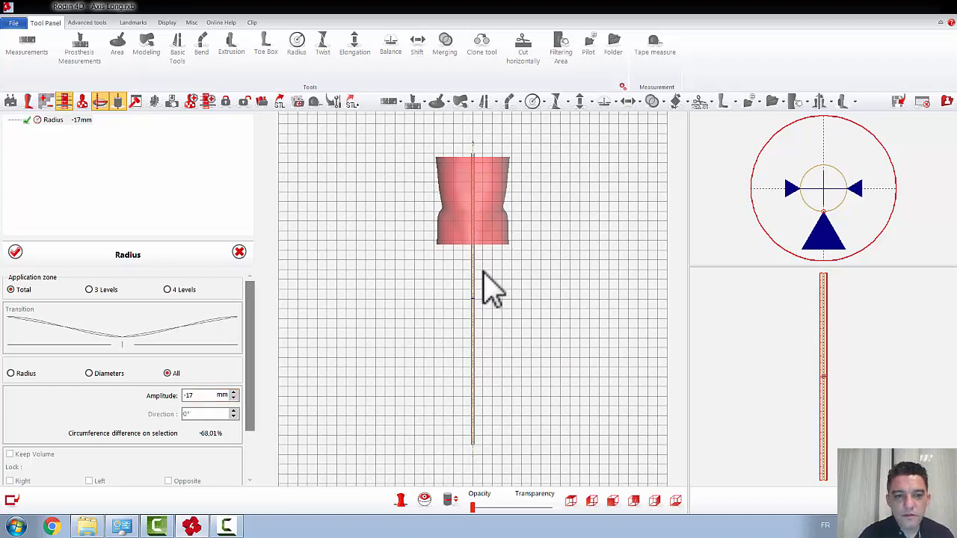
click(15, 252)
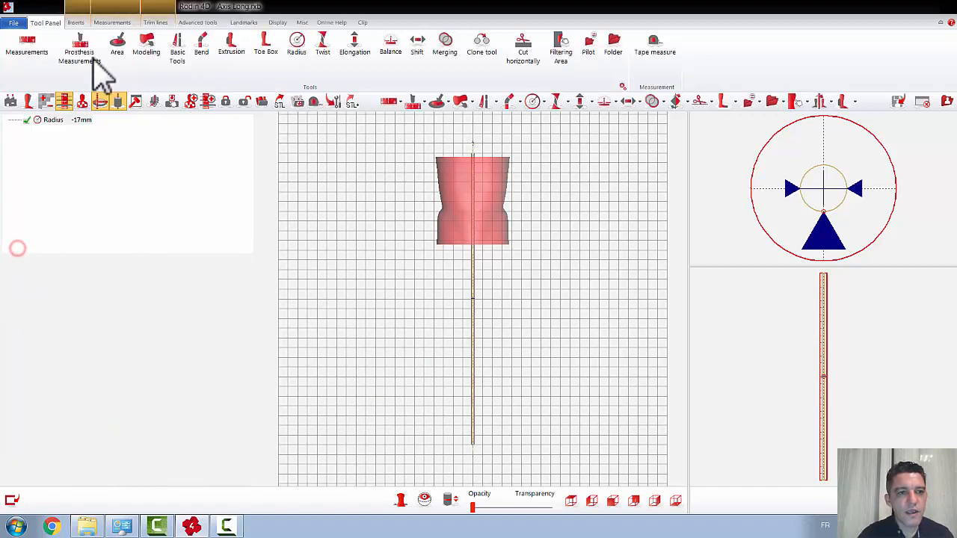
Step: Shift the sternal brace insert sideways off the axis to a Y position of 102 mm
click(77, 22)
click(44, 131)
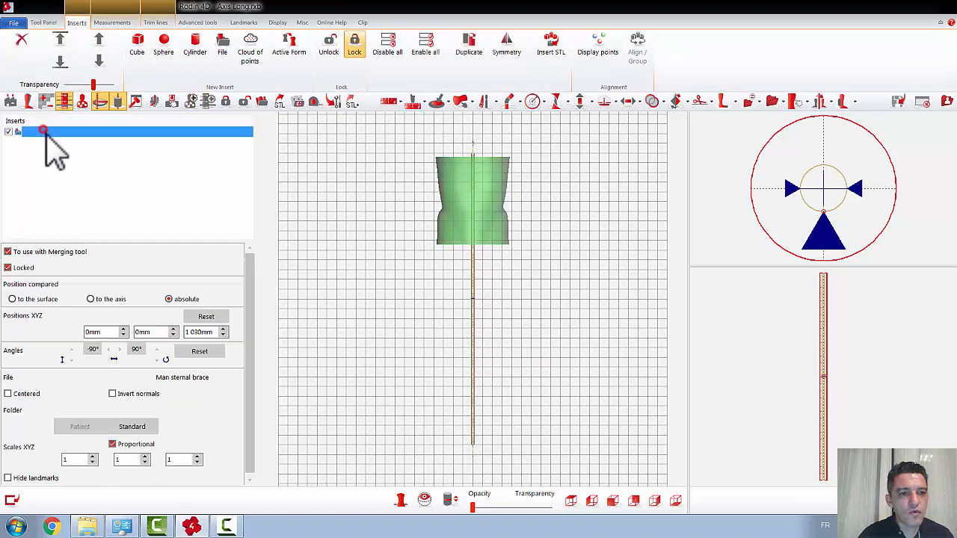
double_click(150, 332)
text(1)
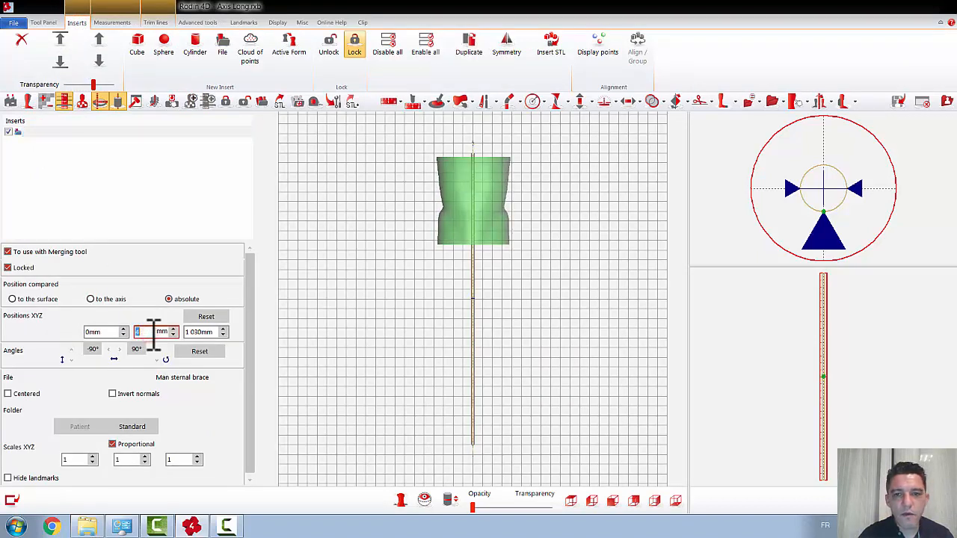
scroll(153, 334, up, 15)
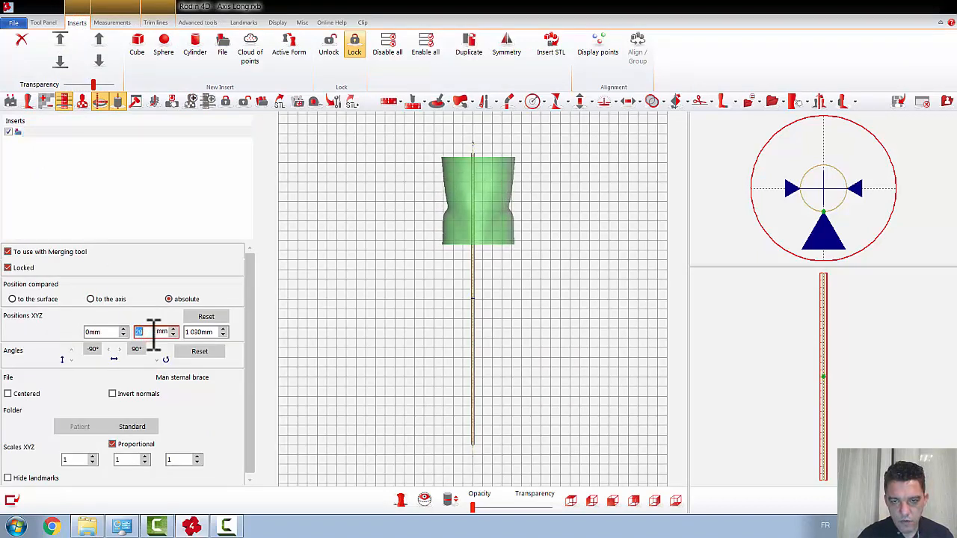
scroll(153, 334, up, 20)
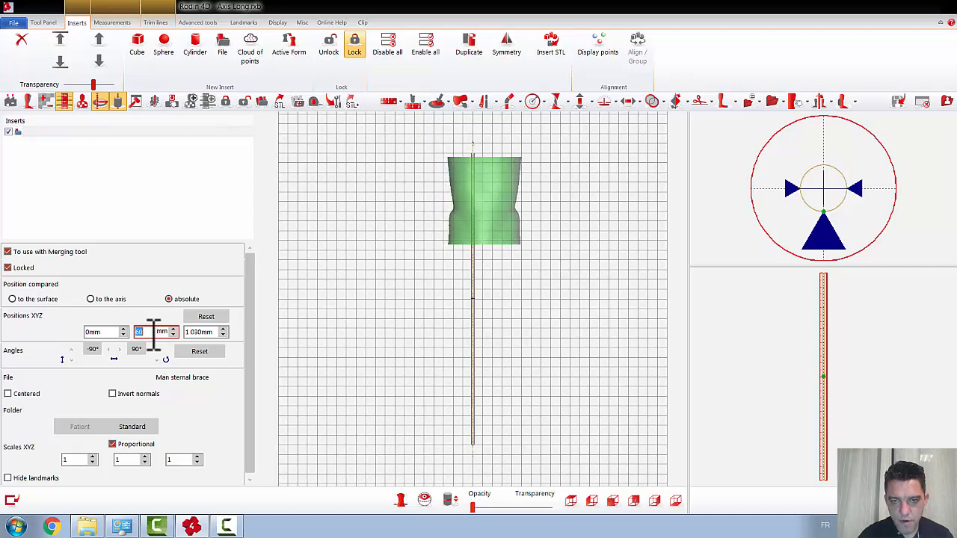
scroll(153, 335, up, 12)
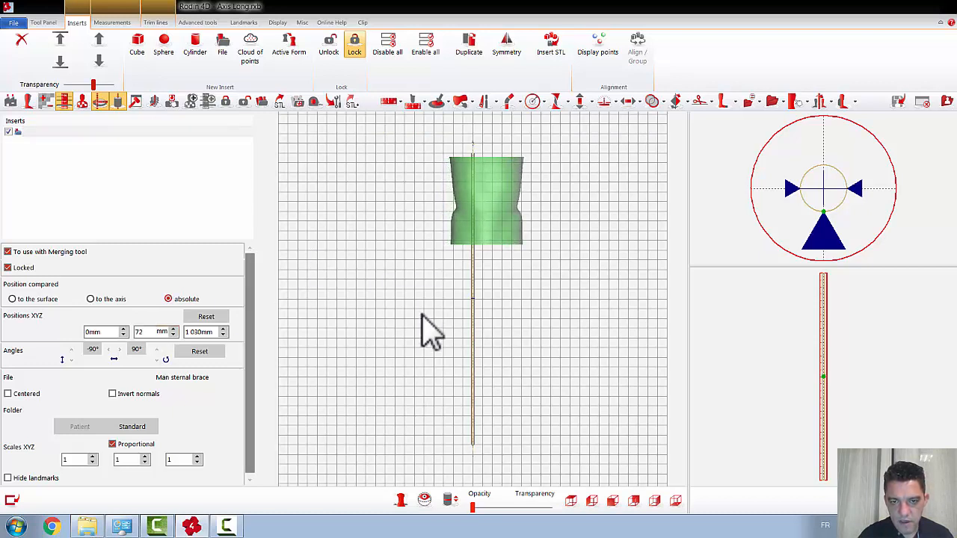
scroll(154, 332, up, 4)
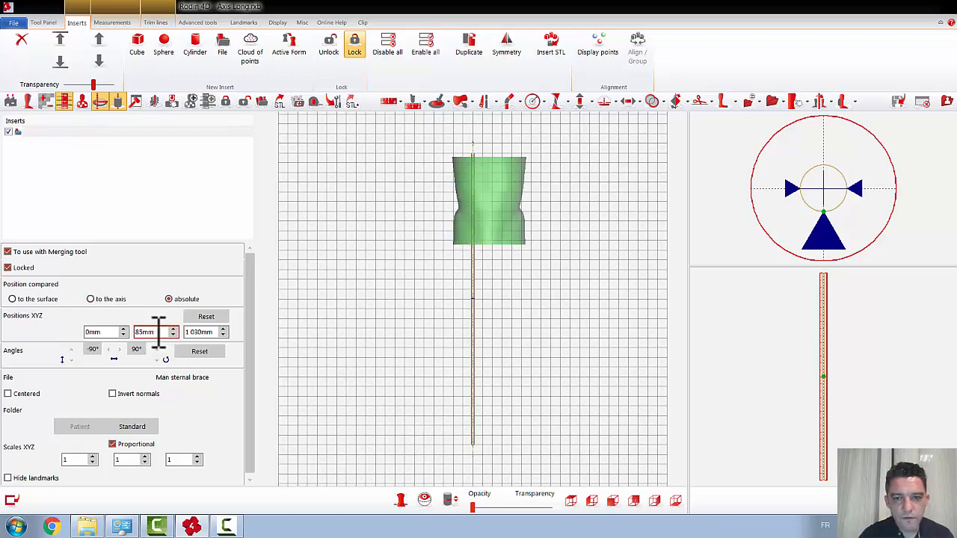
scroll(159, 331, up, 4)
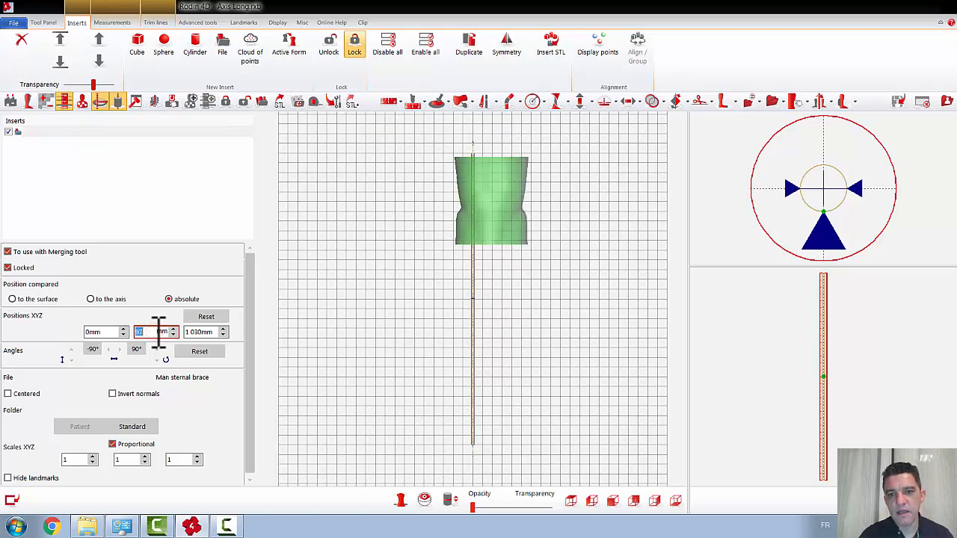
scroll(159, 332, up, 1)
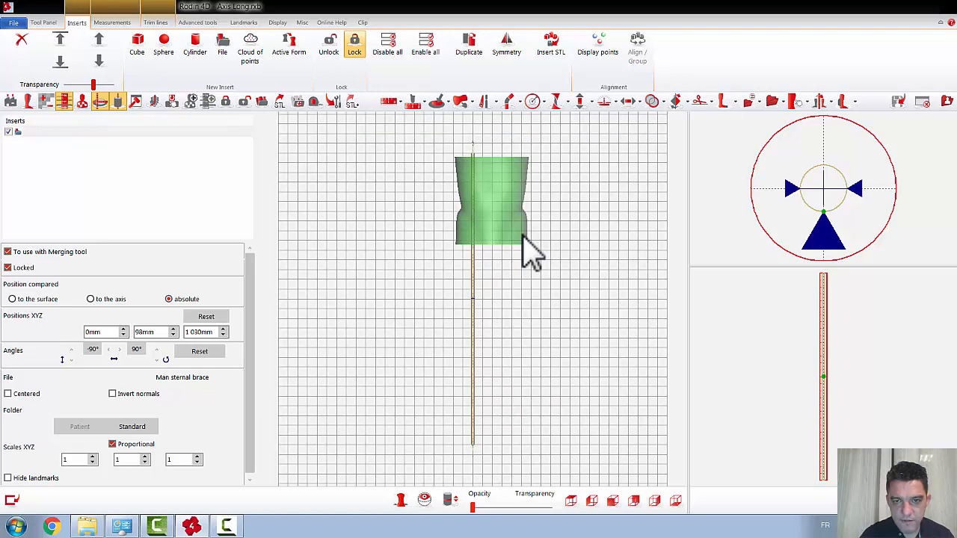
click(159, 331)
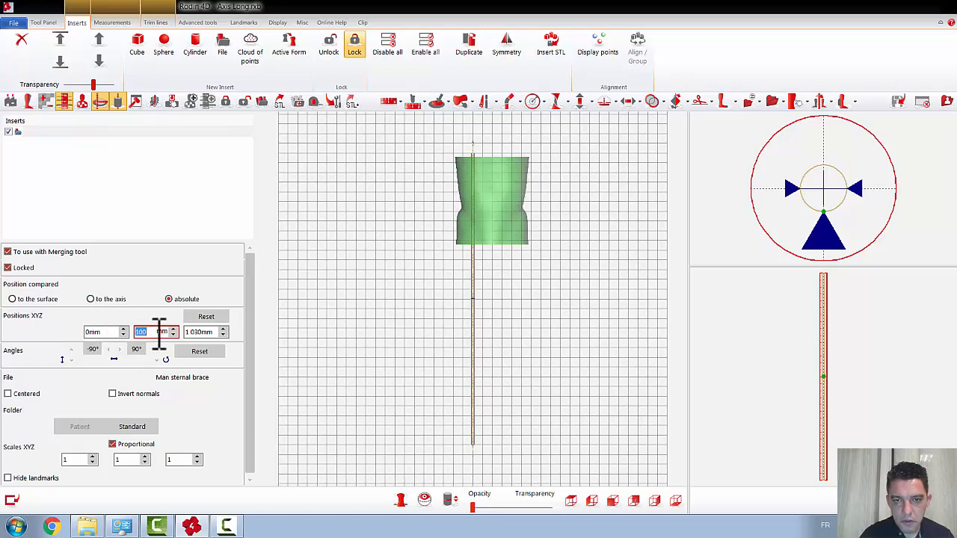
scroll(159, 335, up, 2)
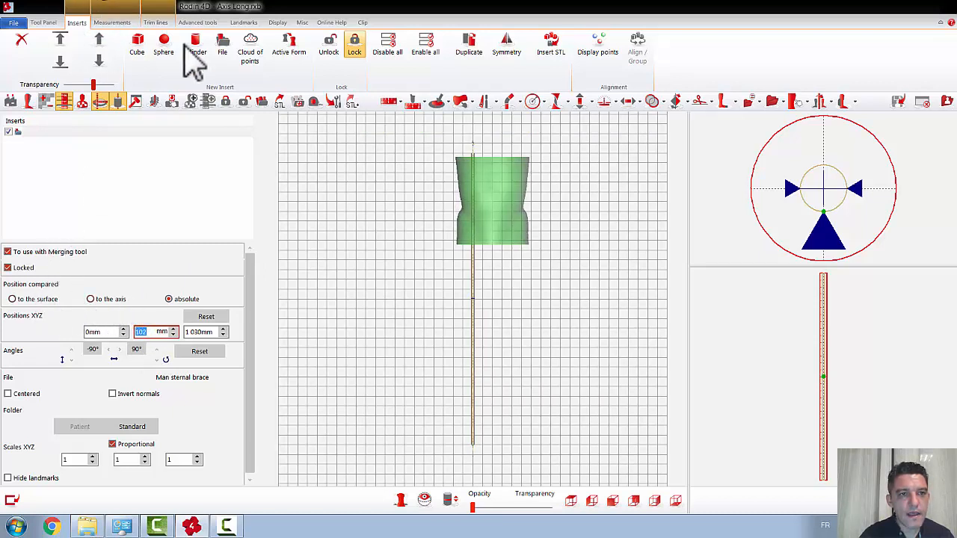
Step: Add a second file insert and load KAFO.stl into it from the desktop (Bureau)
click(221, 46)
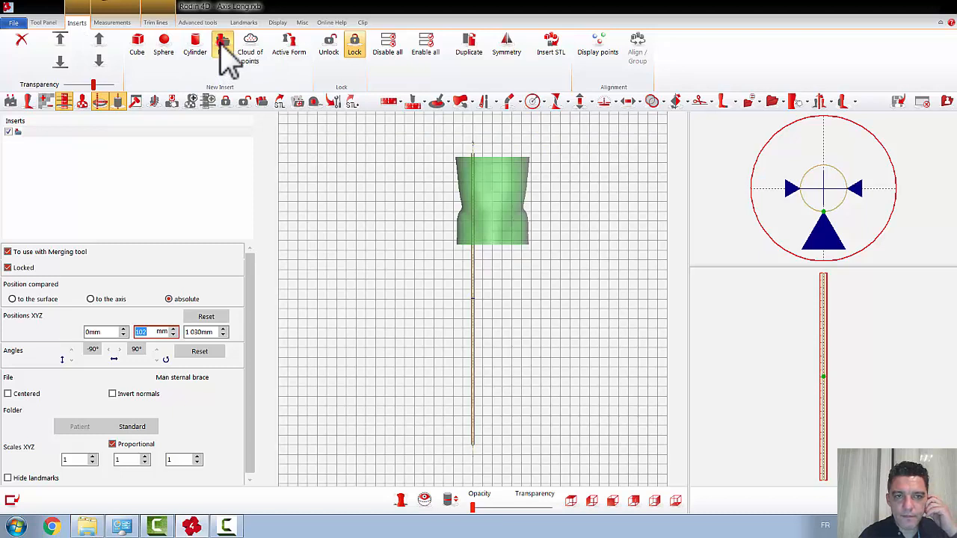
click(448, 281)
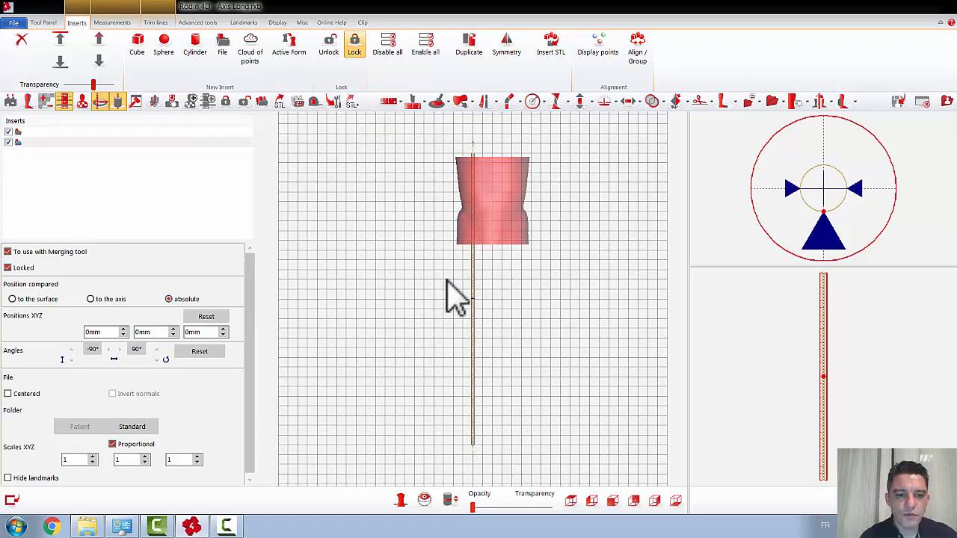
click(130, 427)
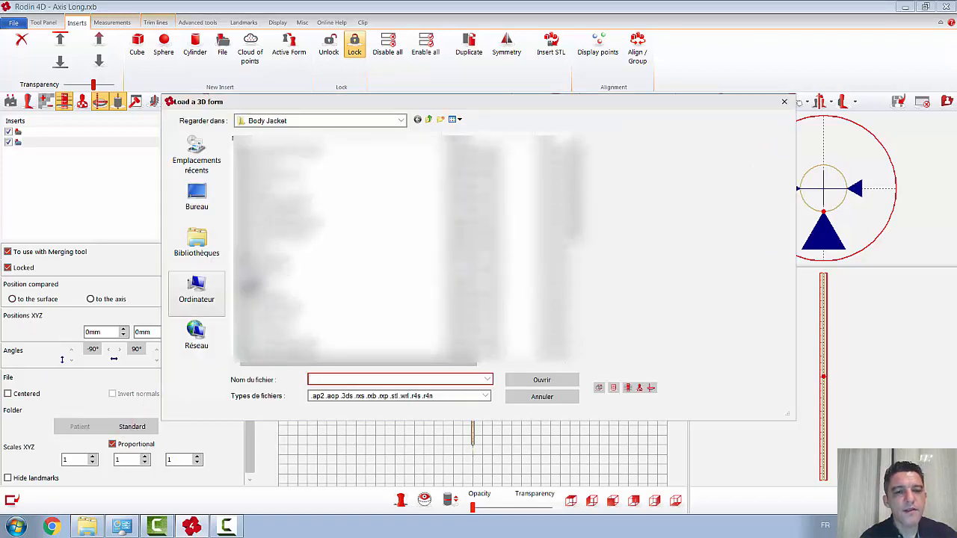
click(207, 213)
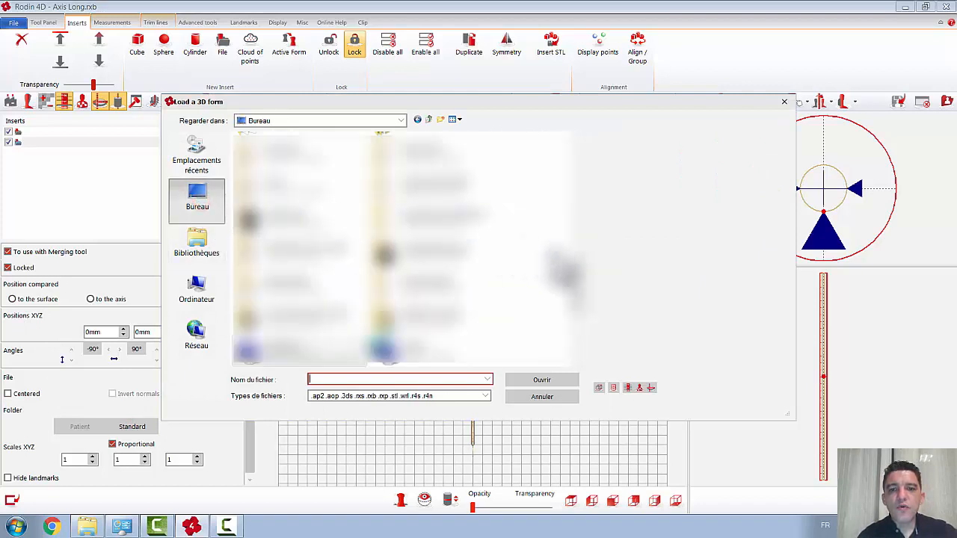
drag(574, 273, 573, 181)
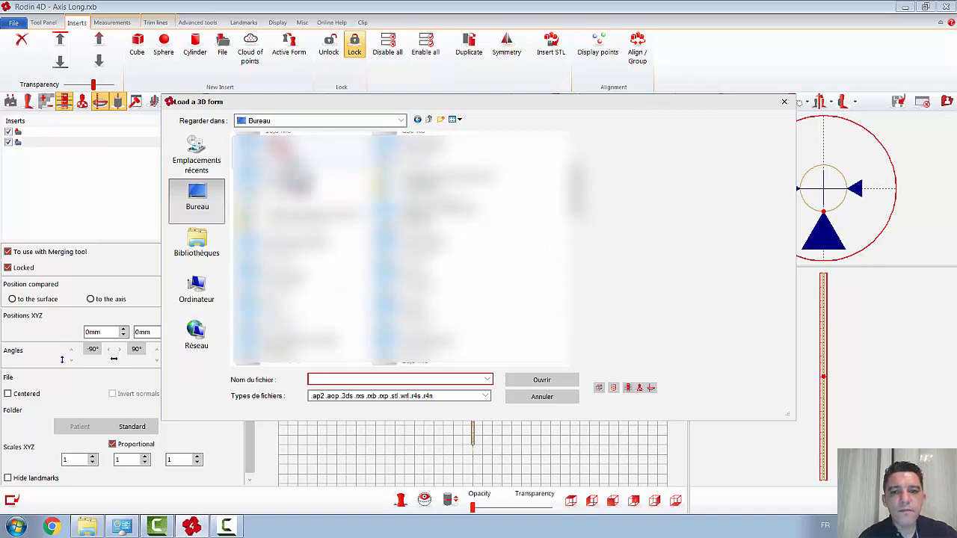
click(299, 150)
drag(699, 243, 644, 228)
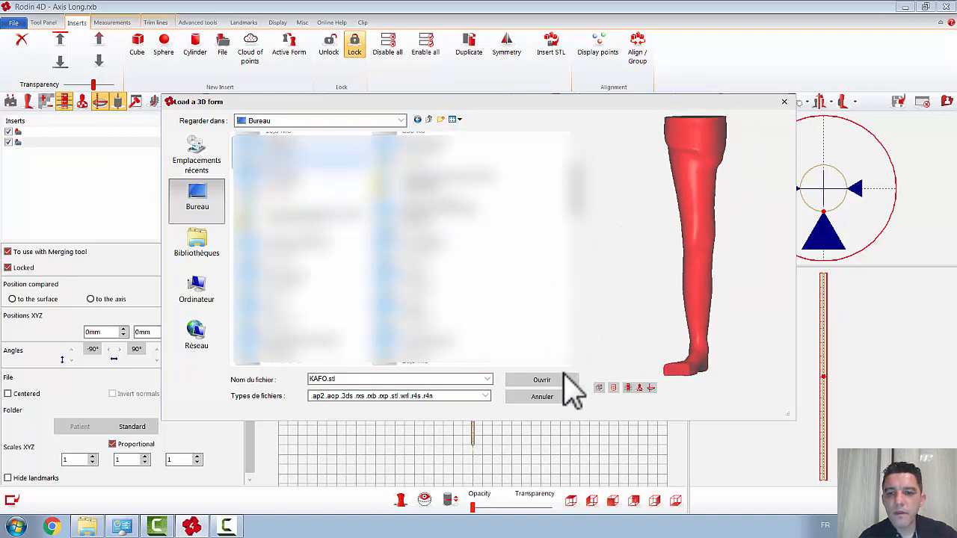
click(563, 378)
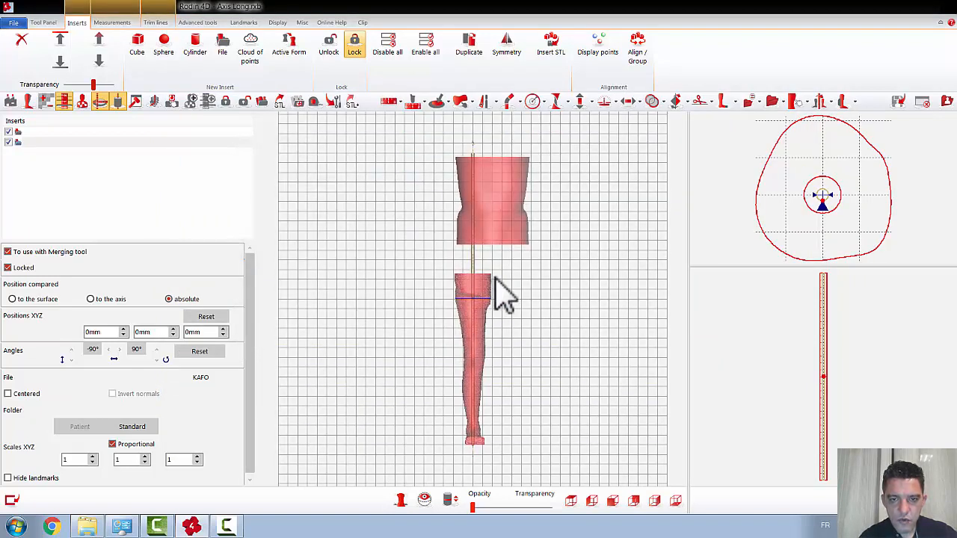
Step: Raise the KAFO insert to a Z position of 280 mm so its upper end overlaps the sternal brace
scroll(521, 254, up, 5)
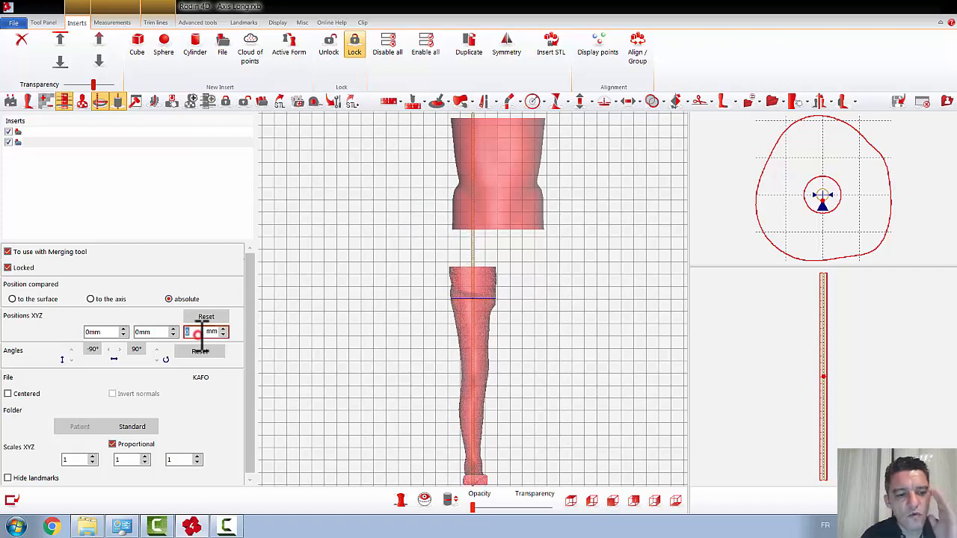
scroll(202, 336, up, 20)
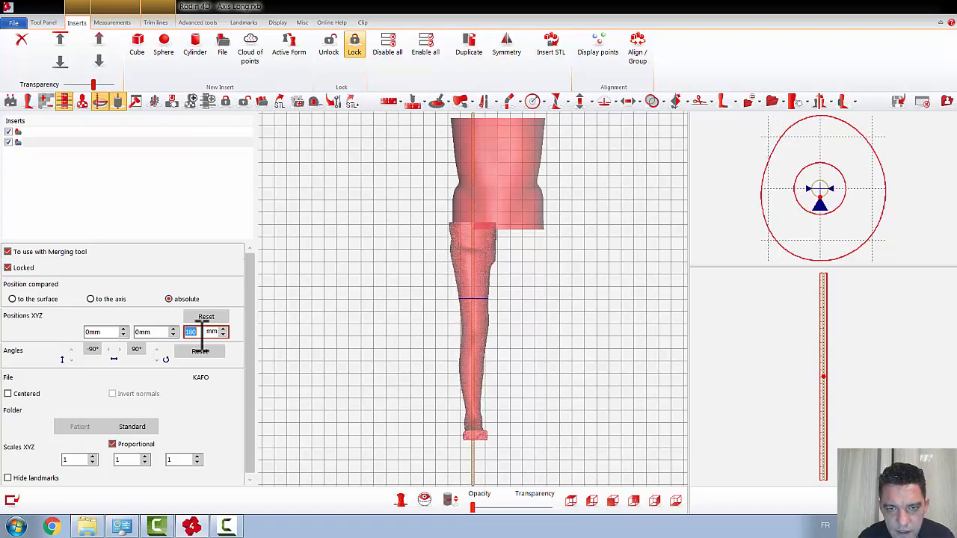
scroll(202, 335, up, 10)
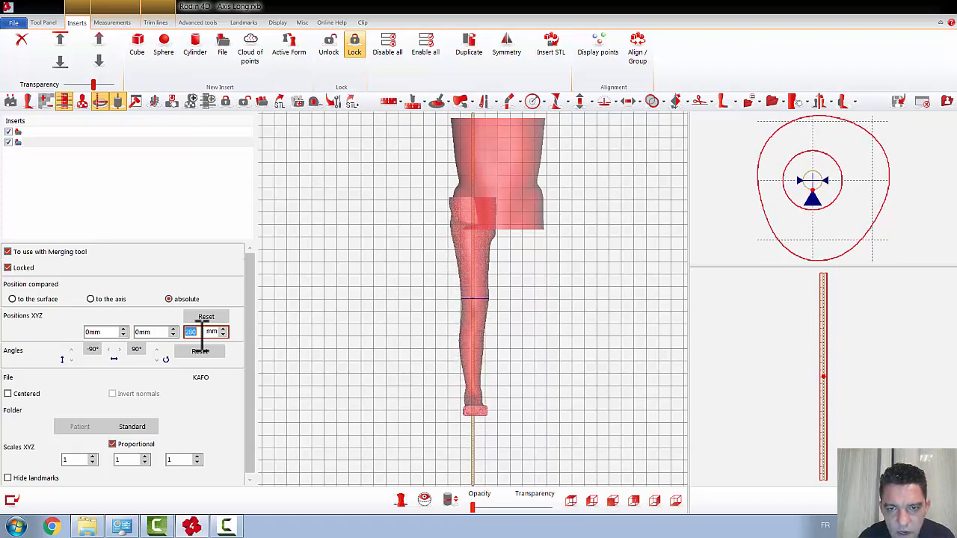
scroll(202, 336, up, 1)
scroll(202, 336, down, 1)
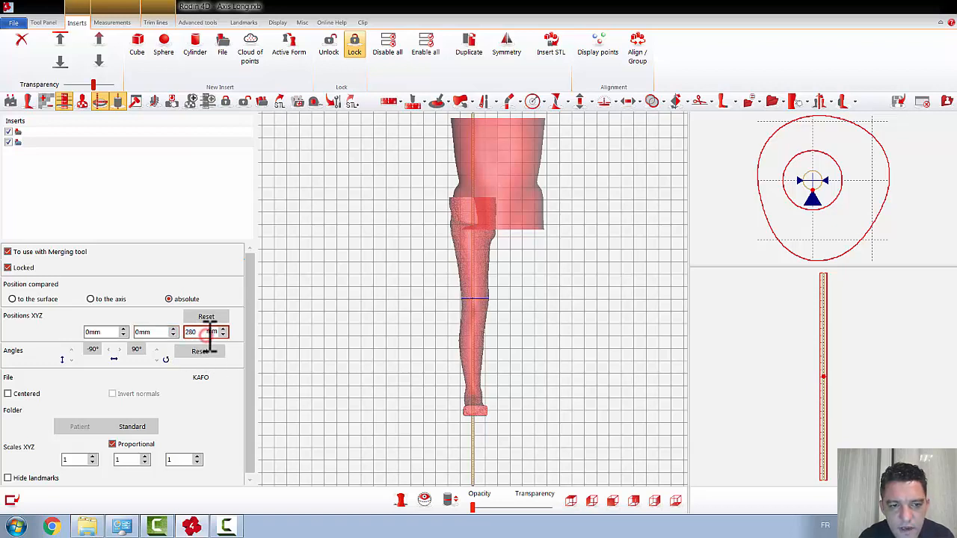
Step: Shift the KAFO insert slightly sideways to a Y position of 7 mm
click(161, 336)
scroll(163, 336, up, 3)
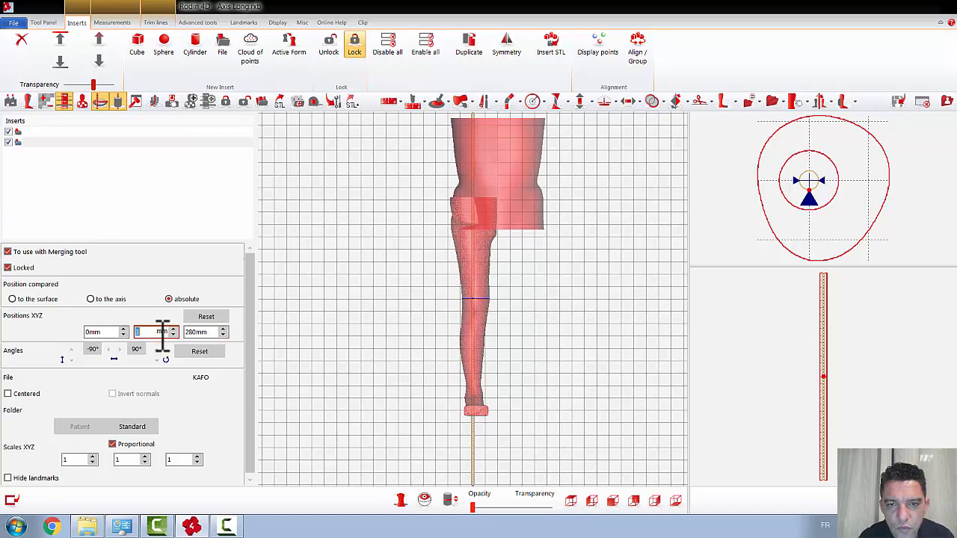
scroll(162, 336, up, 3)
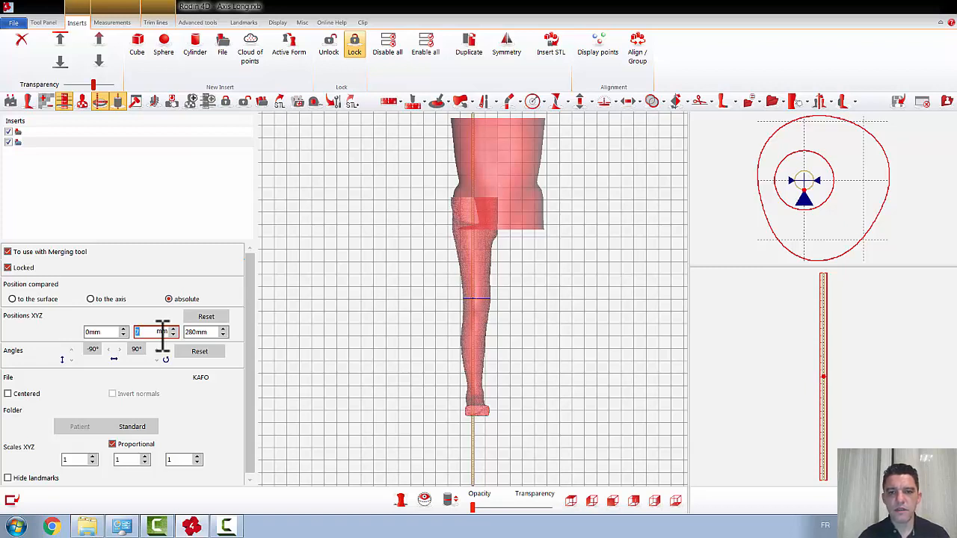
click(235, 334)
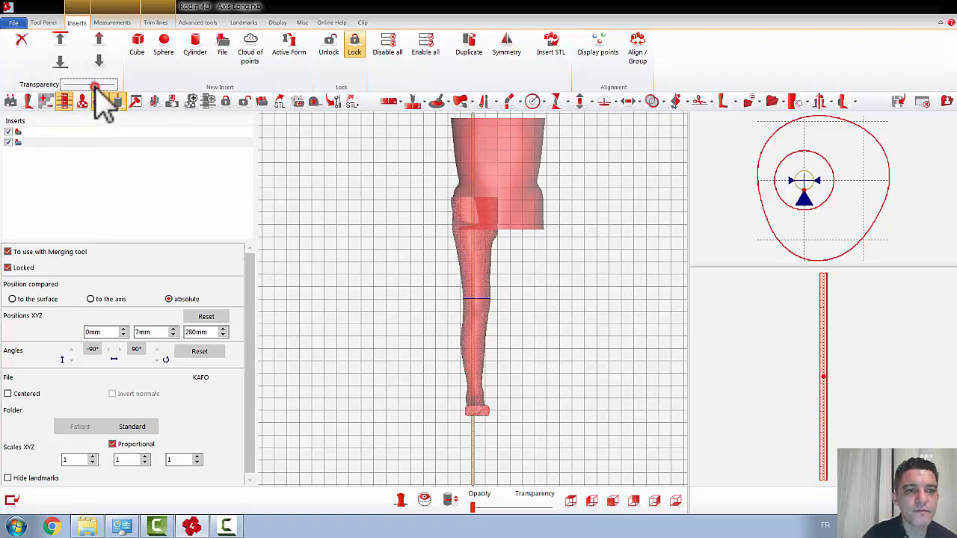
Step: Make the inserts fully opaque and examine how the leg overlaps the sternal brace from the side and front
drag(95, 85, 112, 85)
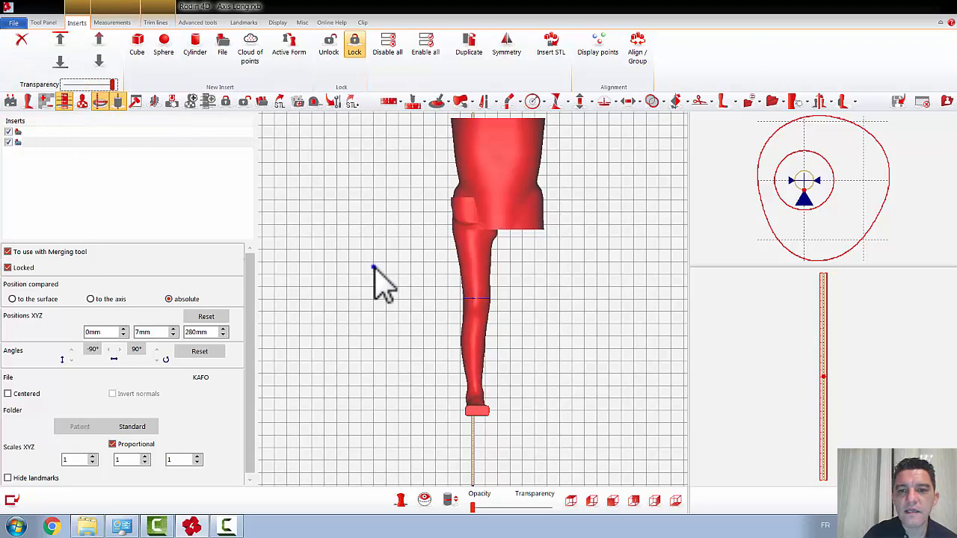
drag(373, 267, 438, 223)
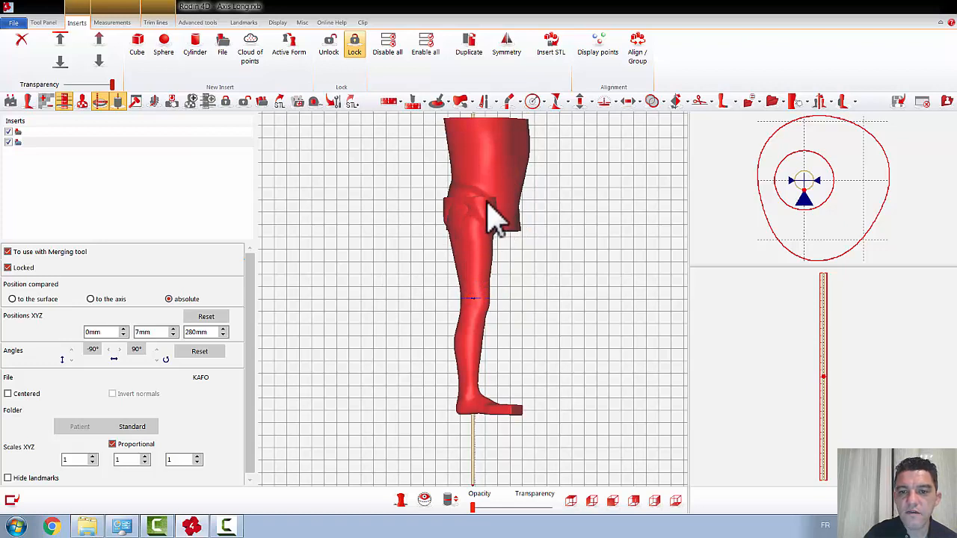
drag(560, 272, 550, 252)
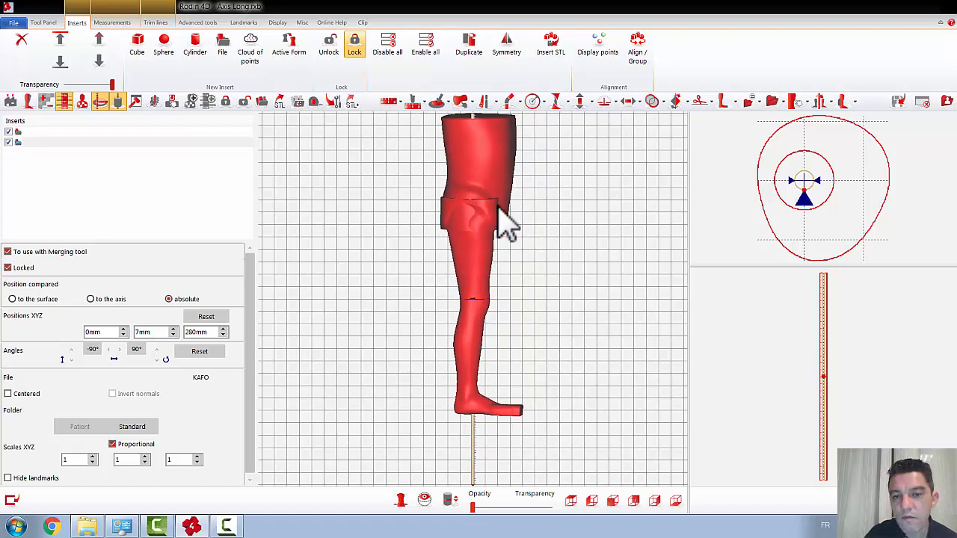
drag(541, 212, 488, 208)
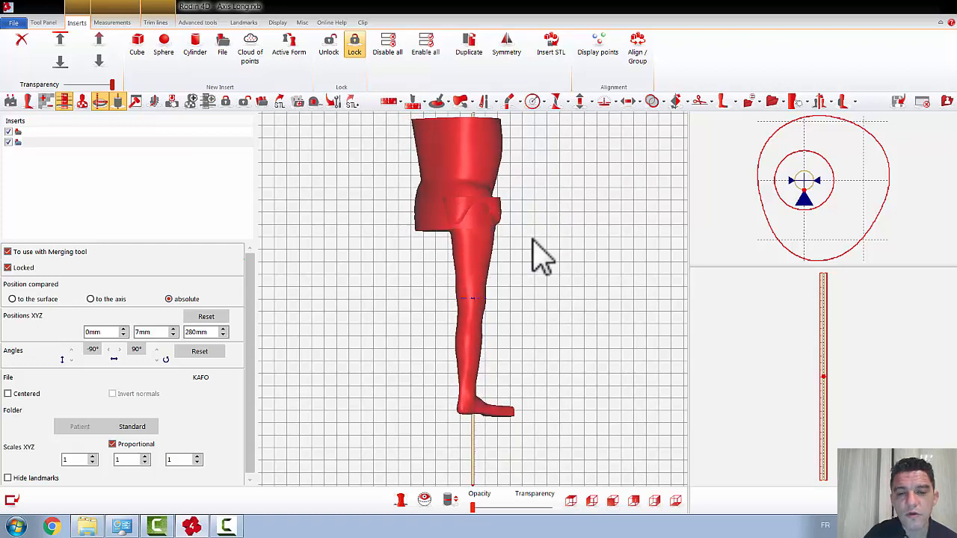
drag(532, 240, 504, 257)
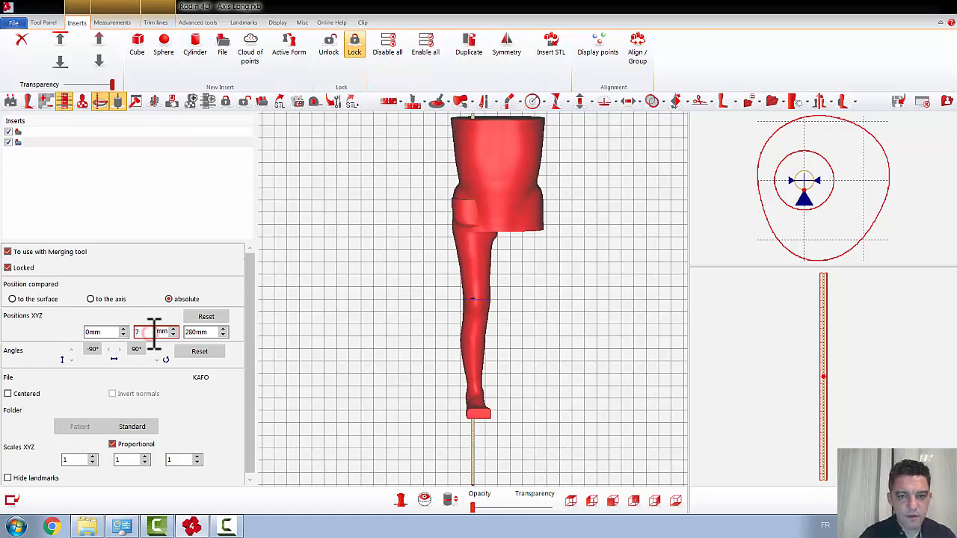
Step: Move the KAFO insert along Y until the leg stands clear beside the axis and the sternal brace
scroll(154, 333, up, 3)
scroll(154, 334, down, 10)
scroll(154, 333, down, 8)
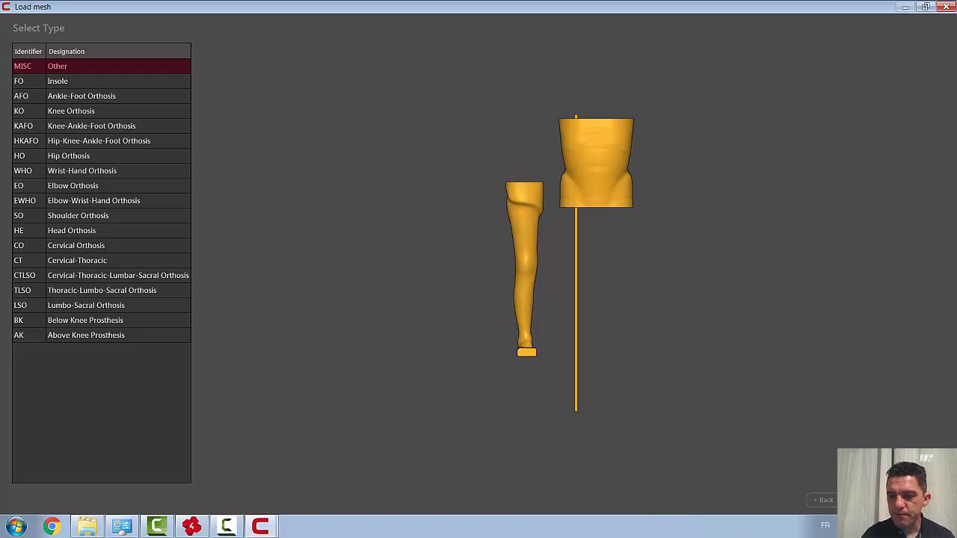
Step: In Cube, finish loading the combined axis, brace and leg mesh with the type MISC (Other)
click(868, 501)
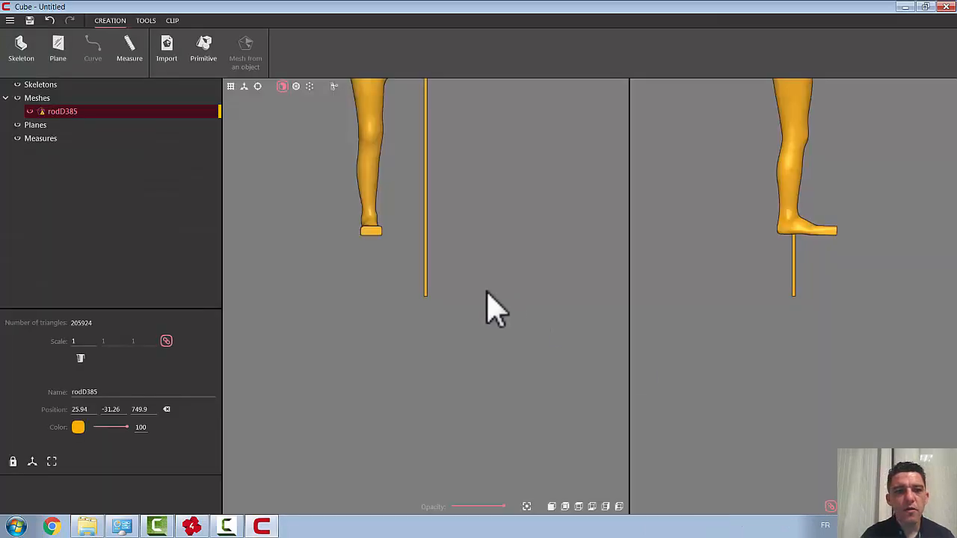
scroll(486, 290, down, 4)
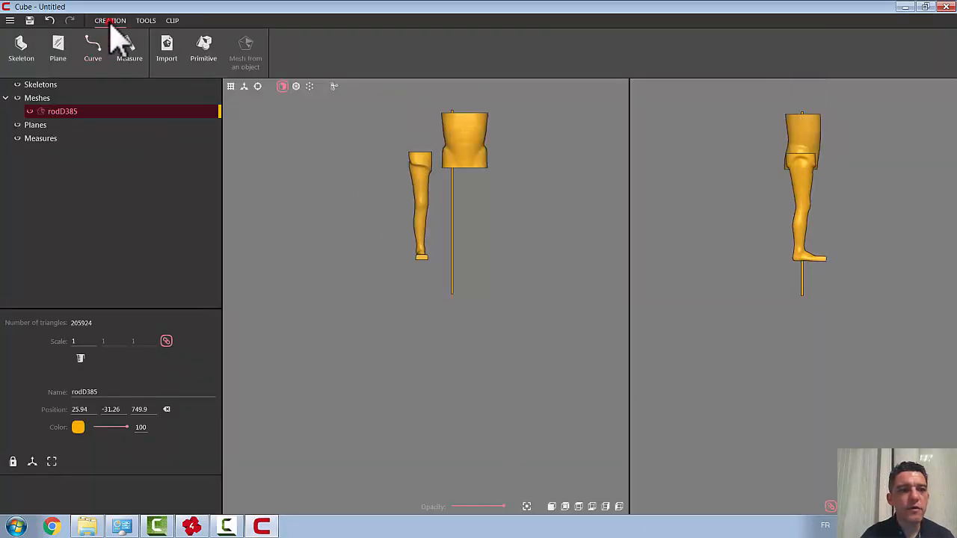
Step: Remove the sternal brace and the long axis from the combined mesh with the Modification tool, keeping only the KAFO leg
click(144, 21)
click(29, 48)
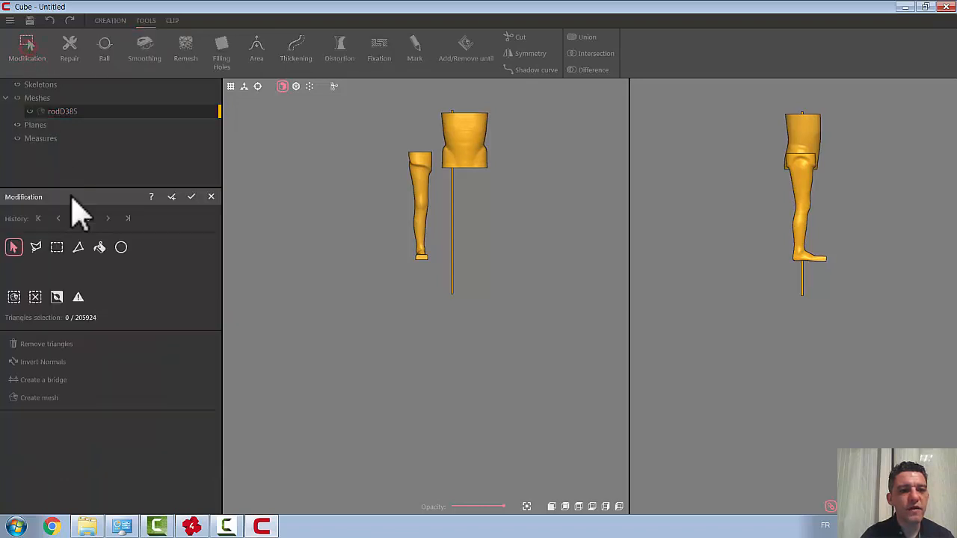
click(100, 248)
click(461, 138)
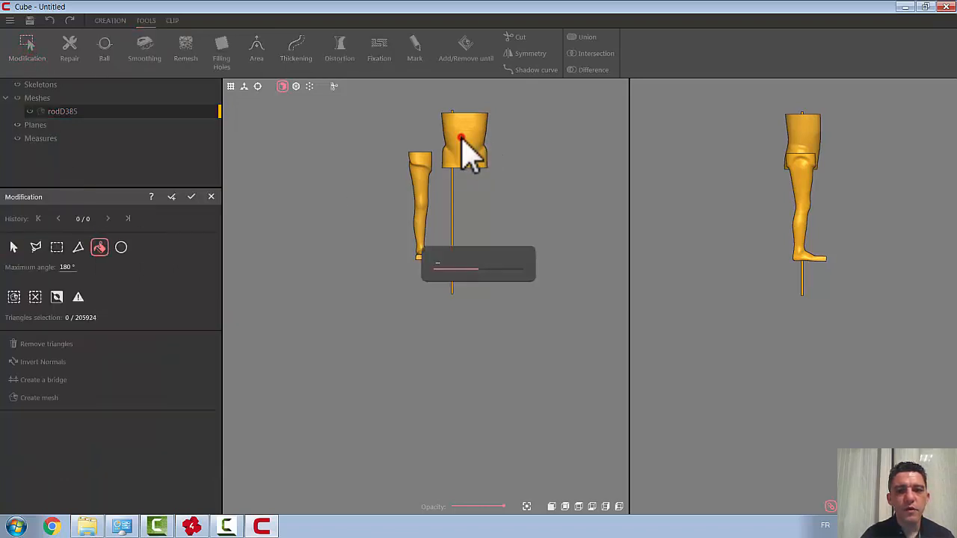
click(423, 181)
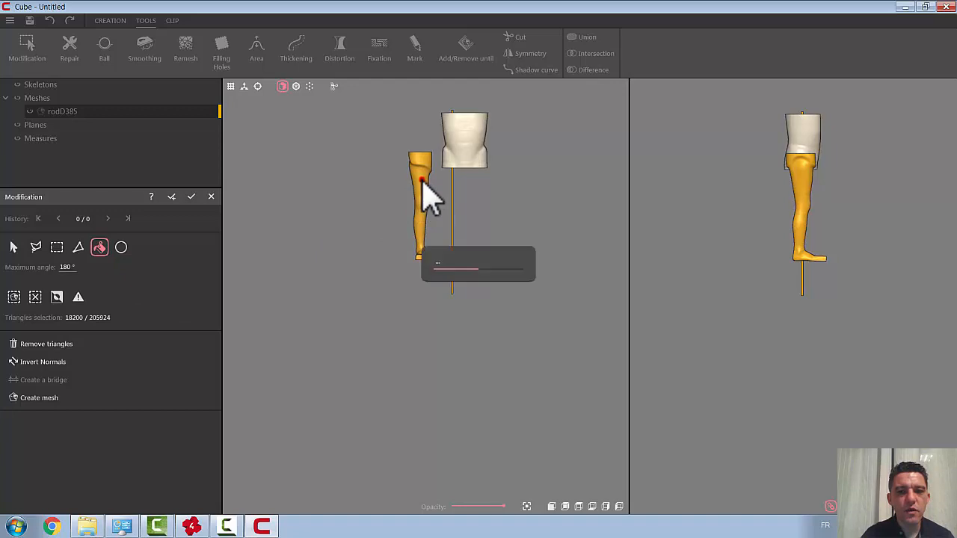
click(56, 298)
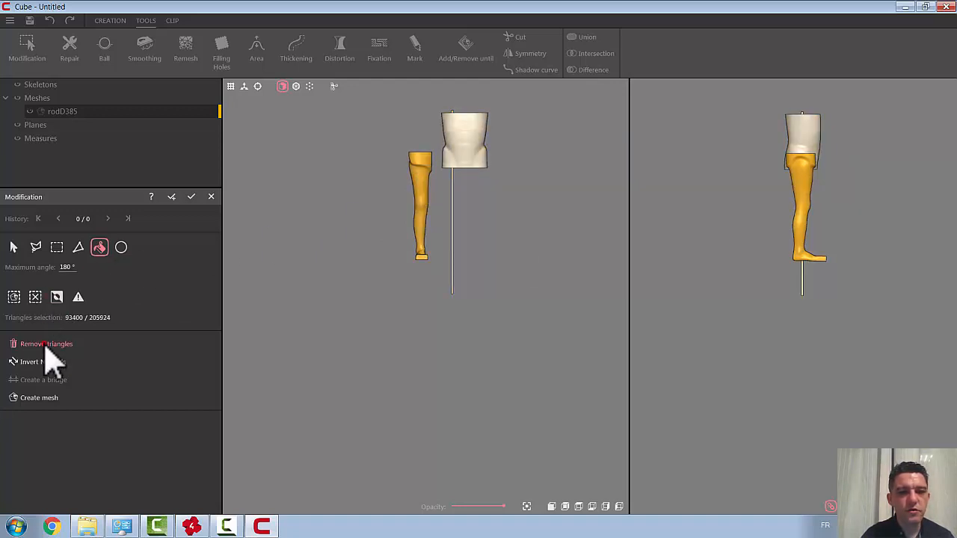
click(46, 345)
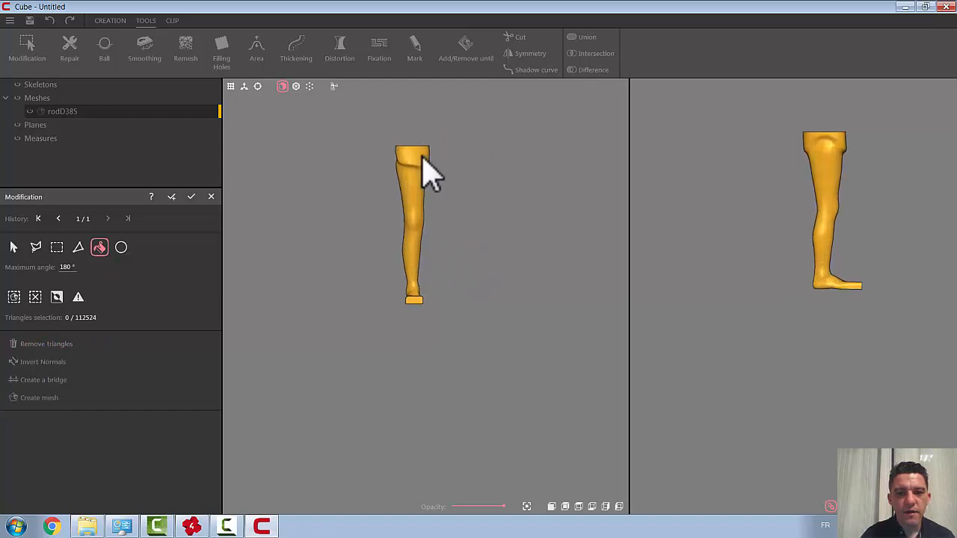
click(194, 198)
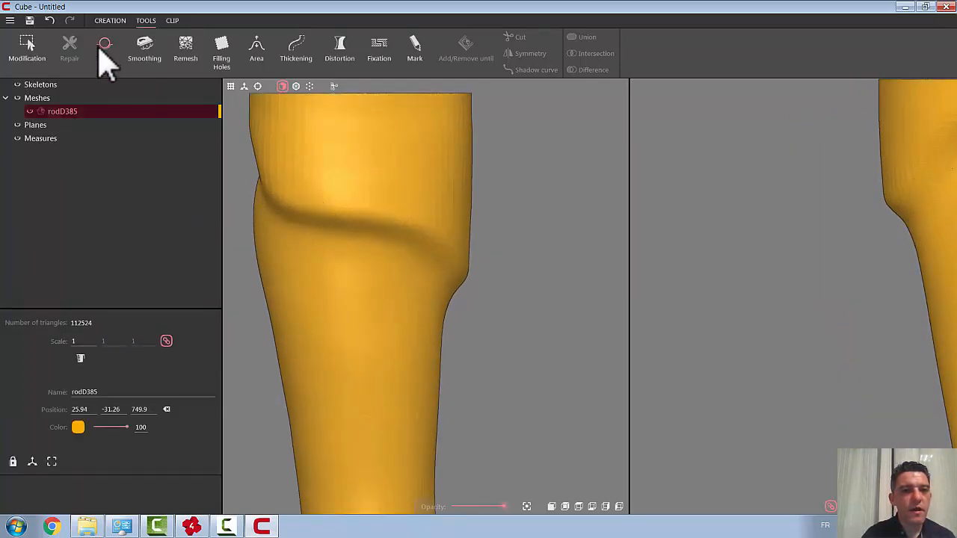
Step: Start a curve on the leg mesh and trace it along the ridge below the thigh's upper section, across the front
click(109, 21)
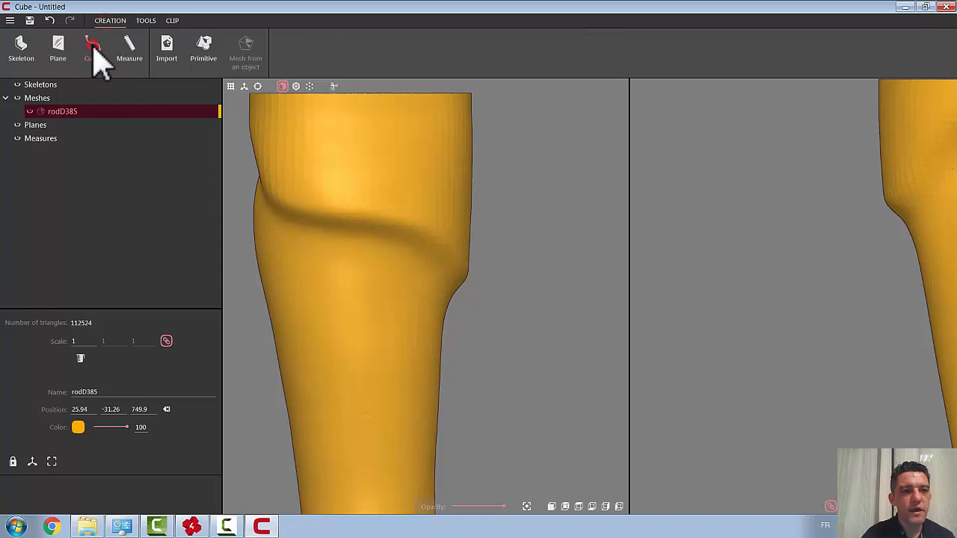
click(94, 54)
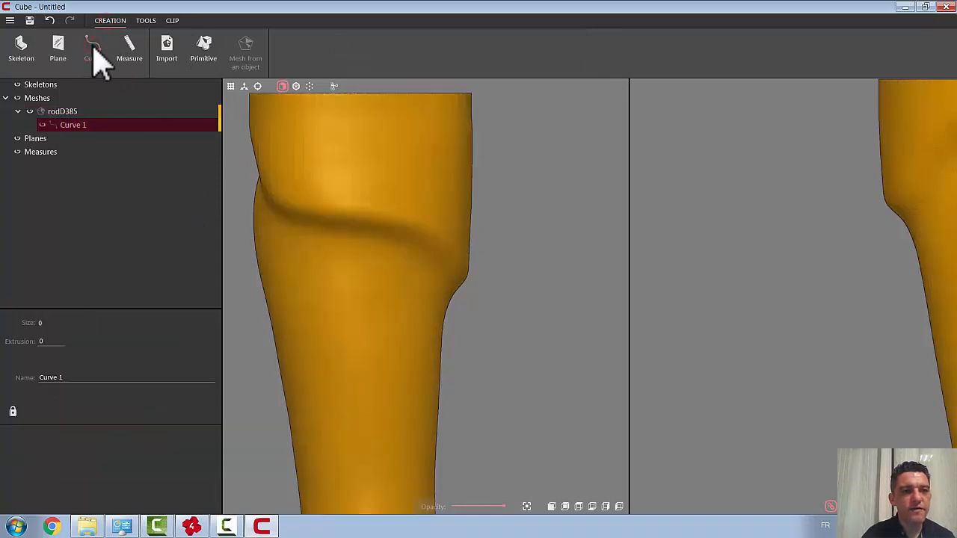
click(277, 202)
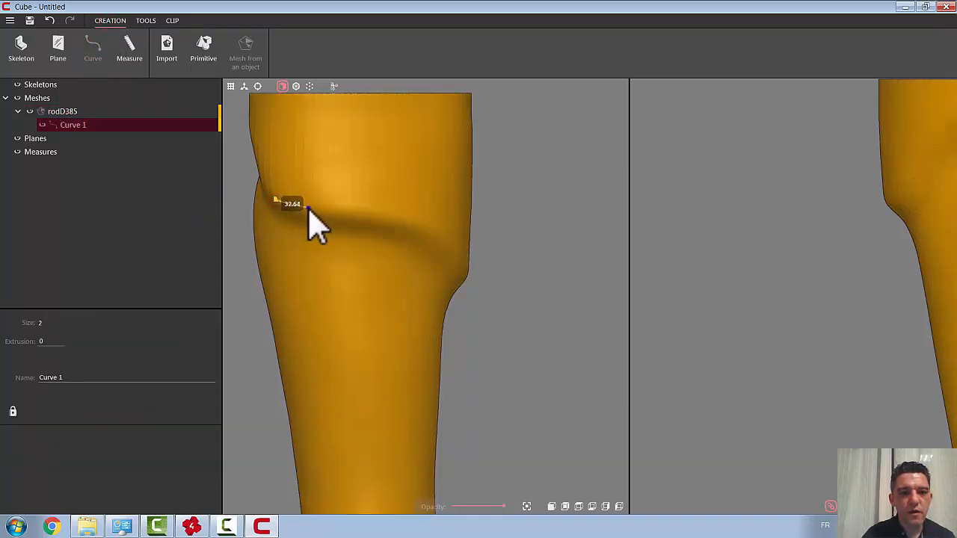
click(308, 208)
click(335, 211)
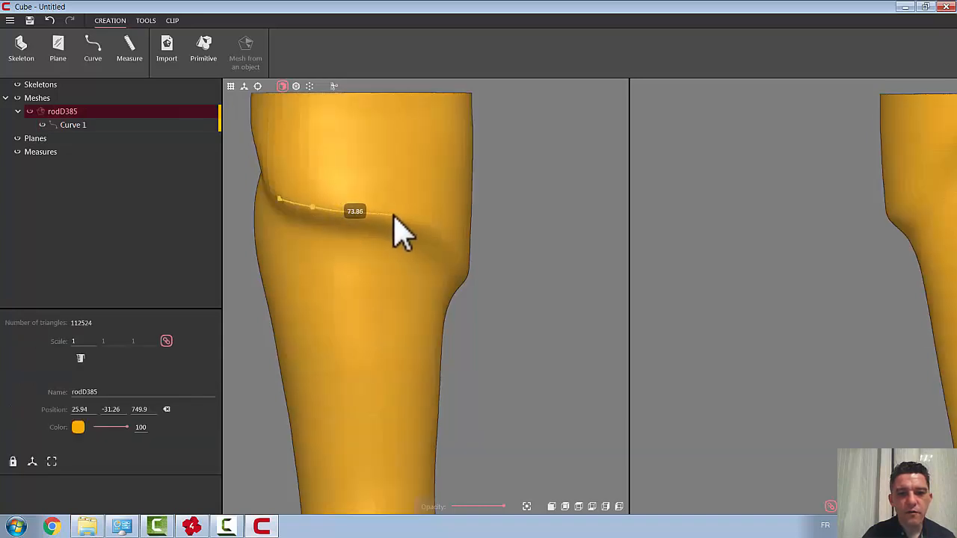
click(390, 218)
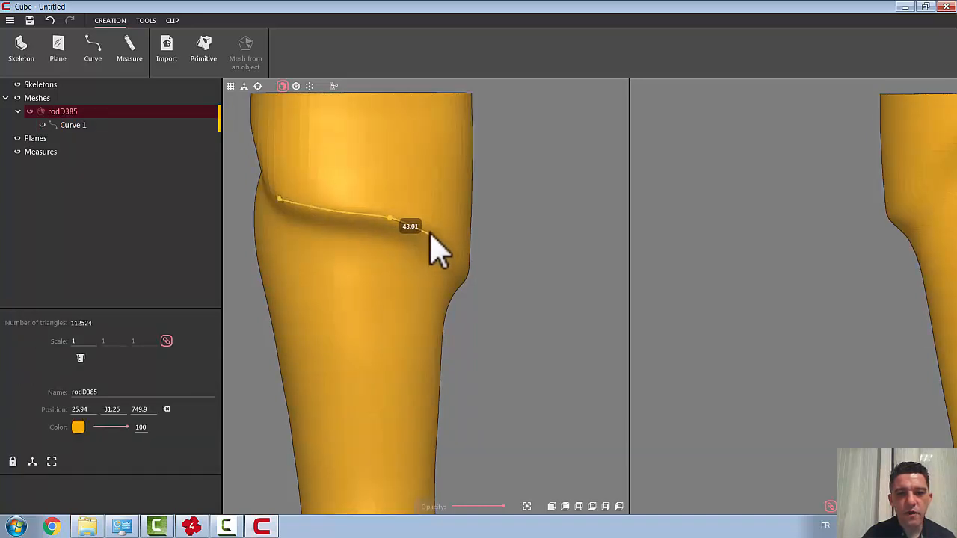
click(427, 230)
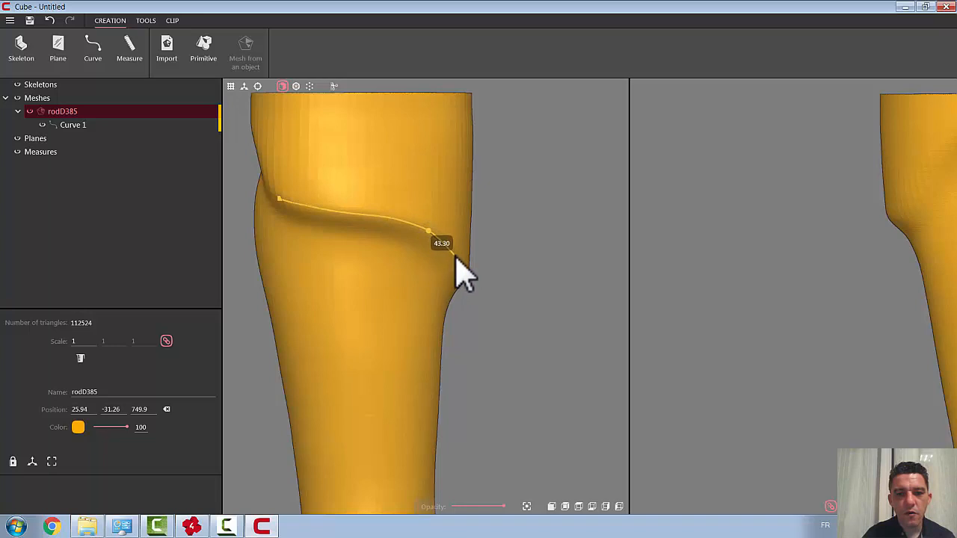
Step: Continue the curve around the thigh, following the ridge down through its dip and up the far slope
scroll(443, 262, down, 6)
right_drag(449, 276, 581, 289)
scroll(523, 285, up, 8)
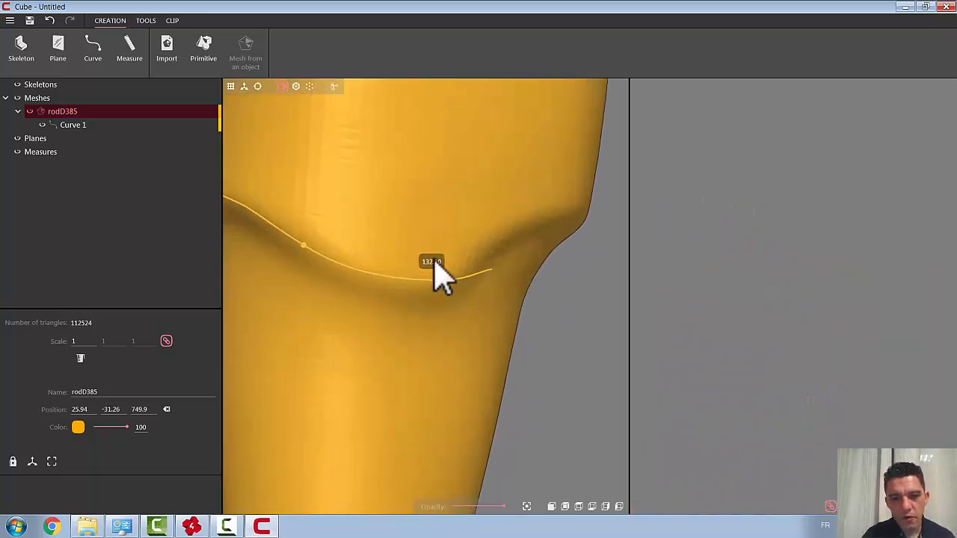
click(359, 271)
click(399, 280)
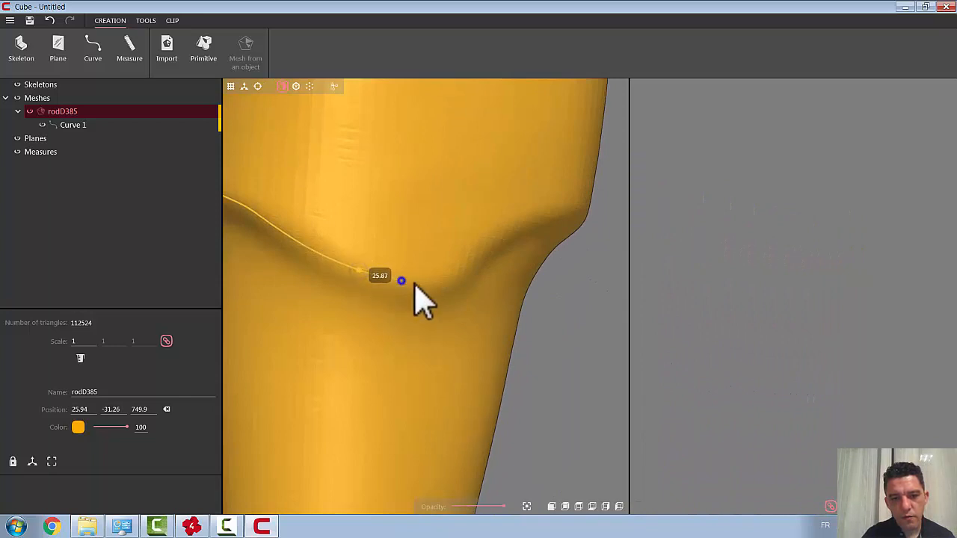
click(443, 277)
click(484, 243)
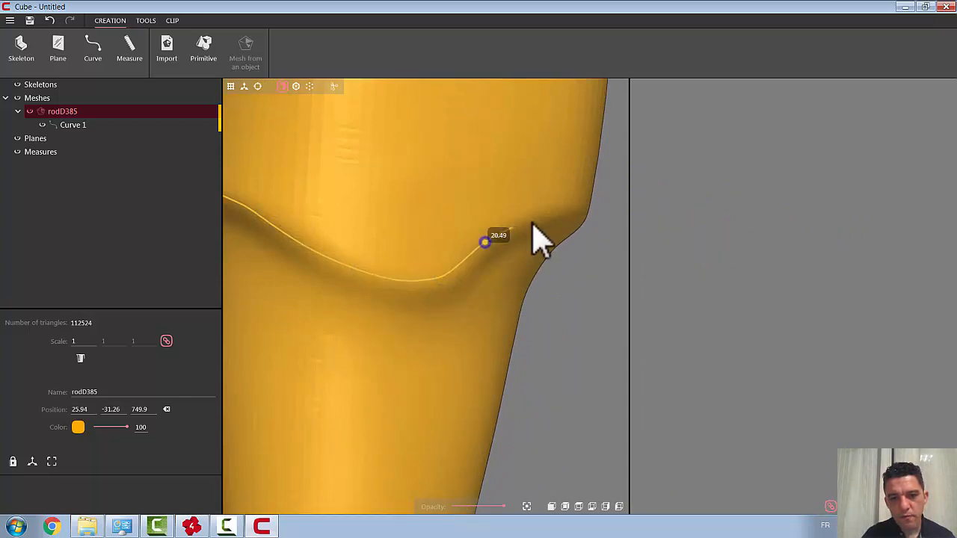
Step: Extend the curve over the arched part of the ridge on the next side of the thigh
scroll(516, 278, down, 8)
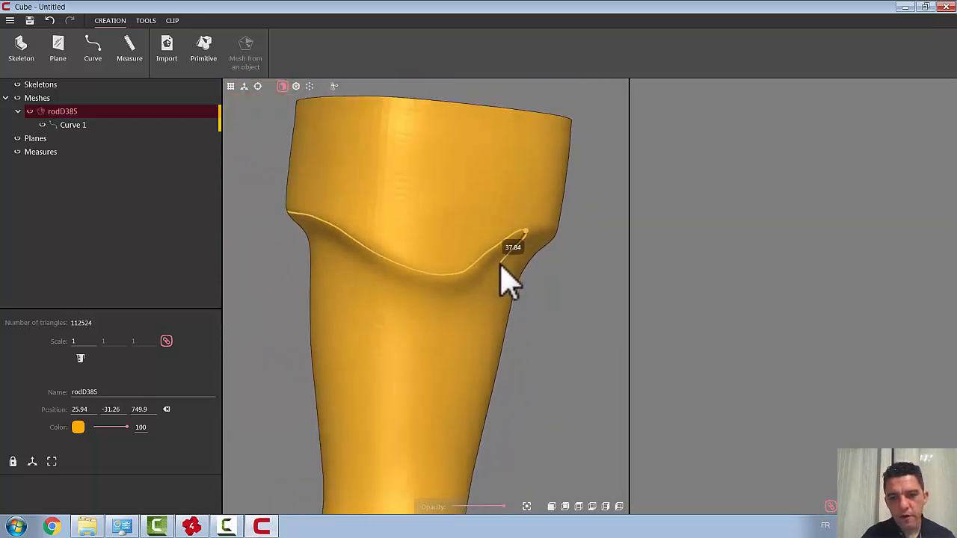
right_drag(467, 277, 424, 273)
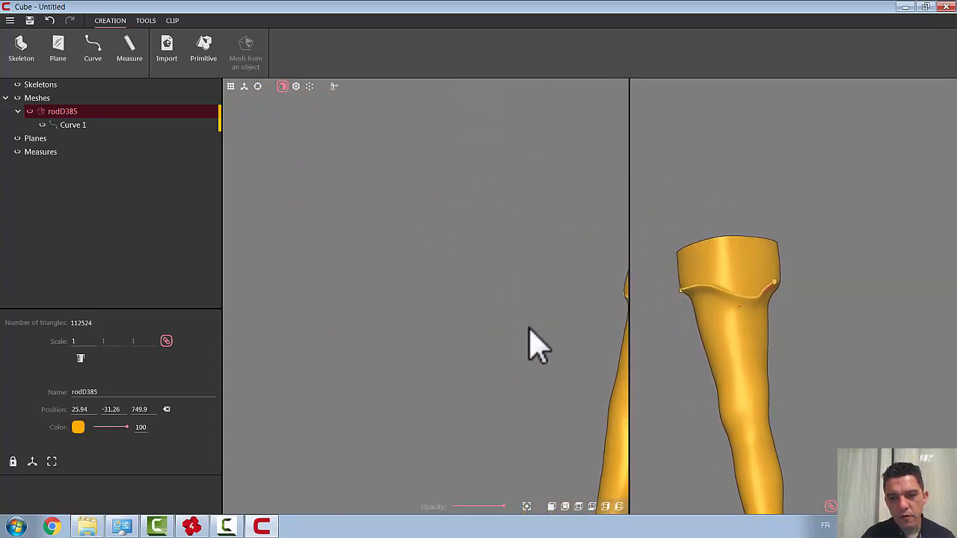
drag(528, 327, 257, 263)
right_drag(412, 301, 418, 265)
scroll(411, 340, up, 10)
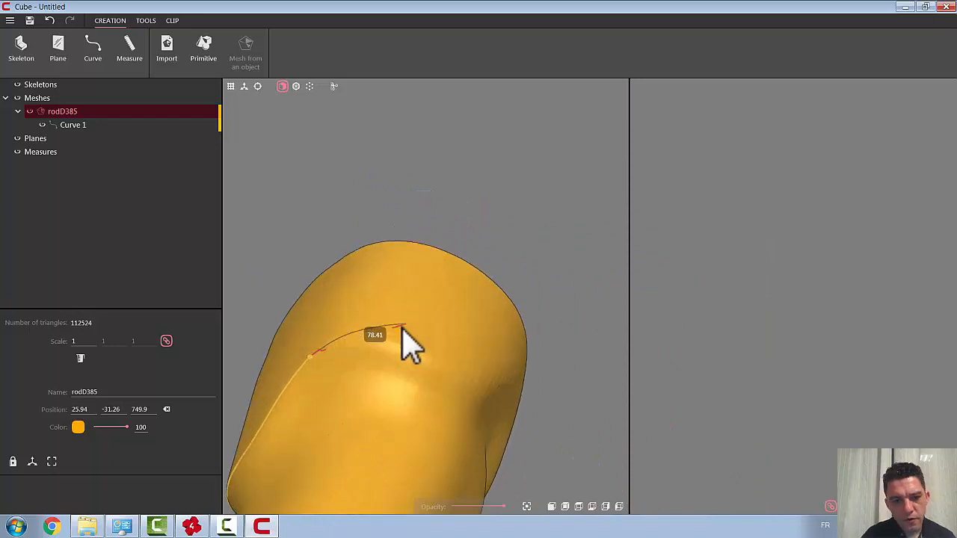
click(319, 351)
right_drag(320, 351, 347, 354)
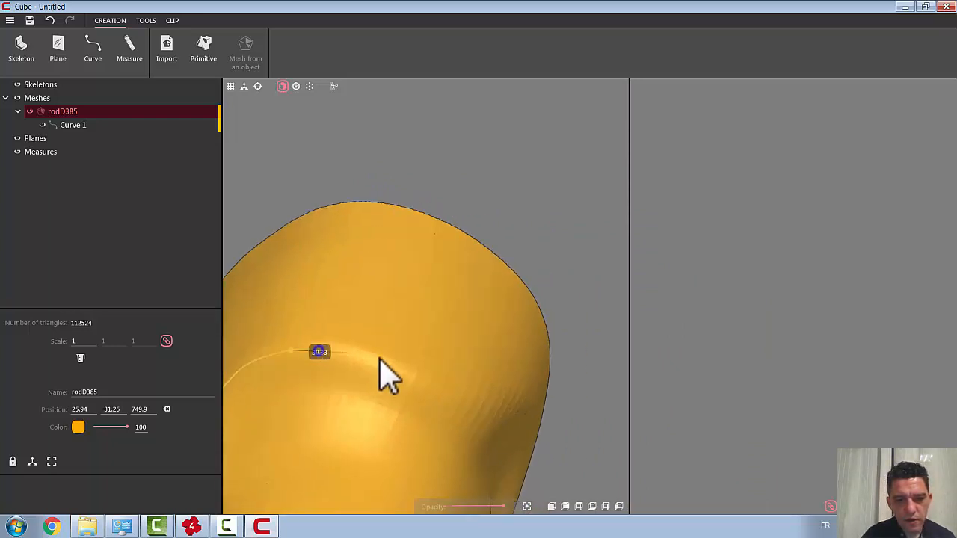
click(344, 357)
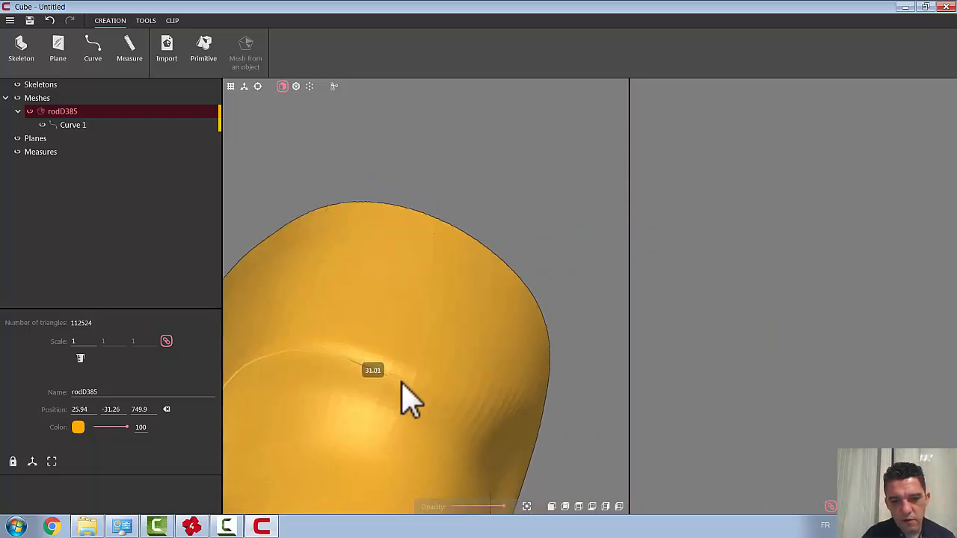
click(401, 380)
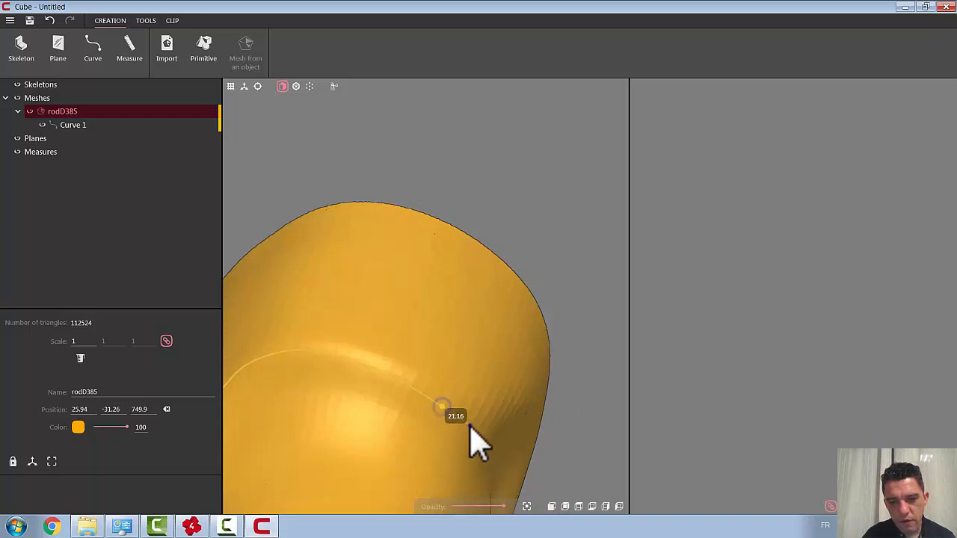
Step: Carry the curve around the following edge of the thigh and up into the hollow beneath the upper rim
scroll(469, 430, down, 10)
right_drag(481, 388, 376, 380)
scroll(489, 346, up, 5)
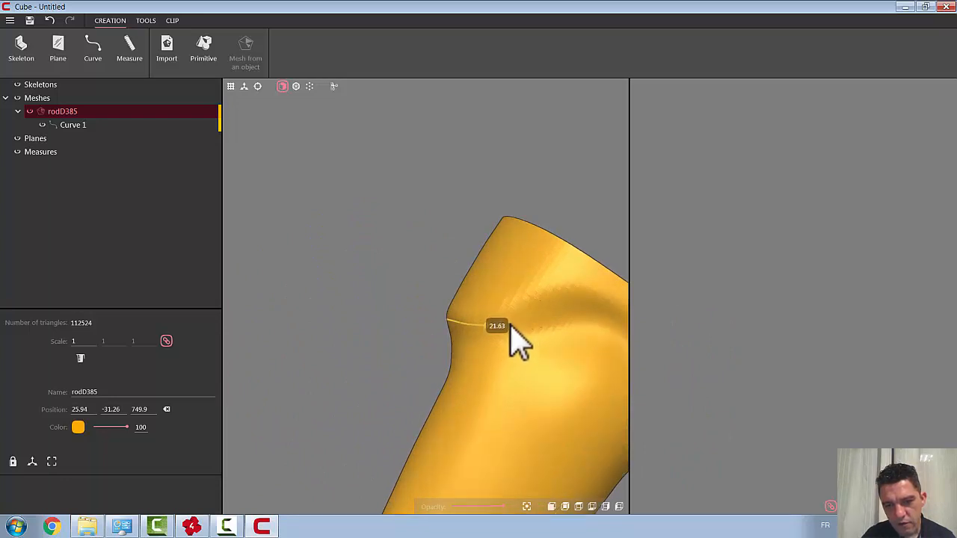
click(510, 326)
click(534, 311)
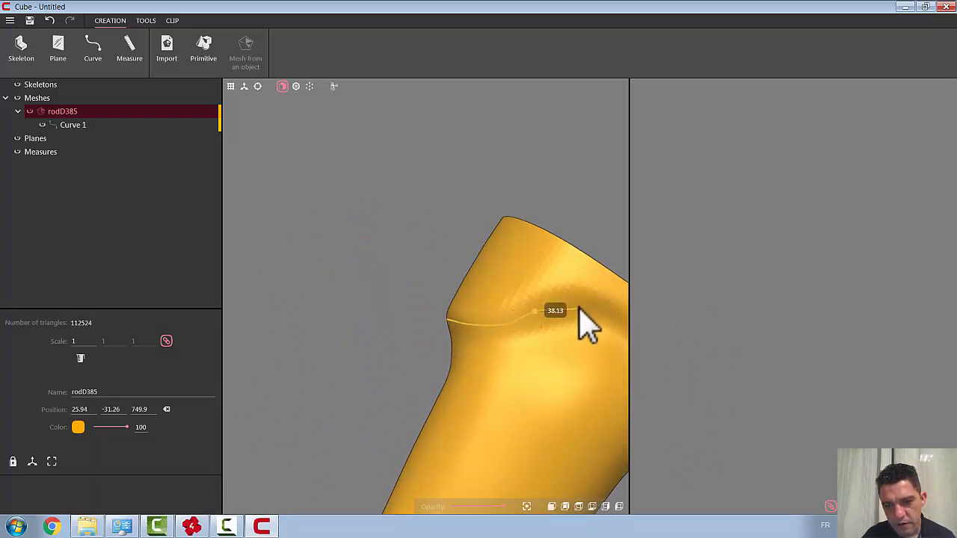
Step: Trace the remaining stretch of the ridge down to the curve's first point and close the curve into a loop
scroll(581, 321, down, 6)
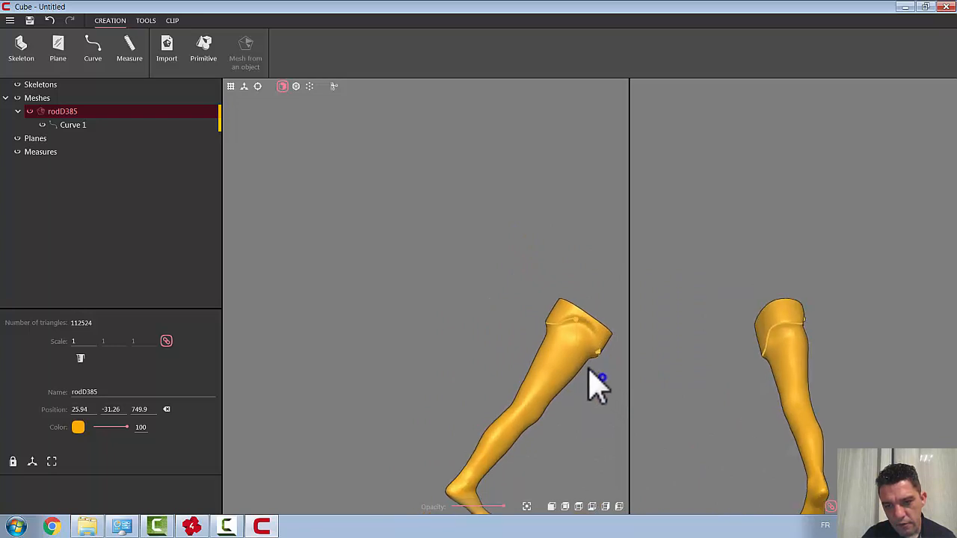
scroll(615, 331, up, 6)
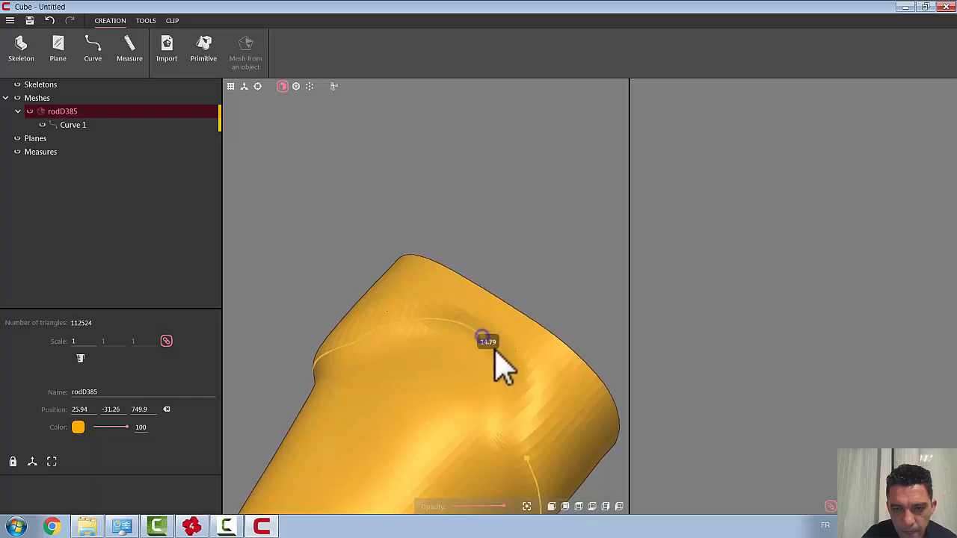
click(500, 350)
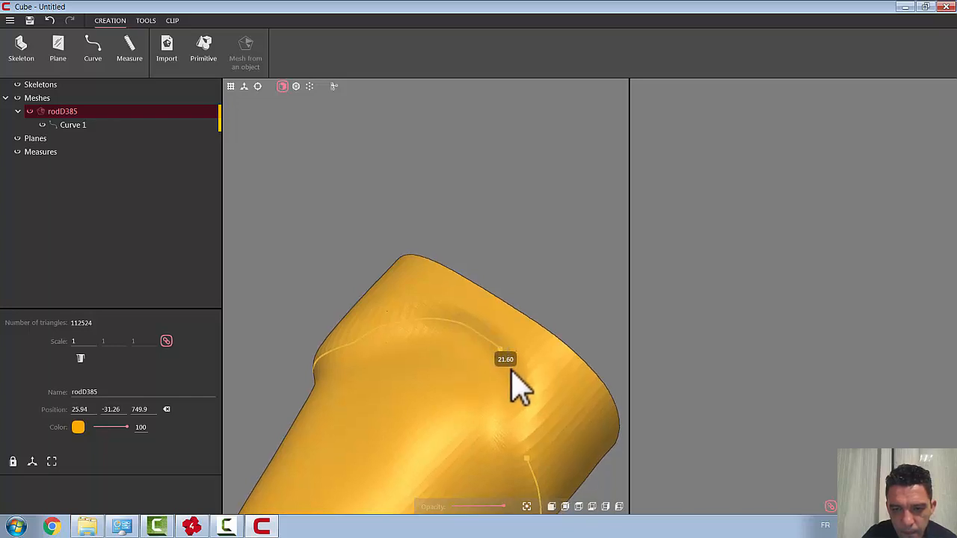
click(512, 370)
click(515, 397)
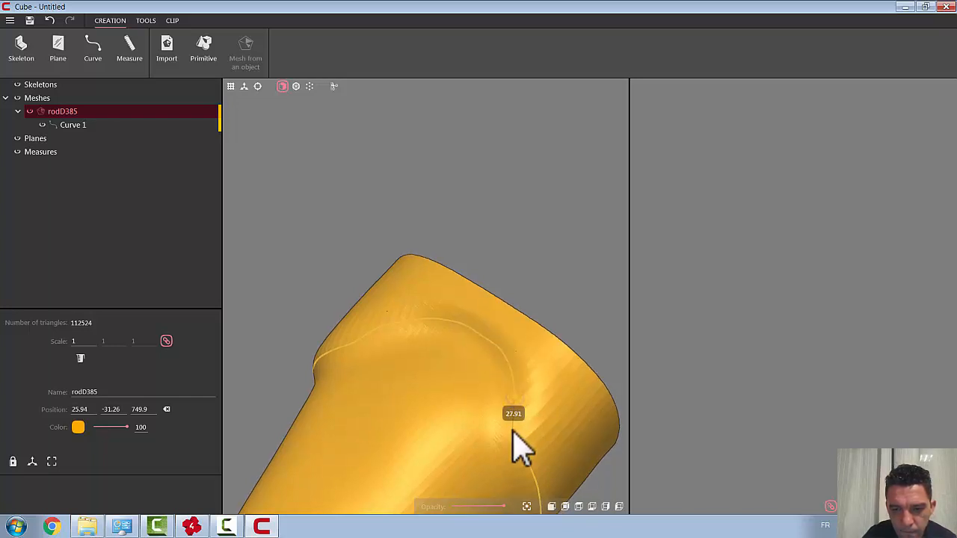
click(515, 453)
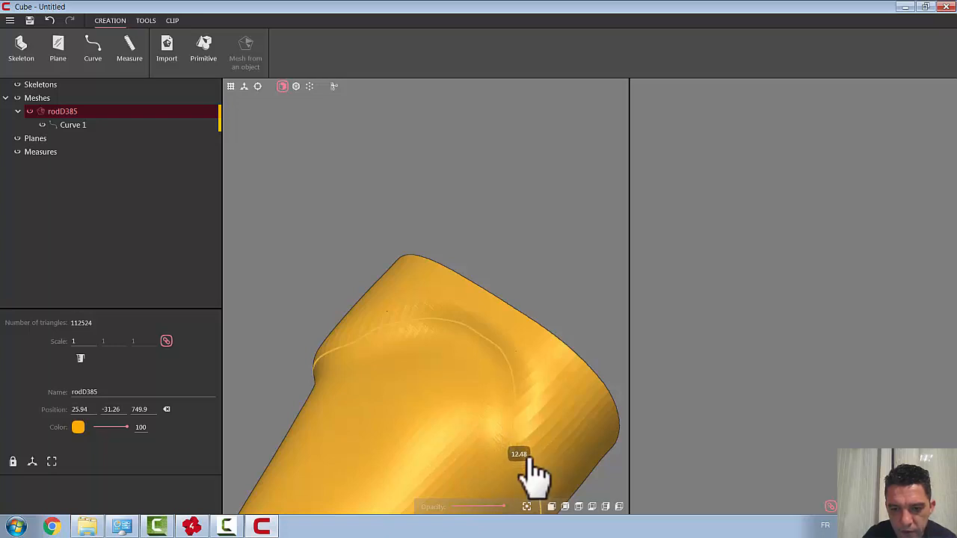
click(527, 458)
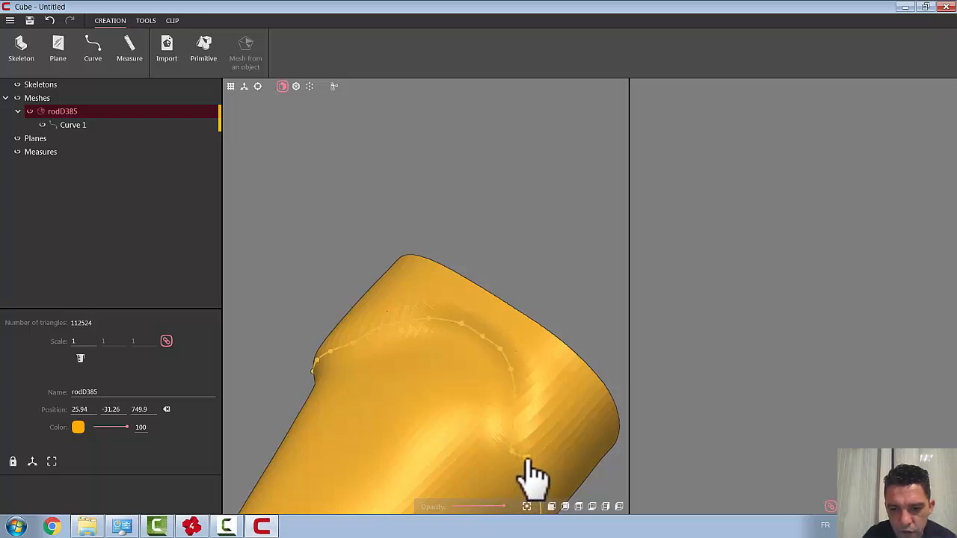
click(527, 458)
Step: Delete the curve point that causes a kink where the loop closes
scroll(563, 448, down, 4)
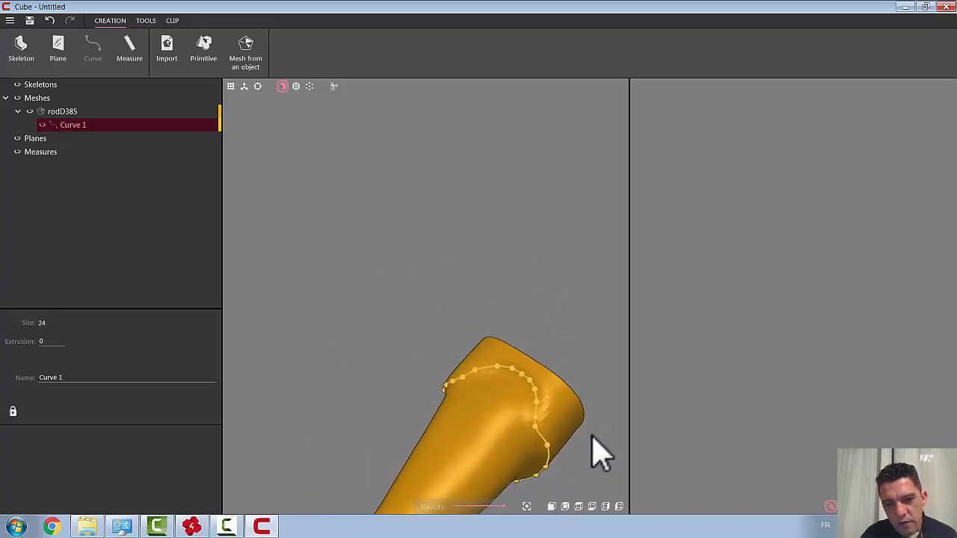
mouse_move(589, 443)
mouse_down()
mouse_move(552, 305)
mouse_move(531, 281)
mouse_move(536, 312)
mouse_move(530, 285)
mouse_up()
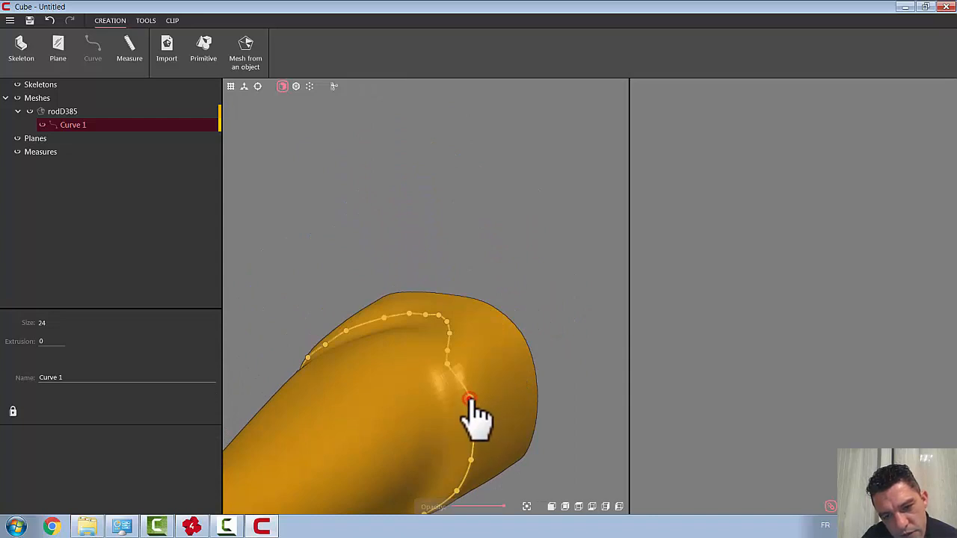
drag(470, 402, 470, 417)
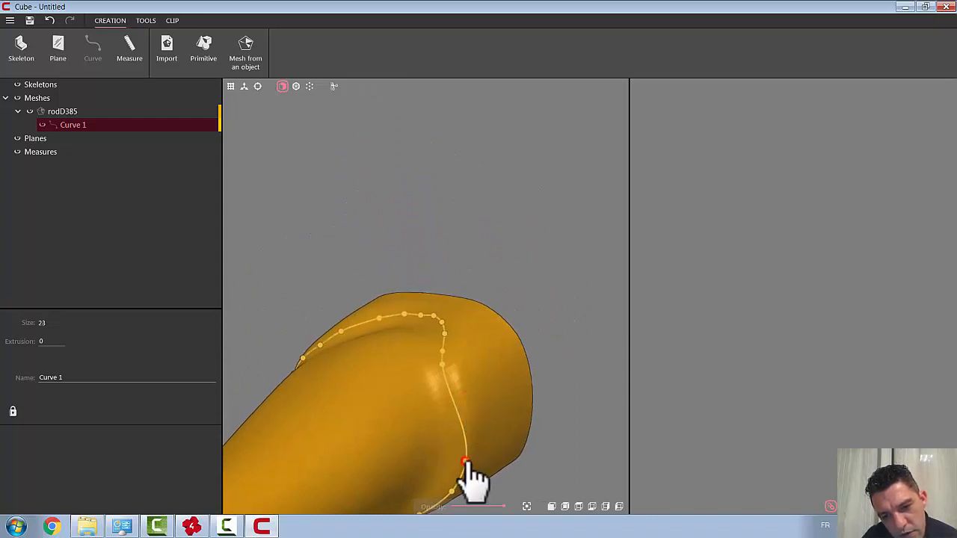
Step: Reposition the two curve points below the closing area onto the ridge and insert one point in the long gap above them
drag(465, 460, 461, 451)
drag(451, 492, 448, 491)
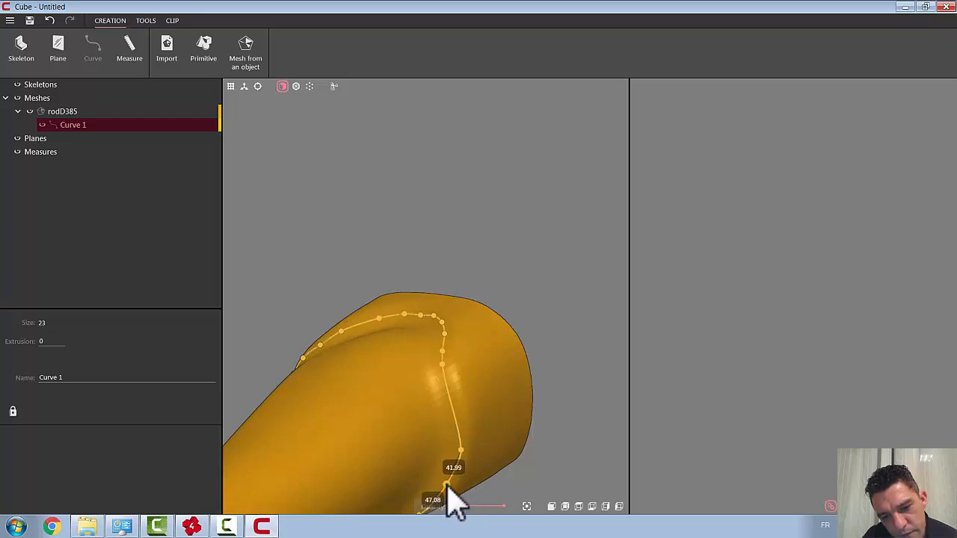
click(460, 451)
drag(461, 446, 460, 442)
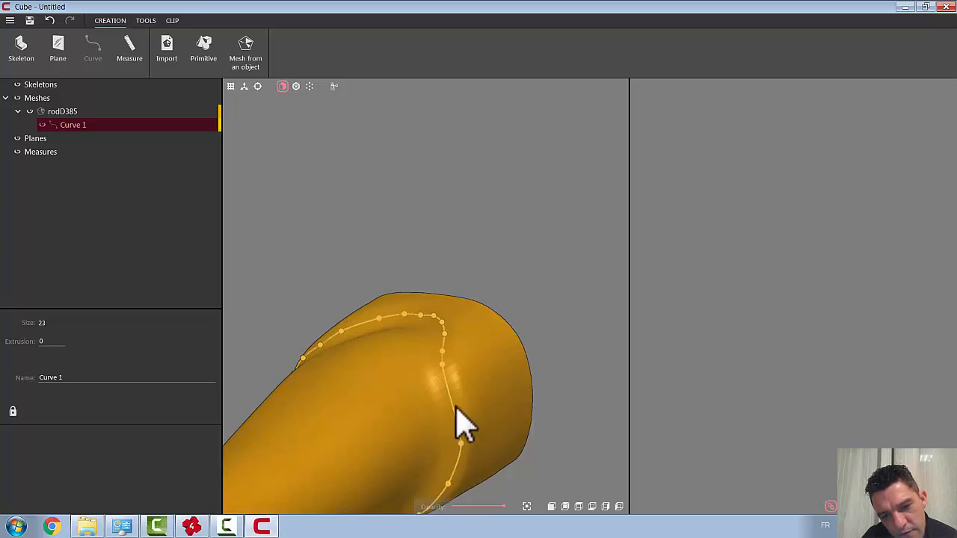
click(451, 406)
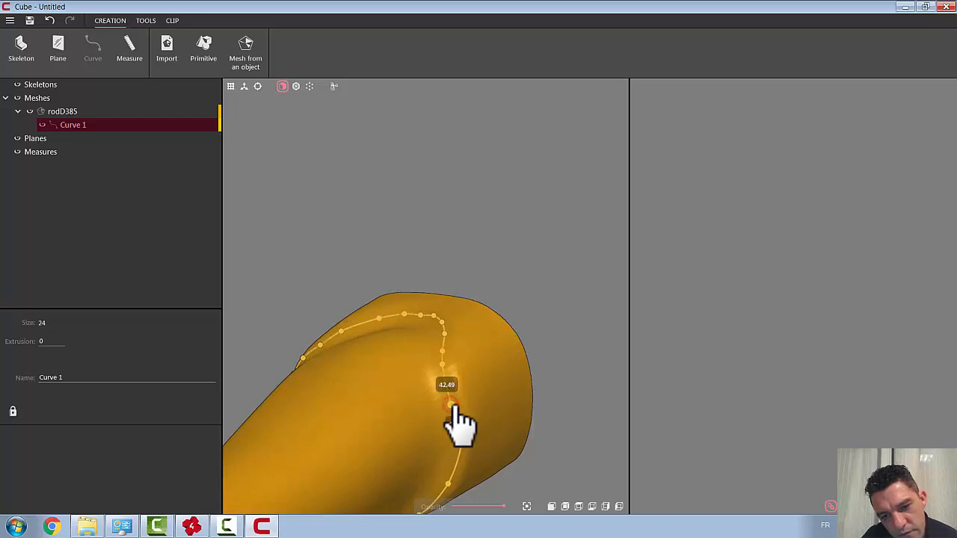
drag(509, 475, 541, 274)
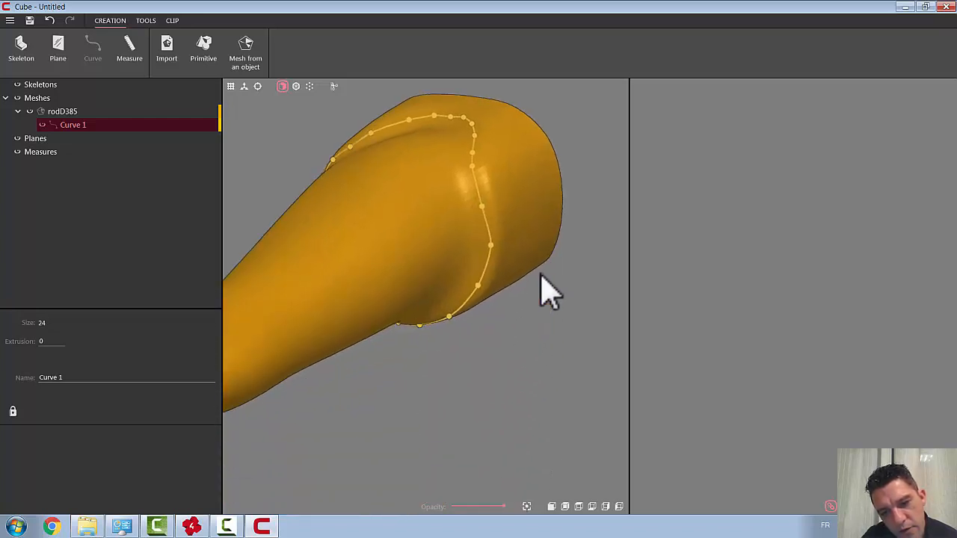
Step: Check the closed curve from all sides of the leg and place the stray curve point onto the thigh ridge
right_drag(487, 312, 499, 301)
mouse_move(446, 414)
mouse_down()
mouse_move(515, 355)
mouse_move(539, 350)
mouse_up()
scroll(539, 349, down, 3)
click(459, 343)
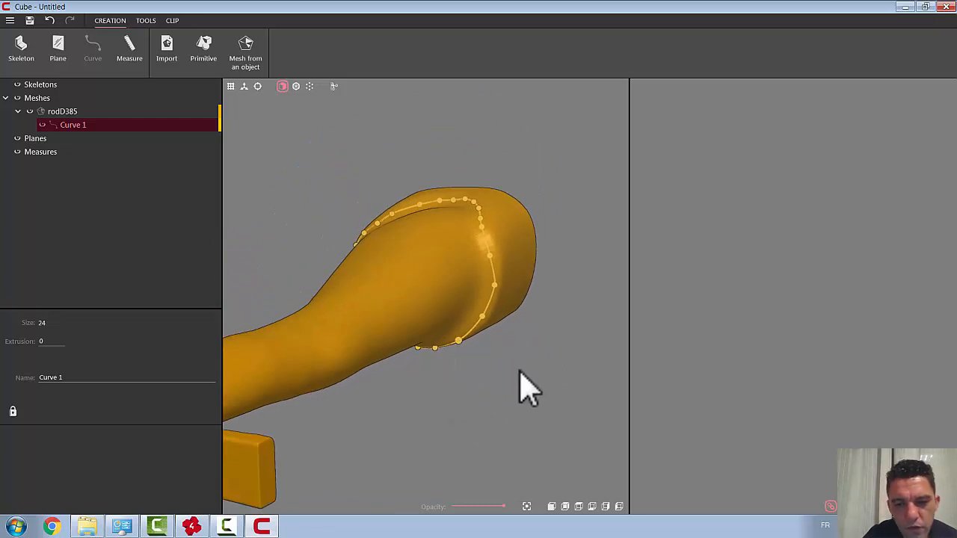
scroll(515, 376, down, 4)
click(551, 507)
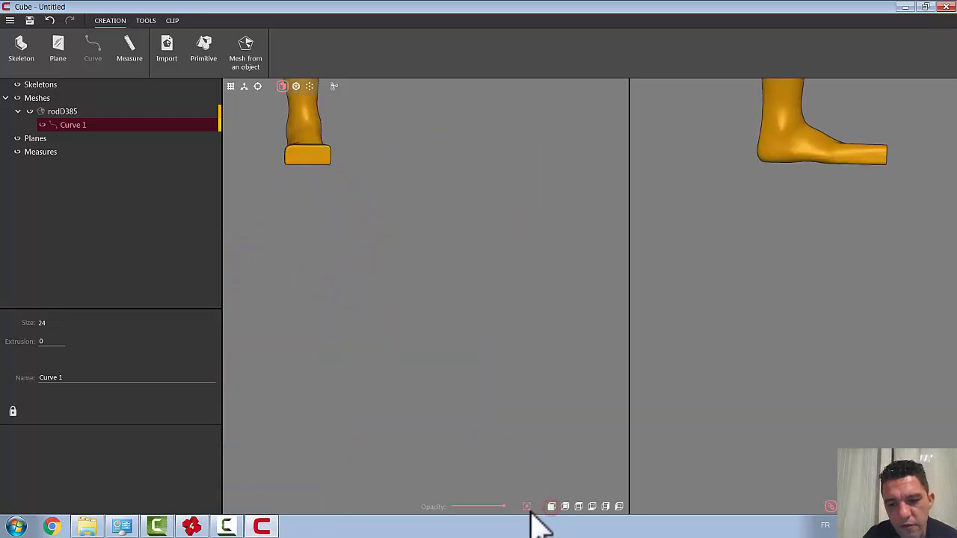
click(526, 507)
right_drag(506, 337, 448, 307)
drag(449, 307, 469, 217)
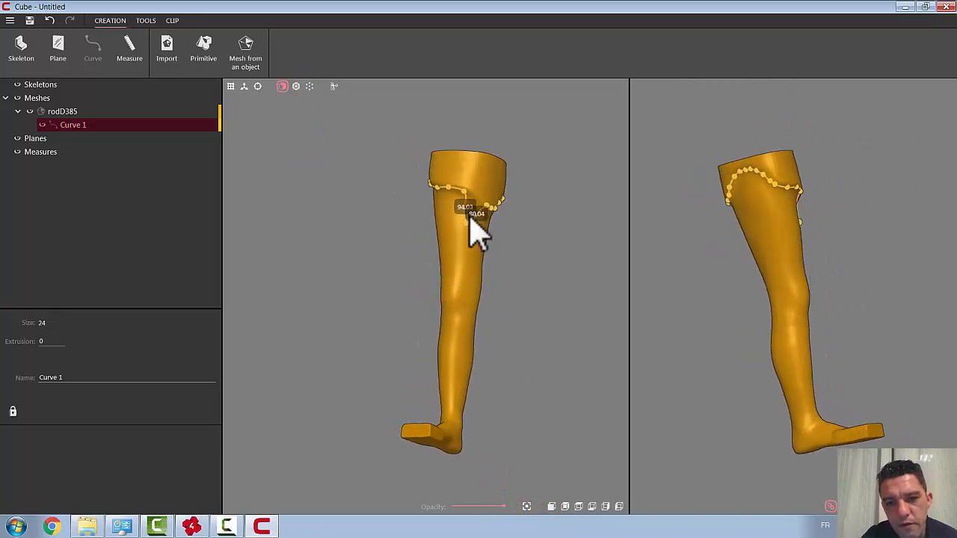
scroll(480, 200, up, 5)
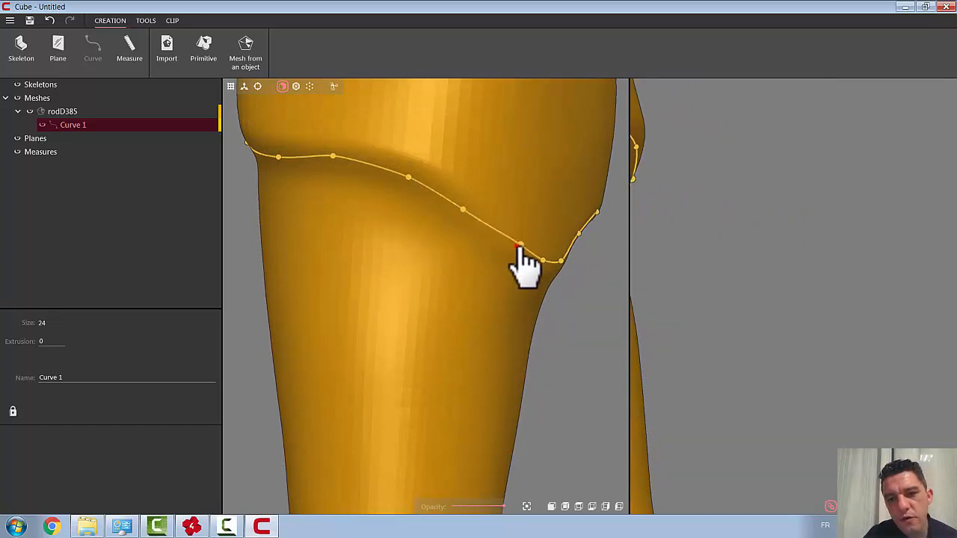
Step: Fine-tune the curve points around the lowest dip of the thigh ridge so the curve follows it smoothly
right_drag(560, 323, 441, 317)
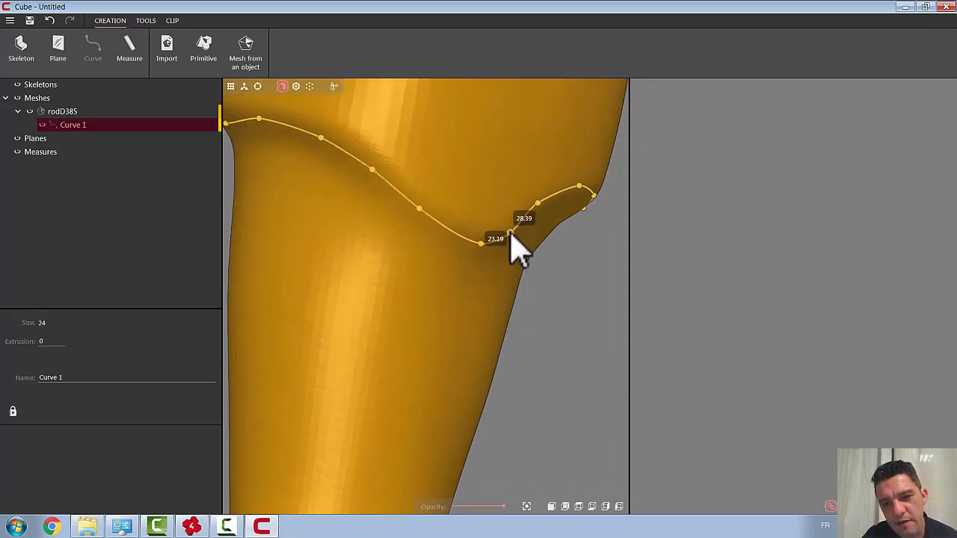
scroll(544, 303, down, 5)
right_drag(556, 310, 545, 305)
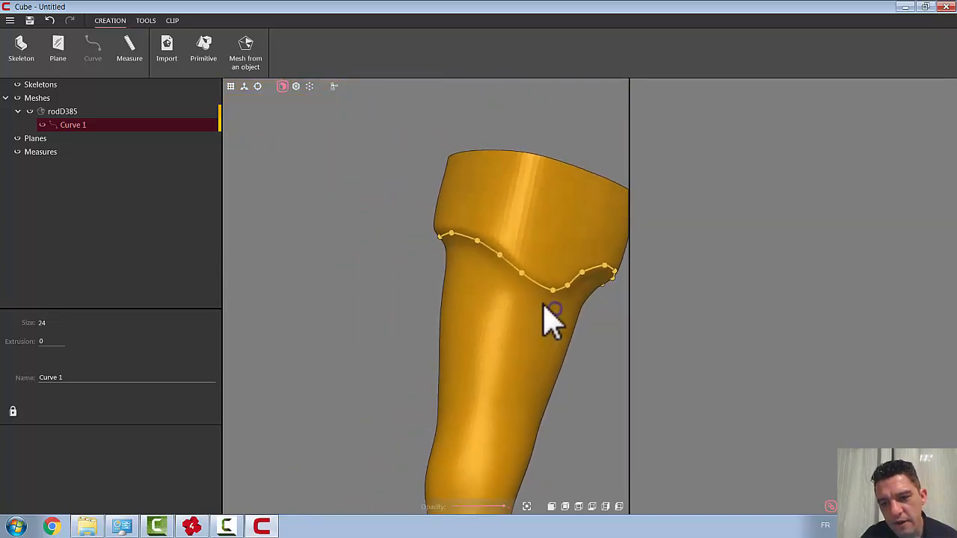
right_drag(556, 364, 506, 331)
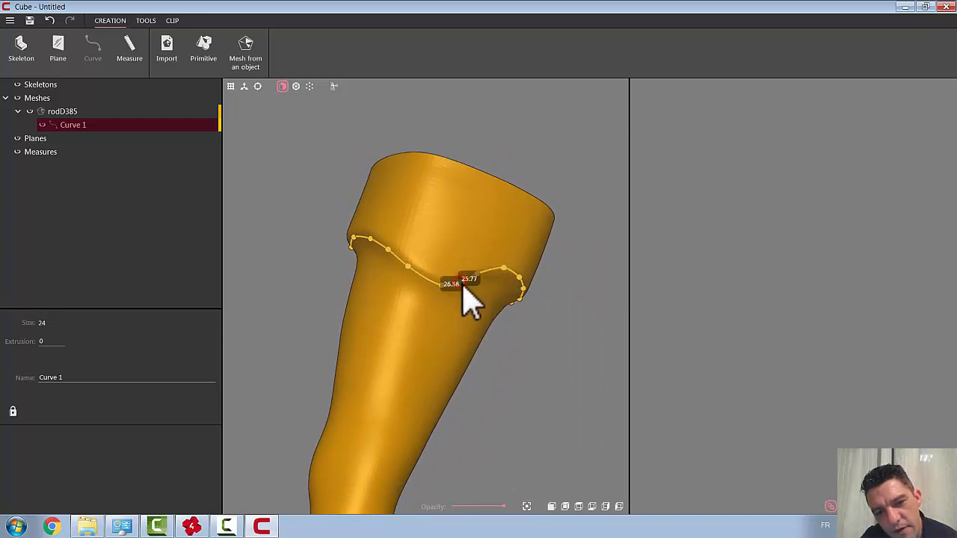
right_drag(533, 357, 506, 359)
scroll(506, 359, down, 6)
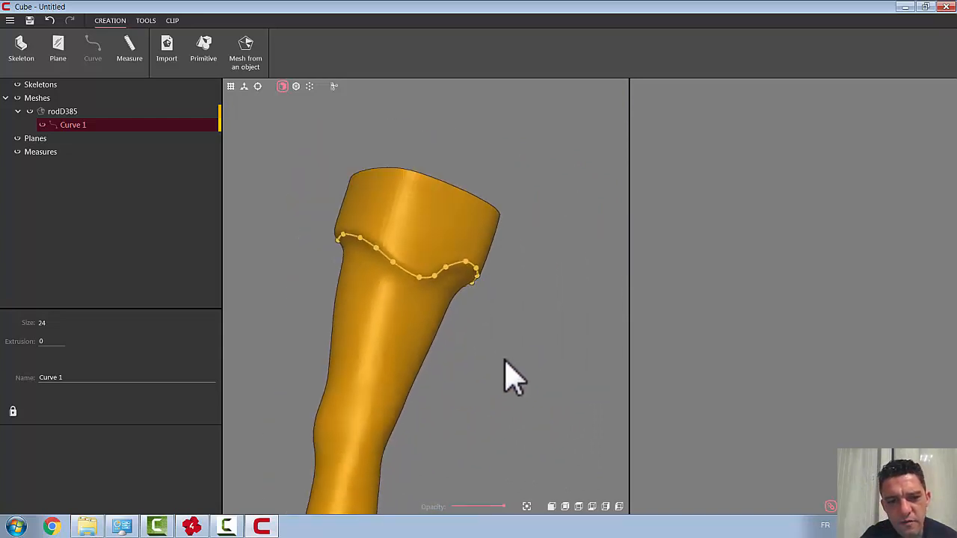
Step: Cut the leg mesh along the closed curve and hide the upper thigh piece
right_drag(489, 390, 657, 196)
click(143, 21)
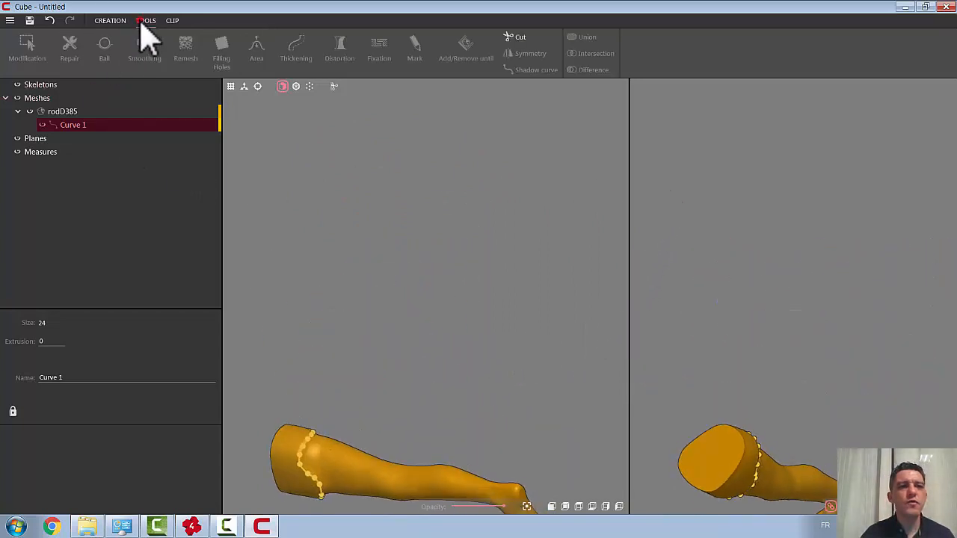
click(514, 38)
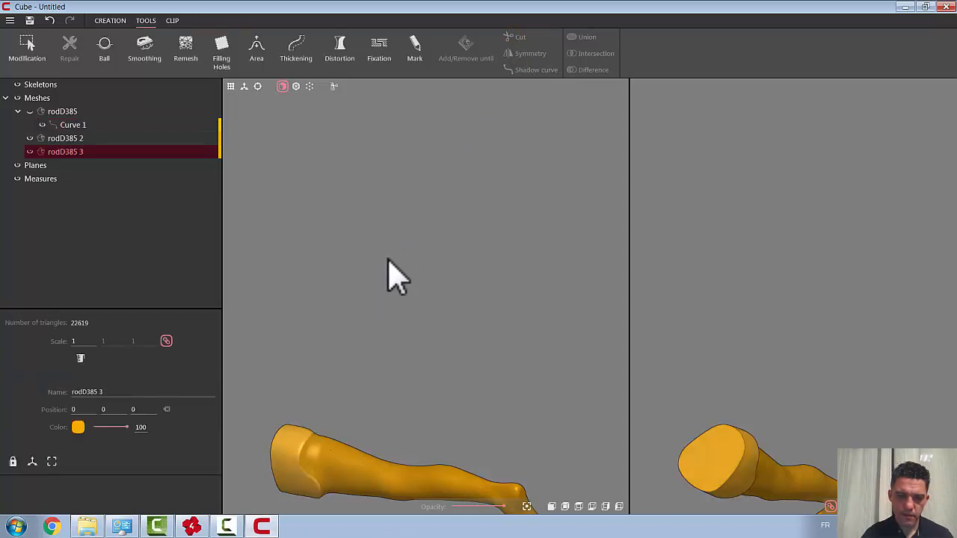
click(31, 151)
scroll(373, 465, down, 4)
middle_drag(370, 456, 507, 305)
Step: Export the visible leg as an STL file to the desktop, naming it with the person's first name followed by KAFO
click(9, 21)
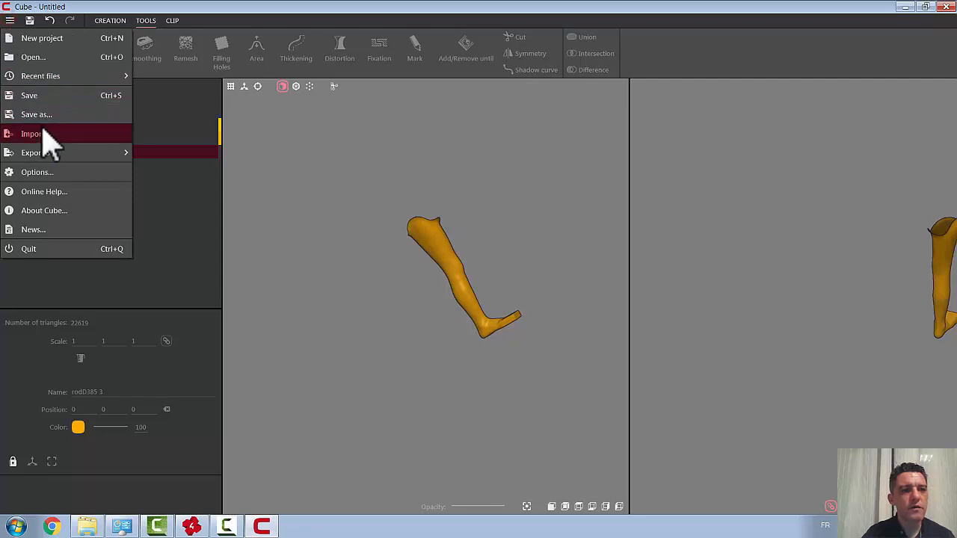
mouse_move(58, 157)
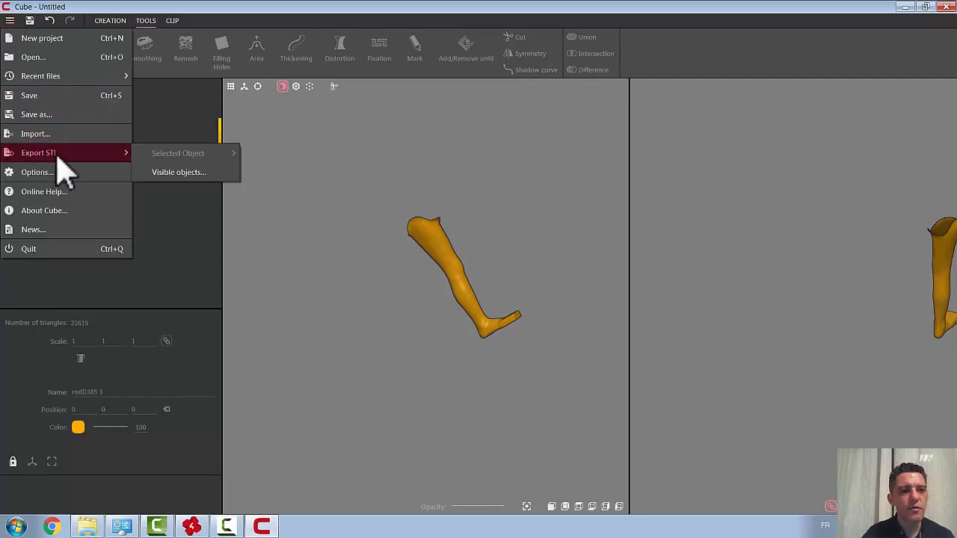
click(172, 173)
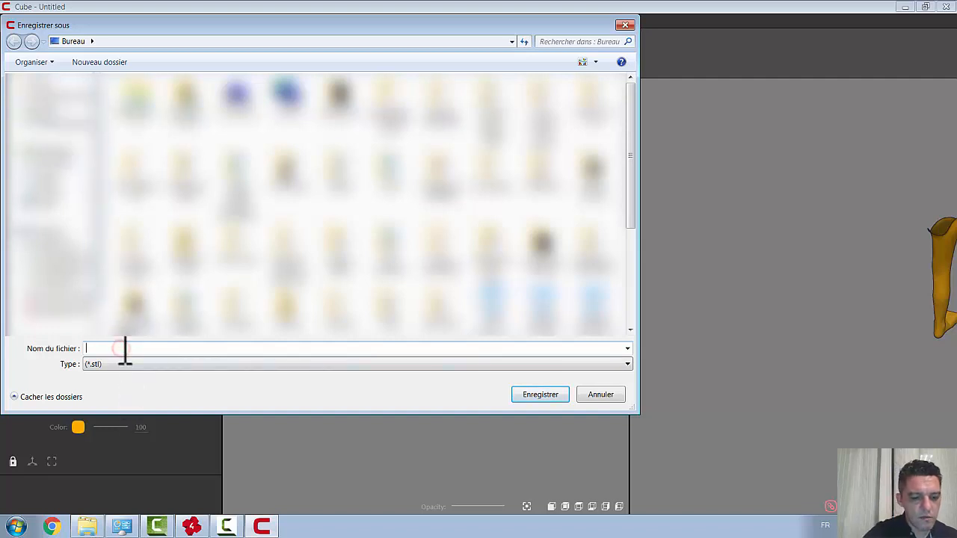
text(Rafa )
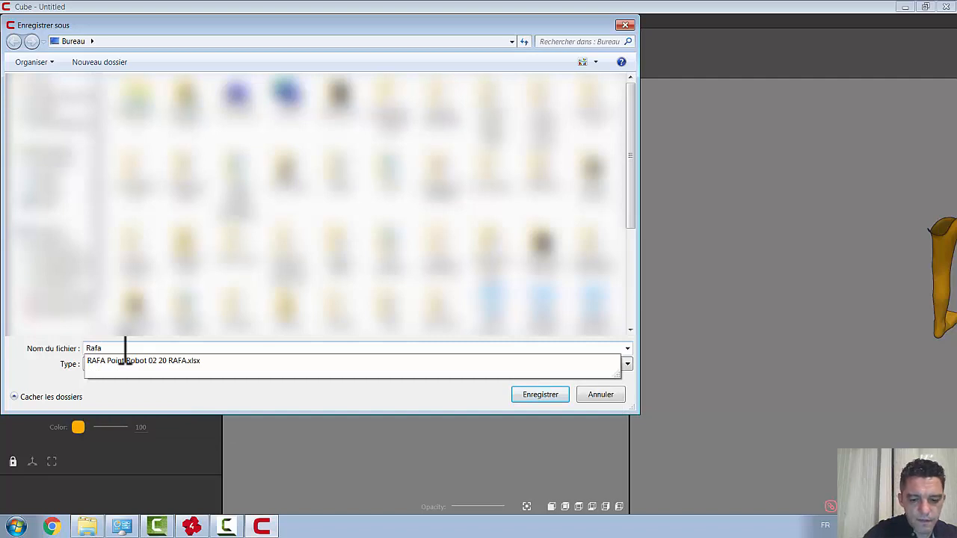
text(KAFO)
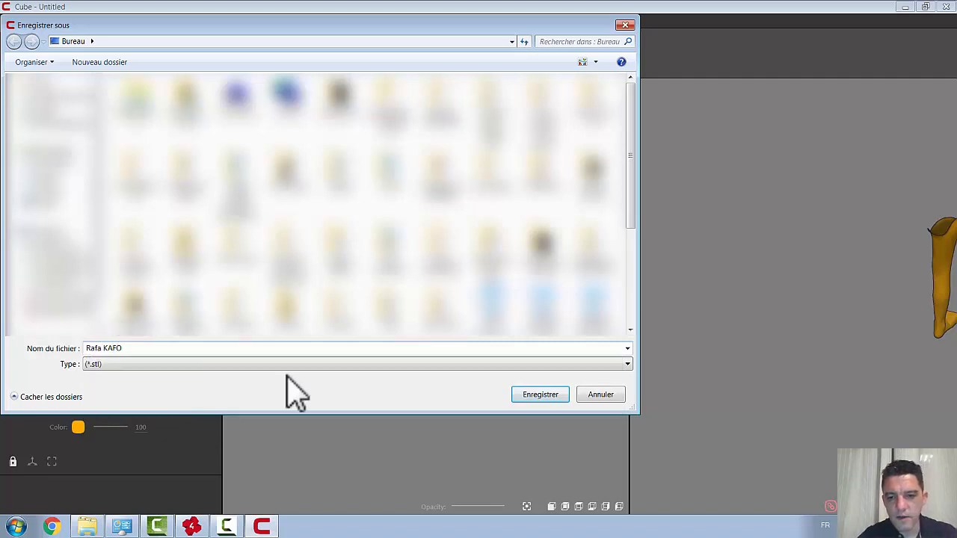
click(538, 396)
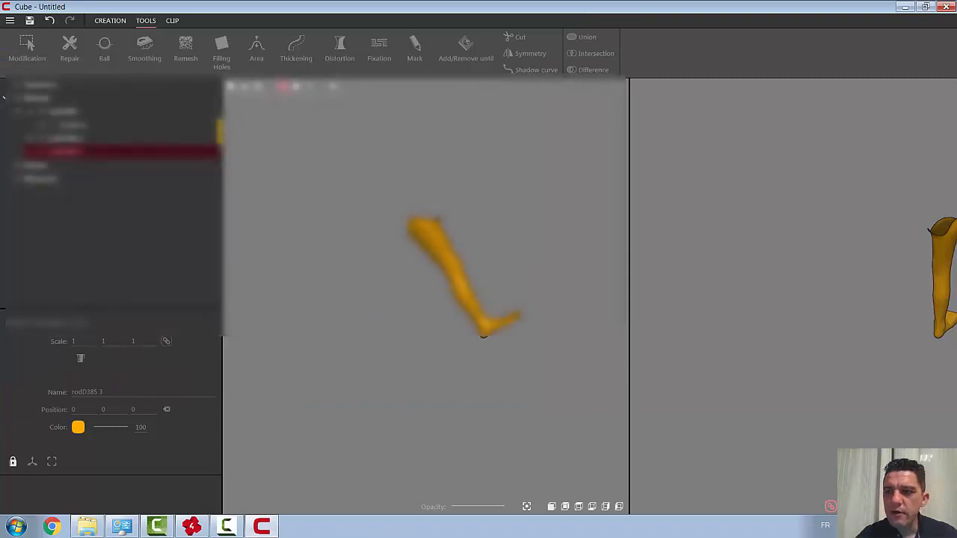
Step: Close Cube without saving the project and delete the old KAFO leg insert in Rodin4D
click(946, 7)
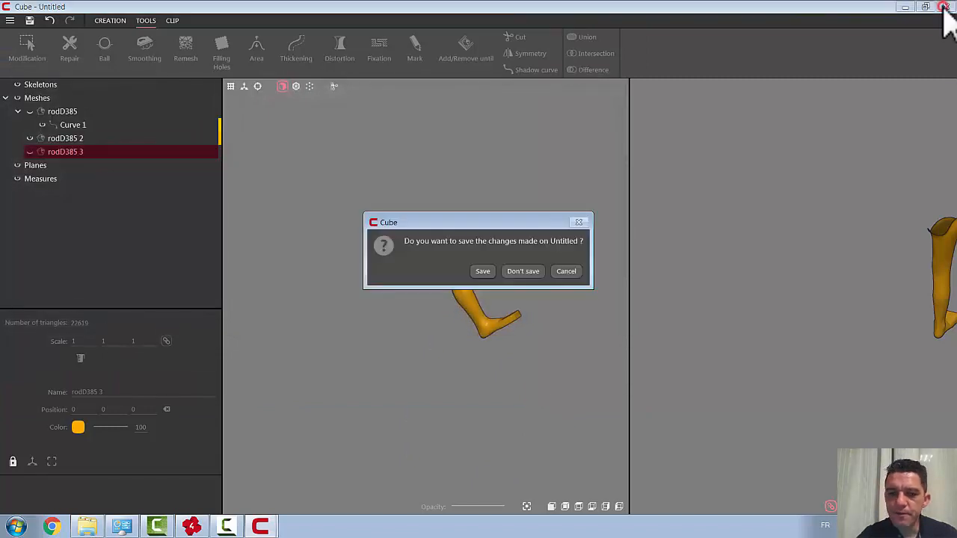
click(528, 272)
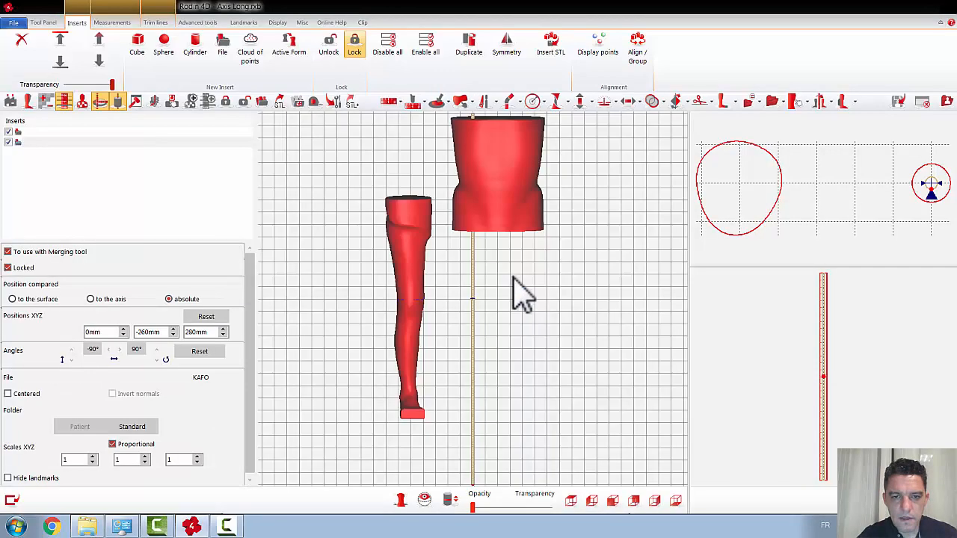
right_click(42, 142)
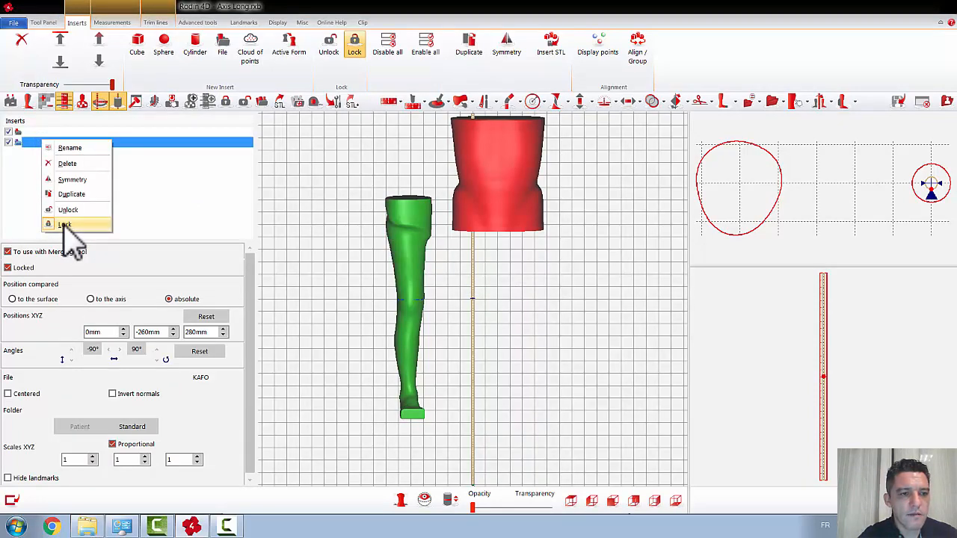
click(69, 163)
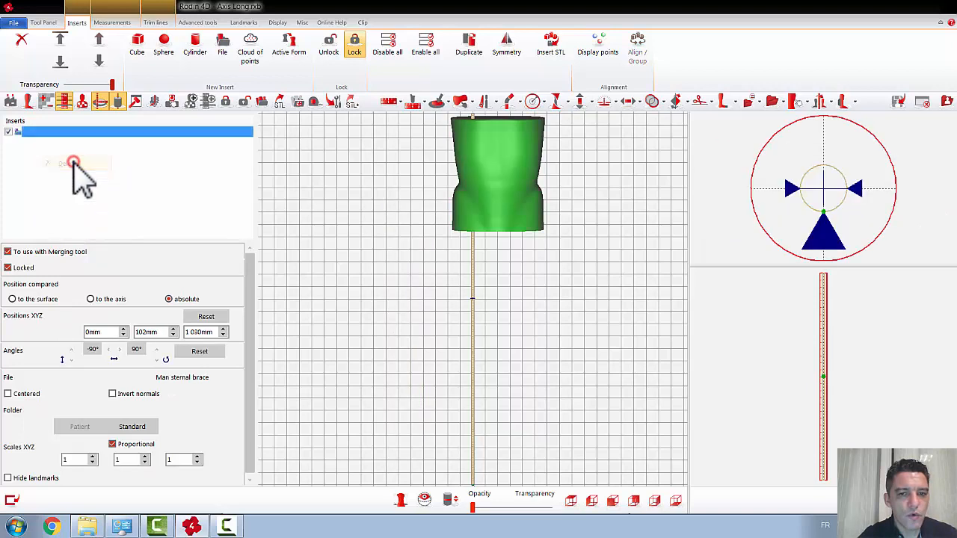
Step: Add a file insert and load the newly exported KAFO STL of the trimmed leg from the desktop
click(222, 49)
click(452, 281)
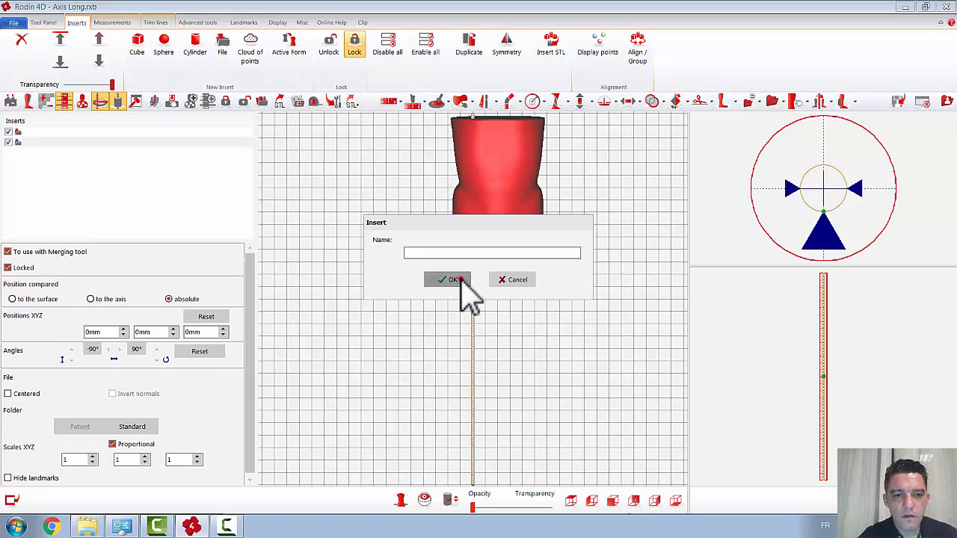
click(142, 425)
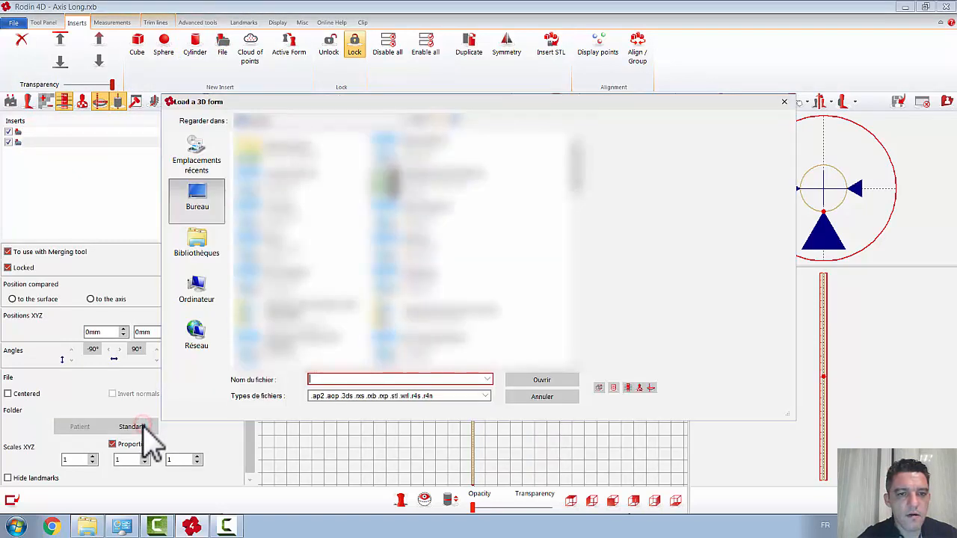
click(534, 254)
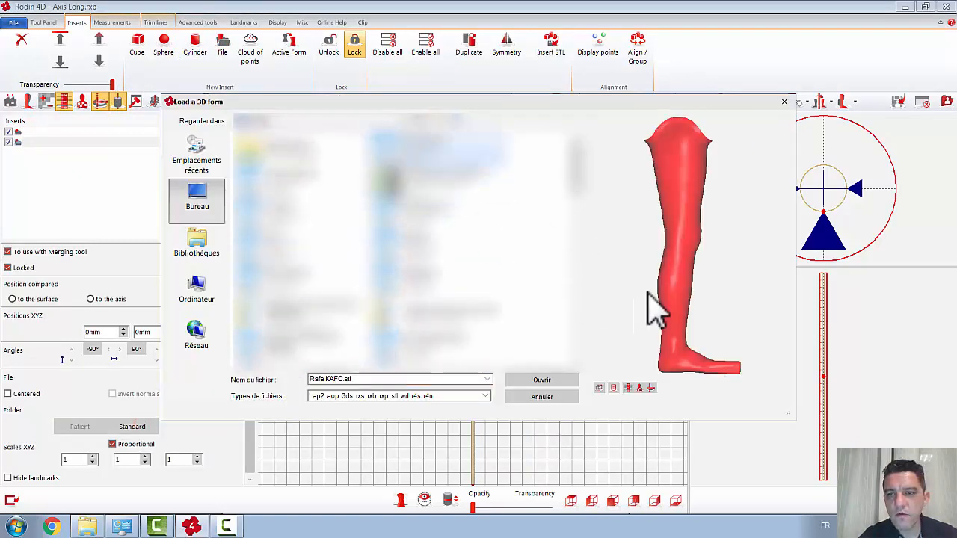
click(549, 379)
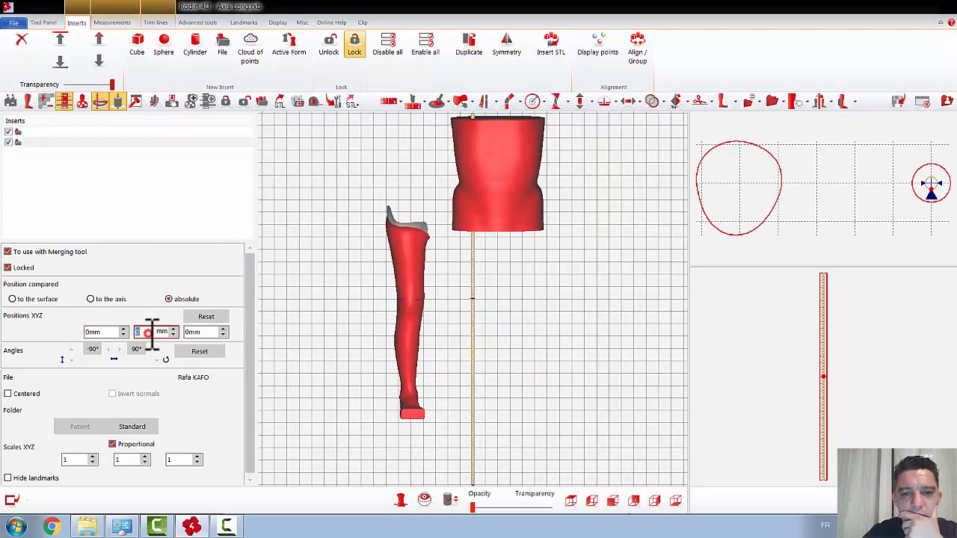
Step: Try nudging the trimmed leg sideways by setting its Y position to -2.2 mm
scroll(152, 333, down, 9)
scroll(152, 334, up, 6)
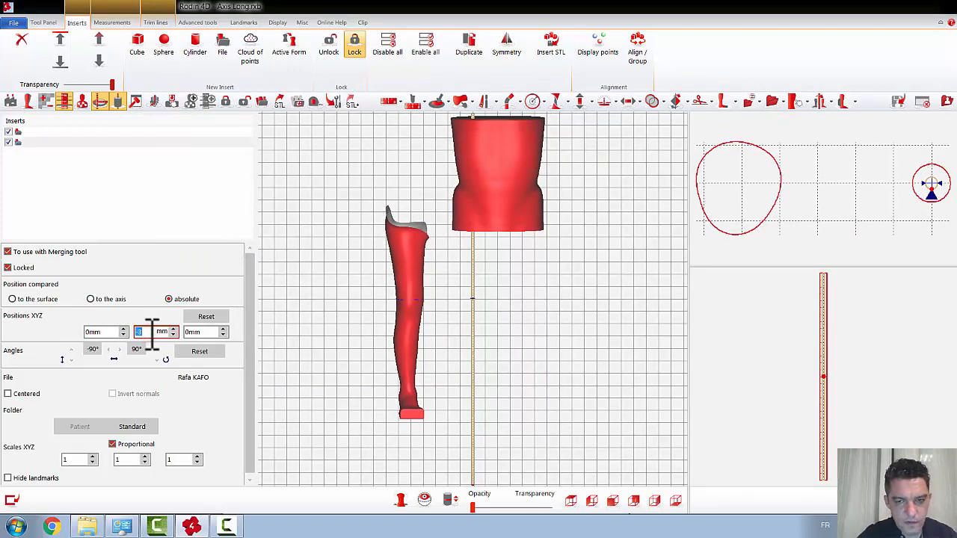
scroll(152, 334, up, 1)
scroll(152, 333, up, 1)
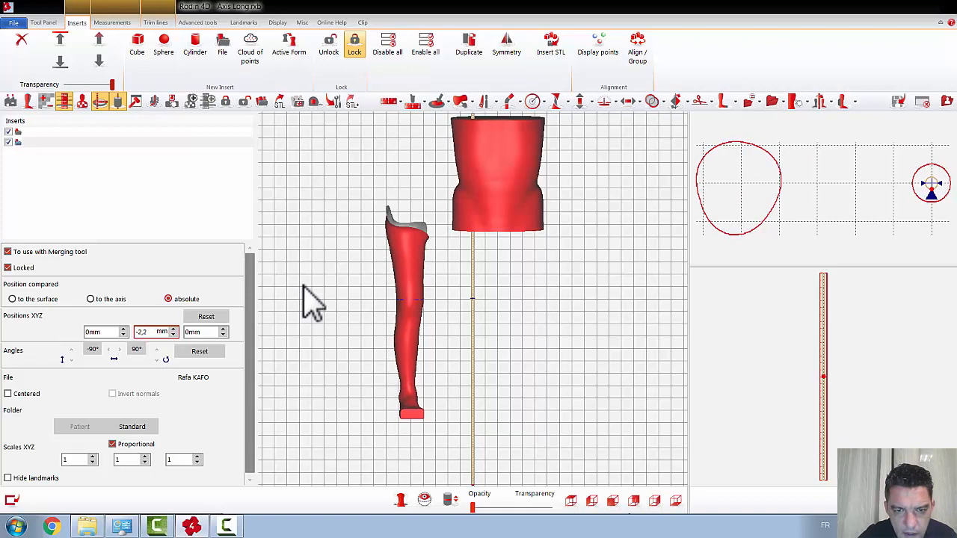
Step: Set the cross-section level just above the lower edge of the torso
click(489, 243)
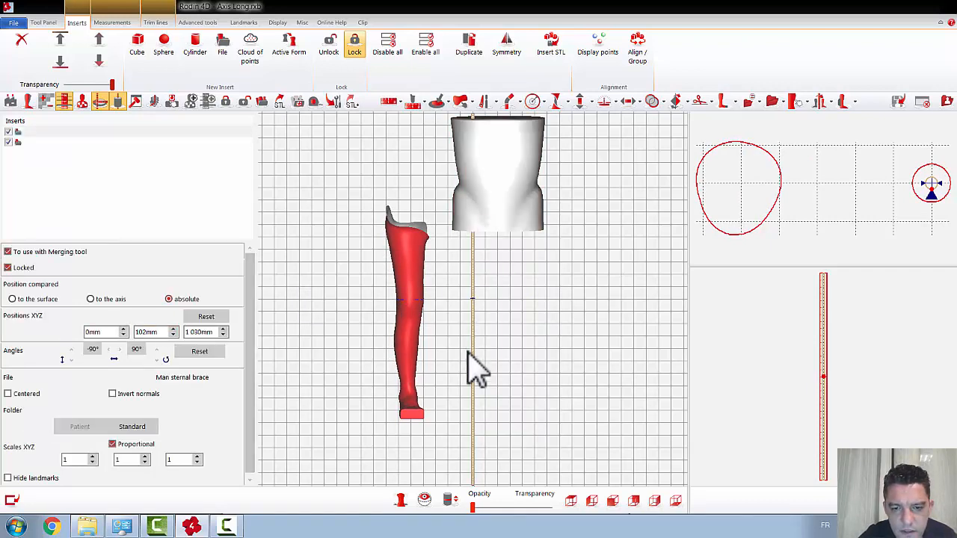
click(473, 304)
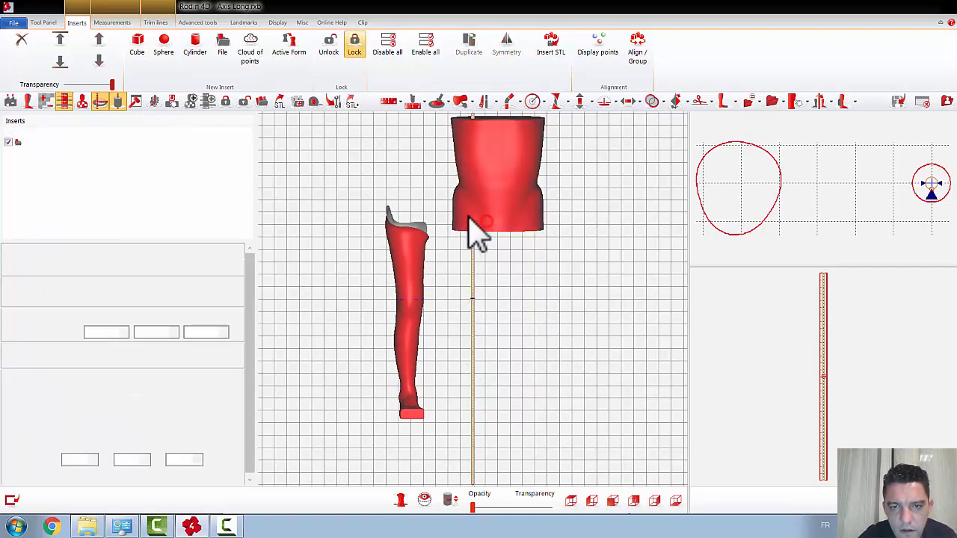
click(470, 228)
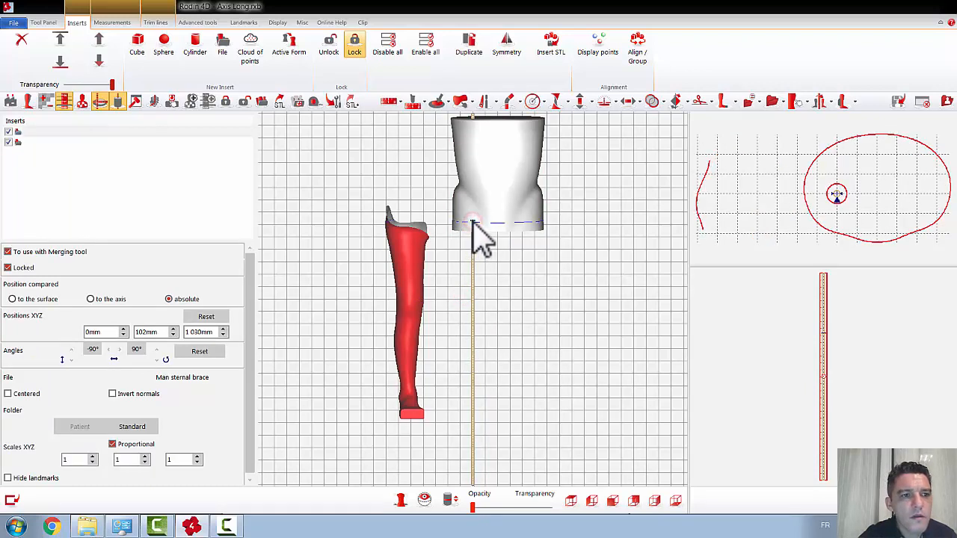
click(45, 23)
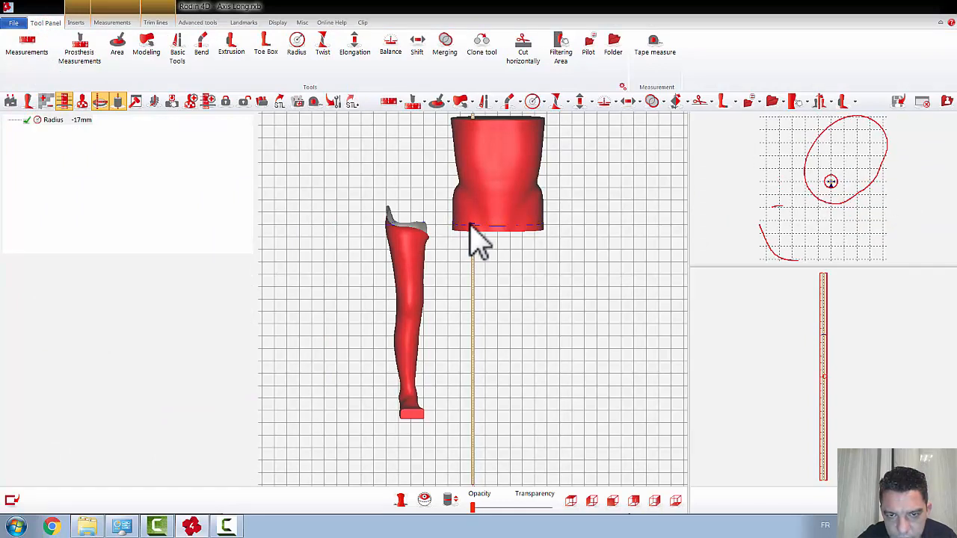
click(77, 21)
Step: Shift the trimmed leg insert along Y to about 265 mm so its thigh lines up with the torso's outer side
click(64, 142)
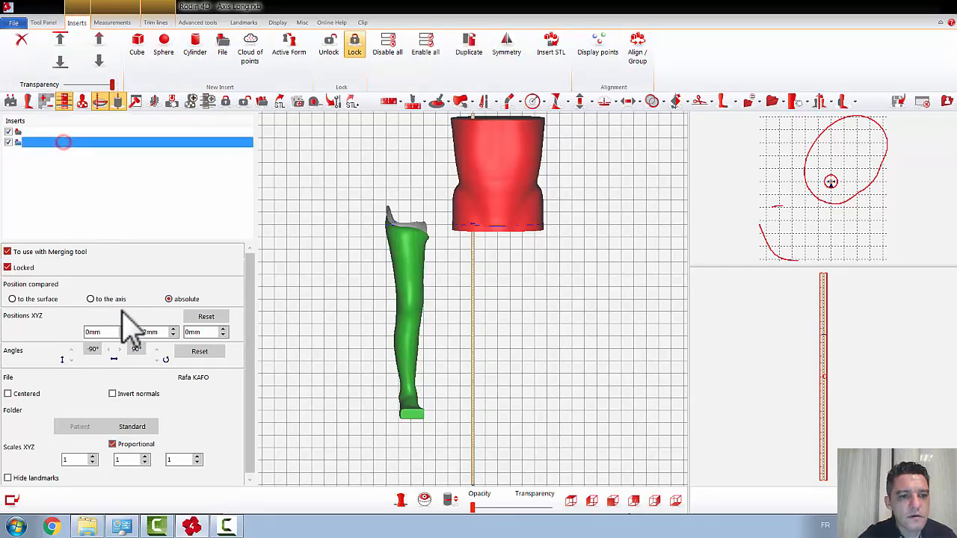
double_click(157, 331)
scroll(158, 335, up, 2)
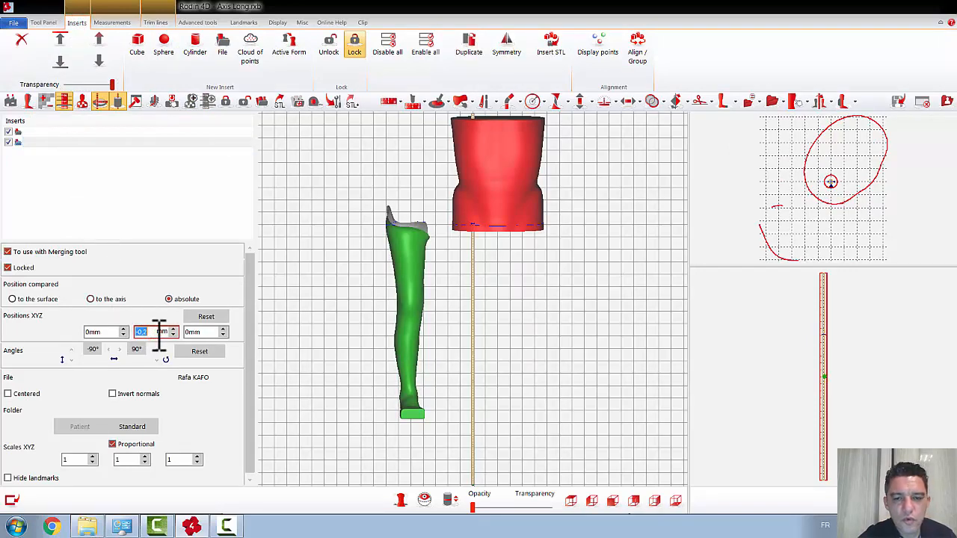
scroll(158, 335, up, 20)
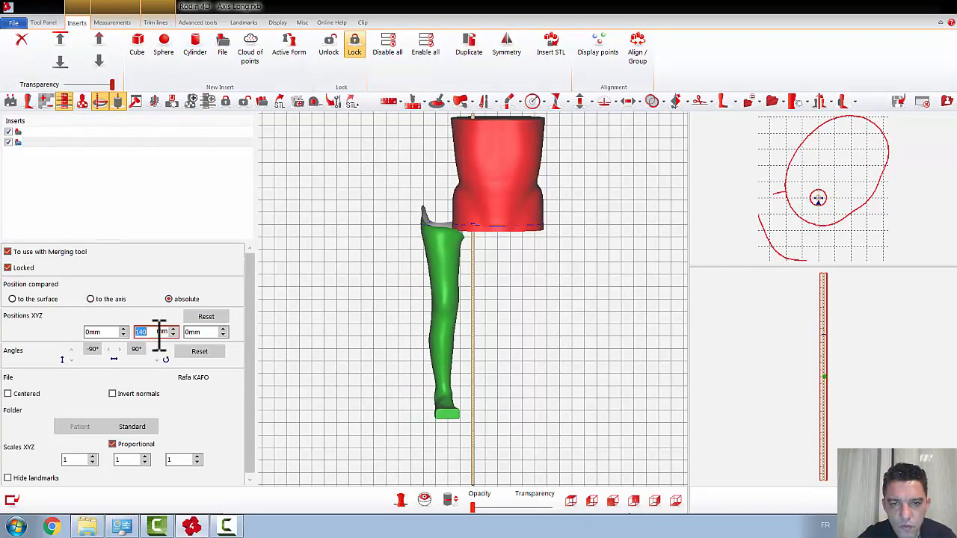
scroll(159, 335, up, 2)
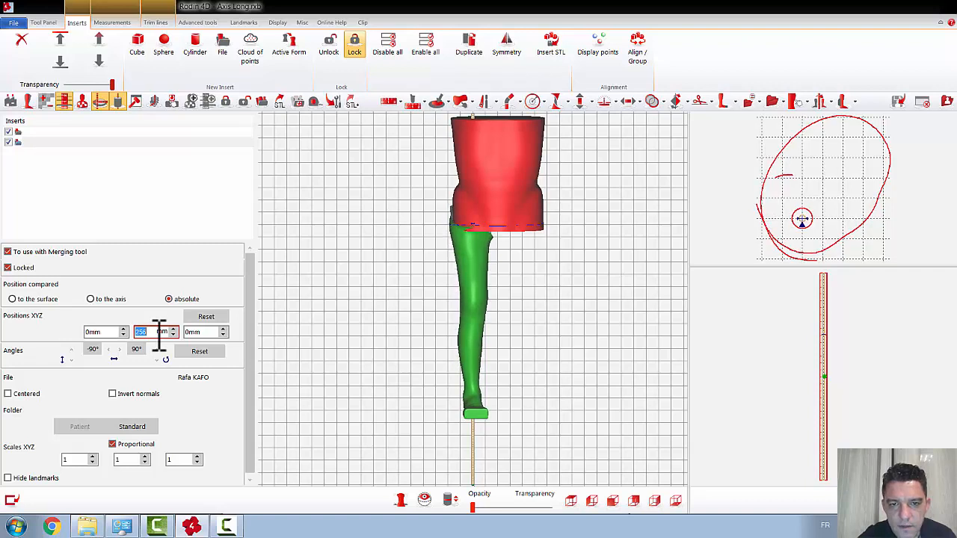
scroll(158, 334, up, 3)
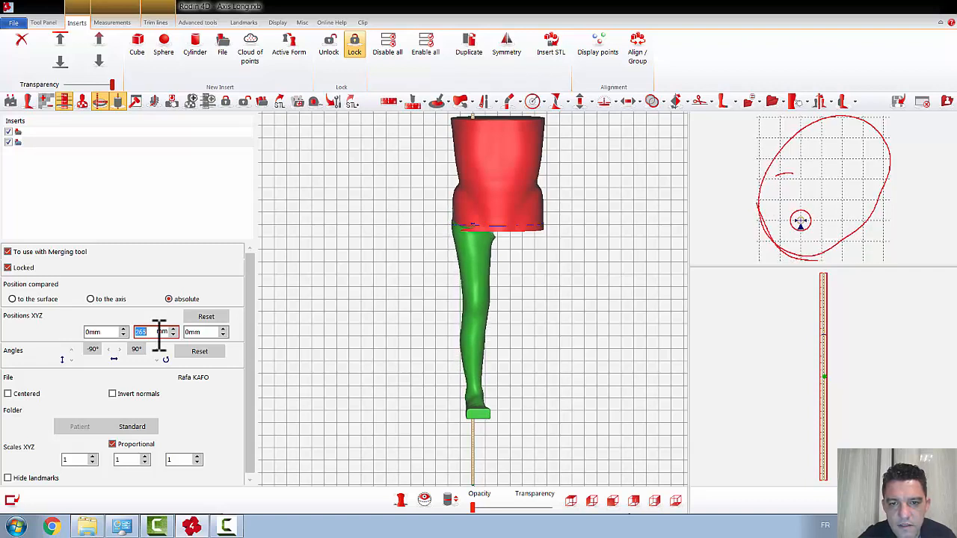
Step: Unlock the leg insert and tilt it slightly freehand so its thigh moves toward the middle of the torso
scroll(158, 335, down, 1)
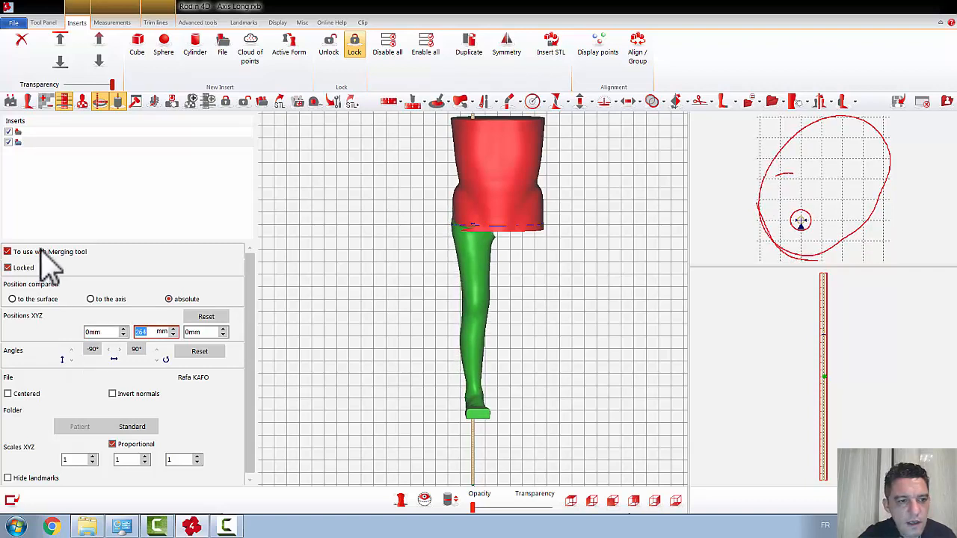
click(8, 267)
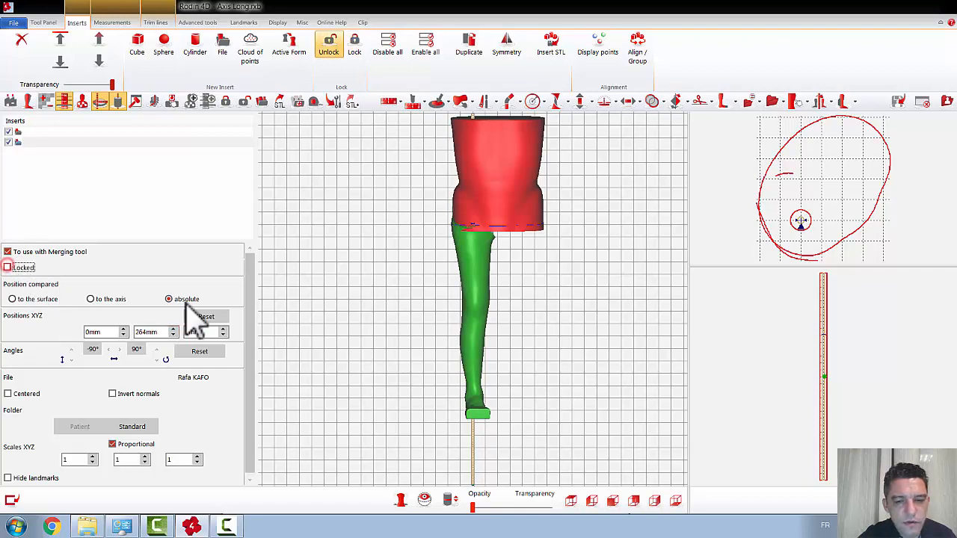
click(476, 301)
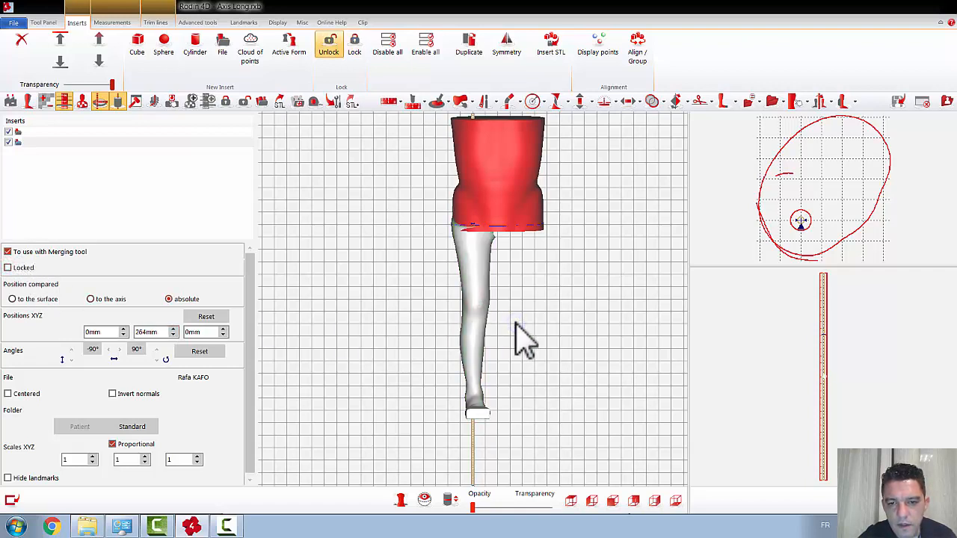
drag(516, 323, 518, 327)
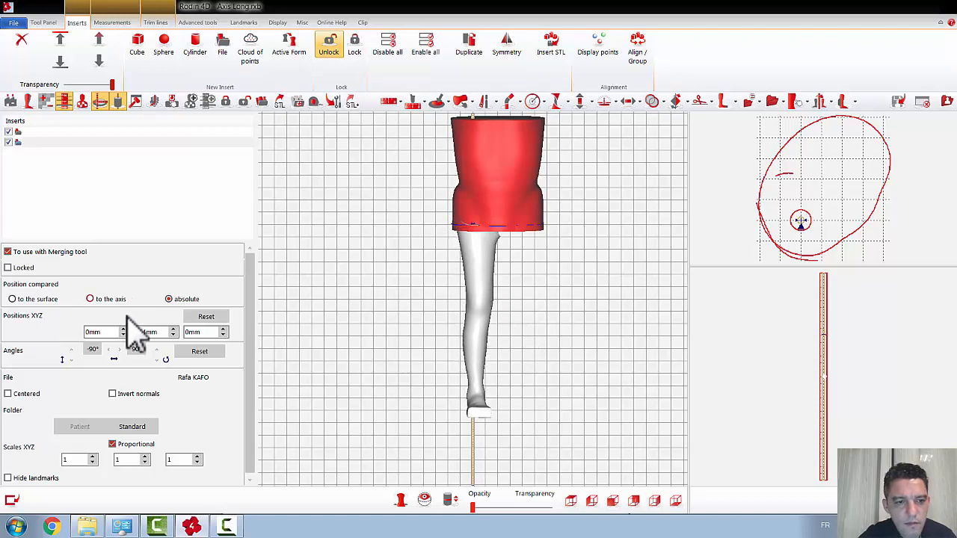
Step: Set the leg insert's Y position to 238 mm, checking its fit under the torso from the front and sides
scroll(150, 332, down, 10)
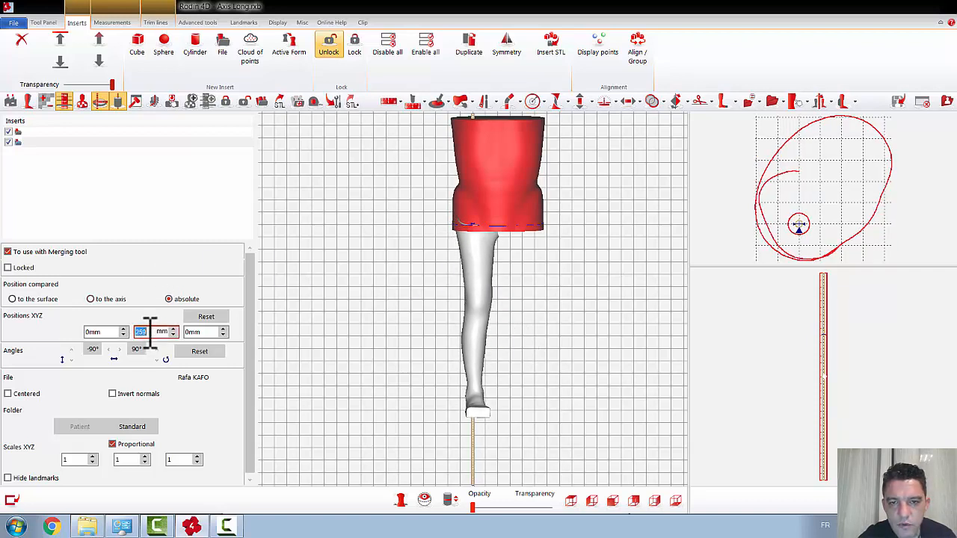
scroll(150, 332, down, 1)
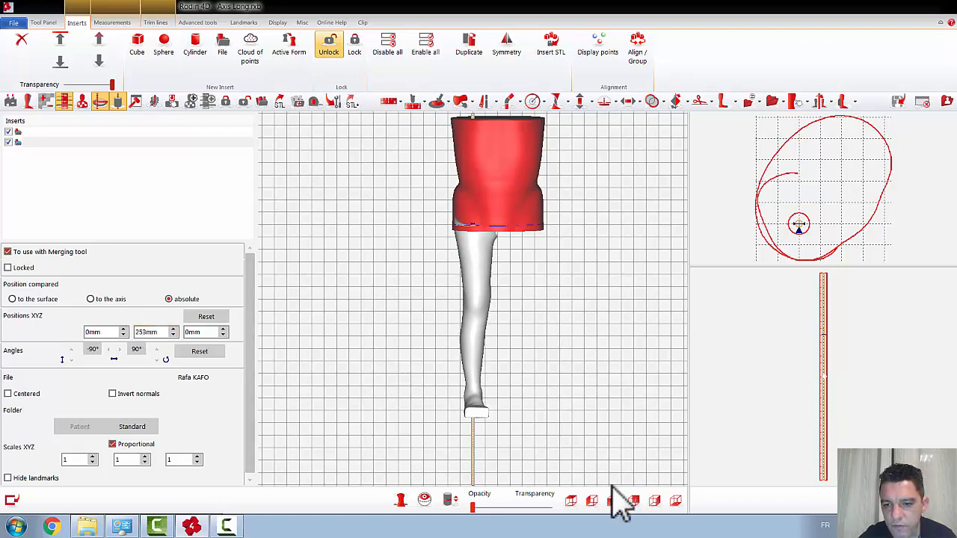
click(656, 501)
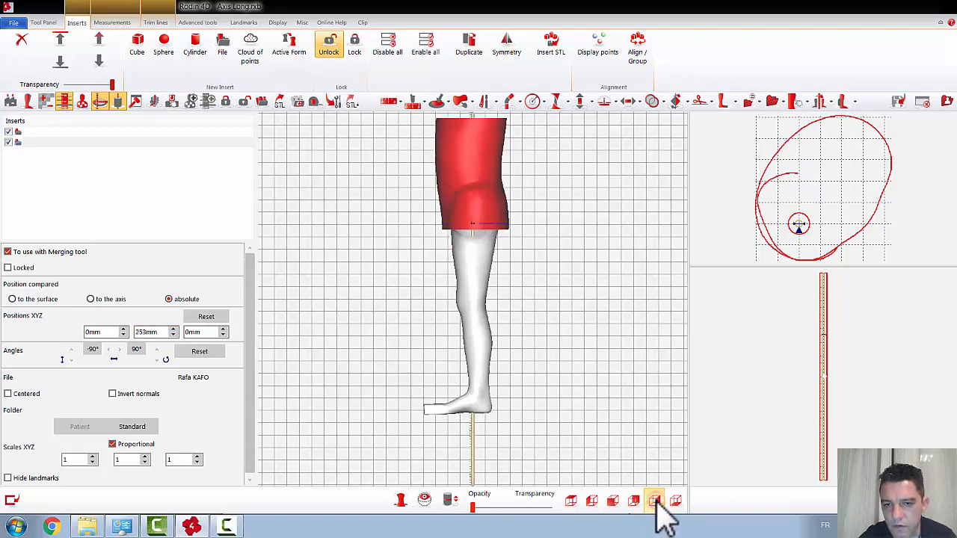
click(592, 501)
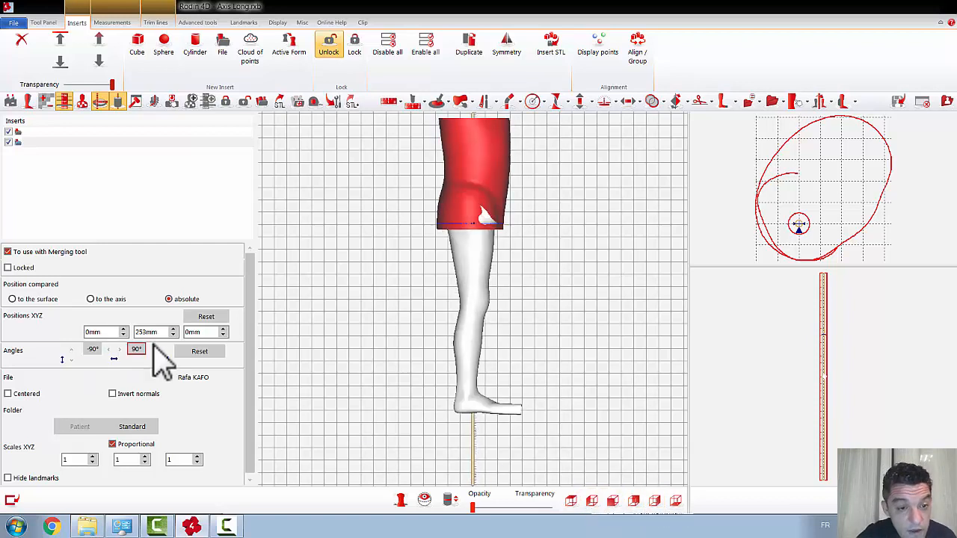
scroll(161, 333, down, 10)
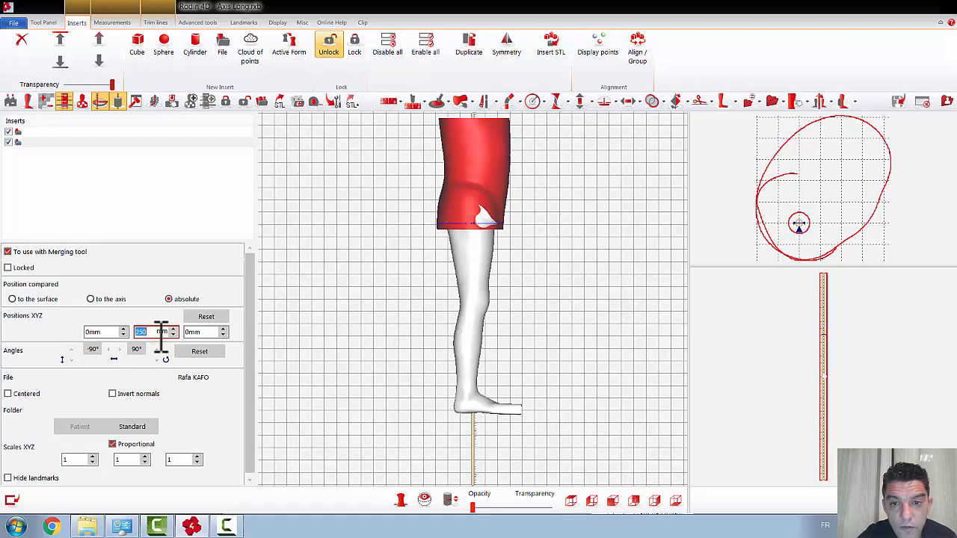
scroll(160, 332, down, 9)
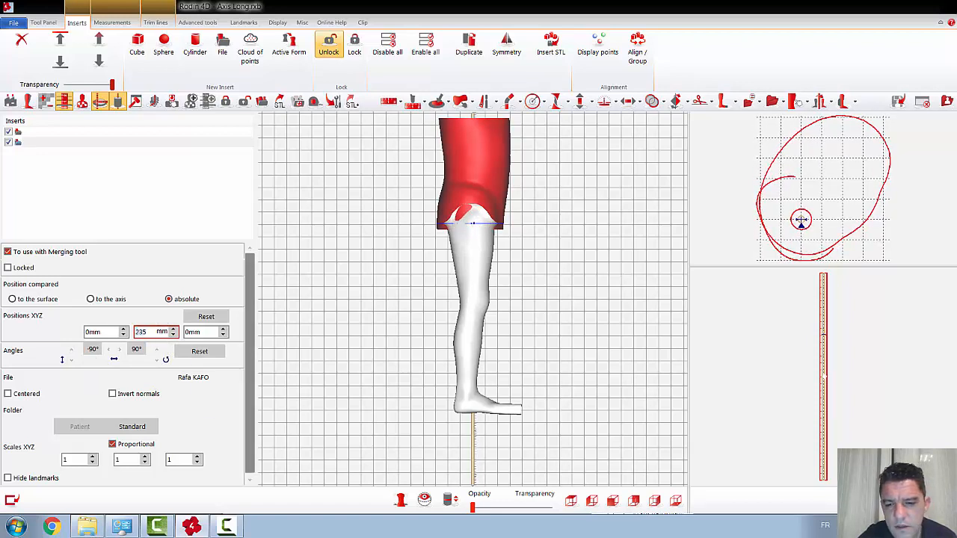
click(614, 501)
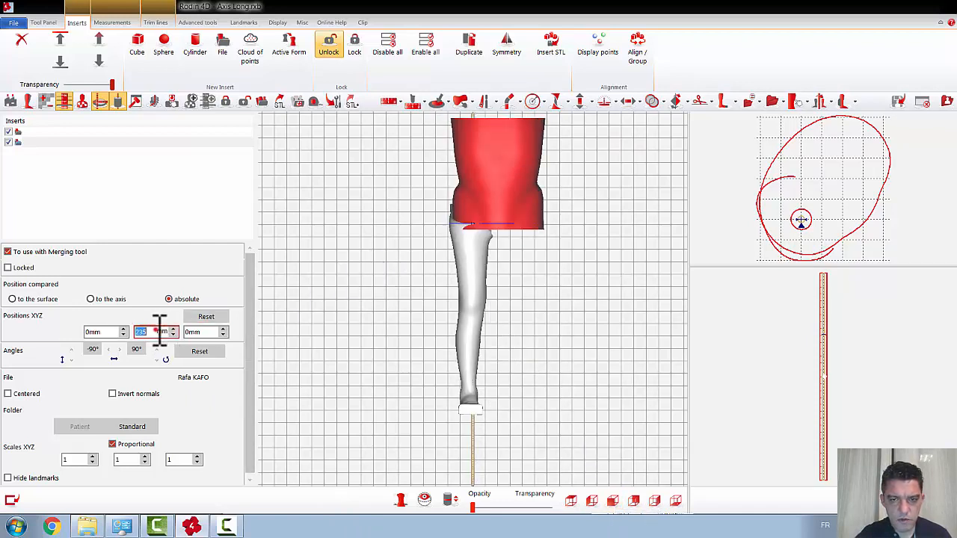
scroll(159, 329, up, 3)
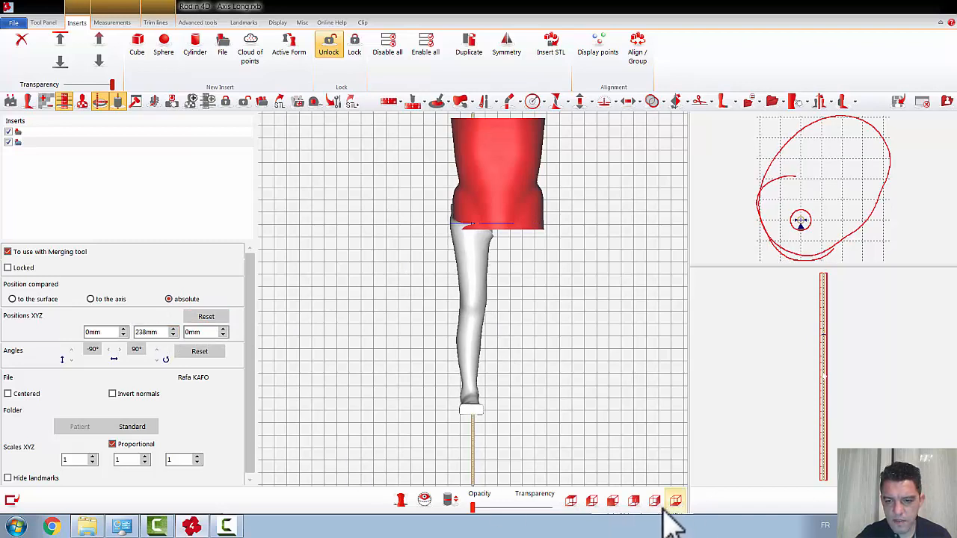
Step: Shift the leg insert along X to -5 mm, judging its front-to-back fit under the torso from the side
click(593, 501)
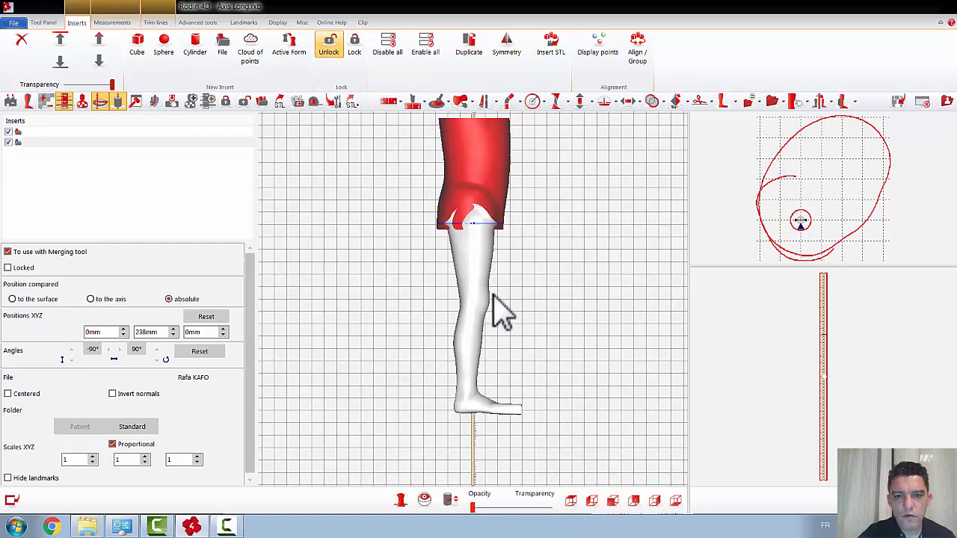
scroll(112, 332, down, 5)
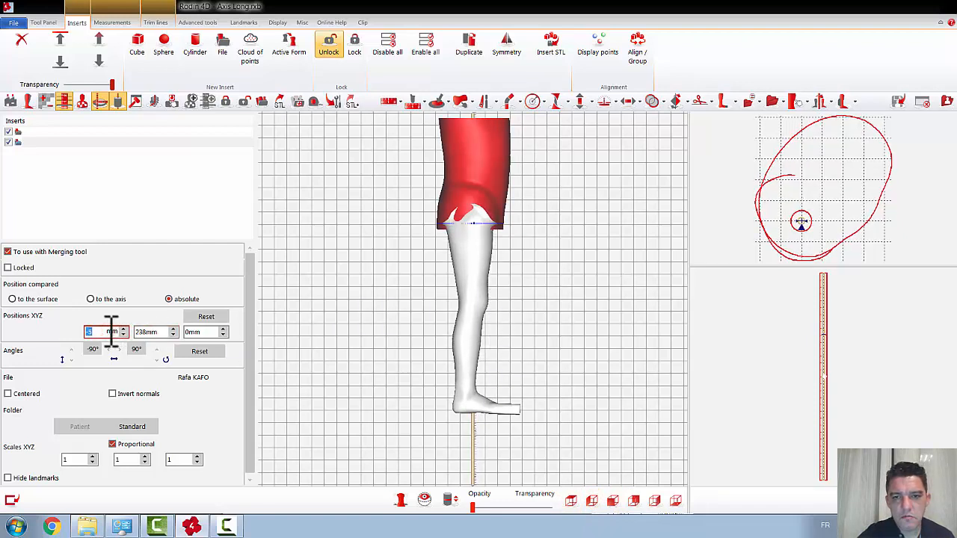
scroll(568, 371, down, 1)
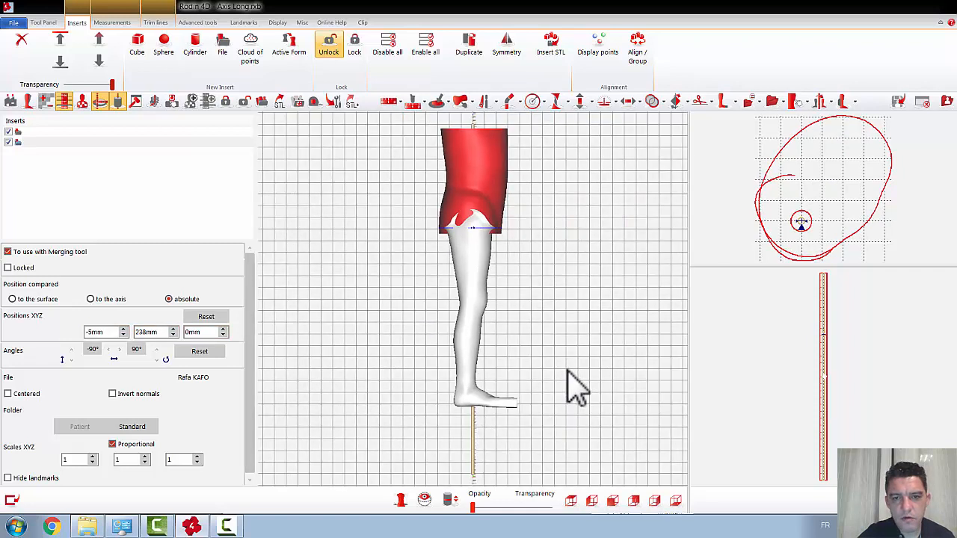
mouse_move(569, 371)
right_down()
mouse_move(538, 366)
mouse_move(548, 381)
mouse_move(538, 374)
mouse_move(576, 378)
right_up()
Step: Check the leg's alignment from the opposite side and lock the insert in place
click(654, 500)
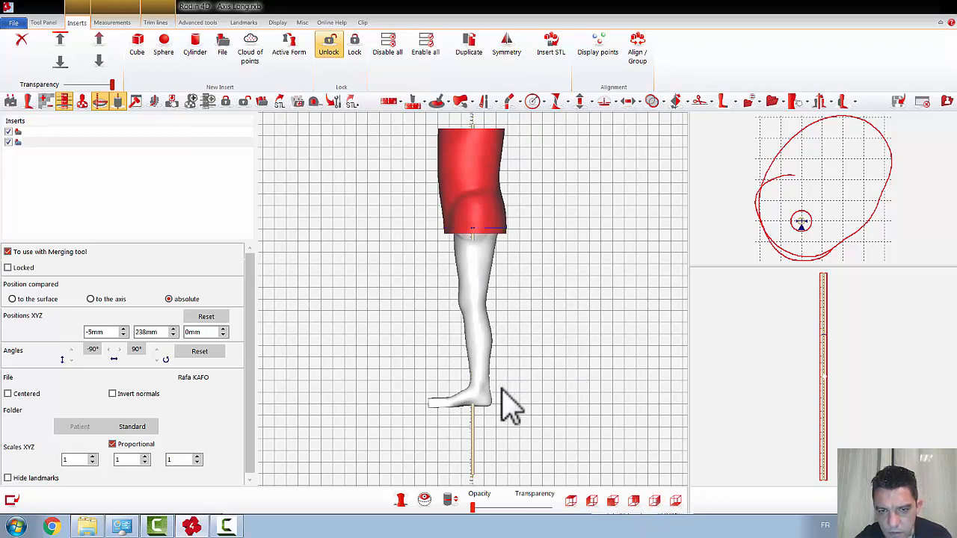
mouse_move(521, 392)
right_down()
mouse_move(541, 385)
mouse_move(564, 396)
mouse_move(520, 391)
right_up()
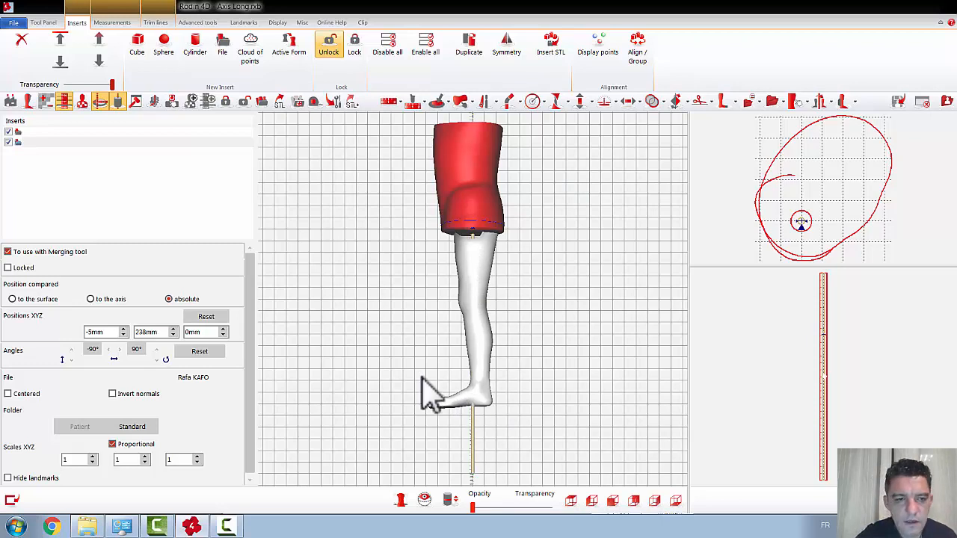
click(8, 267)
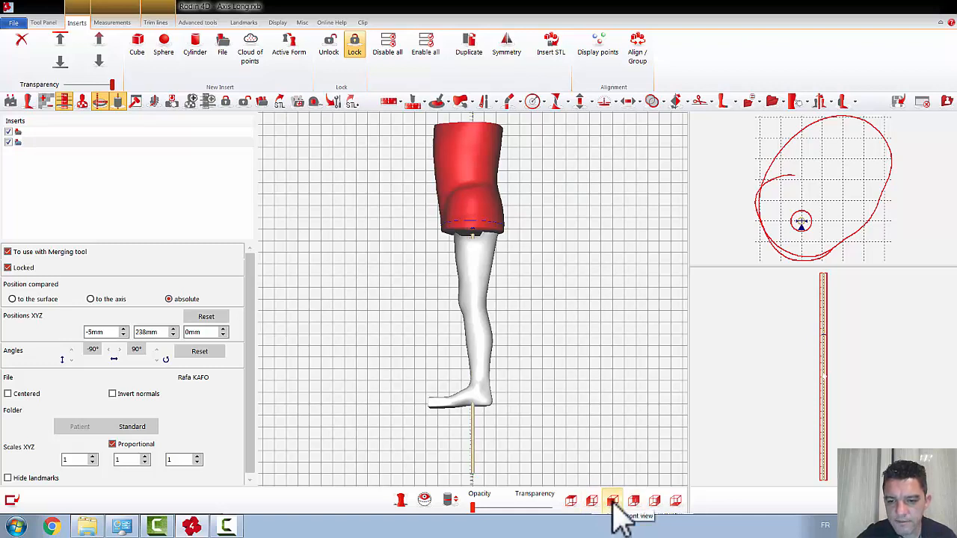
Step: Make the inserts semi-transparent so the long axis shows through, with both the torso and leg displayed in front view
click(612, 501)
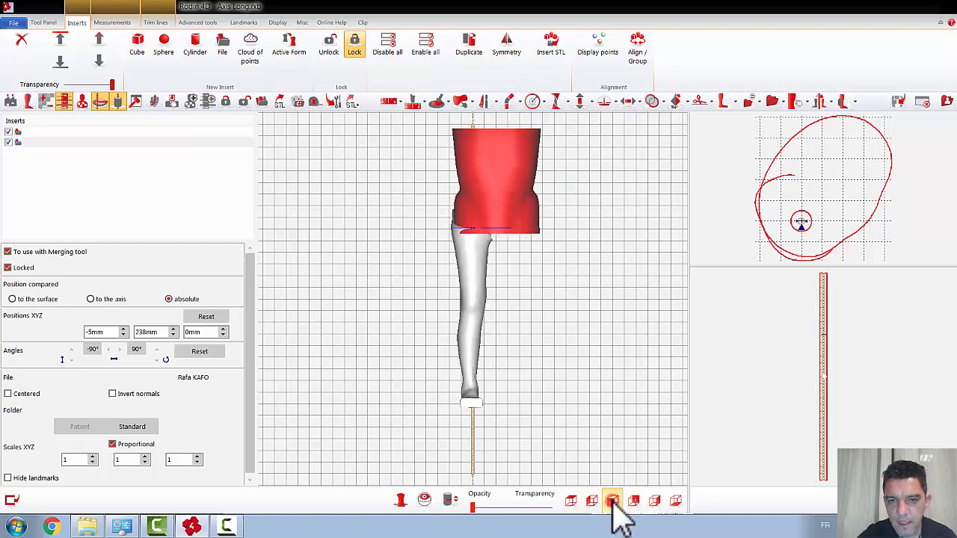
click(8, 142)
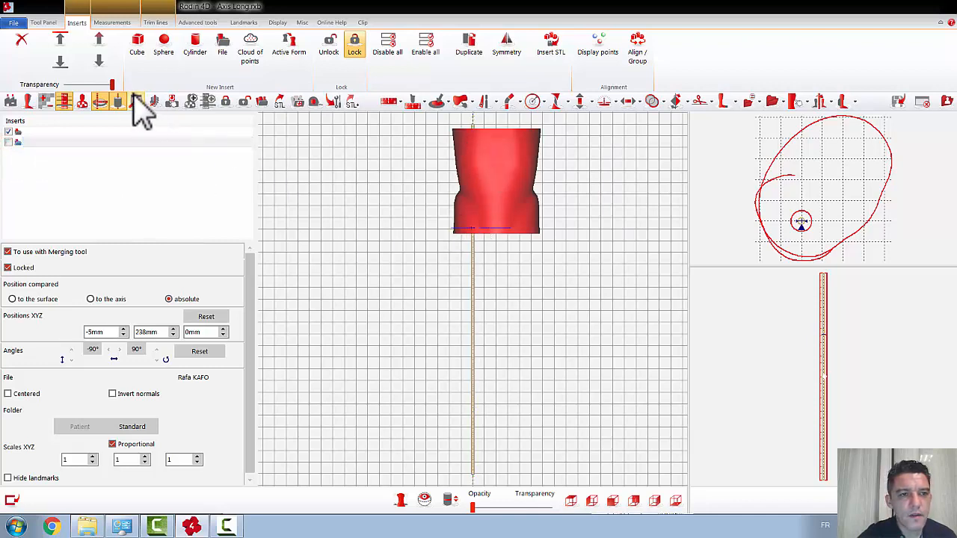
drag(114, 84, 103, 83)
scroll(115, 84, down, 2)
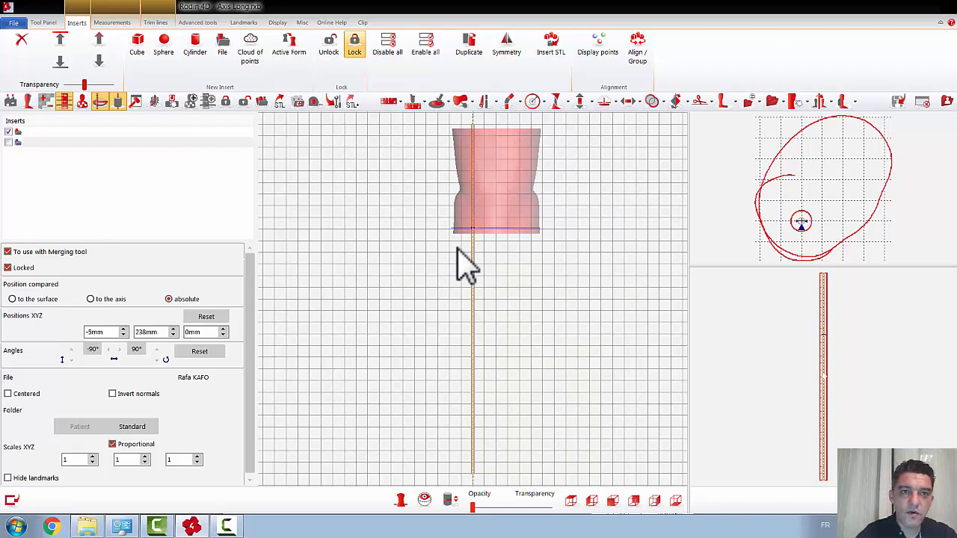
click(9, 142)
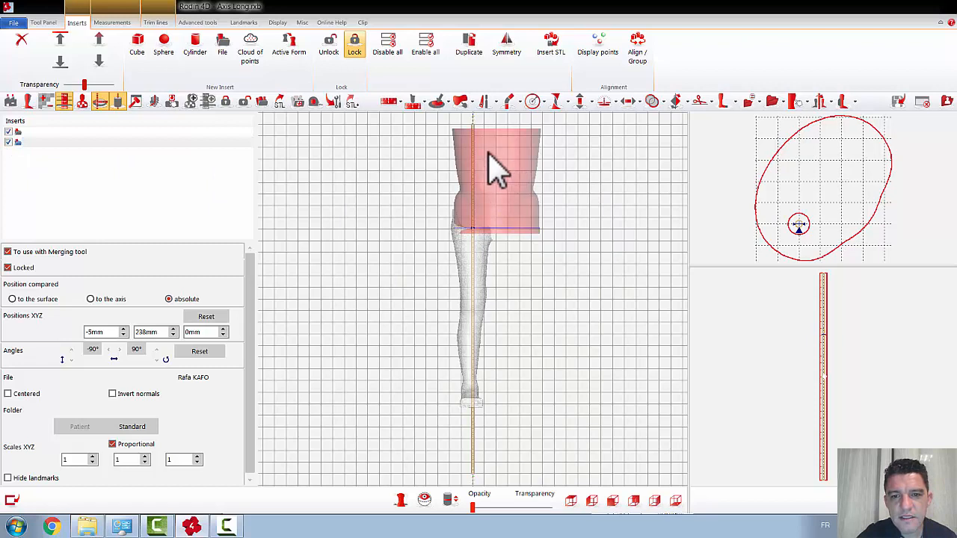
Step: Apply a 2 Levels bend to the long axis between waist and hips, mediolateral at 90°, direction Bottom, amplitude -4°
click(556, 101)
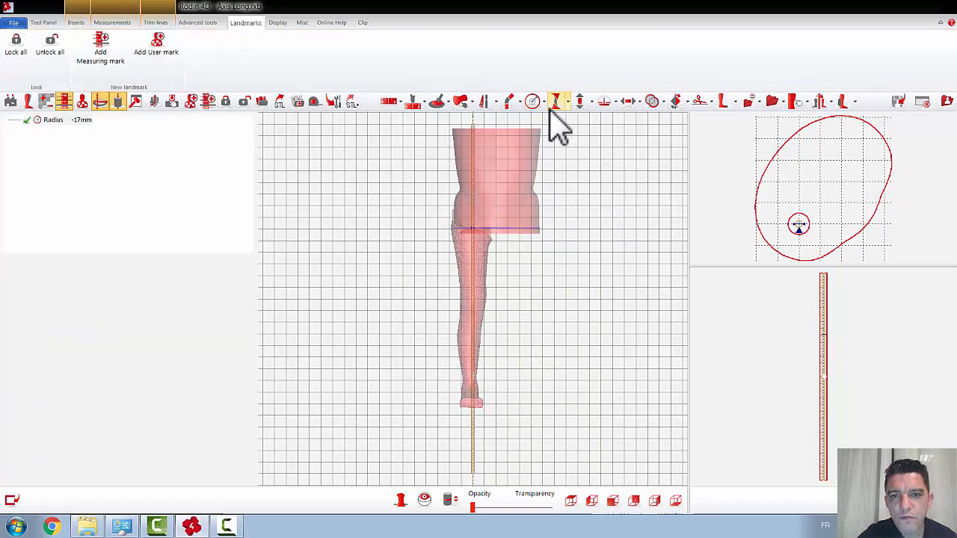
click(508, 101)
scroll(356, 254, up, 2)
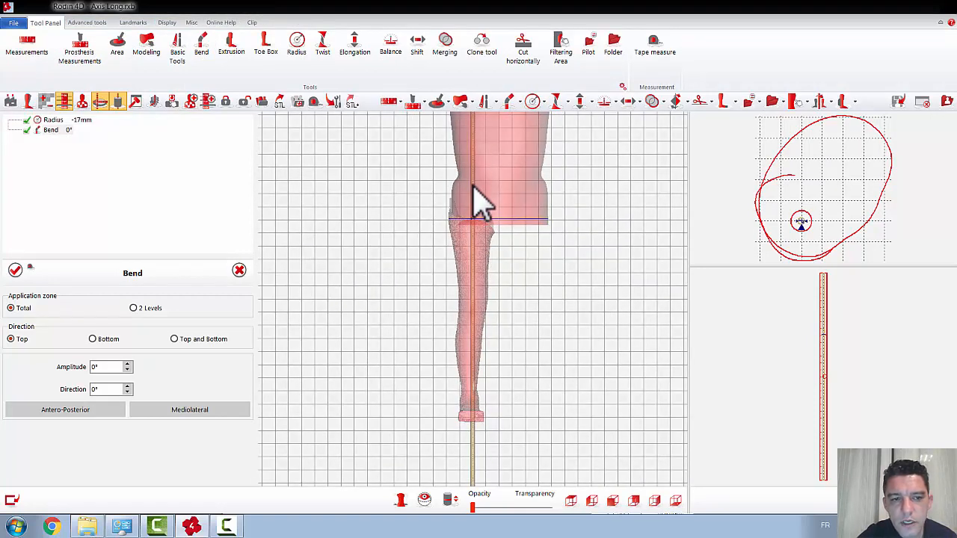
click(133, 308)
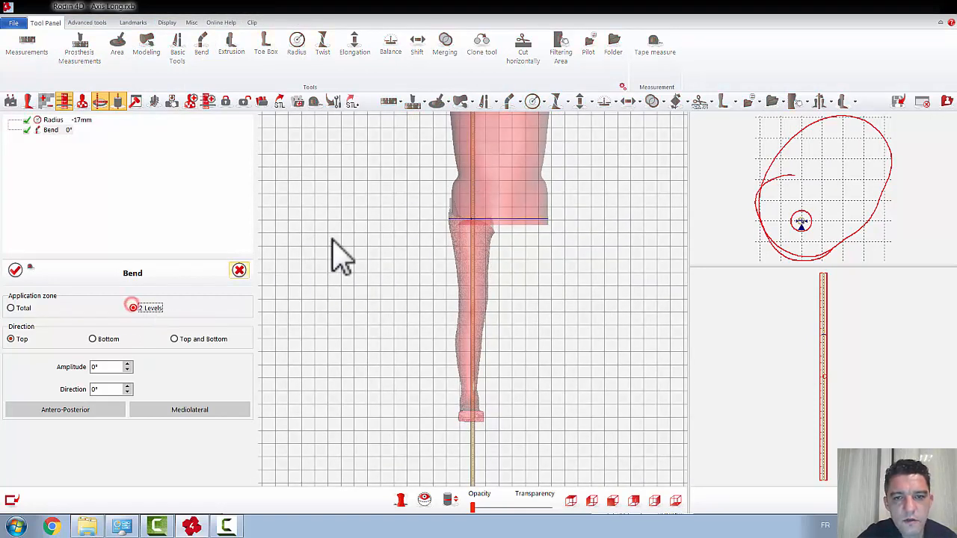
click(472, 179)
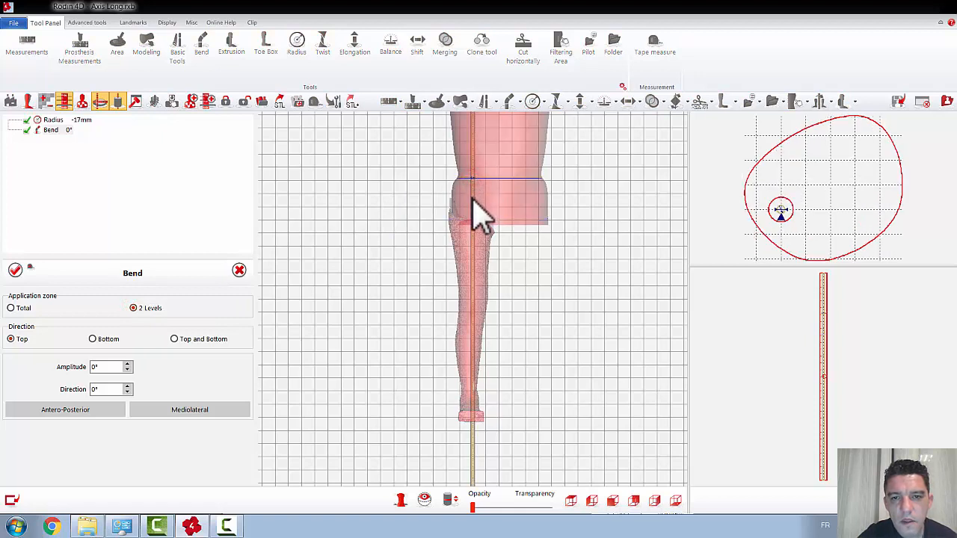
click(473, 199)
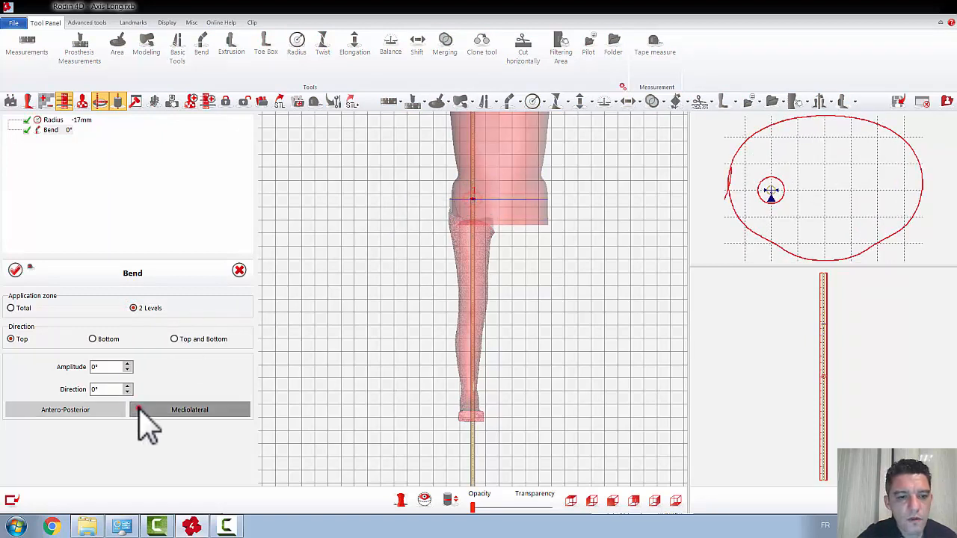
click(139, 409)
click(92, 339)
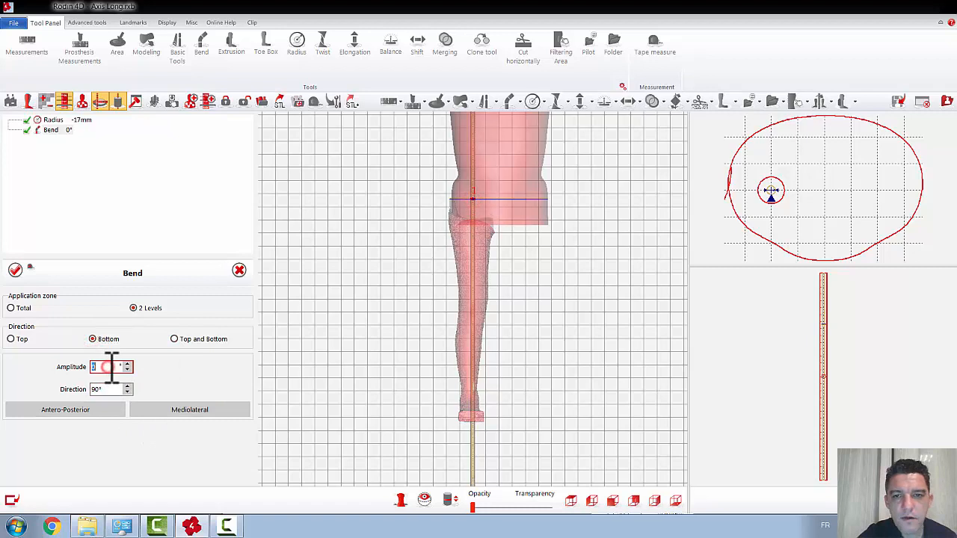
scroll(110, 366, down, 4)
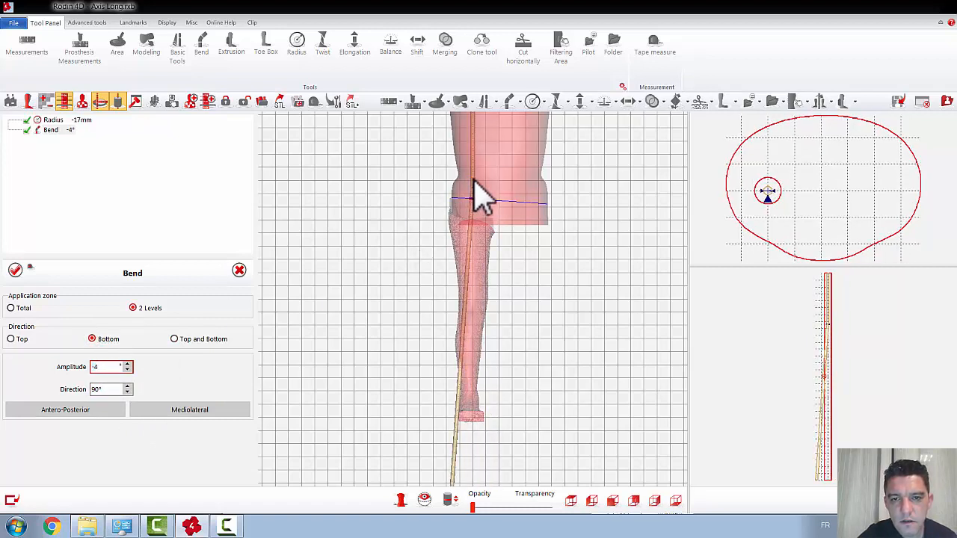
drag(472, 184, 471, 172)
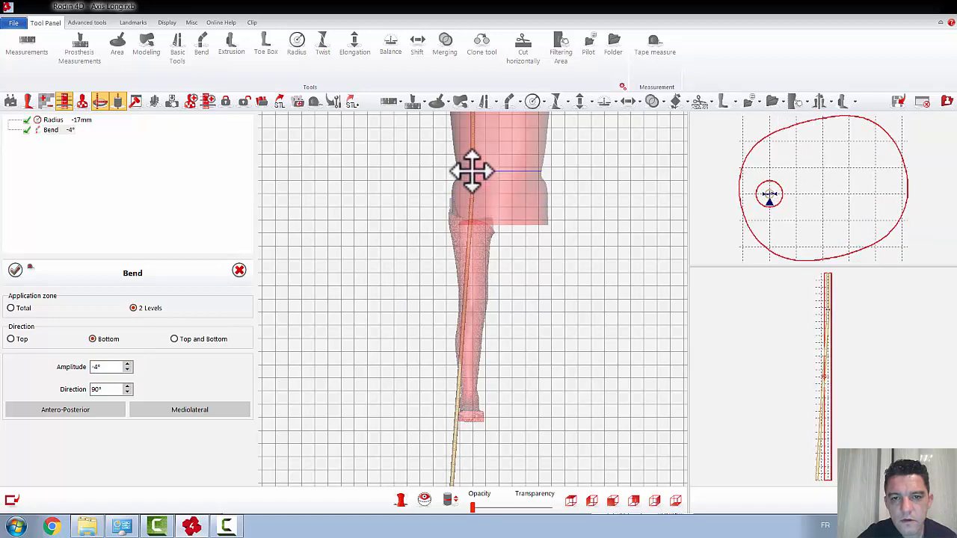
click(15, 270)
Step: Apply a 2 Levels bend to the long axis between the hips and upper thigh, mediolateral at 90°, direction Bottom, amplitude 8°
click(510, 103)
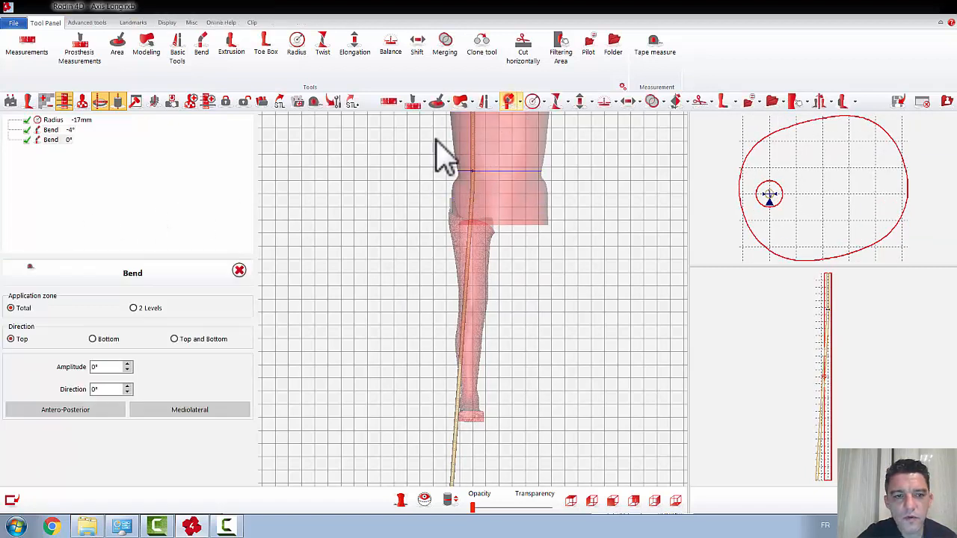
click(133, 308)
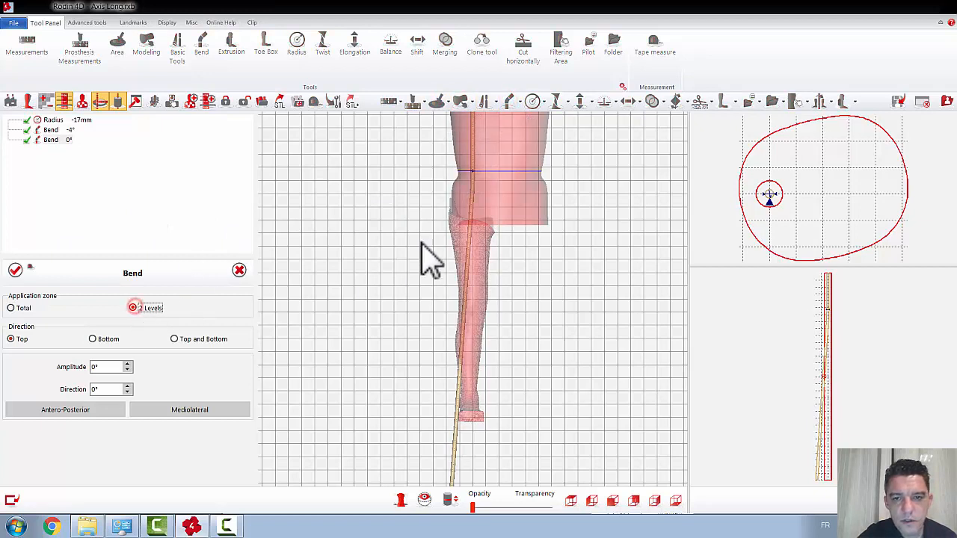
click(469, 234)
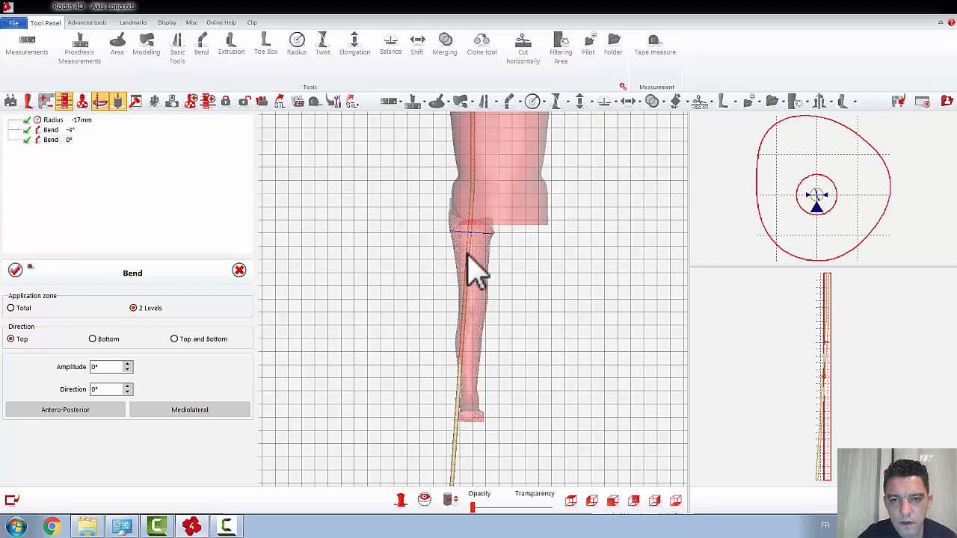
click(468, 254)
click(190, 411)
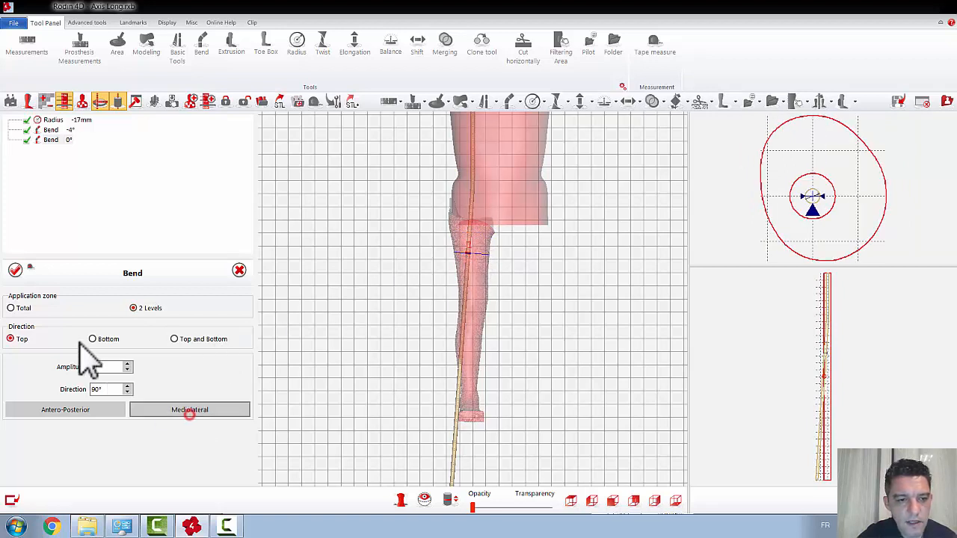
click(92, 339)
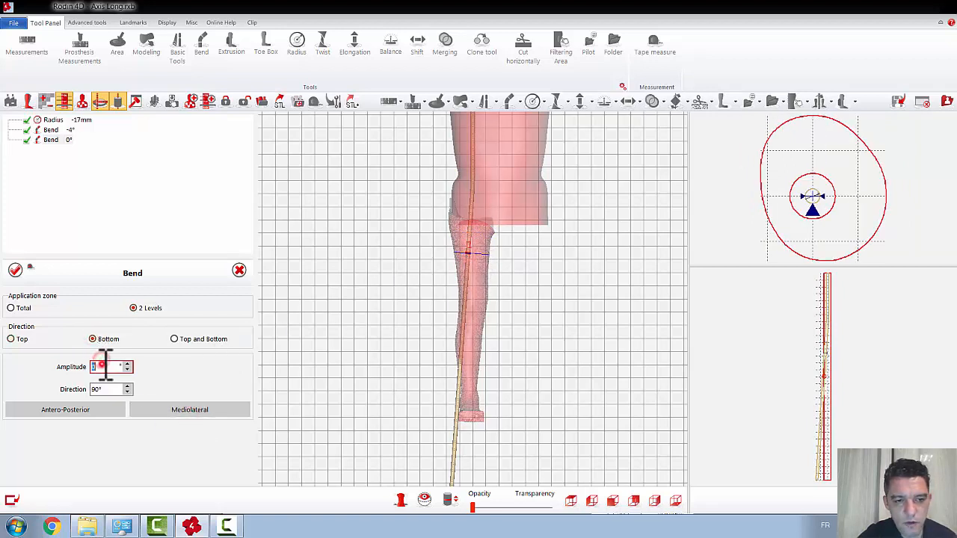
scroll(106, 366, up, 6)
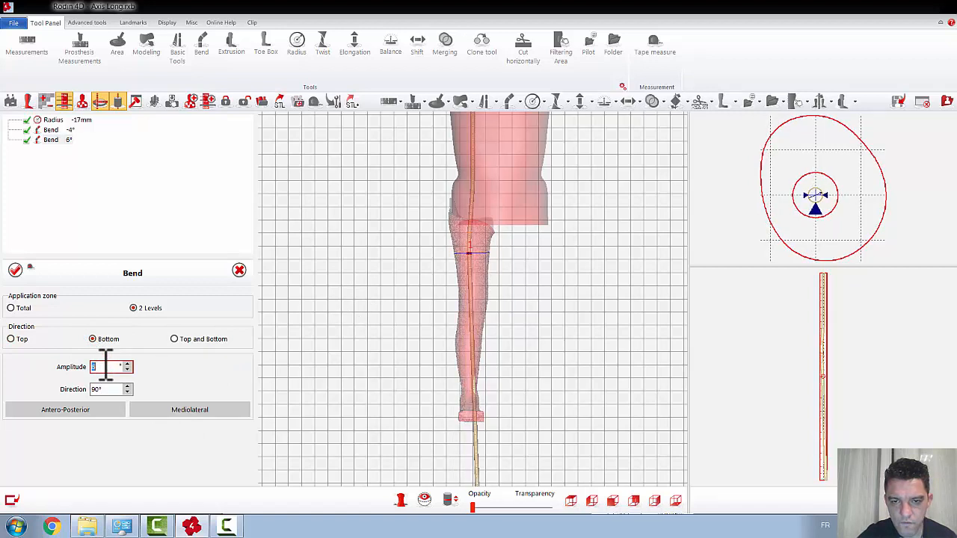
scroll(105, 366, up, 2)
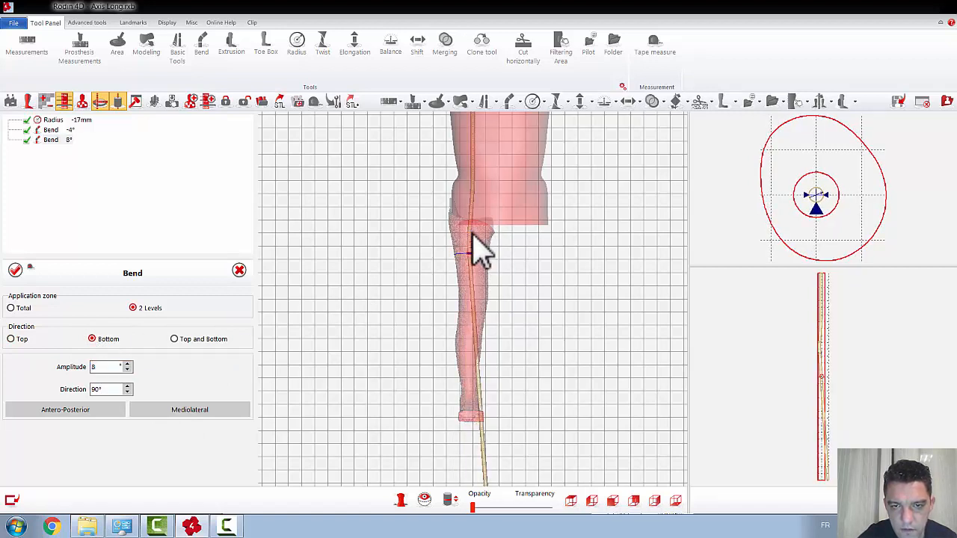
drag(473, 250, 468, 213)
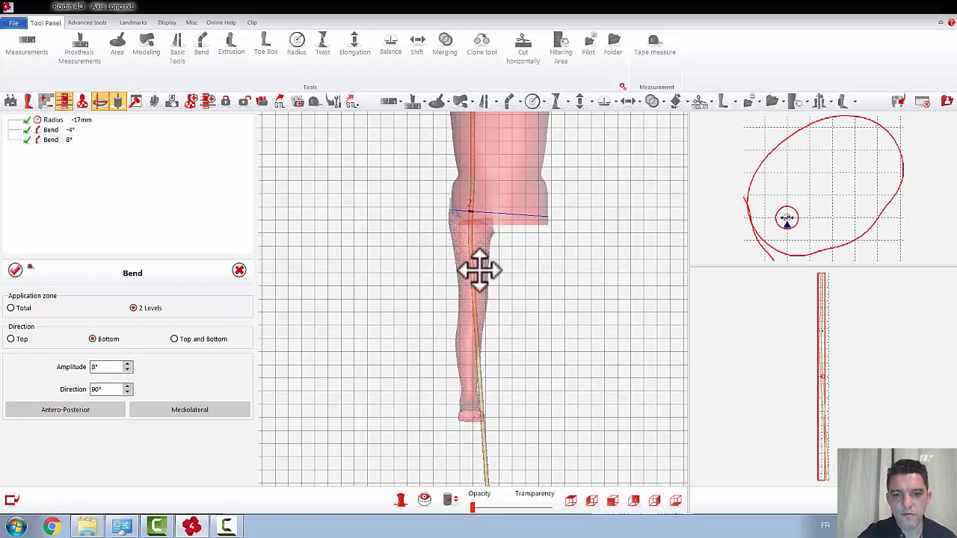
click(15, 270)
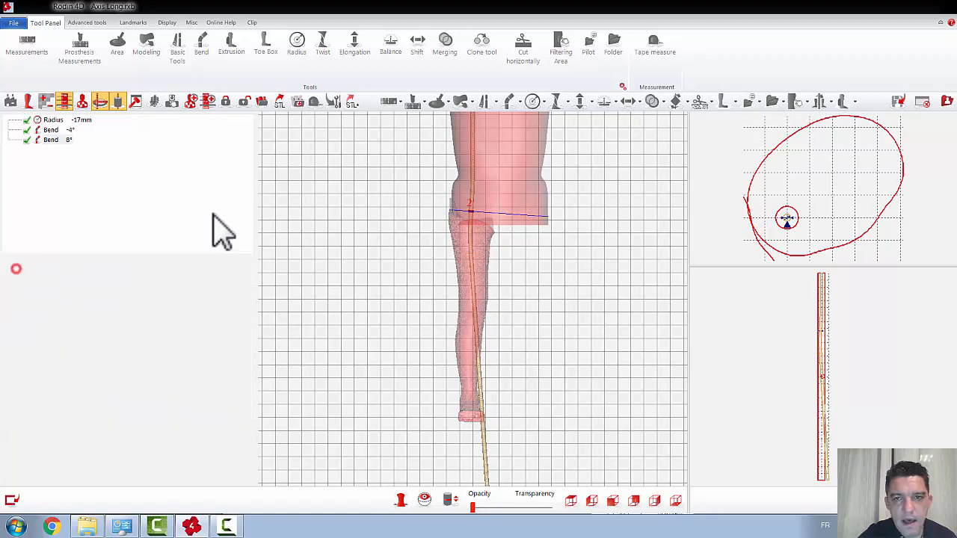
Step: Apply a 2 Levels bend to the long axis across the knee, mediolateral at 90°, direction Bottom, amplitude -12°
click(508, 102)
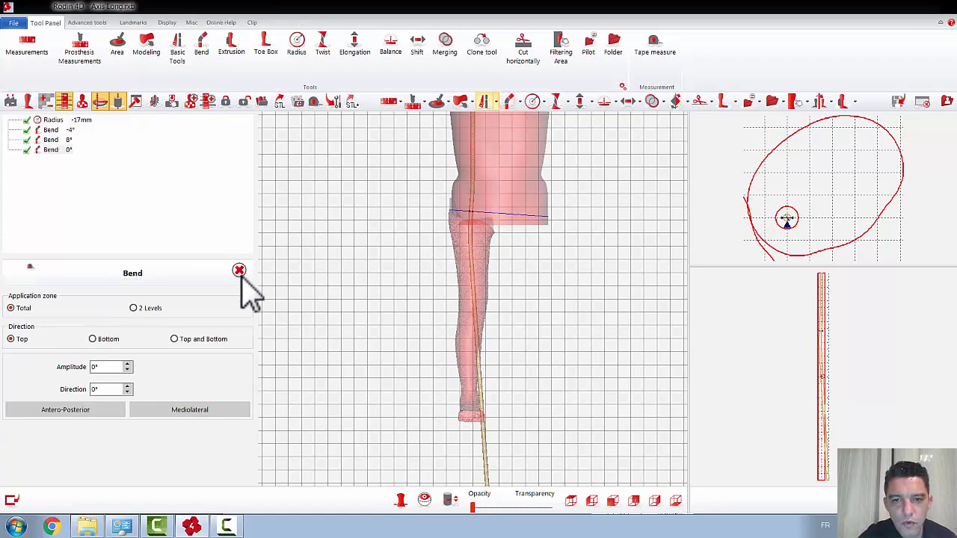
click(133, 308)
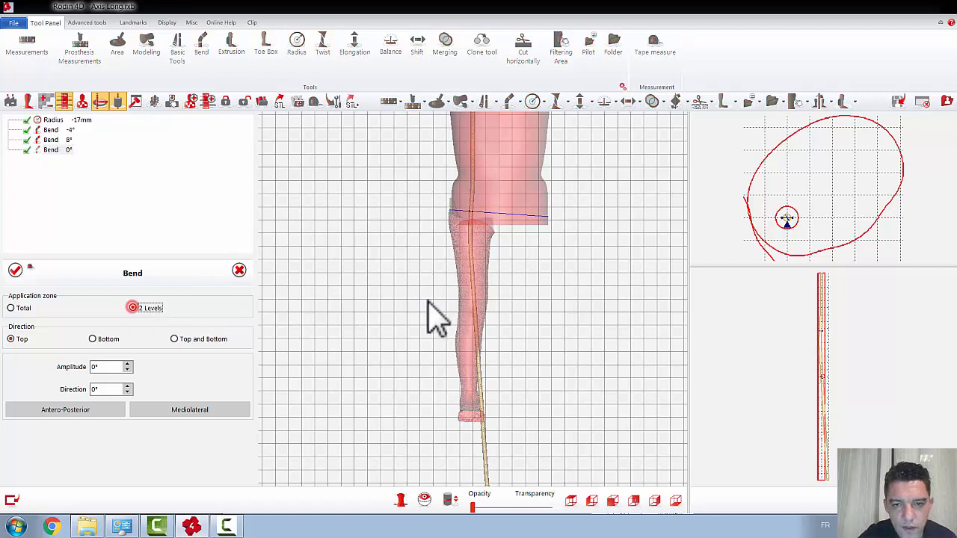
click(472, 286)
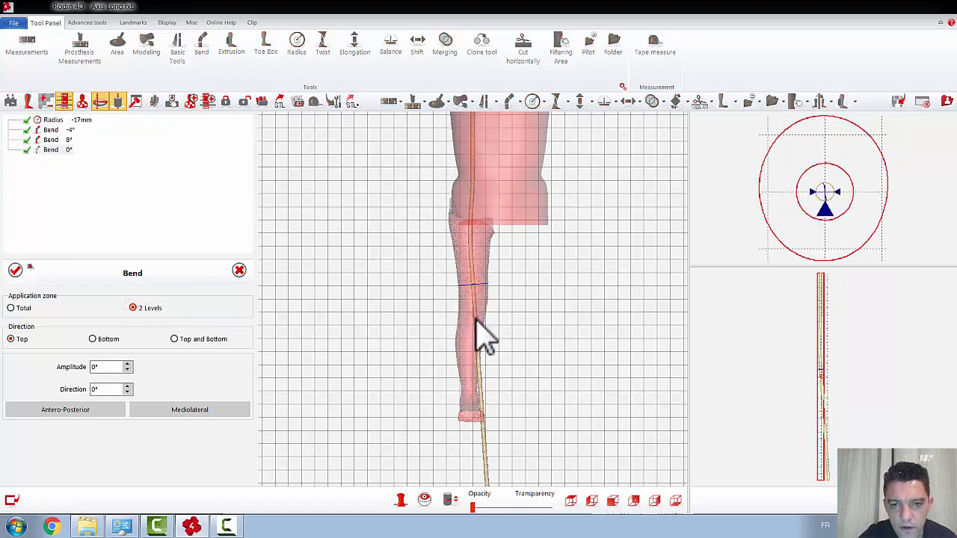
click(477, 321)
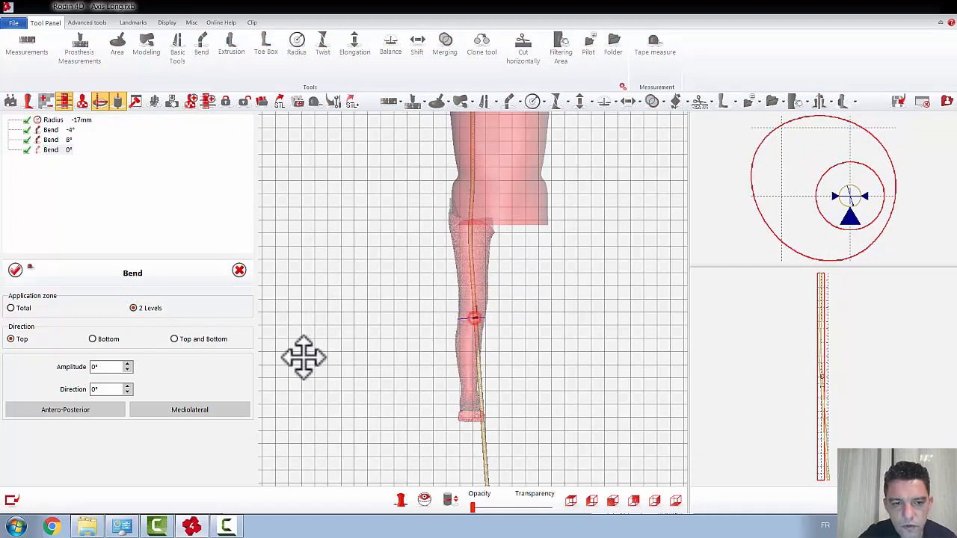
click(157, 408)
click(92, 340)
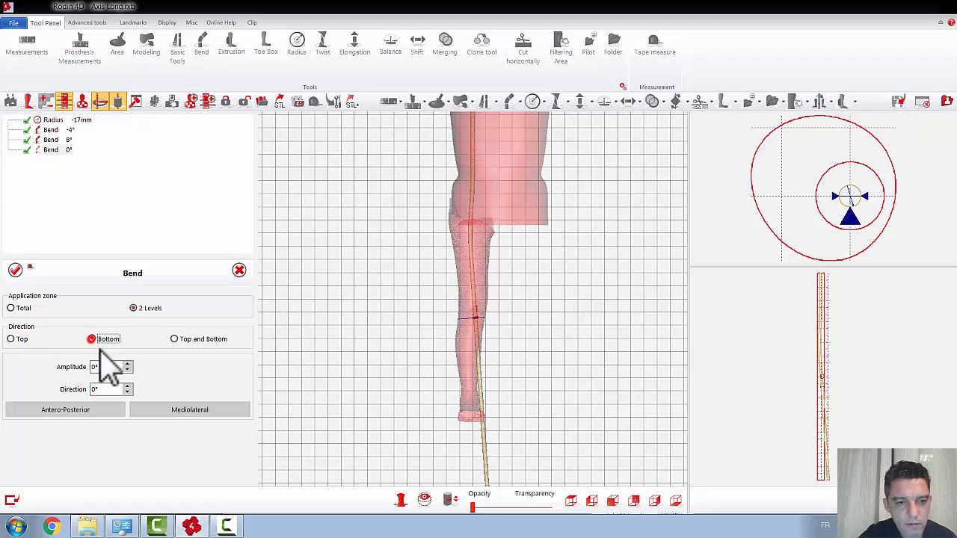
scroll(114, 365, up, 3)
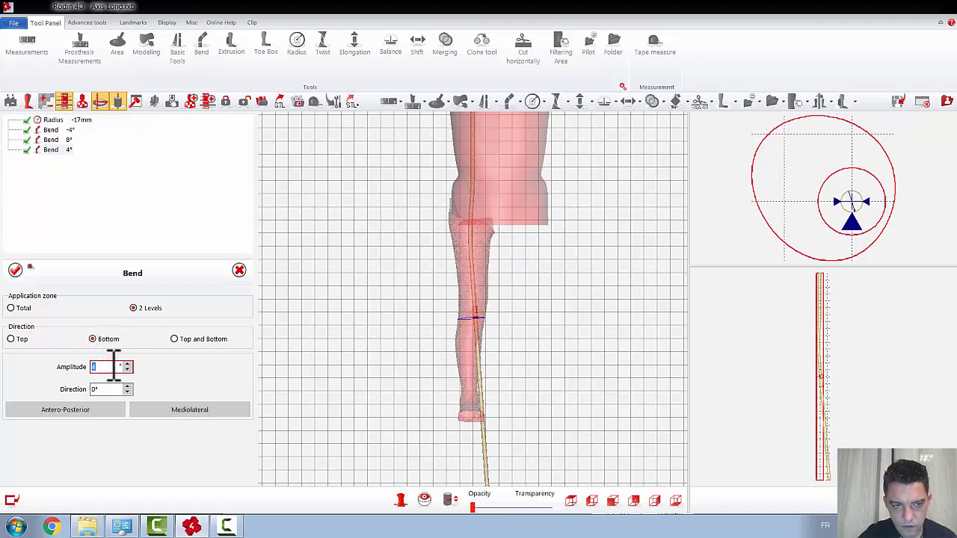
click(162, 412)
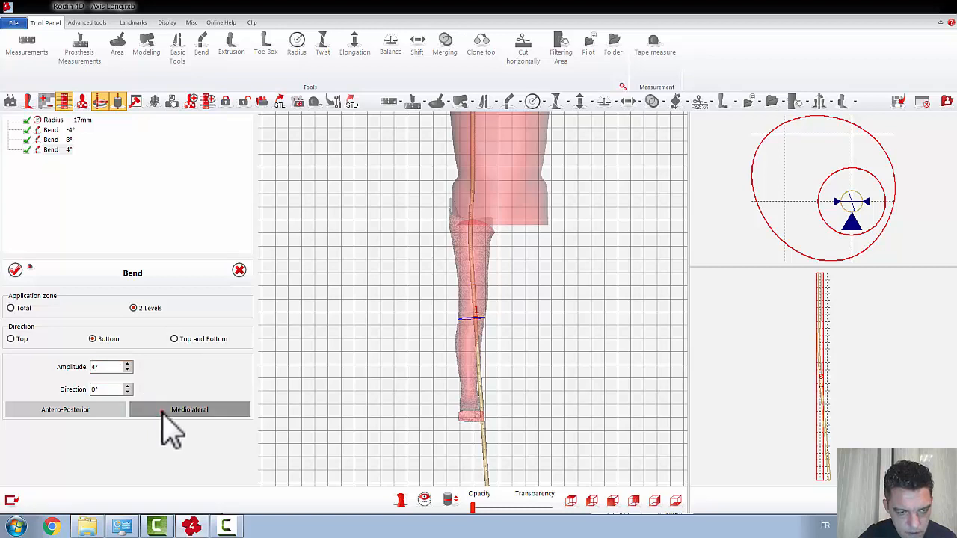
scroll(116, 367, down, 11)
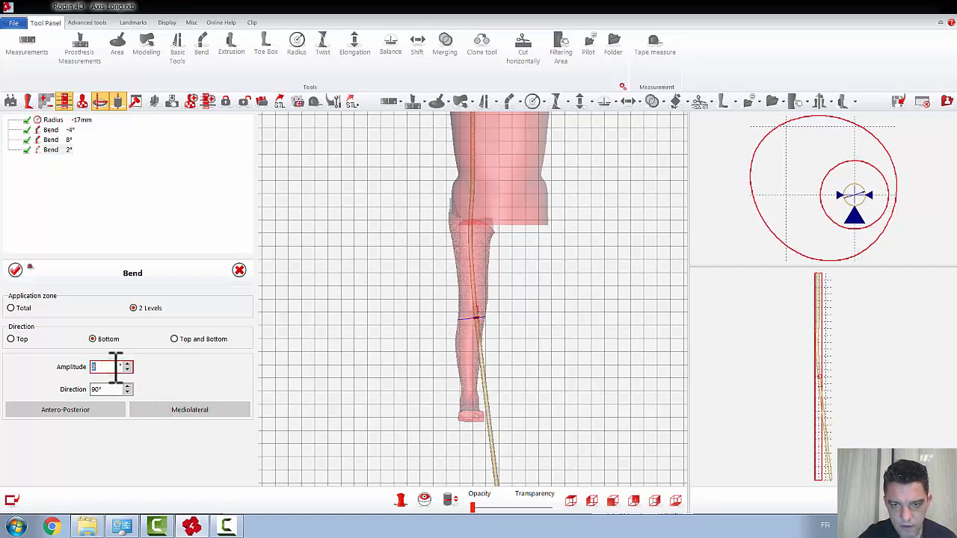
scroll(116, 366, down, 4)
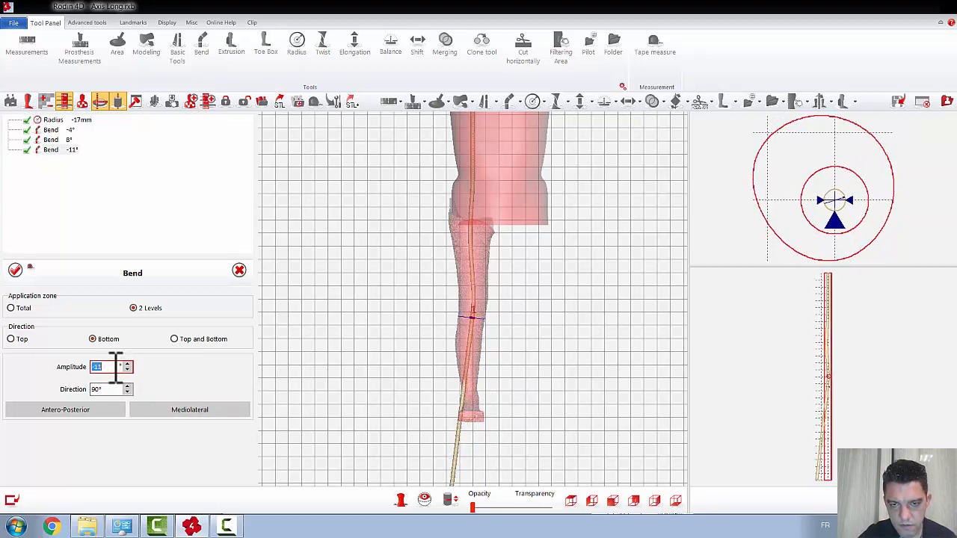
scroll(116, 367, down, 1)
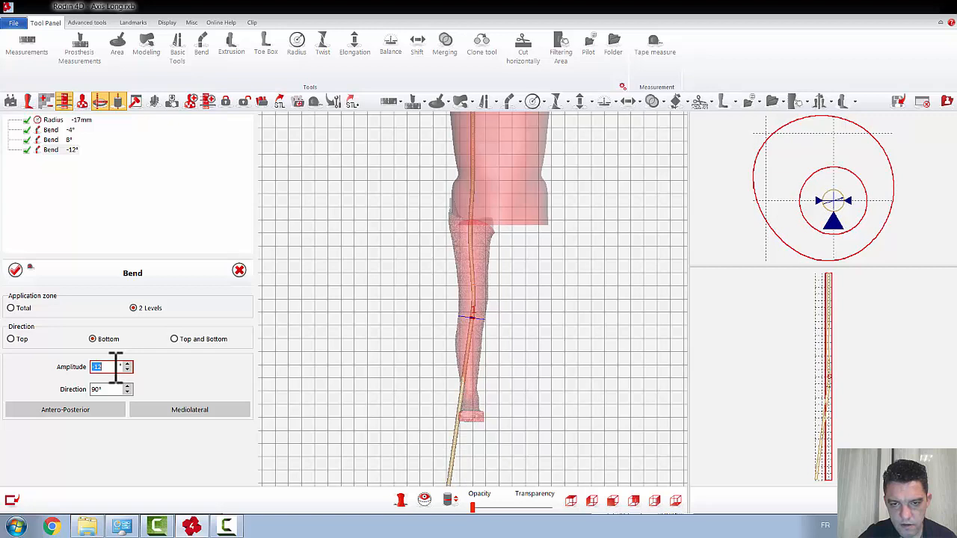
click(15, 270)
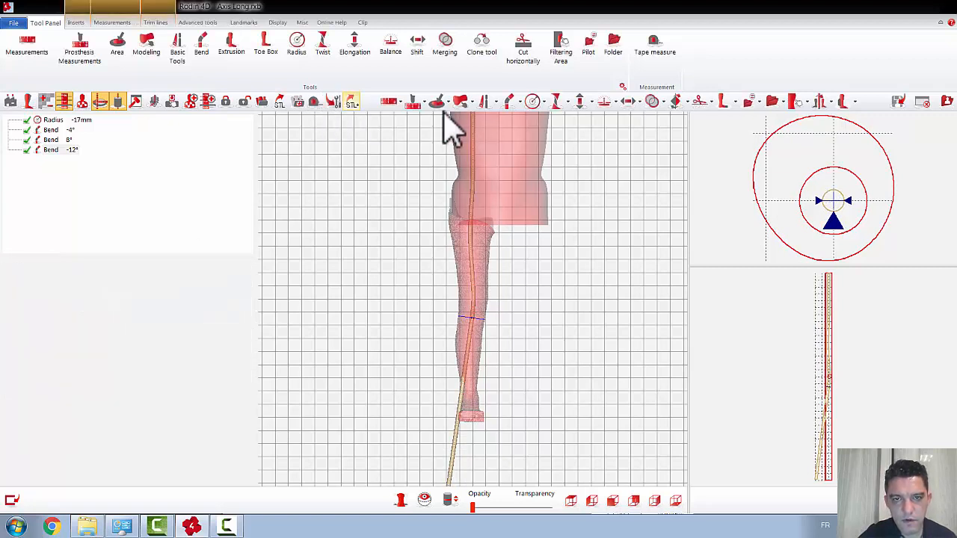
Step: Apply a 2 Levels bend from below the knee to the calf, mediolateral at 90°, direction Bottom, amplitude 8°, and show the side view
click(508, 102)
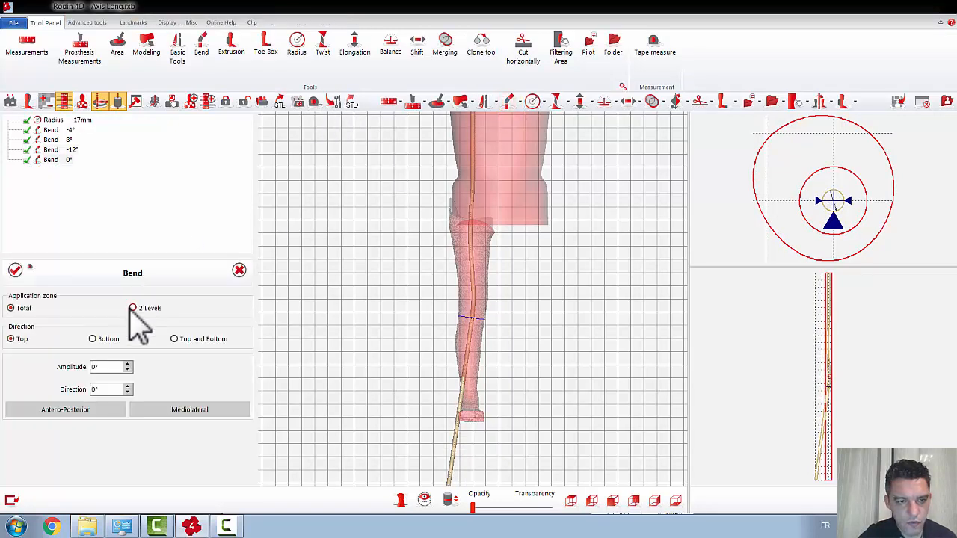
click(133, 308)
click(94, 340)
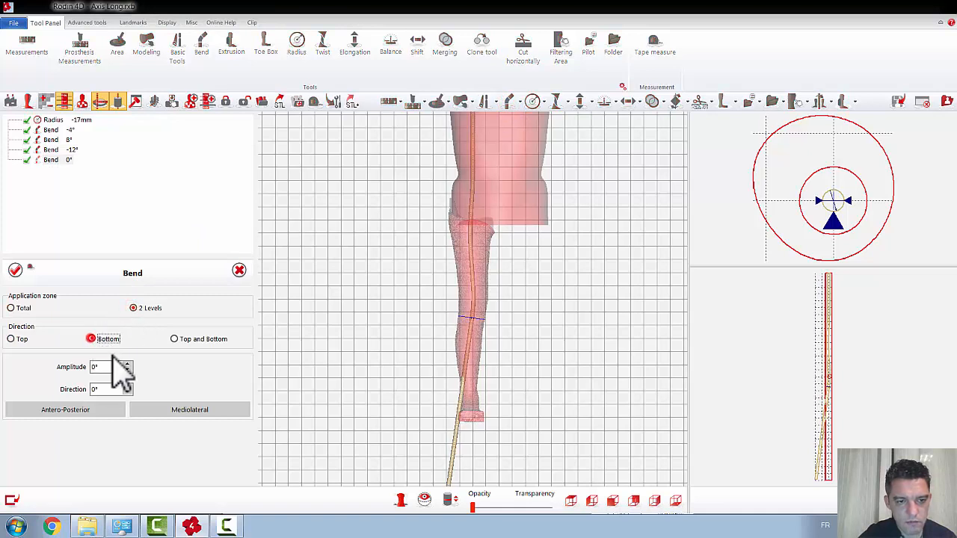
click(173, 409)
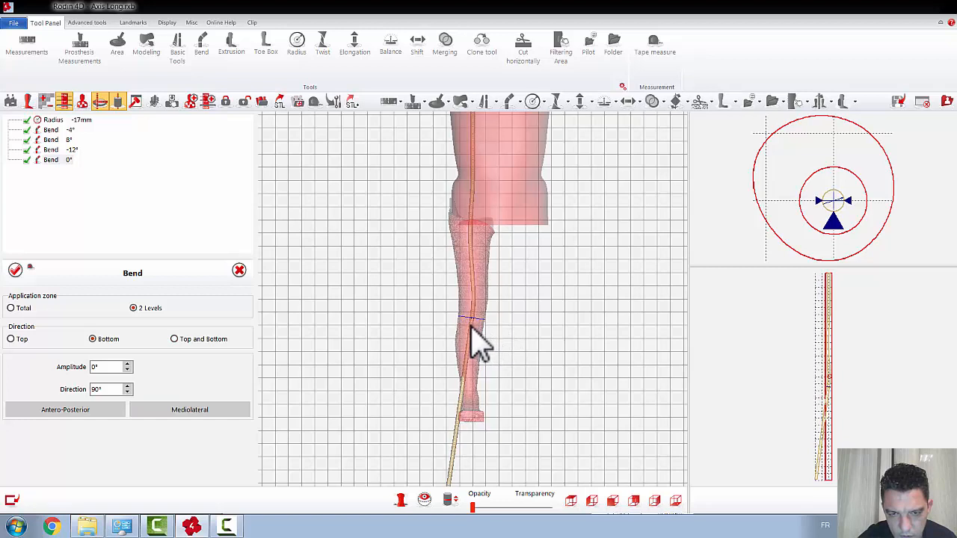
drag(472, 326, 468, 344)
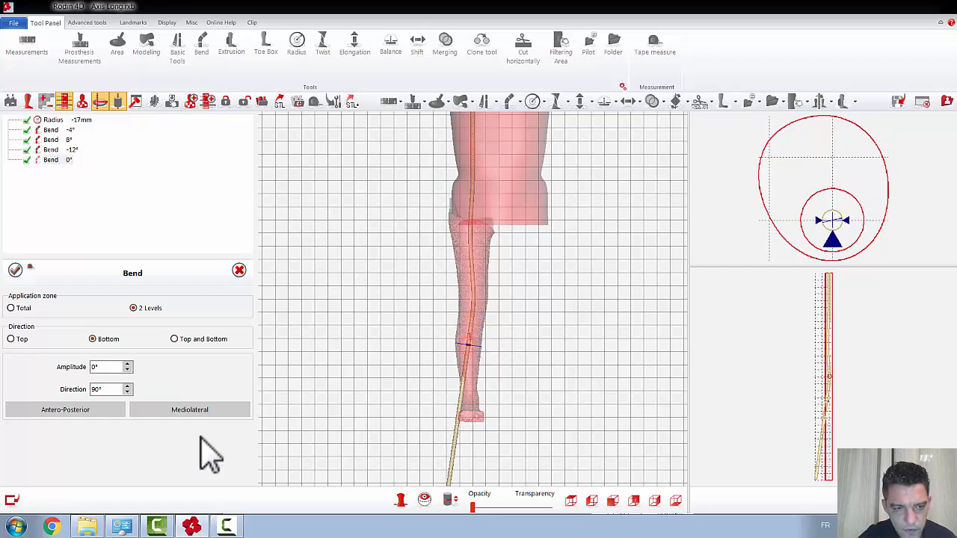
scroll(117, 367, up, 8)
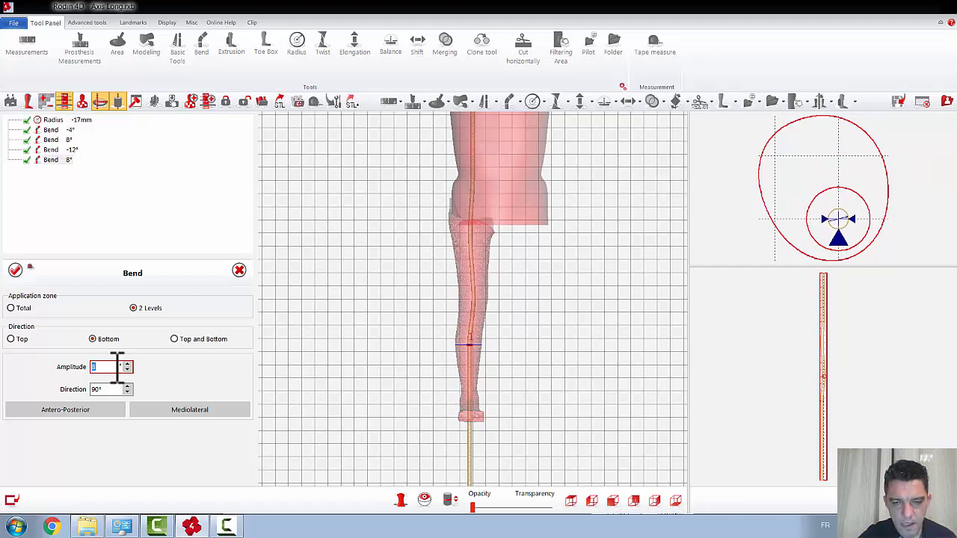
click(655, 500)
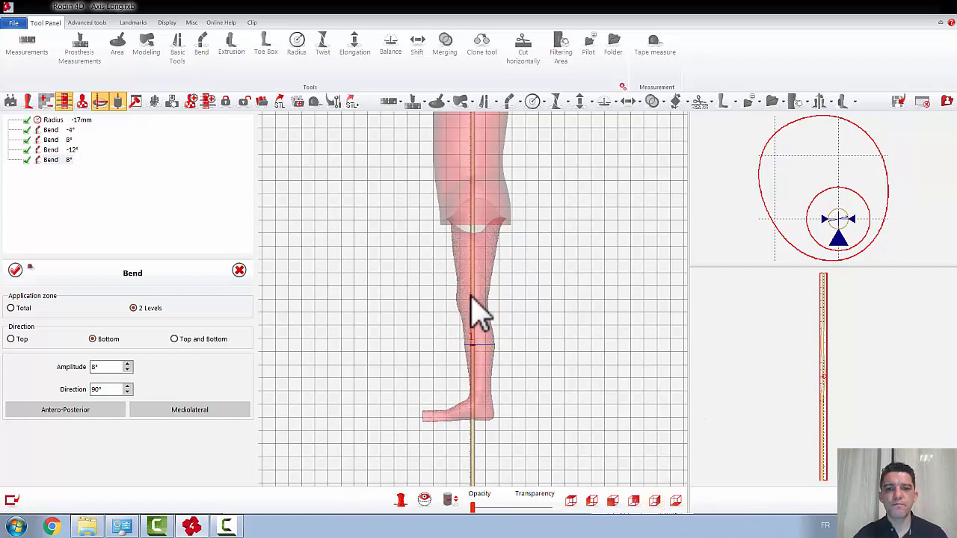
click(15, 270)
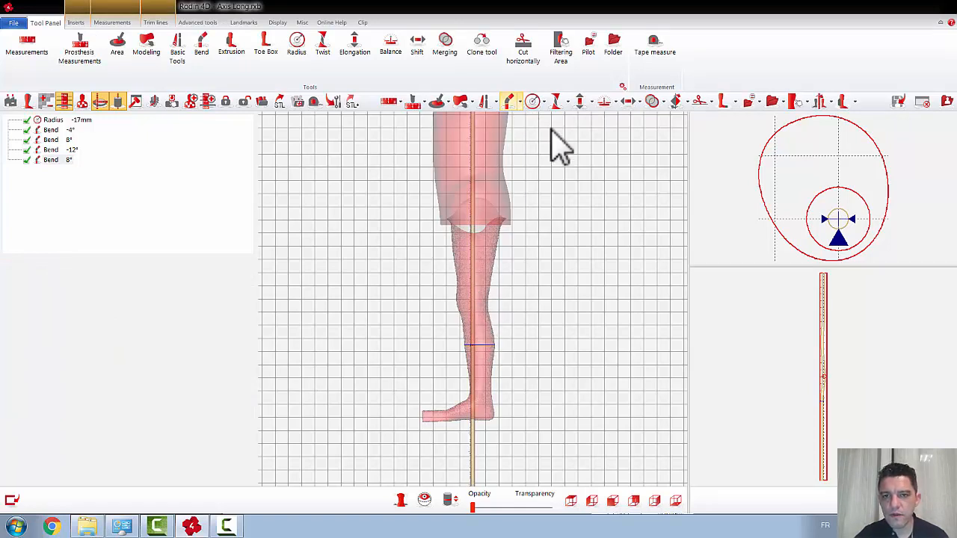
Step: Apply a 2 Levels bend across the knee in side view, antero-posterior at 0°, direction Bottom, amplitude -6°
click(509, 103)
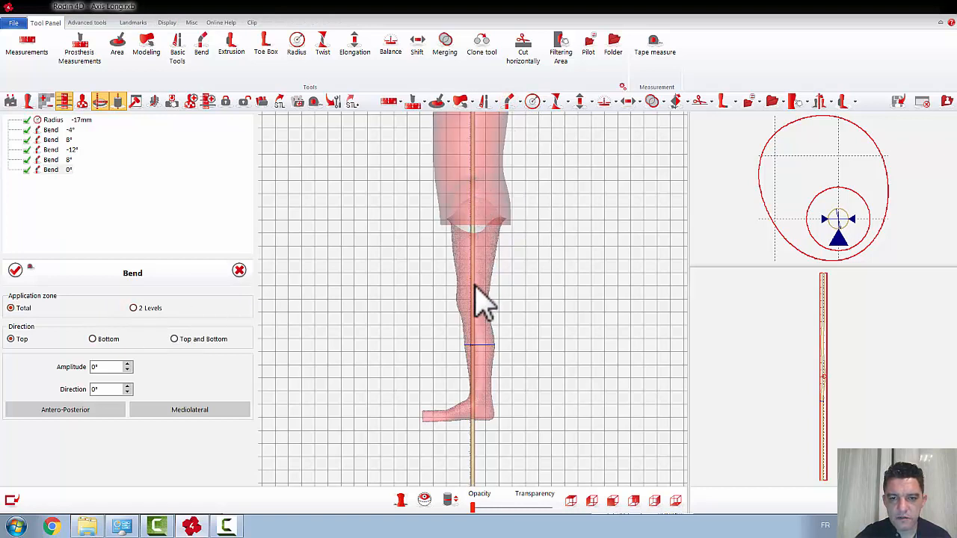
click(132, 308)
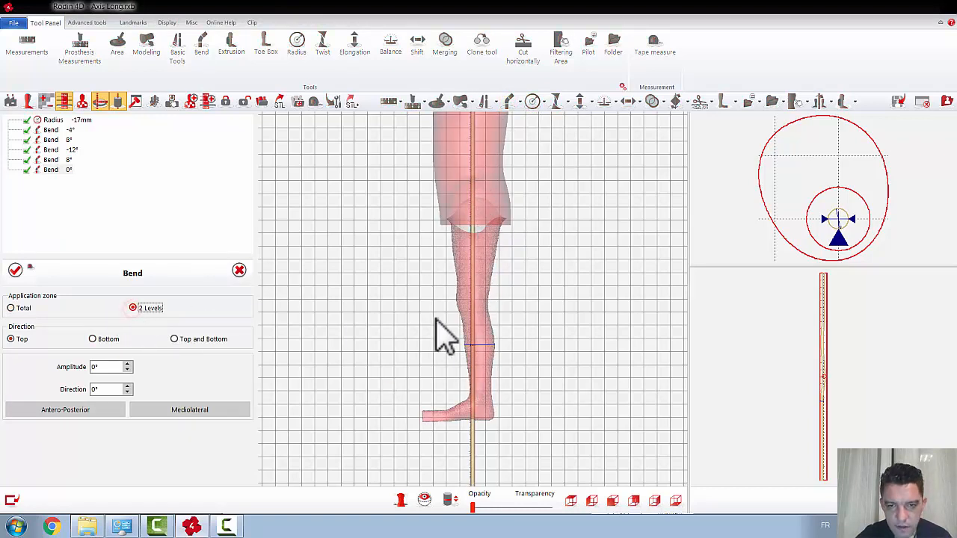
click(474, 285)
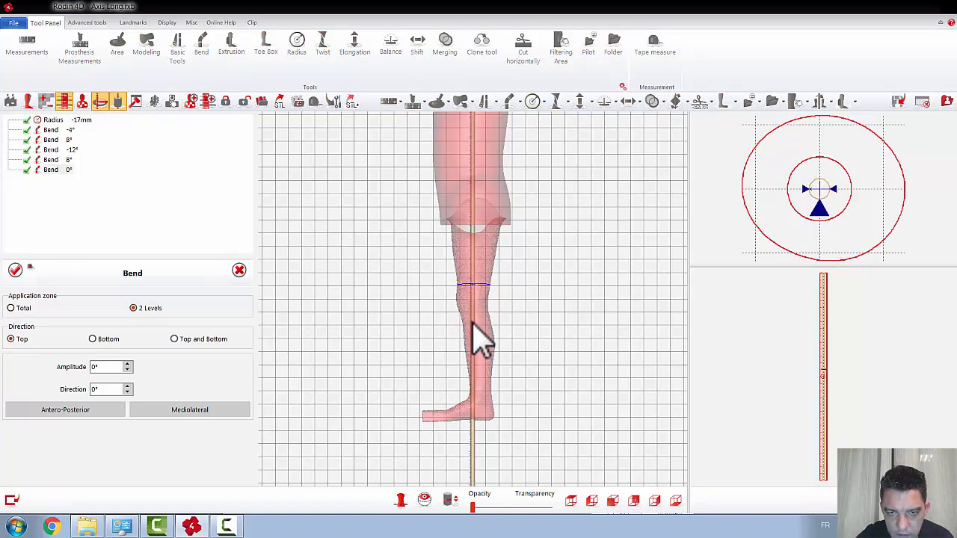
click(473, 323)
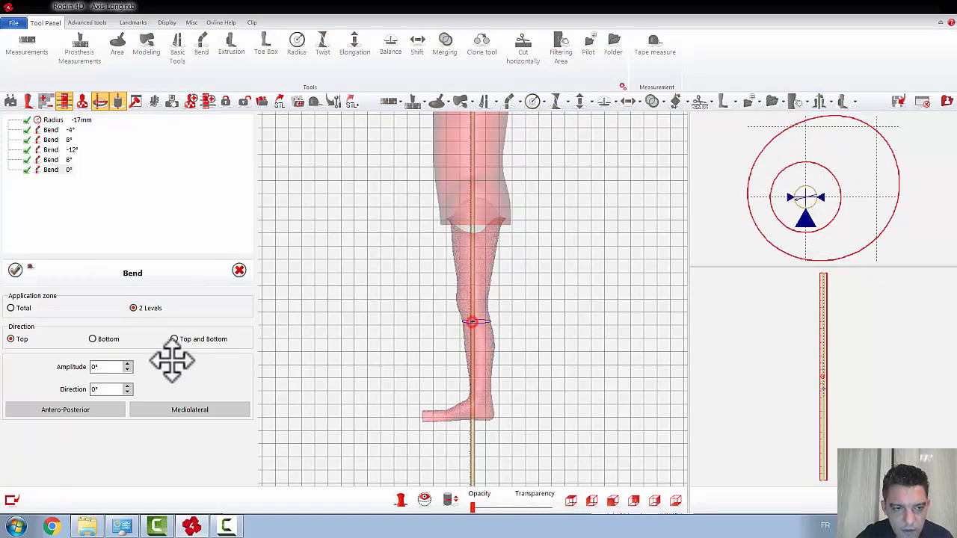
click(90, 338)
click(103, 409)
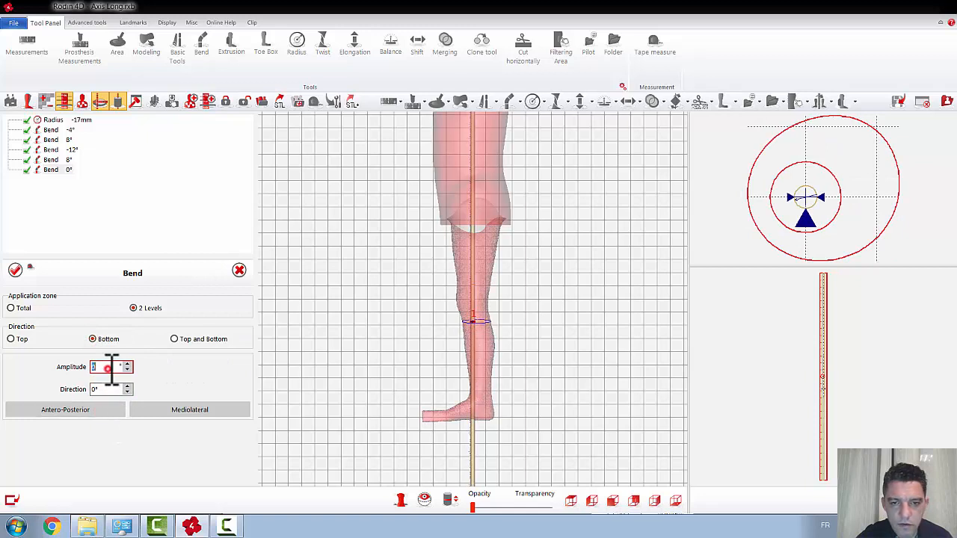
scroll(111, 369, up, 2)
scroll(111, 369, down, 8)
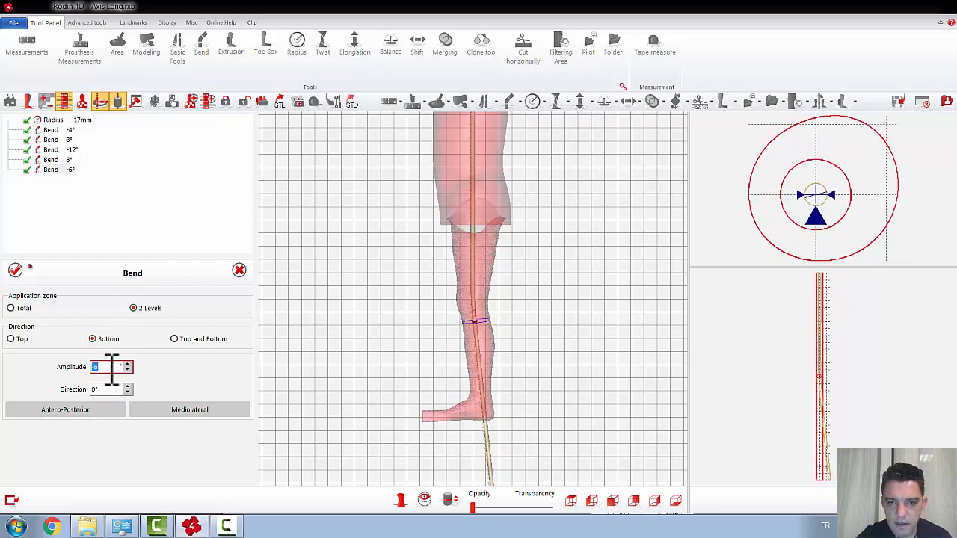
click(15, 270)
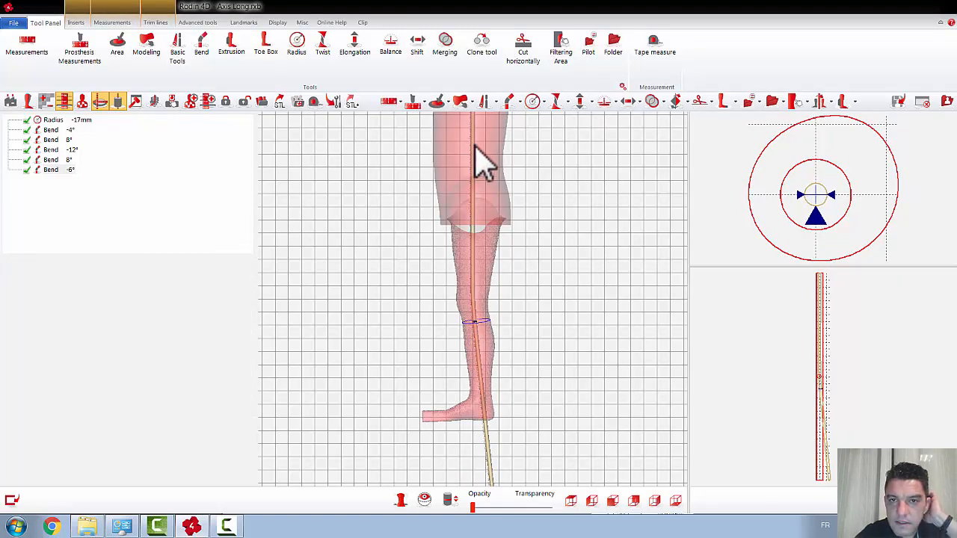
Step: Apply a 2 Levels bend across the ankle in side view, from lower shin to heel, antero-posterior at 0°, direction Bottom, amplitude 50°
click(509, 99)
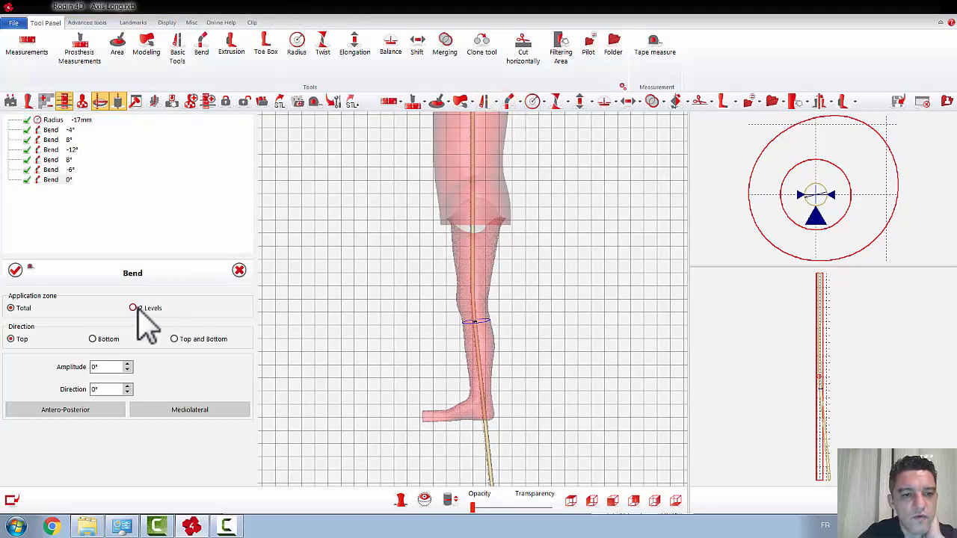
click(135, 308)
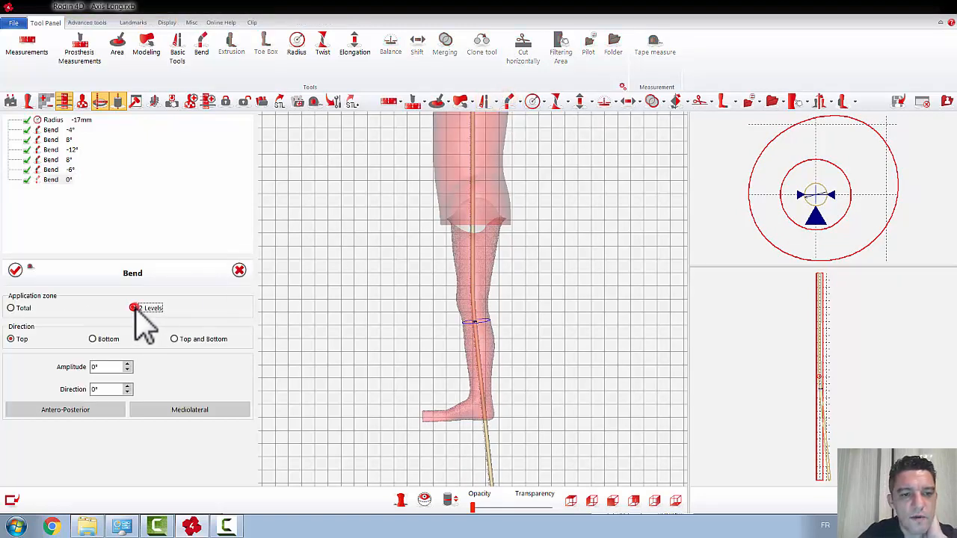
click(480, 379)
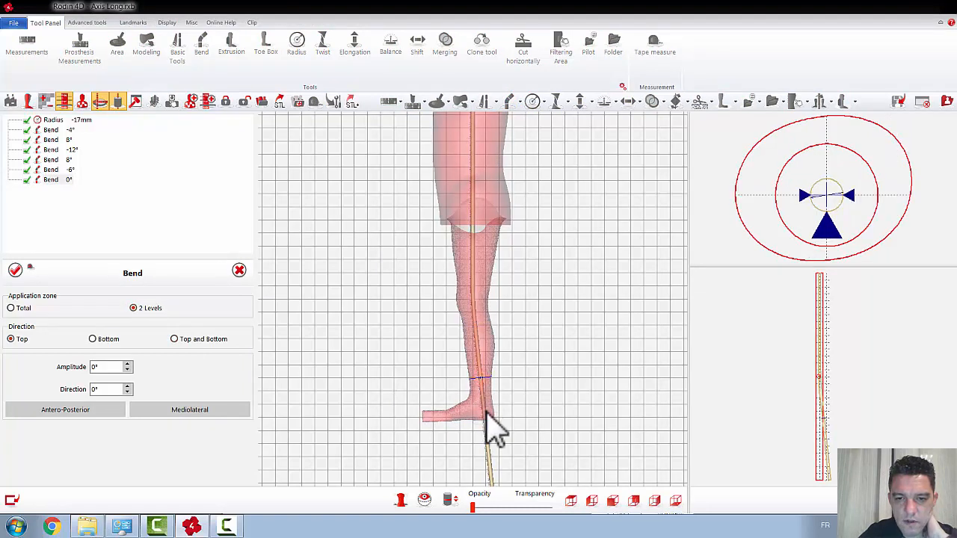
click(484, 413)
click(107, 412)
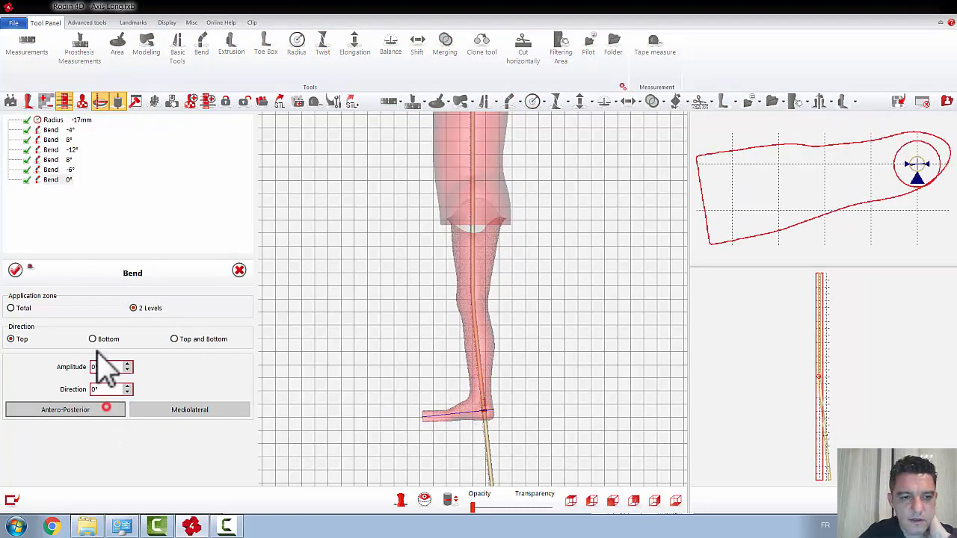
click(93, 339)
click(116, 366)
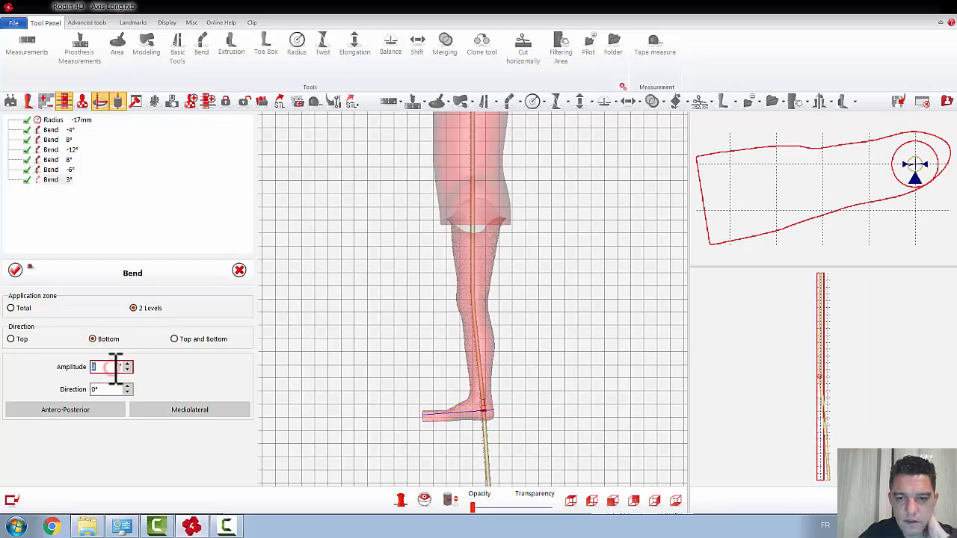
scroll(115, 366, up, 20)
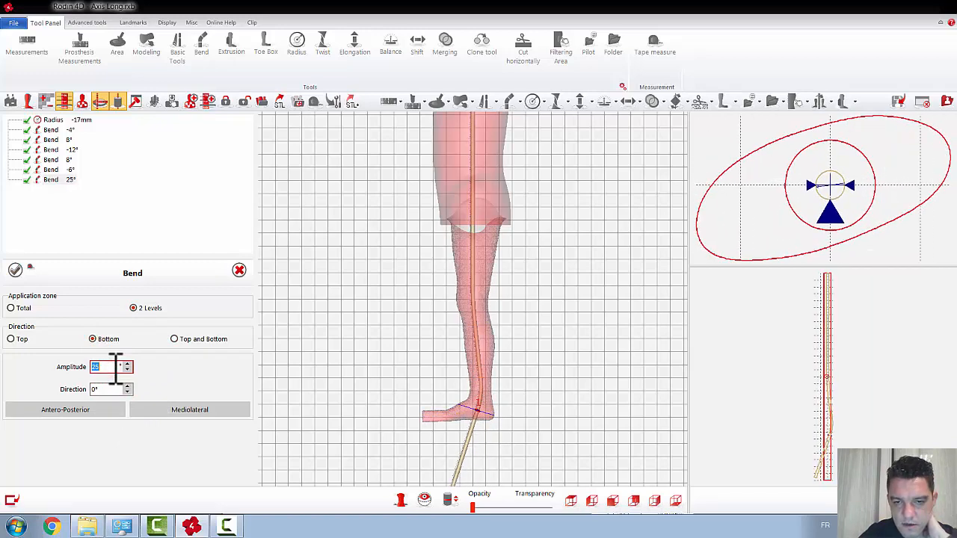
scroll(116, 366, up, 17)
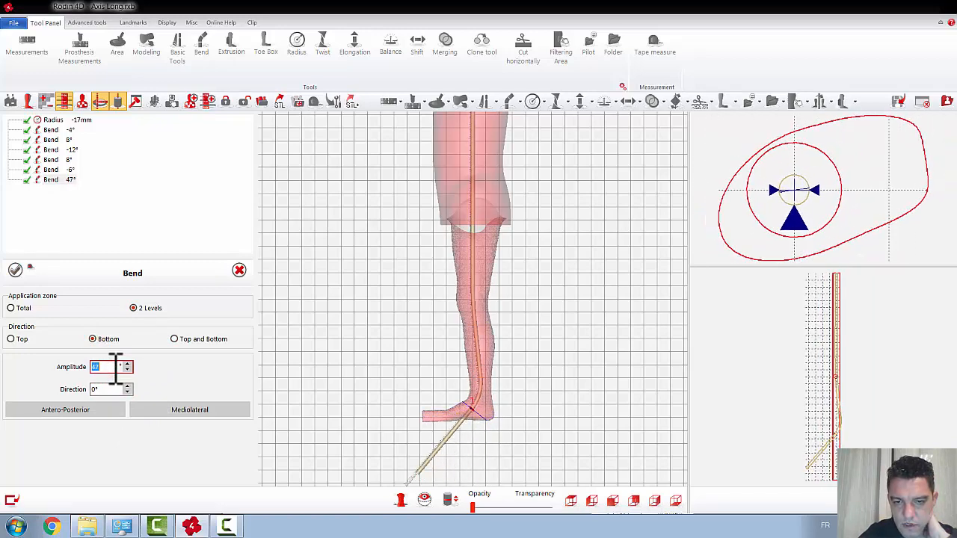
drag(470, 406, 480, 378)
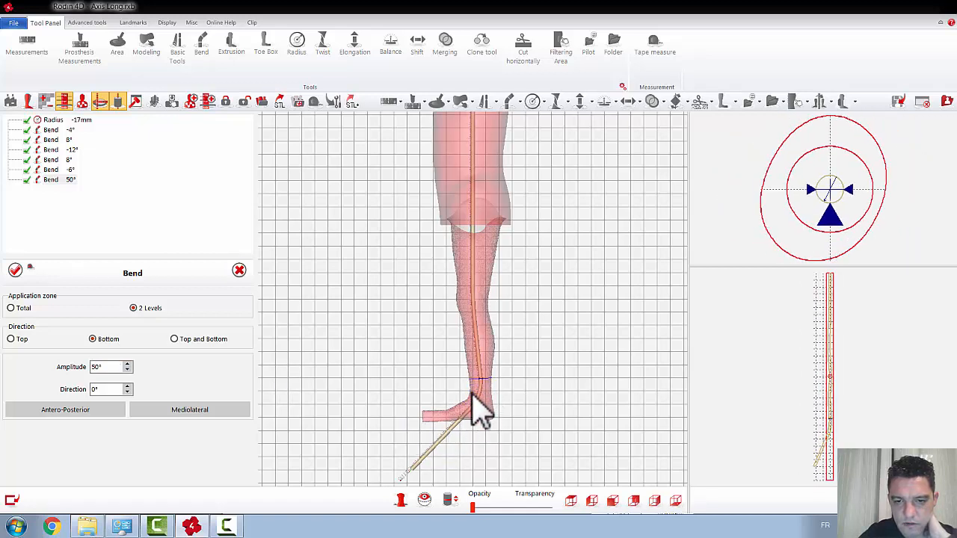
click(473, 402)
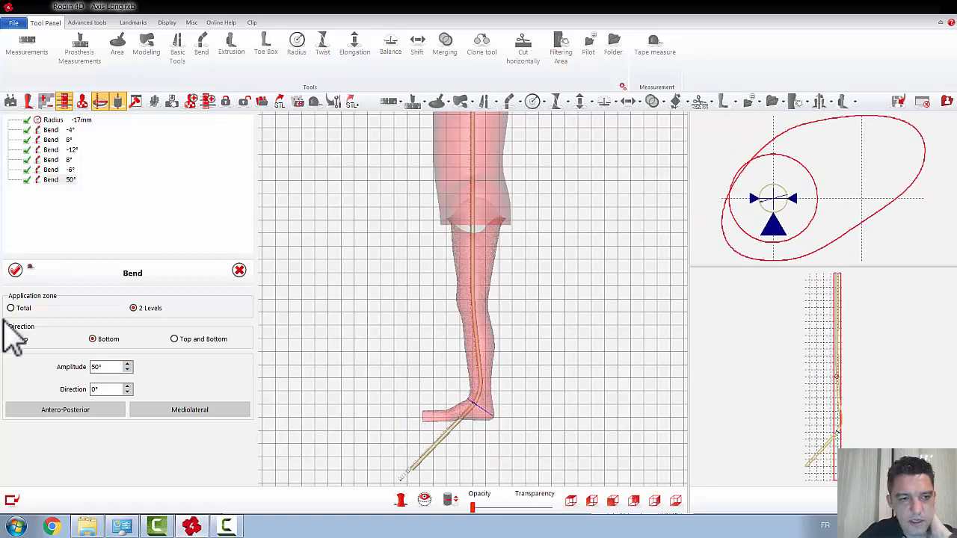
click(15, 270)
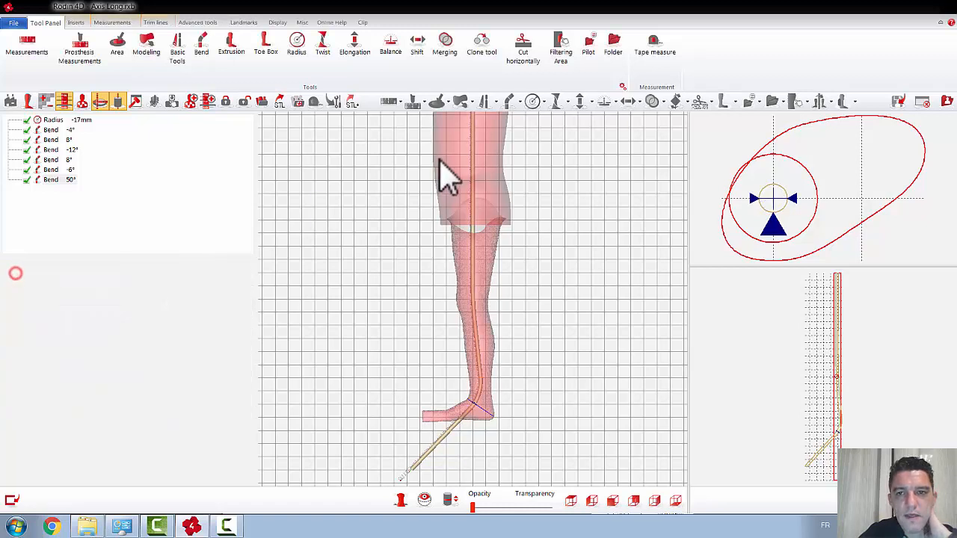
Step: Apply a 2 Levels bend from the ankle to the midfoot, antero-posterior at 0°, direction Bottom, amplitude 27°
click(509, 102)
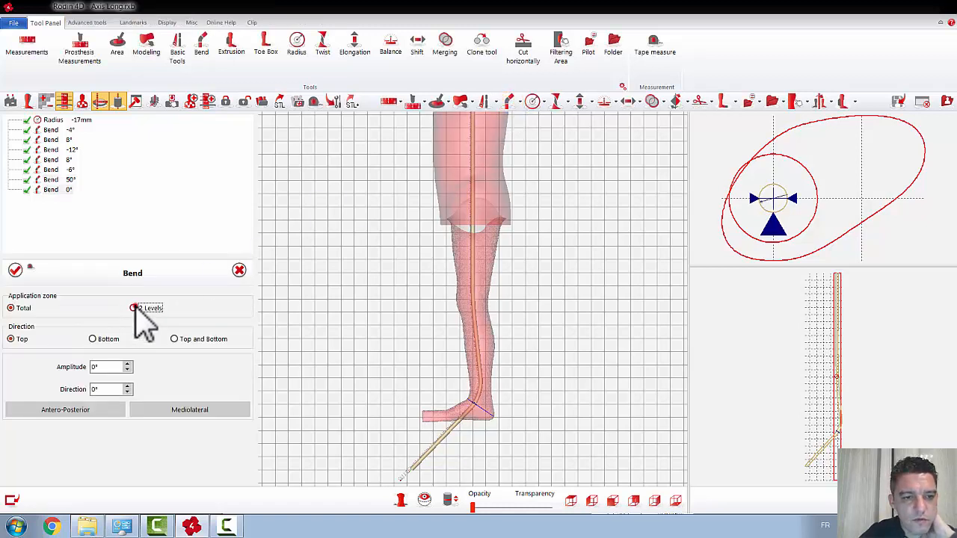
click(133, 308)
click(92, 339)
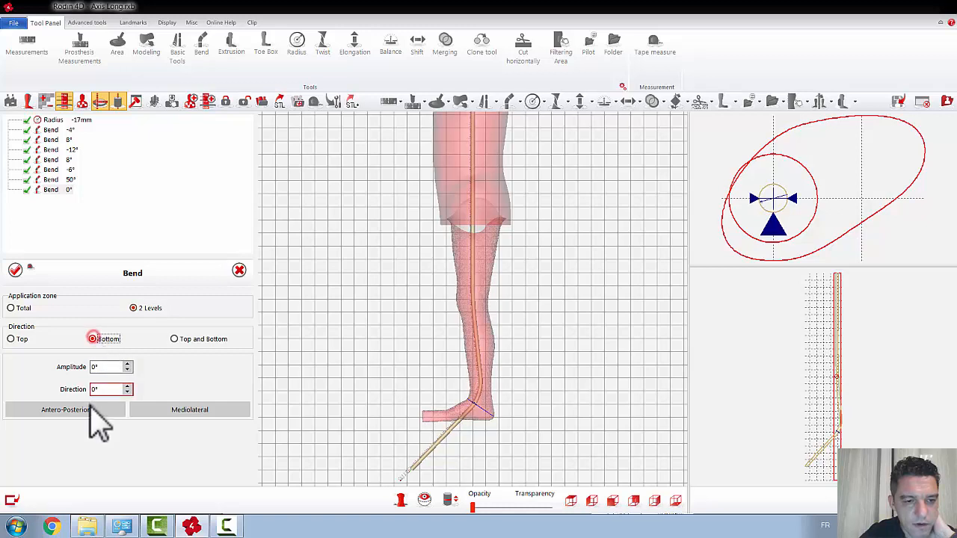
click(90, 409)
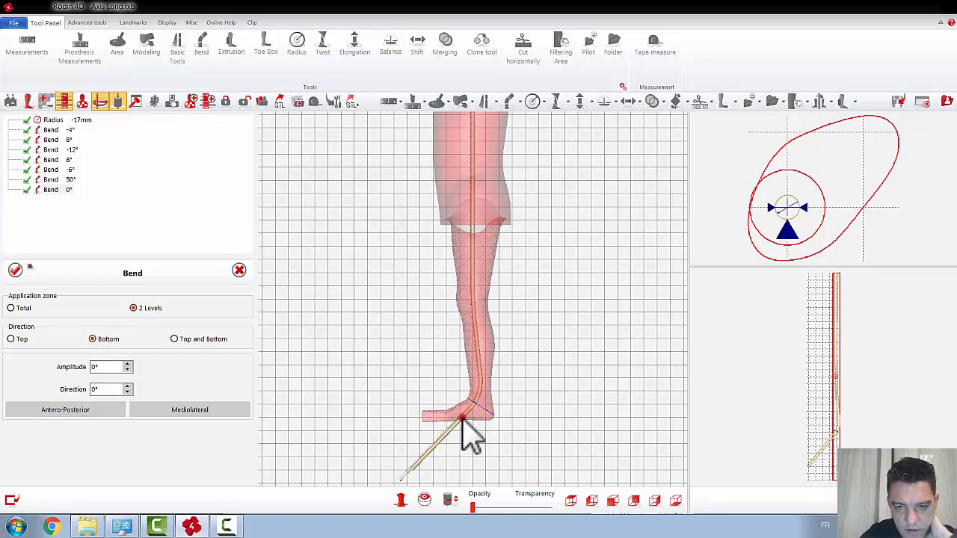
click(462, 417)
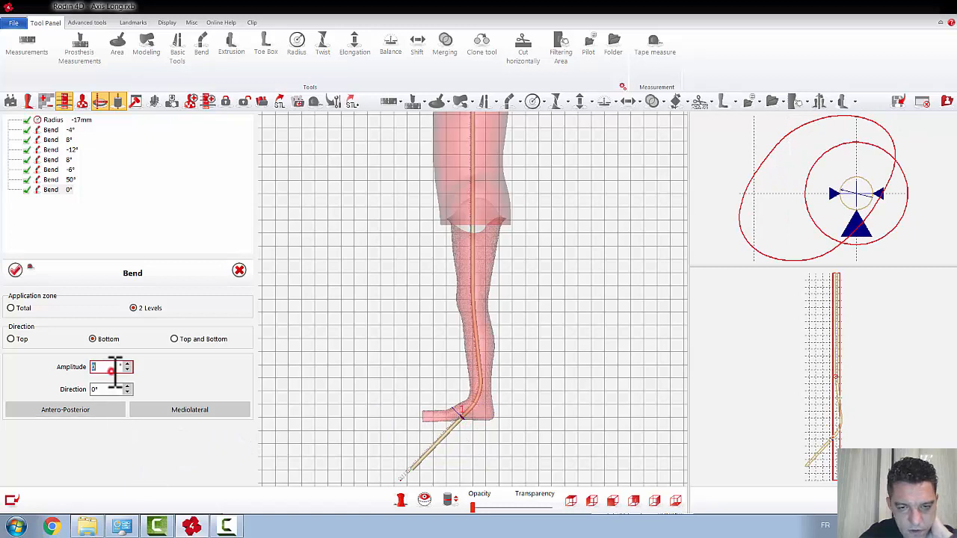
scroll(116, 372, up, 10)
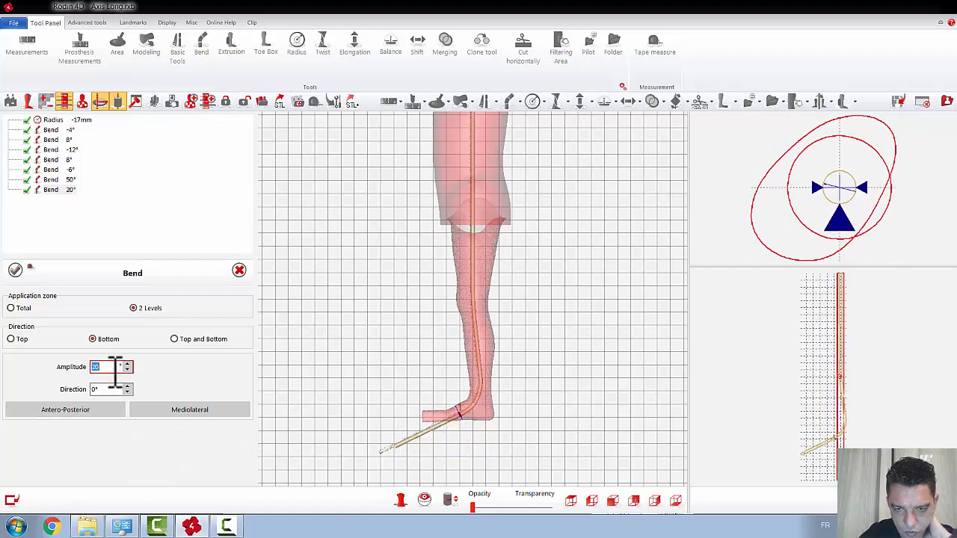
scroll(115, 368, up, 7)
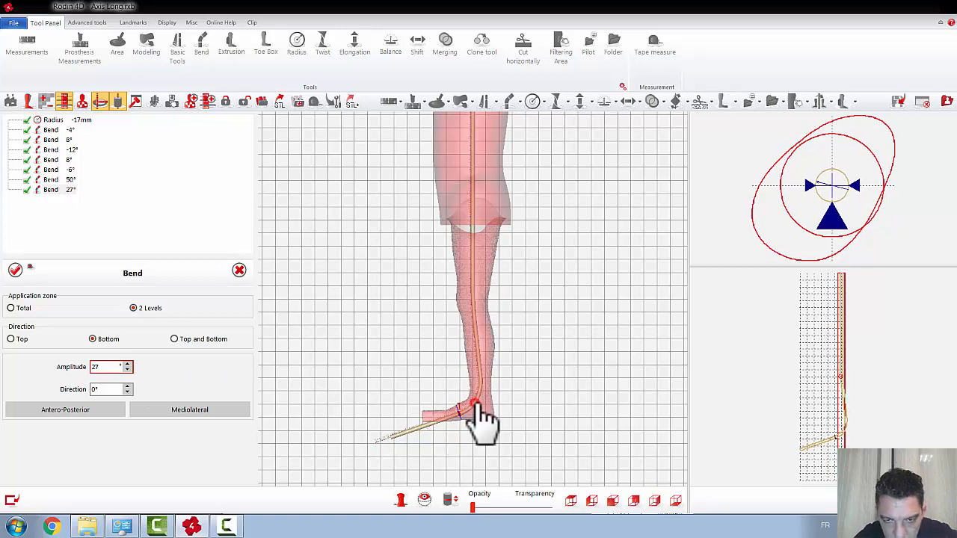
drag(477, 404, 479, 400)
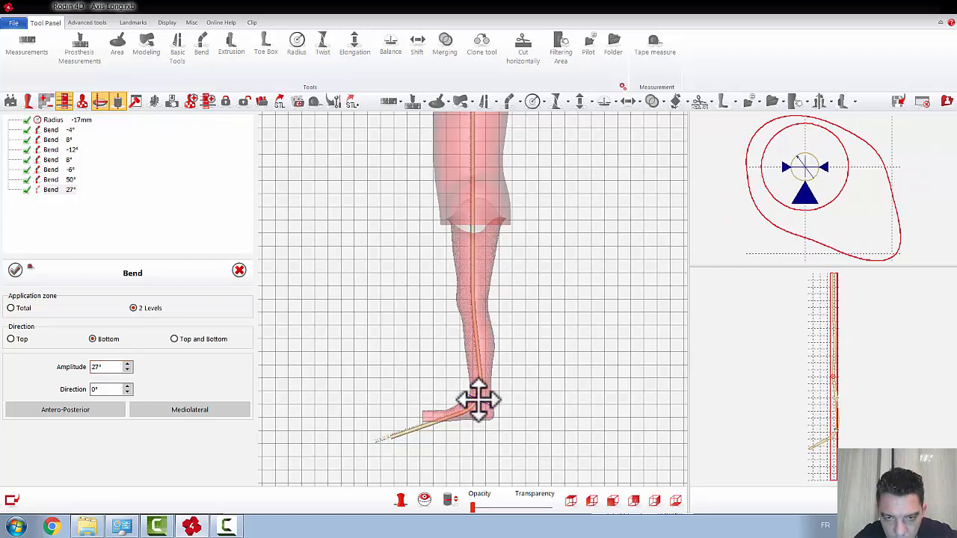
click(15, 269)
Step: Apply a 2 Levels bend from the instep to the forefoot, antero-posterior at 0°, direction Bottom, amplitude 16°
scroll(519, 441, up, 3)
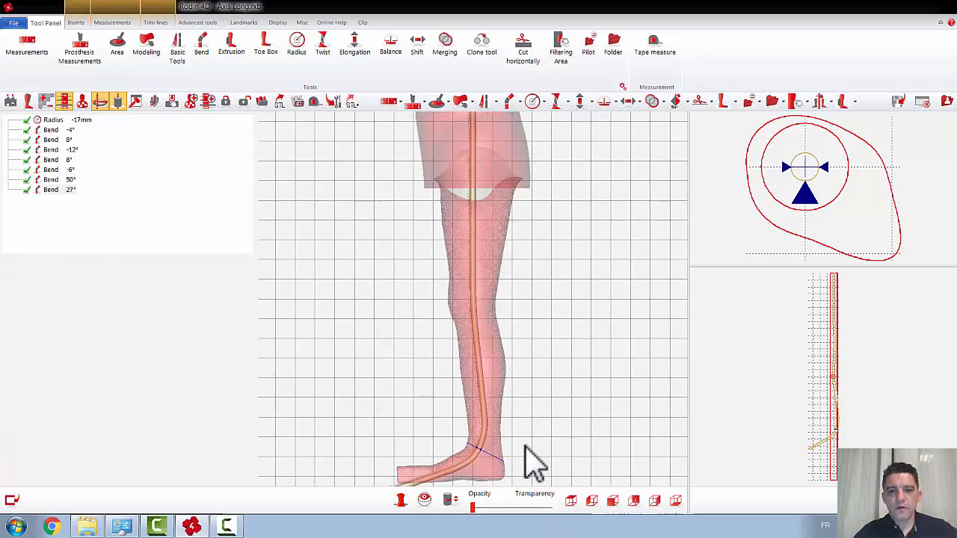
scroll(524, 447, up, 2)
middle_drag(561, 475, 566, 321)
scroll(513, 366, up, 1)
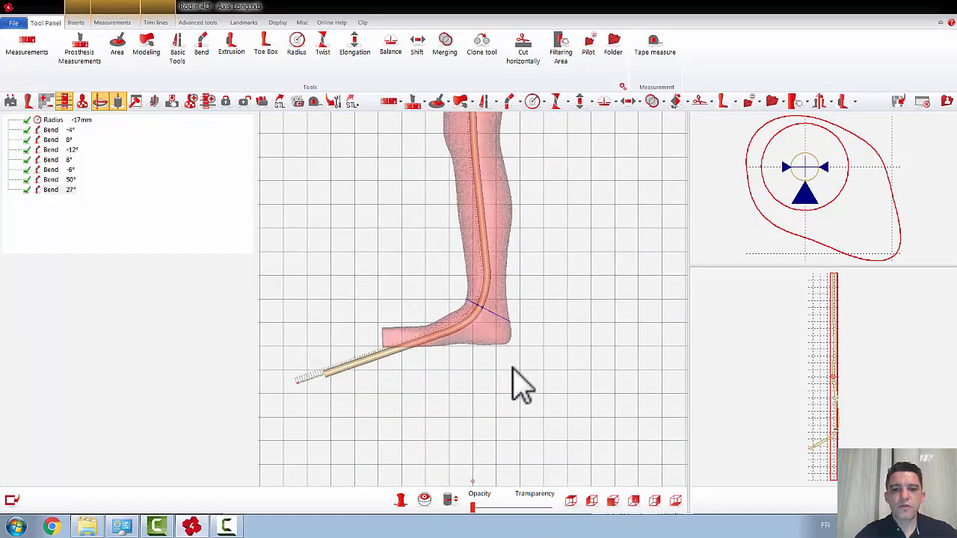
scroll(521, 385, up, 1)
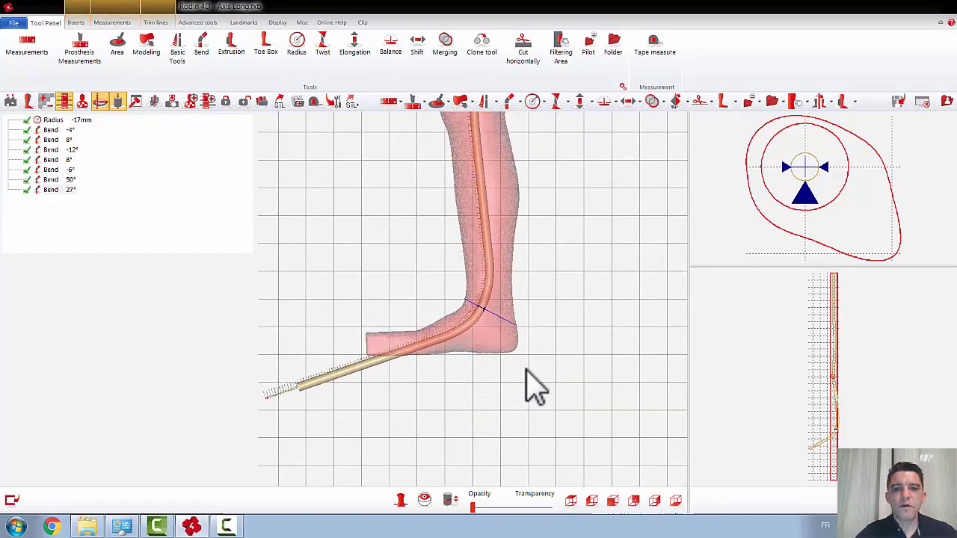
click(509, 102)
click(134, 307)
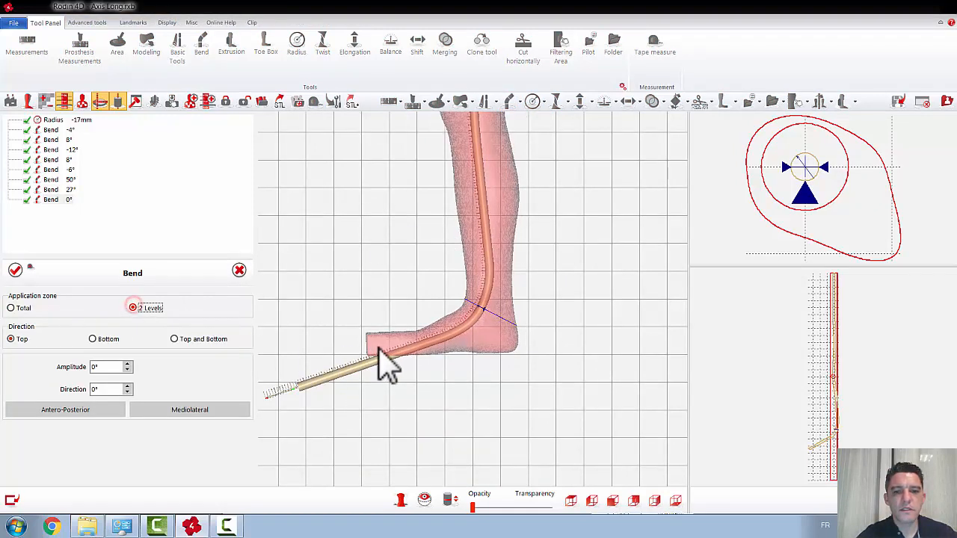
click(443, 338)
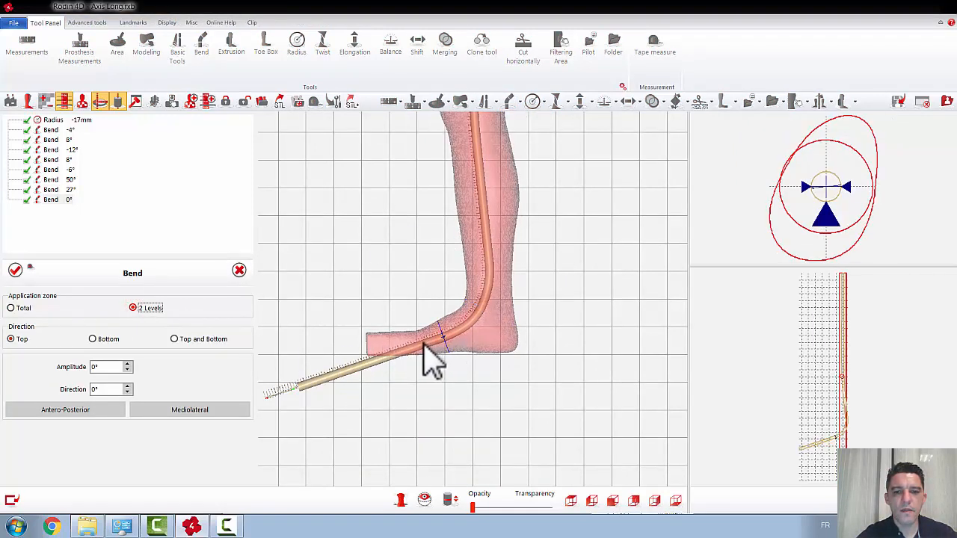
click(417, 346)
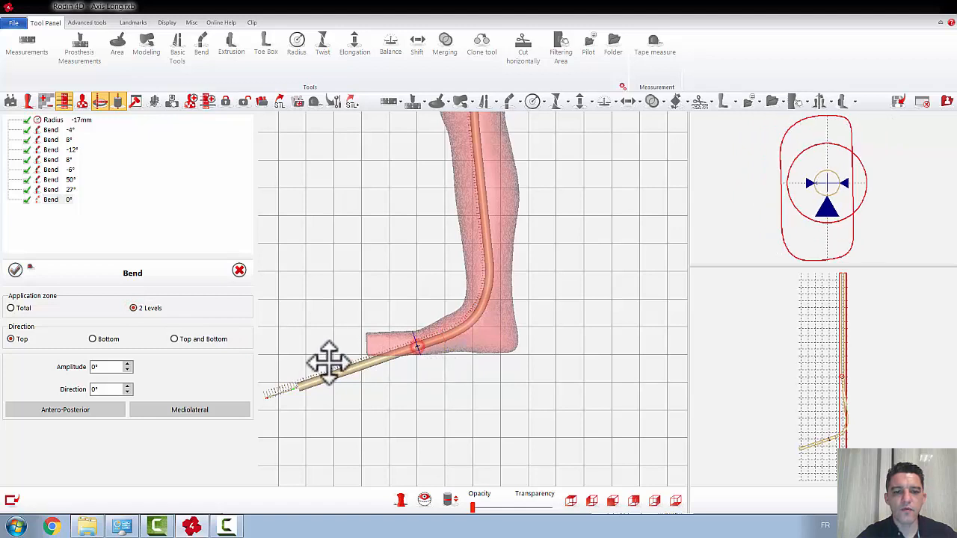
click(92, 338)
scroll(111, 366, up, 16)
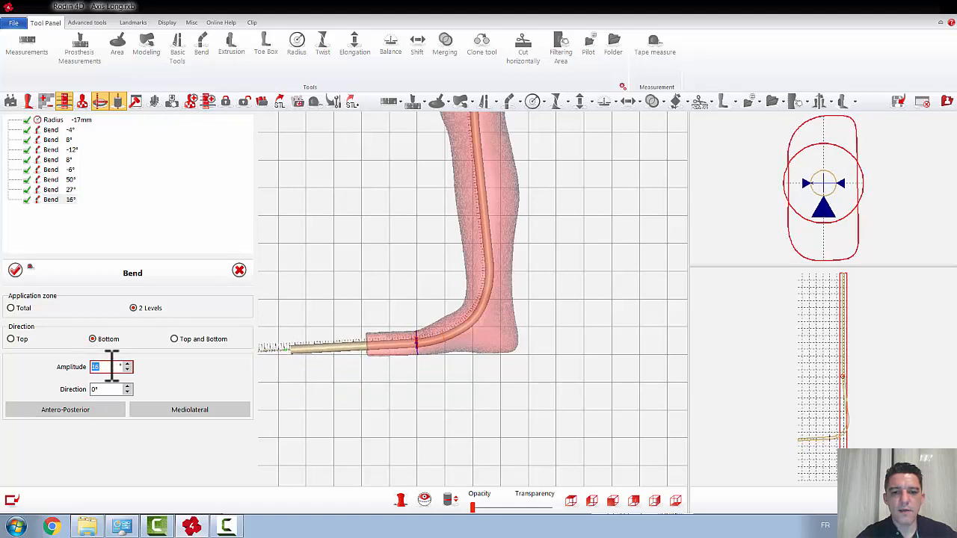
click(15, 270)
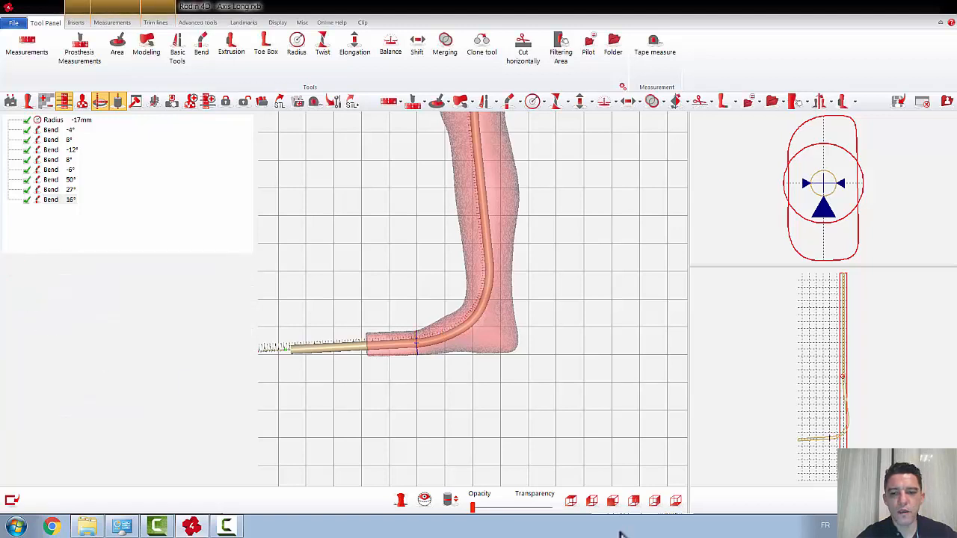
Step: Examine how the bent axis and its cross-sections follow the knee, ankle and foot in front, side and top views
click(612, 501)
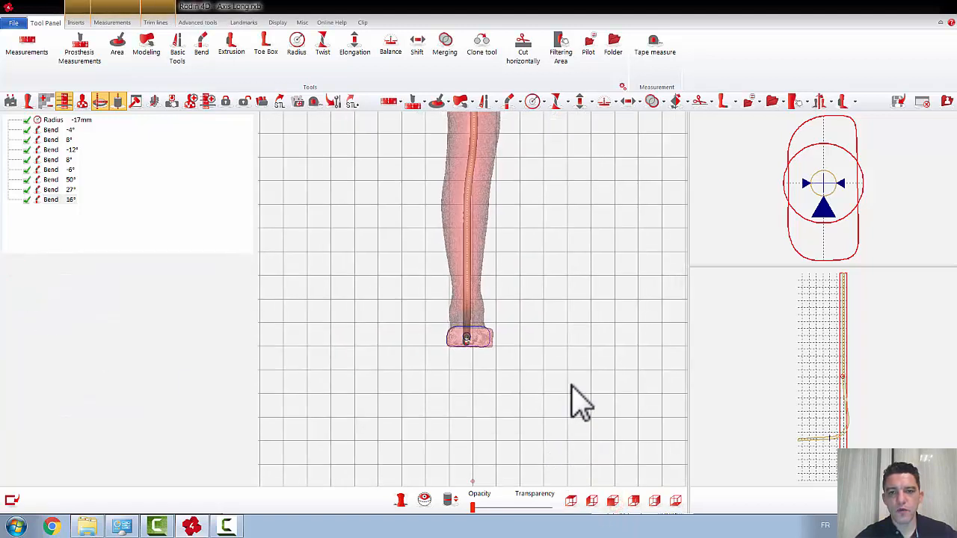
scroll(518, 296, down, 2)
middle_drag(499, 255, 489, 297)
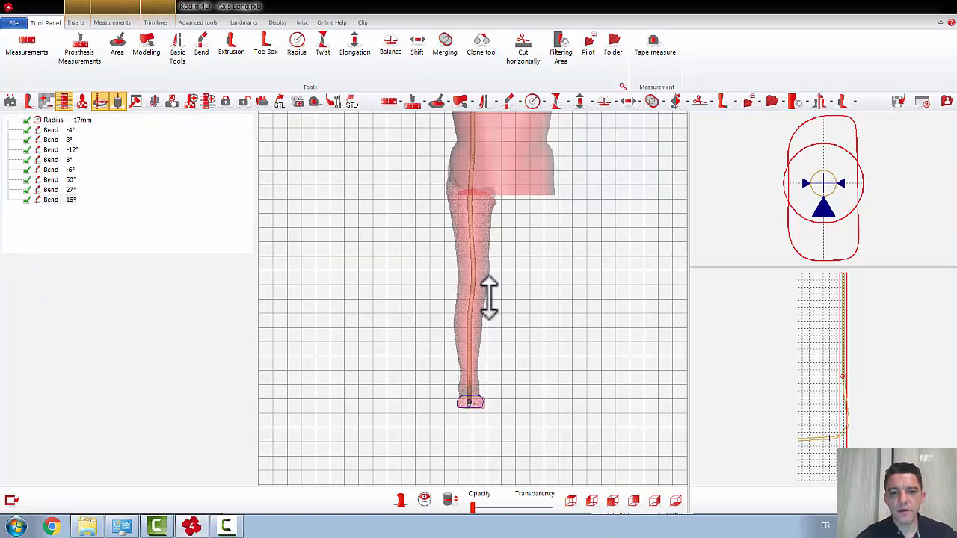
drag(474, 345, 476, 291)
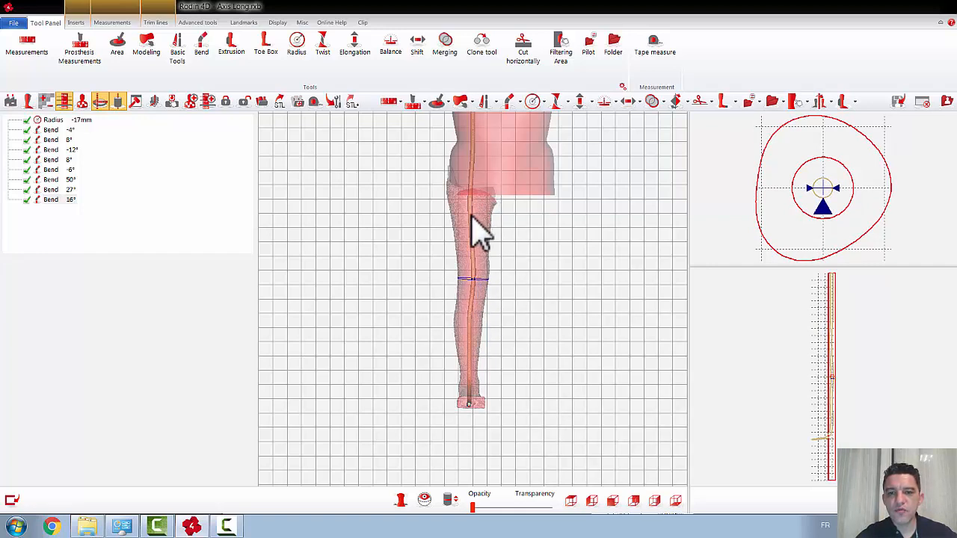
drag(470, 217, 472, 295)
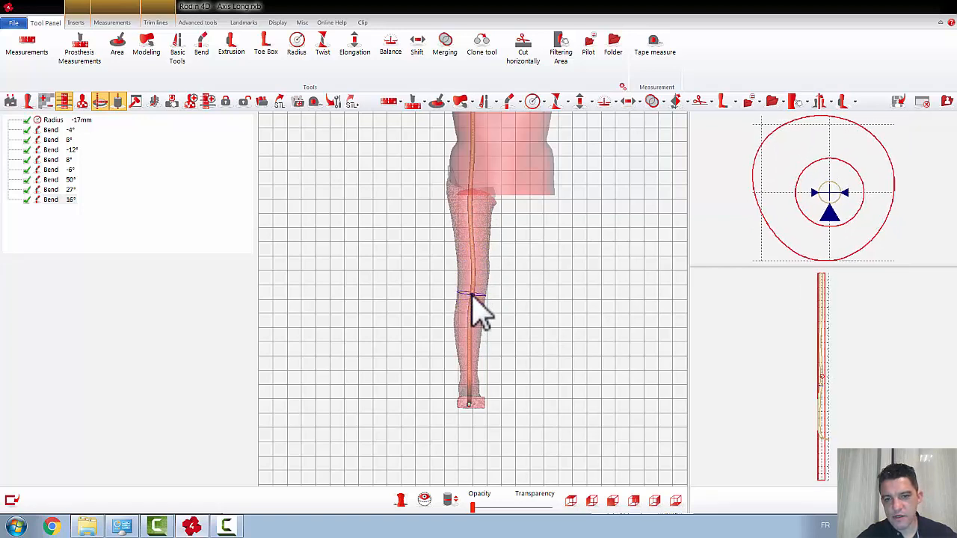
click(655, 500)
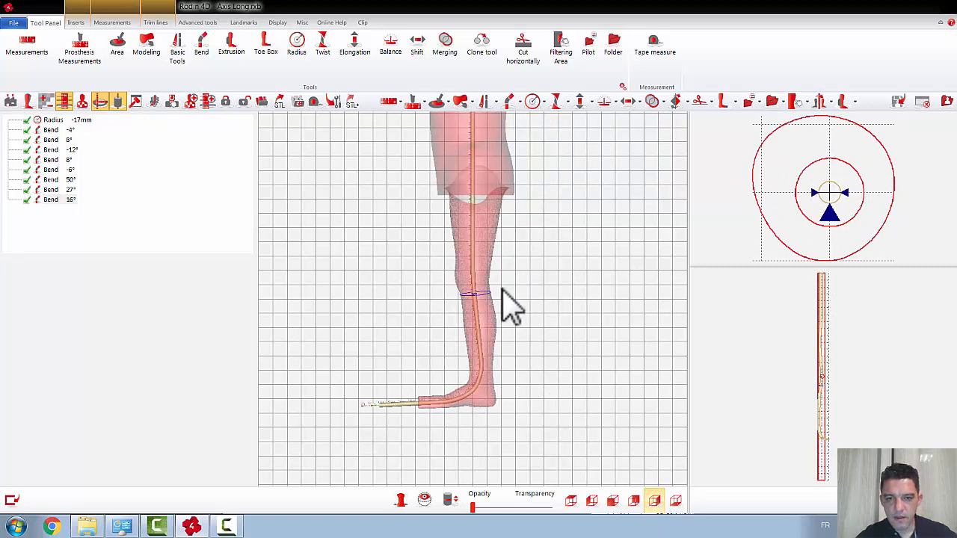
drag(481, 283, 468, 281)
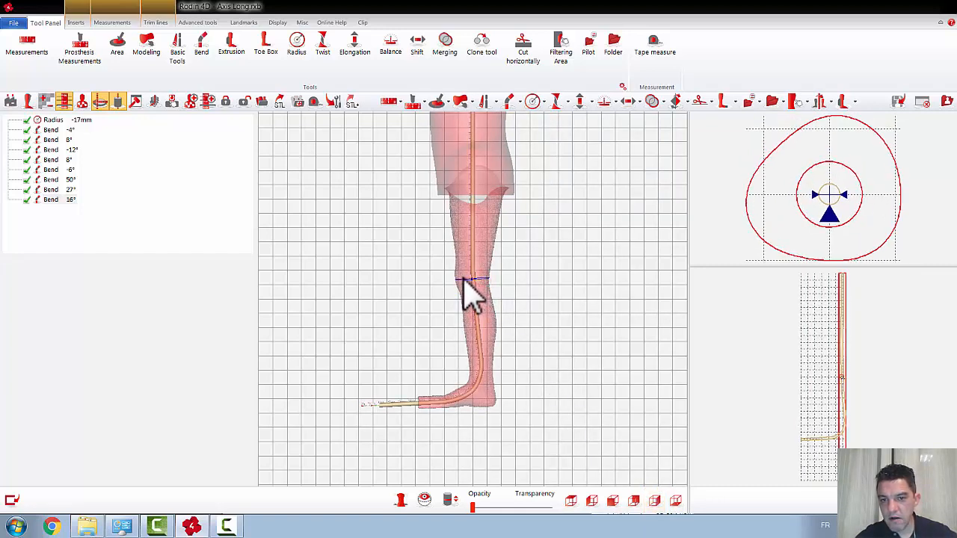
drag(477, 301, 478, 380)
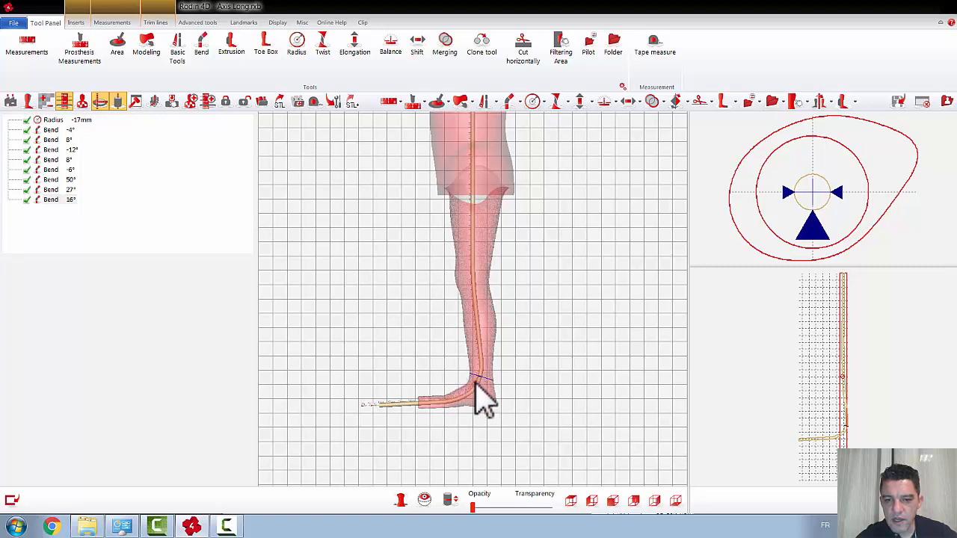
scroll(496, 403, up, 3)
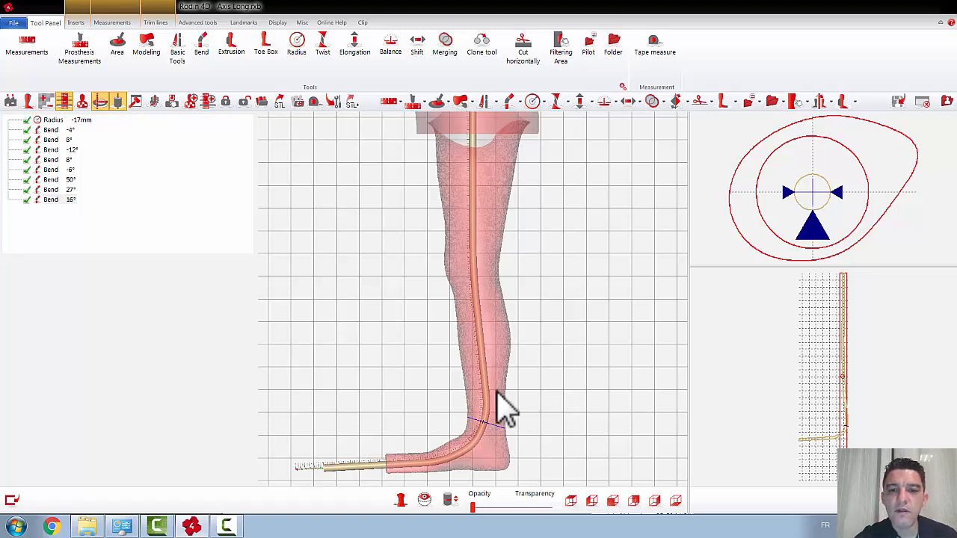
scroll(548, 375, down, 5)
scroll(548, 375, down, 2)
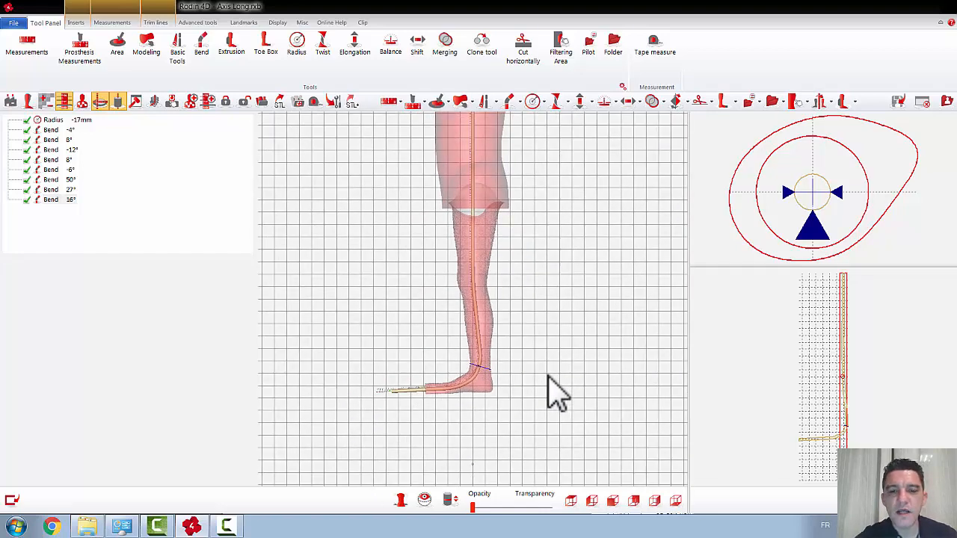
click(570, 500)
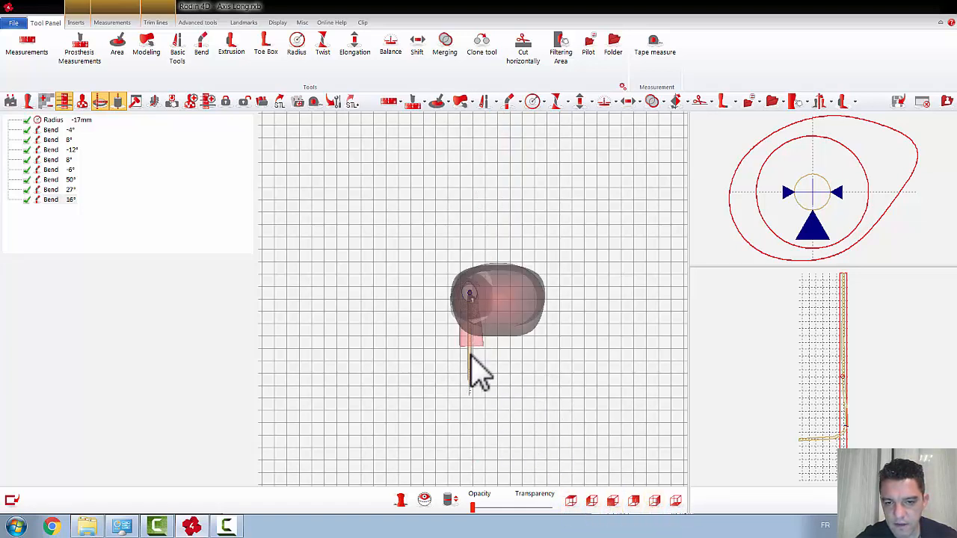
Step: Apply a 2 Levels bend across the ankle, mediolateral at 90°, direction Bottom, amplitude 4°, to centre the axis in the foot
click(654, 501)
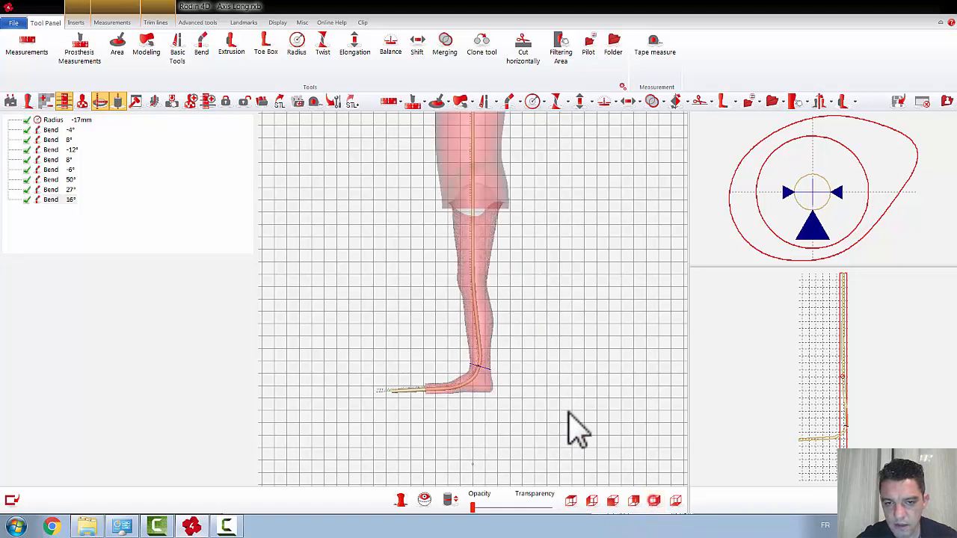
click(508, 101)
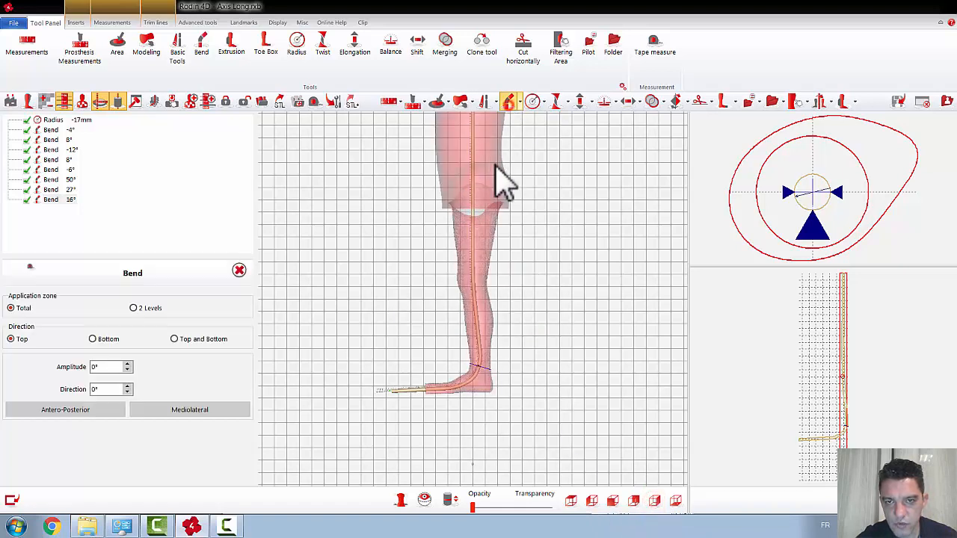
click(483, 387)
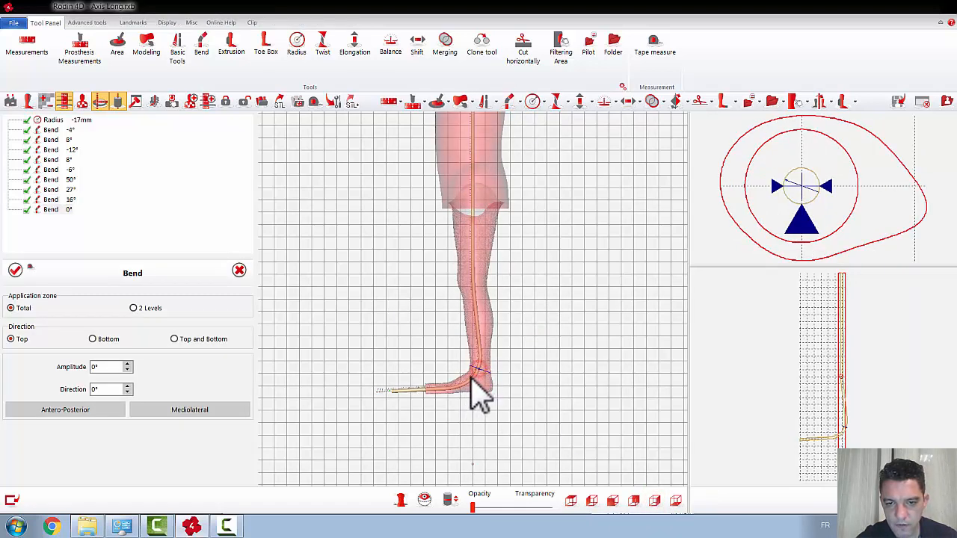
click(471, 379)
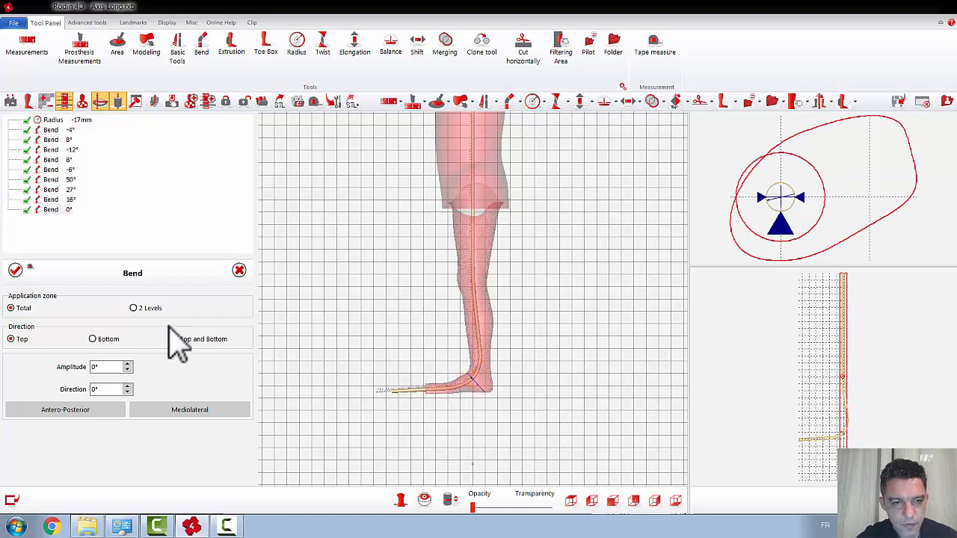
click(133, 308)
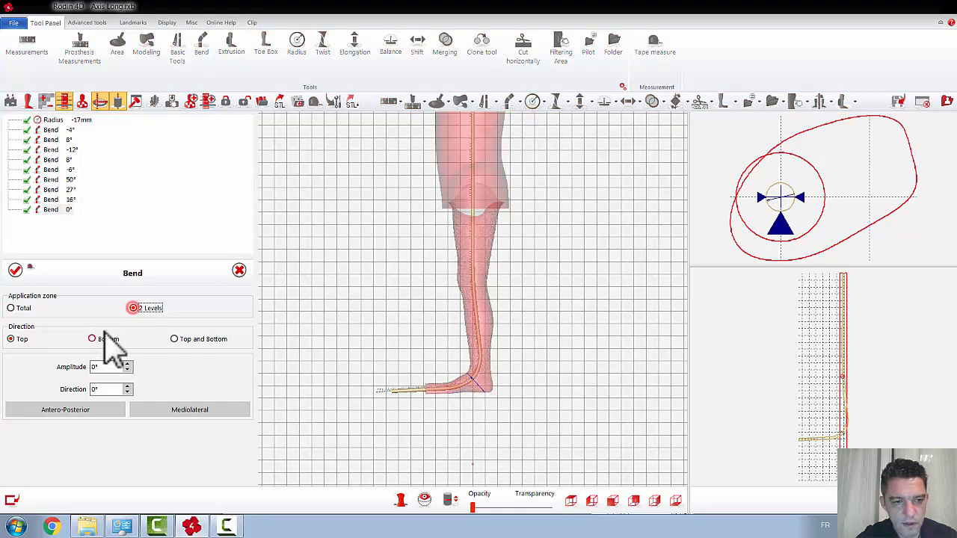
click(480, 365)
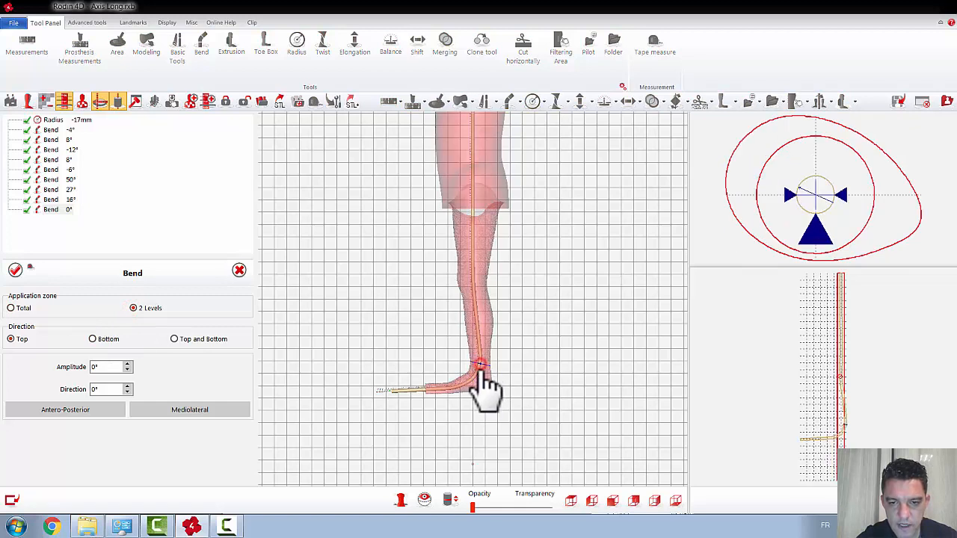
click(475, 372)
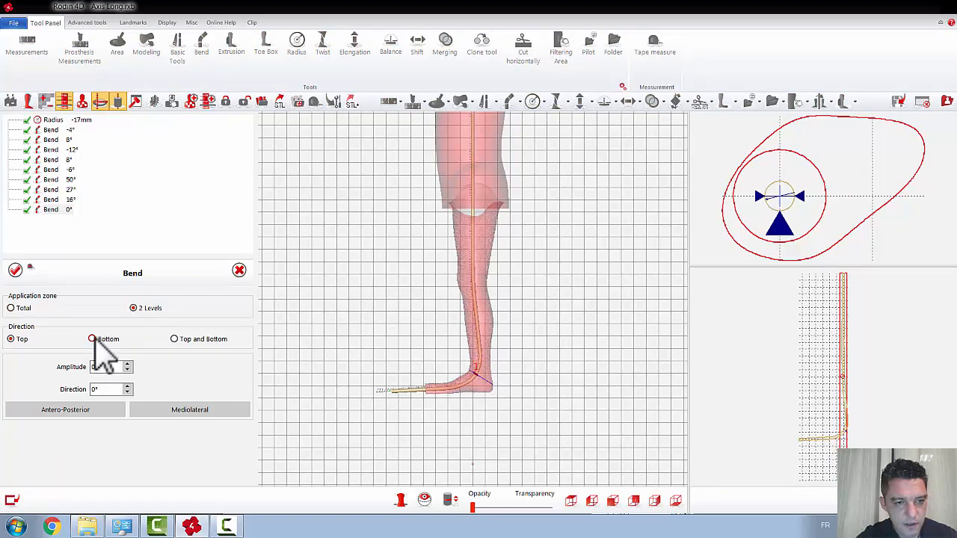
click(92, 339)
click(157, 411)
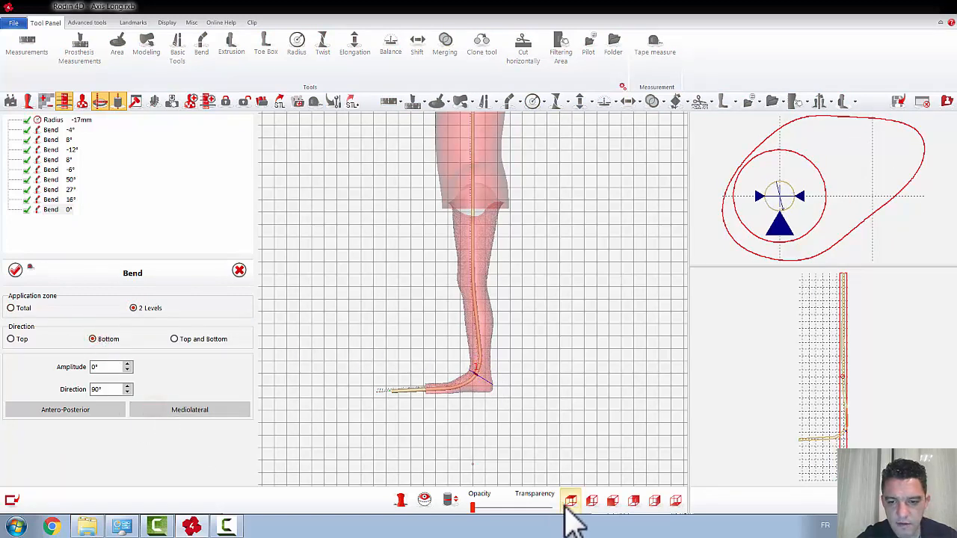
click(570, 500)
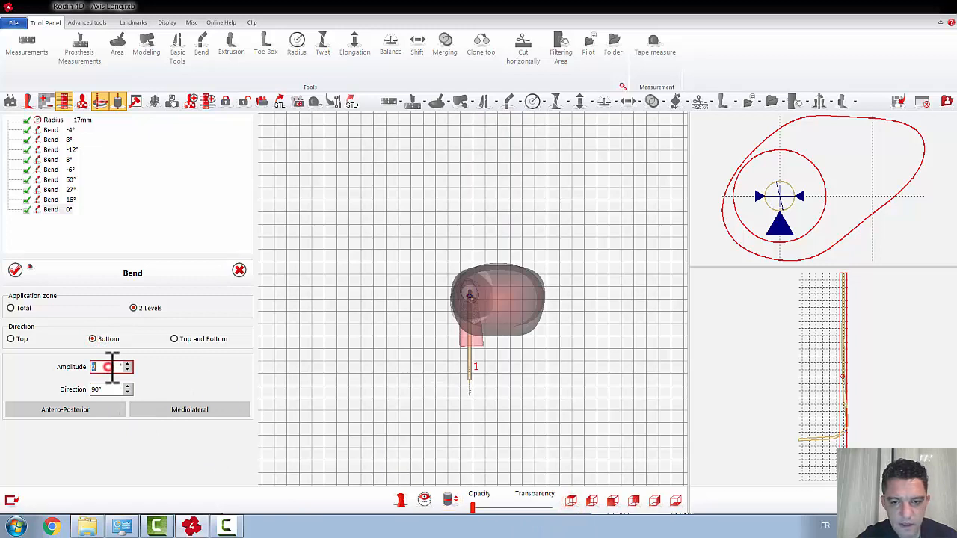
scroll(112, 367, up, 4)
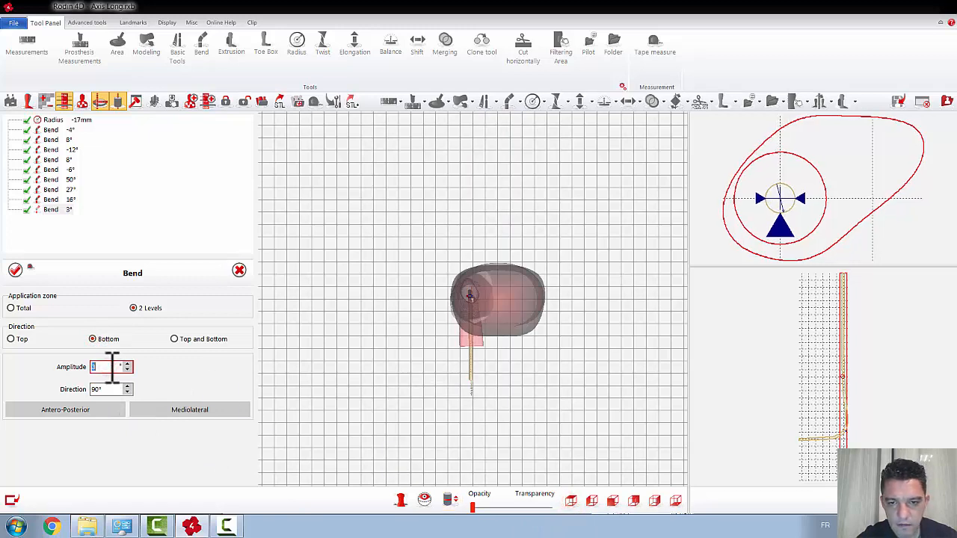
click(15, 270)
click(518, 413)
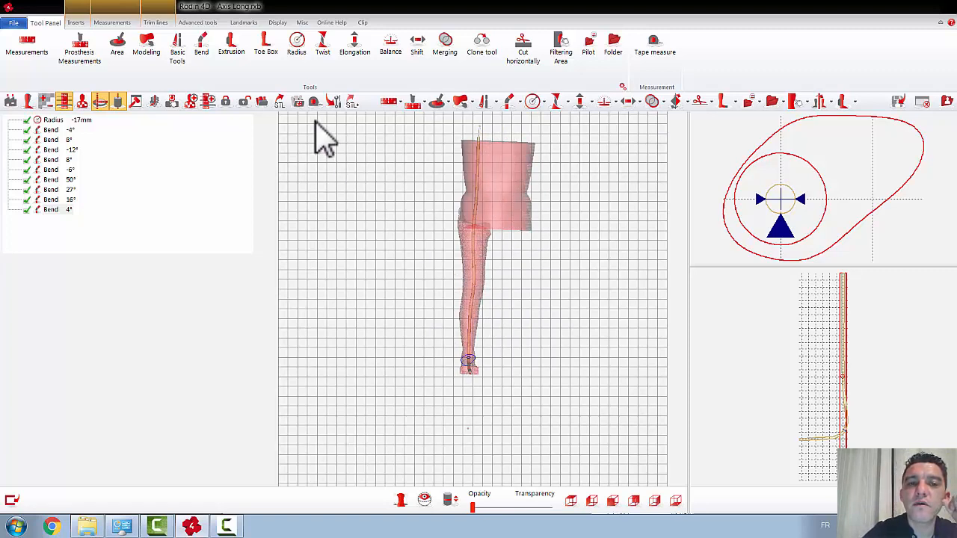
Step: Disable both the torso and the leg inserts so that only the bent axis is displayed
click(76, 23)
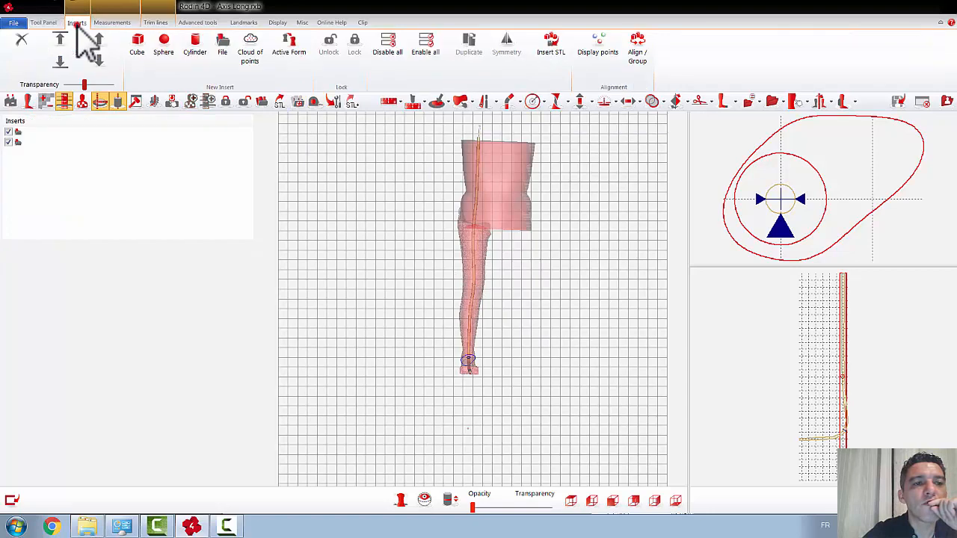
click(8, 132)
click(8, 142)
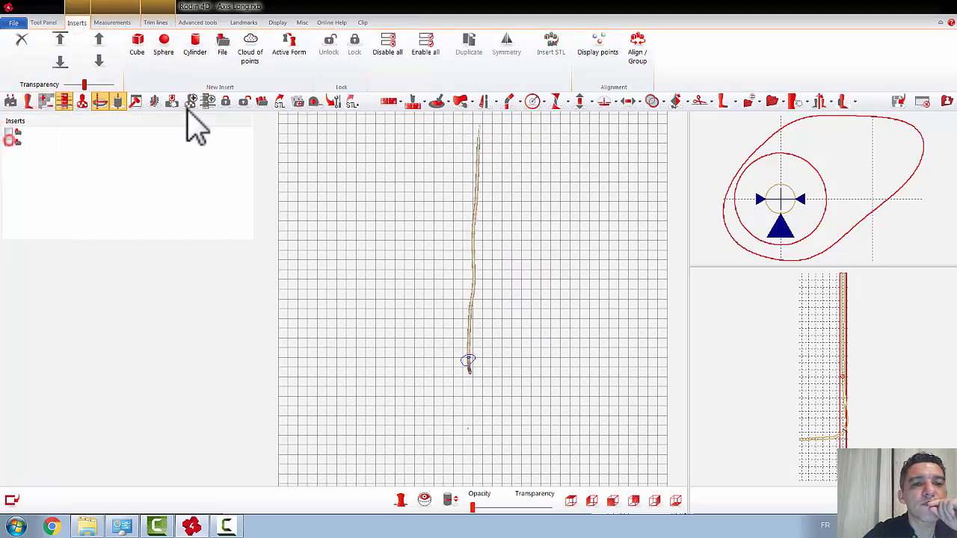
Step: Save the bent axis to the Library folder as a library file named Axis for KAFO
click(298, 103)
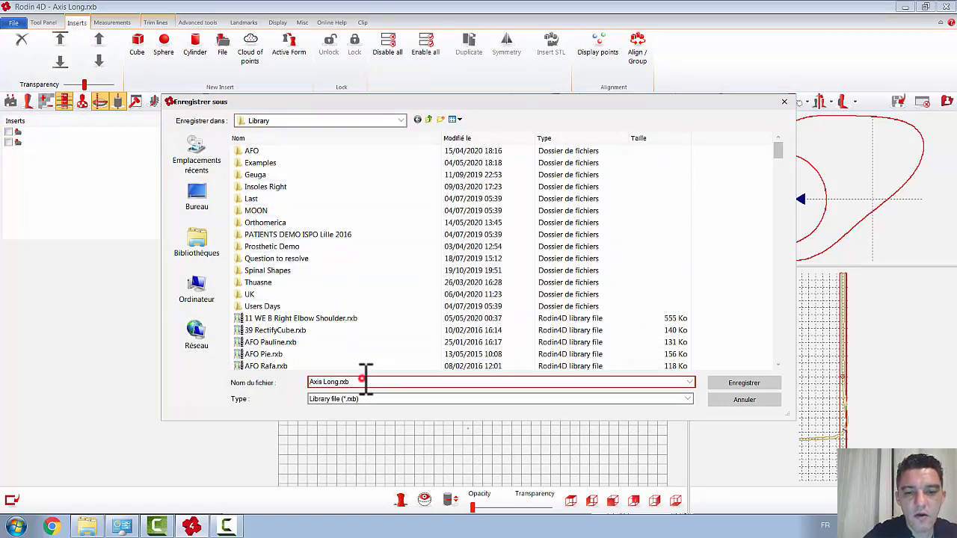
key(BackSpace)
key(BackSpace)
key(BackSpace)
key(BackSpace)
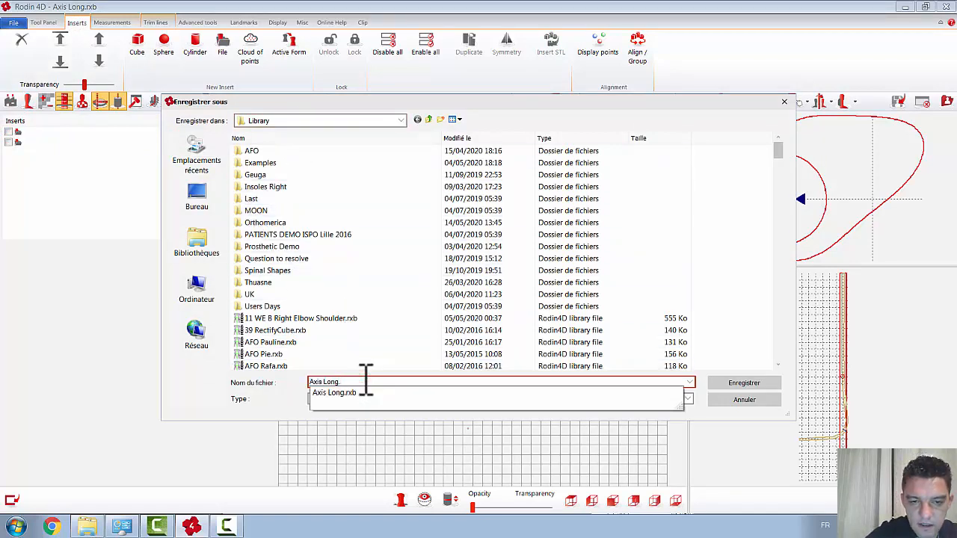
key(BackSpace)
key(BackSpace)
key(BackSpace)
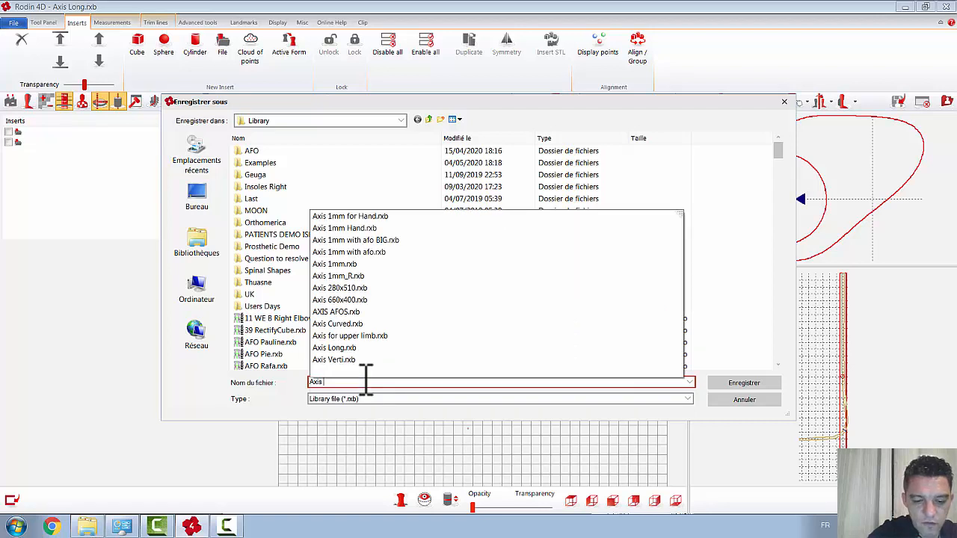
text(forK)
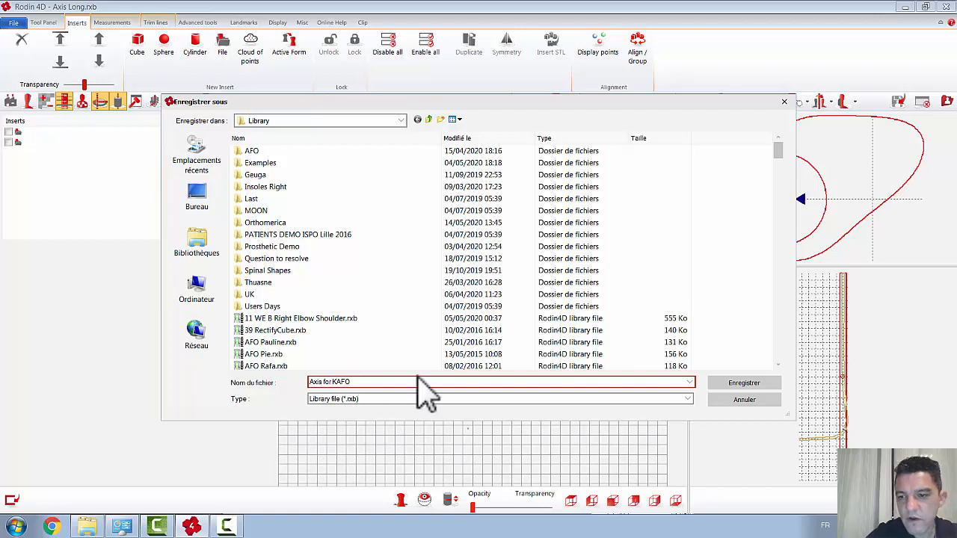
click(750, 384)
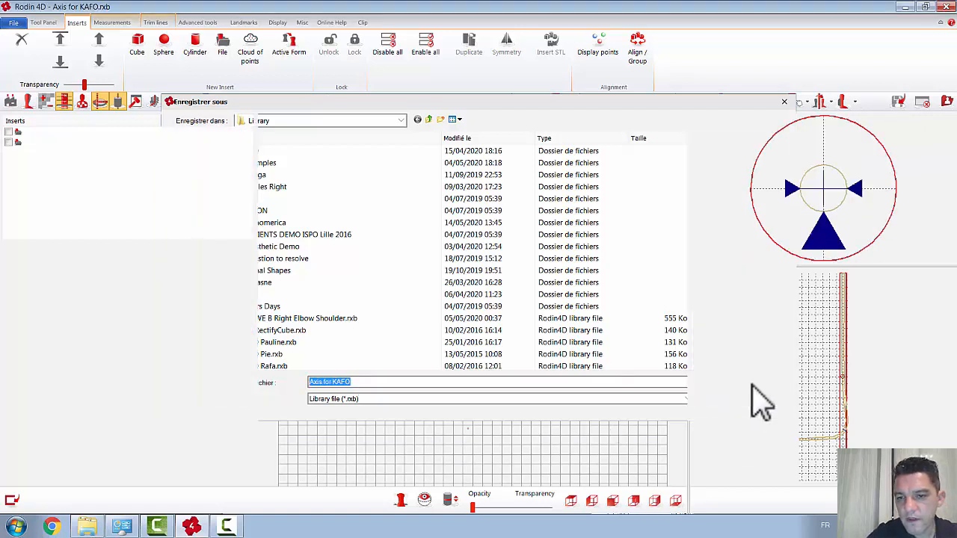
Step: Enable only the torso insert, merge it over the entire axis surface, and disable the insert within the Merging tool
click(6, 132)
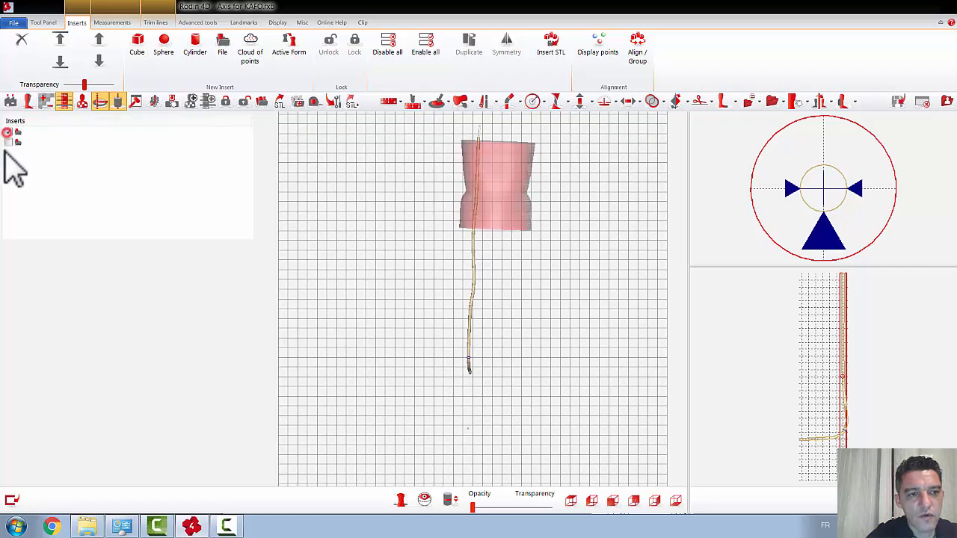
click(7, 142)
click(10, 142)
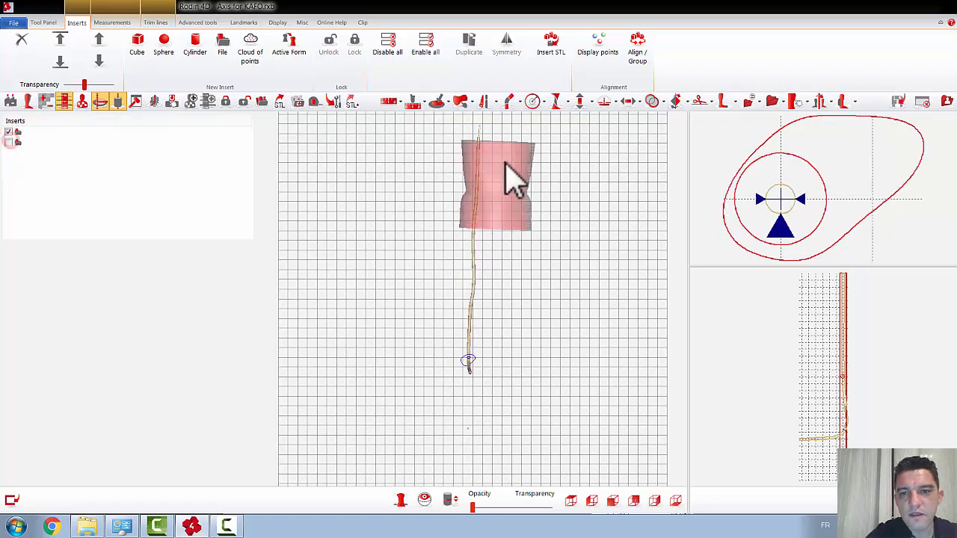
click(651, 103)
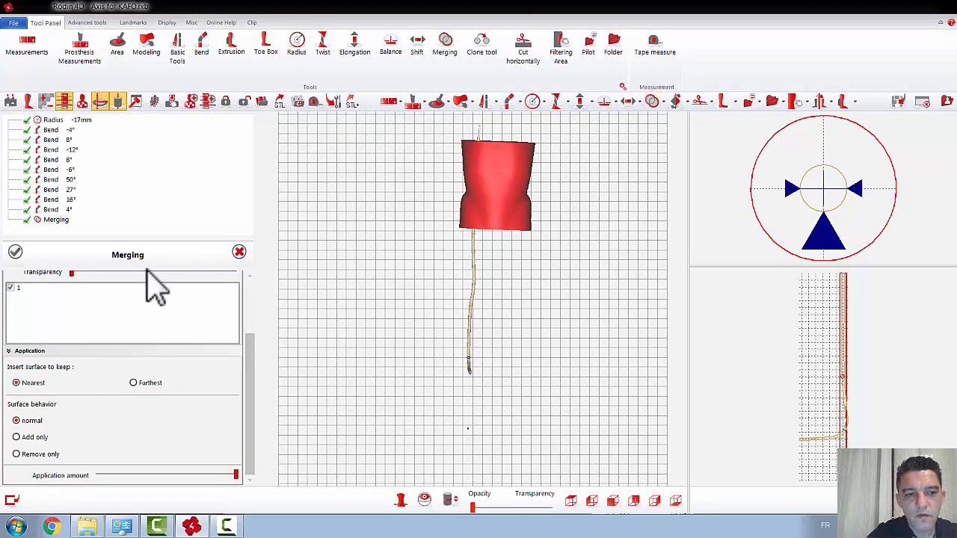
drag(258, 374, 256, 312)
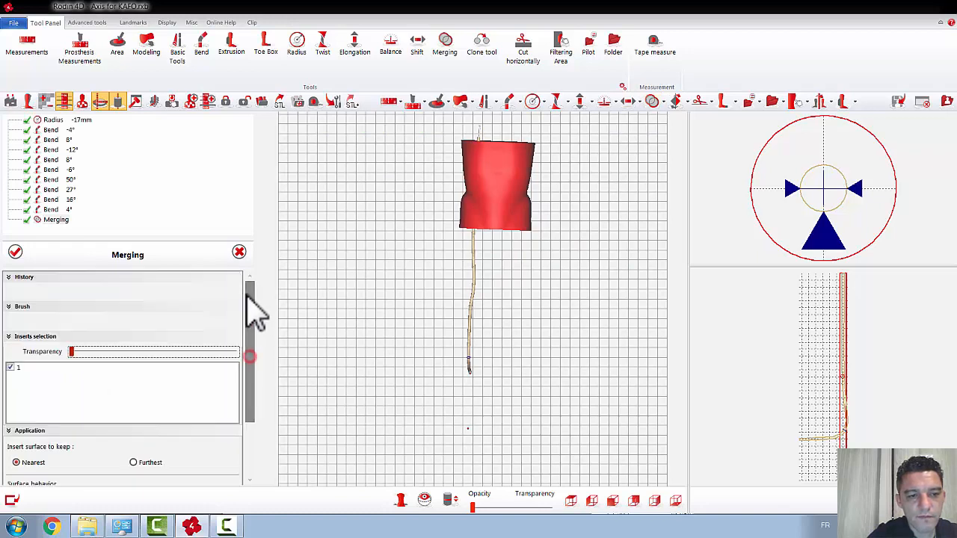
click(71, 321)
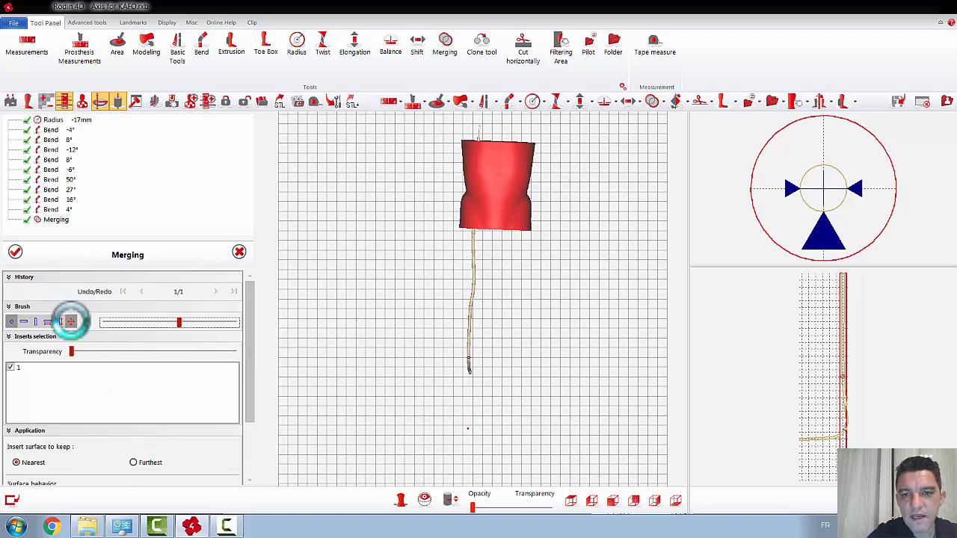
click(10, 367)
click(15, 252)
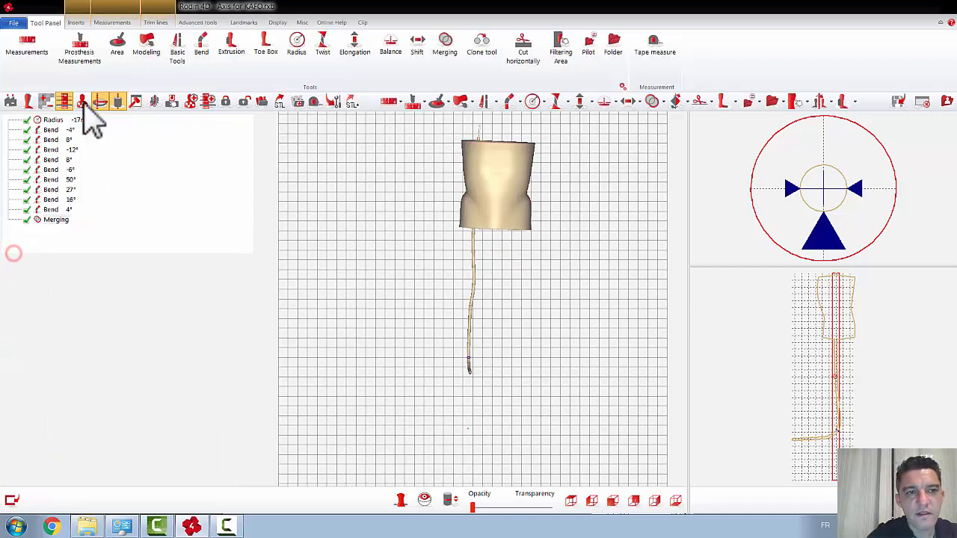
Step: Enable the leg and foot insert and make it fully opaque
click(76, 22)
click(9, 141)
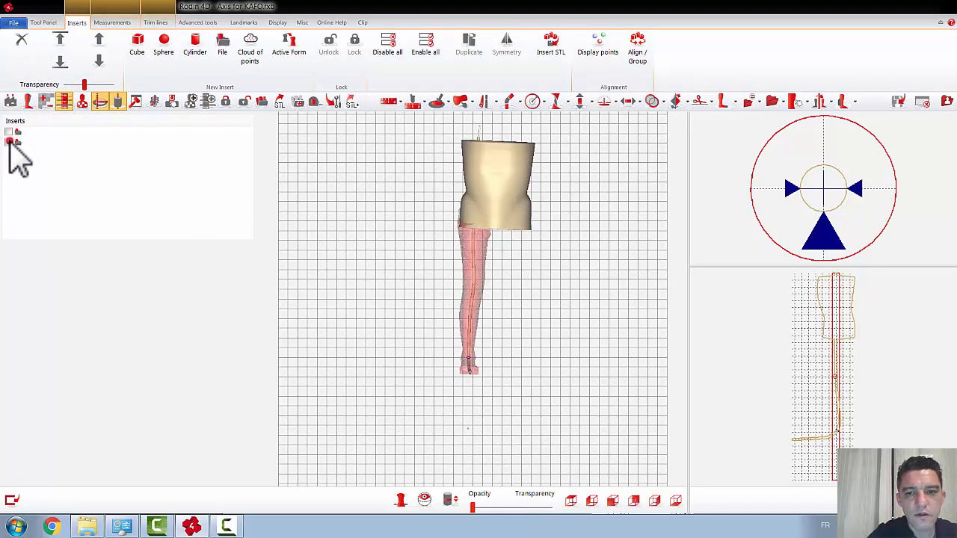
drag(523, 260, 586, 448)
click(612, 500)
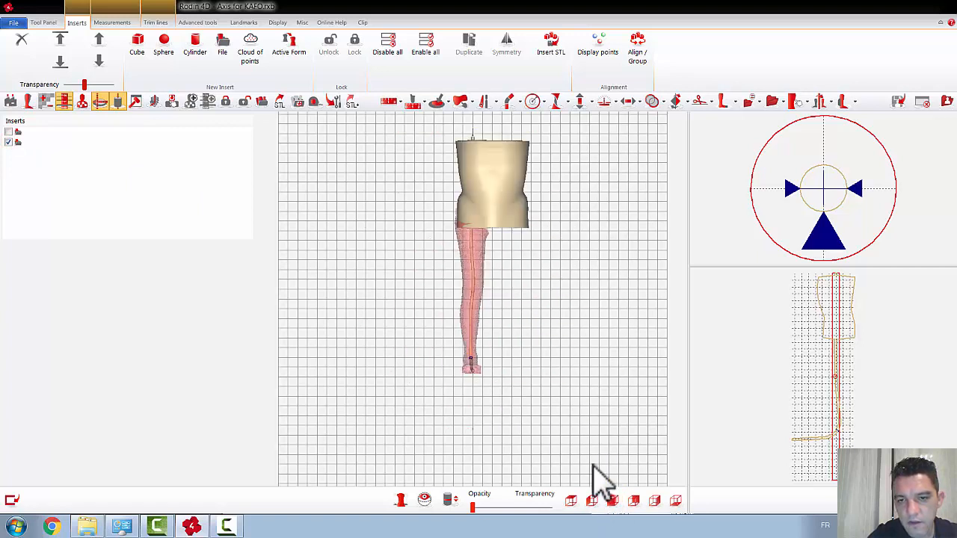
drag(546, 331, 530, 341)
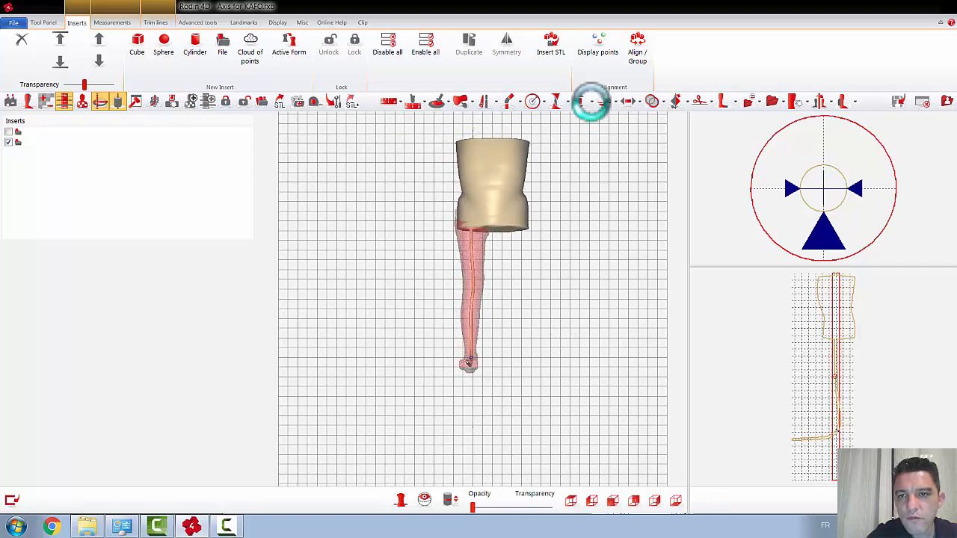
click(84, 84)
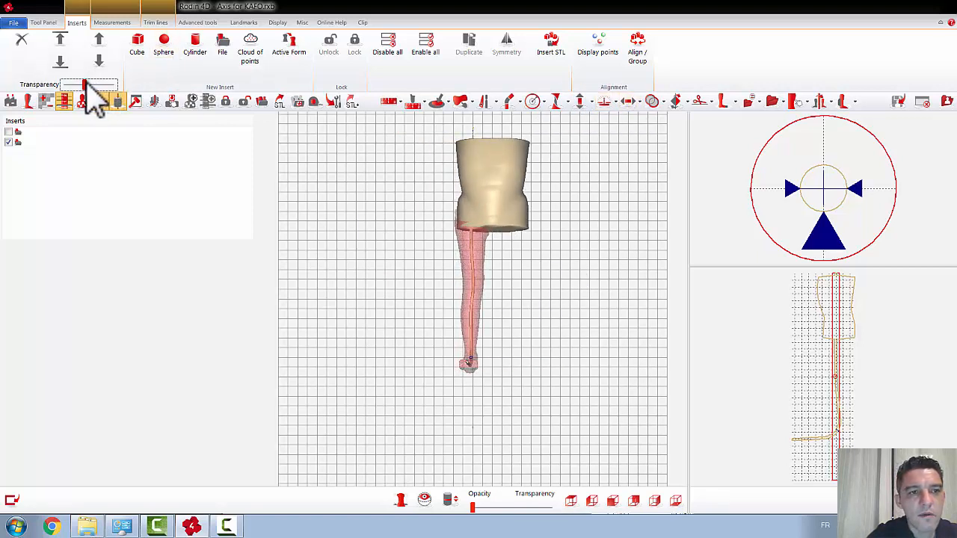
drag(95, 85, 114, 86)
drag(554, 234, 668, 115)
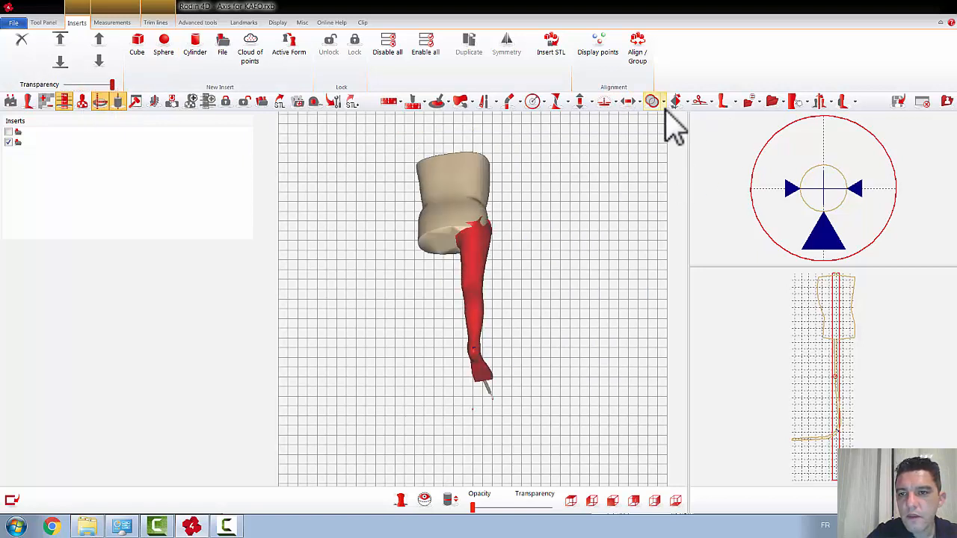
Step: Merge the leg and foot insert over the entire surface and disable the insert within the Merging tool
click(652, 101)
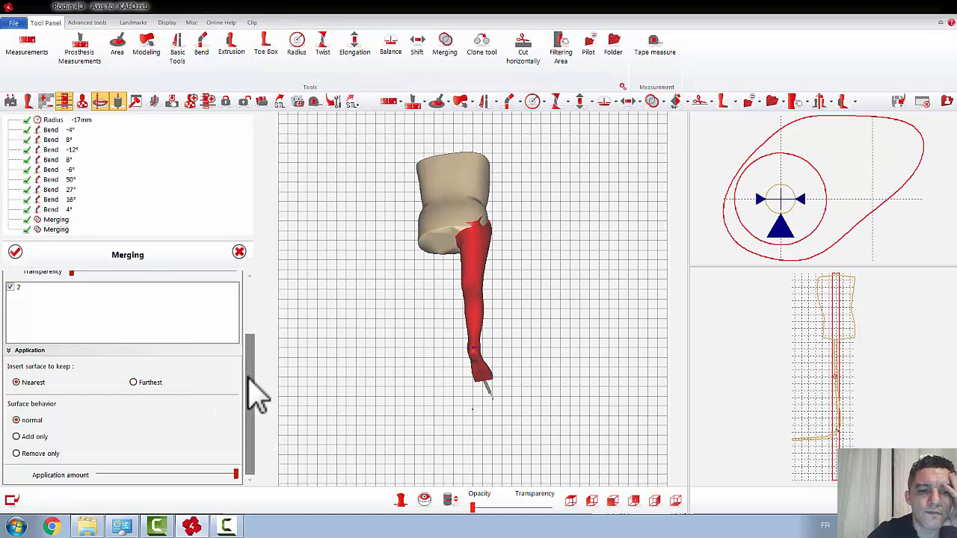
drag(258, 396, 246, 291)
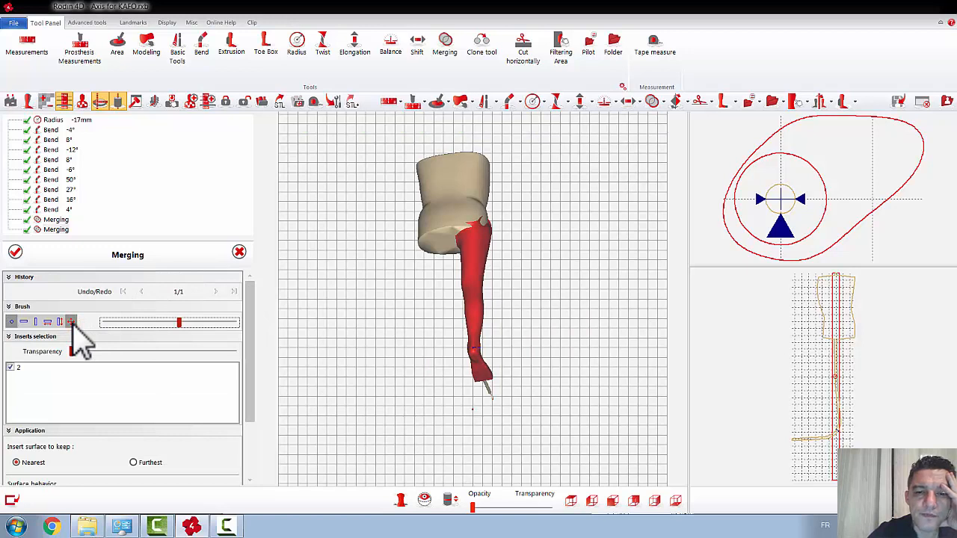
click(71, 322)
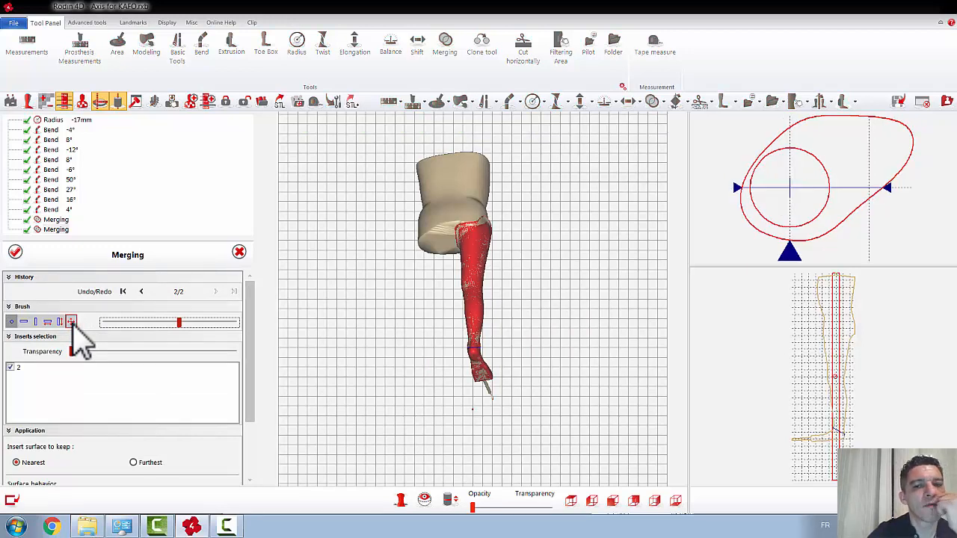
click(11, 368)
mouse_move(387, 310)
mouse_down()
mouse_move(405, 288)
mouse_move(360, 299)
mouse_move(376, 301)
mouse_up()
scroll(500, 232, up, 1)
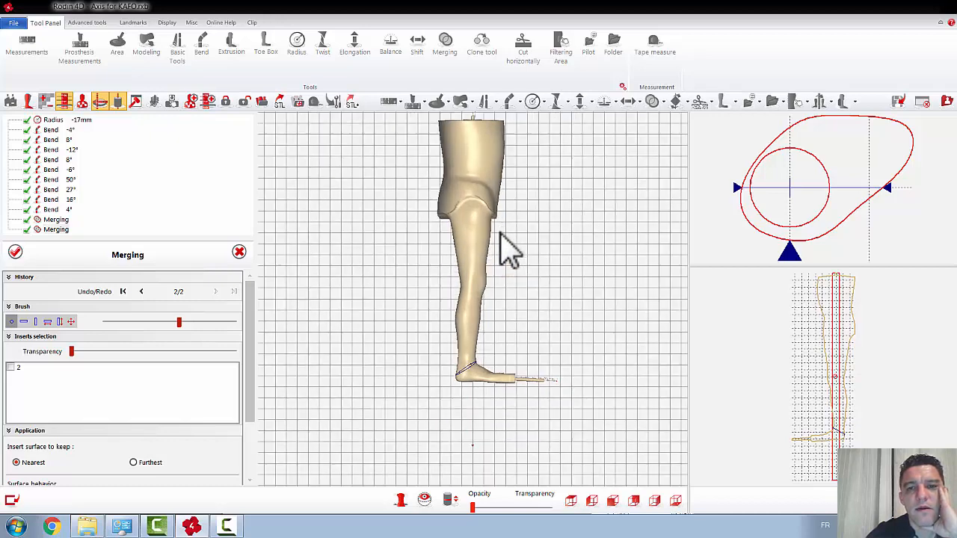
scroll(500, 234, up, 4)
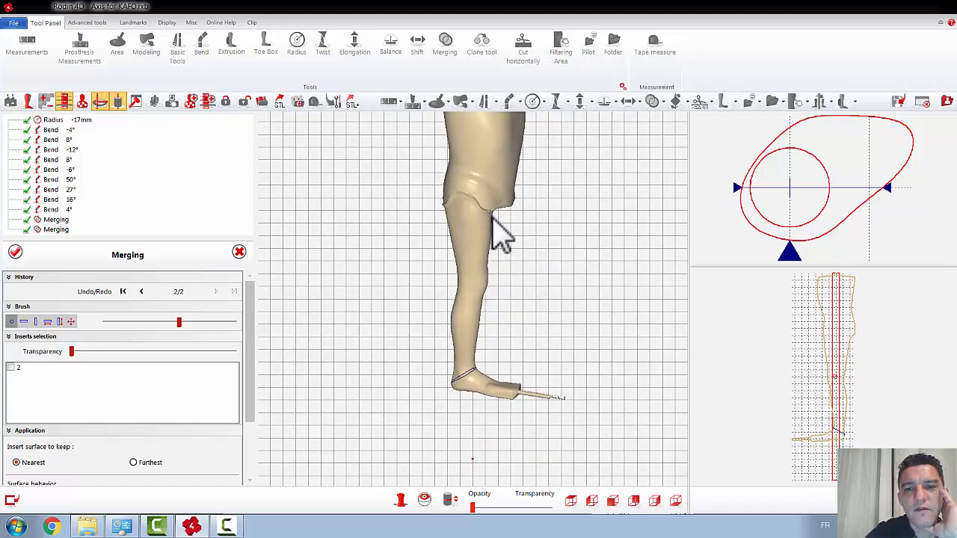
right_drag(530, 207, 533, 202)
click(492, 222)
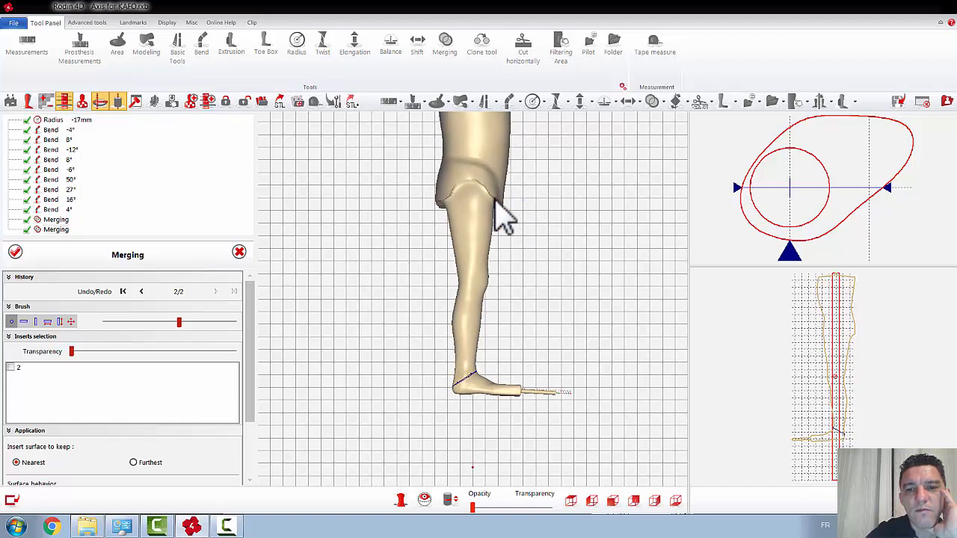
click(15, 252)
Step: Fill the rough edge at the outer hip using the Rasp from Basic tools, set to Only Add with a smaller round brush
scroll(472, 210, up, 4)
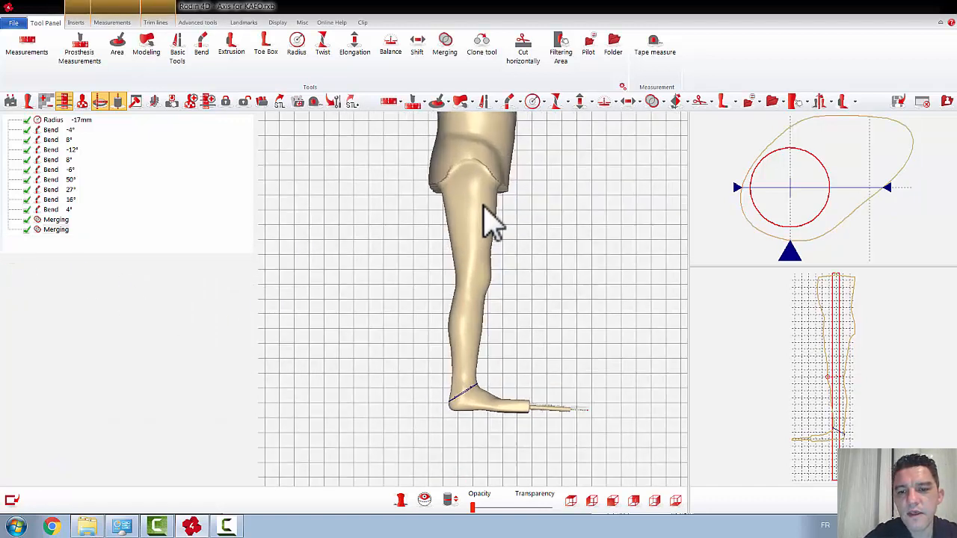
scroll(522, 181, up, 1)
middle_drag(522, 184, 522, 315)
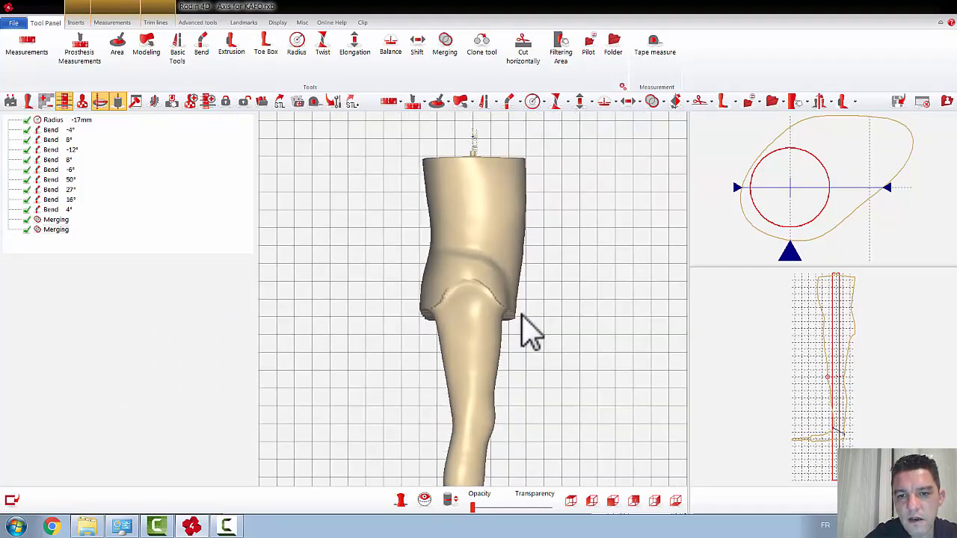
scroll(523, 318, up, 5)
drag(566, 347, 523, 387)
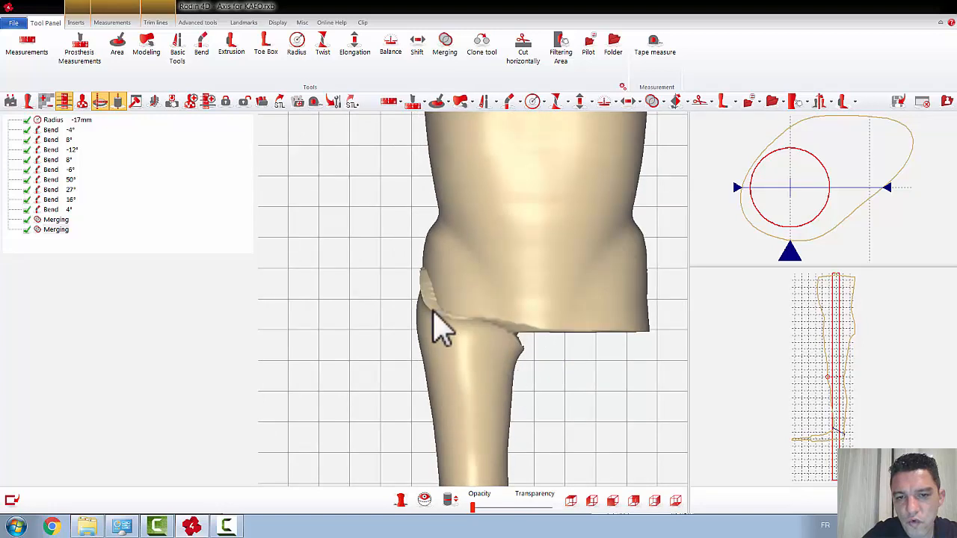
click(485, 102)
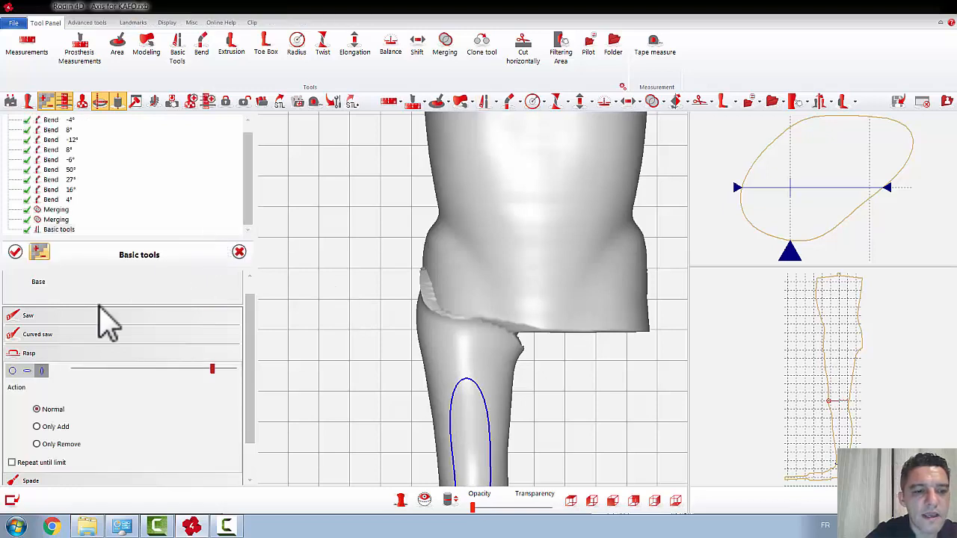
click(36, 427)
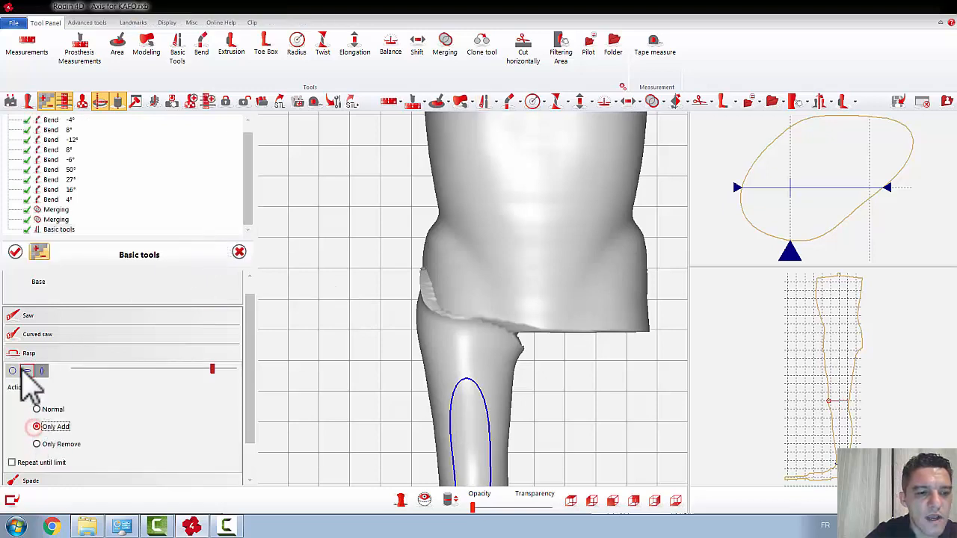
click(12, 370)
click(104, 370)
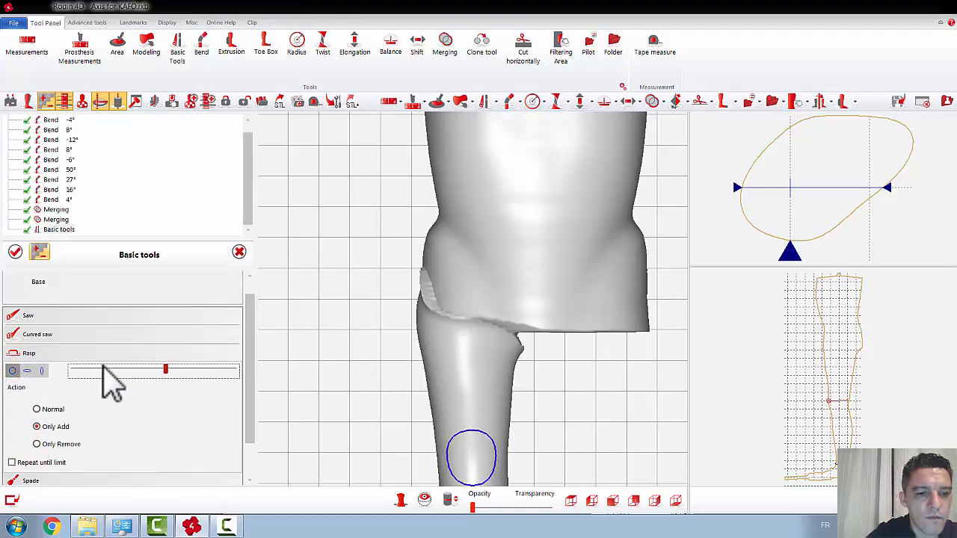
click(104, 370)
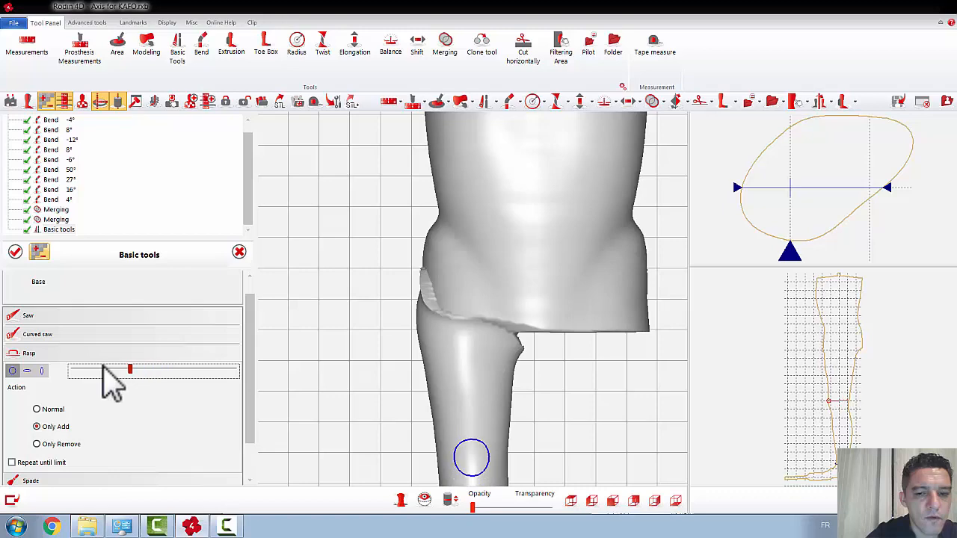
click(432, 293)
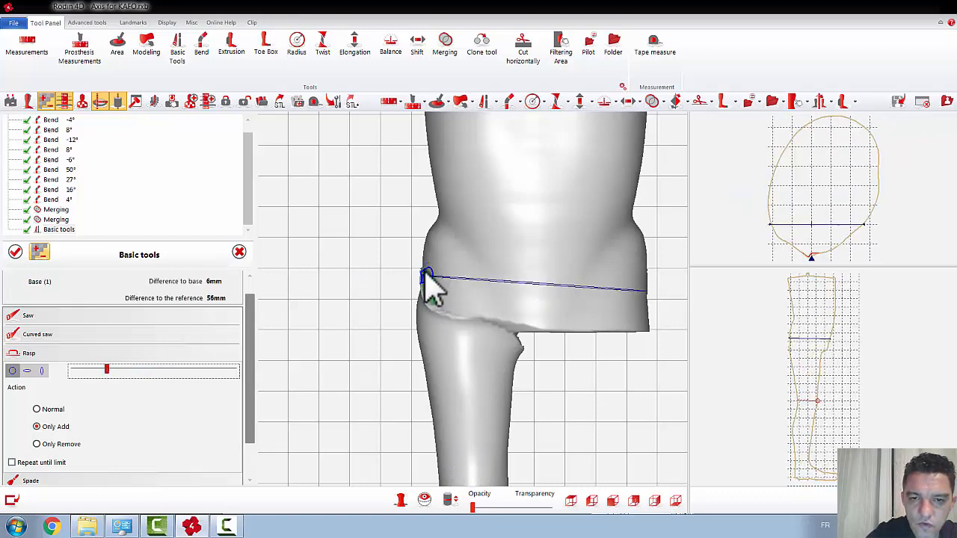
mouse_move(430, 286)
mouse_down()
mouse_move(437, 305)
mouse_move(467, 315)
mouse_move(430, 282)
mouse_move(440, 291)
mouse_up()
Step: Fill the notch at the inner thigh just below the torso's lower edge with the small round Rasp in Only Add mode
right_drag(550, 360, 472, 323)
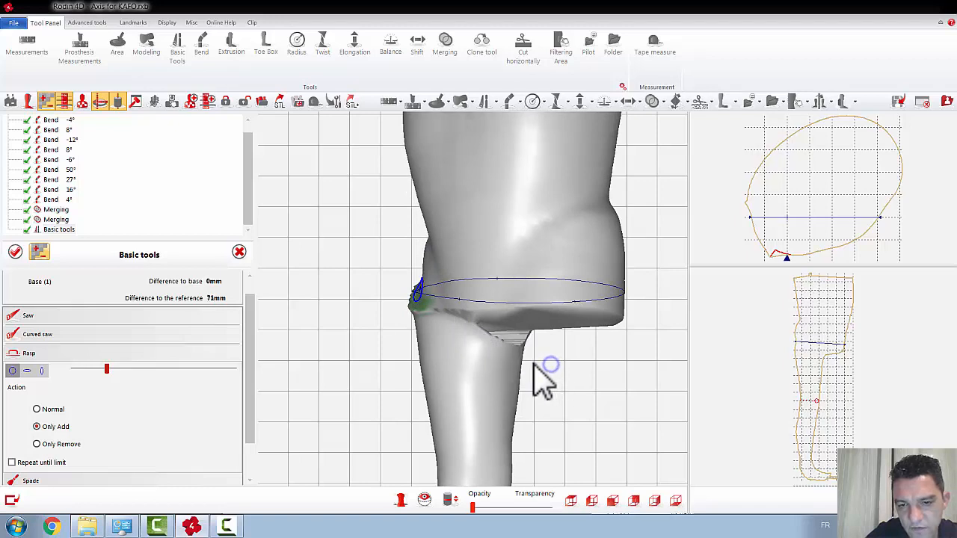
right_drag(534, 366, 532, 367)
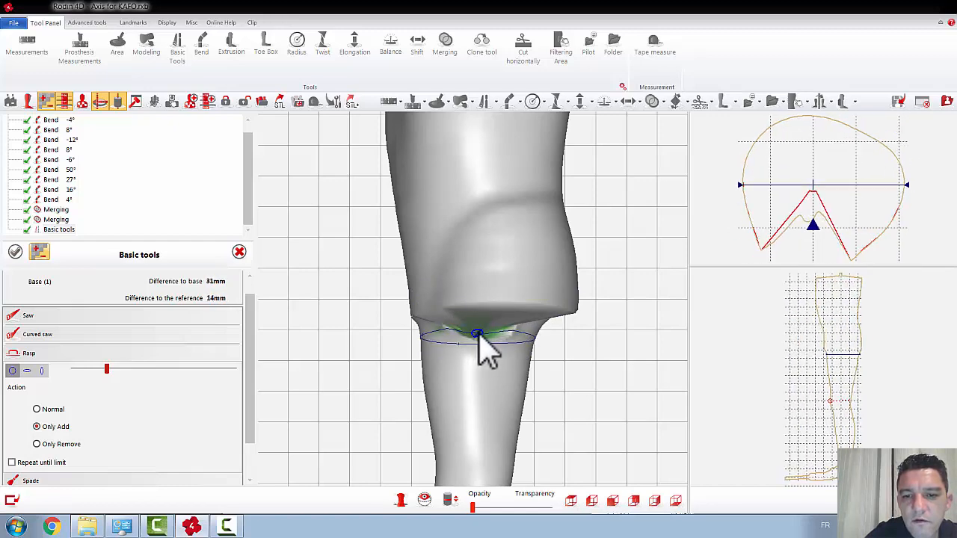
click(477, 336)
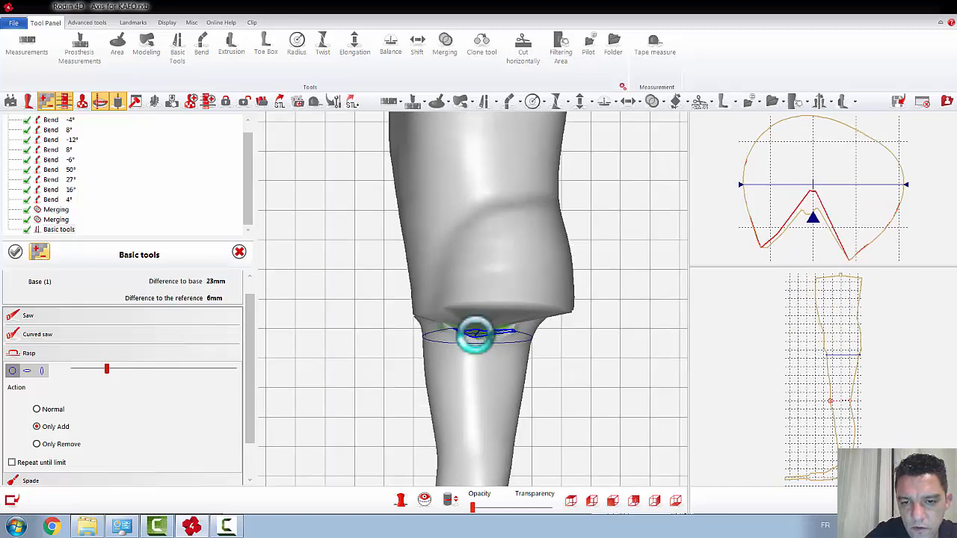
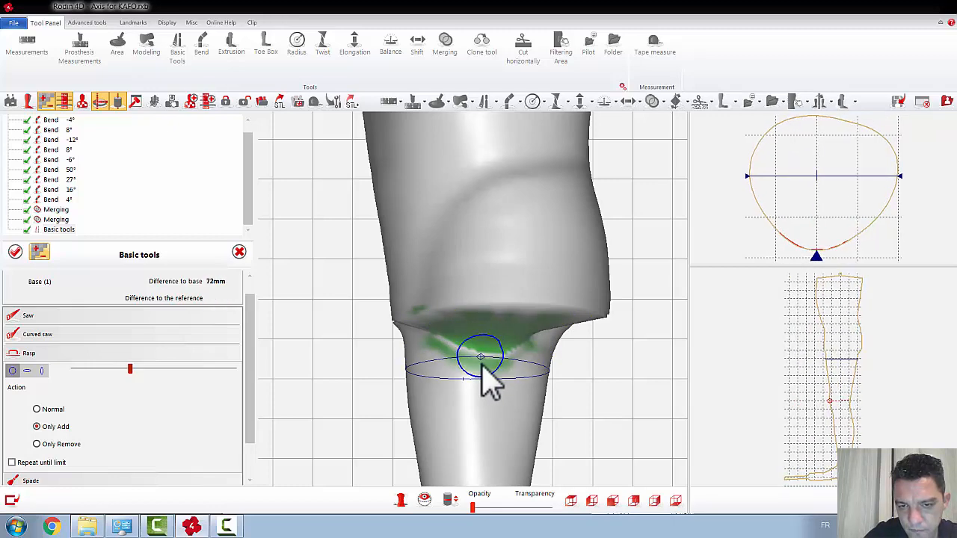
Step: Fill the underside of the torso's lower edge and the hip crease with the round Rasp in Only Add mode, reduce its brush size, and validate
drag(522, 338, 527, 350)
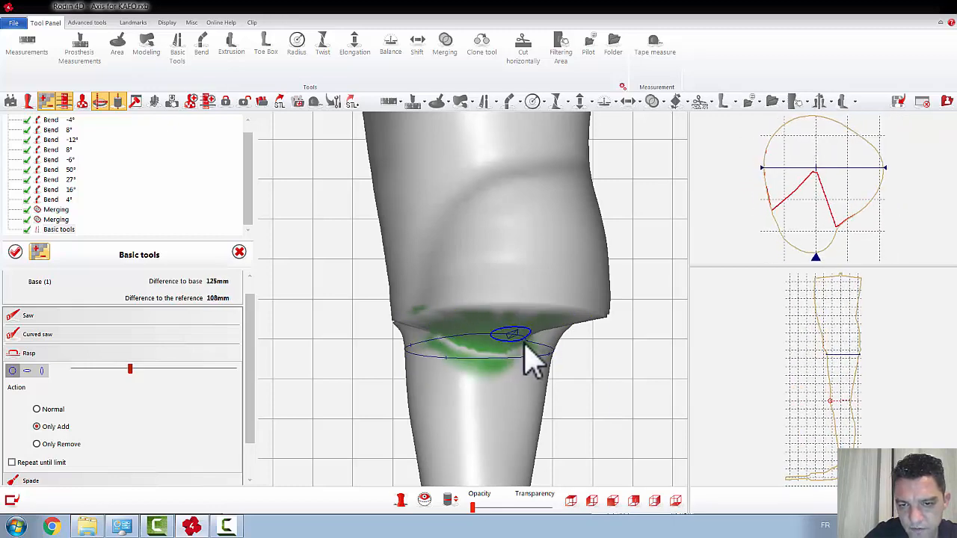
scroll(569, 380, down, 2)
right_drag(576, 380, 502, 390)
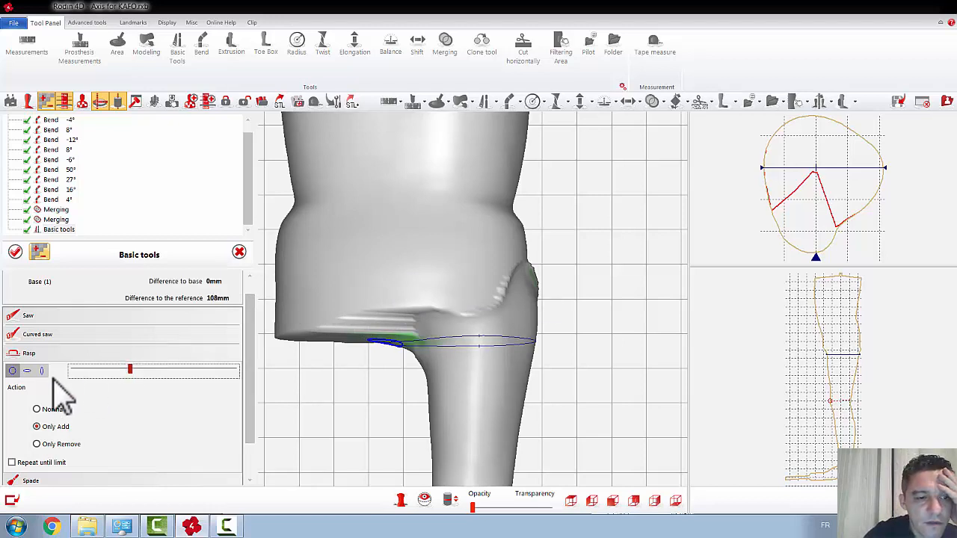
click(106, 369)
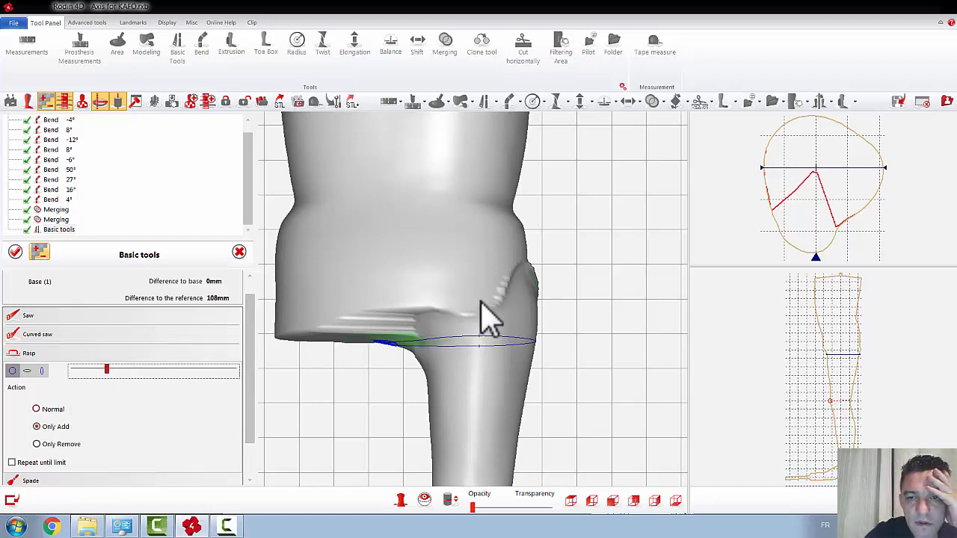
drag(501, 279, 468, 299)
drag(473, 303, 447, 301)
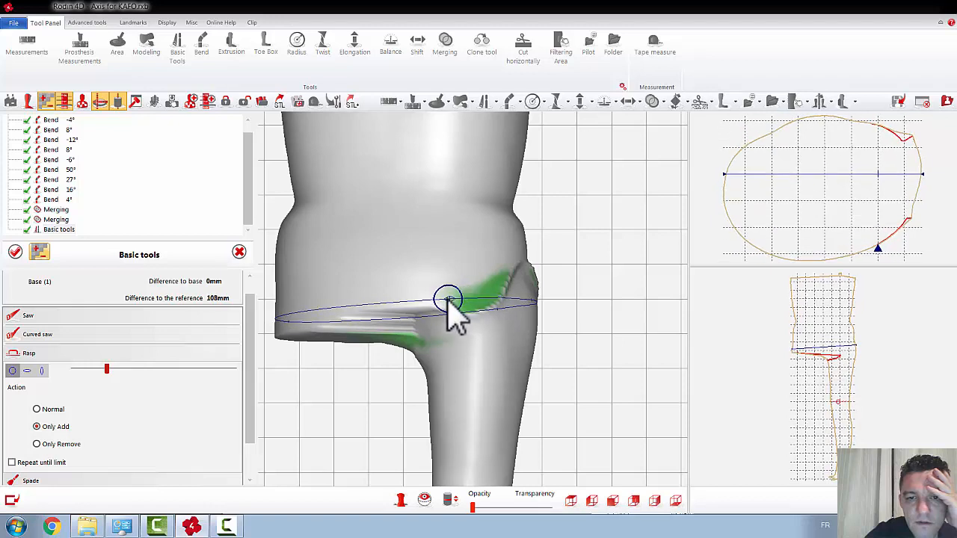
click(15, 252)
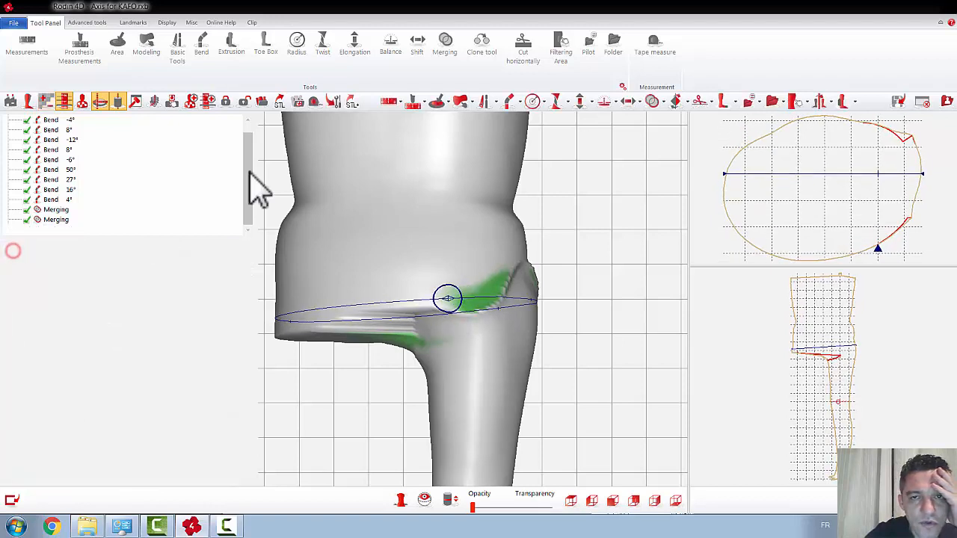
Step: Smooth the junction around the hip with a smaller round Eraser at High strength in a new Basic tools operation, undo the last stroke and validate
click(484, 102)
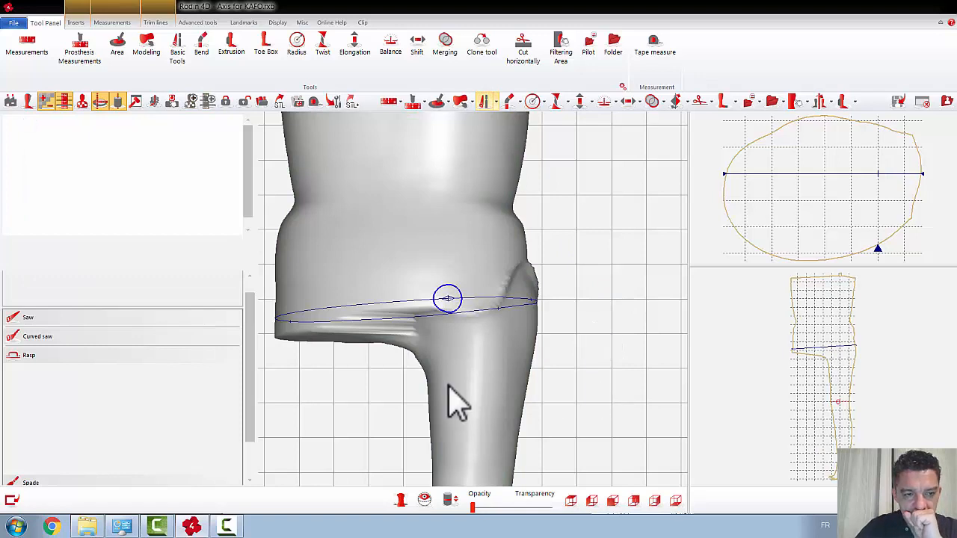
click(29, 355)
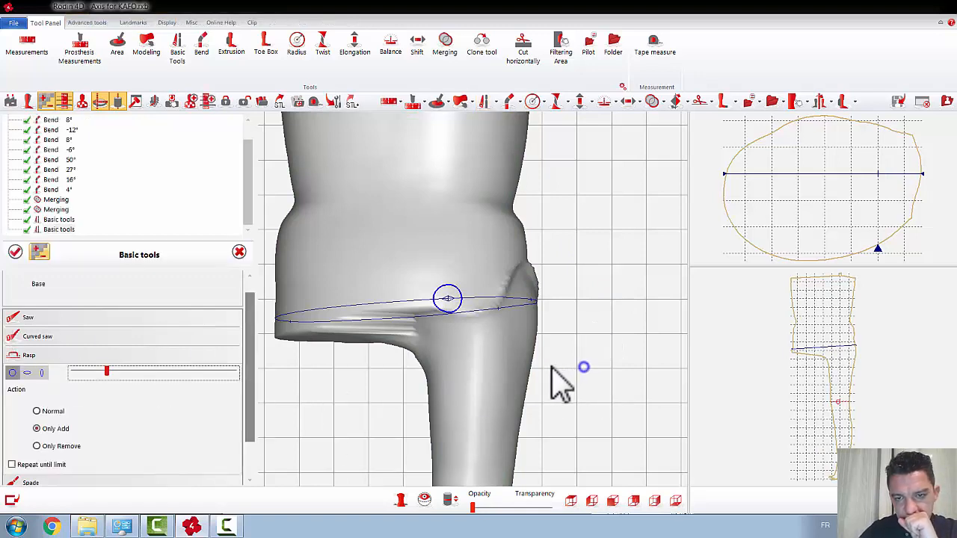
middle_drag(536, 366, 516, 355)
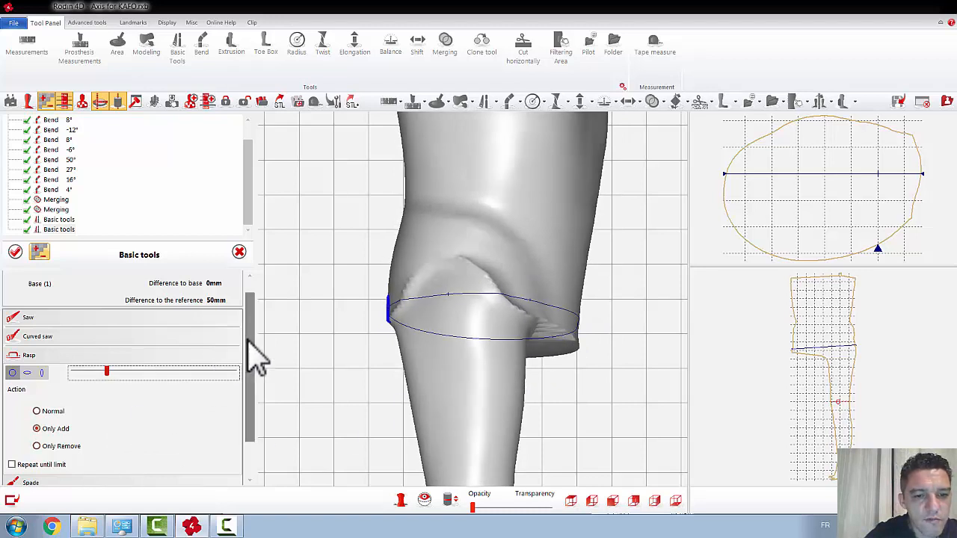
drag(247, 339, 246, 462)
click(30, 474)
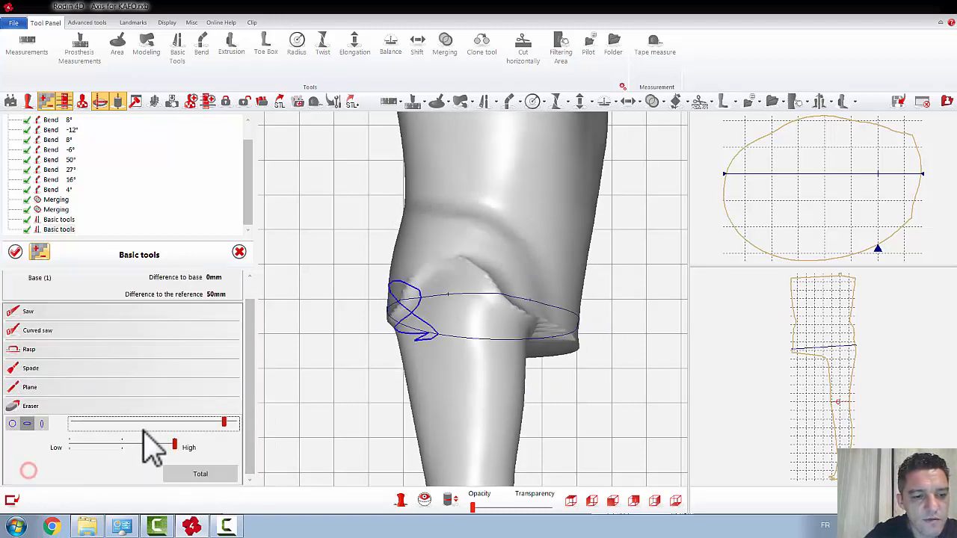
click(12, 424)
middle_drag(551, 380, 516, 329)
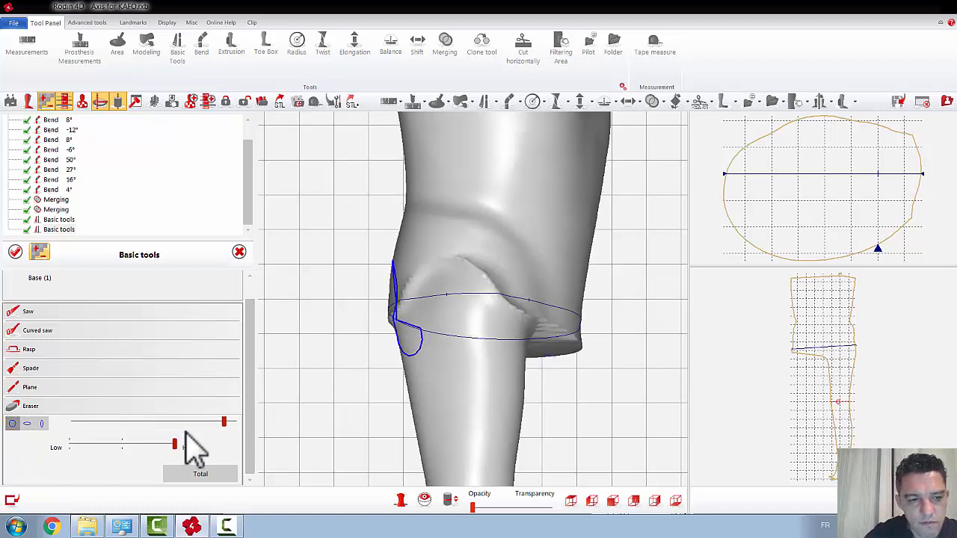
drag(133, 427, 139, 421)
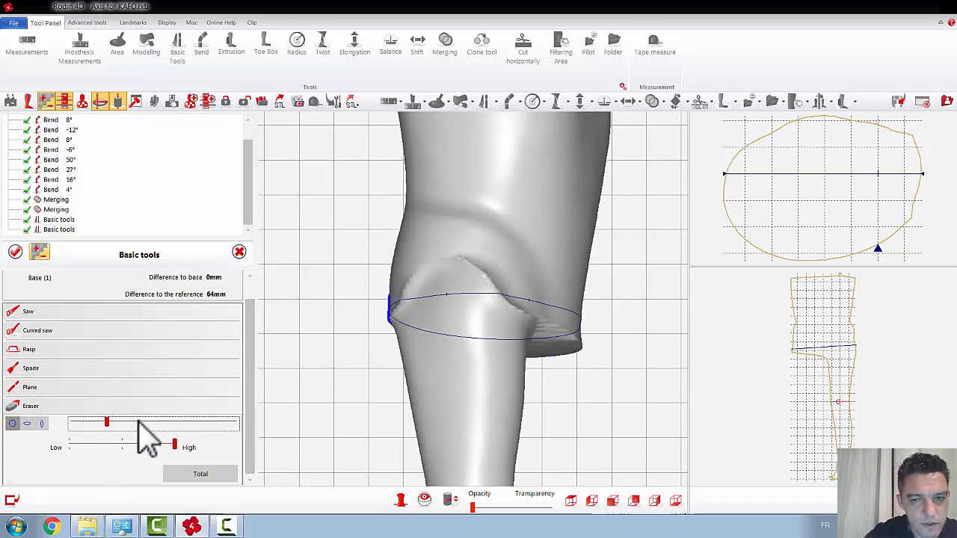
mouse_move(480, 272)
mouse_down()
mouse_move(471, 263)
mouse_move(537, 318)
mouse_move(461, 272)
mouse_move(428, 271)
mouse_move(404, 293)
mouse_move(451, 262)
mouse_move(397, 309)
mouse_move(451, 257)
mouse_move(465, 283)
mouse_move(547, 326)
mouse_move(573, 299)
mouse_up()
middle_drag(571, 299, 648, 299)
mouse_move(487, 308)
mouse_down()
mouse_move(506, 297)
mouse_move(349, 296)
mouse_up()
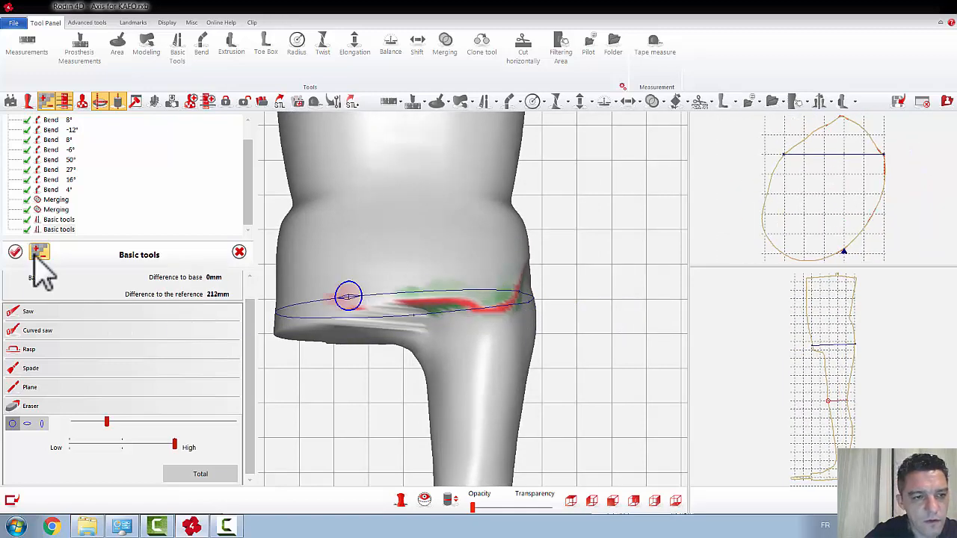
scroll(225, 329, up, 1)
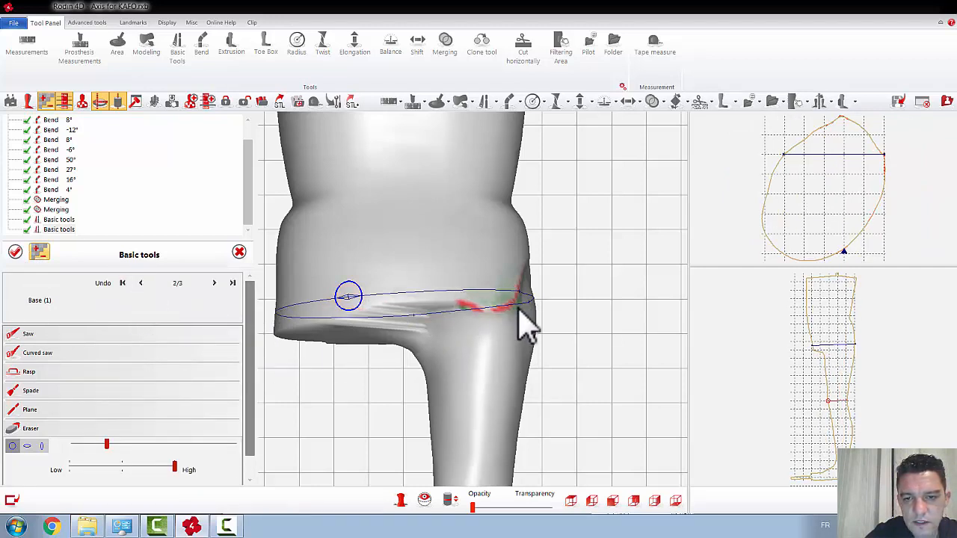
click(15, 252)
Step: Apply Complete Smoothing to the merged torso and leg, and check the whole shape
scroll(498, 362, down, 4)
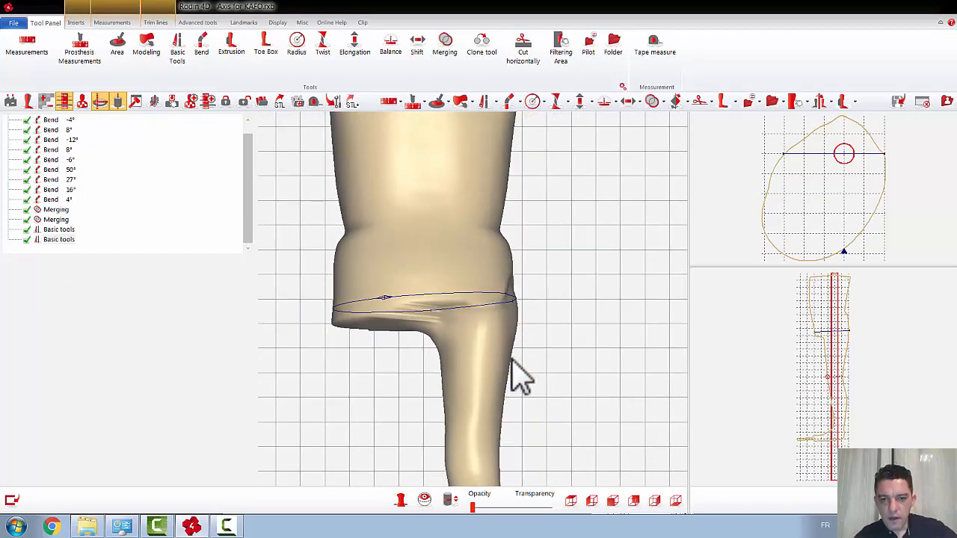
right_drag(514, 359, 480, 366)
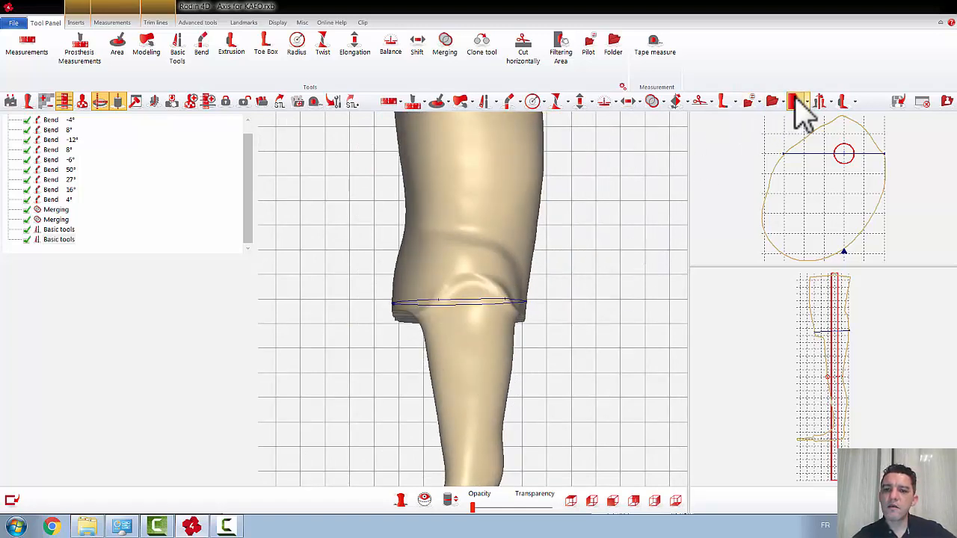
click(796, 101)
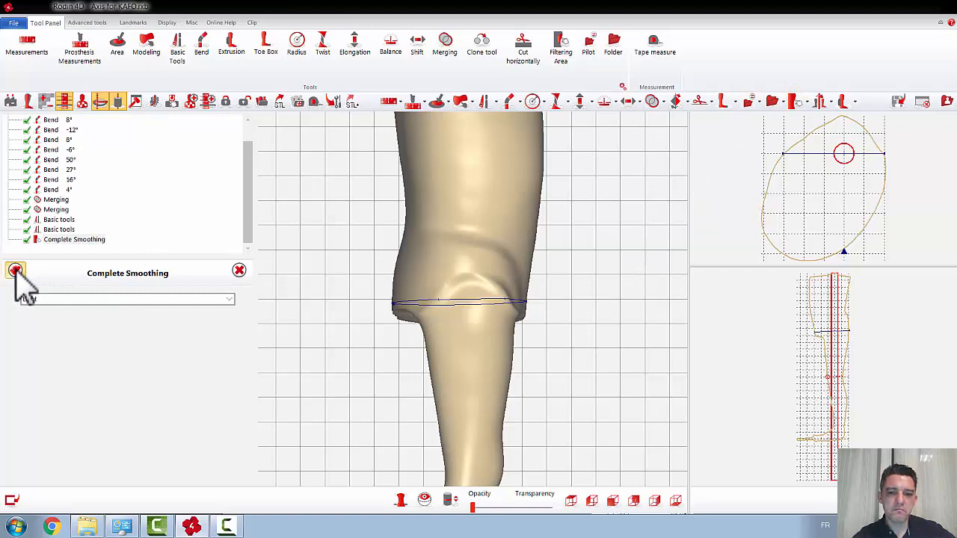
click(15, 270)
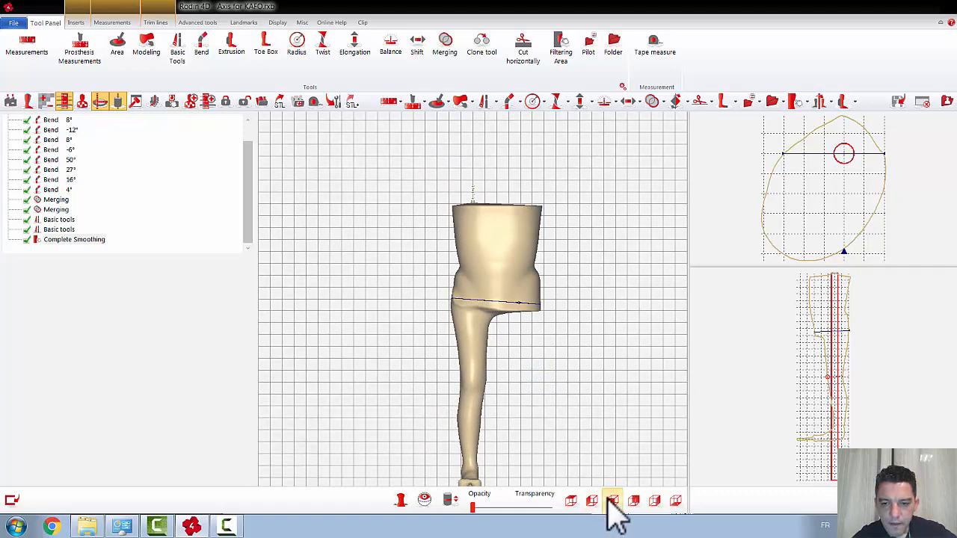
mouse_move(550, 352)
right_down()
mouse_move(531, 336)
mouse_move(521, 342)
mouse_move(553, 355)
mouse_move(545, 346)
mouse_move(532, 366)
right_up()
scroll(532, 364, down, 3)
scroll(533, 366, down, 1)
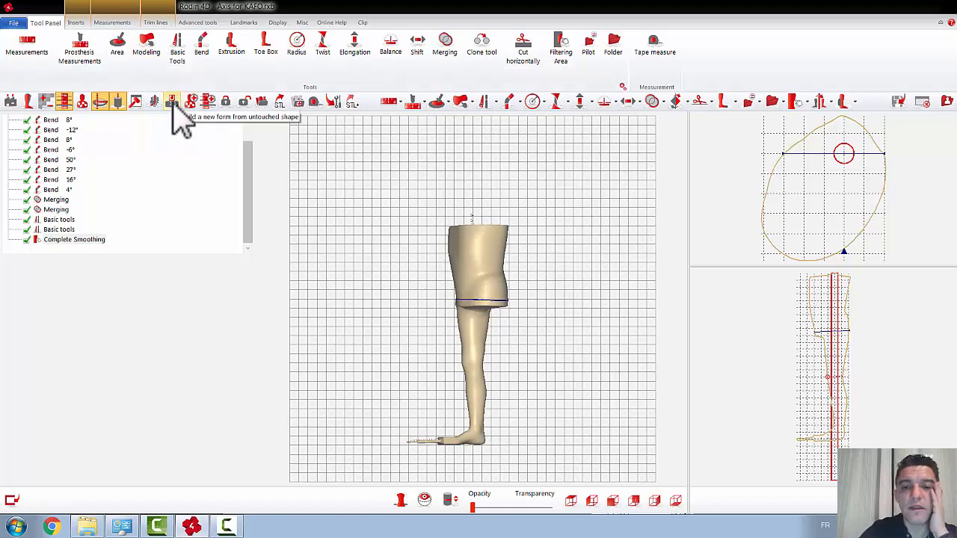
Step: Rebuild the shape on its current axis up to the final shape, keeping 100 radii, 1 mm between sections, no limits and the smallest radius
click(196, 23)
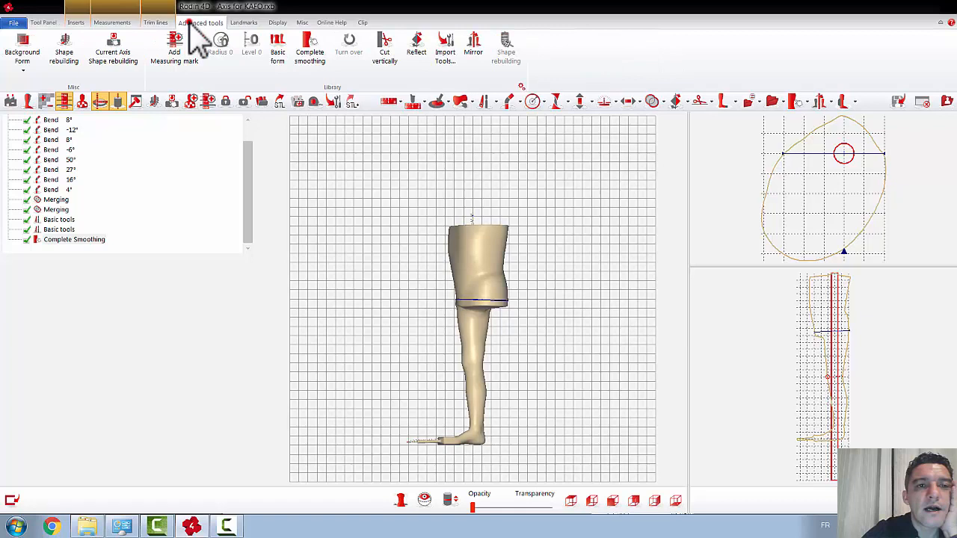
click(116, 50)
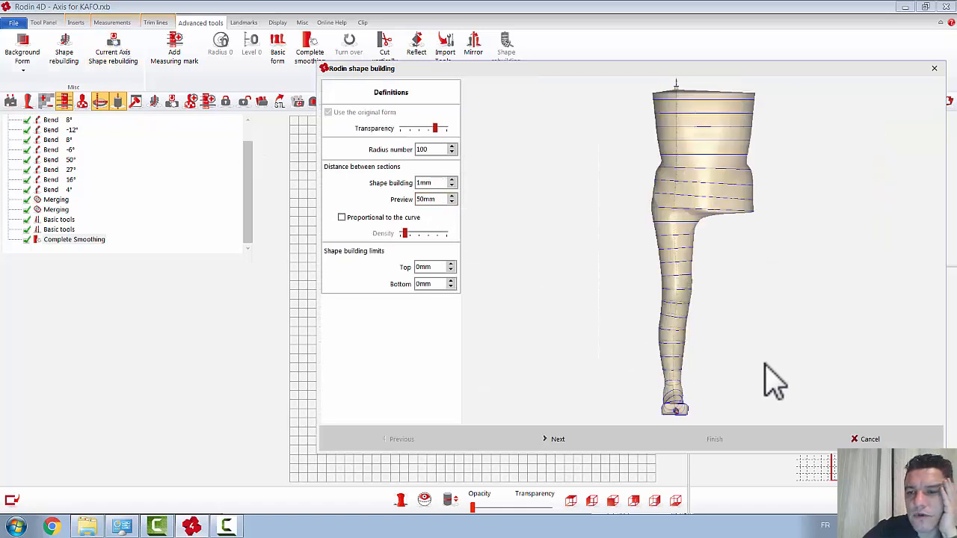
middle_drag(768, 360, 743, 299)
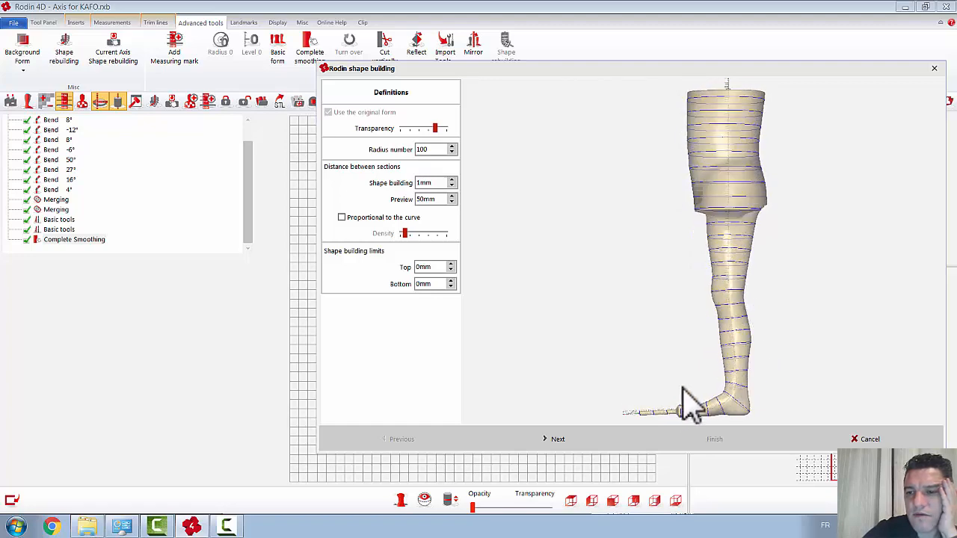
middle_drag(801, 307, 765, 307)
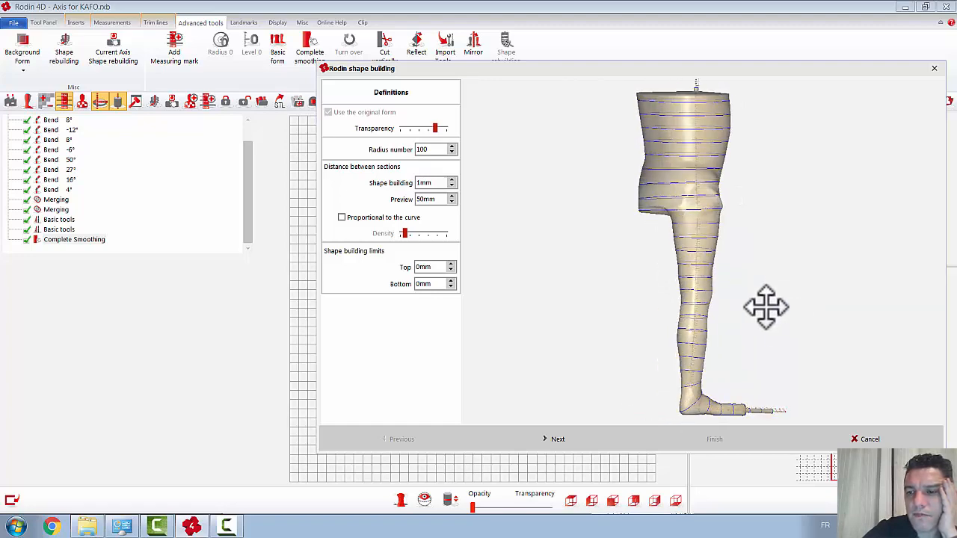
click(563, 438)
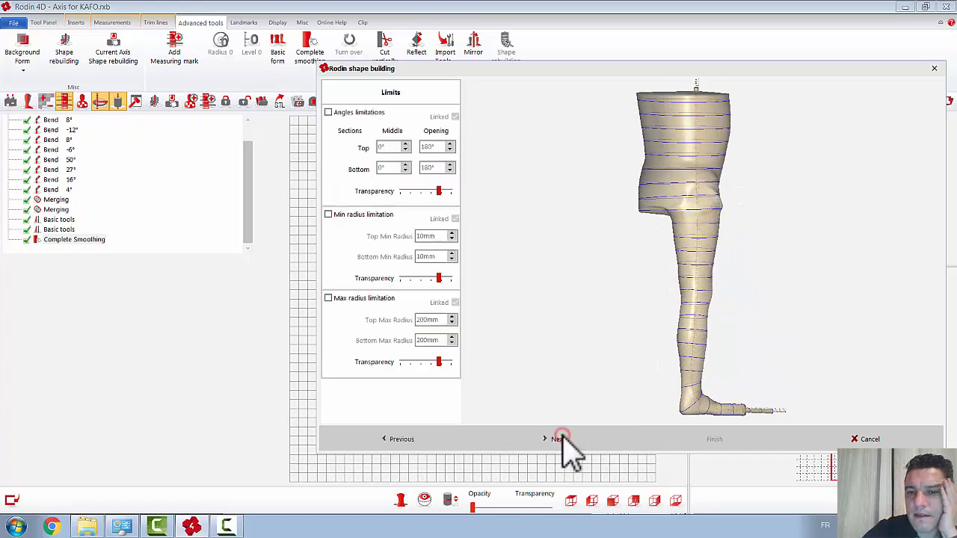
click(562, 437)
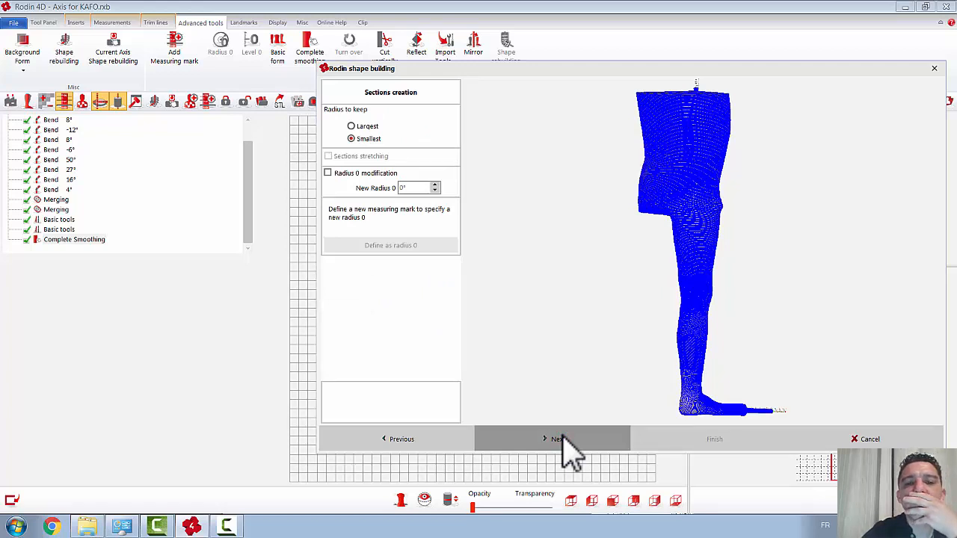
click(563, 438)
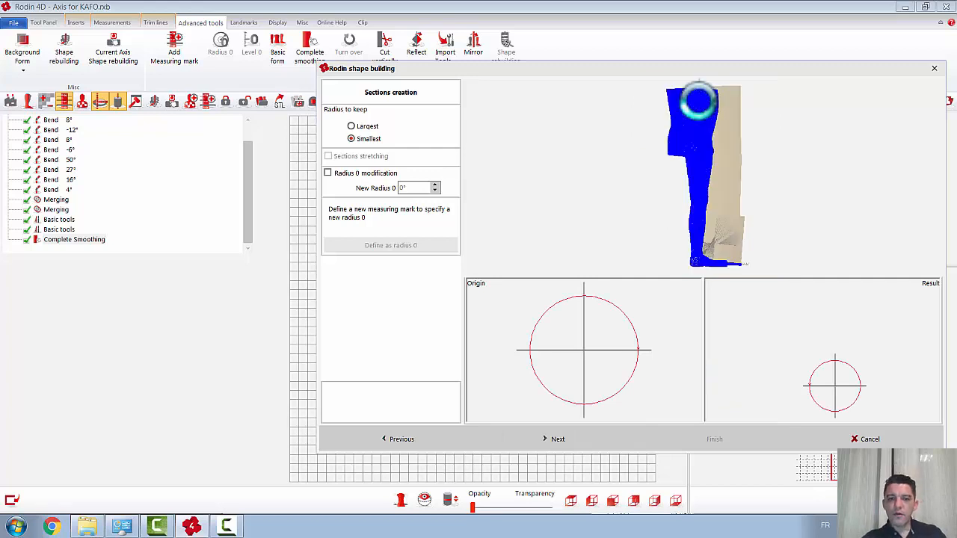
click(553, 445)
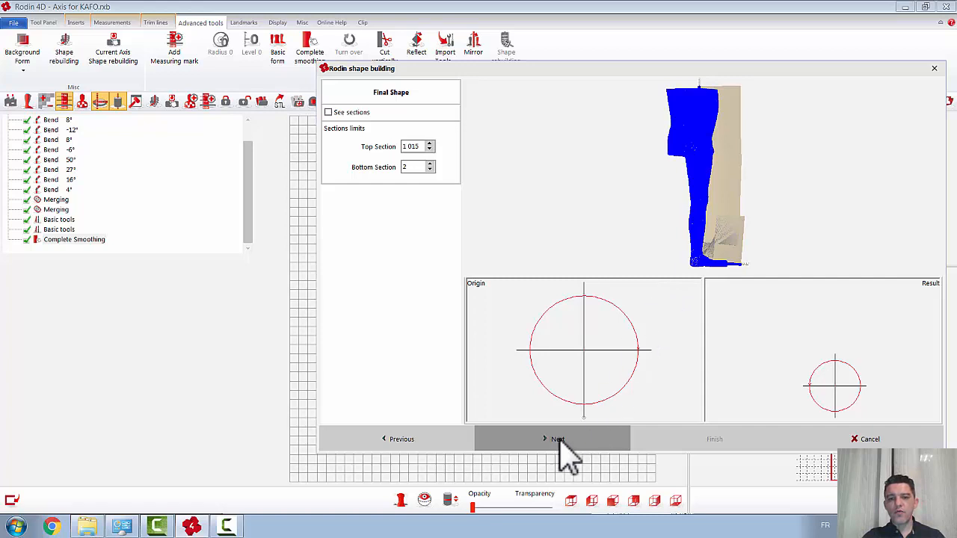
click(547, 441)
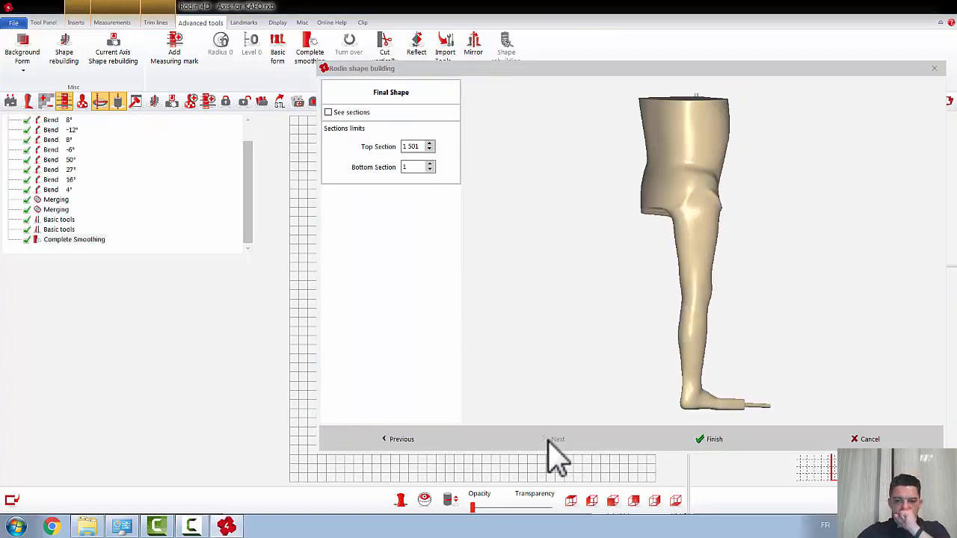
Step: Set the top section limit of the final shape to 1328, cutting the torso's closed top down to a clean open edge
drag(805, 320, 757, 320)
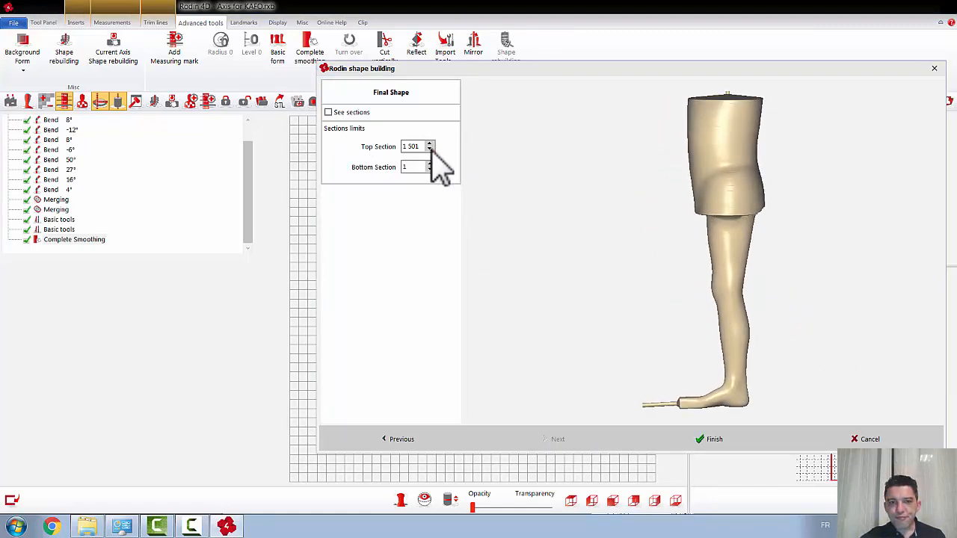
drag(606, 186, 679, 210)
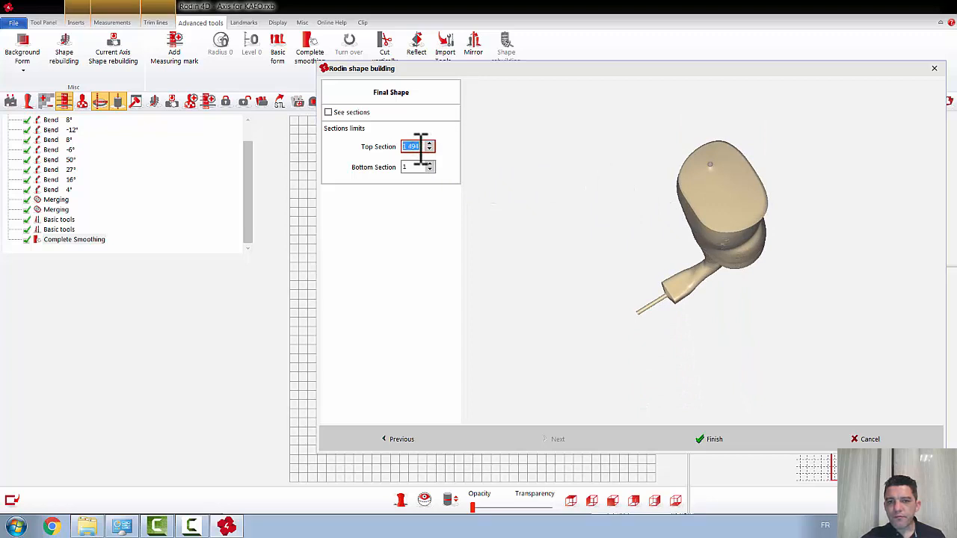
scroll(423, 148, down, 4)
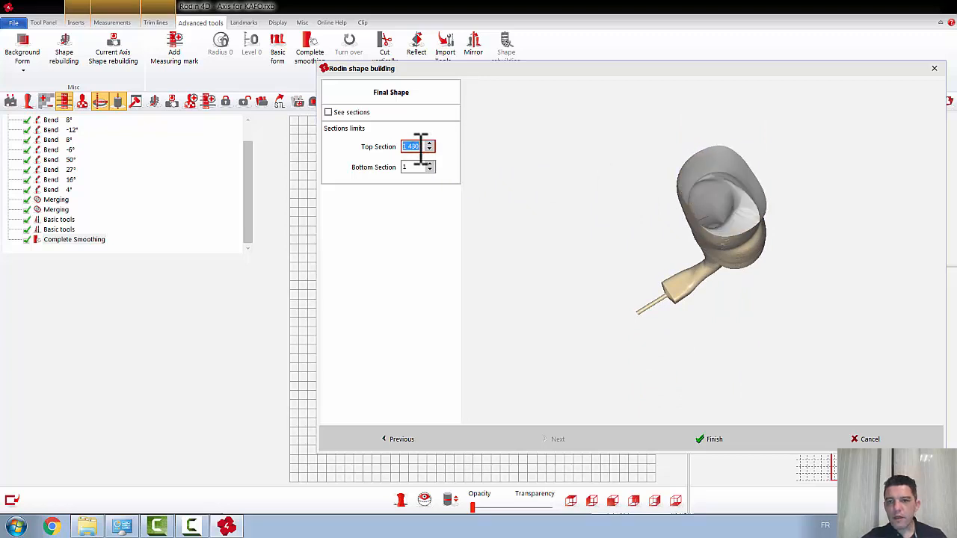
drag(838, 313, 848, 277)
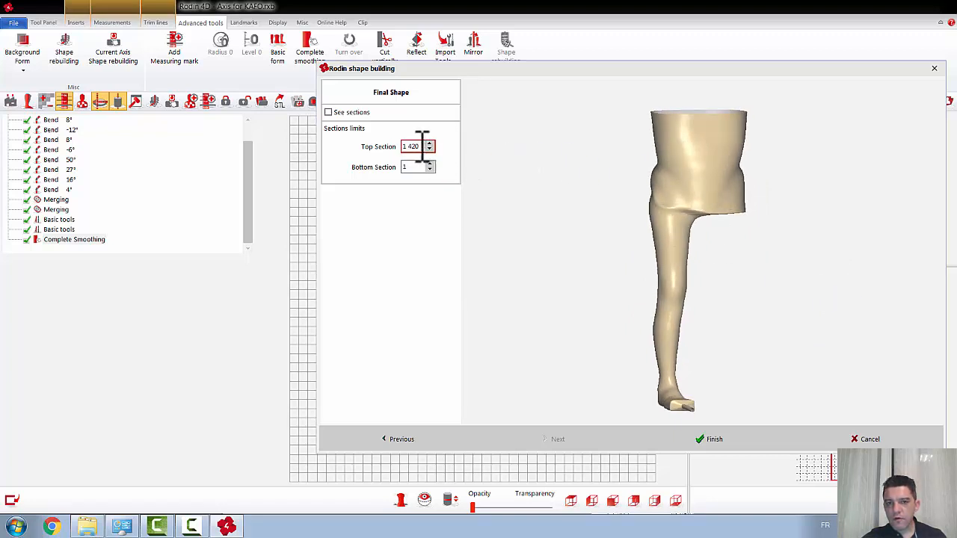
scroll(420, 147, down, 2)
scroll(420, 146, down, 11)
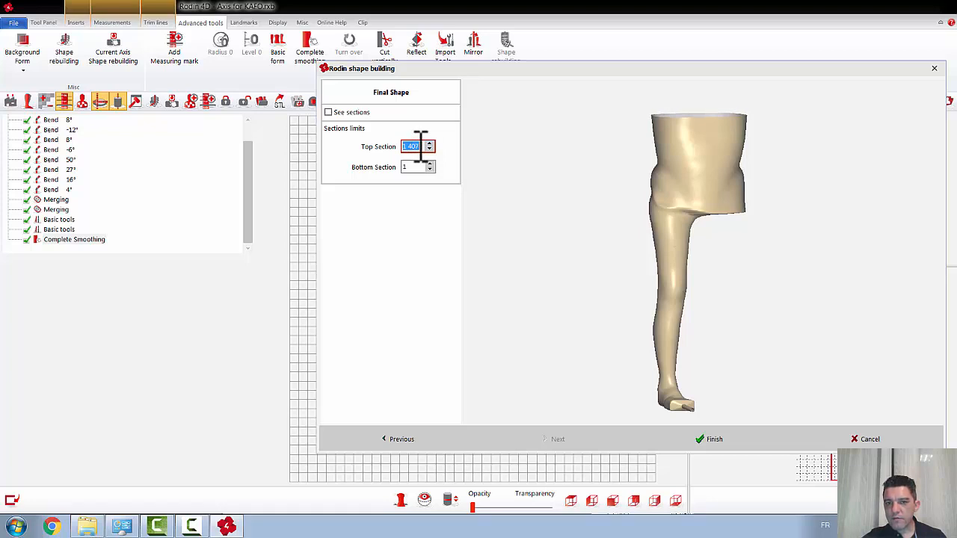
scroll(420, 147, down, 10)
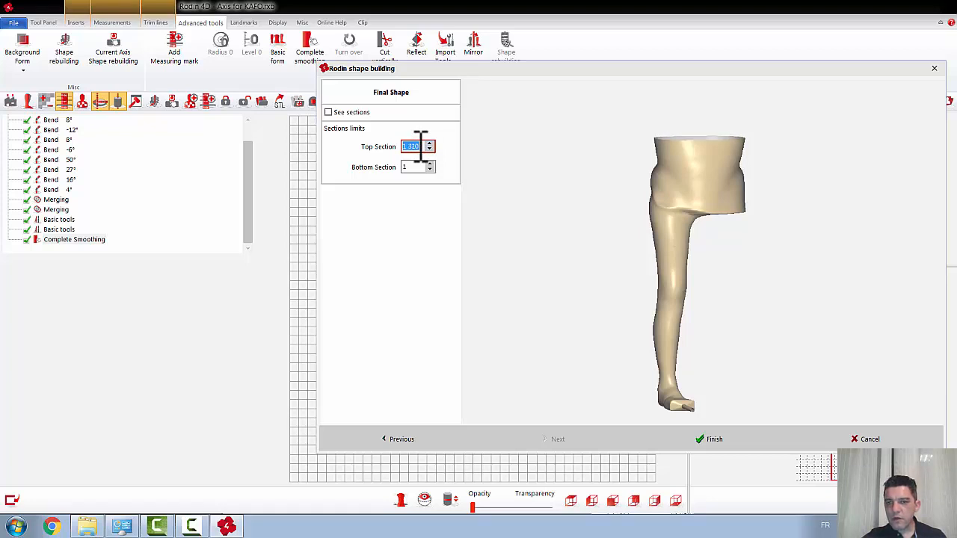
scroll(420, 147, up, 15)
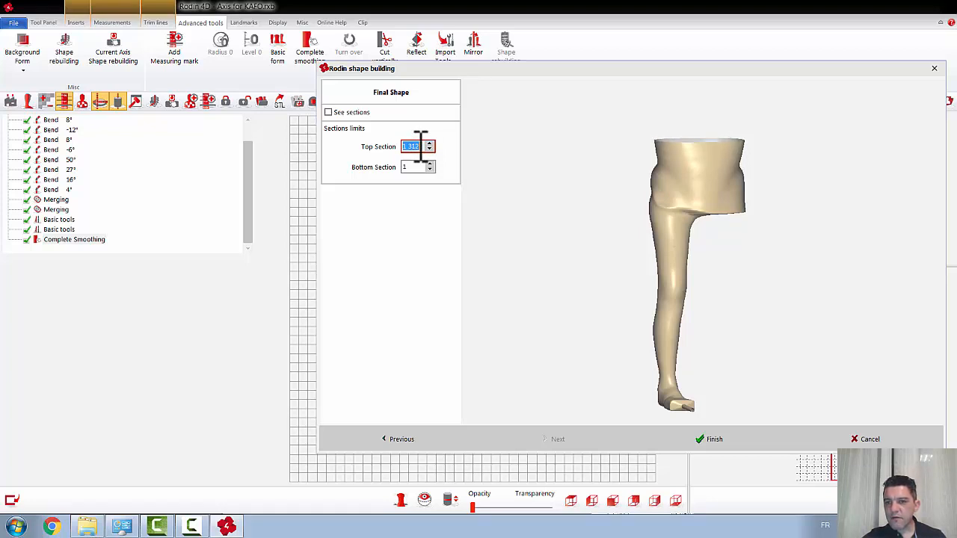
scroll(420, 147, up, 3)
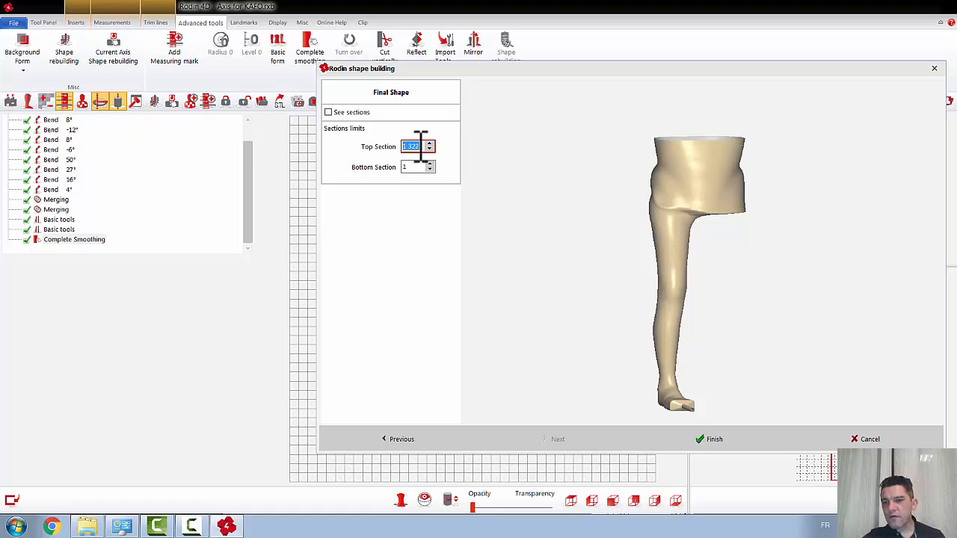
scroll(420, 146, up, 4)
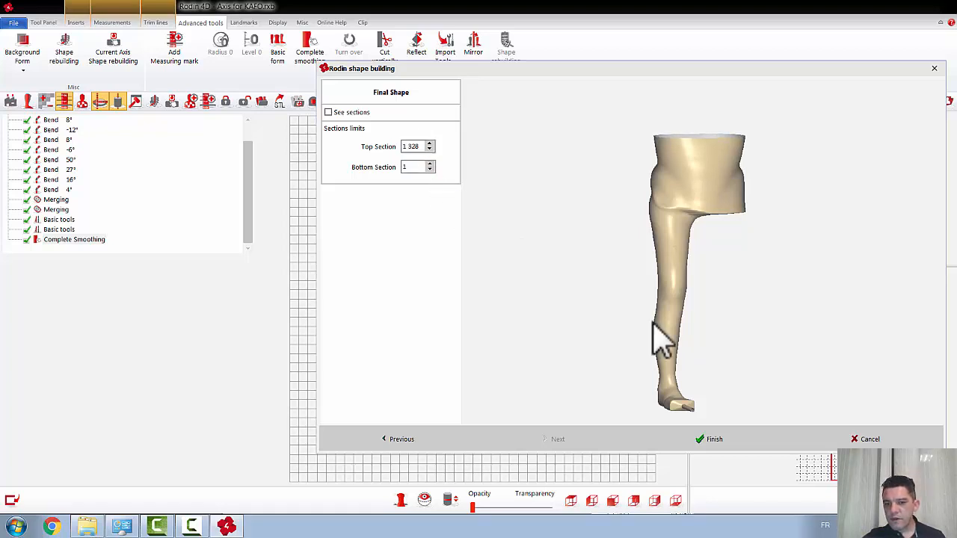
Step: Set the bottom section limit to 143 to trim the thin rod beyond the toes, and finish the shape building
click(414, 167)
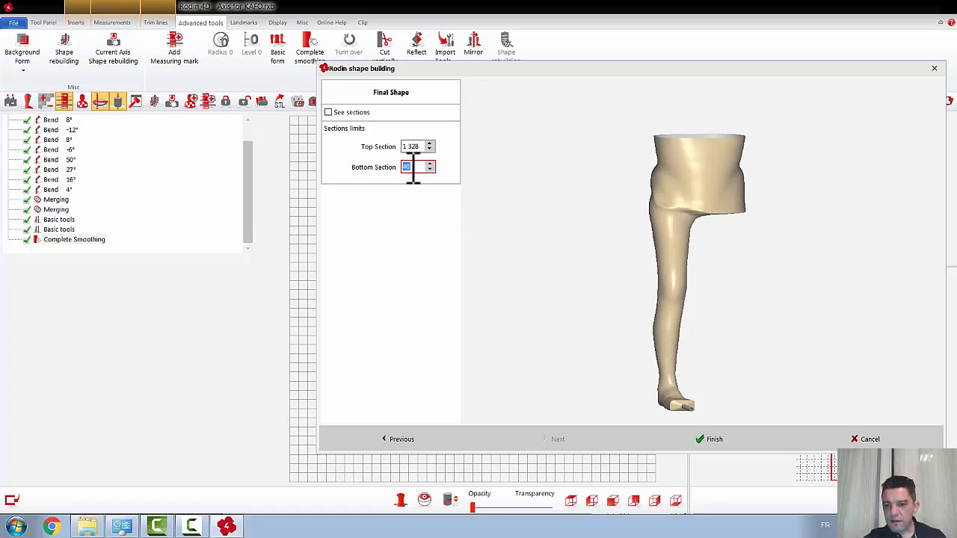
scroll(414, 168, up, 3)
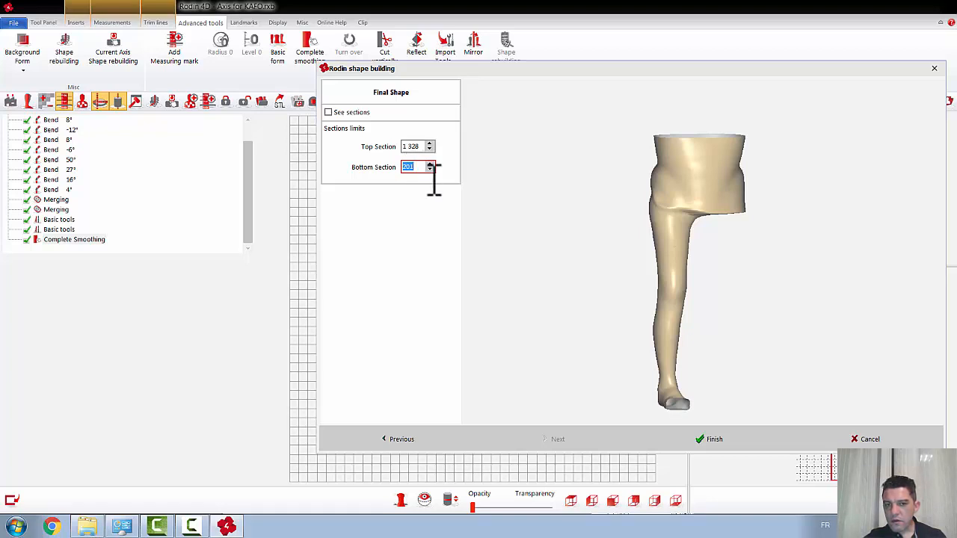
scroll(417, 168, down, 2)
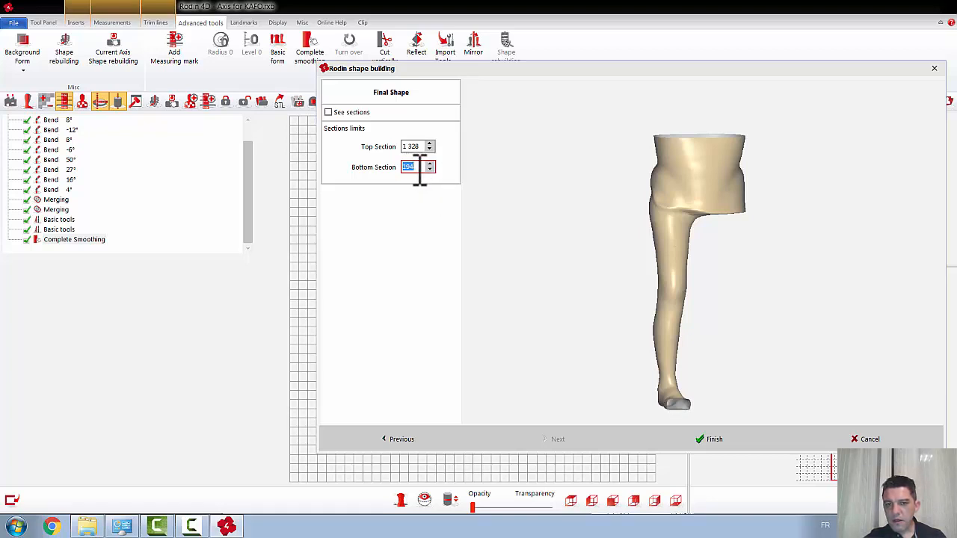
drag(421, 168, 397, 166)
text(100)
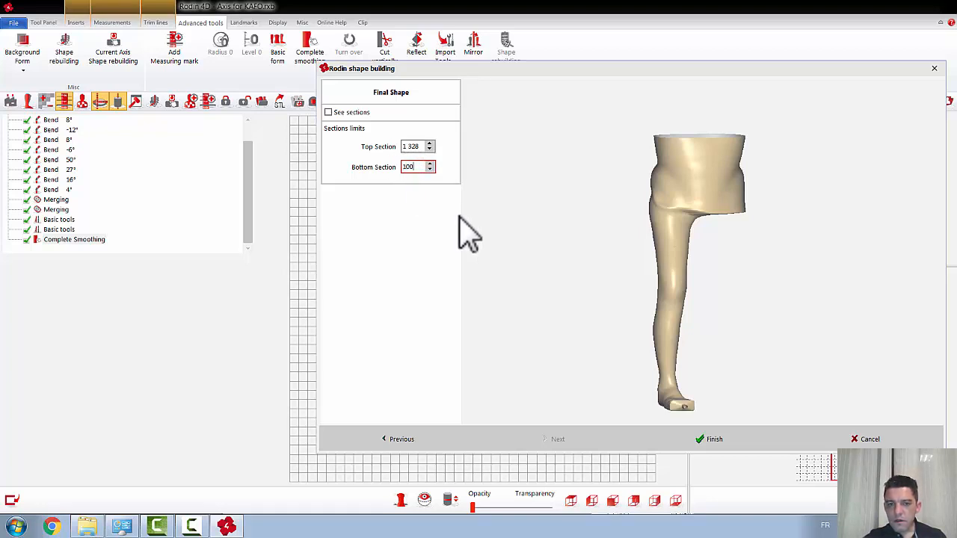
scroll(416, 169, up, 2)
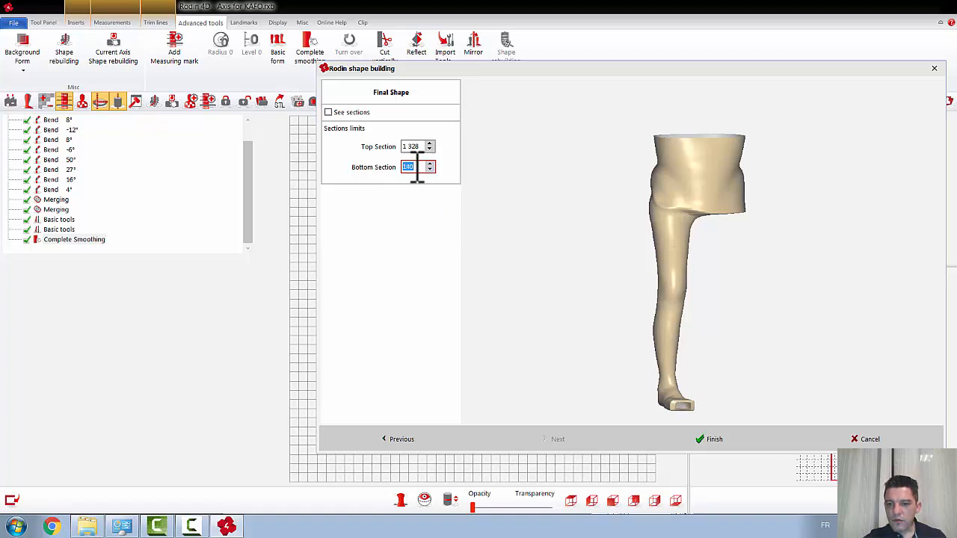
scroll(416, 170, up, 1)
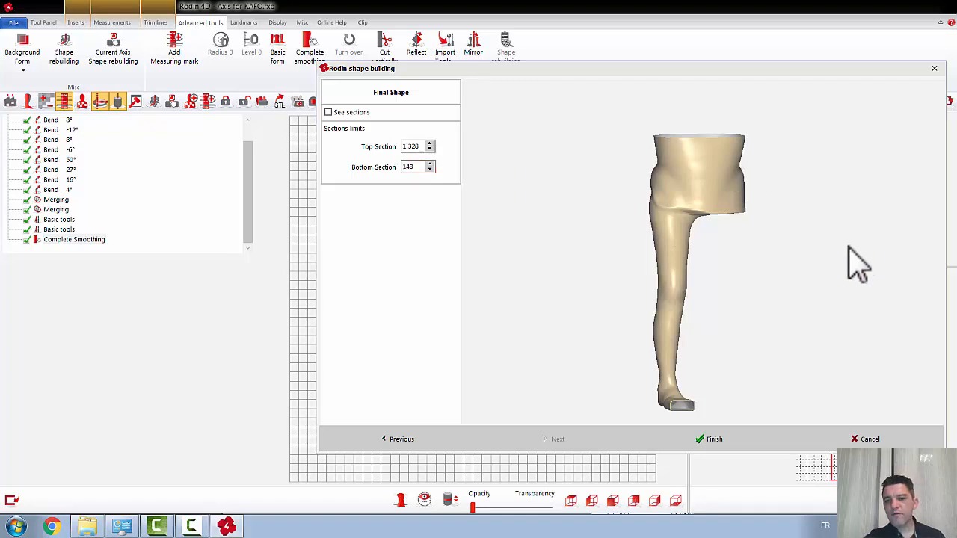
drag(812, 300, 760, 282)
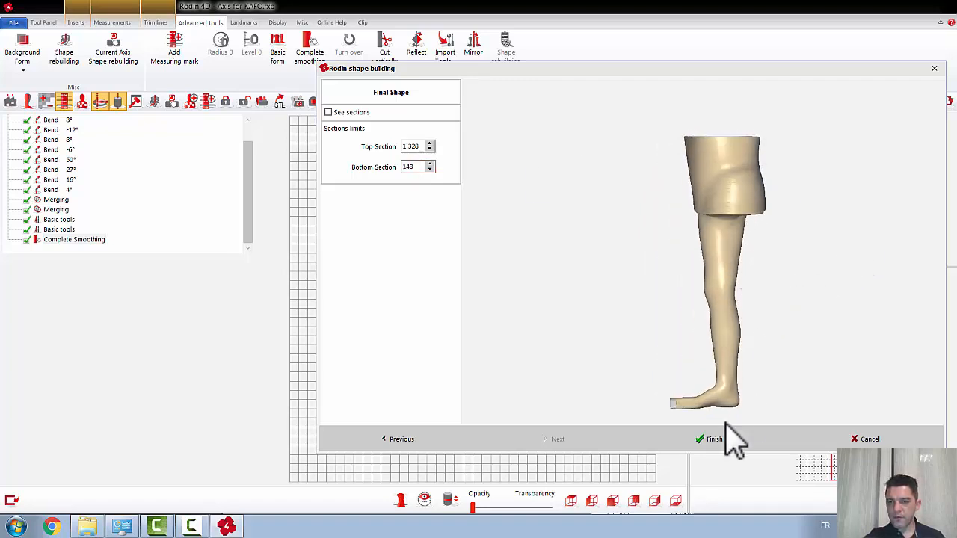
scroll(752, 199, up, 5)
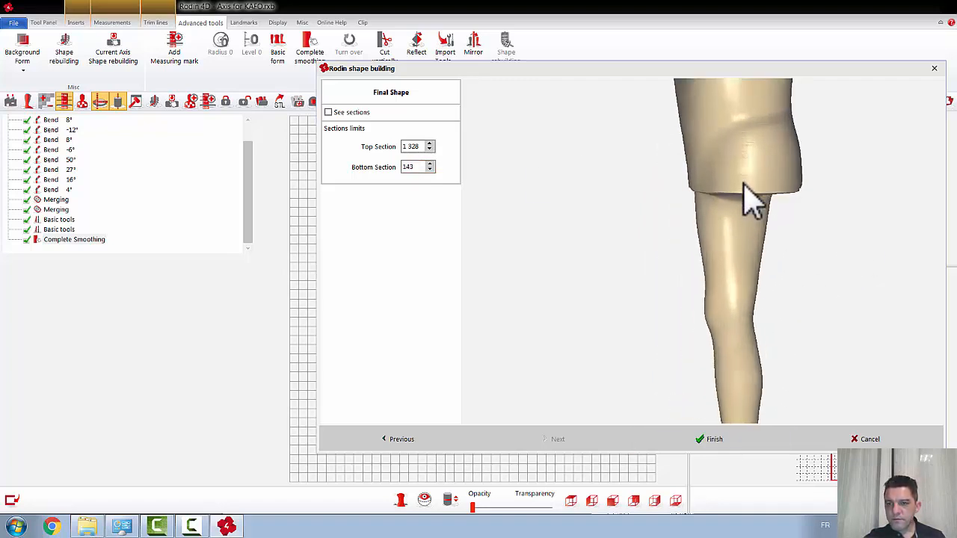
scroll(775, 149, down, 5)
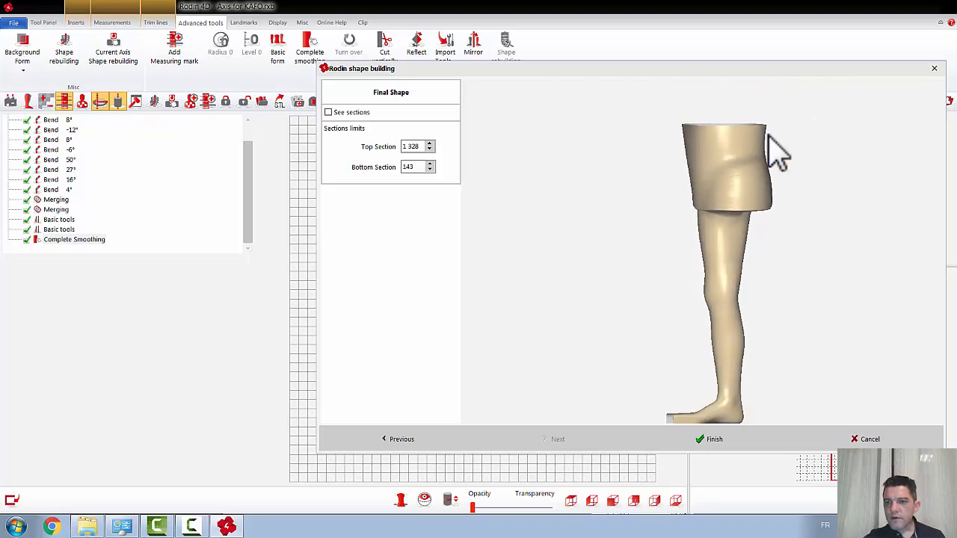
click(713, 440)
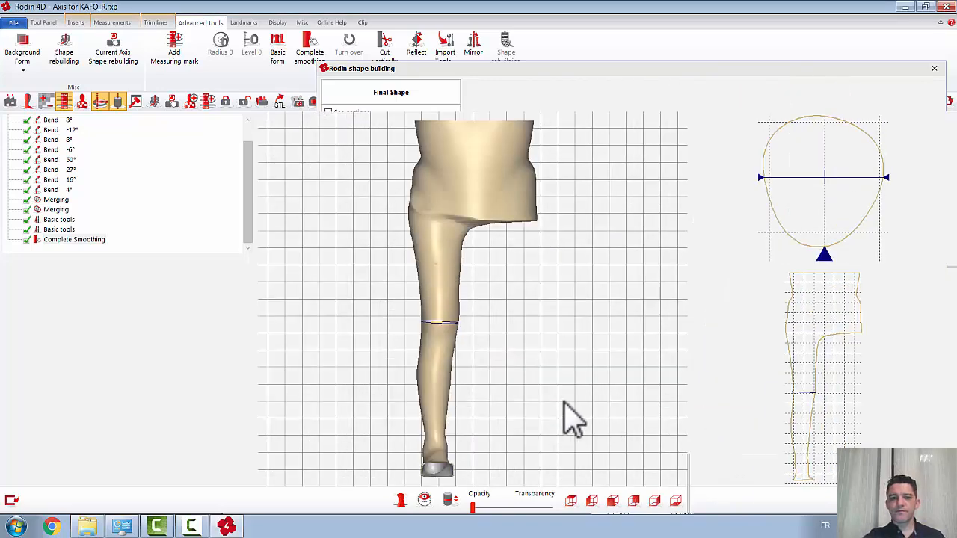
Step: Check the rebuilt torso and leg, and save the form as a library form
scroll(542, 401, down, 3)
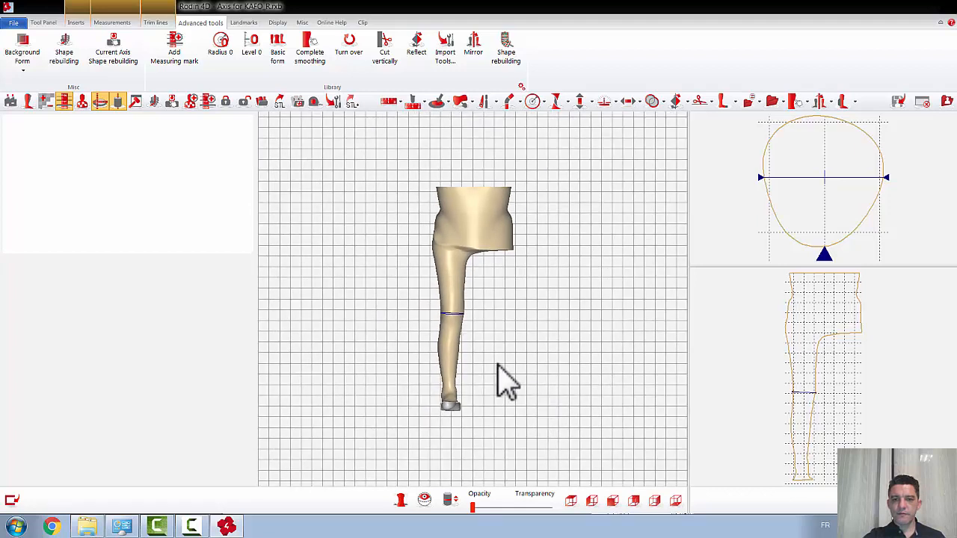
mouse_move(499, 363)
mouse_down()
mouse_move(547, 360)
mouse_move(487, 364)
mouse_move(497, 363)
mouse_move(495, 379)
mouse_up()
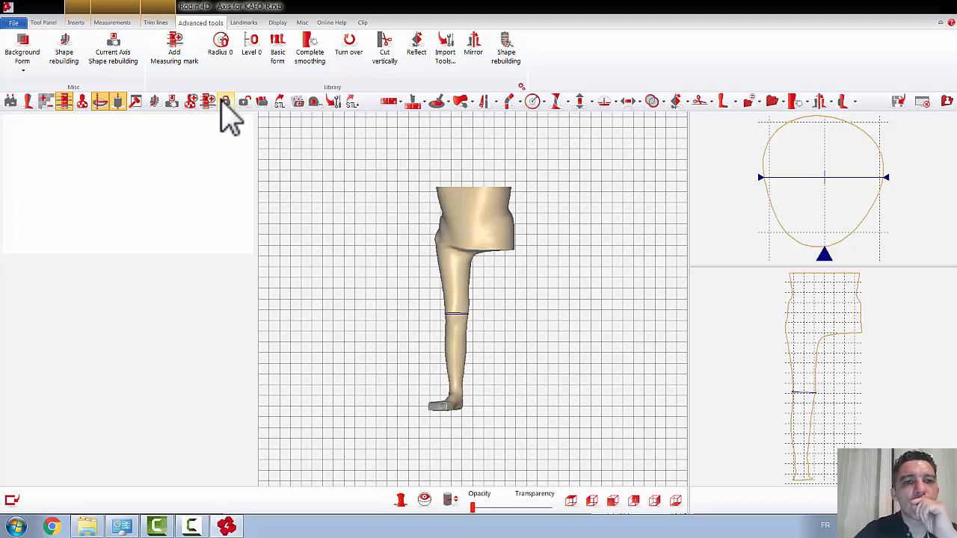
click(298, 102)
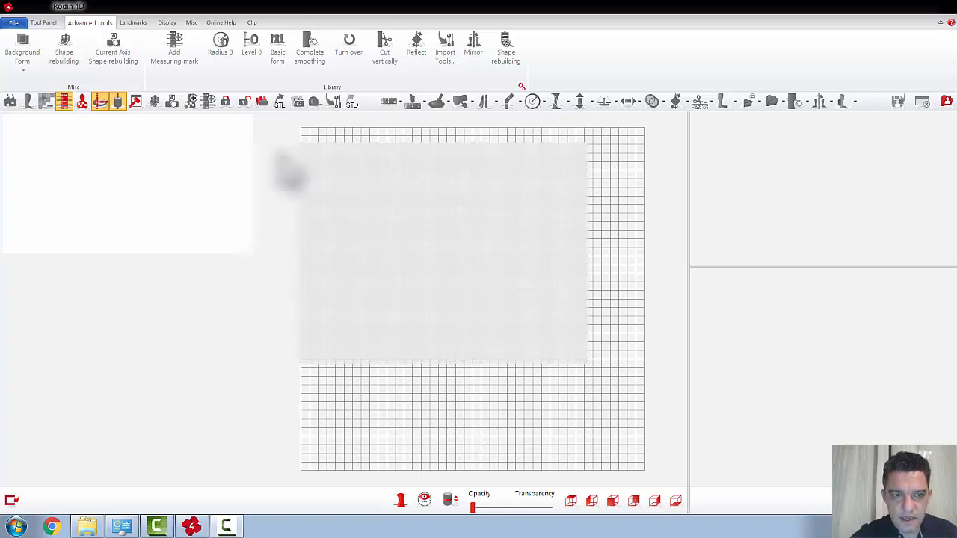
Step: Load the form Girl Torso.rxb from the Body Jacket folder inside the library's UK folder
click(264, 102)
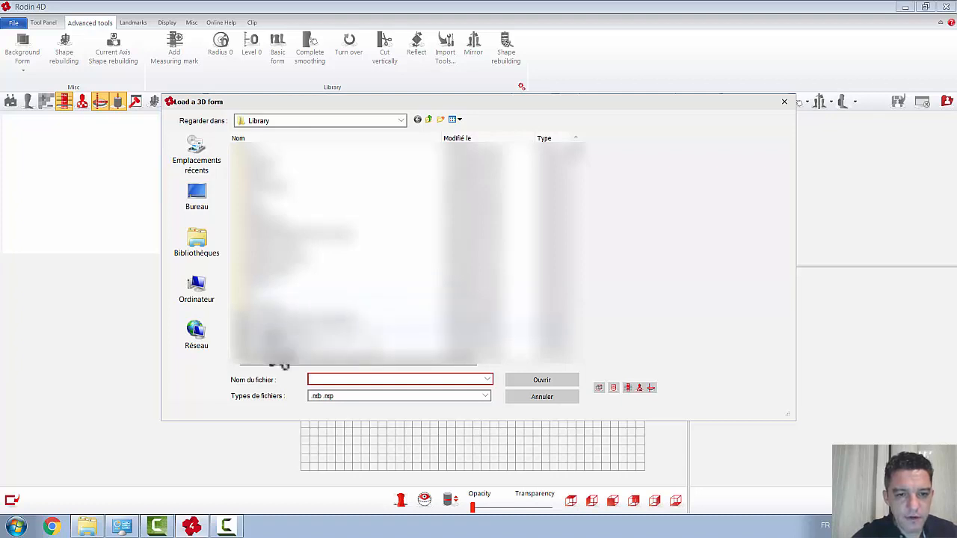
click(269, 323)
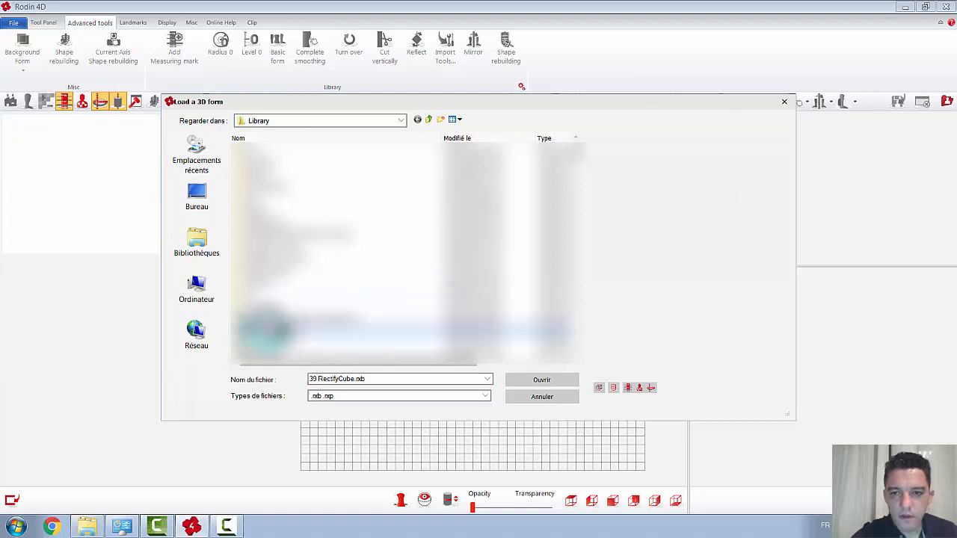
click(266, 320)
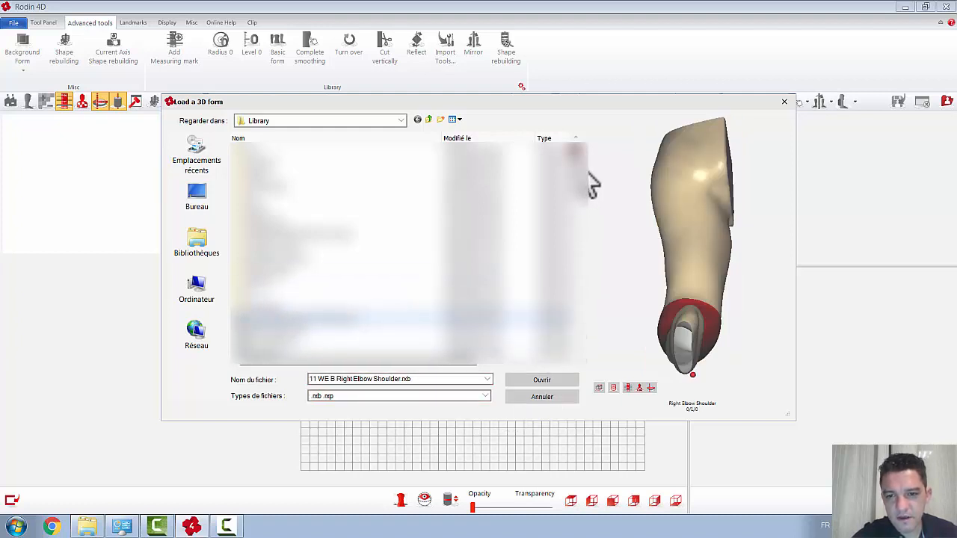
drag(577, 166, 577, 180)
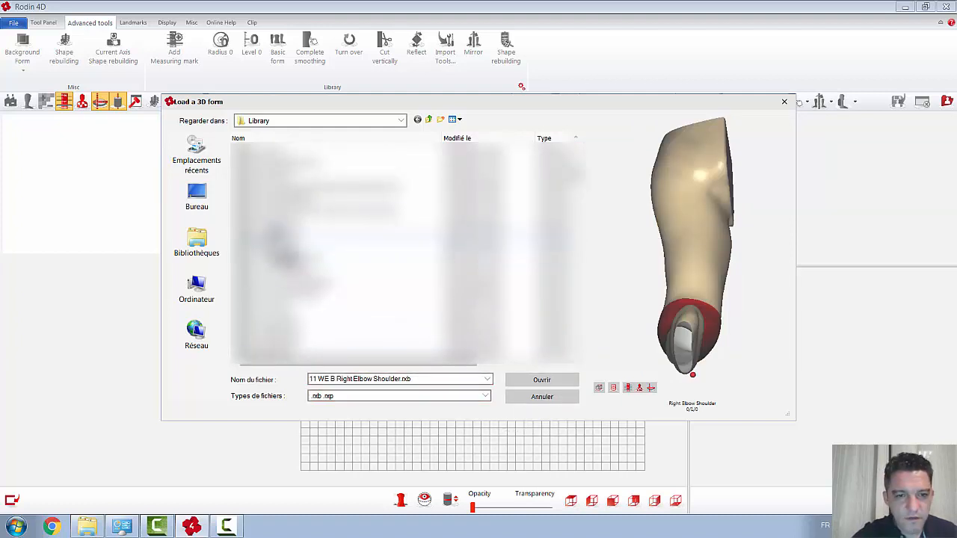
scroll(284, 219, up, 5)
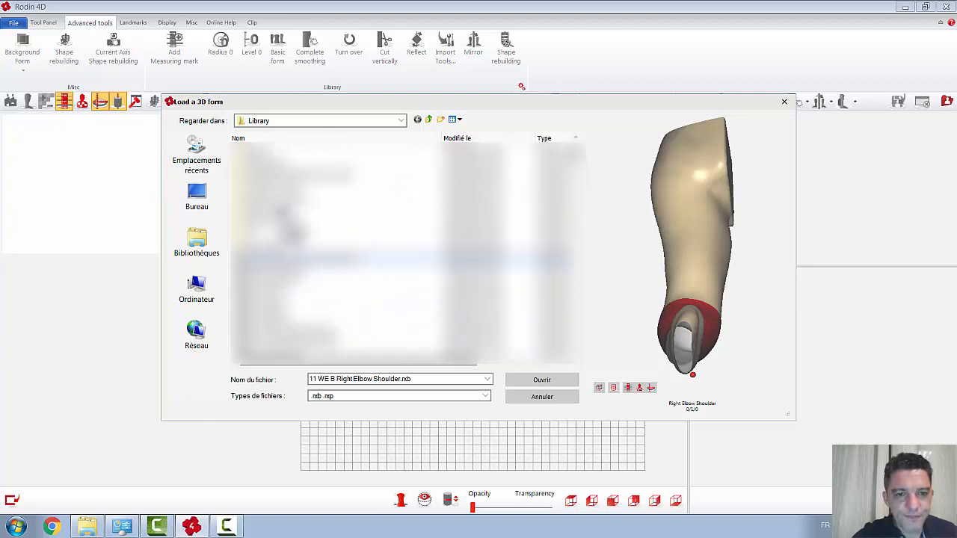
click(258, 272)
double_click(257, 273)
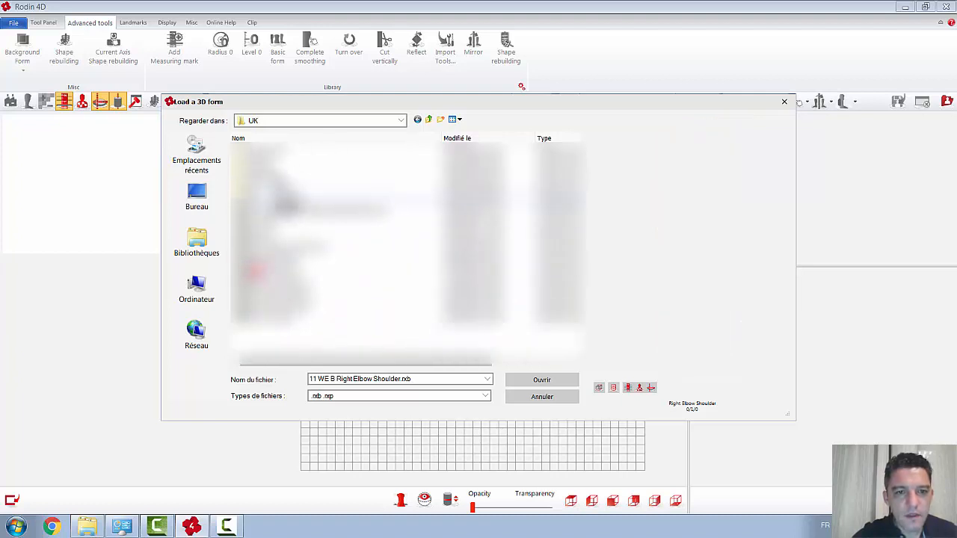
double_click(276, 154)
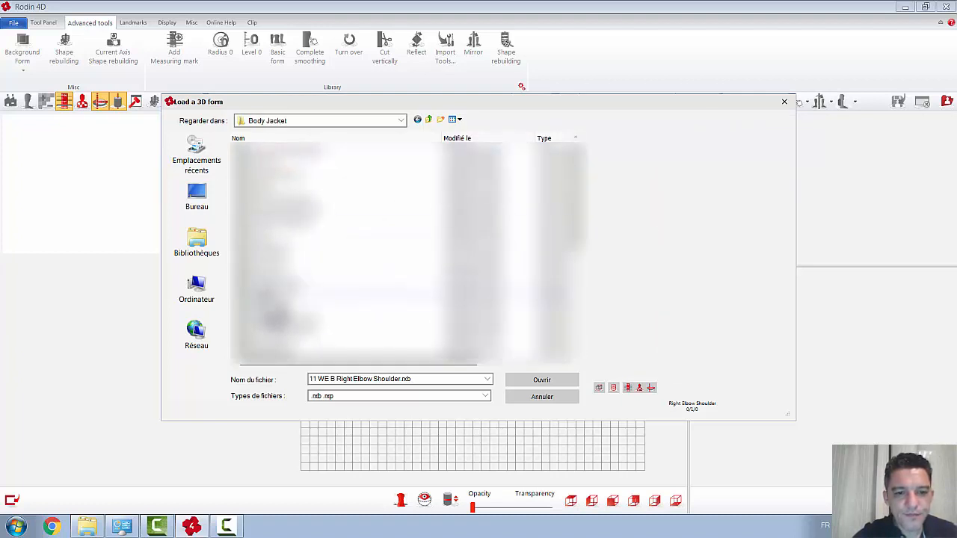
click(265, 282)
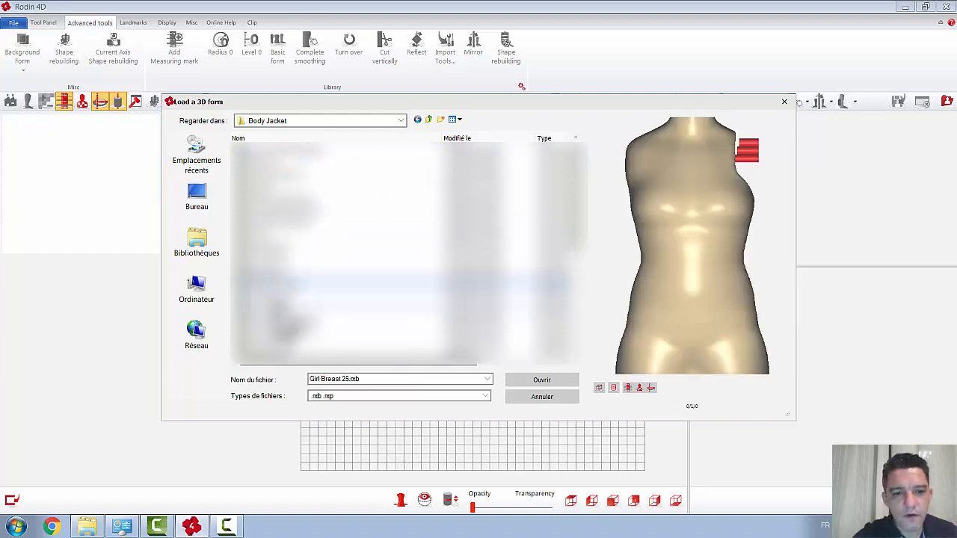
click(267, 302)
click(561, 379)
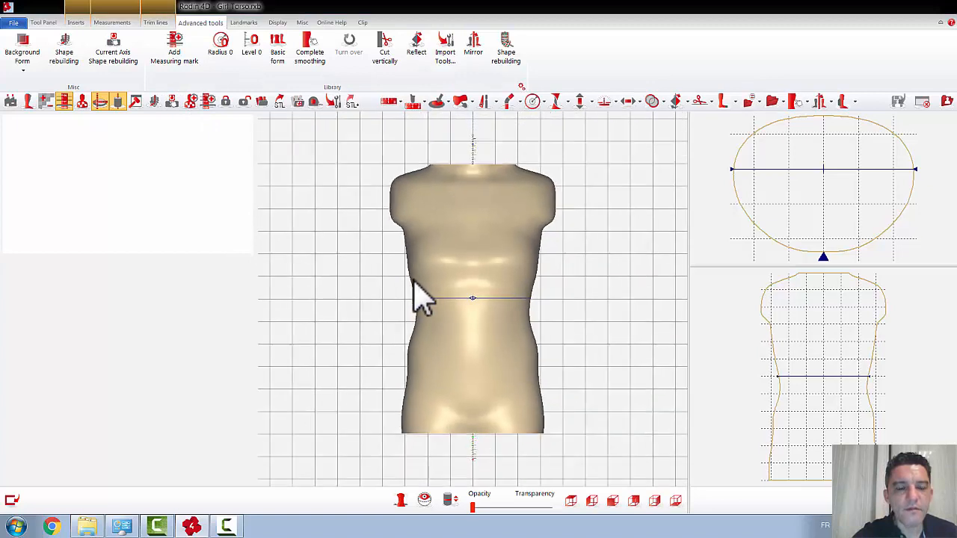
Step: Add an unnamed cylinder insert to the torso and position it relative to the axis
click(77, 22)
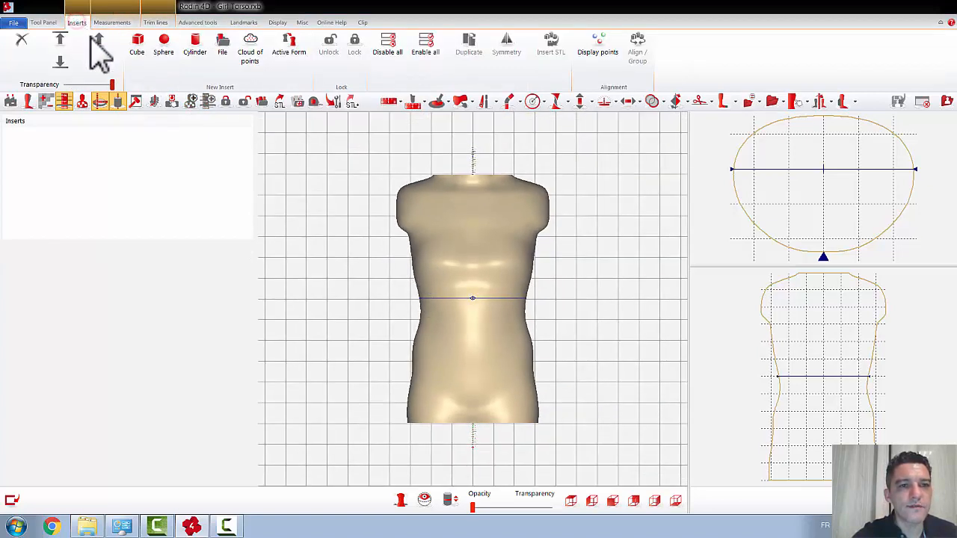
click(195, 46)
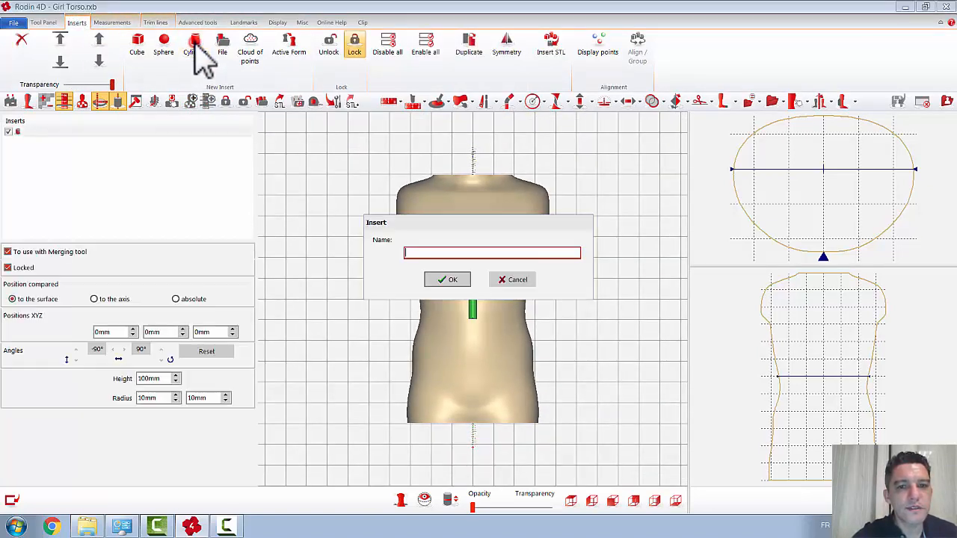
click(447, 279)
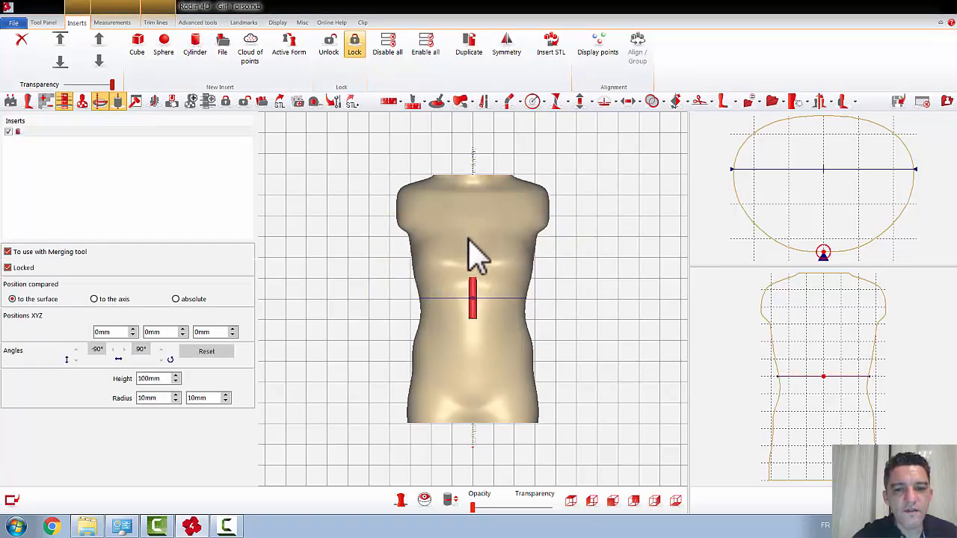
click(94, 299)
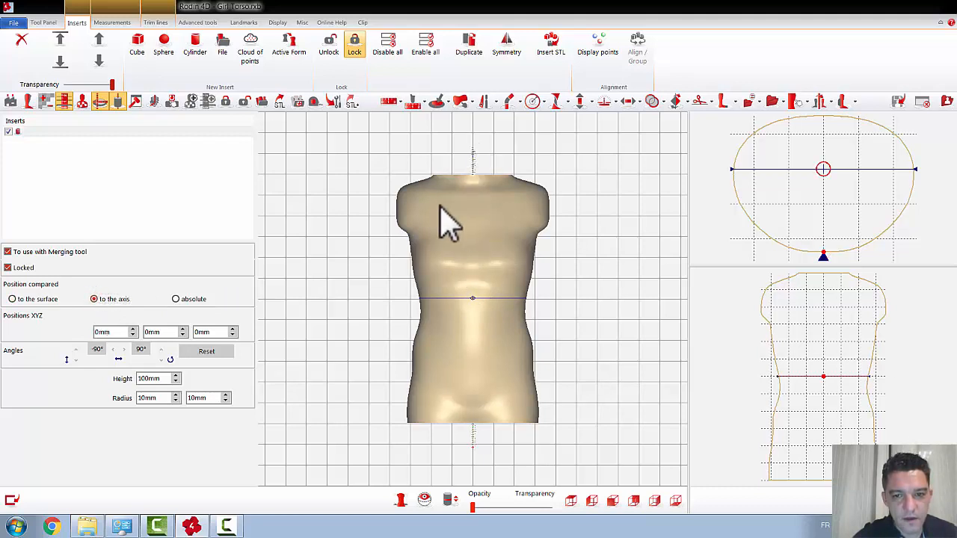
Step: Make the torso semi-transparent and set the cylinder insert's height to 1000 mm so it extends through the whole form
click(497, 507)
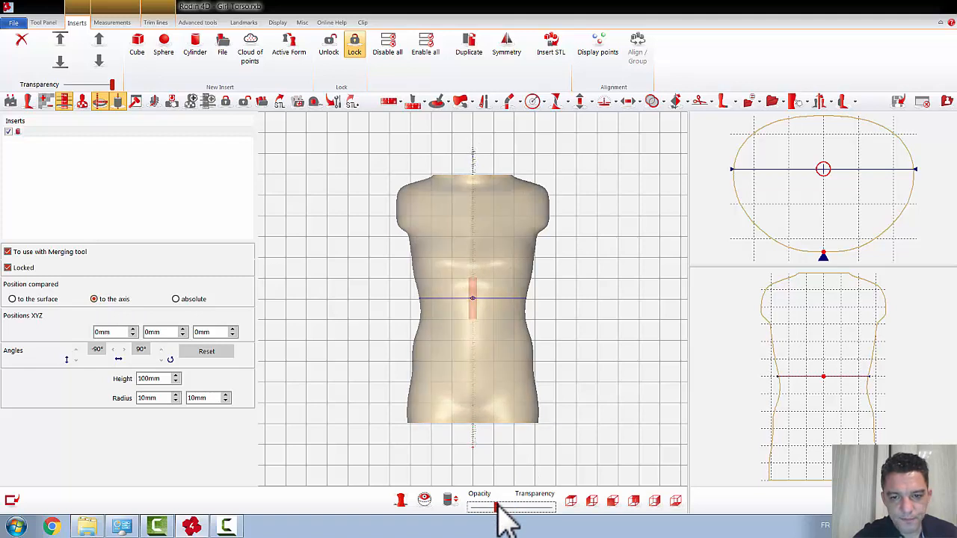
drag(498, 507, 519, 507)
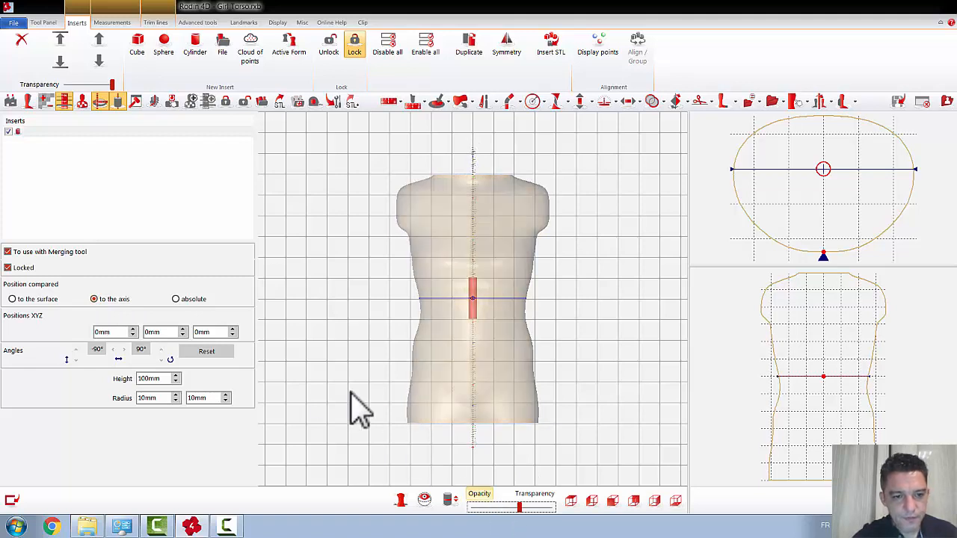
double_click(161, 378)
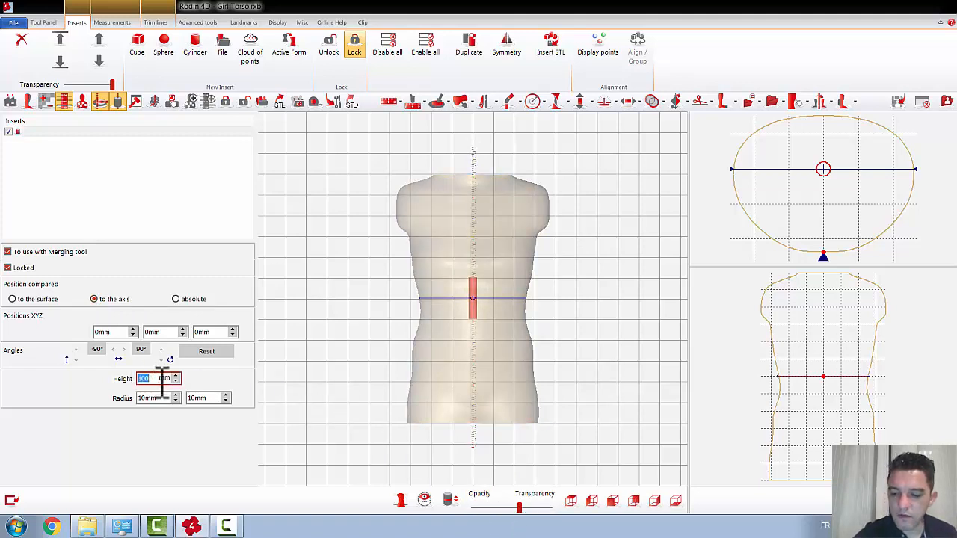
text(1000)
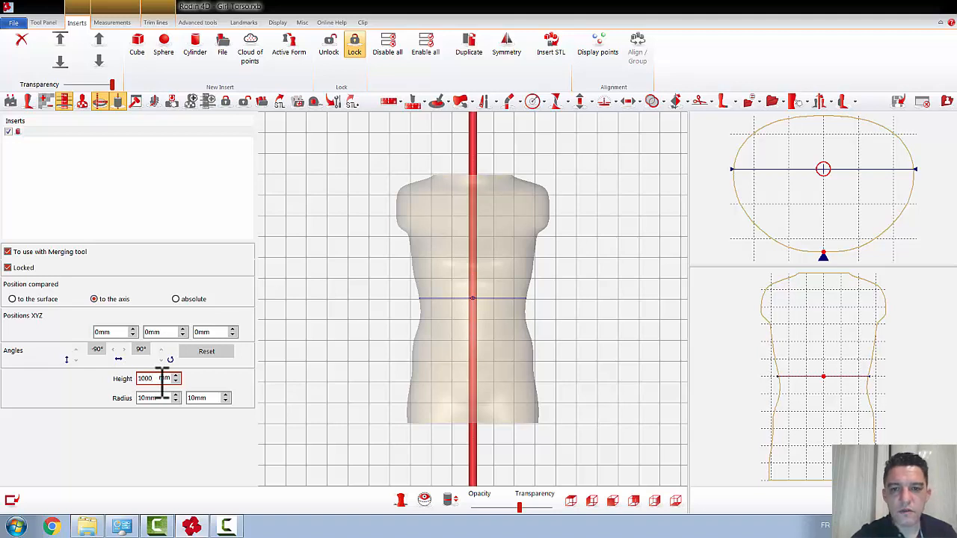
click(499, 364)
scroll(498, 363, down, 3)
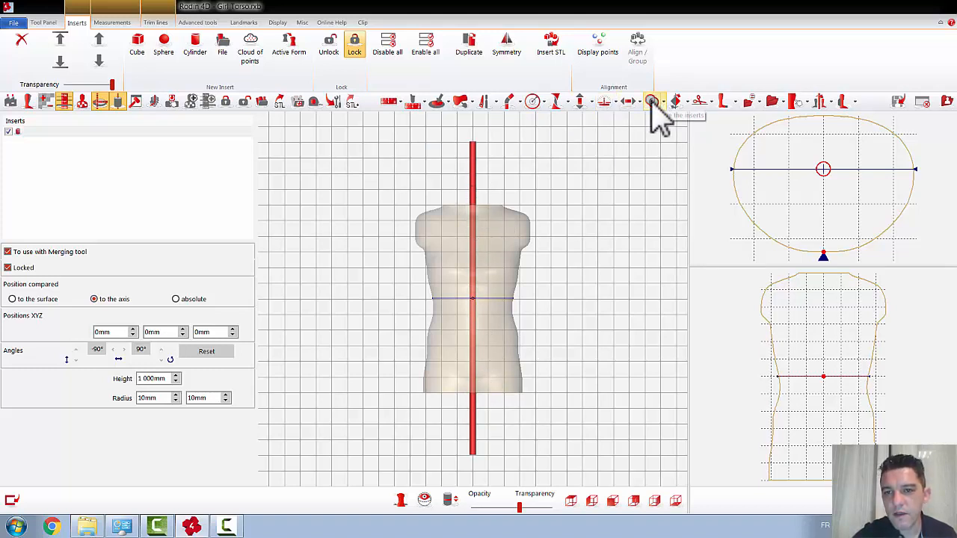
Step: Merge the entire torso surface onto the cylinder insert, and accept the merge with the insert hidden and the form fully opaque
click(651, 103)
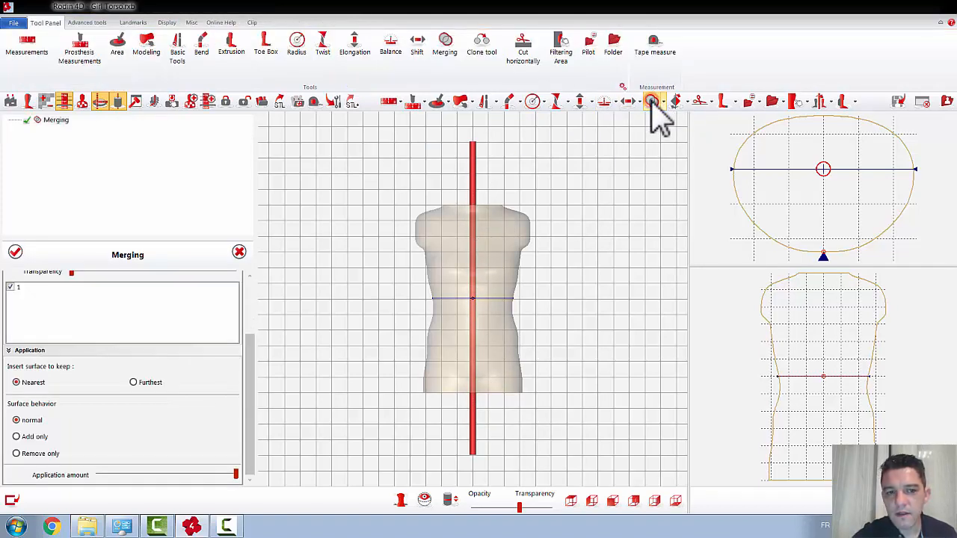
drag(251, 364, 257, 265)
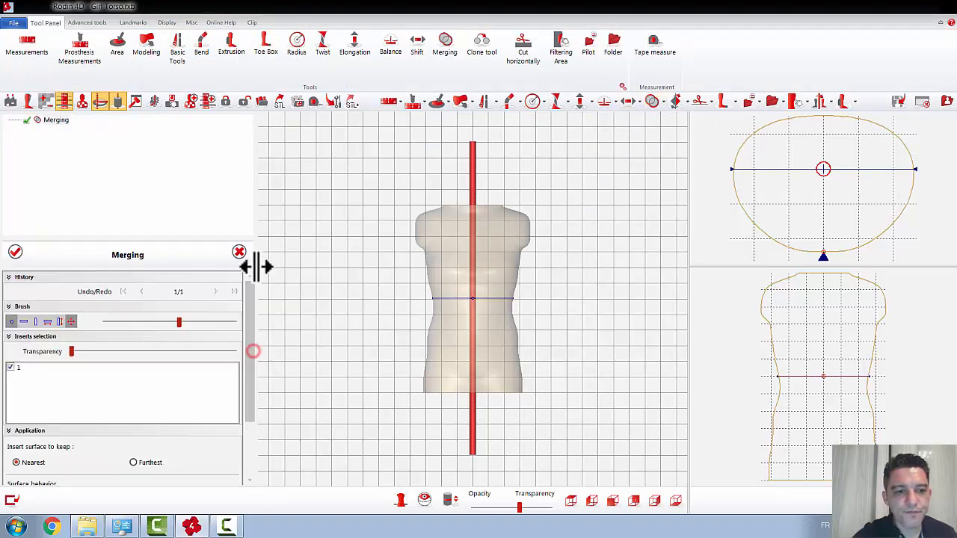
click(71, 322)
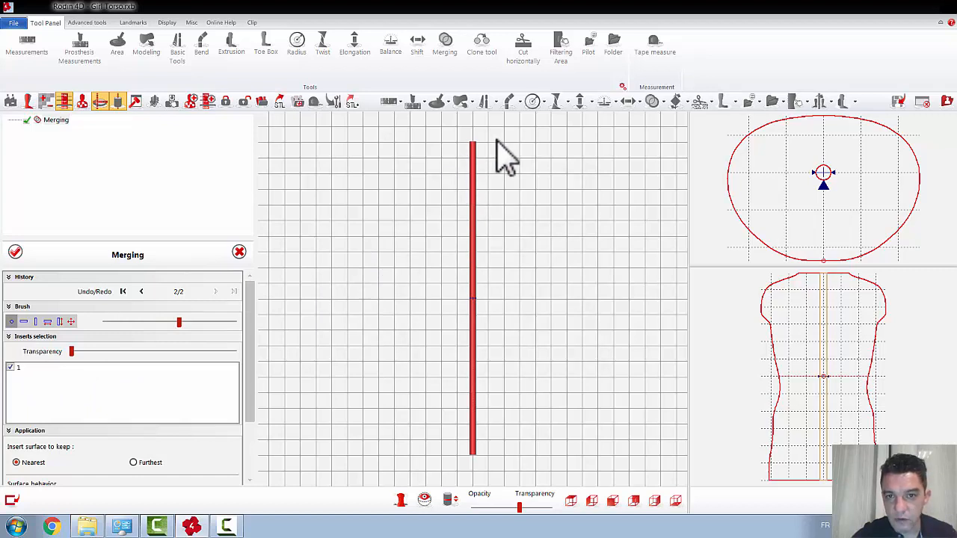
click(10, 368)
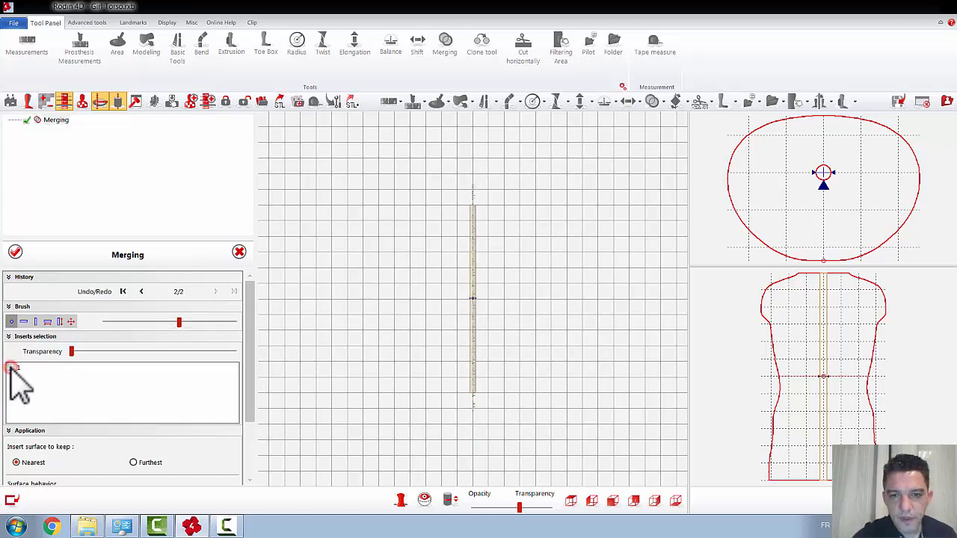
click(495, 510)
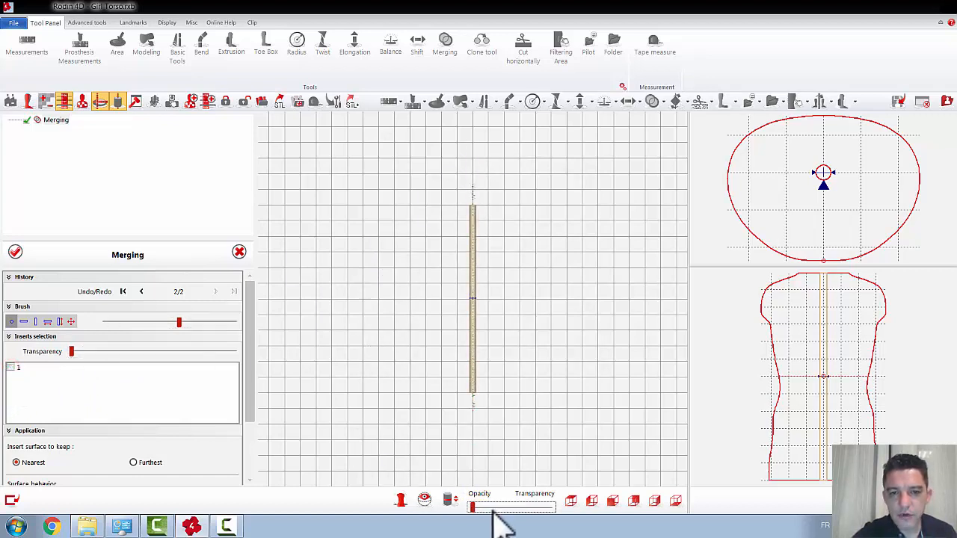
click(15, 252)
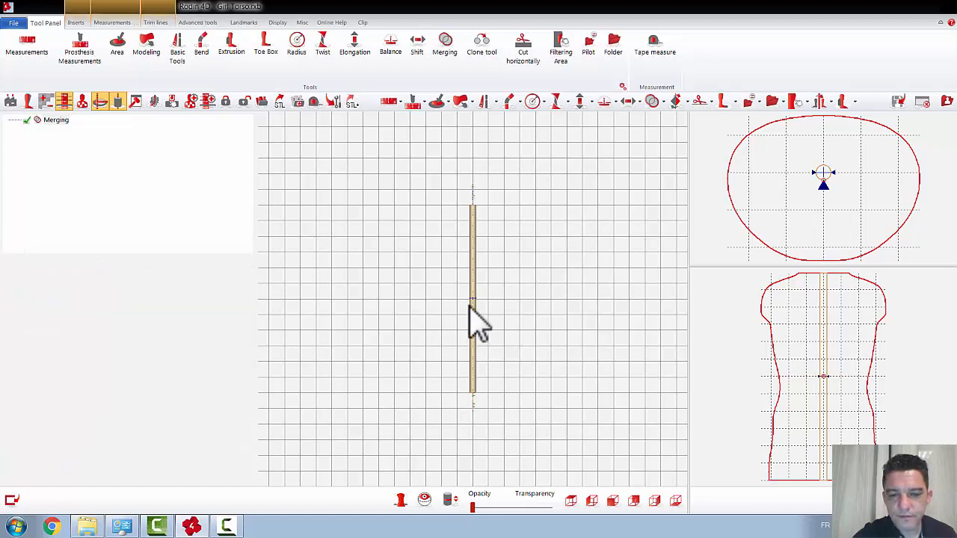
Step: Save the merged cylinder form in the Library folder as Axis Webinar and close the form
middle_drag(486, 298, 487, 302)
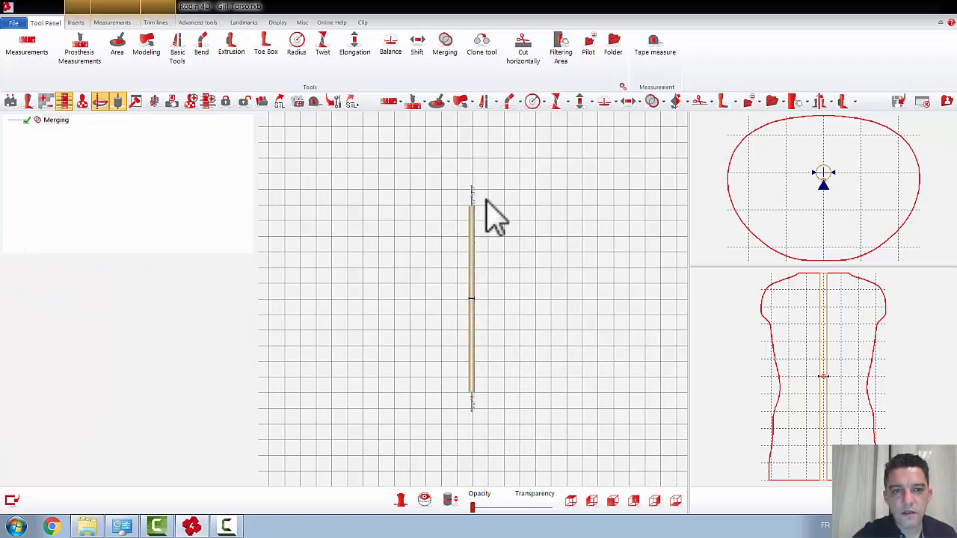
click(299, 110)
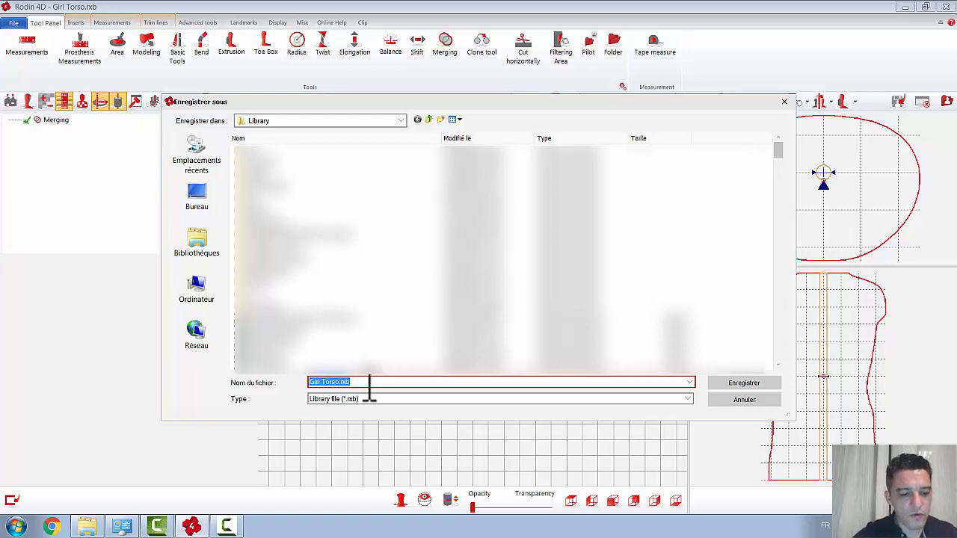
text(Ax)
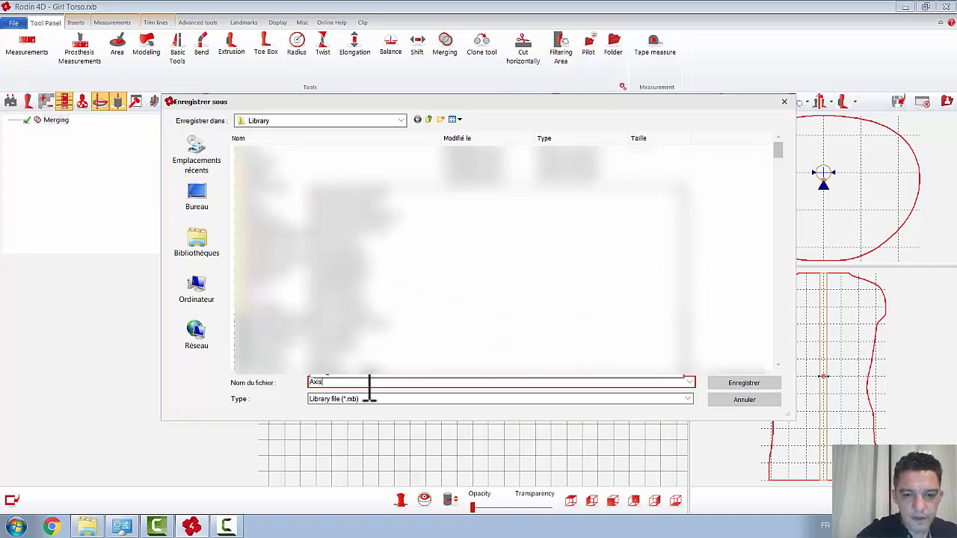
text(is)
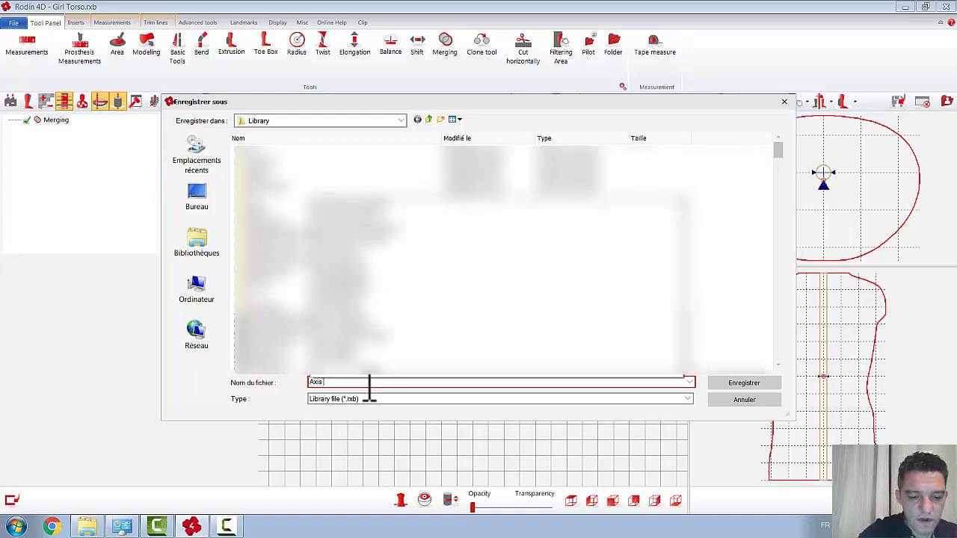
text( Webinar)
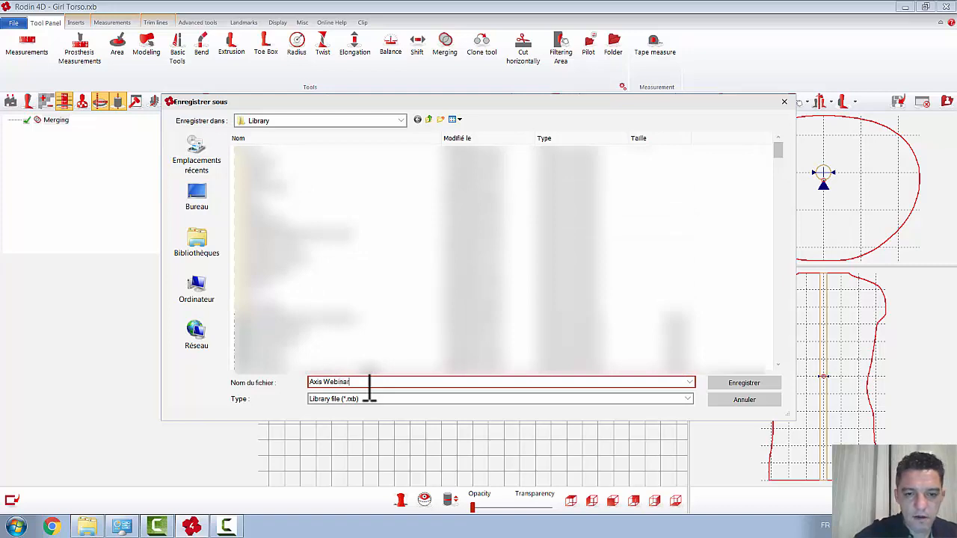
click(740, 384)
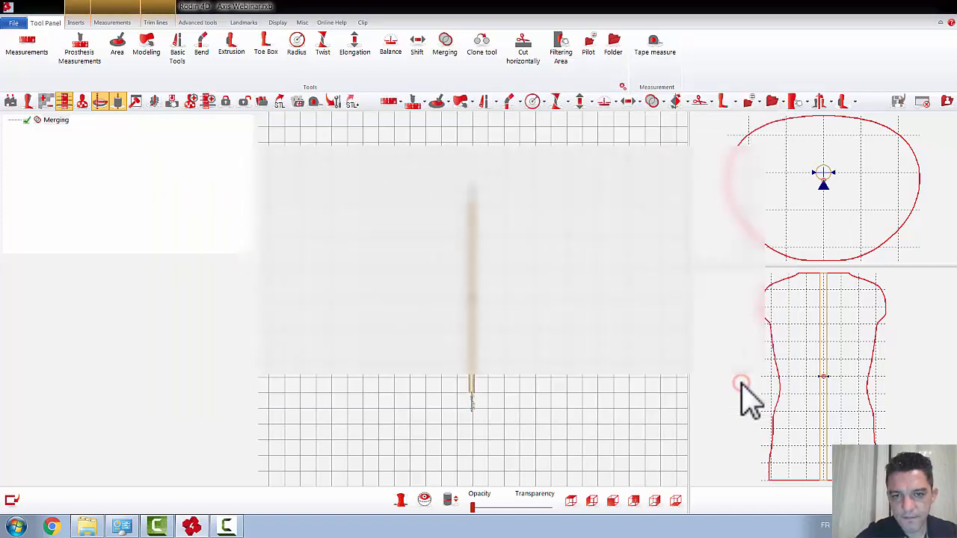
click(921, 101)
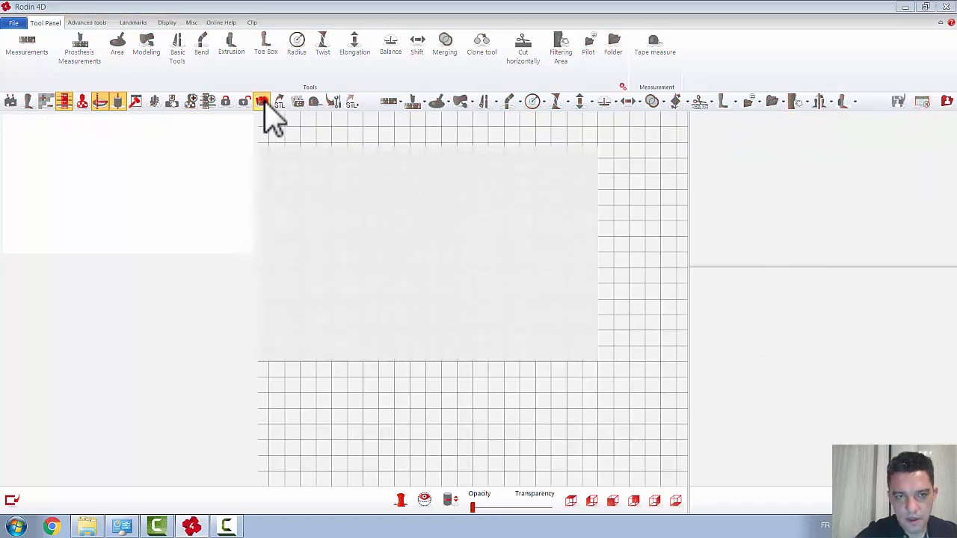
Step: Preview Axis Webinar.rxb among the loadable library forms, rotating its 3D preview, and leave without loading it
click(262, 102)
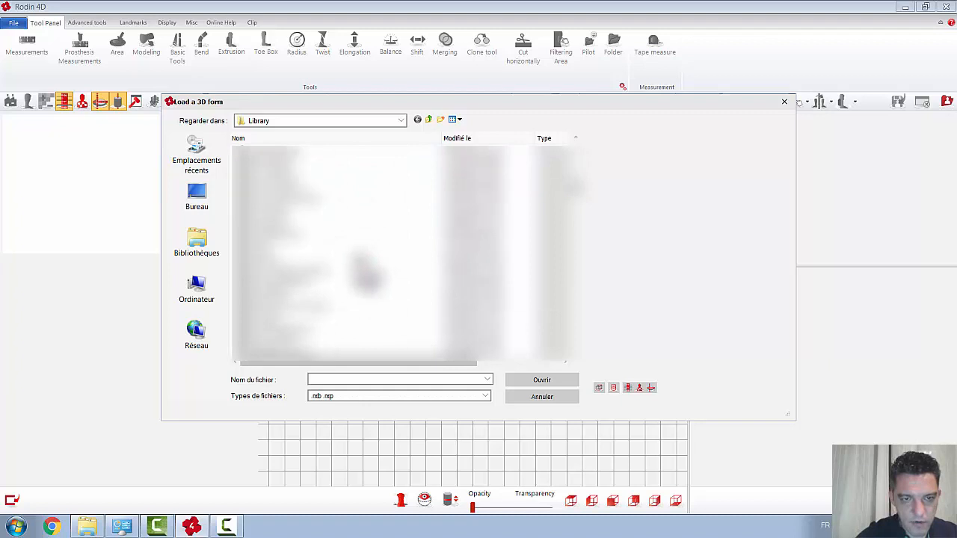
click(290, 235)
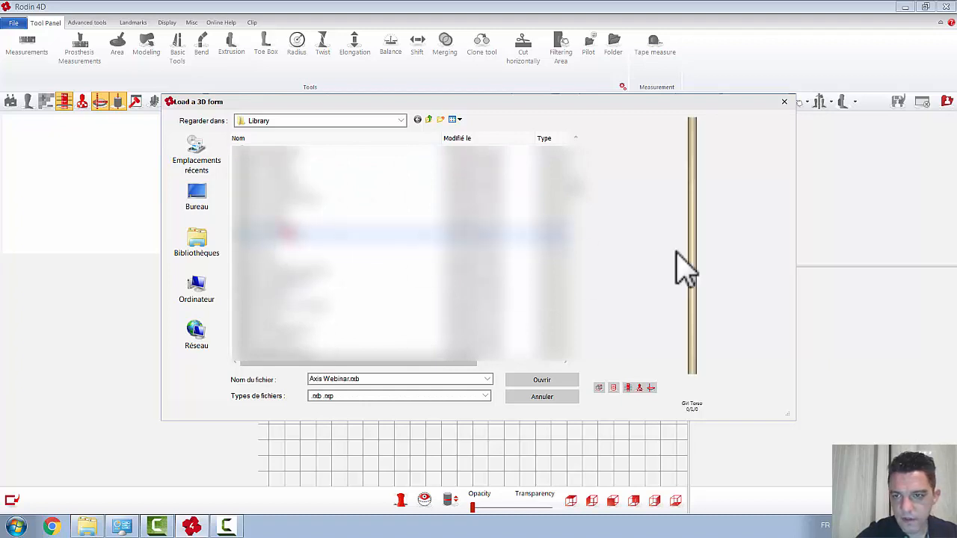
drag(687, 261, 719, 263)
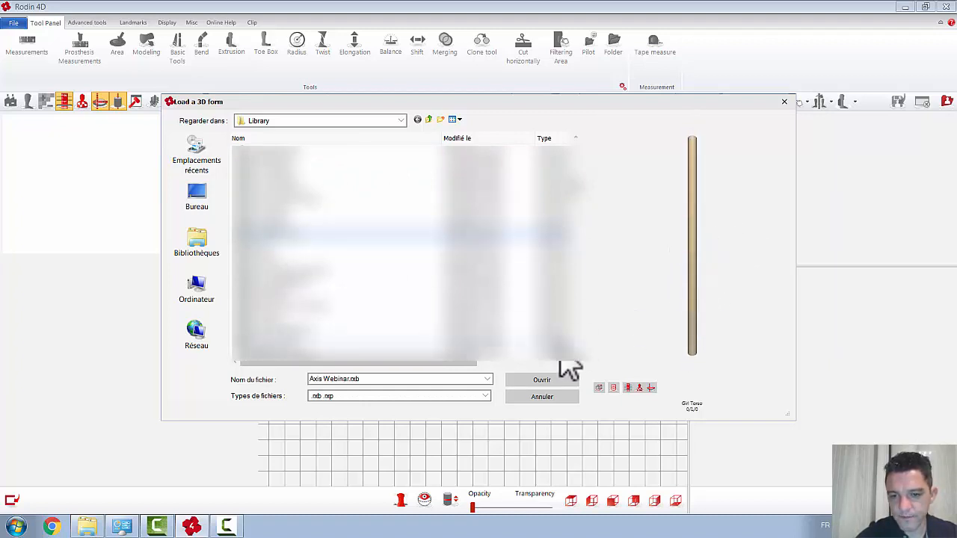
click(783, 102)
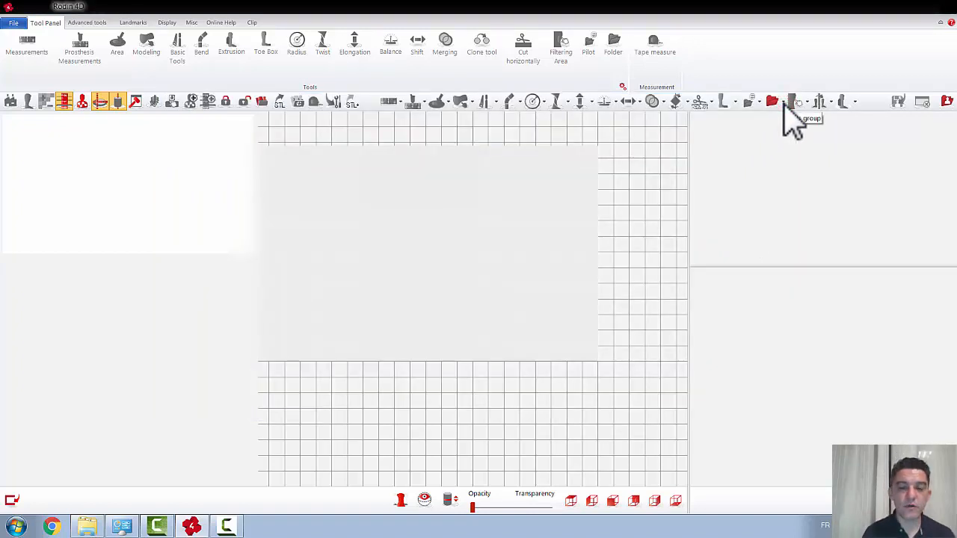